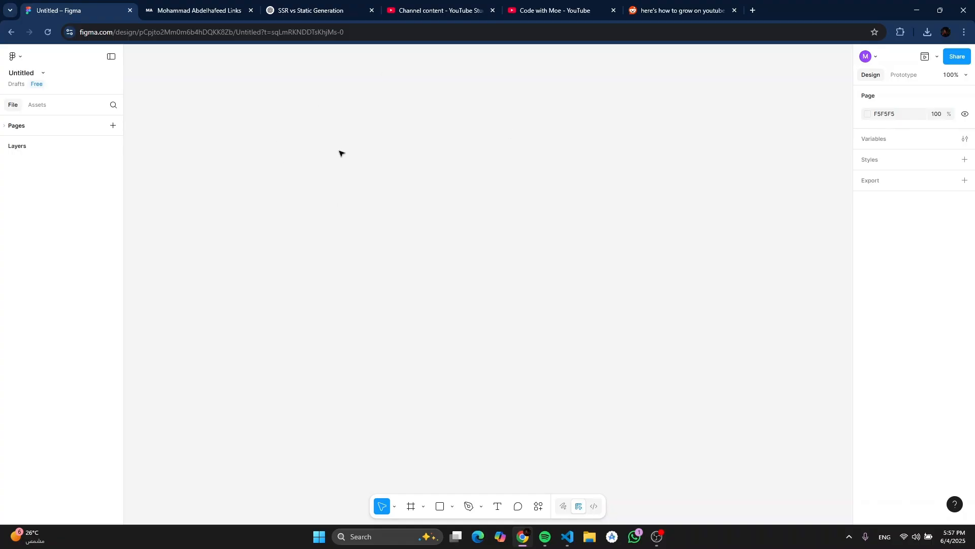
key("f")
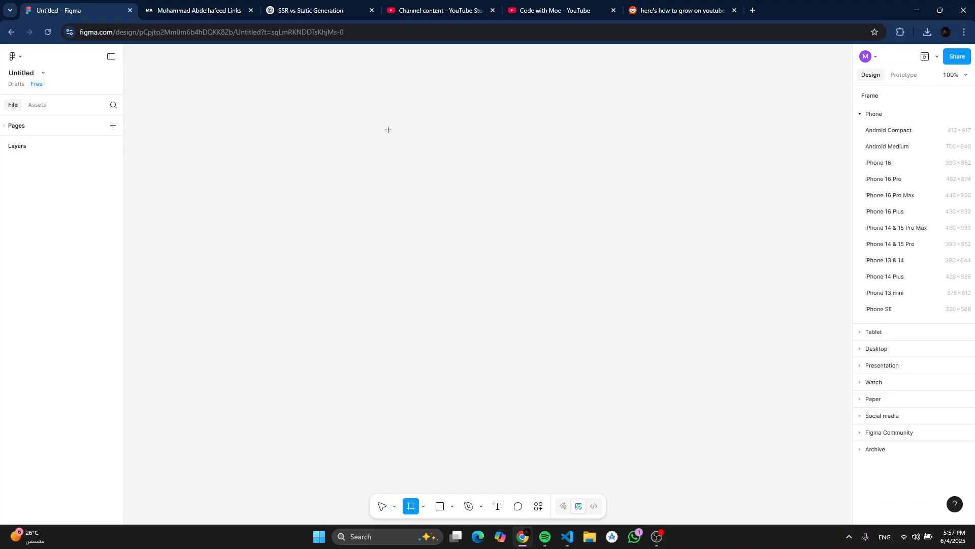
left_click_drag(388, 129, 525, 324)
key("Delete")
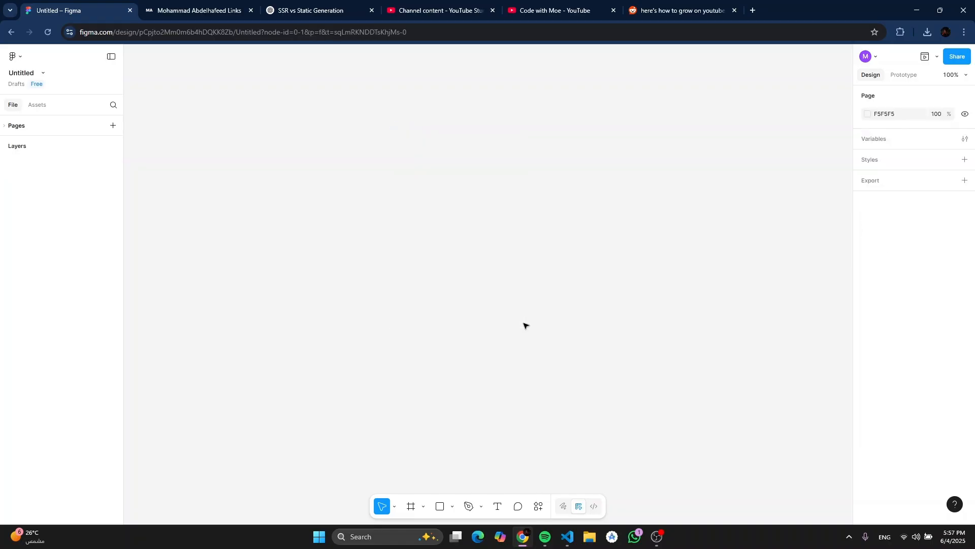
Step: Open the iPhone 15 Pro & 15 Pro Max Vector community file and go to its iPhone 15 Pro & 15 Pro Max page
left_click(15, 57)
left_click(47, 81)
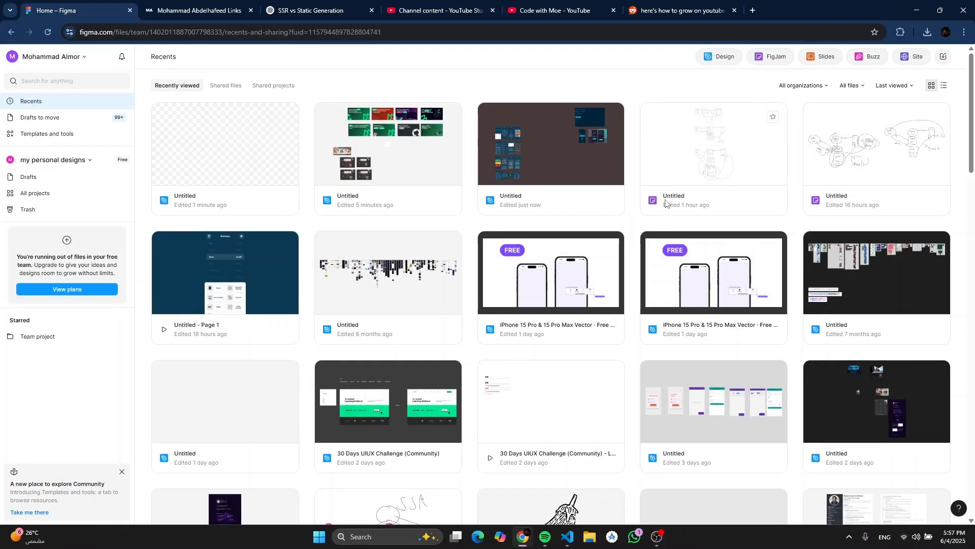
left_click(544, 270)
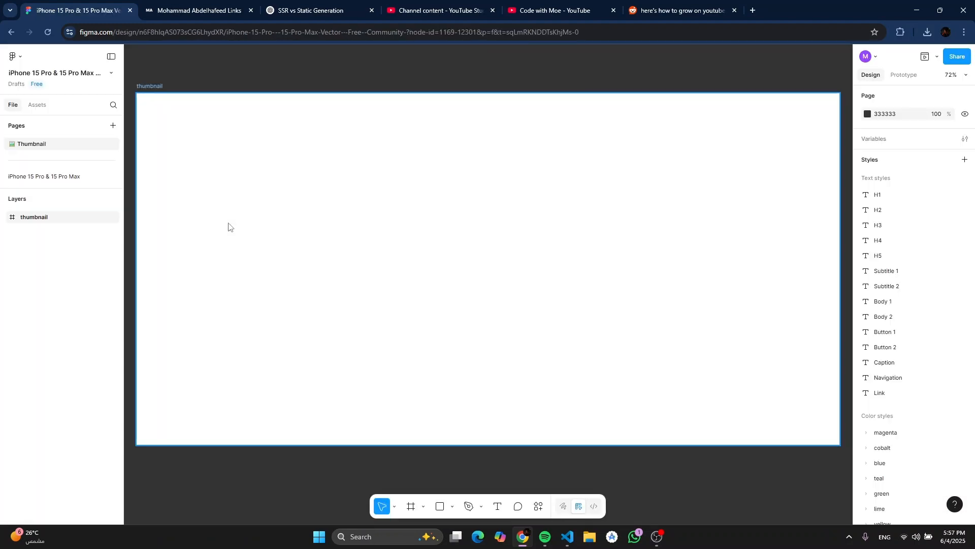
left_click(60, 178)
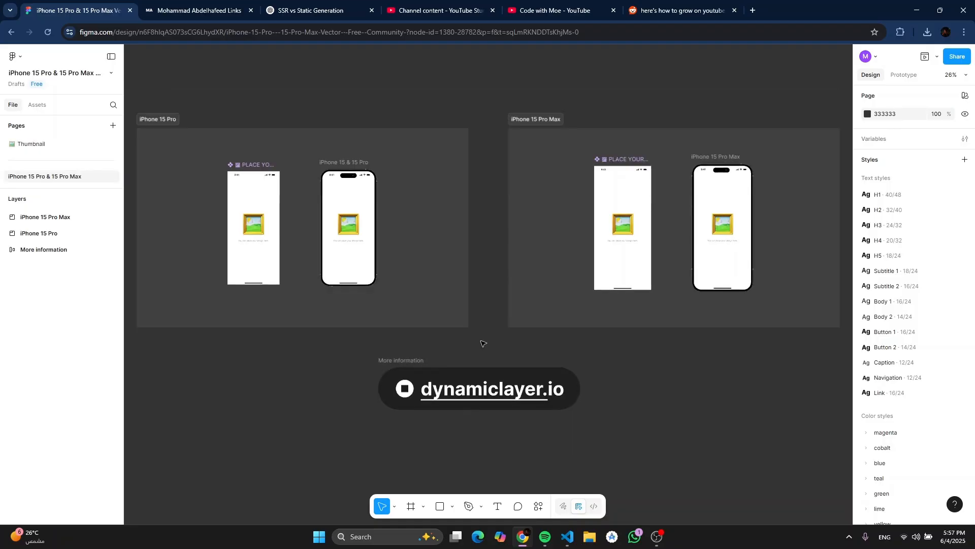
Step: Copy the iOS Status Bar and iOS Home Indicator together from the iPhone 15 Pro section's placeholder screen
scroll(477, 337, "down", 1)
scroll(385, 308, "up", 3)
left_click_drag(385, 309, 580, 375)
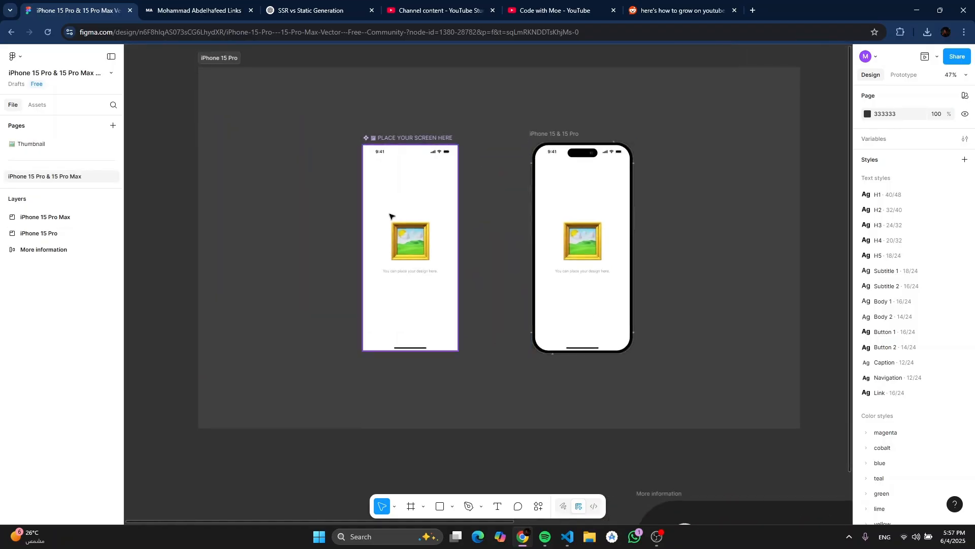
left_click(408, 233)
scroll(408, 233, "up", 2)
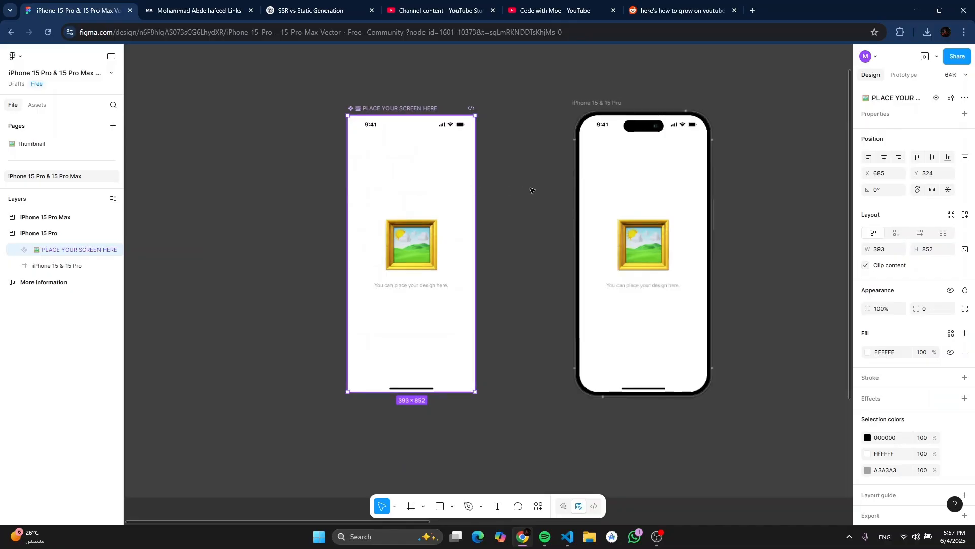
left_click(508, 191)
left_click(414, 187)
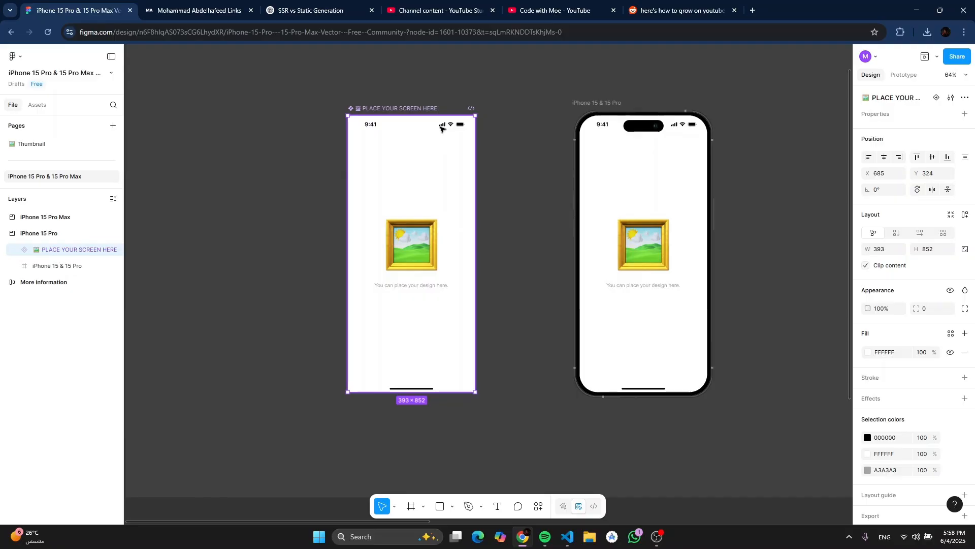
scroll(427, 259, "up", 2)
double_click(426, 245)
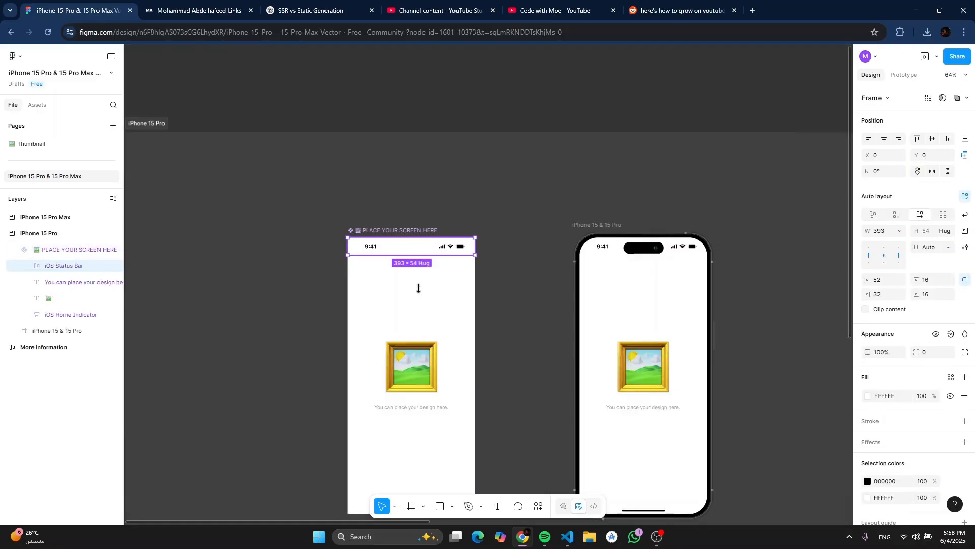
scroll(406, 372, "down", 1)
scroll(388, 364, "down", 2)
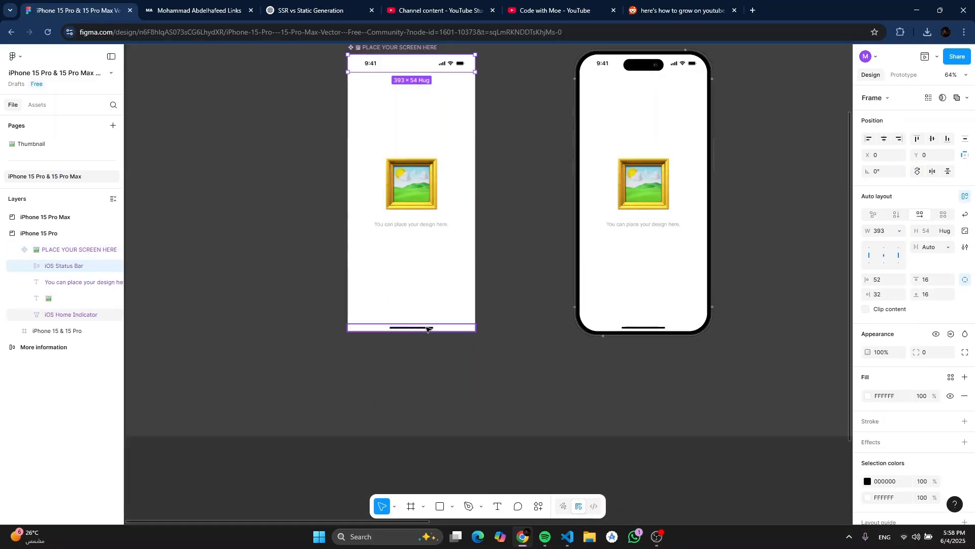
left_click(426, 328, "shift")
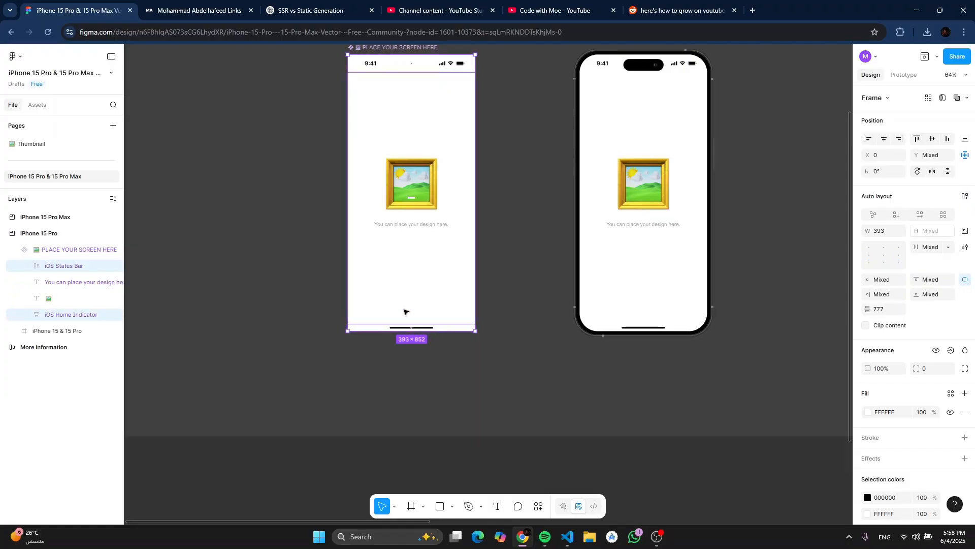
Step: Return to the recent files and reopen the blank Untitled design file
left_click(14, 56)
left_click(70, 78)
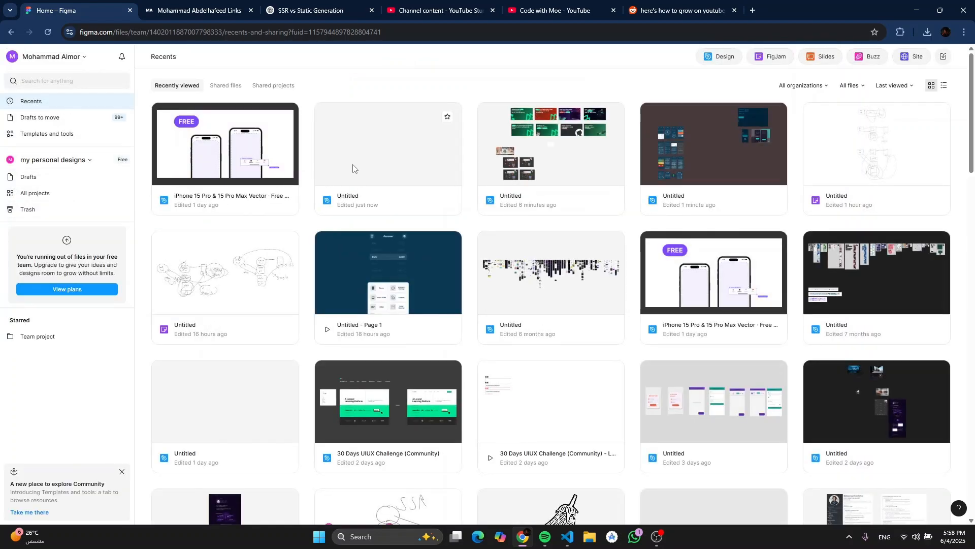
double_click(354, 166)
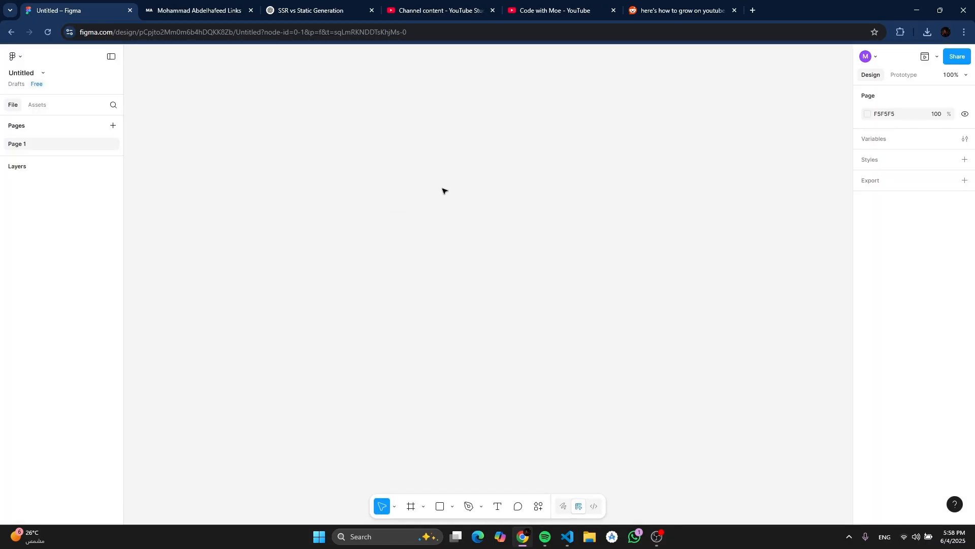
Step: Add an iPhone 14 & 15 Pro Max preset frame to the empty canvas
key("f")
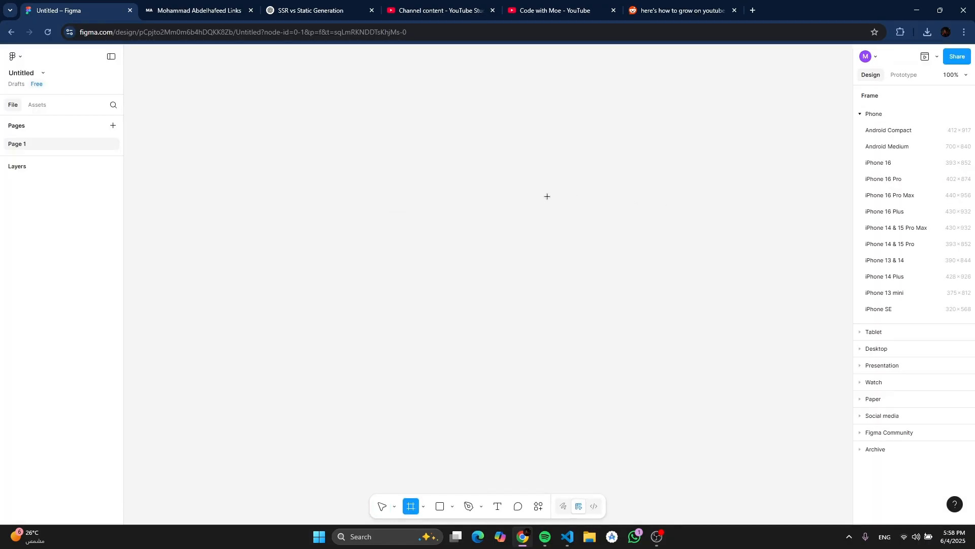
left_click(910, 229)
left_click(656, 212)
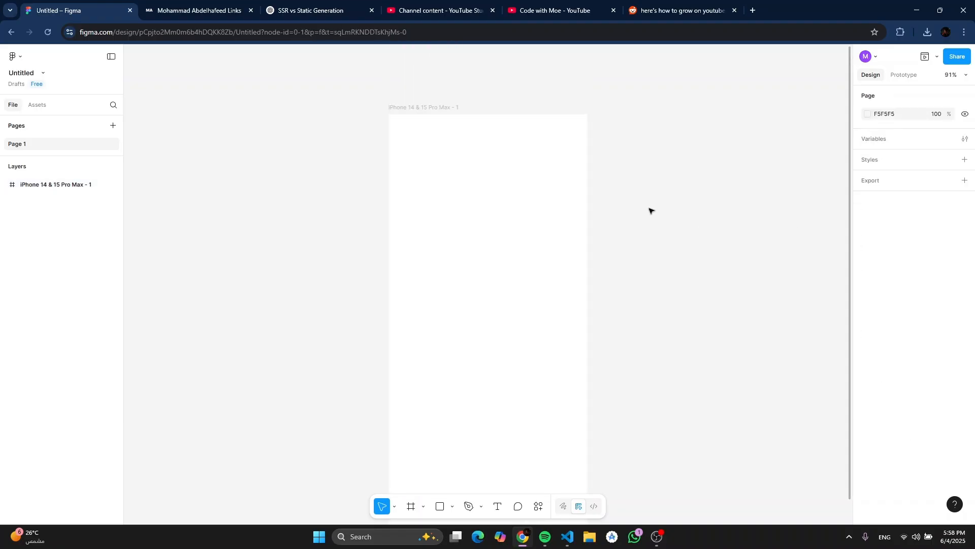
Step: Paste the iOS Status Bar and Home Indicator and align them with the phone frame's upper-left corner
key("ctrl+v")
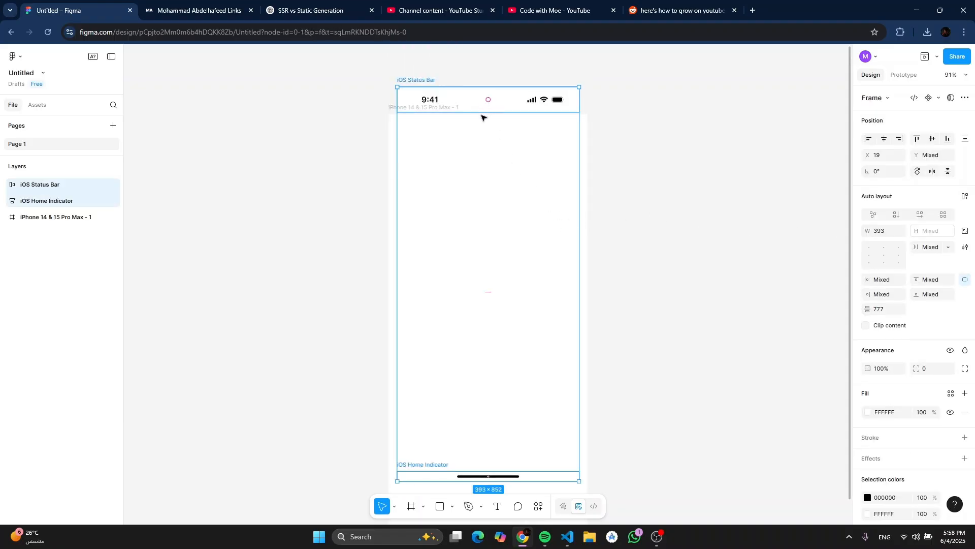
left_click_drag(482, 118, 483, 128)
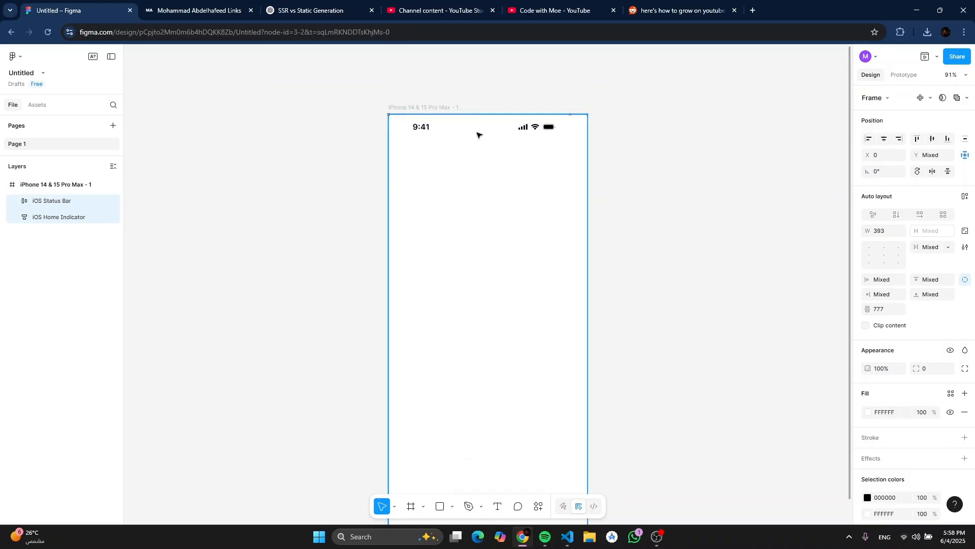
scroll(564, 138, "down", 1)
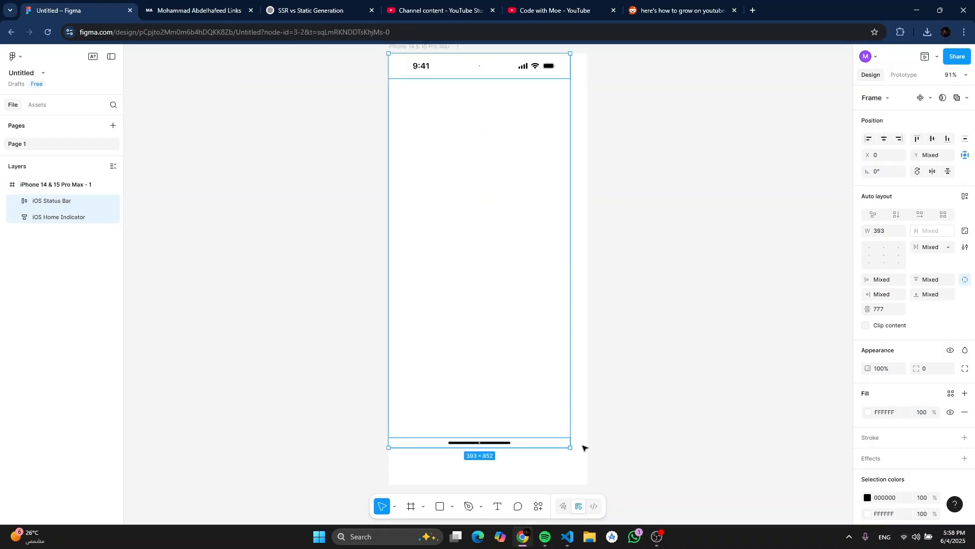
Step: Separate the status bar and home indicator from the phone frame, placing the empty frame below them
left_click(567, 336)
left_click(406, 51)
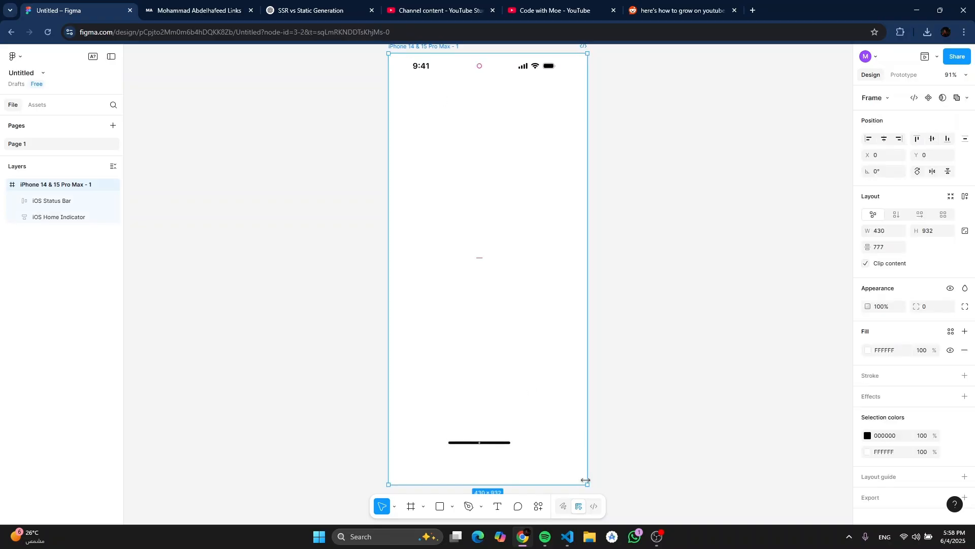
left_click(622, 388)
key("ctrl+a")
left_click_drag(526, 202, 703, 208)
left_click_drag(512, 107, 710, 420)
scroll(797, 274, "down", 3)
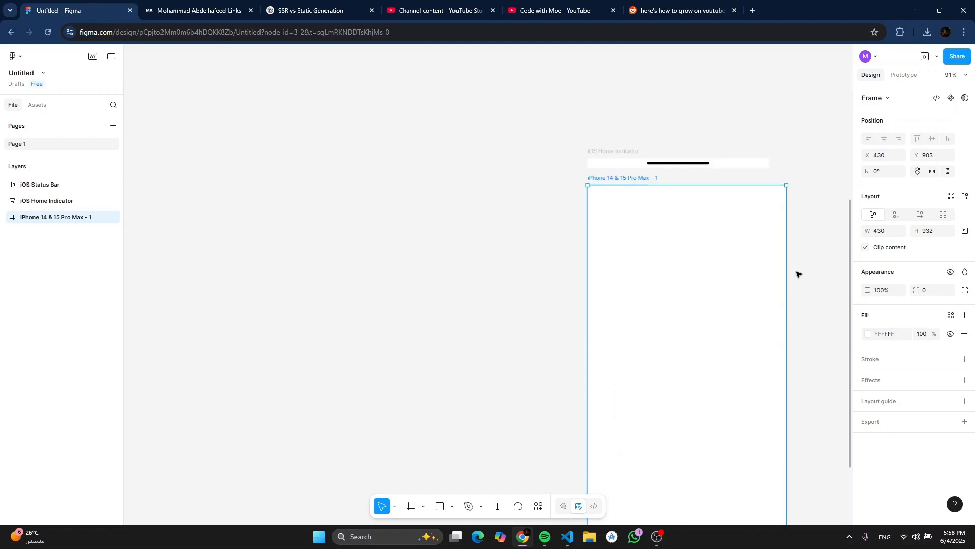
Step: Resize the phone frame to 393 × 852 and move it to the left of the status bar and home indicator
left_click_drag(784, 227, 768, 227)
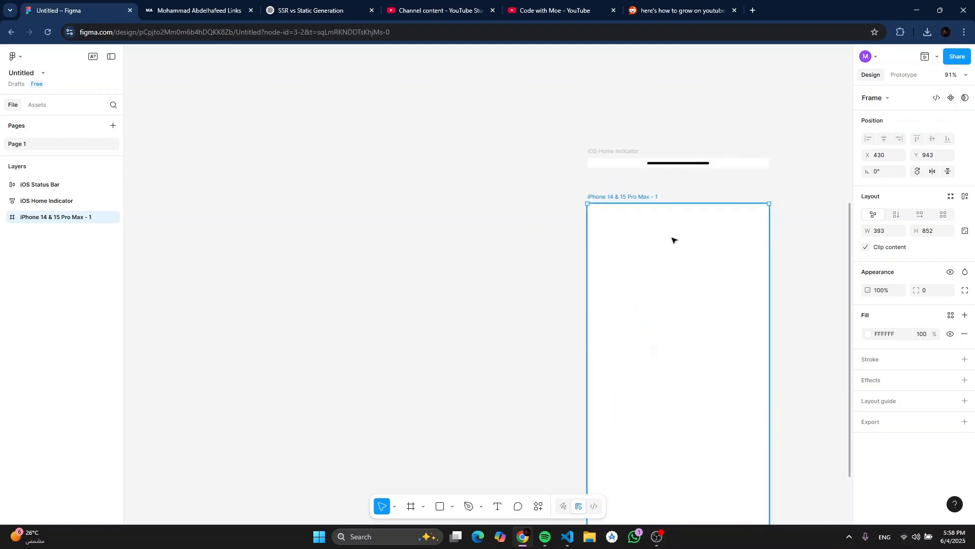
left_click_drag(673, 239, 429, 66)
scroll(429, 67, "down", 2)
scroll(534, 109, "up", 1)
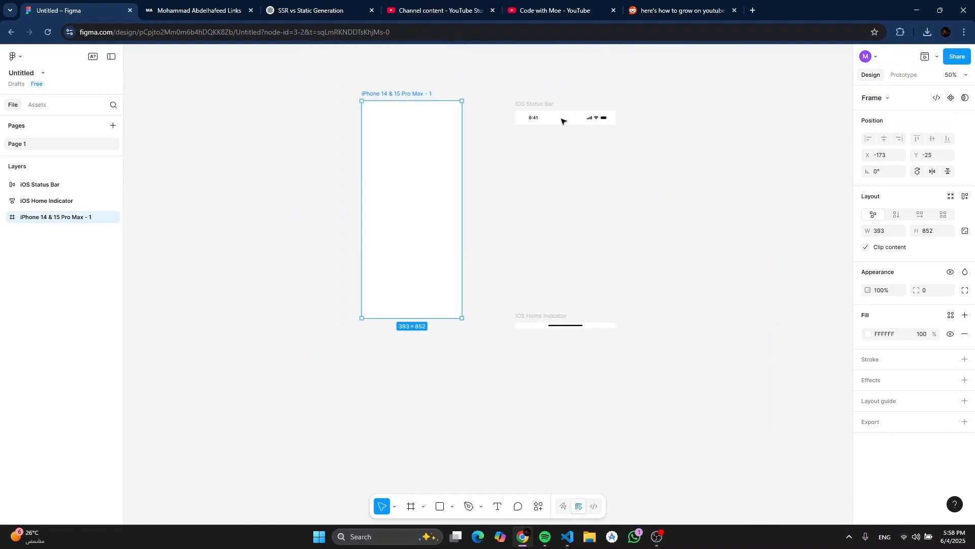
Step: Move the status bar and home indicator together into the phone frame so they line up with its edges
left_click(543, 106)
left_click(566, 319, "shift")
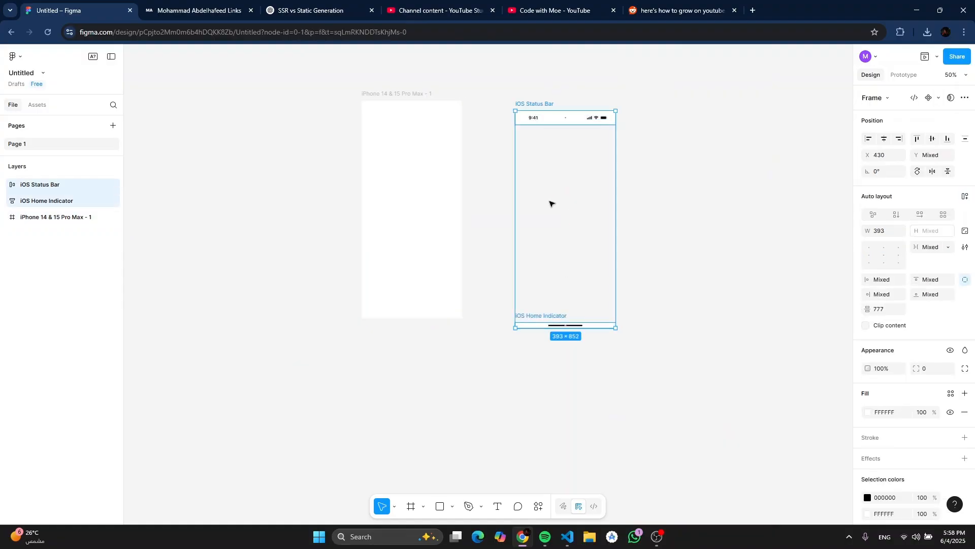
left_click_drag(552, 202, 427, 192)
scroll(381, 124, "up", 3)
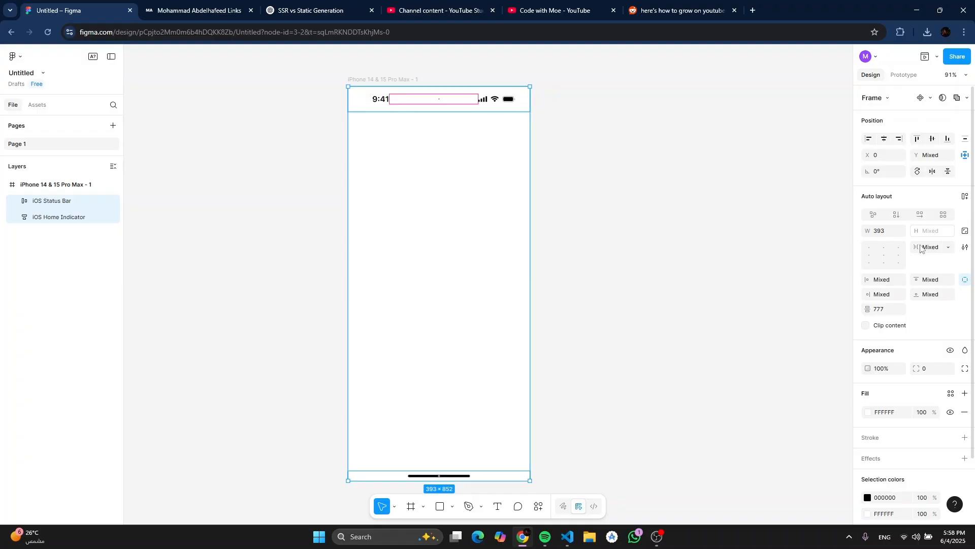
Step: Set the bars' white background to 0% opacity and recolor their black content to FFFFFF
scroll(922, 248, "down", 3)
left_click(869, 444)
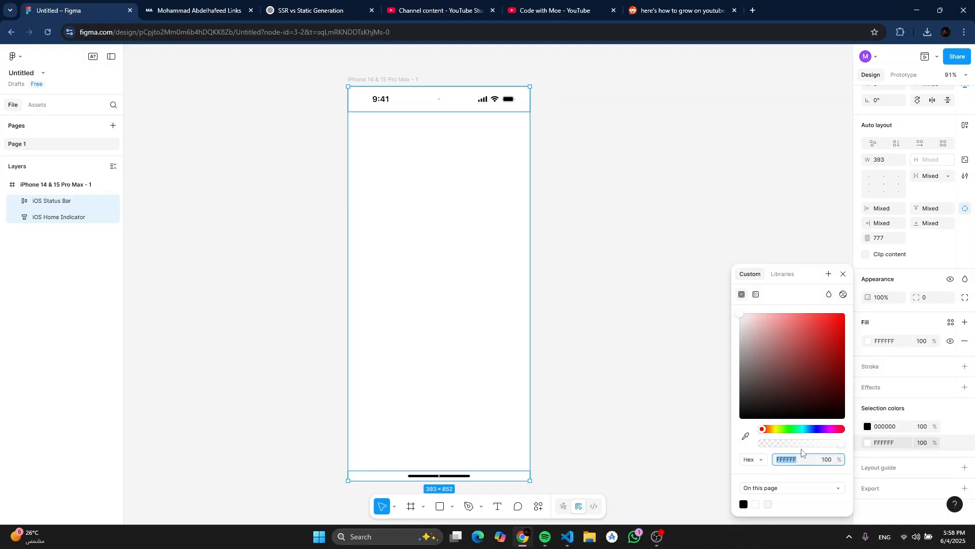
left_click_drag(794, 446, 735, 451)
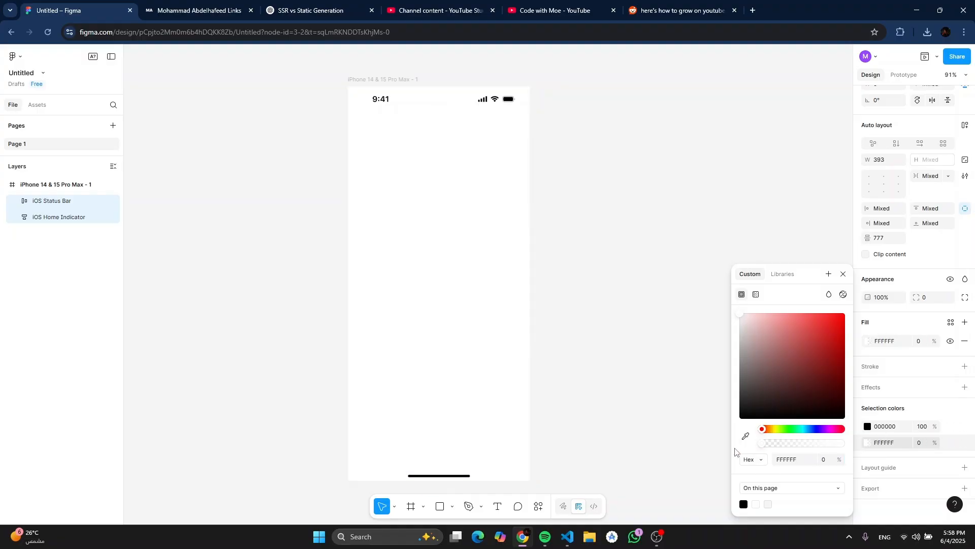
left_click(865, 427)
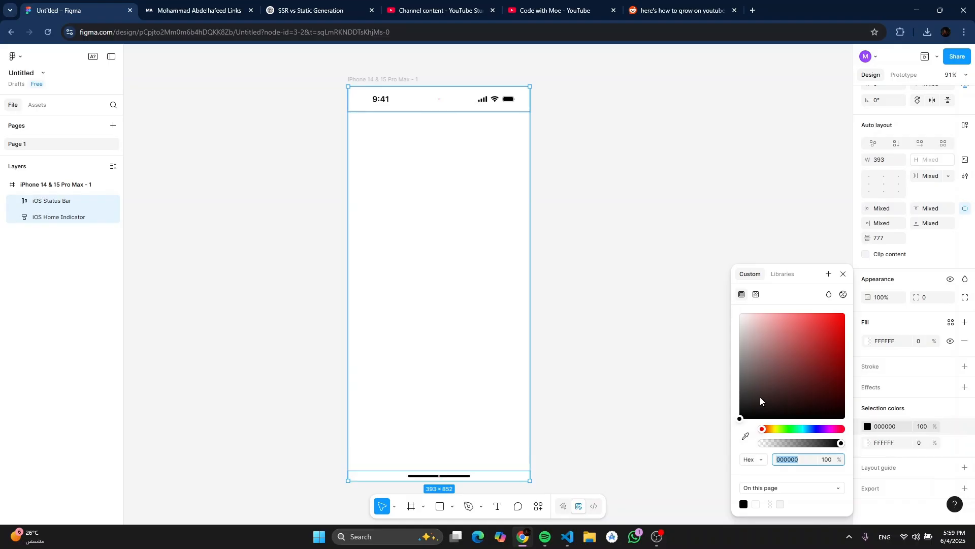
left_click_drag(742, 387, 671, 262)
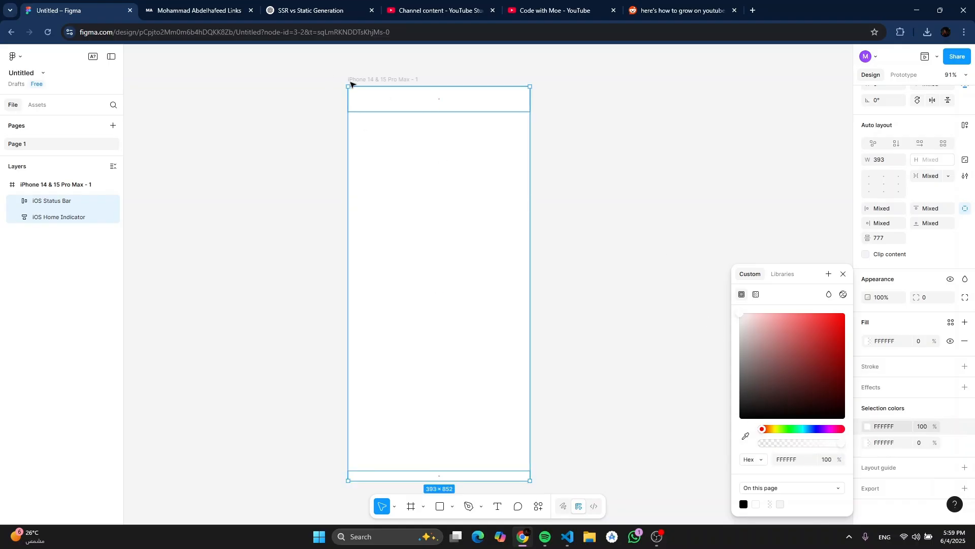
Step: Fill the phone frame with the dark navy color 101F51
left_click(374, 80)
scroll(869, 354, "up", 2)
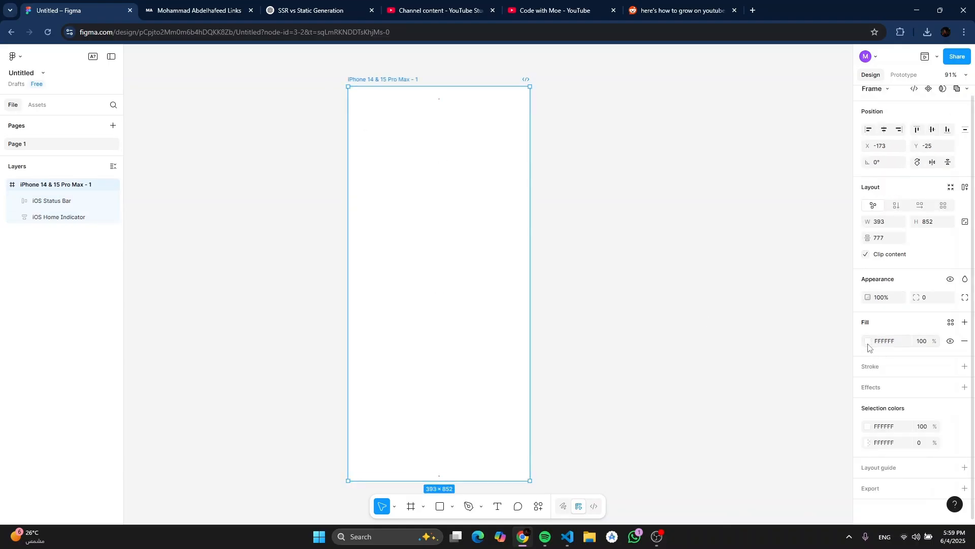
left_click(868, 343)
left_click(810, 431)
left_click_drag(828, 366, 843, 372)
left_click_drag(814, 430, 815, 430)
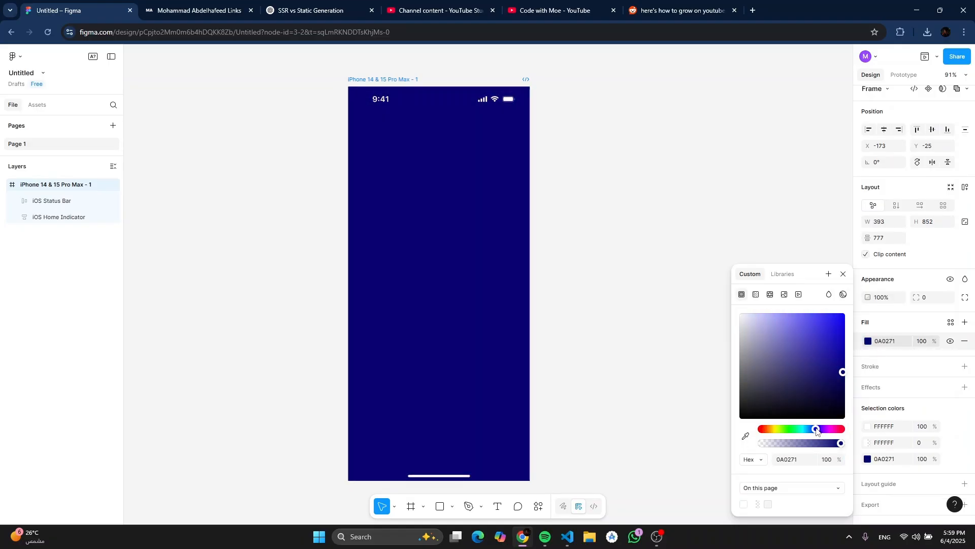
left_click_drag(835, 372, 824, 385)
left_click_drag(816, 430, 825, 386)
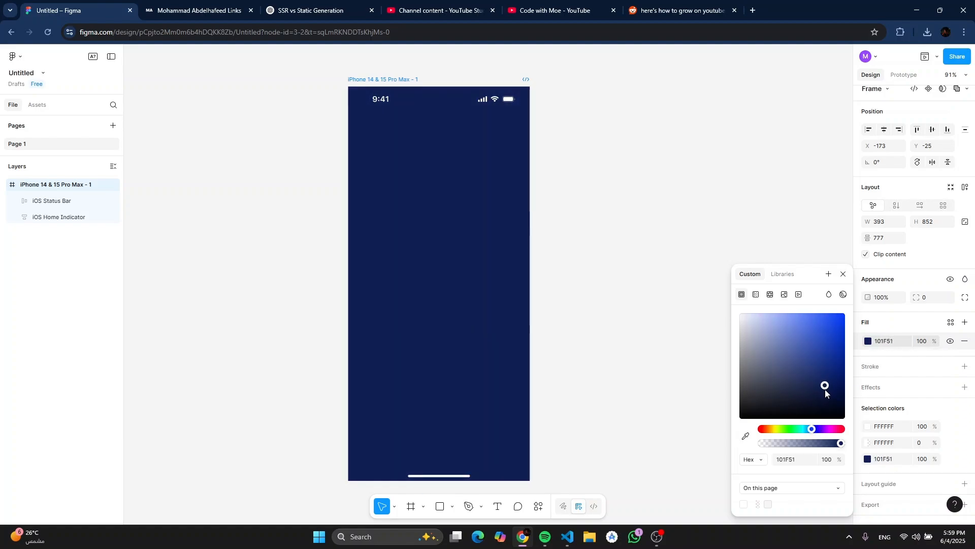
left_click(676, 260)
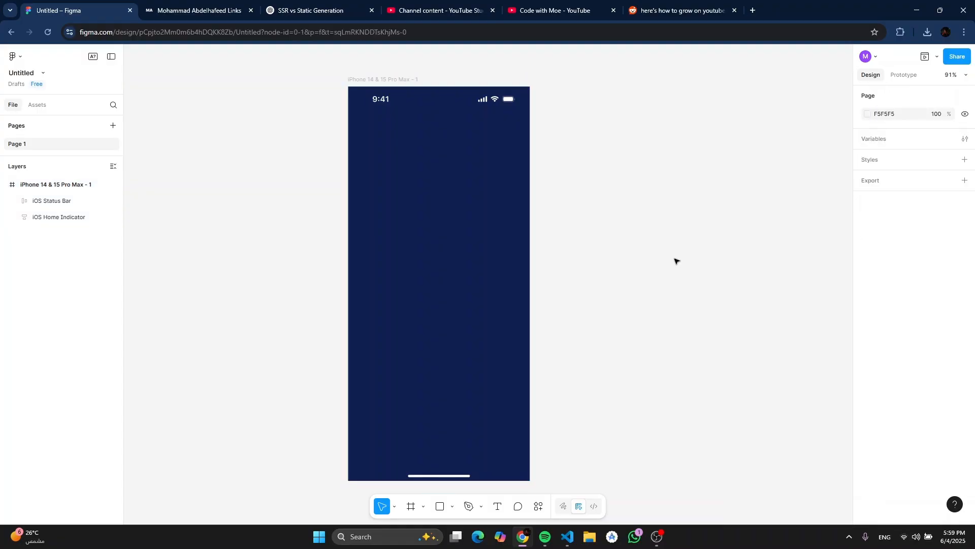
Step: Rename the phone frame to "login"
double_click(398, 79)
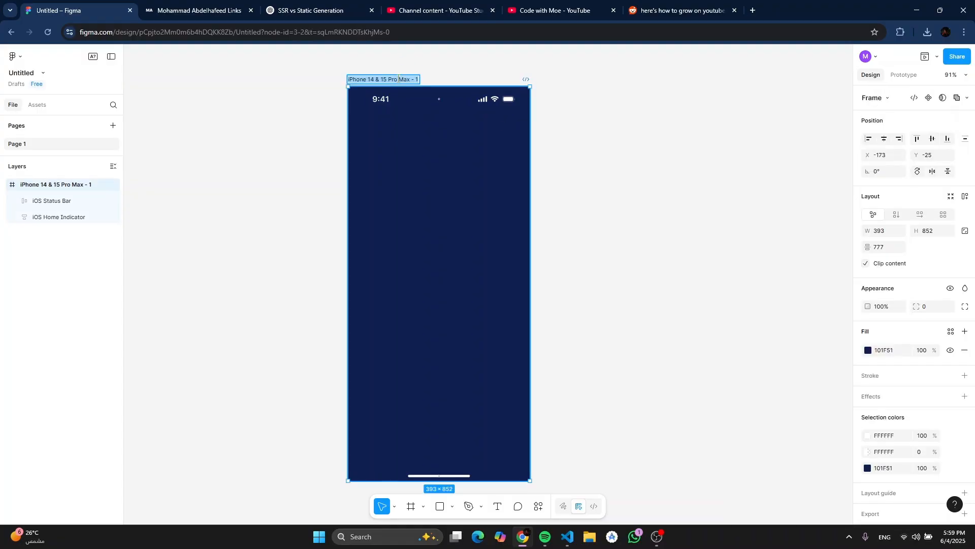
type("login")
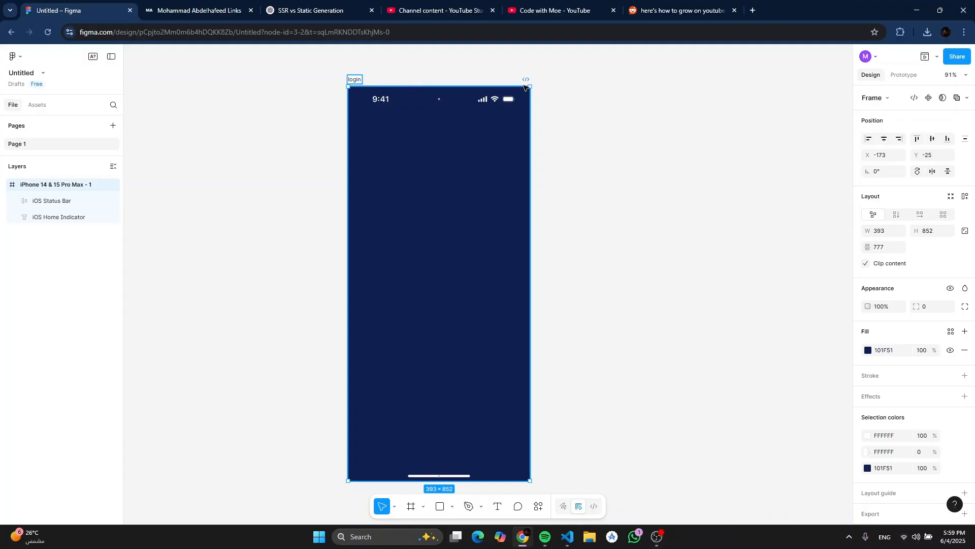
left_click(745, 151)
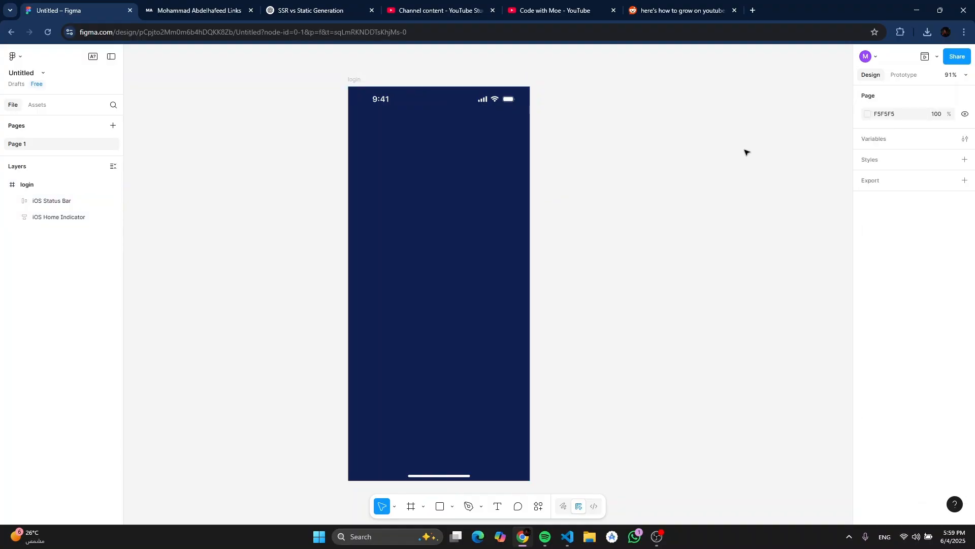
Step: Draw a rectangle about 718 by 271 on the empty canvas beside the login frame
left_click(261, 34)
left_click(370, 65)
scroll(603, 139, "right", 5)
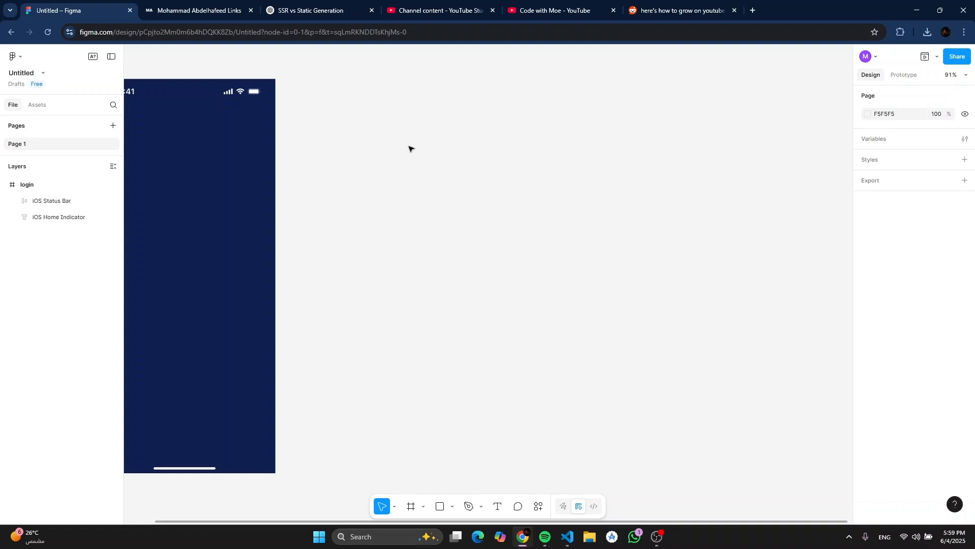
key("r")
left_click_drag(379, 188, 712, 313)
left_click(769, 309)
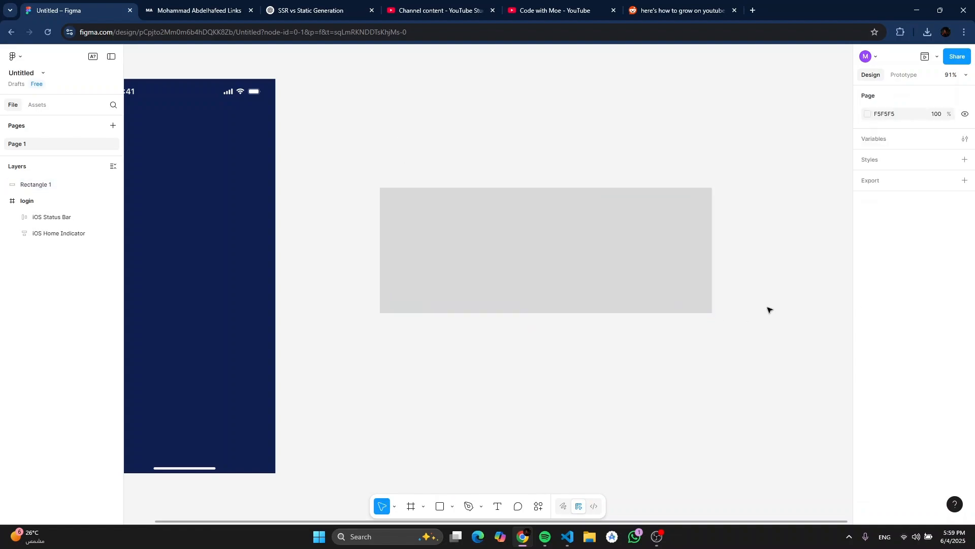
Step: Add the text "buttton" and center it on the gray rectangle
key("t")
left_click(534, 247)
type("buttton")
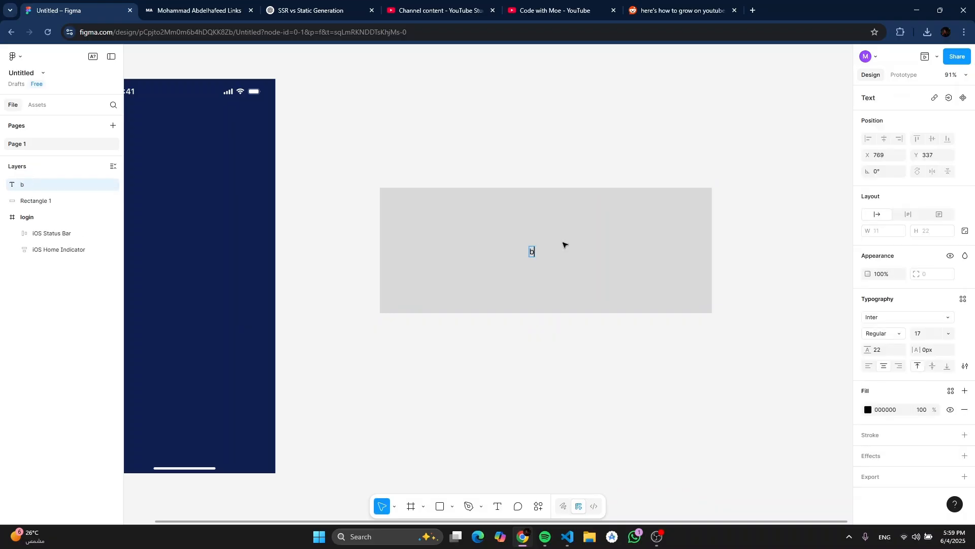
key("Escape")
left_click_drag(542, 252, 551, 249)
Step: Widen the rectangle to about 729 and delete the text label on it
left_click(584, 236)
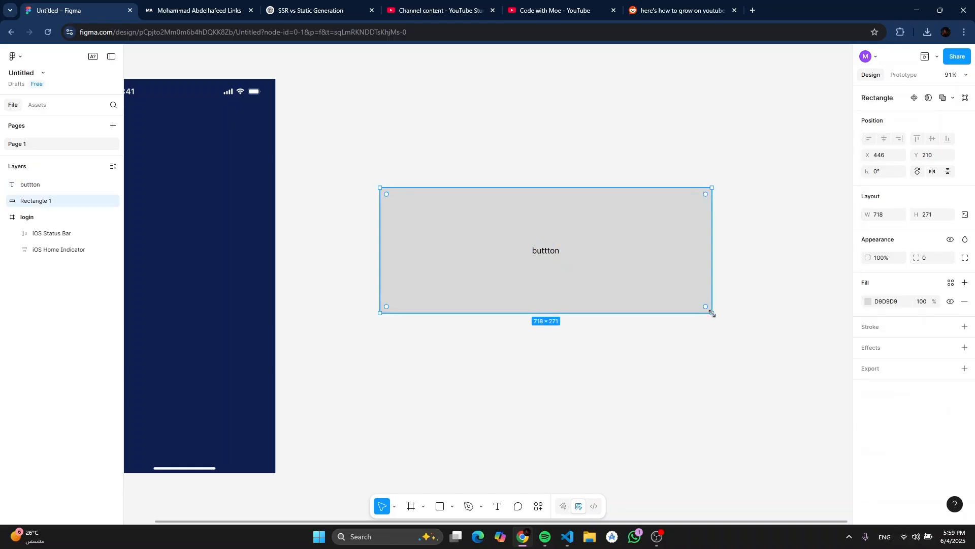
left_click_drag(712, 313, 653, 313)
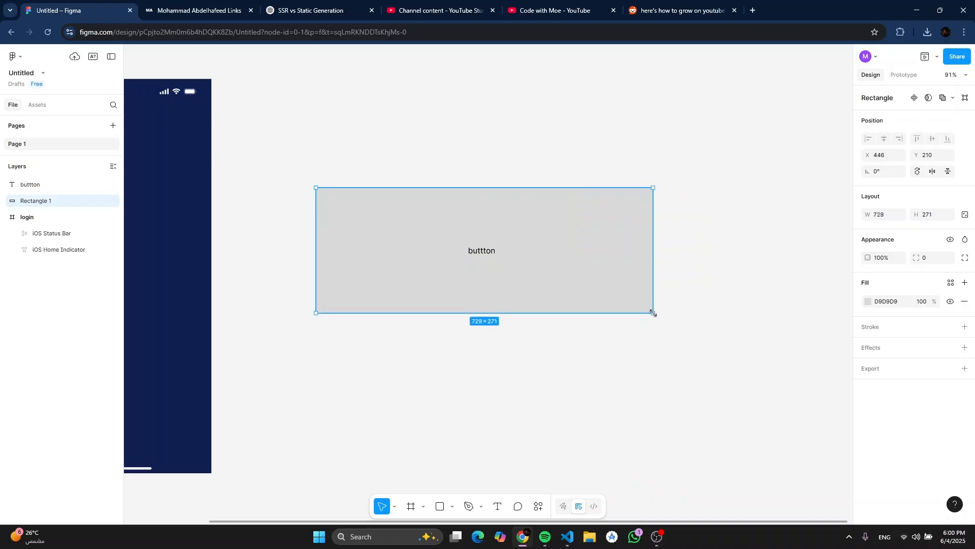
left_click(488, 251)
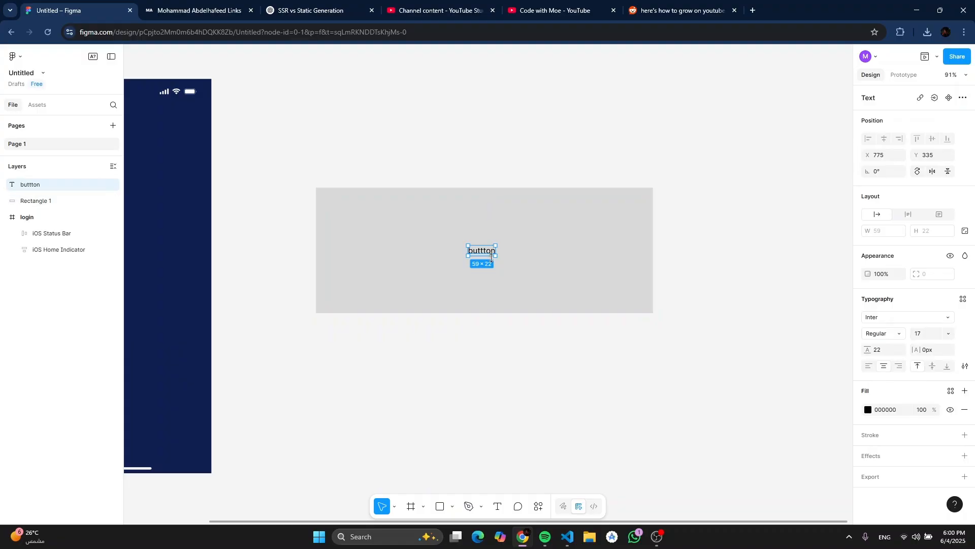
key("Delete")
left_click(615, 268)
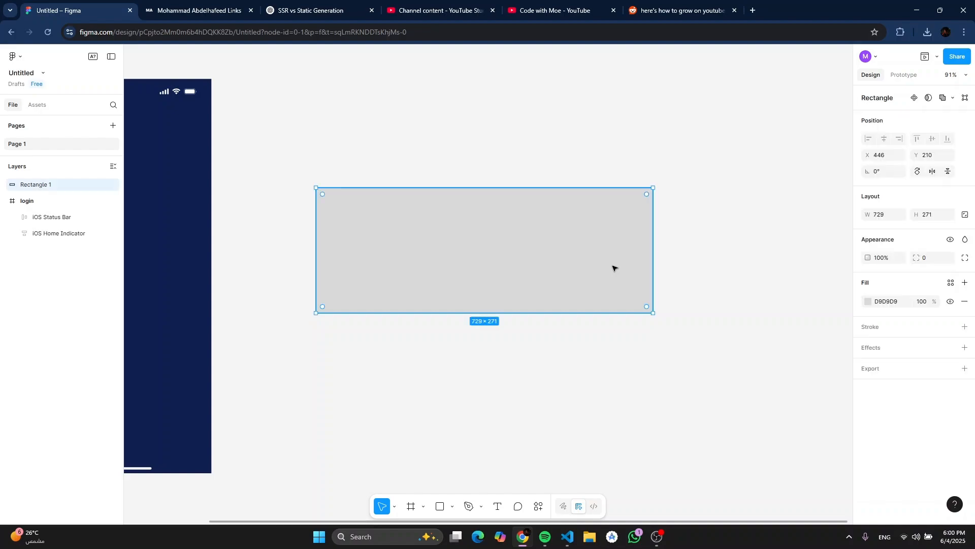
Step: Draw a second rectangle about 169 by 154 below the first one, and delete both rectangles
key("Escape")
key("r")
left_click_drag(433, 348, 511, 420)
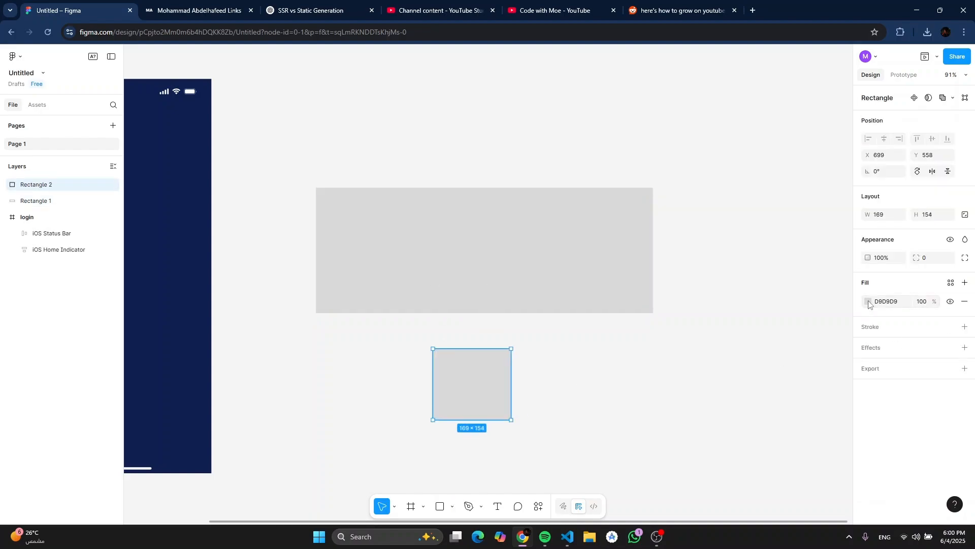
left_click(868, 301)
key("Delete")
left_click(553, 260)
key("Delete")
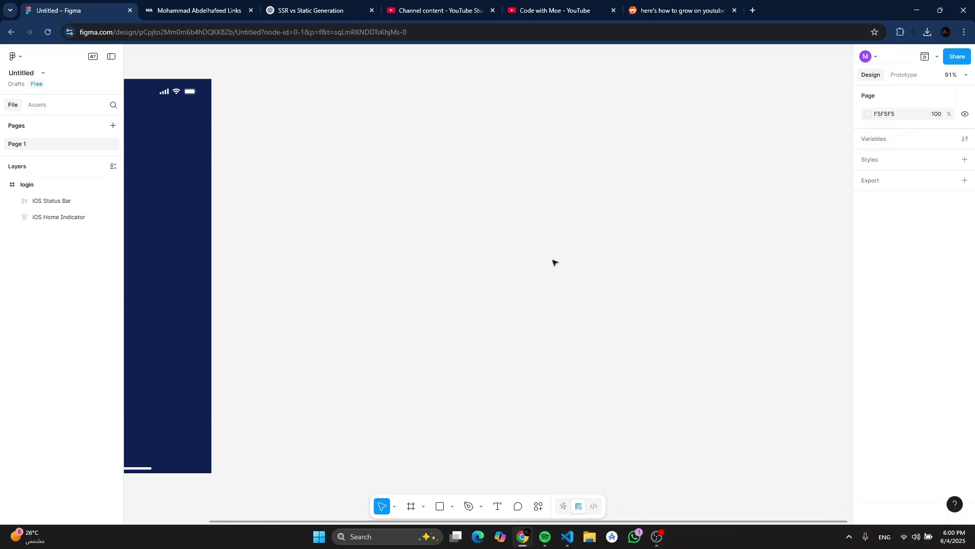
Step: Draw a new frame about 708 by 253 on the empty canvas beside the login frame
key("r")
key("f")
left_click_drag(399, 185, 727, 302)
left_click_drag(575, 246, 516, 246)
key("Escape")
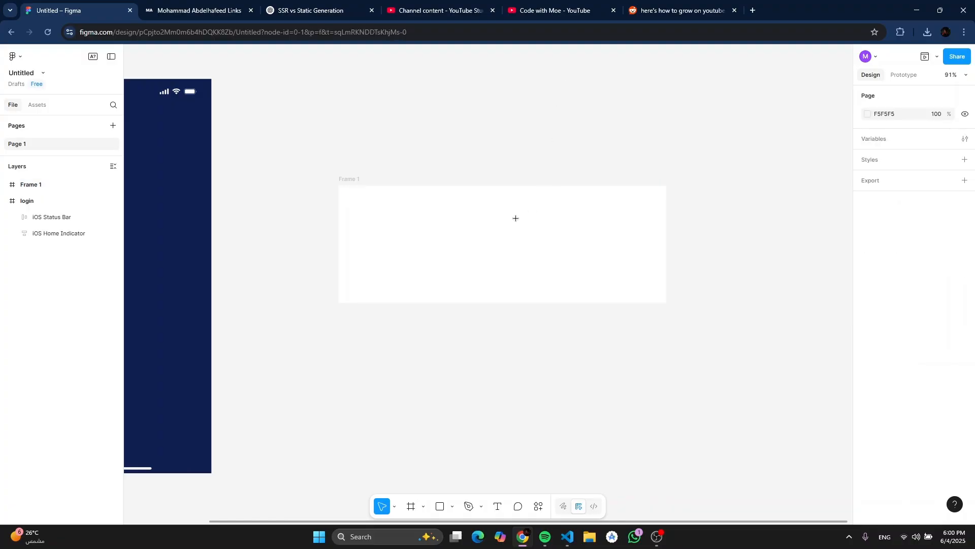
Step: Draw a small rectangle about 72 by 63 in the center of the new frame
key("r")
left_click_drag(469, 218, 510, 246)
scroll(498, 242, "up", 3)
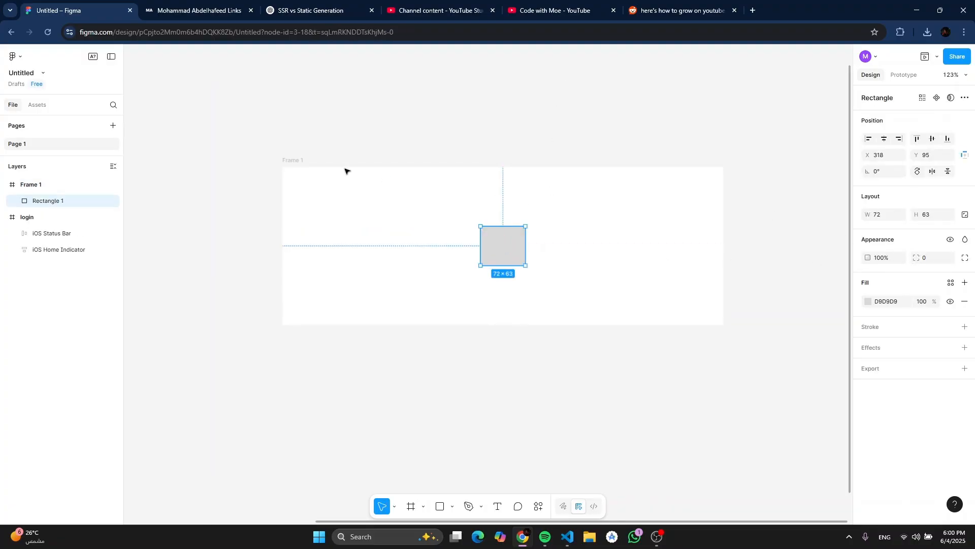
Step: Apply vertical auto layout to the frame containing the small rectangle
left_click(302, 160)
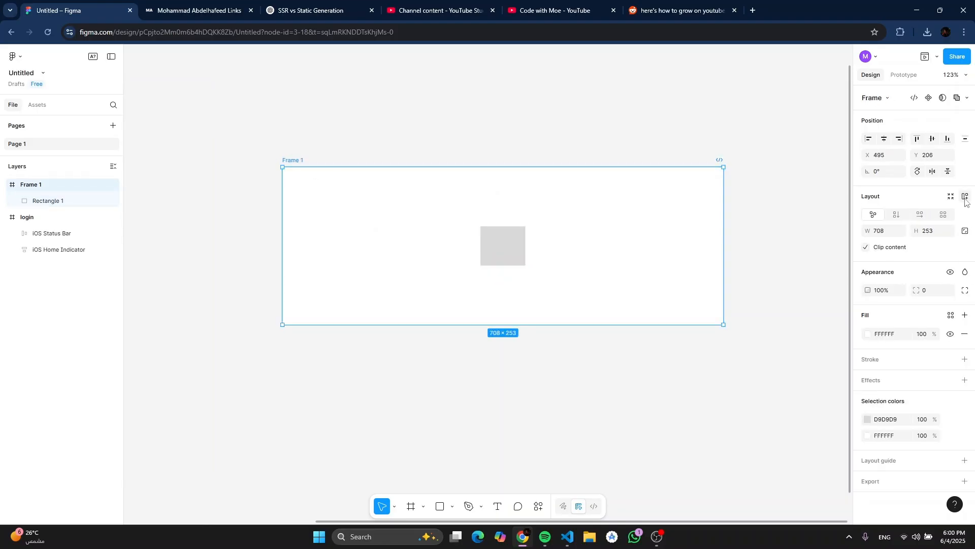
left_click(897, 215)
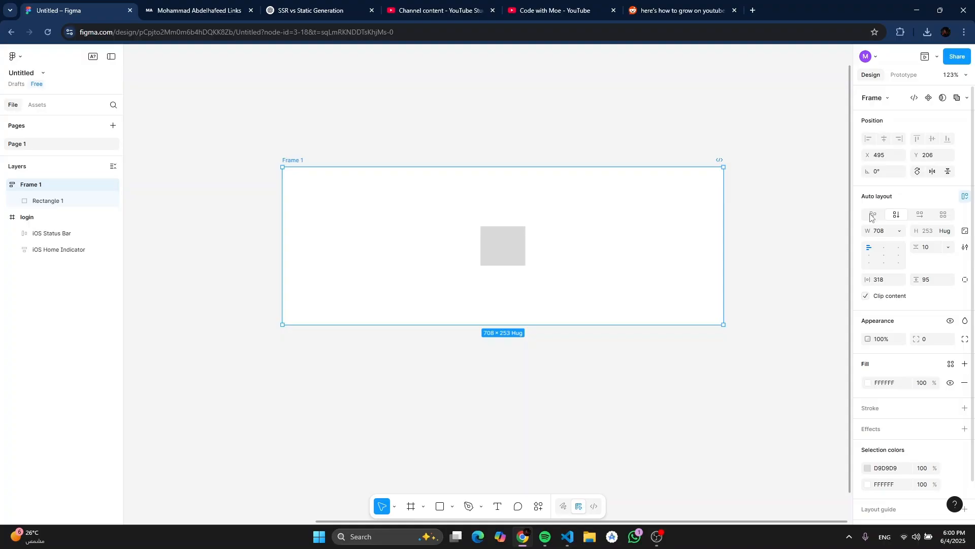
left_click(871, 216)
left_click(896, 215)
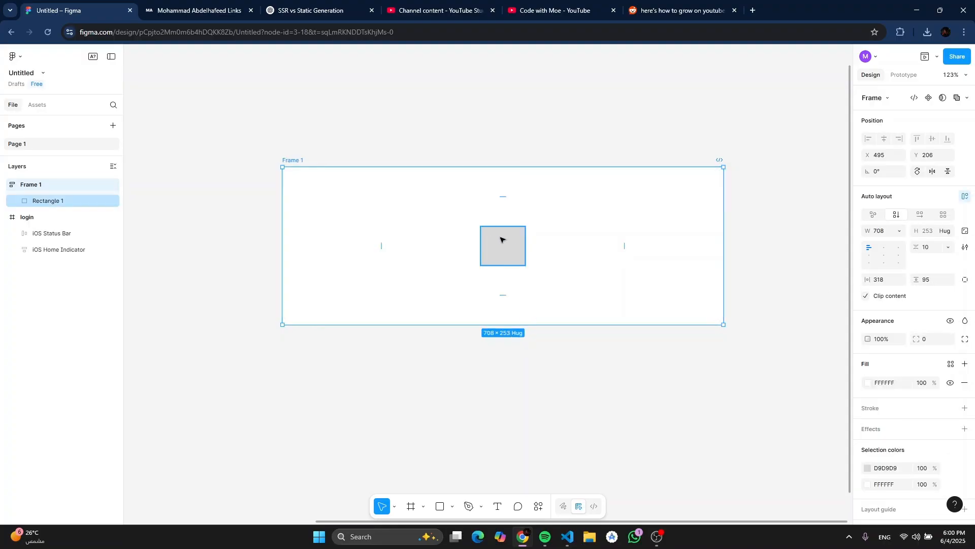
Step: Try the frame's padding on each side, adjusting it to 175 horizontally and 97 vertically
left_click(630, 252)
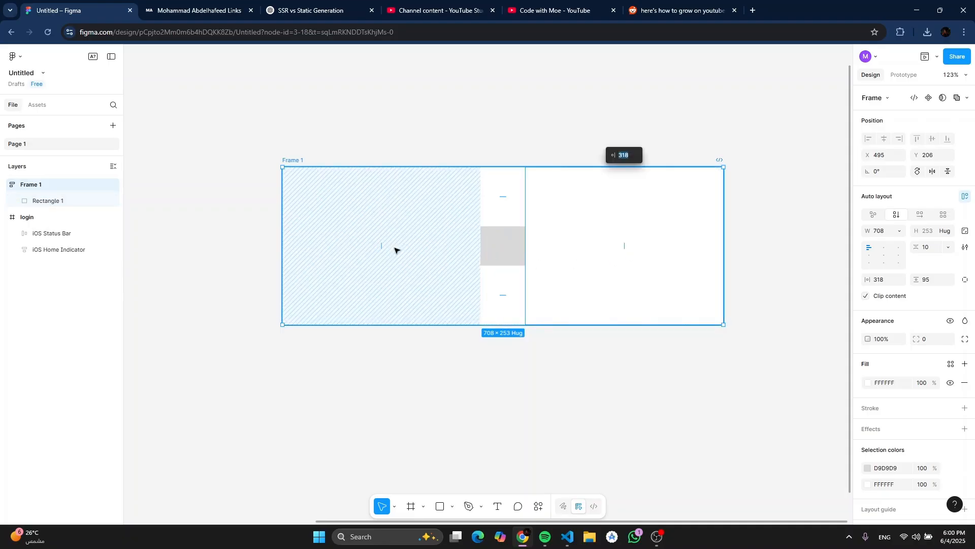
left_click(398, 250)
left_click(503, 201)
left_click(517, 287)
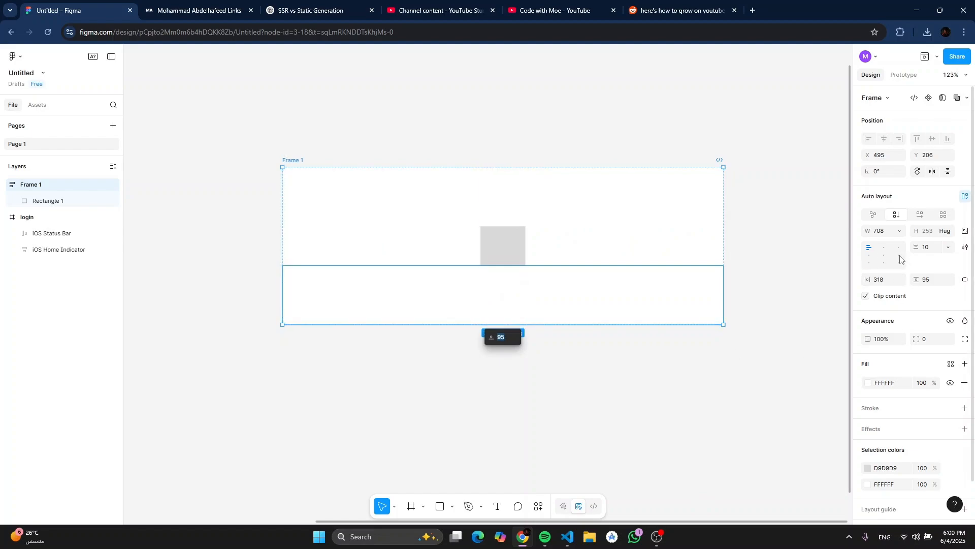
left_click_drag(867, 279, 714, 282)
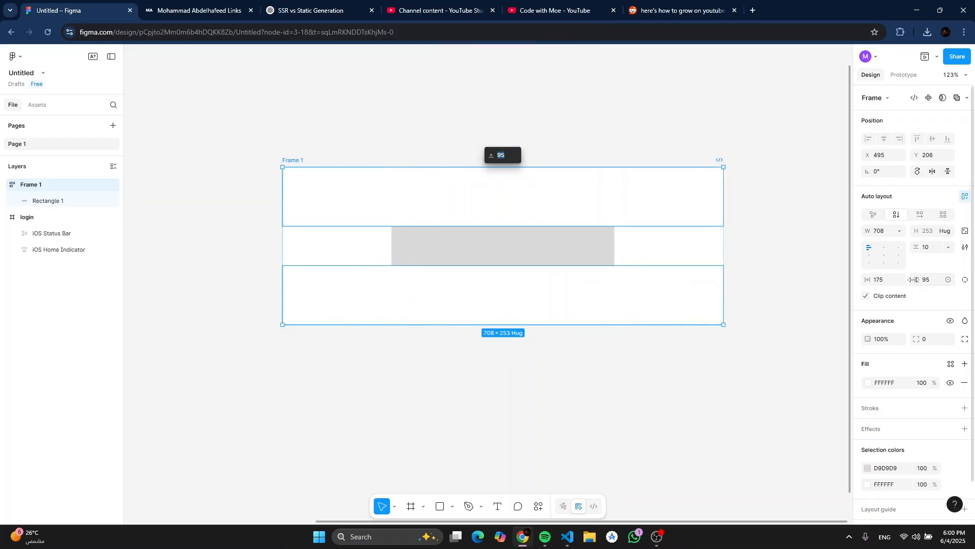
left_click_drag(917, 279, 909, 286)
Step: Set the frame's horizontal and vertical padding to 0 and stretch its height to about 278
left_click(887, 281)
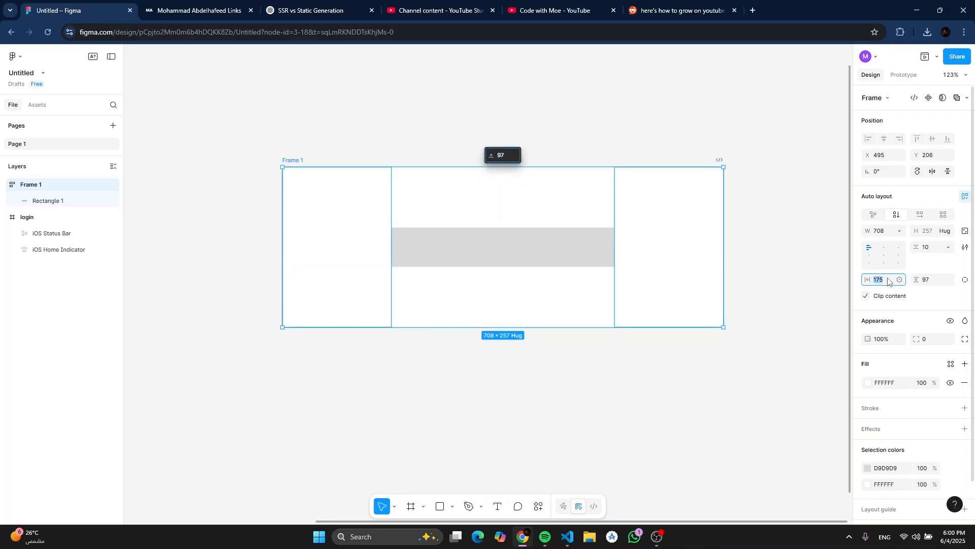
type("0")
key("Return")
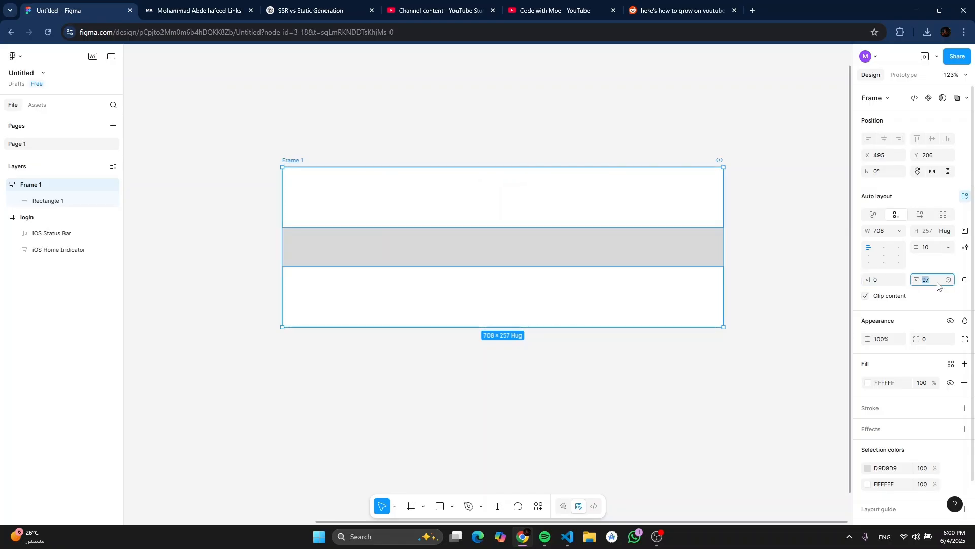
left_click(938, 286)
type("0")
key("Return")
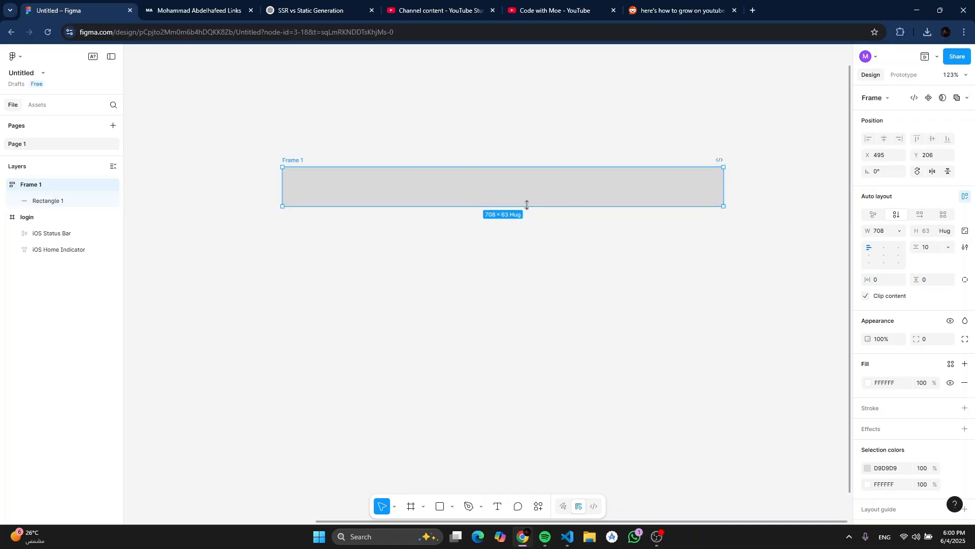
left_click_drag(528, 212, 539, 340)
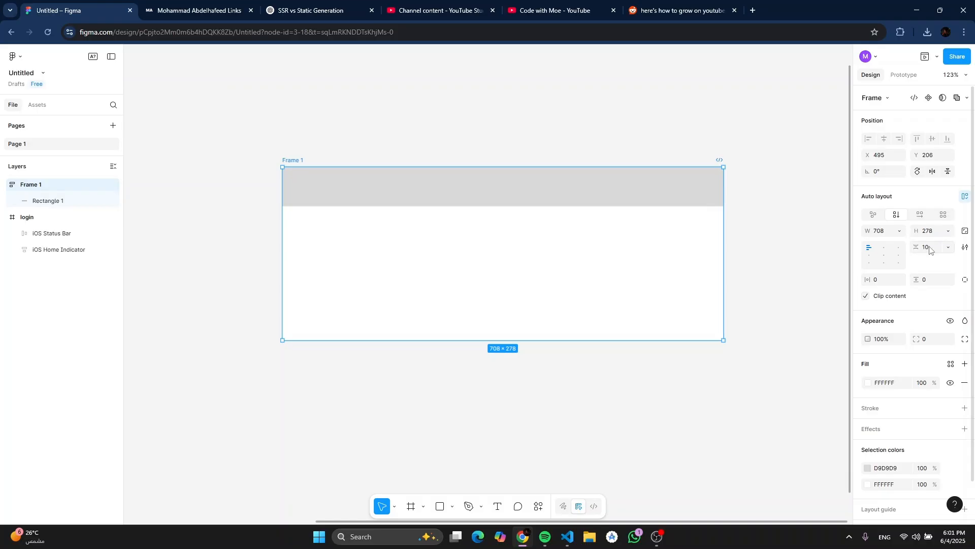
Step: Narrow the full-width rectangle inside the frame to a roughly square block
left_click(576, 197)
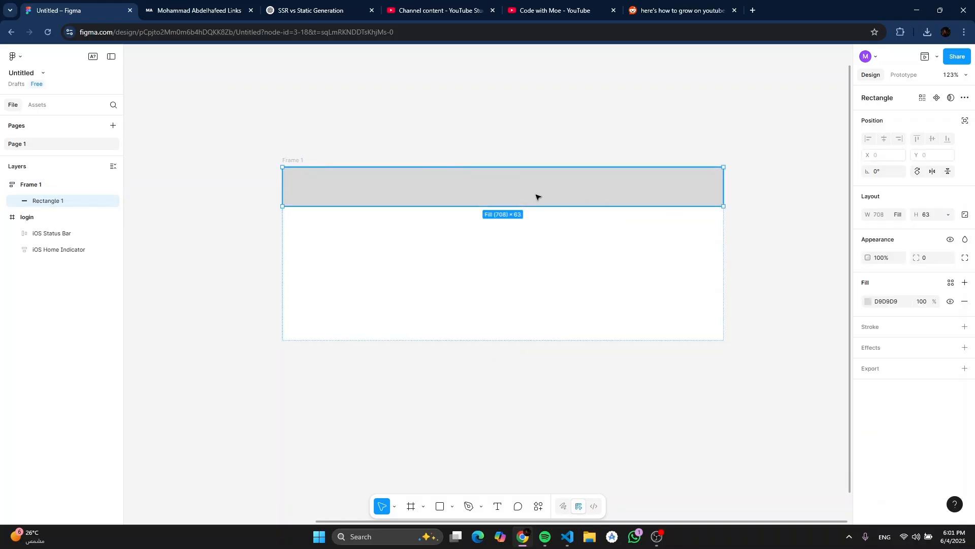
left_click_drag(537, 196, 554, 257)
left_click_drag(724, 193, 497, 193)
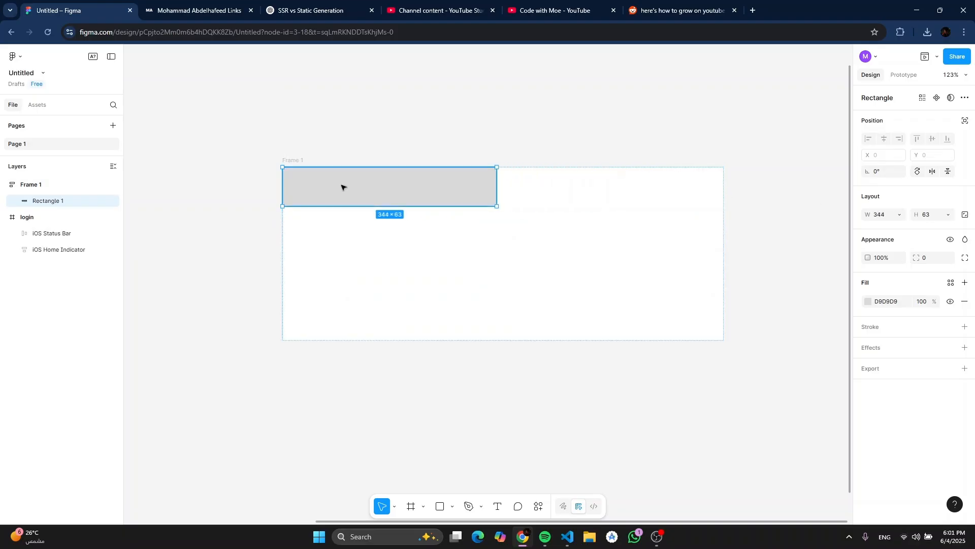
left_click_drag(283, 183, 460, 190)
Step: Try the frame's auto layout alignments at its corners and edges, finishing with the rectangle aligned to the center
left_click(298, 159)
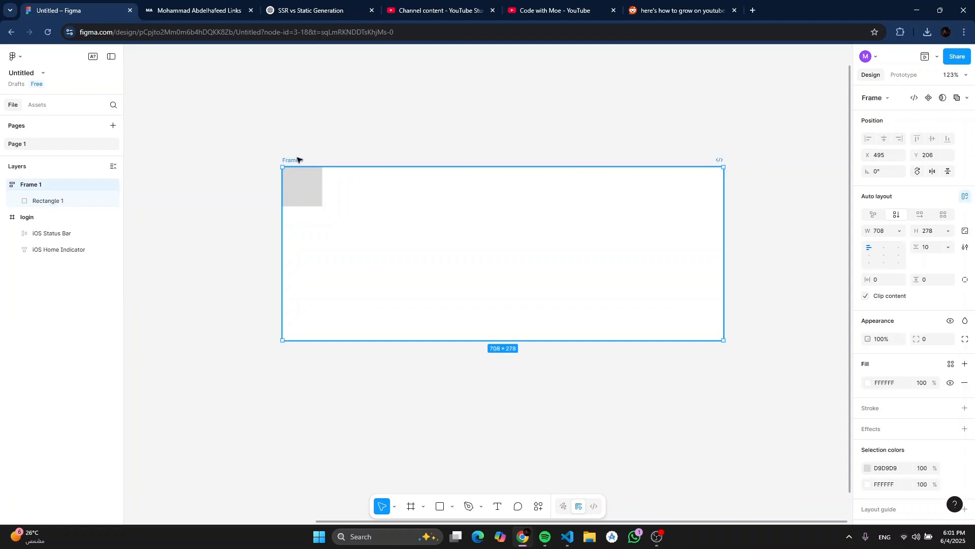
left_click(885, 256)
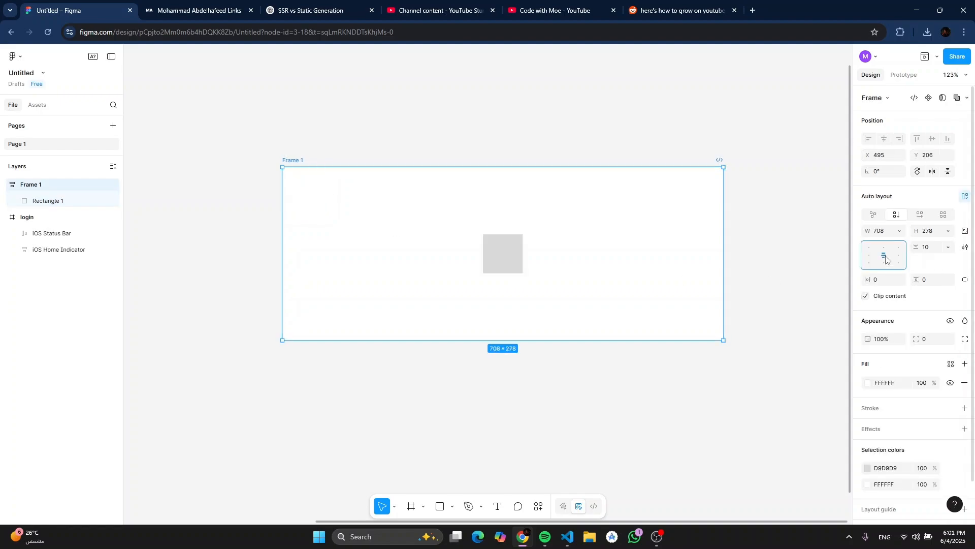
left_click(884, 249)
left_click(898, 248)
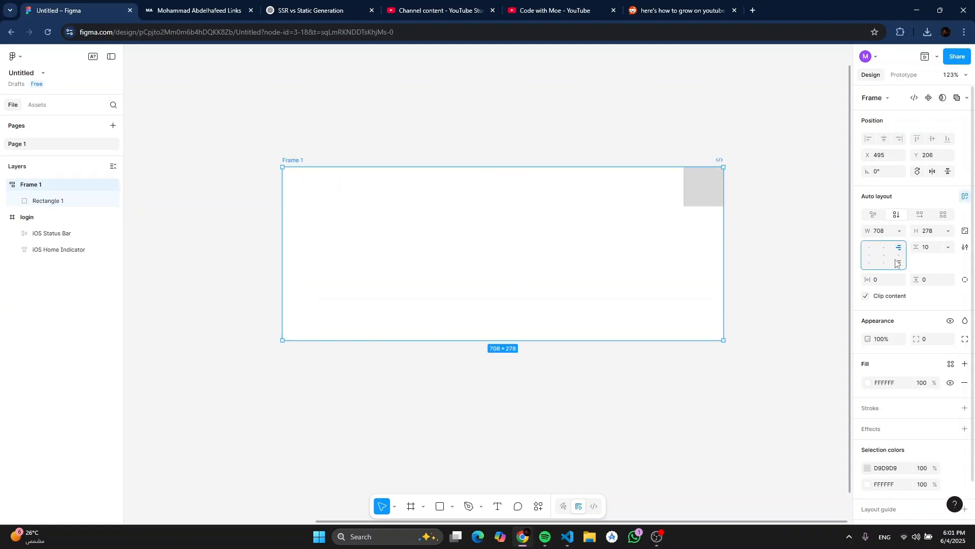
left_click(898, 263)
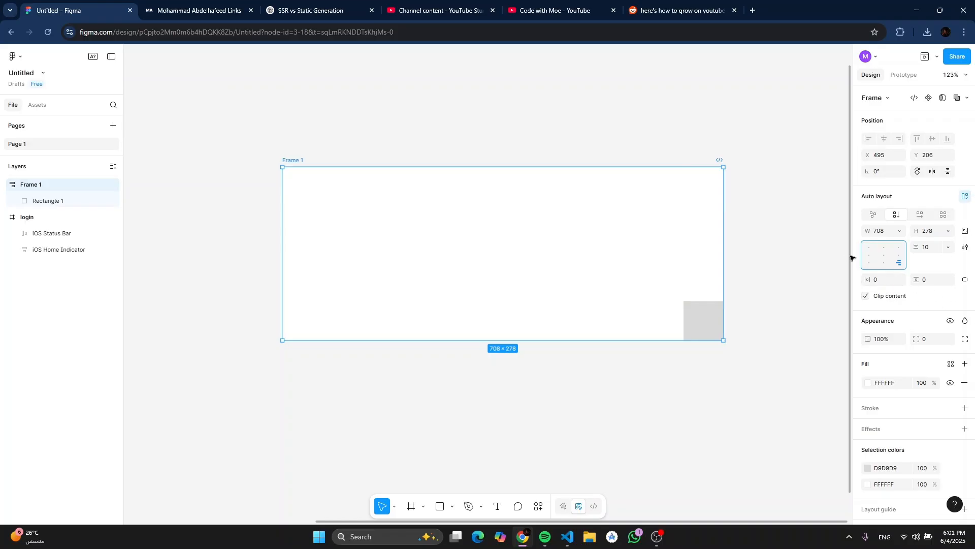
left_click(870, 255)
left_click(883, 262)
left_click(883, 256)
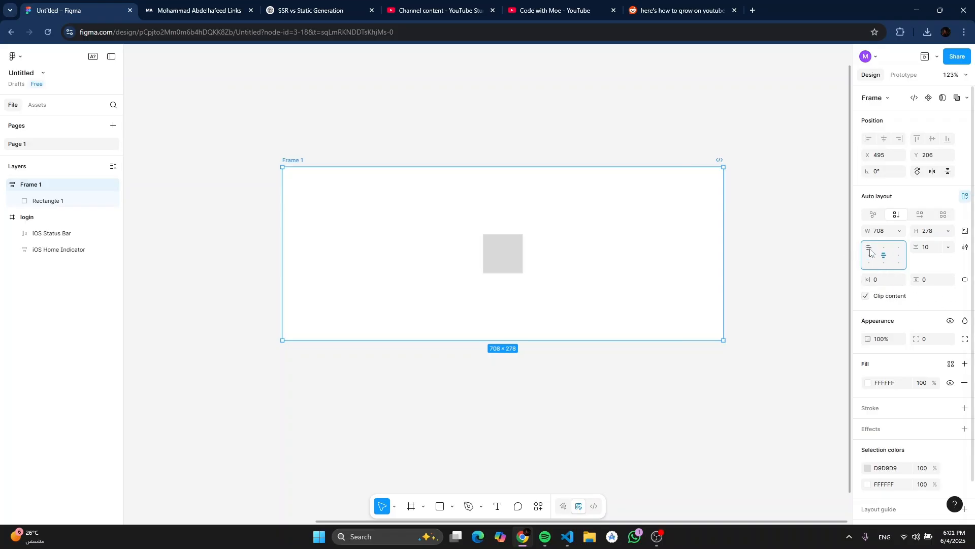
left_click(871, 248)
left_click(882, 249)
left_click(868, 256)
left_click(870, 263)
left_click(884, 263)
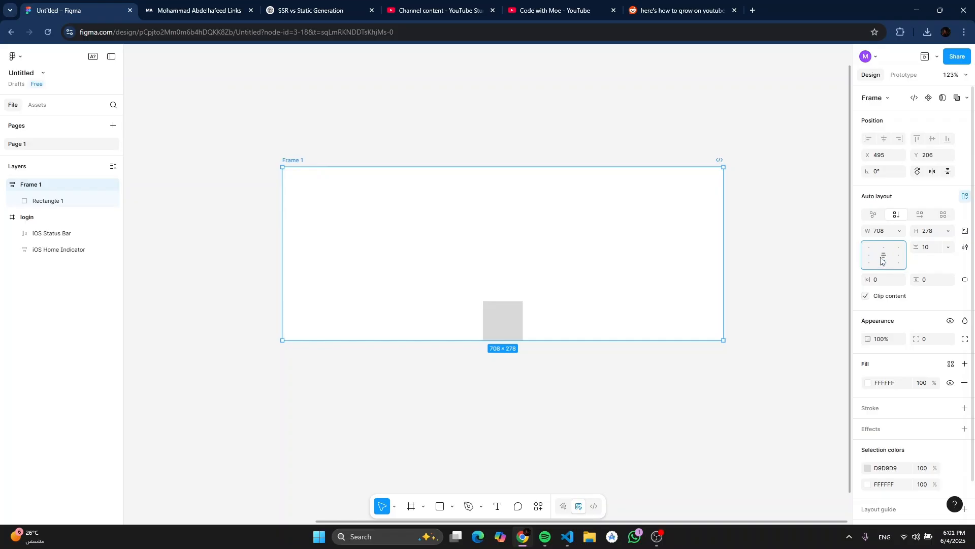
left_click(884, 256)
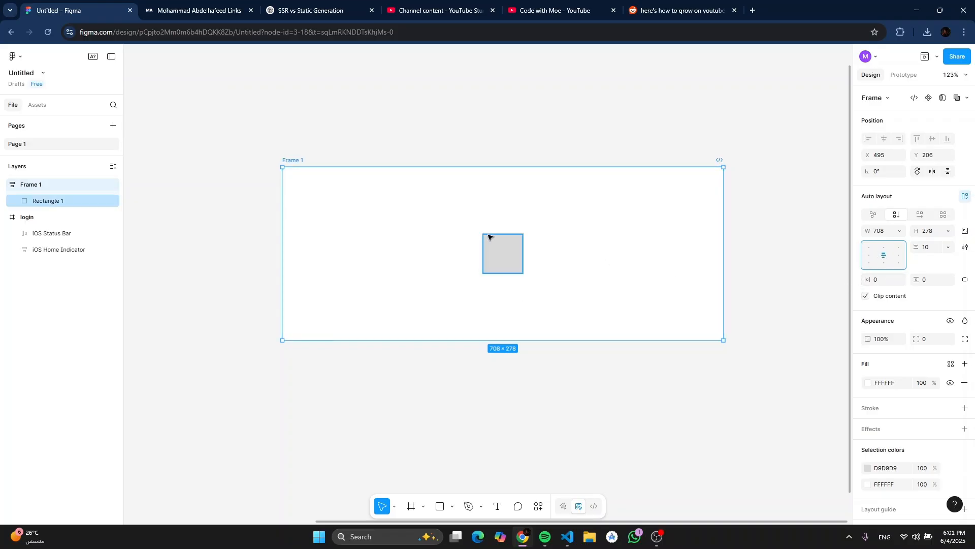
Step: Resize the auto layout frame several times, ending at about 505 by 244
left_click_drag(725, 304, 690, 350)
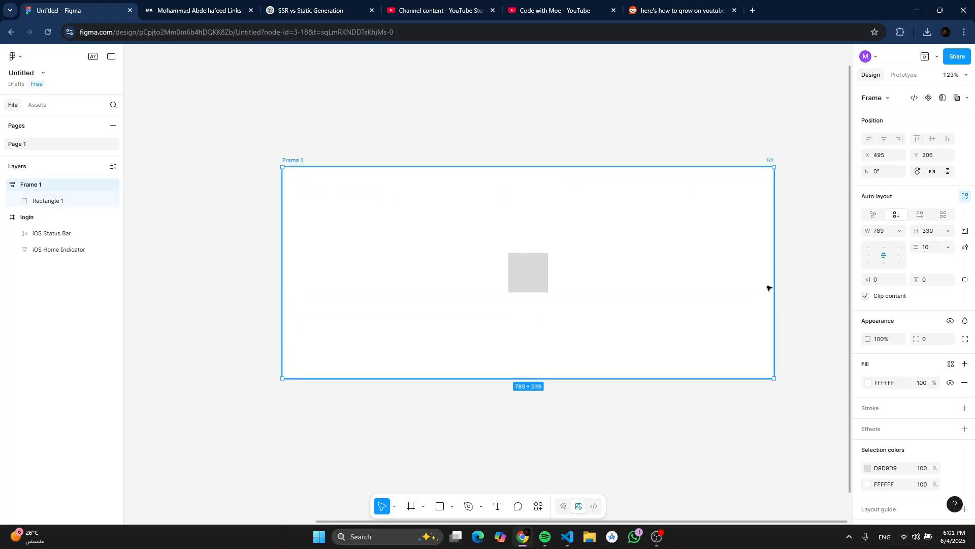
left_click_drag(632, 262, 597, 262)
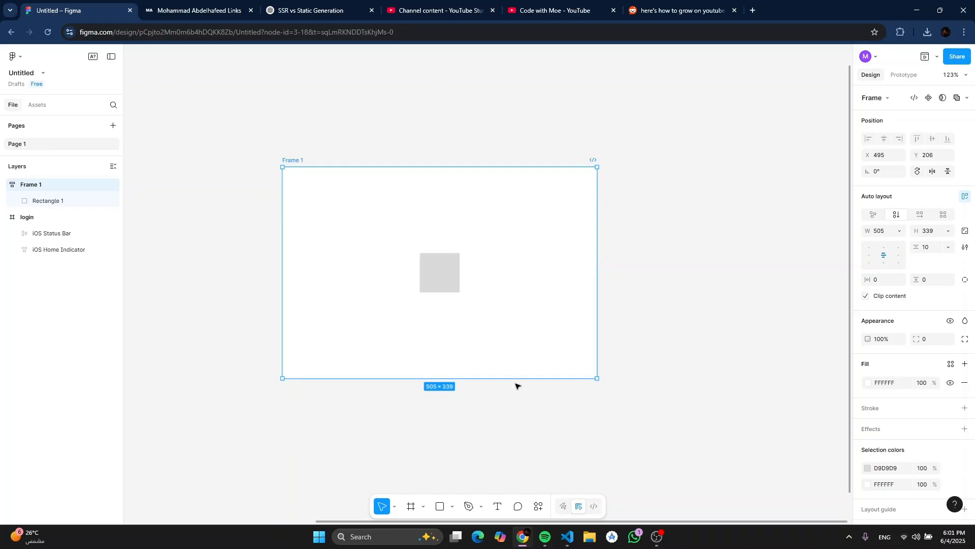
left_click_drag(515, 363, 604, 306)
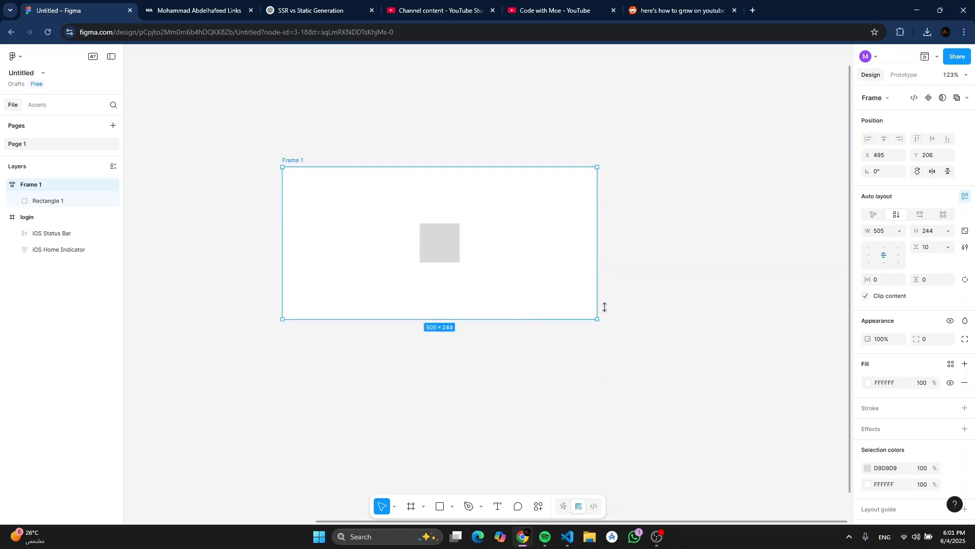
left_click(677, 275)
Step: Duplicate the gray square inside the practice frame so that two squares stack vertically in its center
scroll(304, 121, "down", 3)
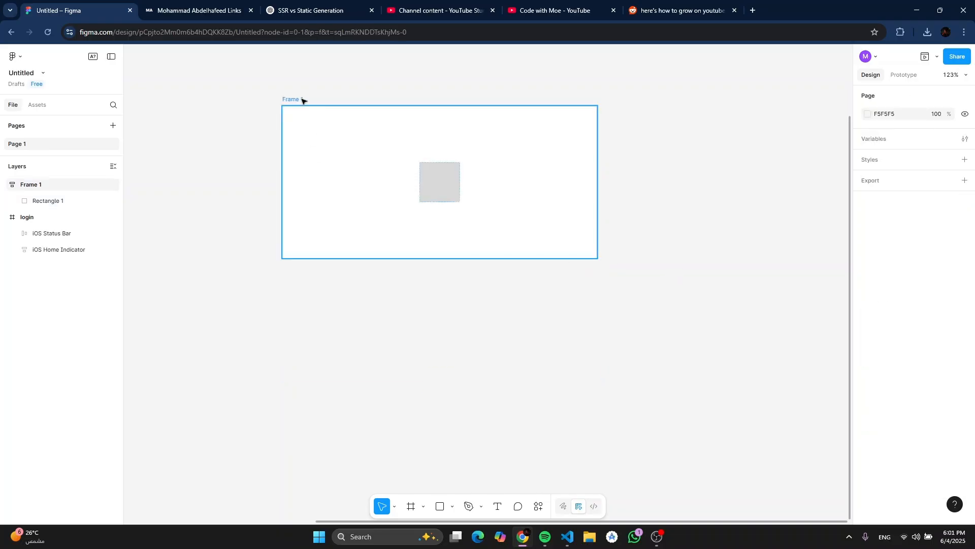
left_click(302, 99)
left_click(595, 342)
key("r")
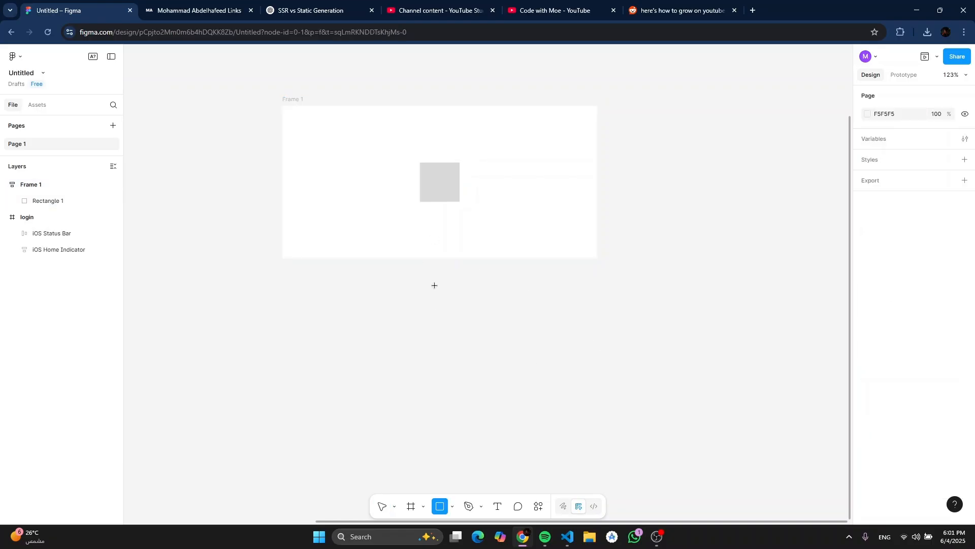
key("v")
left_click(448, 173)
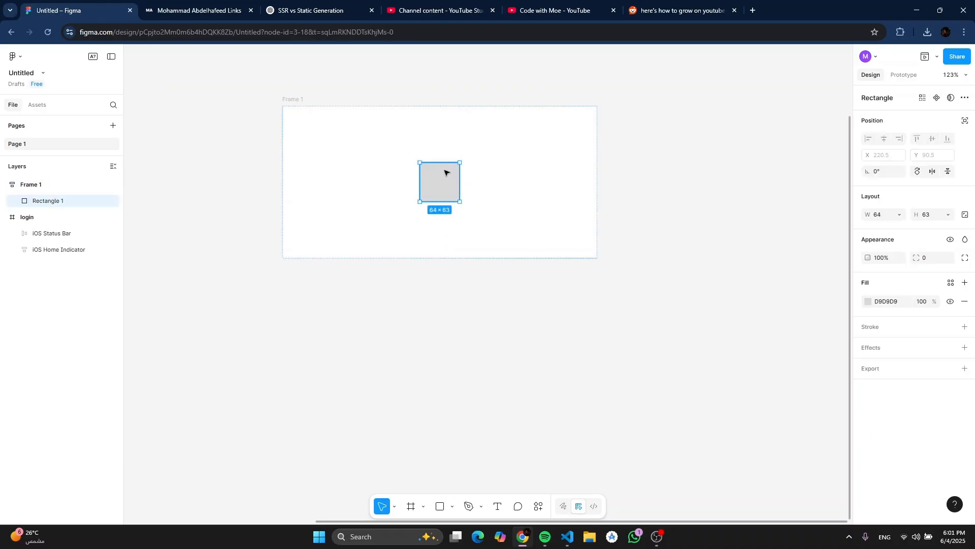
left_click_drag(448, 173, 443, 230)
left_click(426, 292)
left_click(459, 361)
left_click(542, 278)
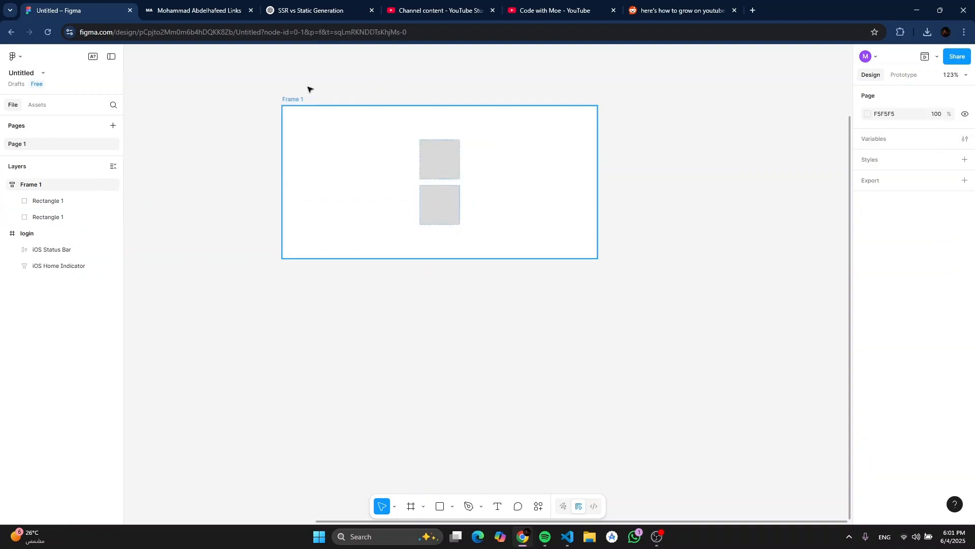
Step: Move the practice frame with its two squares to X 536, Y 296 on the canvas
left_click(308, 107)
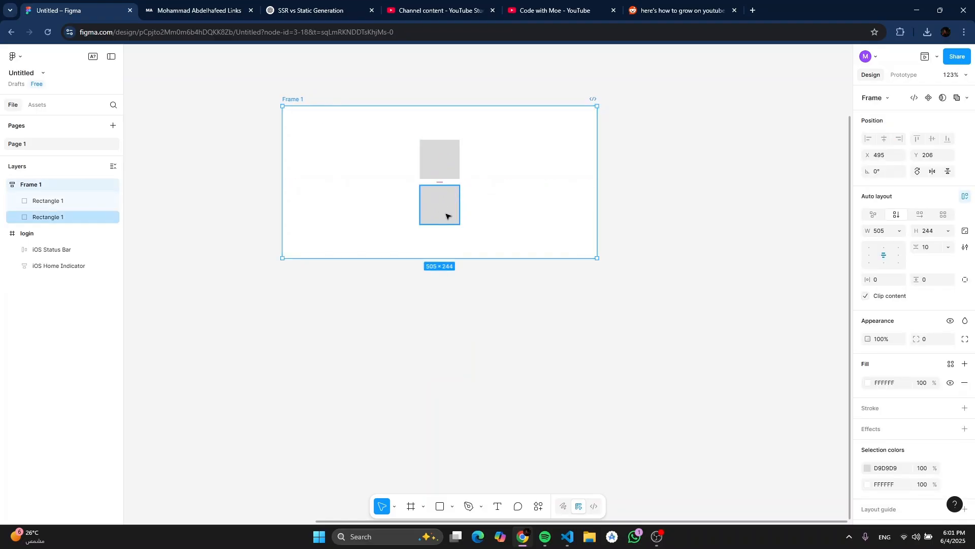
left_click_drag(440, 216, 549, 316)
left_click(543, 305)
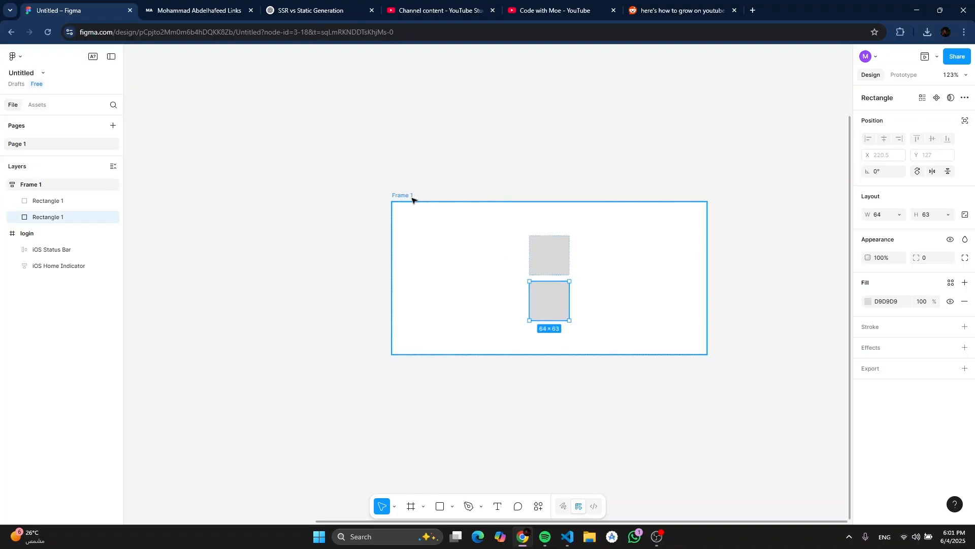
Step: Switch the frame's auto layout flow to horizontal and then to a 2 × 1 grid
left_click(504, 236)
scroll(405, 200, "down", 1)
scroll(405, 200, "right", 2)
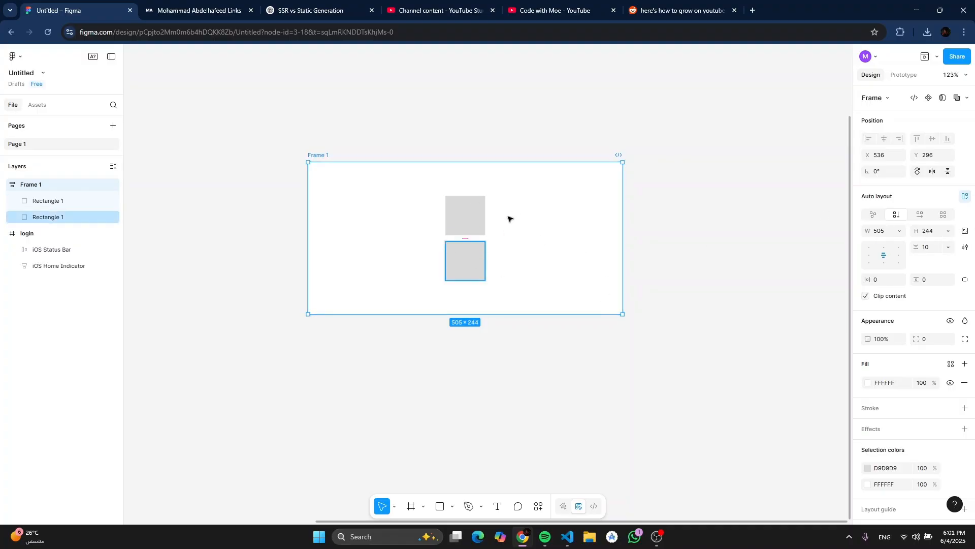
left_click(920, 215)
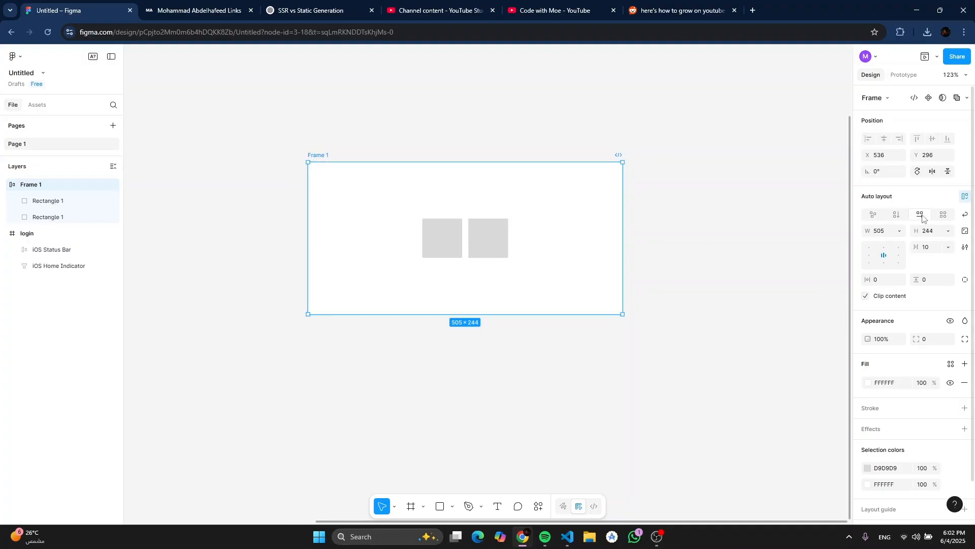
left_click(943, 214)
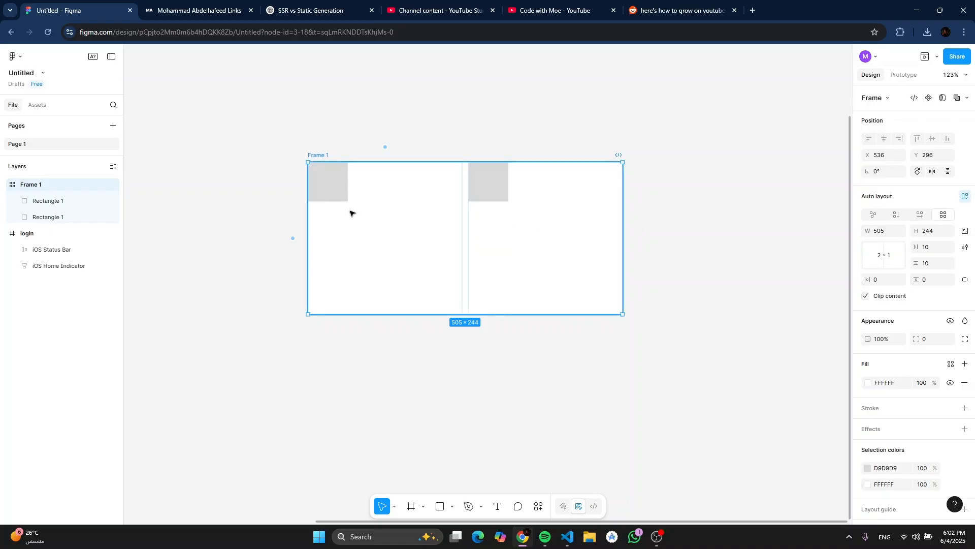
Step: Try adding a third gray square to the grid frame by duplicating the second square
left_click(513, 357)
left_click(496, 175)
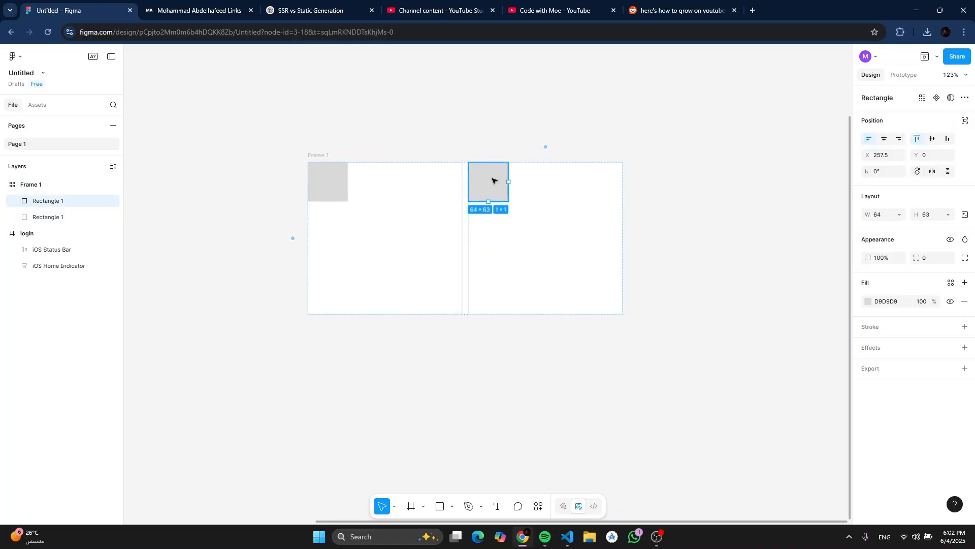
left_click_drag(496, 174, 616, 213)
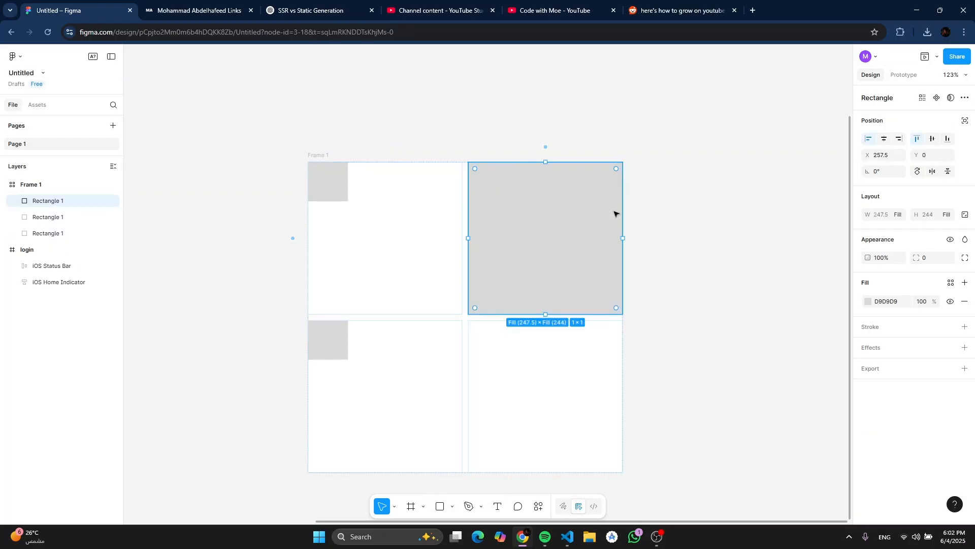
left_click(672, 195)
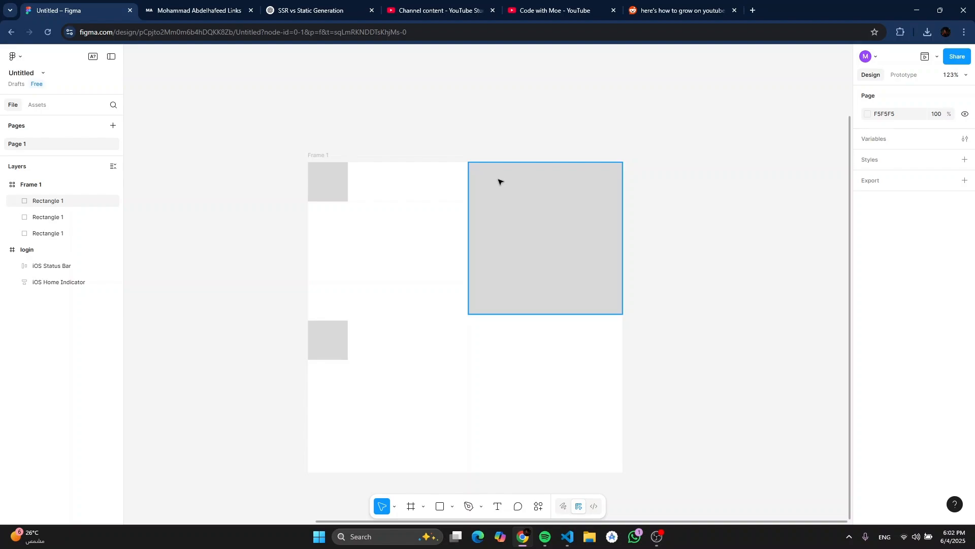
left_click(499, 181)
Step: Undo the third square and the grid flow to restore the horizontal arrangement of the two squares
key("ctrl+z")
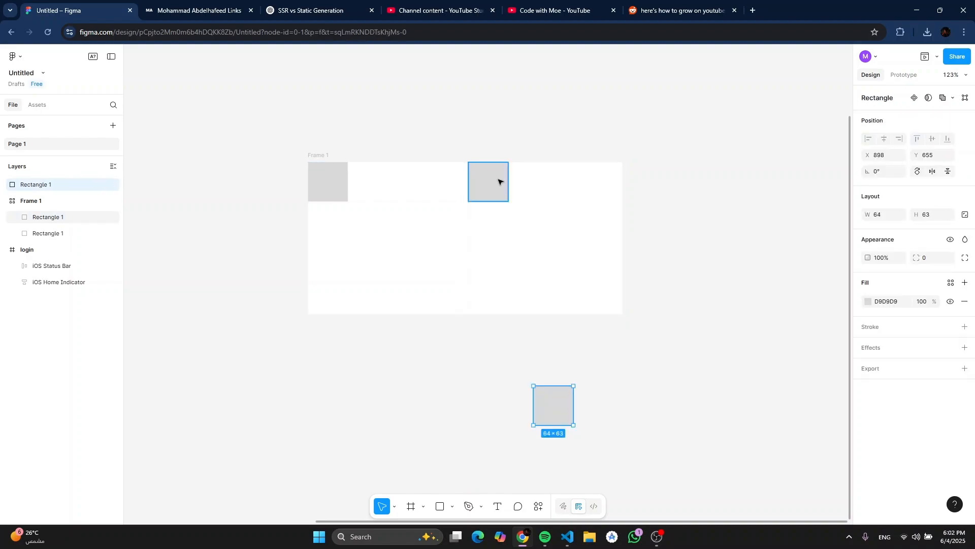
key("ctrl+z")
key("ctrl+z")
key("ctrl+z")
key("ctrl+z")
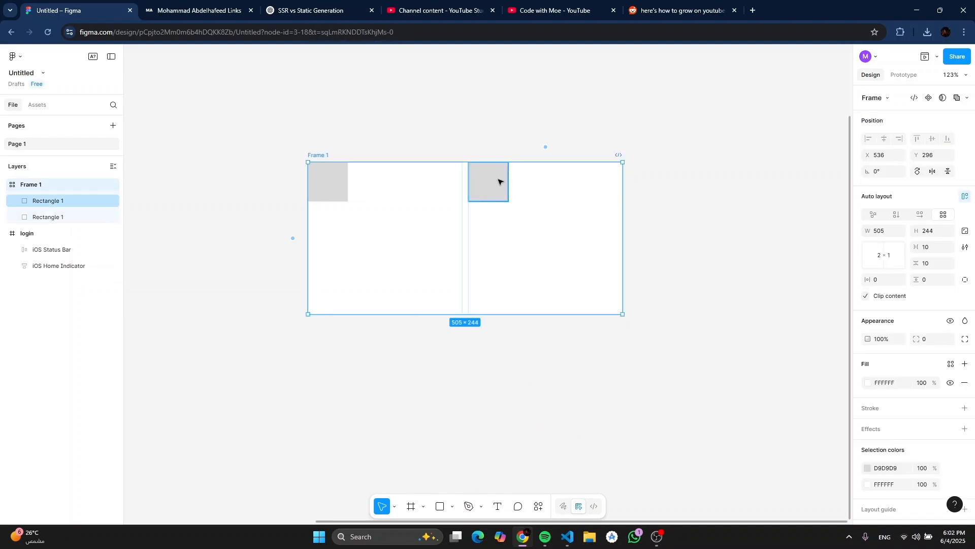
left_click(793, 228)
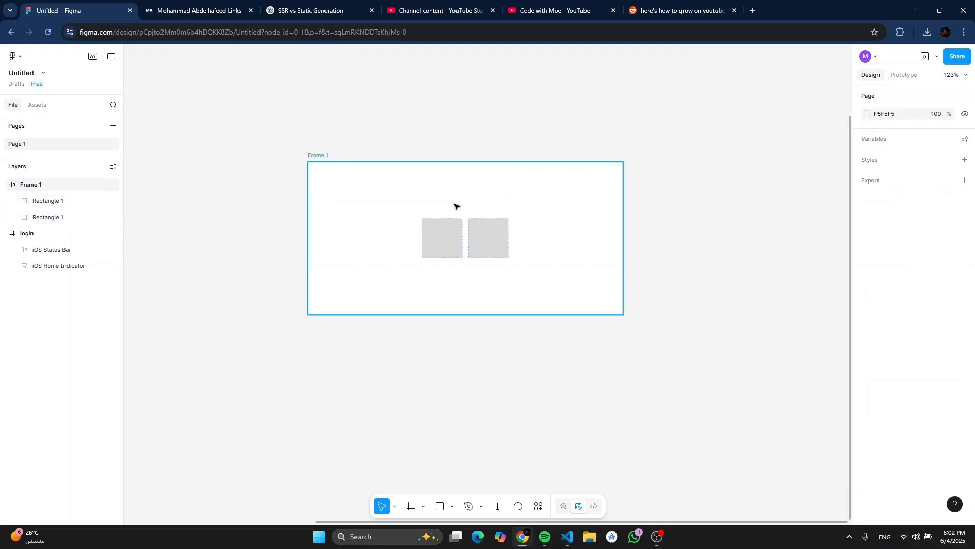
Step: Set the gap between the two squares to 20 and switch the frame's flow to vertical
left_click(310, 156)
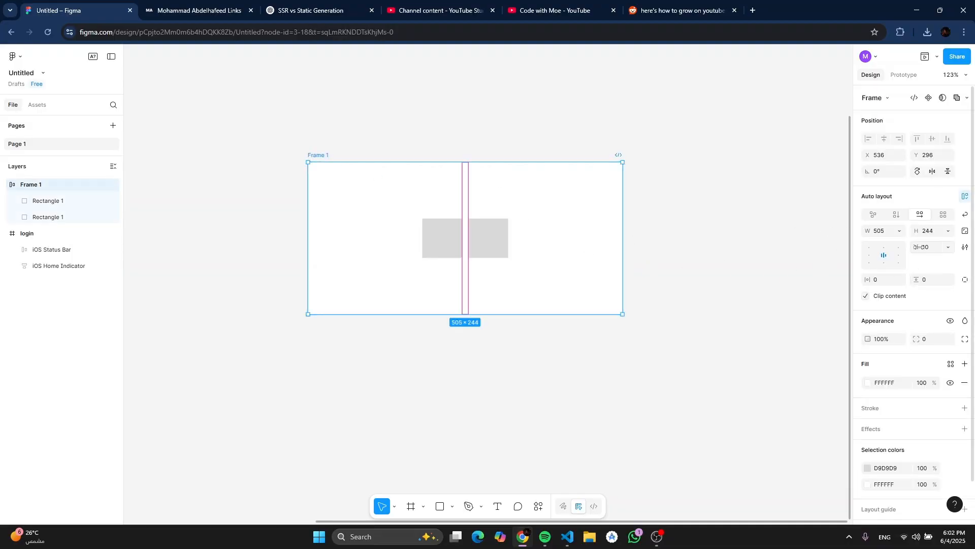
left_click_drag(916, 247, 873, 292)
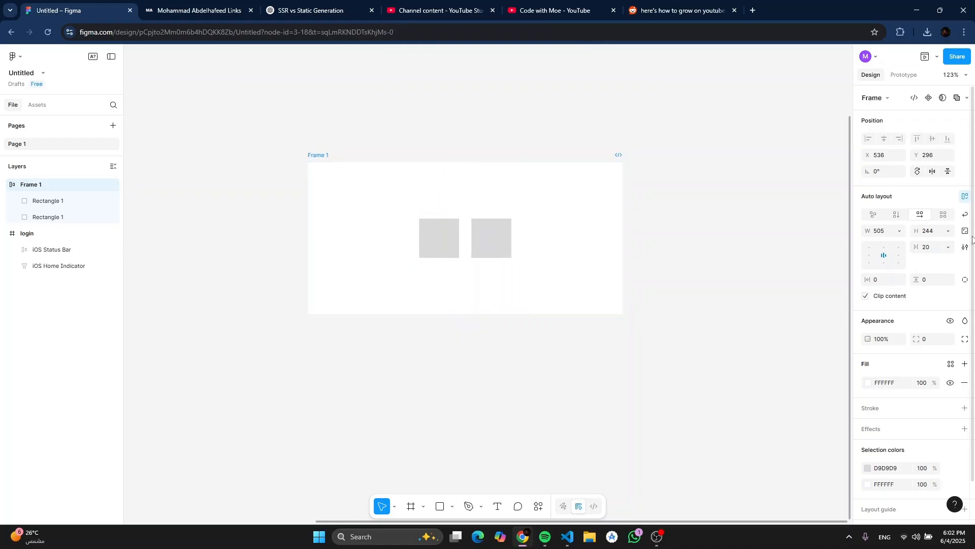
left_click(894, 215)
left_click(897, 215)
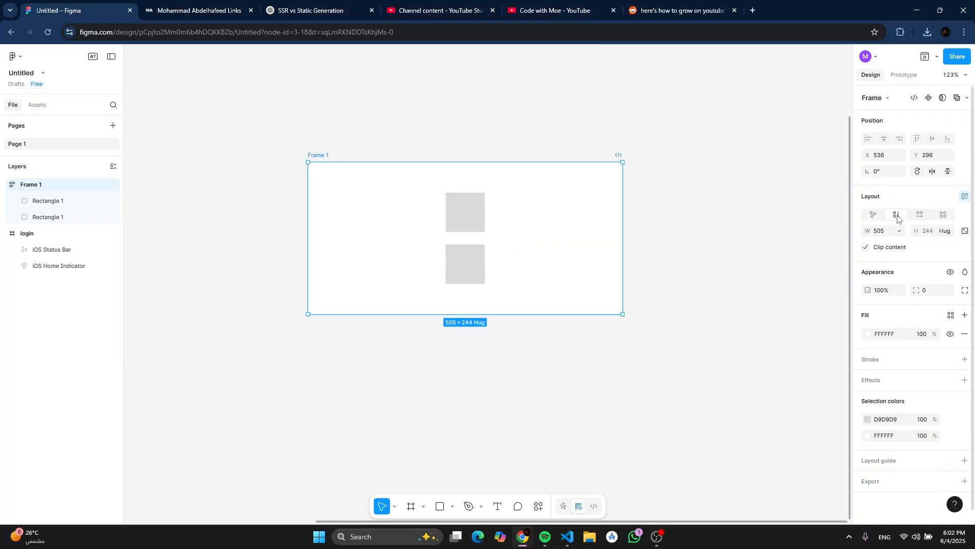
Step: Delete the auto layout practice frame together with its two squares
left_click(317, 152)
left_click(310, 152)
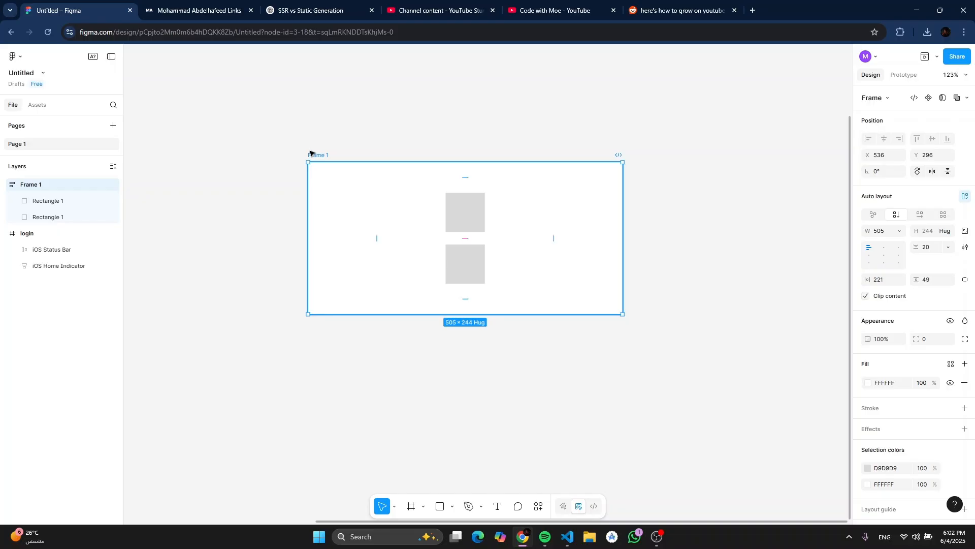
key("Delete")
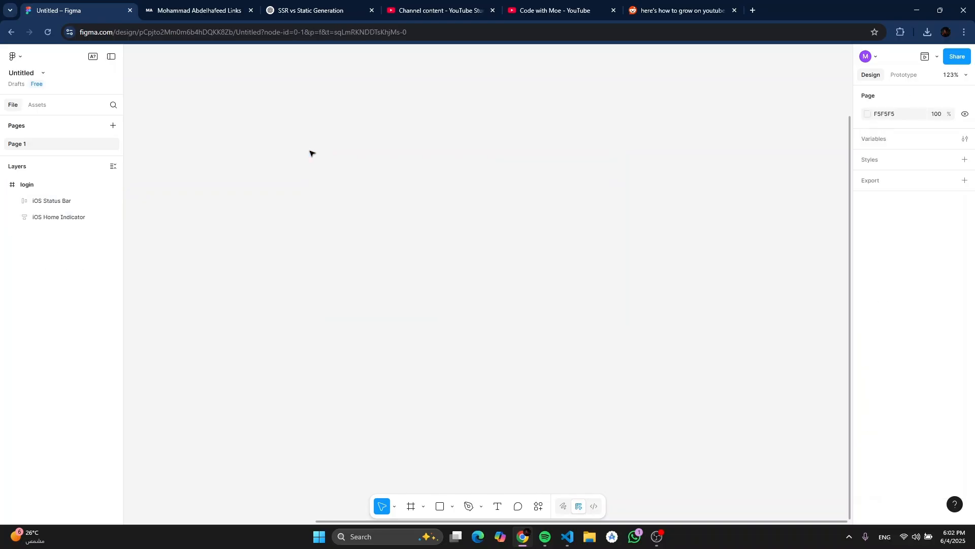
key("shift+1")
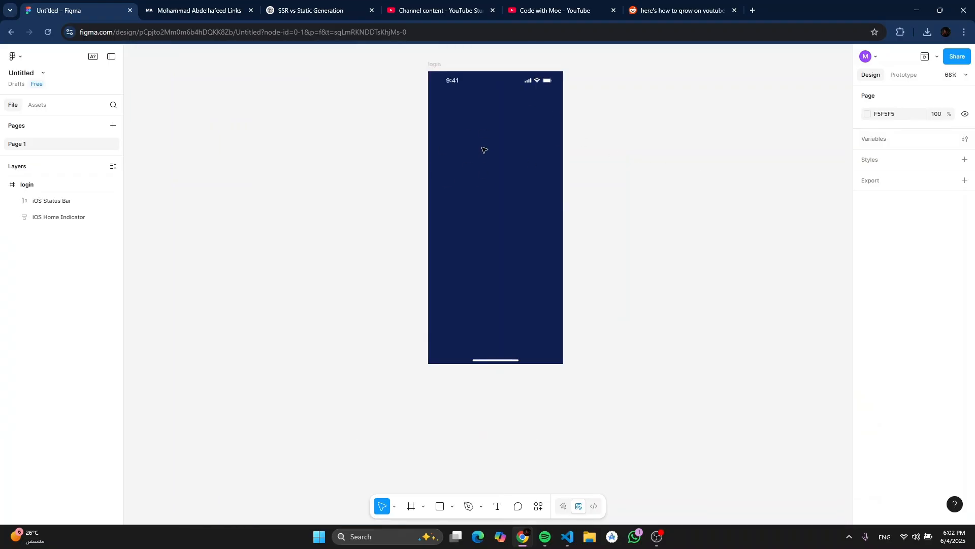
scroll(506, 147, "up", 3)
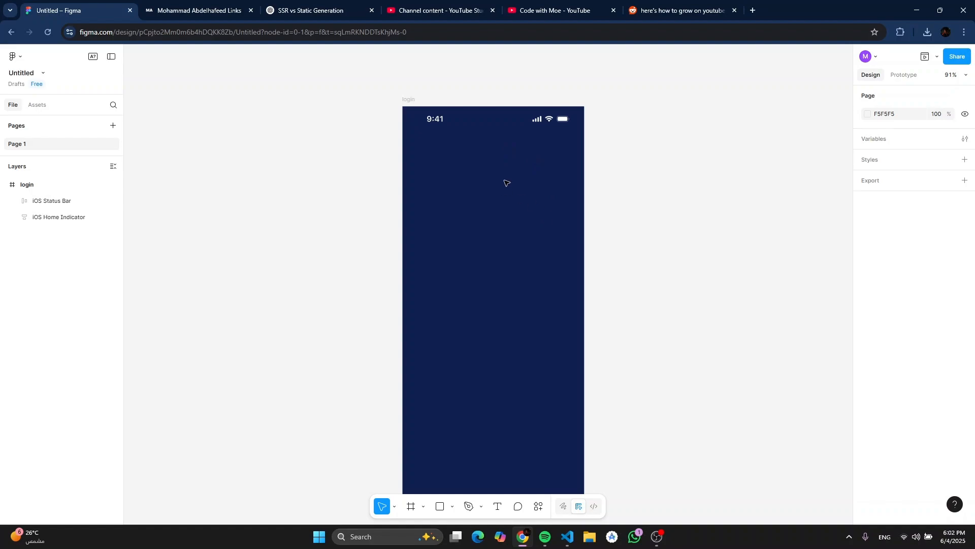
scroll(507, 182, "up", 3)
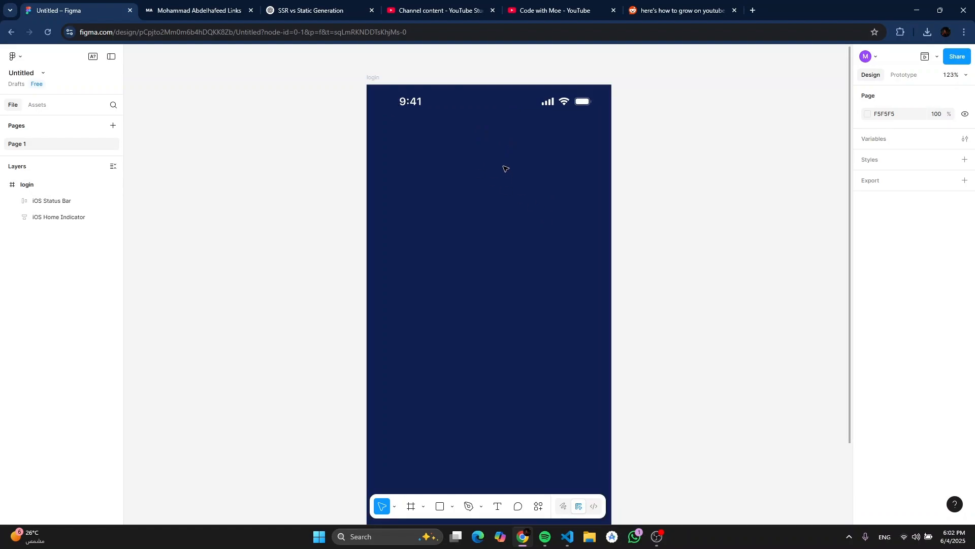
scroll(506, 166, "up", 3)
scroll(507, 165, "down", 6)
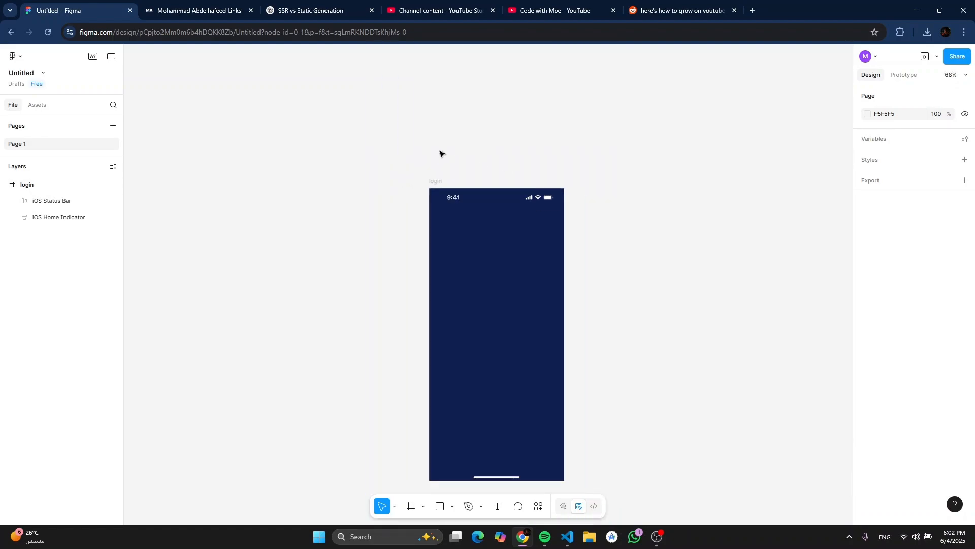
scroll(440, 153, "up", 5)
scroll(439, 154, "left", 5)
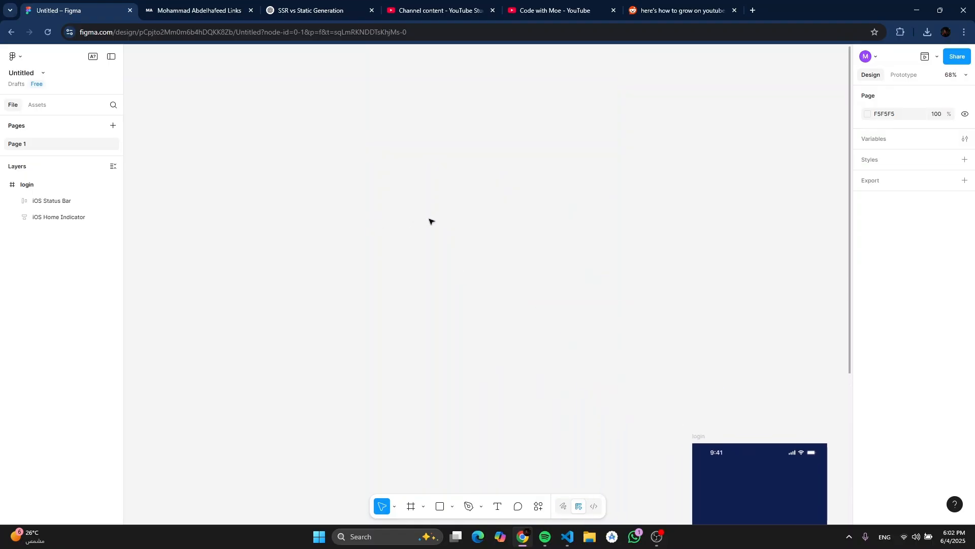
key("r")
mouse_move(402, 226)
left_mouse_down()
mouse_move(463, 260)
mouse_move(549, 273)
left_mouse_up()
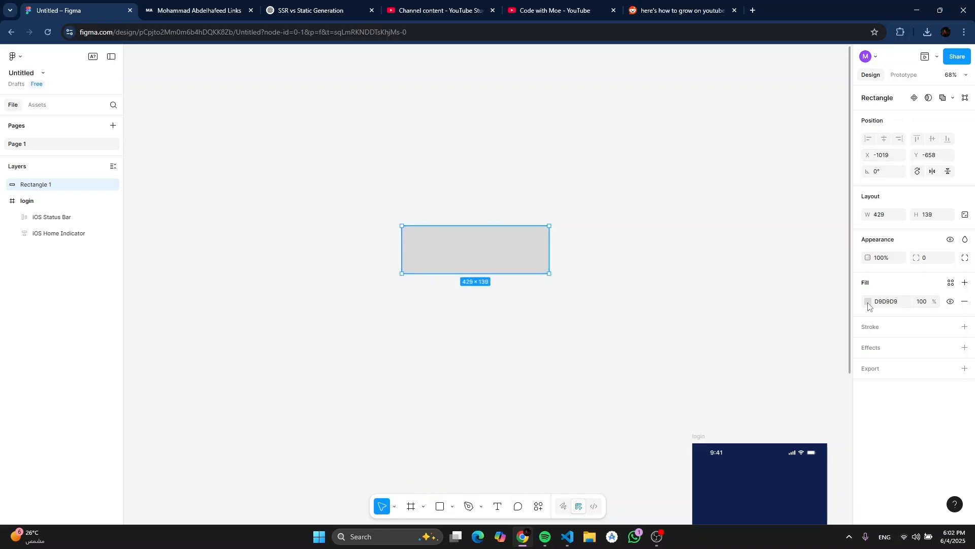
scroll(587, 249, "up", 2)
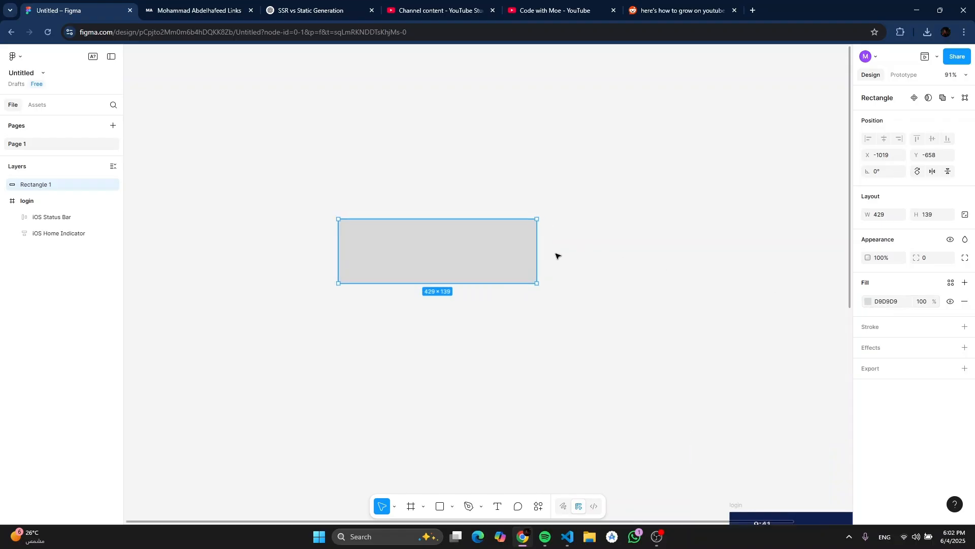
key("Delete")
Step: Draw a new frame about 302 by 97 on the empty canvas away from the login screen
key("f")
left_click_drag(421, 235, 560, 278)
scroll(547, 278, "up", 4)
Step: Add the text "click me" inside the new frame and move it to the frame's center
key("t")
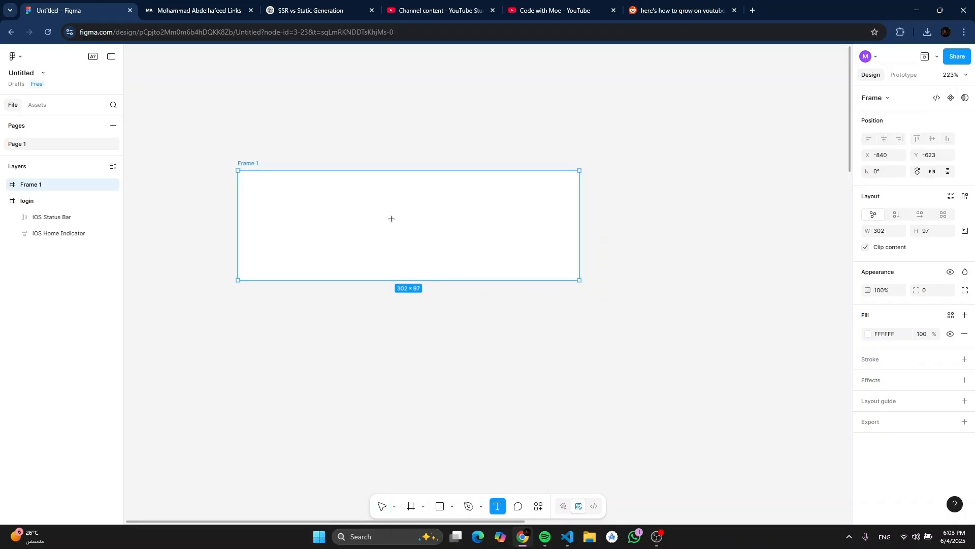
left_click(391, 220)
type("cli")
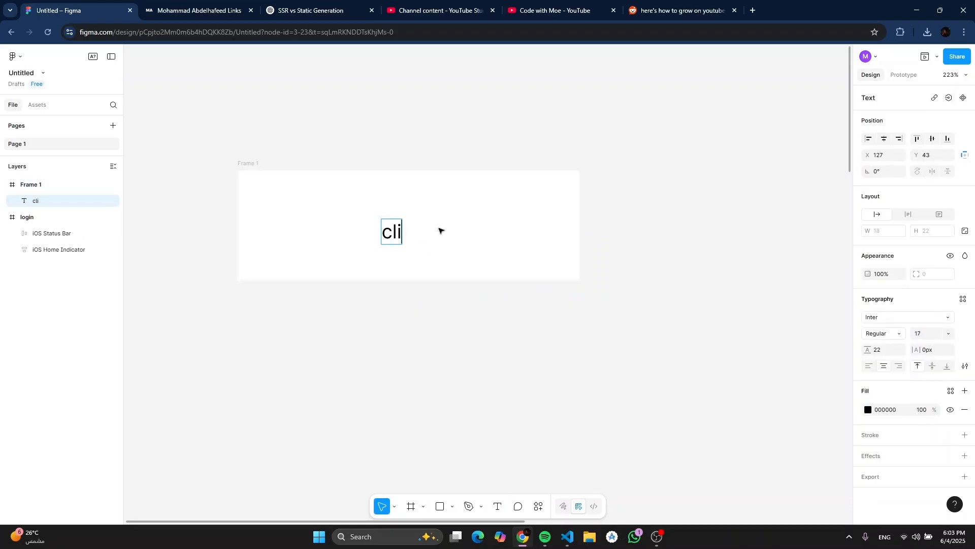
type("ck me")
key("Escape")
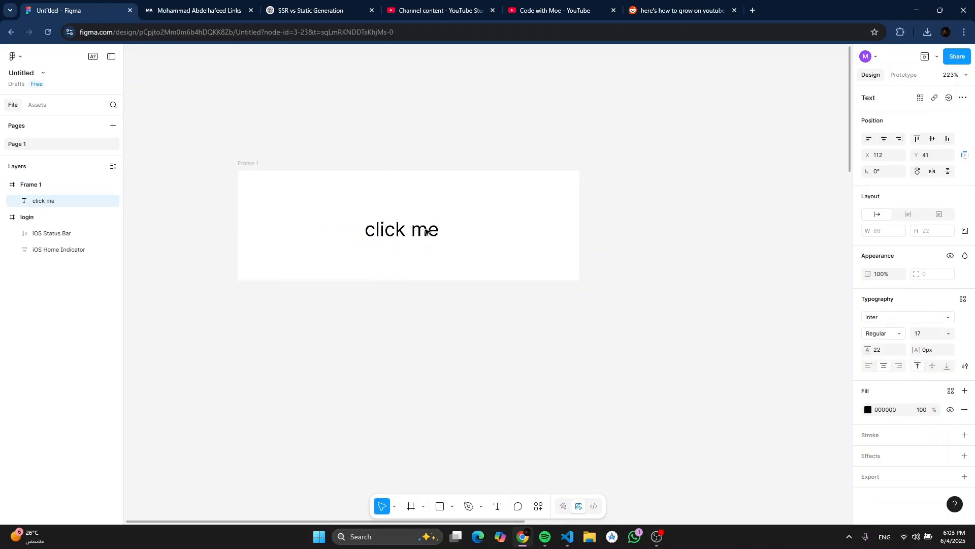
left_click_drag(426, 232, 433, 227)
Step: Style the frame as a button with a dark gray 2A2A2A fill, white FFFFFF text and a corner radius of 103
left_click(259, 168)
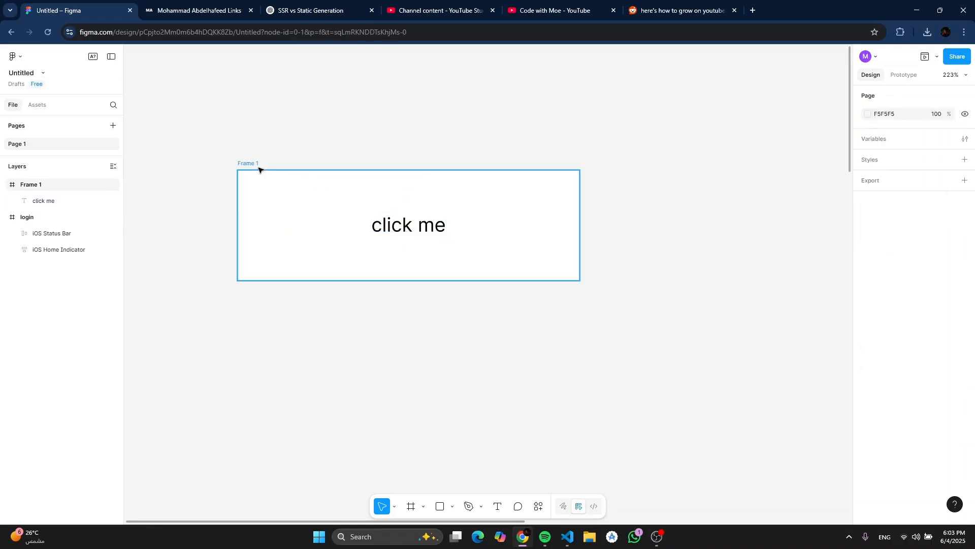
left_click(260, 170)
left_click(866, 436)
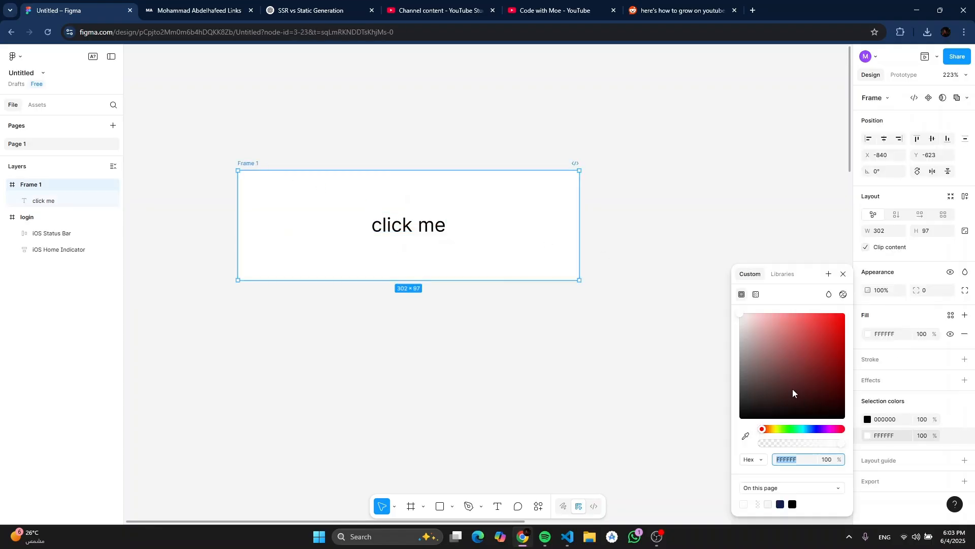
left_click_drag(792, 388, 731, 401)
left_click(868, 419)
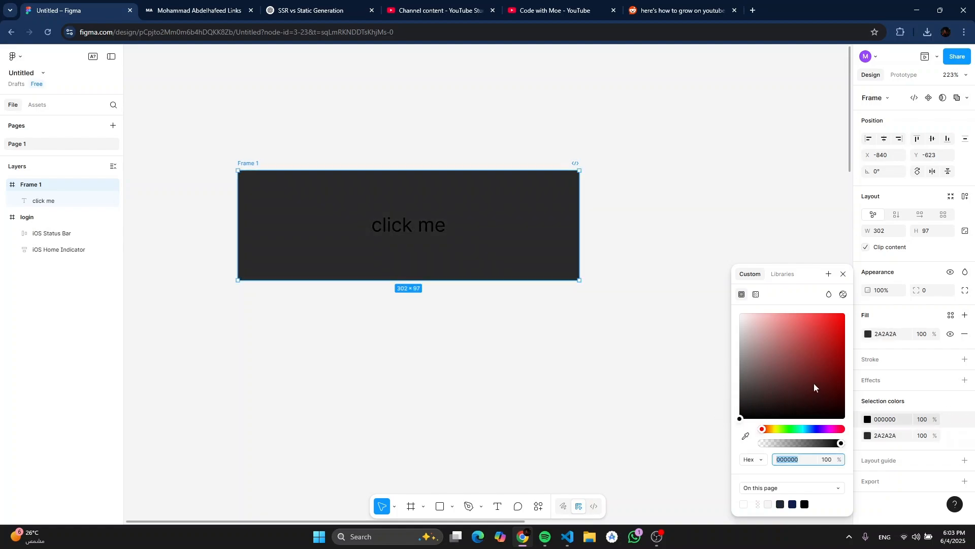
left_click_drag(814, 383, 738, 313)
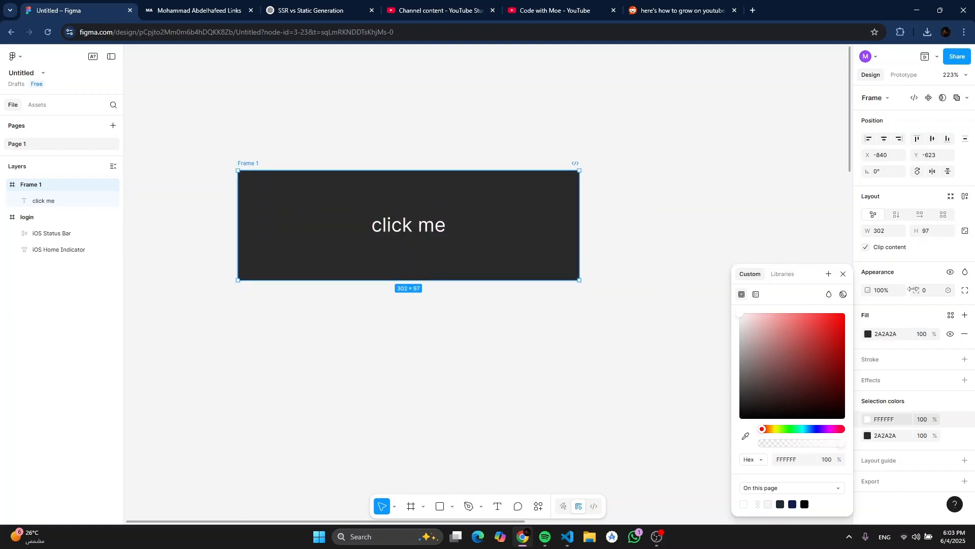
left_click_drag(913, 289, 947, 290)
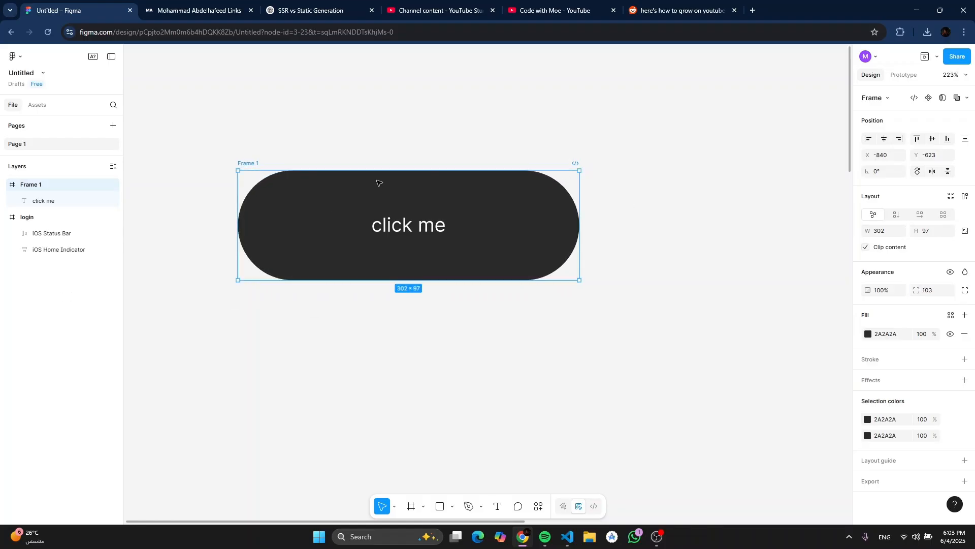
Step: Set the font size of the button's "click me" text to 25
left_click(401, 231)
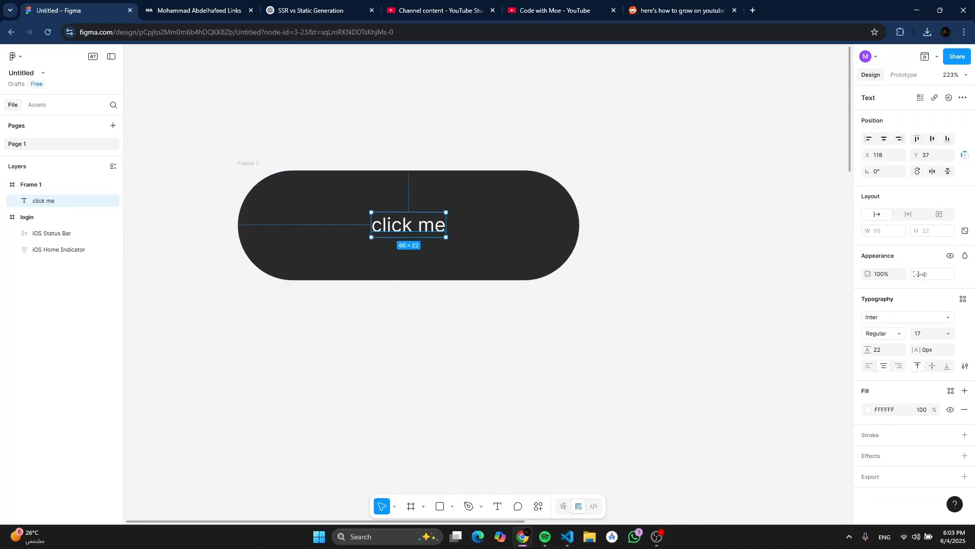
type("25")
key("Return")
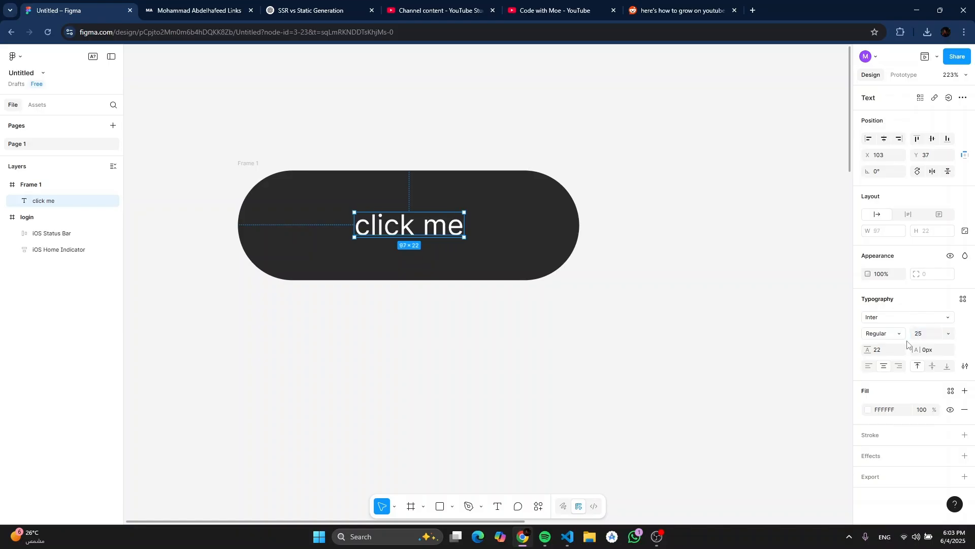
left_click(310, 256)
left_click_drag(428, 227, 434, 230)
left_click(508, 307)
Step: Place duplicate copies of the "click me" button on the empty canvas around the original
scroll(511, 312, "down", 5)
scroll(432, 249, "up", 2)
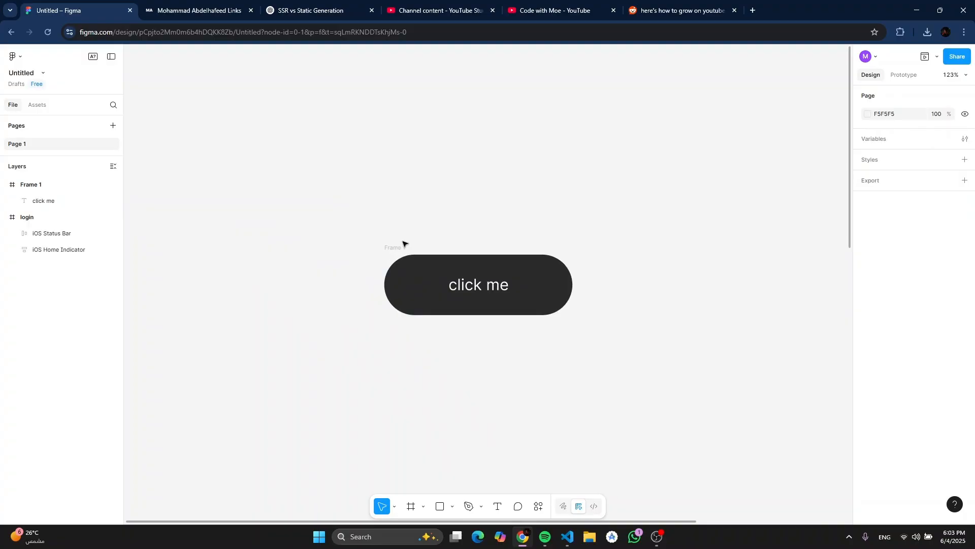
left_click(381, 248)
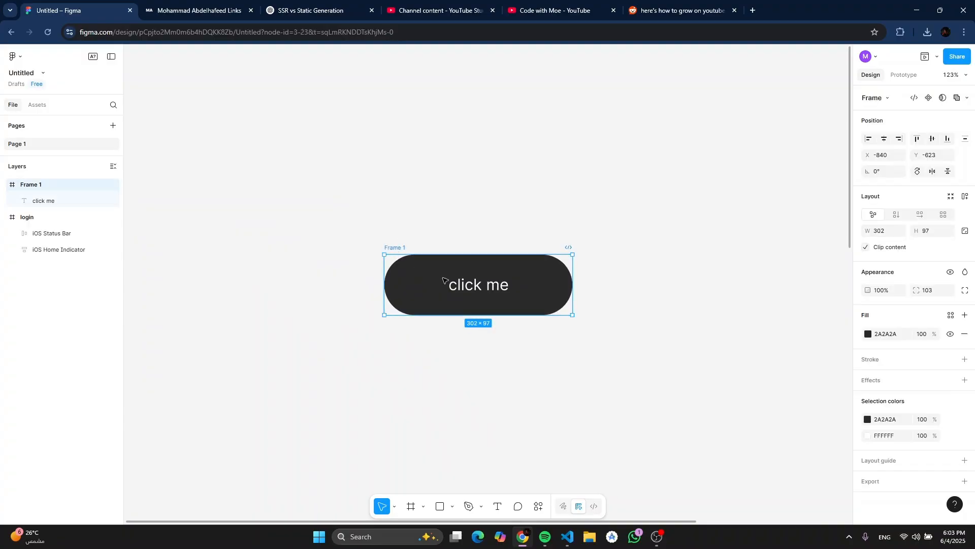
left_click_drag(447, 283, 538, 135)
key("Delete")
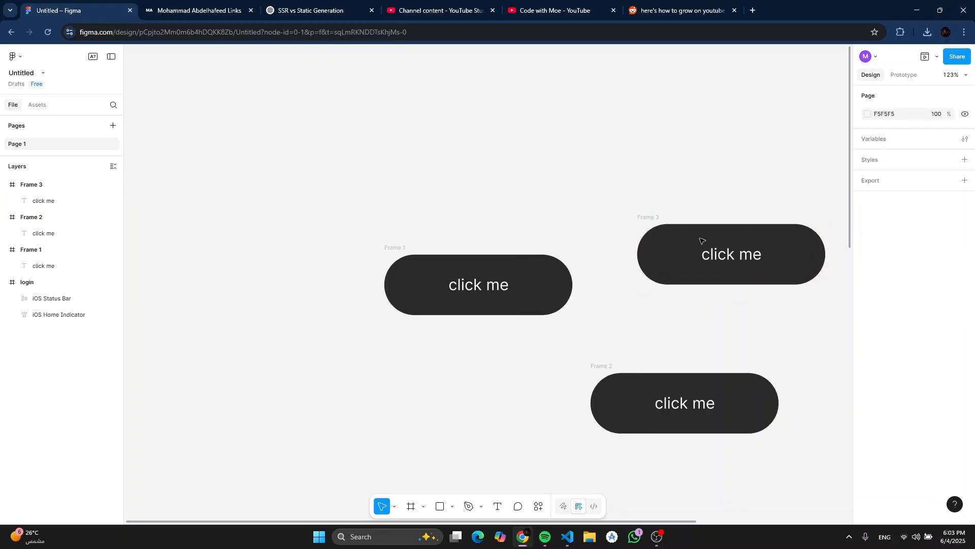
Step: Delete the remaining duplicate buttons, Frame 3 and Frame 2
left_click(650, 218)
key("Delete")
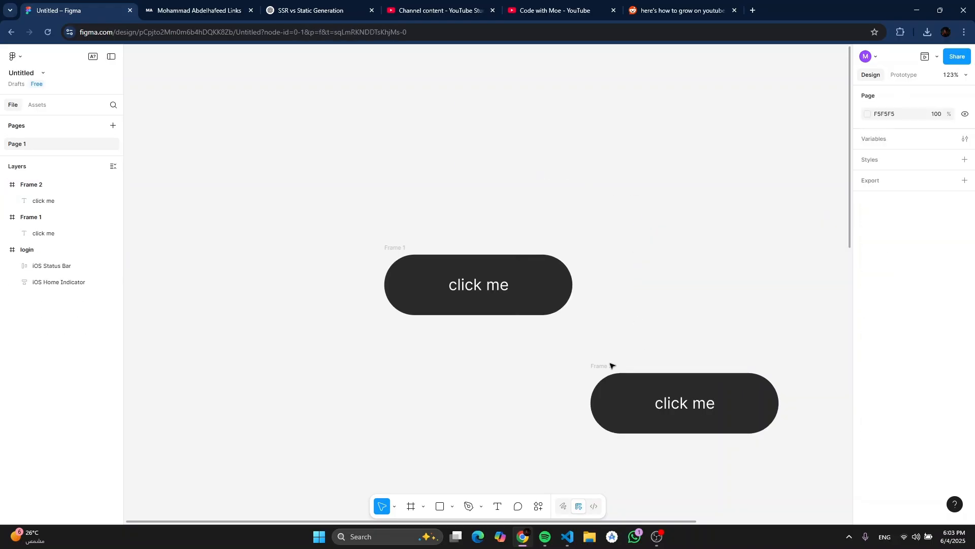
left_click(609, 365)
key("Delete")
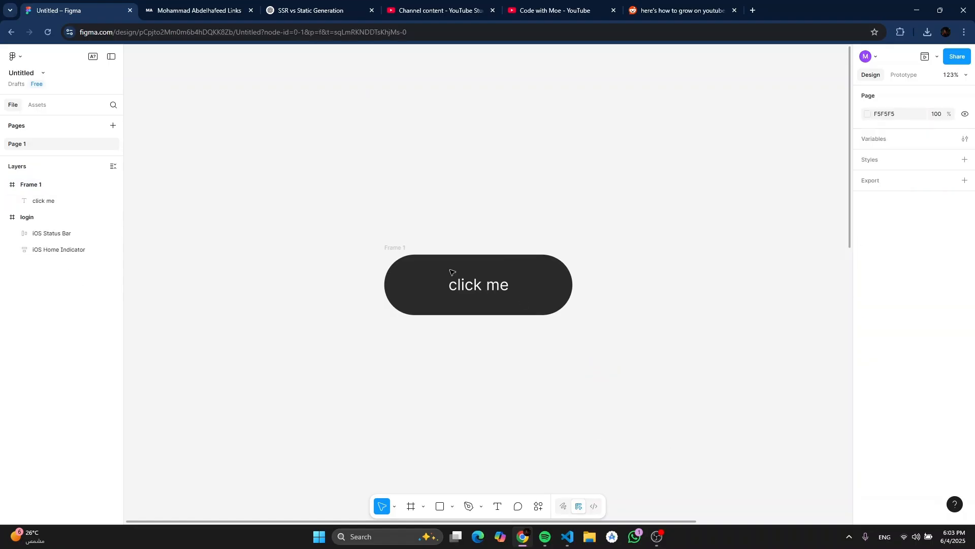
Step: Convert the "click me" button frame into a component and move it up and to the left on the canvas
left_click(395, 247)
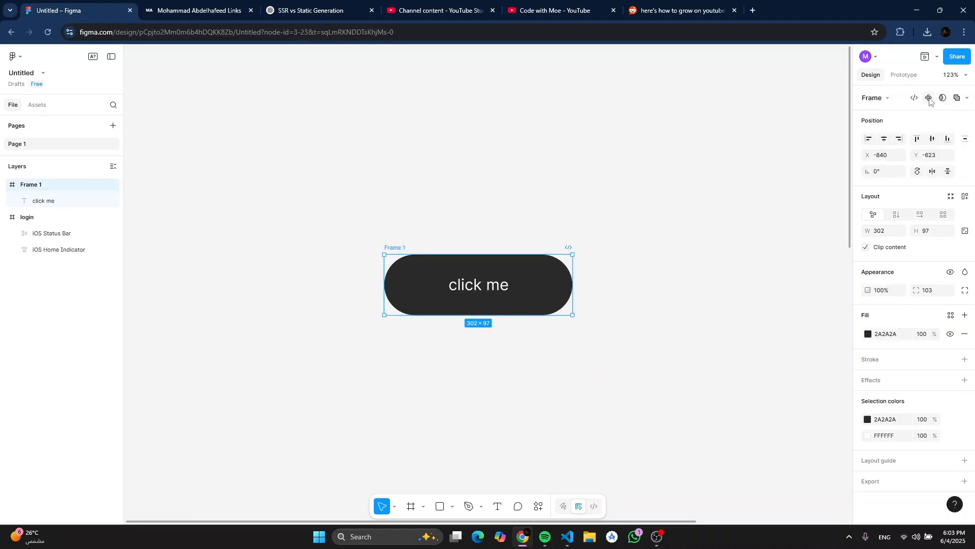
left_click(929, 98)
left_click_drag(456, 305, 311, 170)
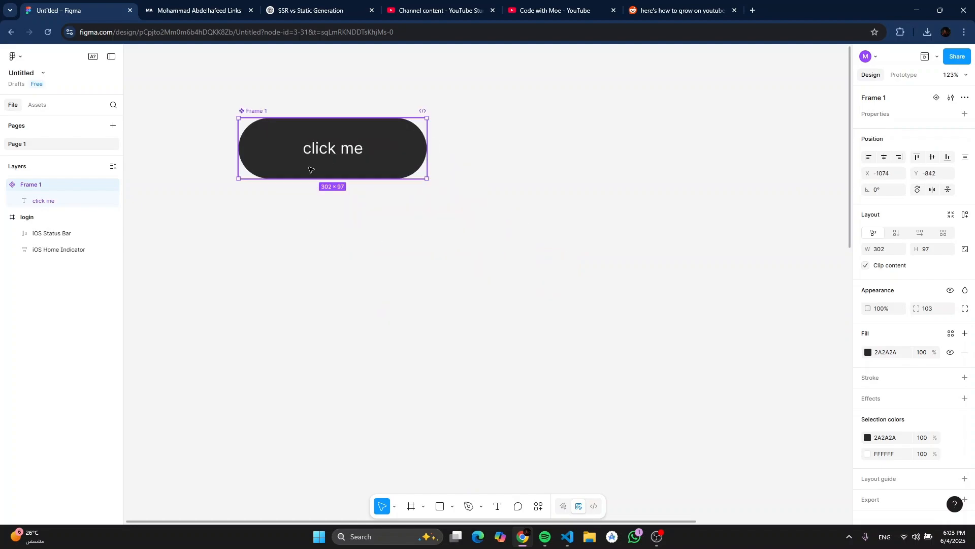
Step: Place two instances of the button component from this file's local assets on the canvas below the main component
left_click(37, 105)
left_click(53, 194)
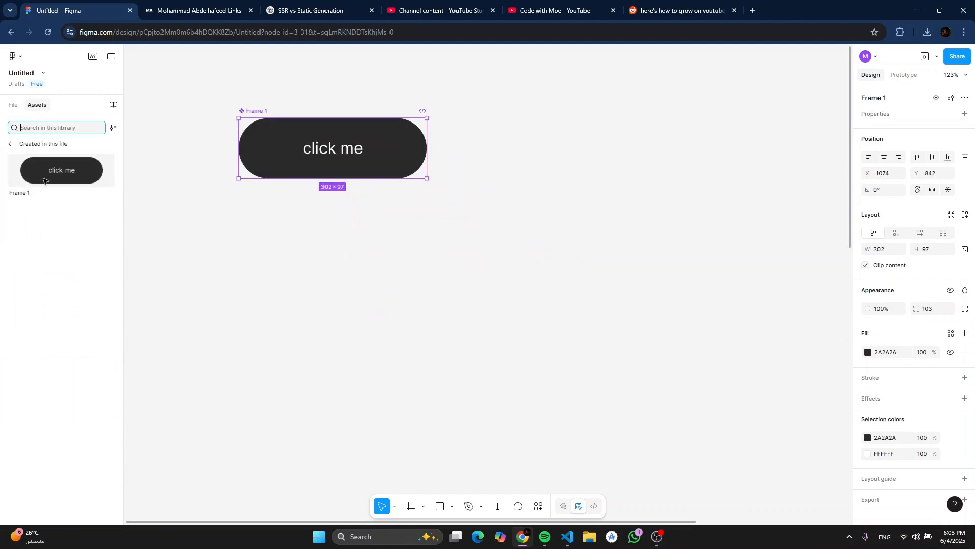
left_click(450, 287)
left_click_drag(50, 178, 508, 269)
left_click_drag(63, 168, 577, 368)
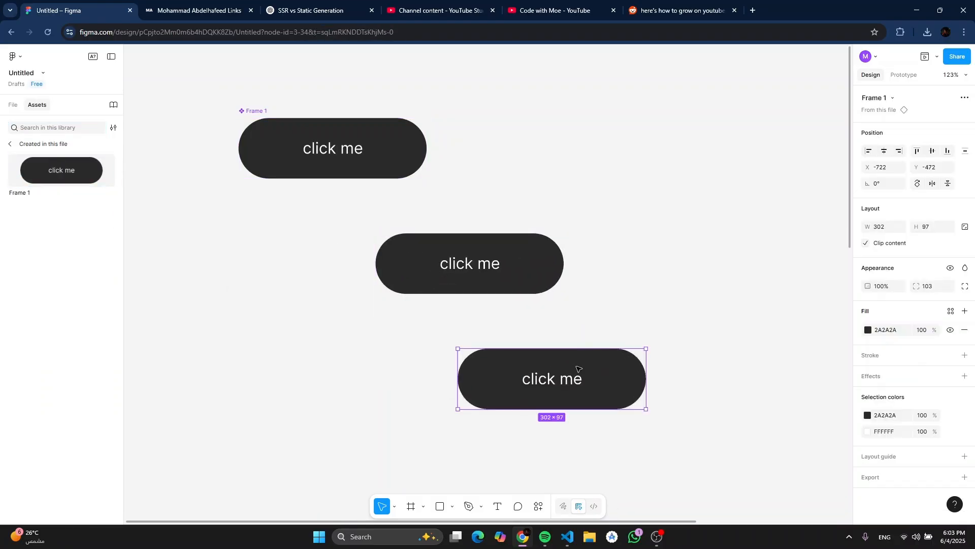
Step: Change the main button component's fill to a very dark red, 2A0606
left_click(315, 147)
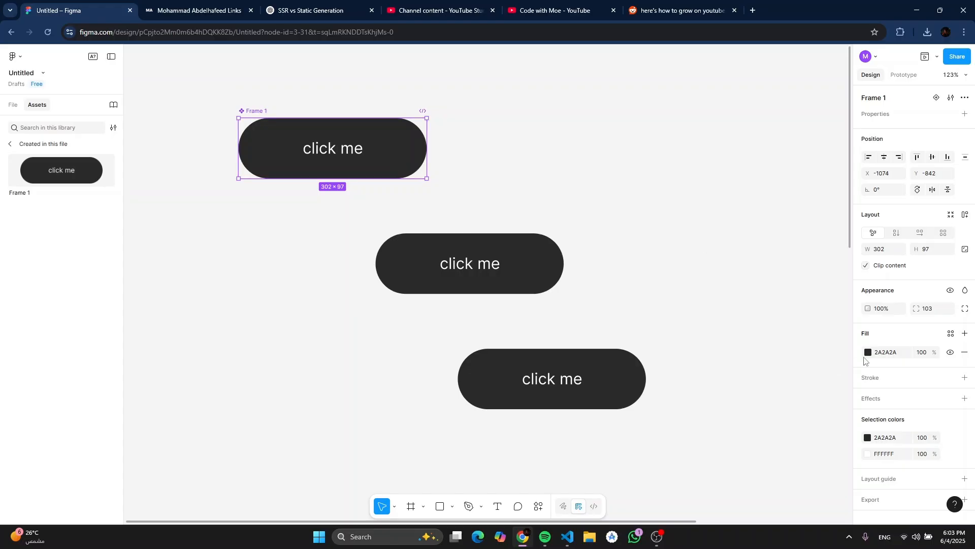
left_click(868, 352)
left_click_drag(827, 342, 830, 401)
left_click(576, 211)
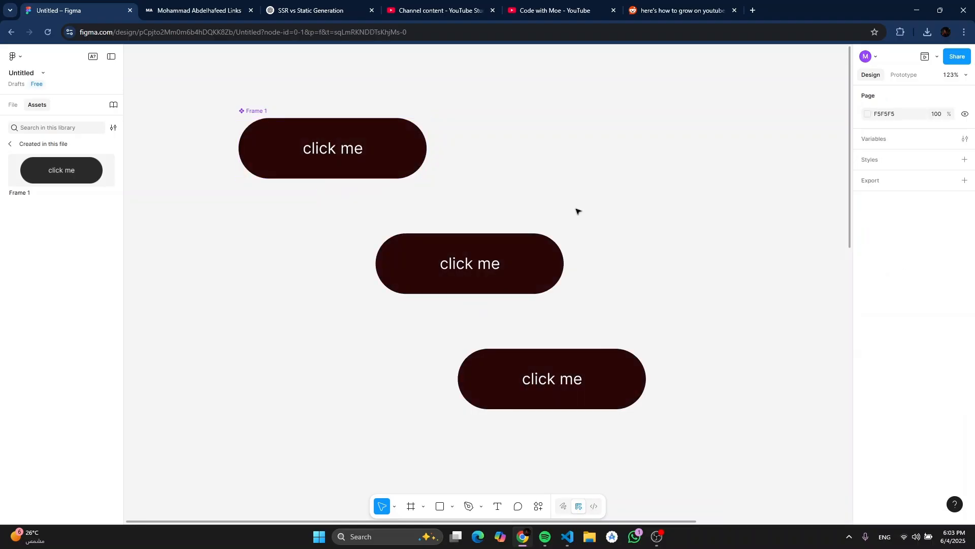
left_click(371, 158)
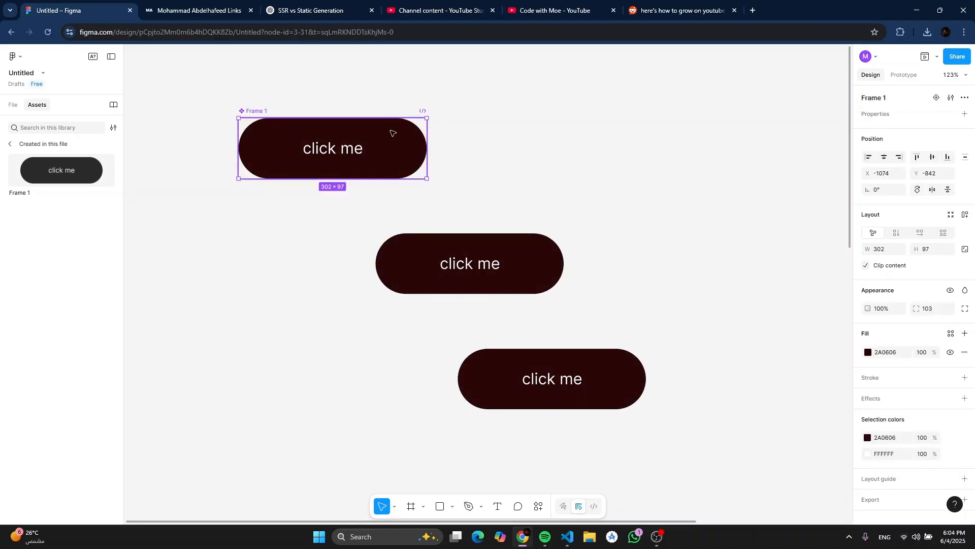
left_click(468, 157)
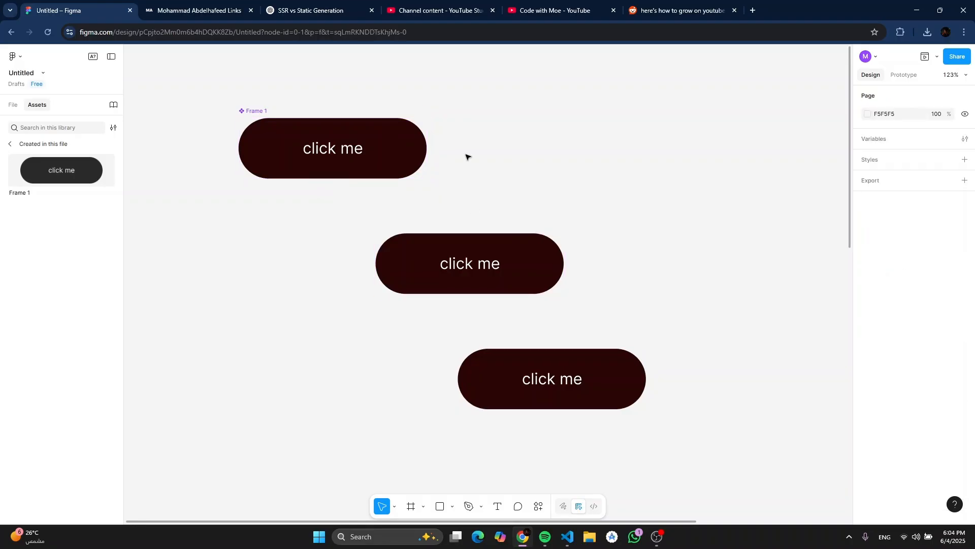
Step: Undo the red fill, the two instances and the component conversion, back to the plain button frame
key("ctrl+z")
key("ctrl+z")
key("ctrl+z")
key("ctrl+z")
key("ctrl+z")
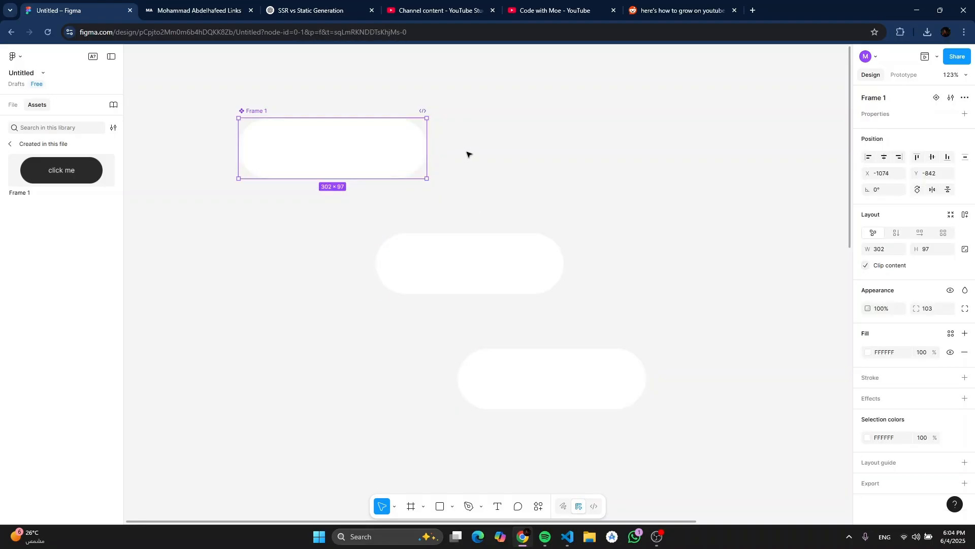
key("ctrl+z")
key("ctrl+z")
key("ctrl+z")
key("ctrl+z")
key("ctrl+z")
key("ctrl+z")
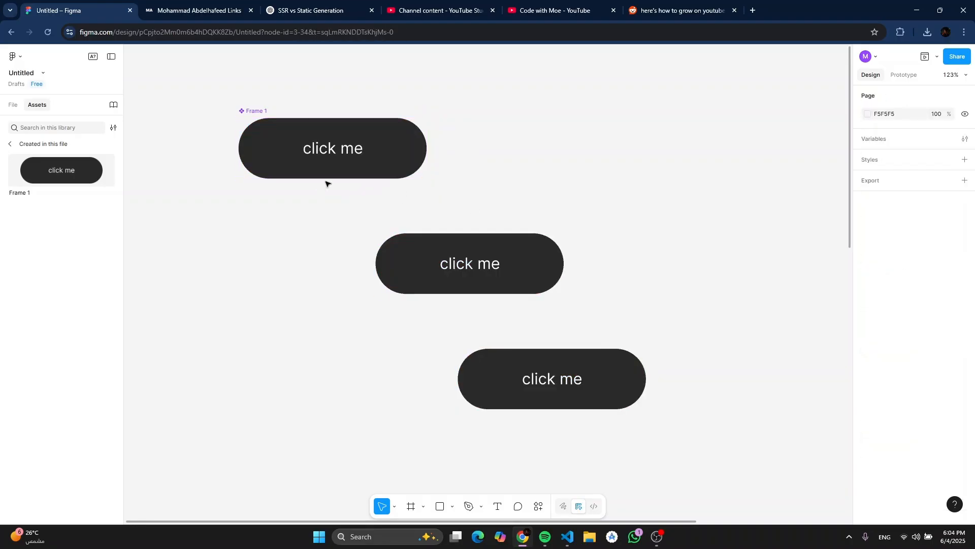
key("ctrl+z")
key("ctrl+z")
key("ctrl+z")
key("ctrl+z")
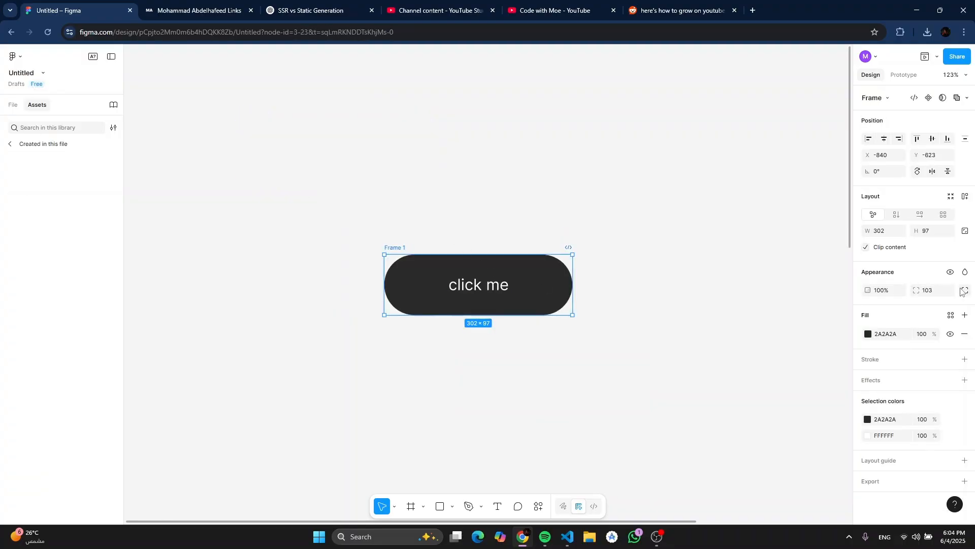
Step: Apply vertical auto layout to the button frame, then try enlarging it from its corner and undo that resize
left_click(897, 215)
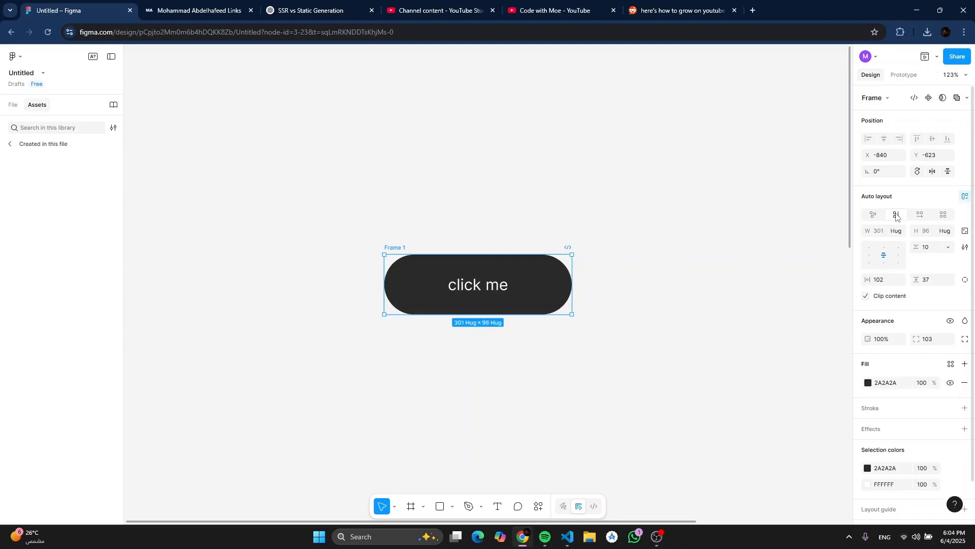
scroll(484, 270, "up", 3)
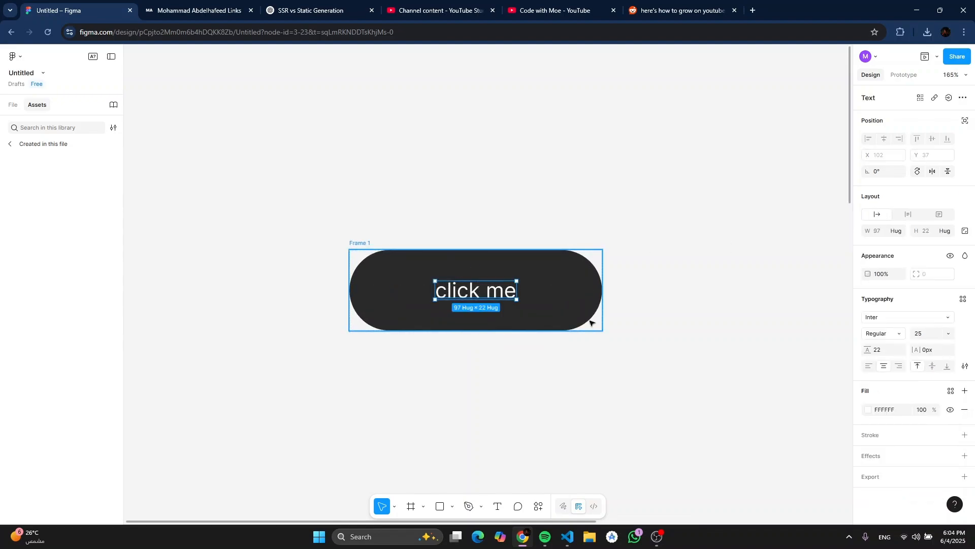
left_click_drag(602, 330, 764, 361)
key("ctrl+z")
left_click(658, 534)
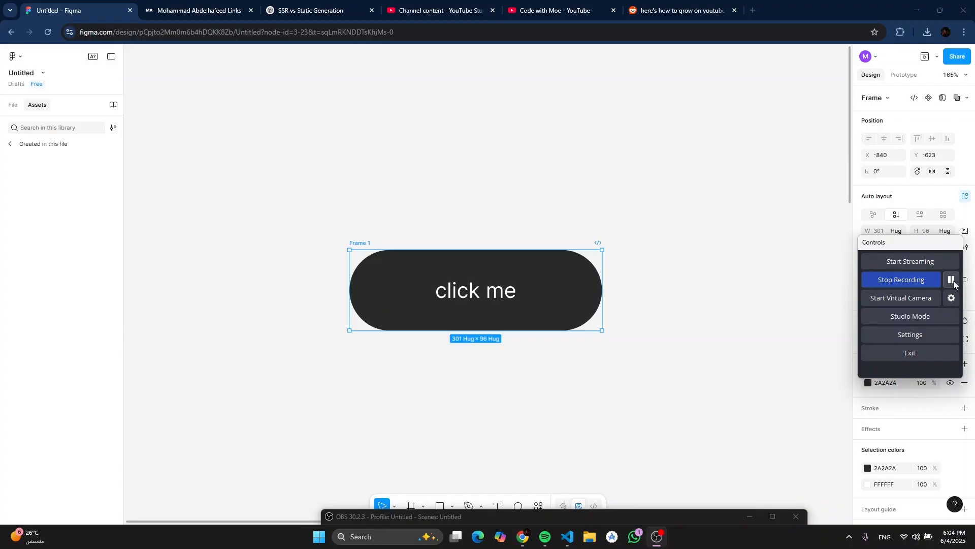
left_click(692, 274)
Step: Enlarge the auto layout button to about 336 by 159 to test its centering, then undo the resize
left_click(595, 325)
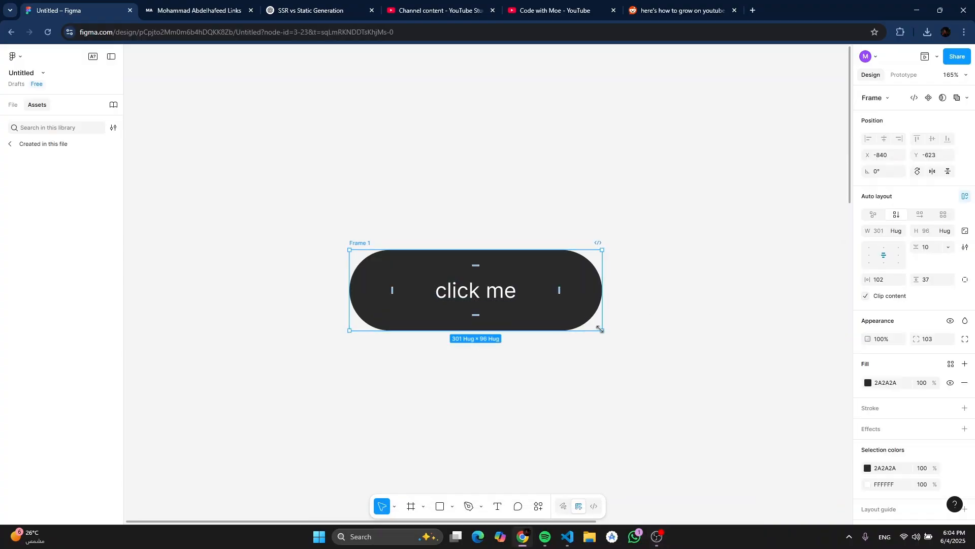
left_click_drag(603, 330, 634, 379)
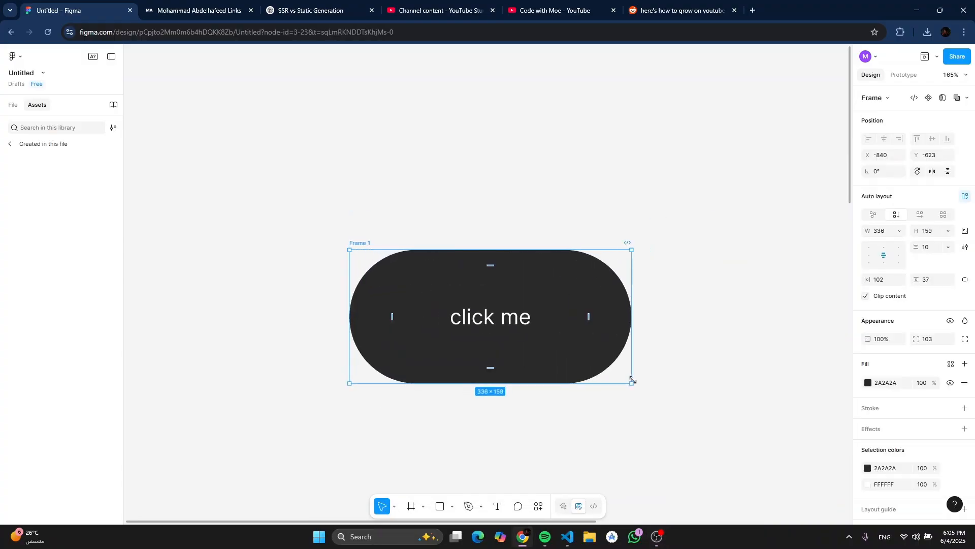
key("ctrl+z")
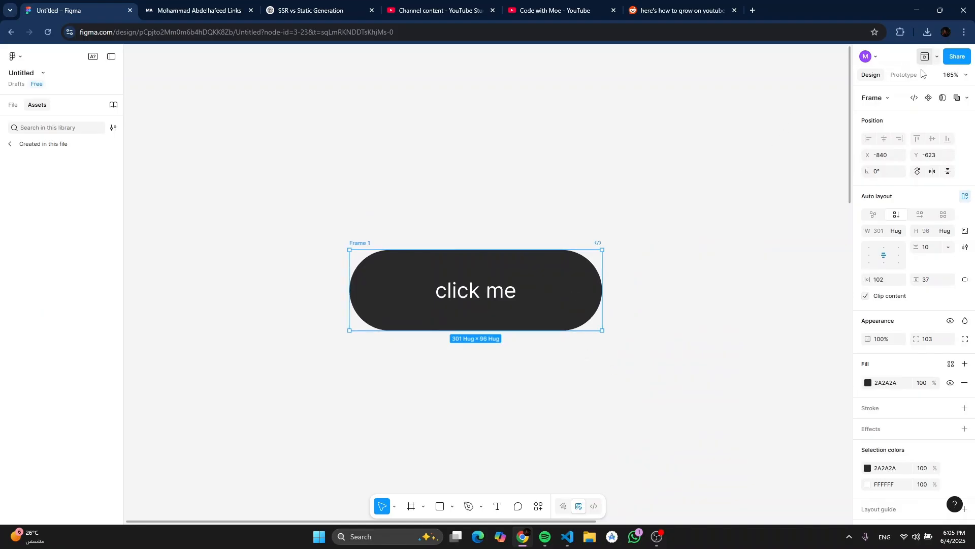
Step: Convert the auto layout button frame into a component
left_click(929, 98)
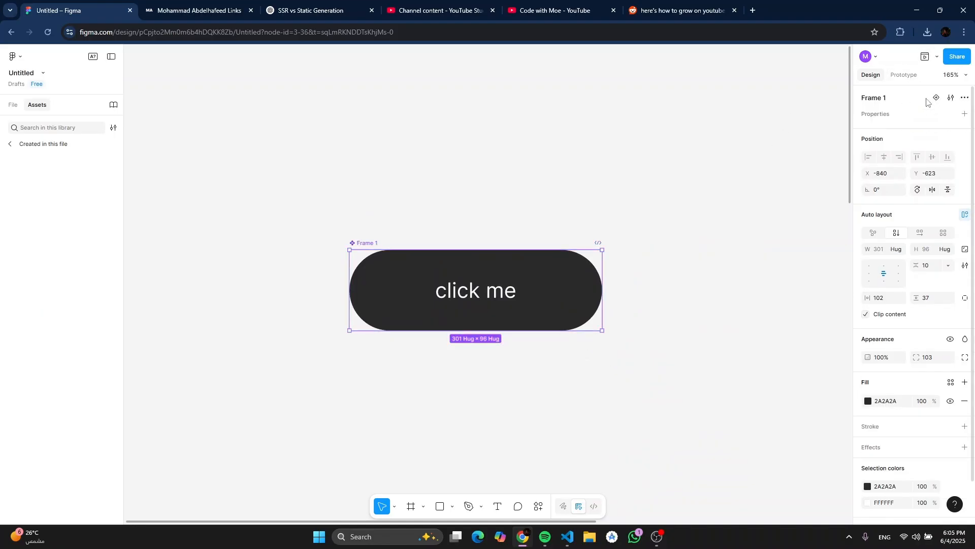
left_click(162, 153)
Step: Place two instances of the auto layout button component on the canvas beside the main component
scroll(162, 154, "down", 3)
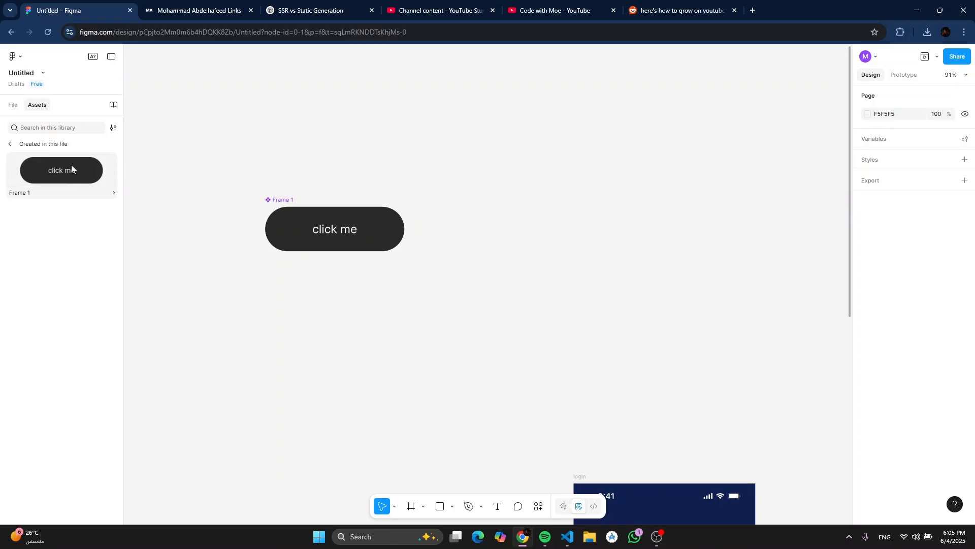
left_click(49, 166)
left_click_drag(49, 166, 429, 312)
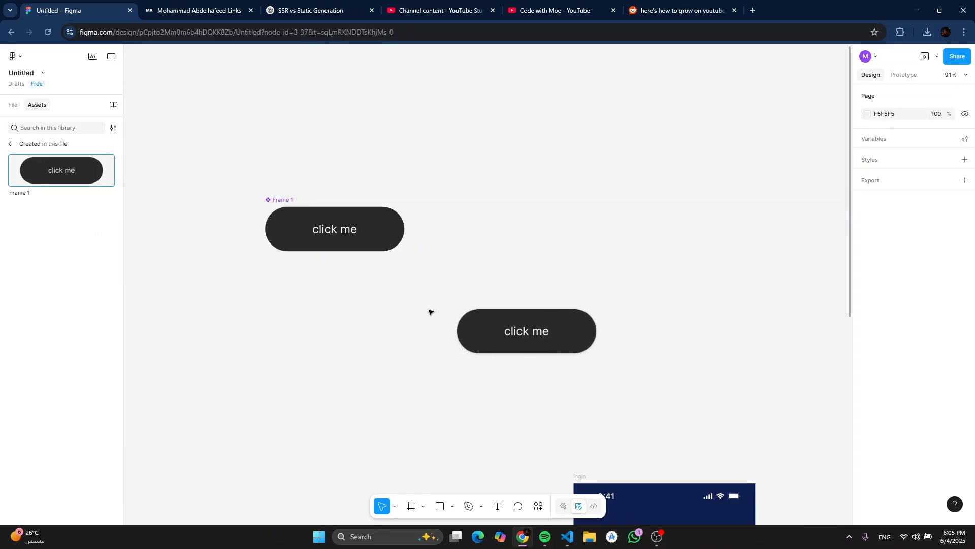
left_click_drag(67, 178, 622, 263)
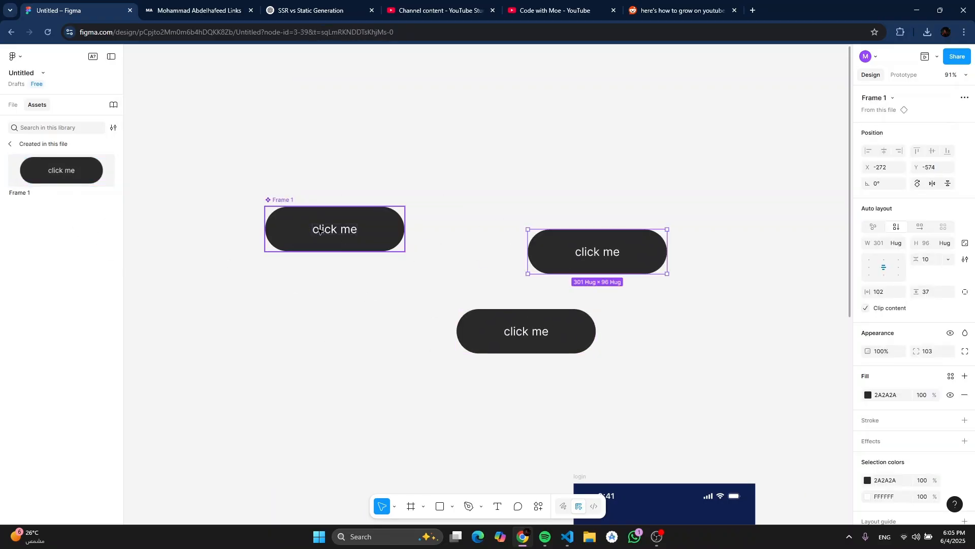
Step: Change the main button component's fill to red D44A4A
left_click(293, 199)
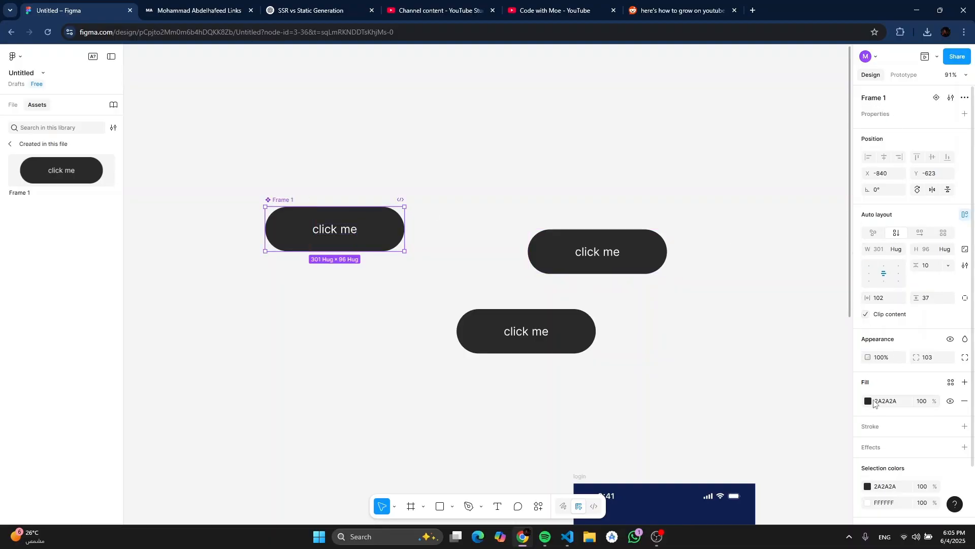
left_click(868, 401)
left_click_drag(806, 371, 808, 328)
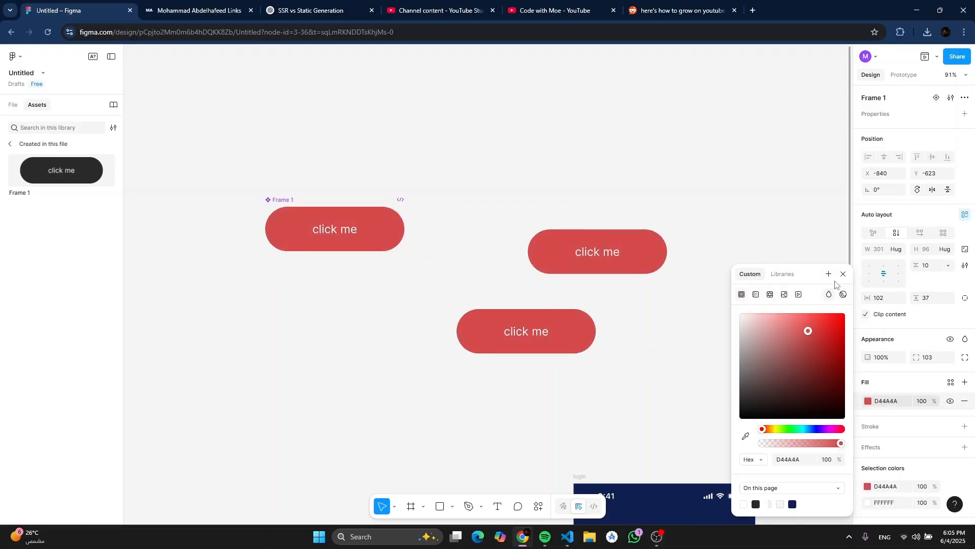
key("Escape")
left_click(639, 141)
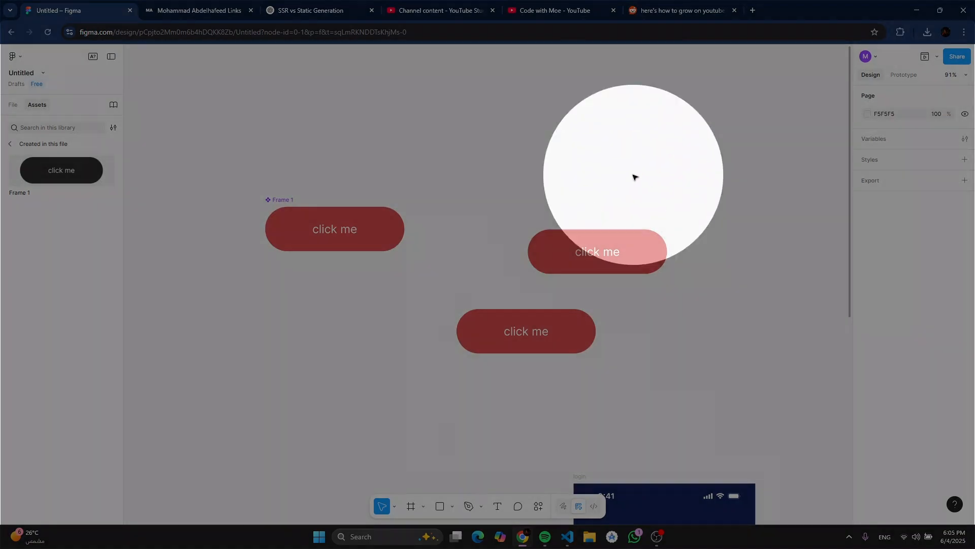
Step: Undo the D44A4A fill and the placement of both button instances
key("ctrl+z")
key("ctrl+z")
key("ctrl+z")
key("ctrl+z")
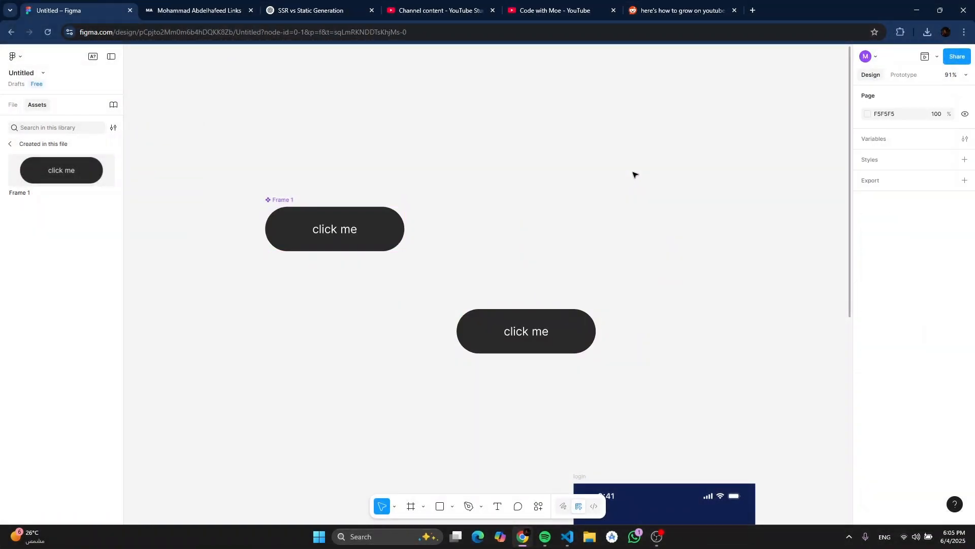
key("ctrl+z")
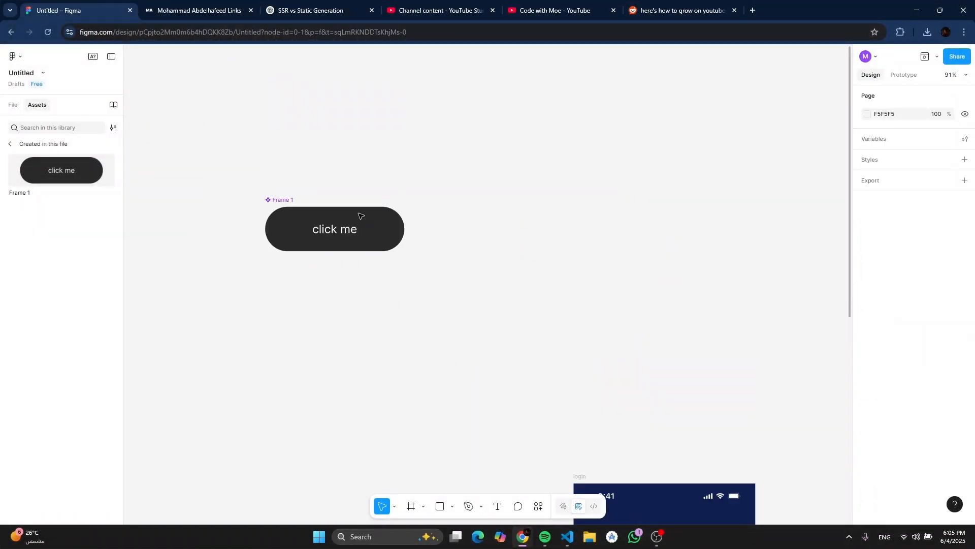
Step: Move the button component higher on the canvas, to about X -814 and Y -808
left_click_drag(359, 228, 378, 142)
scroll(378, 142, "up", 3)
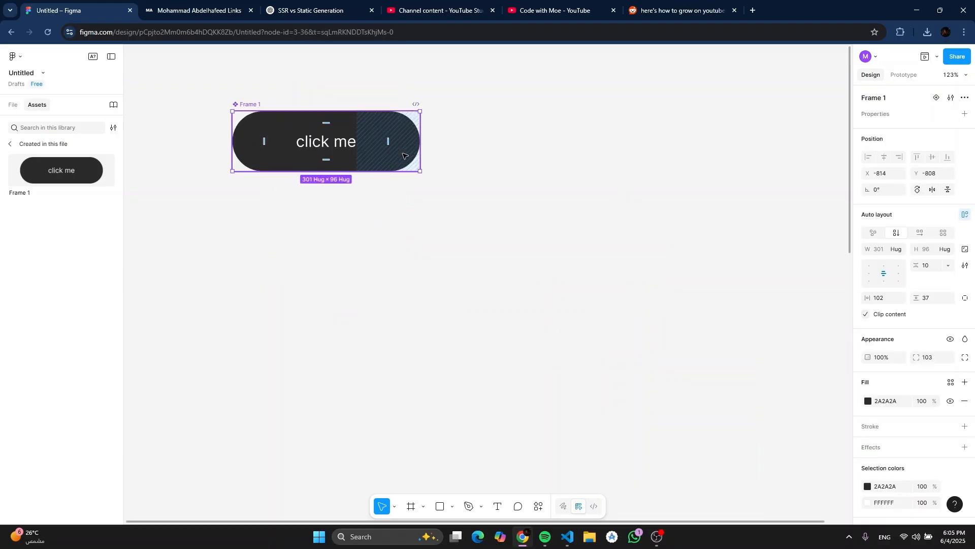
scroll(440, 224, "left", 5)
scroll(440, 224, "up", 3)
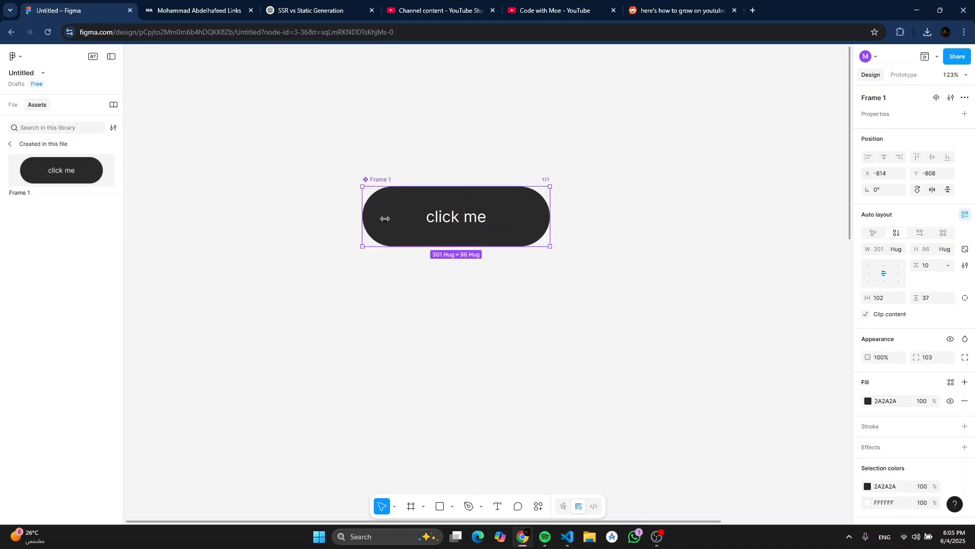
Step: Add a second variant to the button component and rename the component set's variant property to "button"
left_click(936, 98)
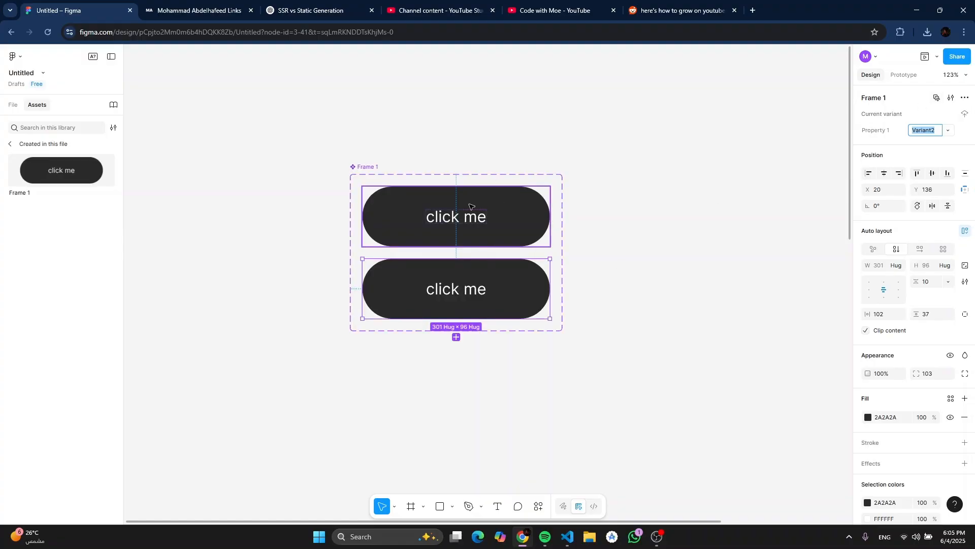
left_click(366, 167)
double_click(894, 133)
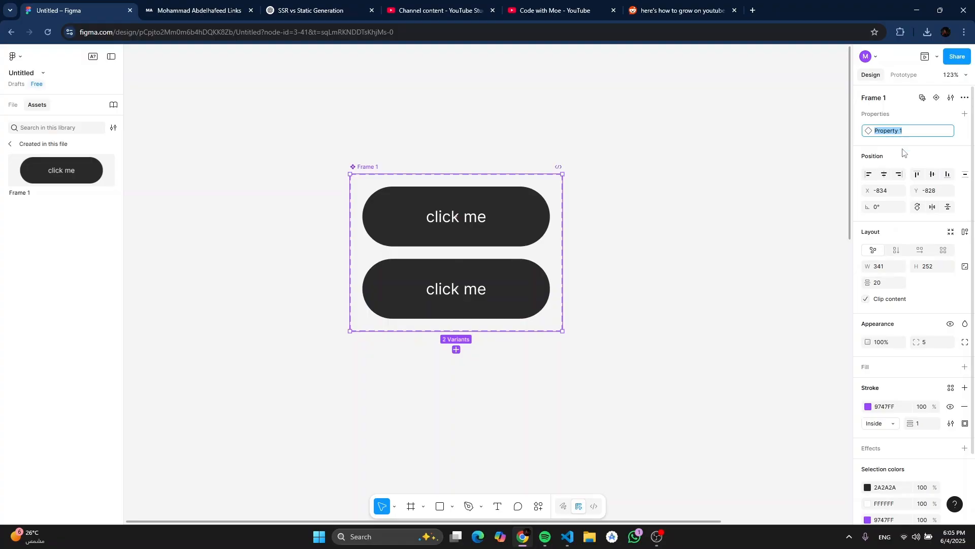
type("button")
key("Return")
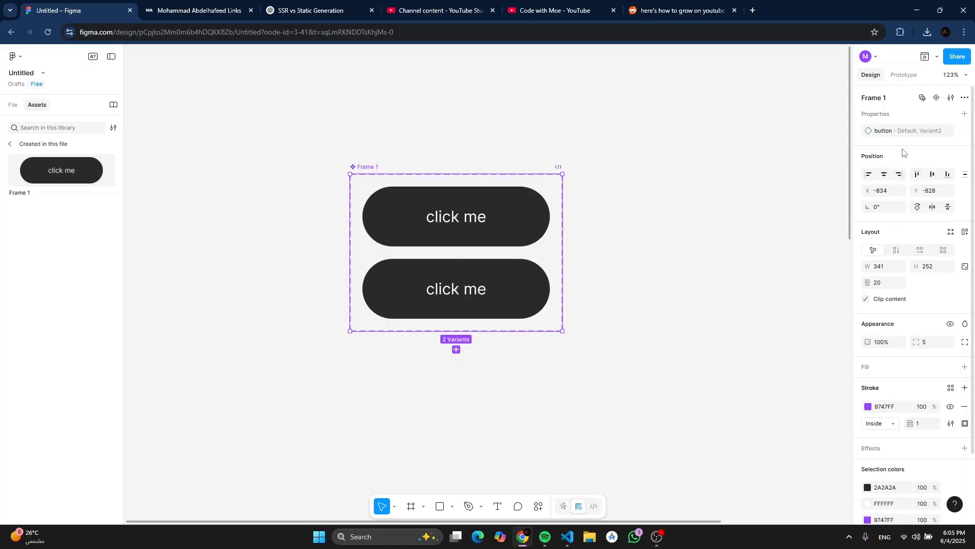
Step: Name the lower button variant "hover"
left_click(518, 217)
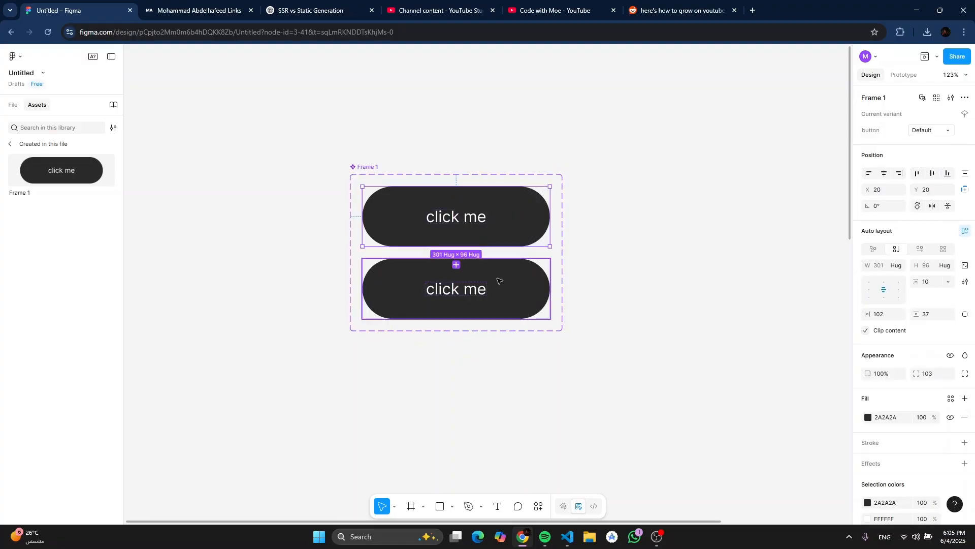
left_click(929, 131)
left_click(501, 300)
left_click(920, 132)
type("H")
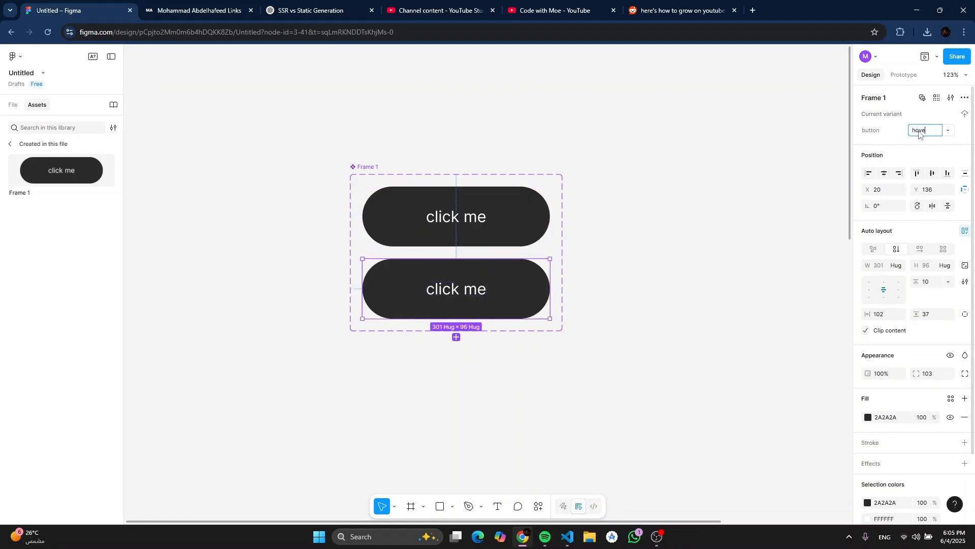
left_click(673, 267)
Step: Try the canvas background color F5F5F5 as the hover variant's fill, and undo it
left_click(487, 285)
left_click(868, 417)
left_click(746, 436)
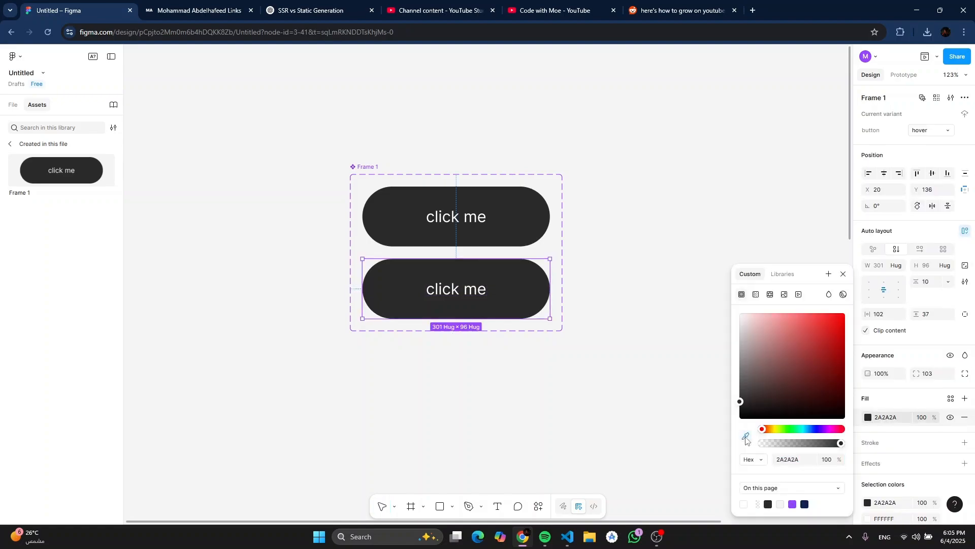
left_click(600, 355)
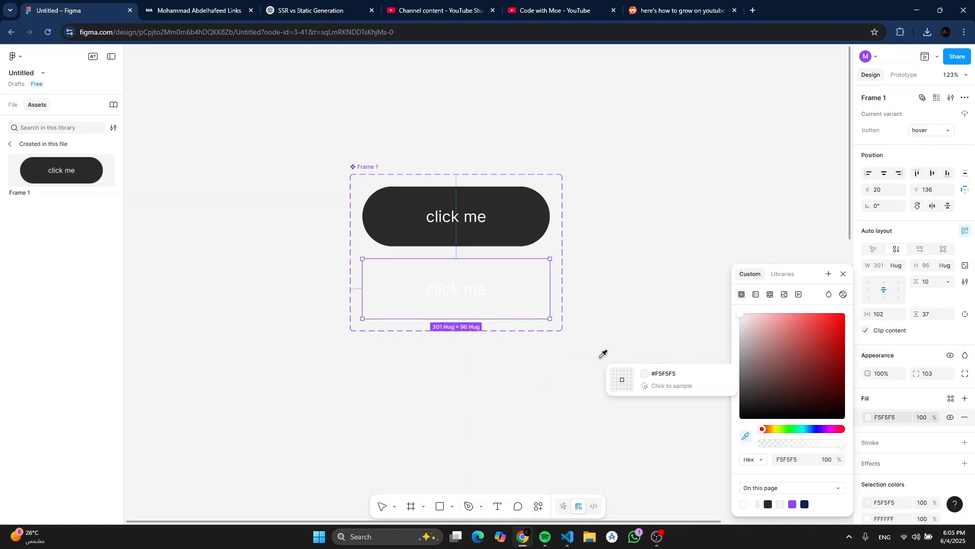
key("ctrl+z")
key("ctrl+z")
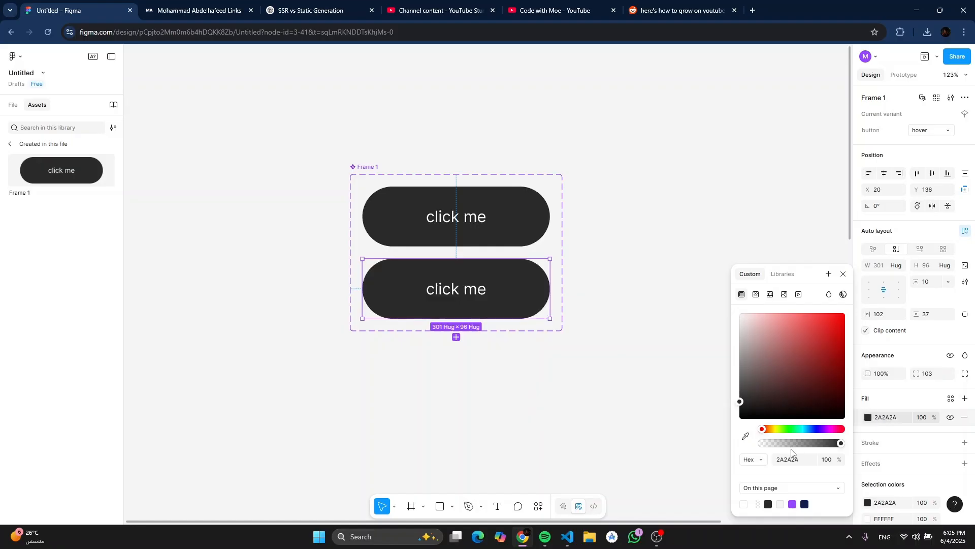
Step: Set the hover variant's fill opacity to 0% and add a 2A2A2A inside stroke with a weight of 2
left_click(760, 443)
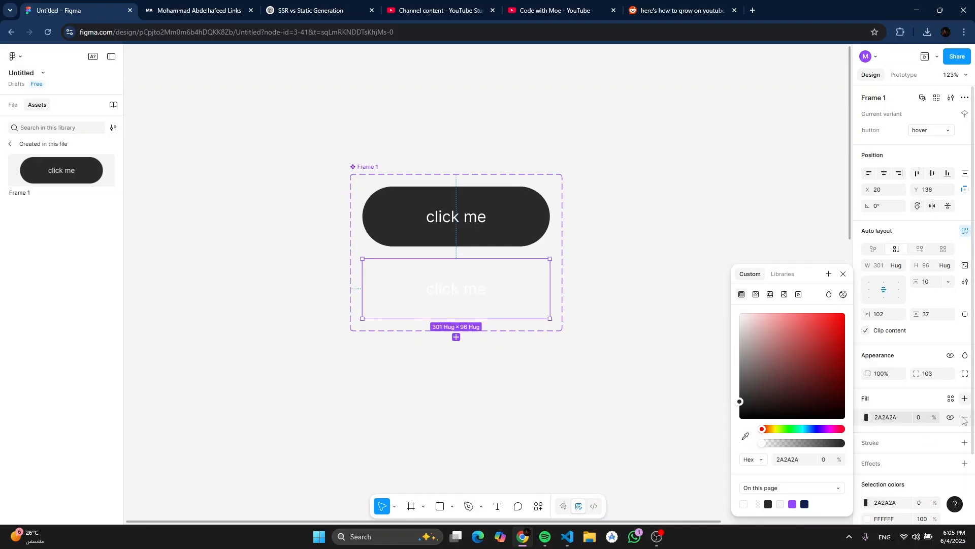
left_click(965, 442)
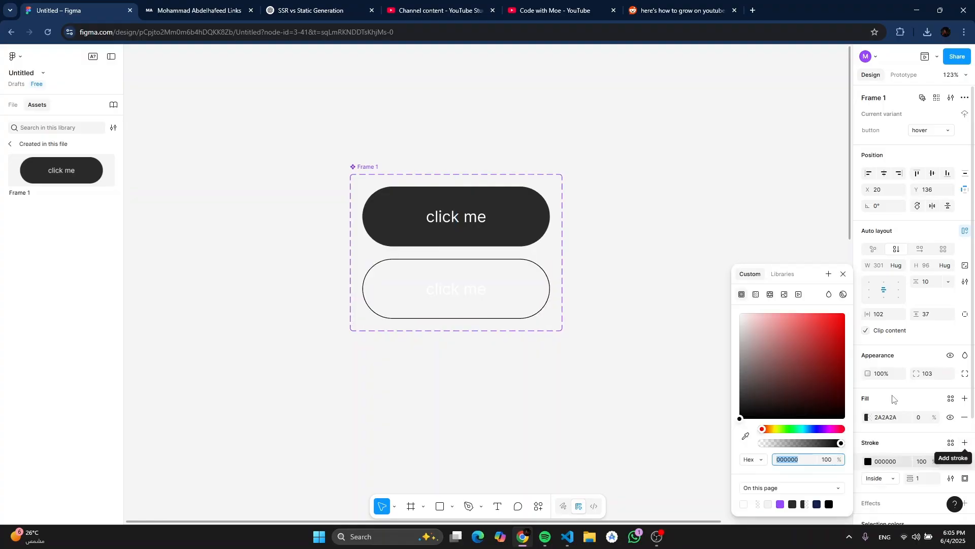
scroll(961, 447, "down", 2)
left_click(745, 435)
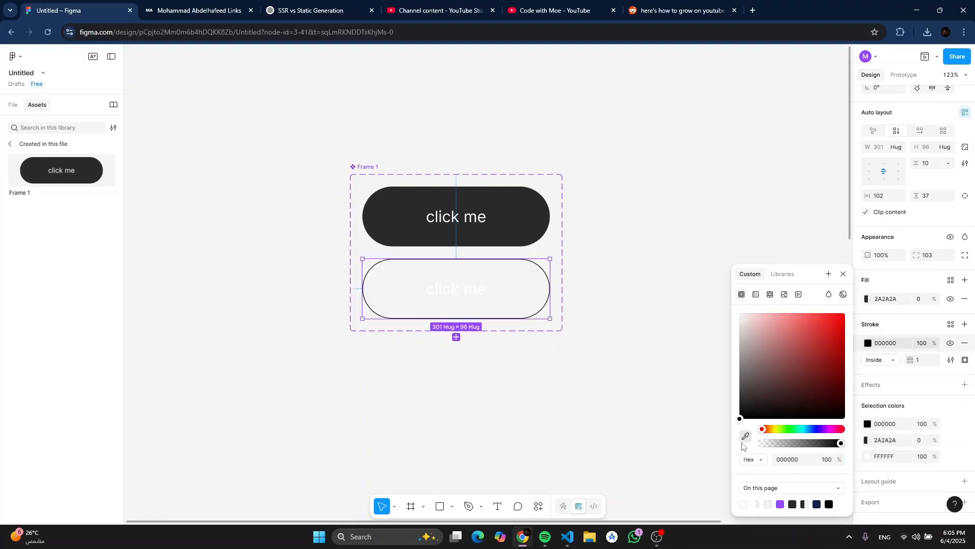
left_click(520, 228)
left_click(919, 361)
type("2")
key("Return")
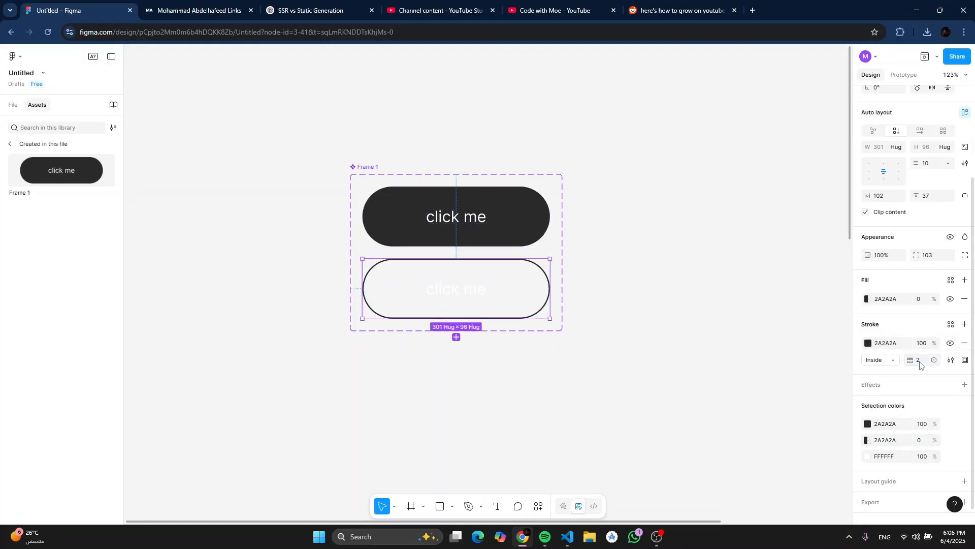
Step: Recolor the hover variant's white label to the dark 2A2A2A sampled from the default button
left_click(868, 457)
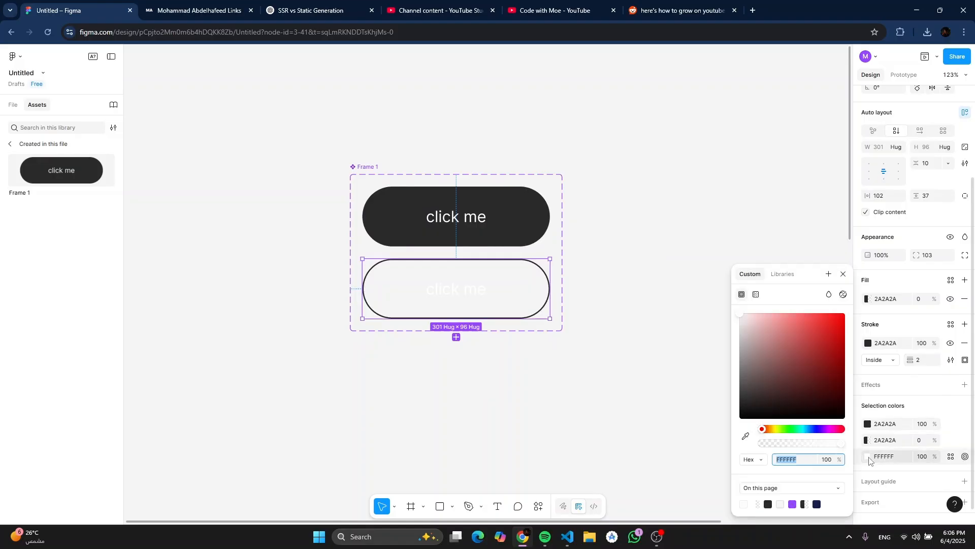
left_click(745, 436)
left_click(516, 212)
left_click(634, 108)
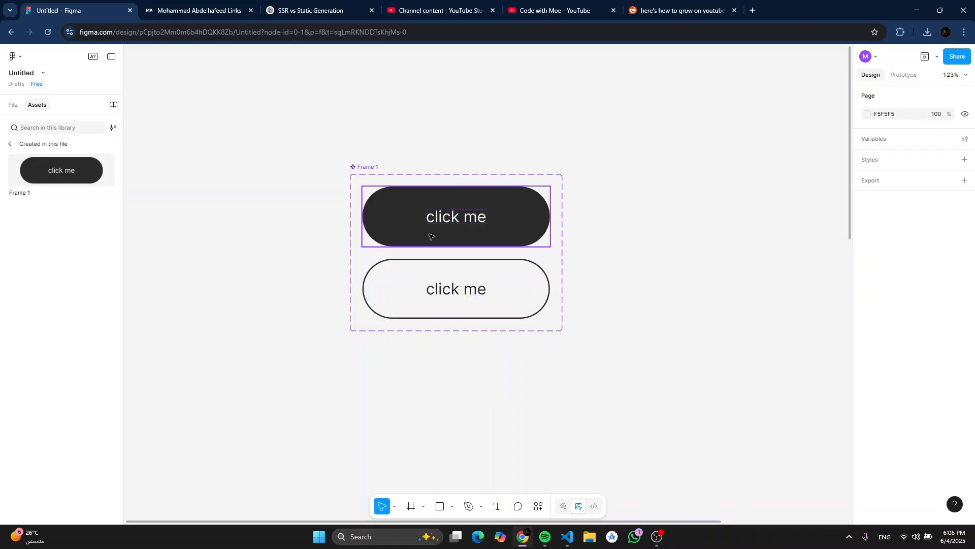
Step: Place an instance of the button component on the canvas, below and to the right of the component set
left_click(459, 274)
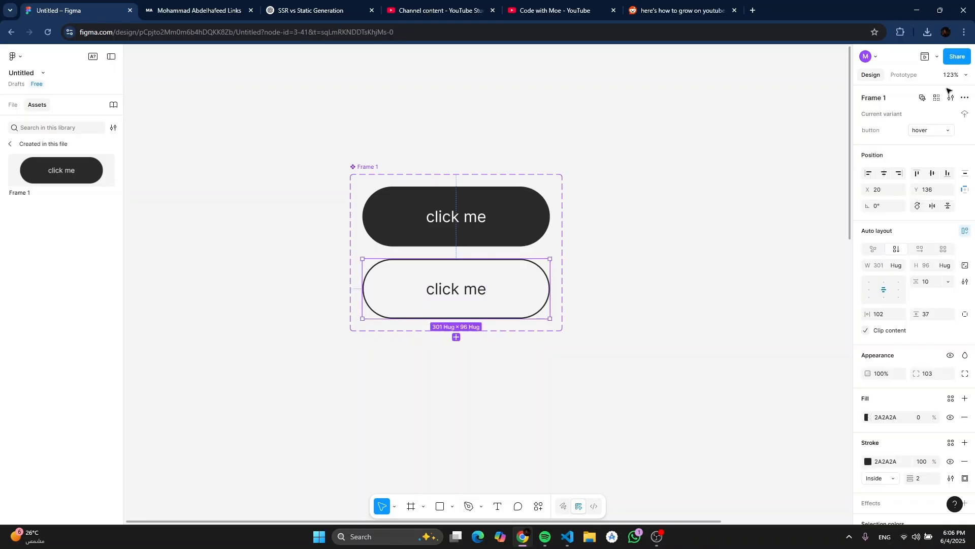
left_click(501, 201)
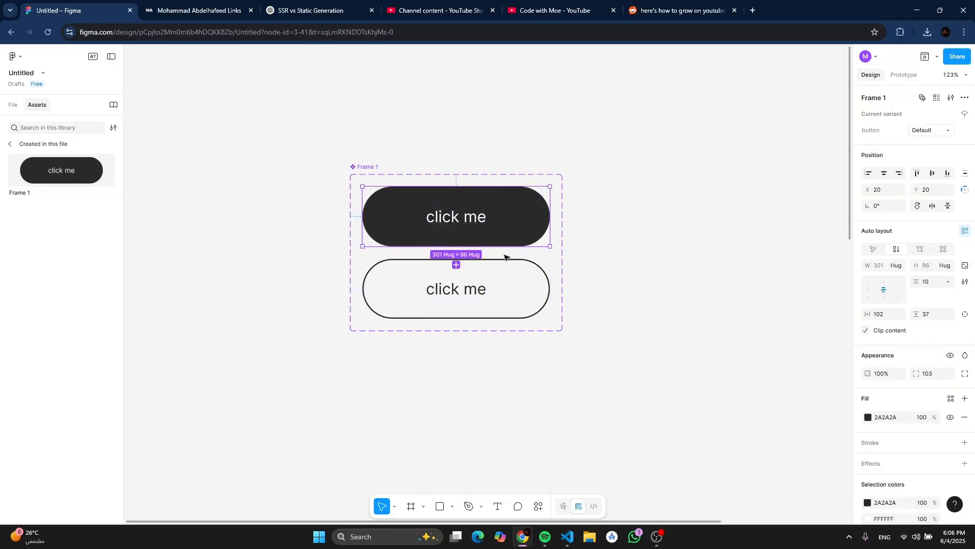
left_click(207, 228)
left_click_drag(51, 176, 643, 391)
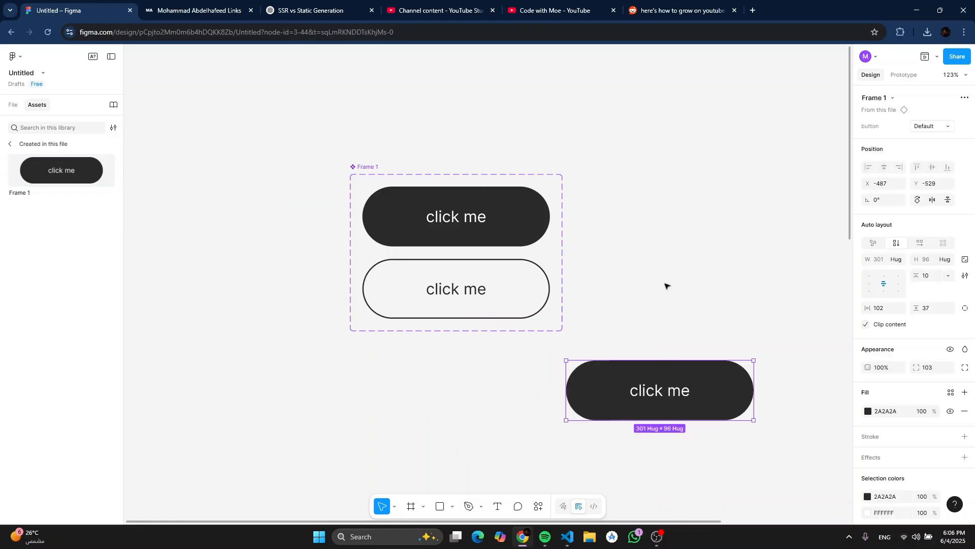
Step: Switch the instance's variant to hover and back to Default, and delete the instance
left_click(938, 128)
left_click(930, 136)
left_click(933, 126)
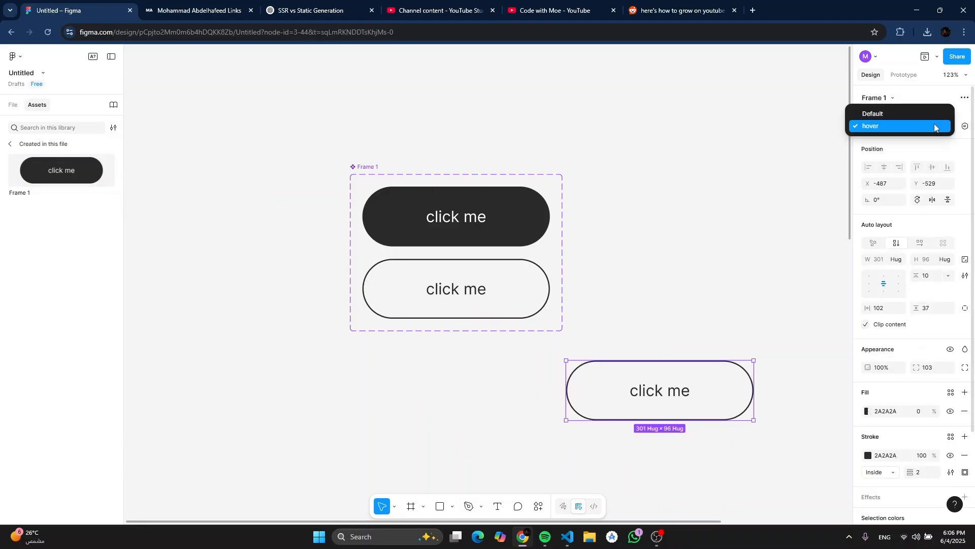
left_click(928, 112)
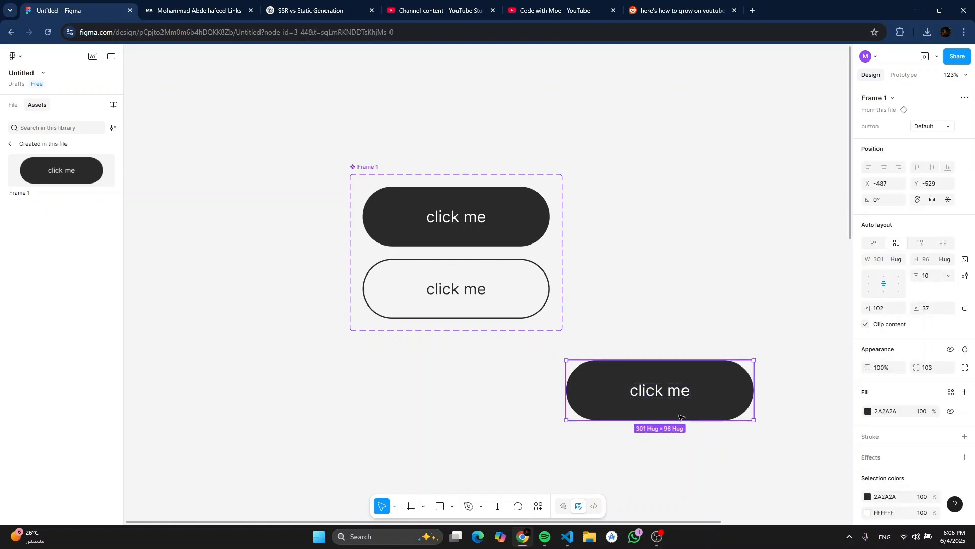
key("Delete")
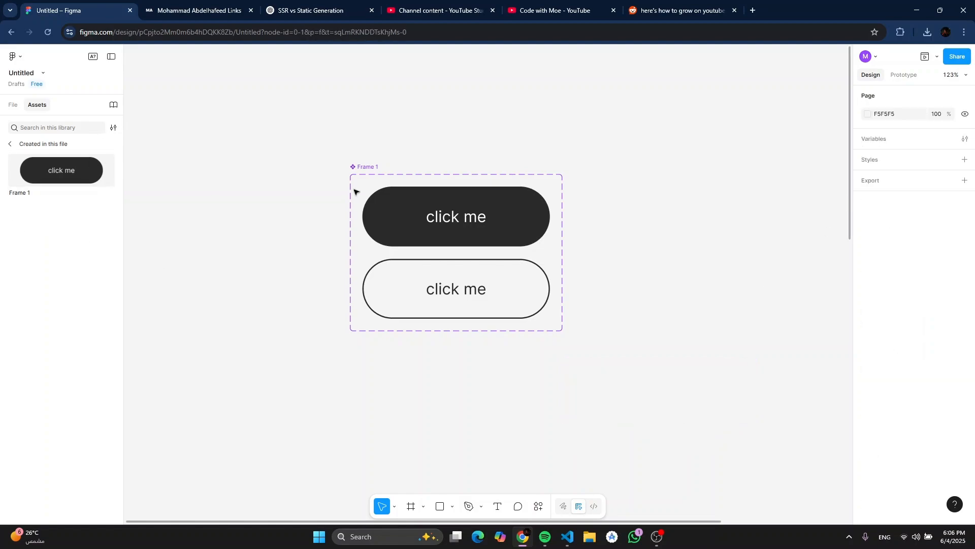
left_click(457, 215)
double_click(456, 215)
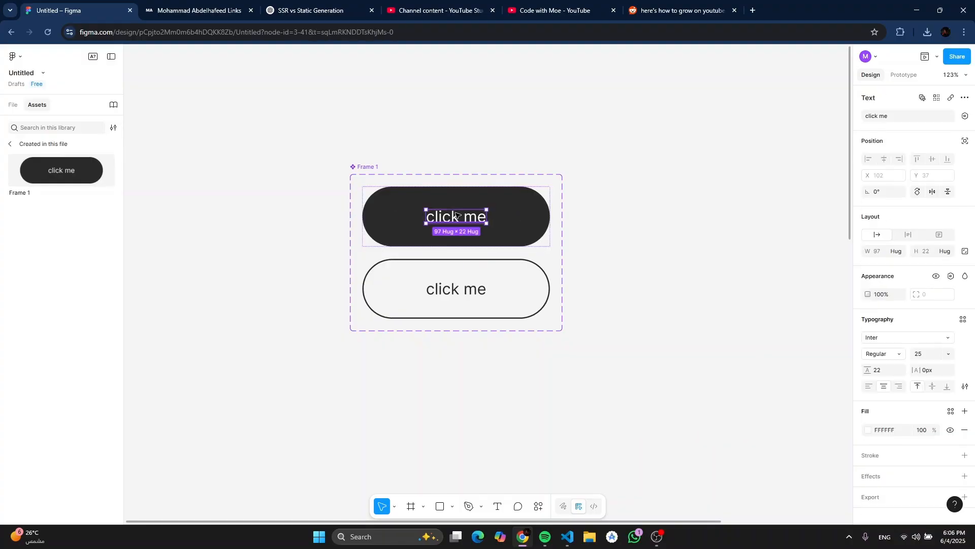
left_click(444, 287)
left_click(461, 223)
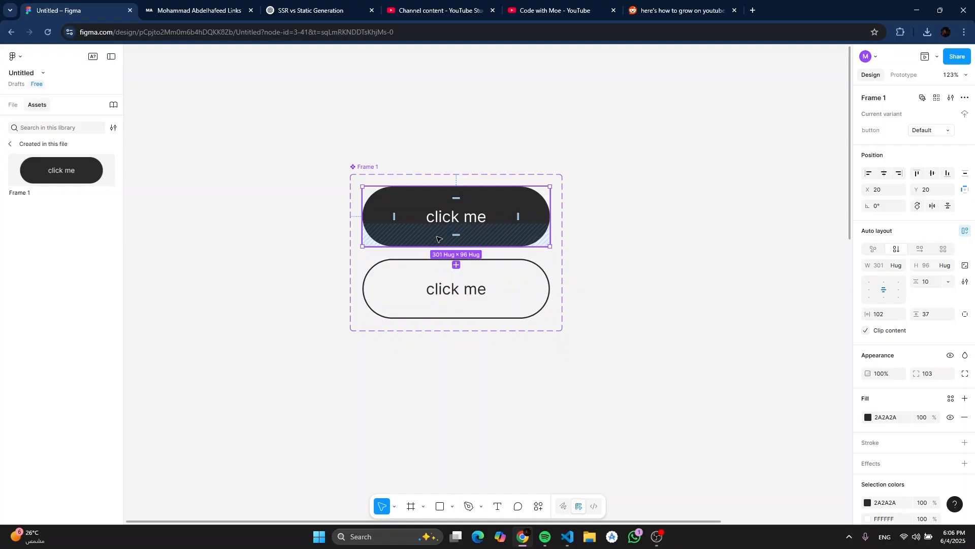
double_click(480, 222)
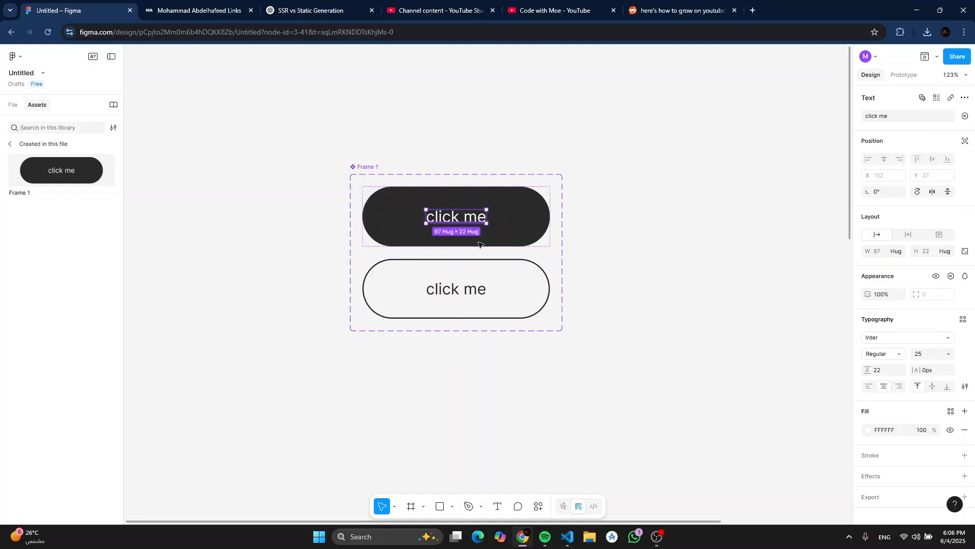
left_click(478, 288, "shift")
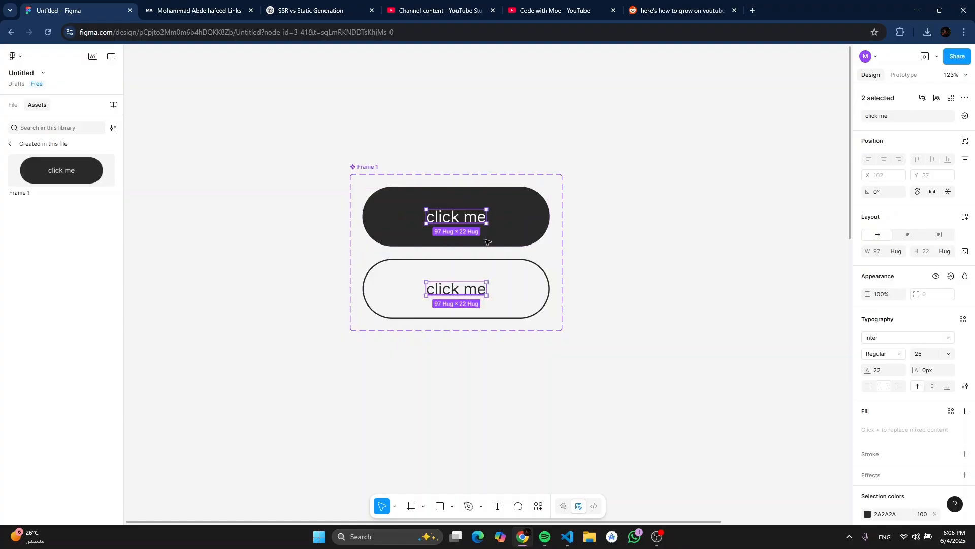
left_click(596, 223)
left_click(494, 222)
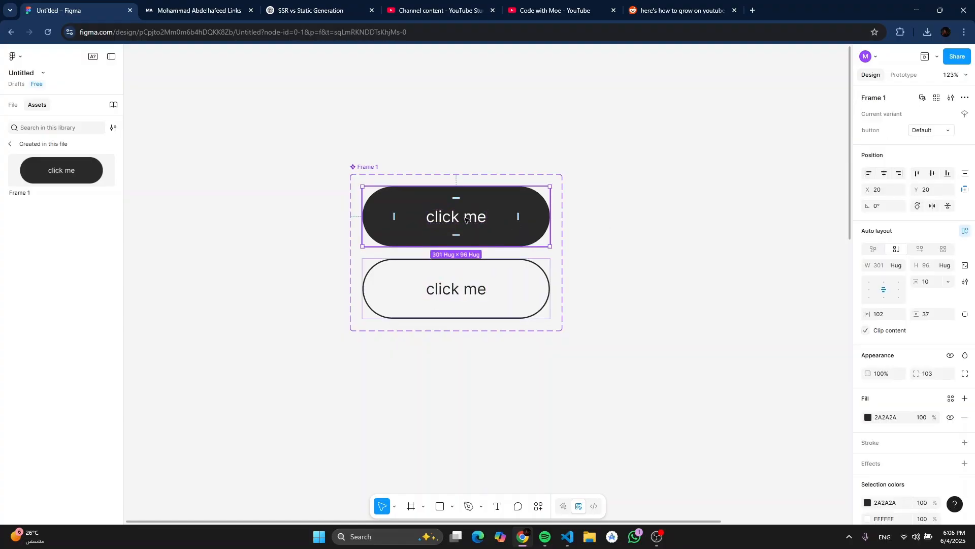
key("Escape")
Step: Create a text property named "btn text" with the value "click me" from the default variant's label
double_click(466, 220)
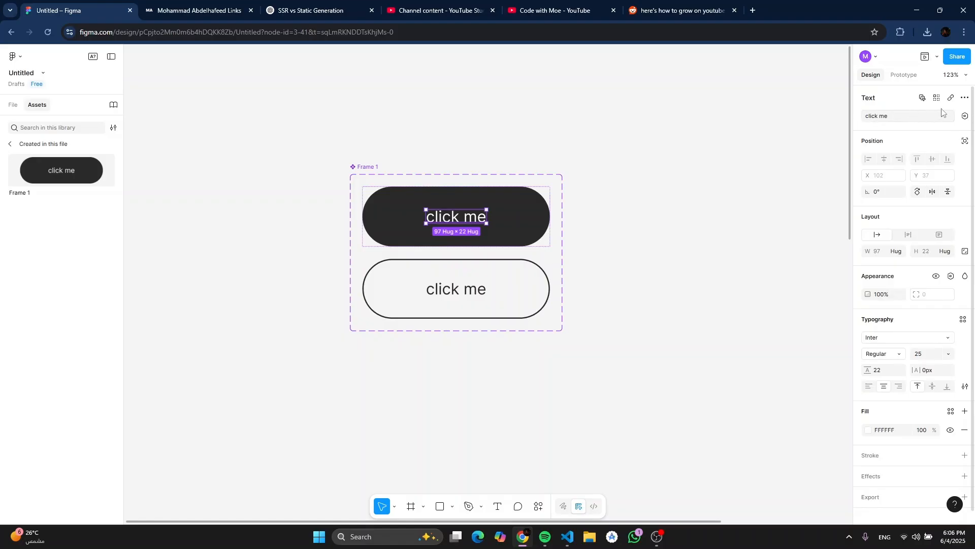
left_click(965, 117)
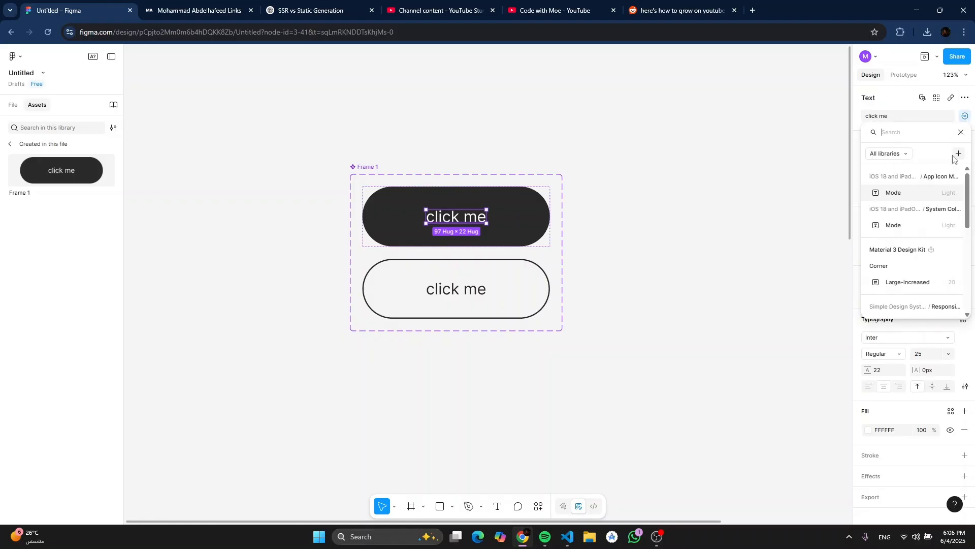
left_click(903, 154)
left_click(914, 175)
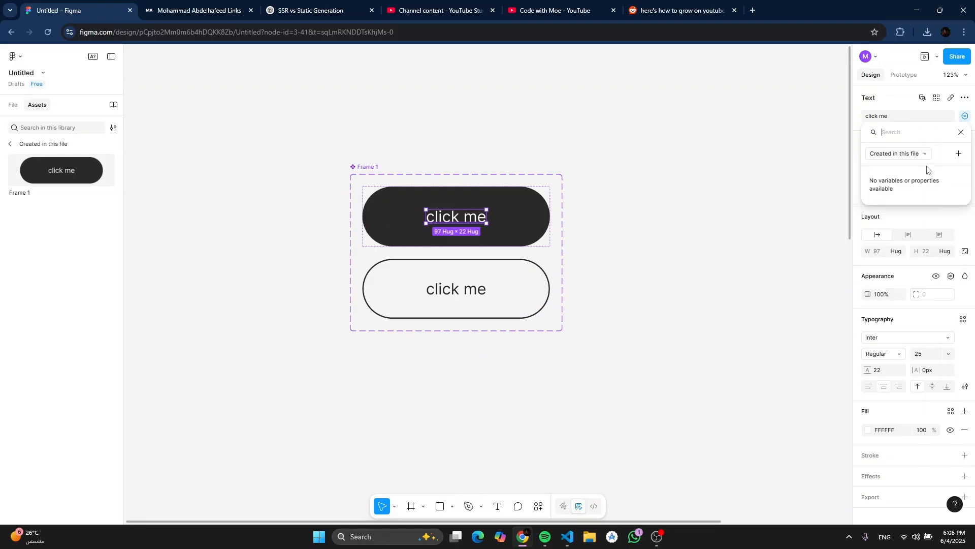
left_click(958, 153)
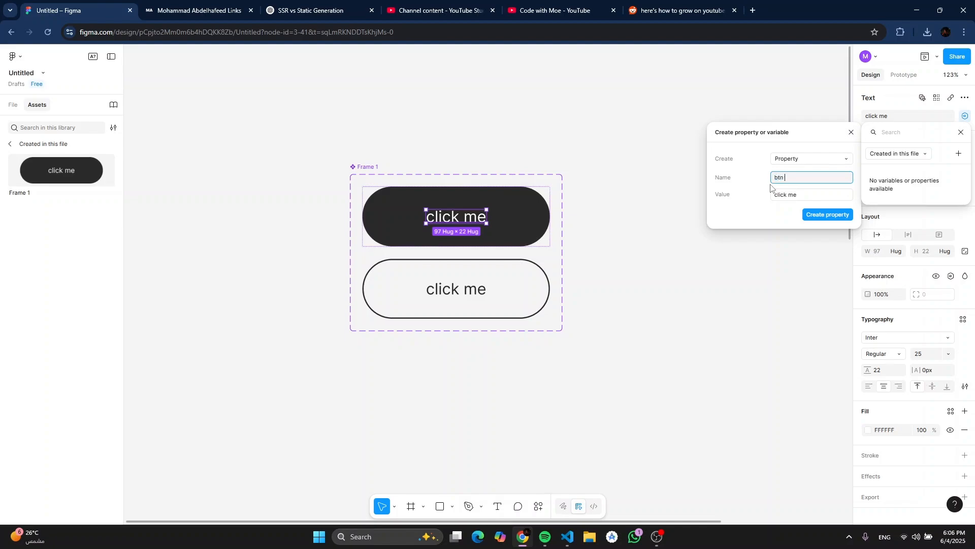
left_click(835, 215)
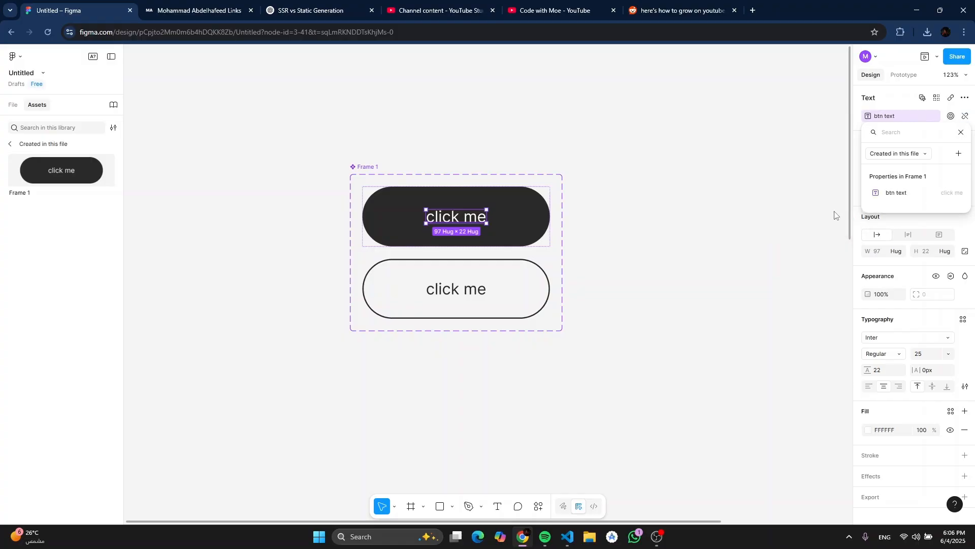
left_click(961, 132)
Step: Link the hover variant's label to the existing "btn text" property
left_click(479, 288)
left_click(479, 289)
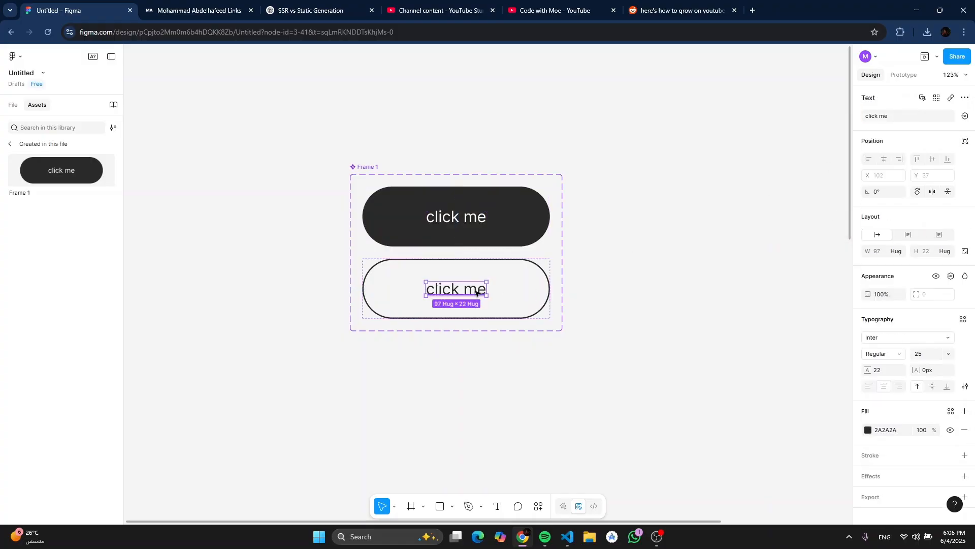
left_click(965, 116)
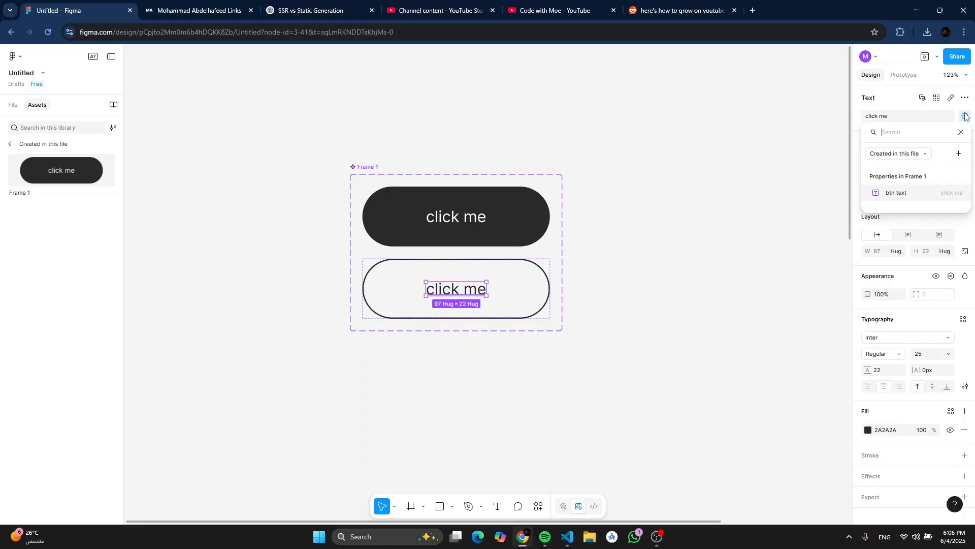
left_click(908, 197)
left_click(666, 173)
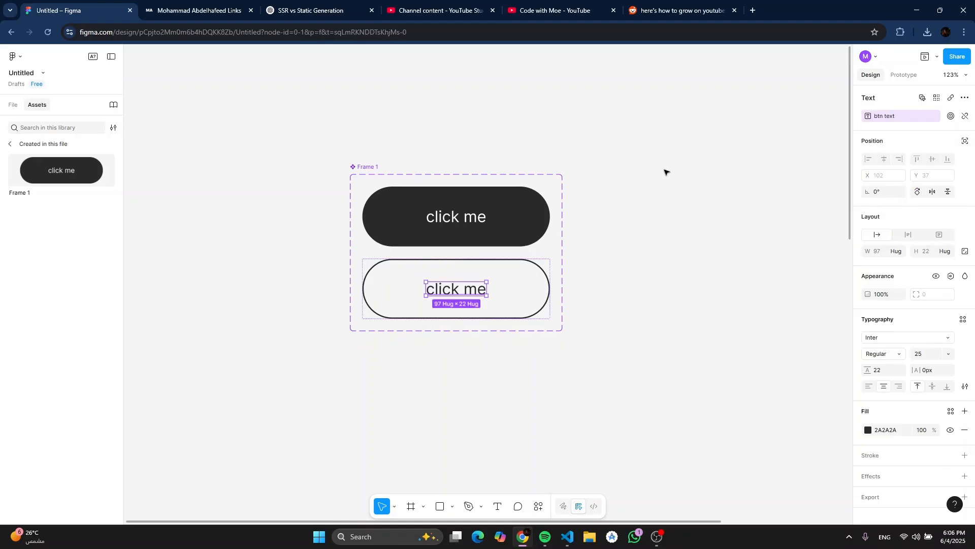
Step: Place a new button instance on empty canvas right of the component set, at about X -193 and Y -550
scroll(424, 236, "down", 3)
left_click_drag(416, 259, 347, 225)
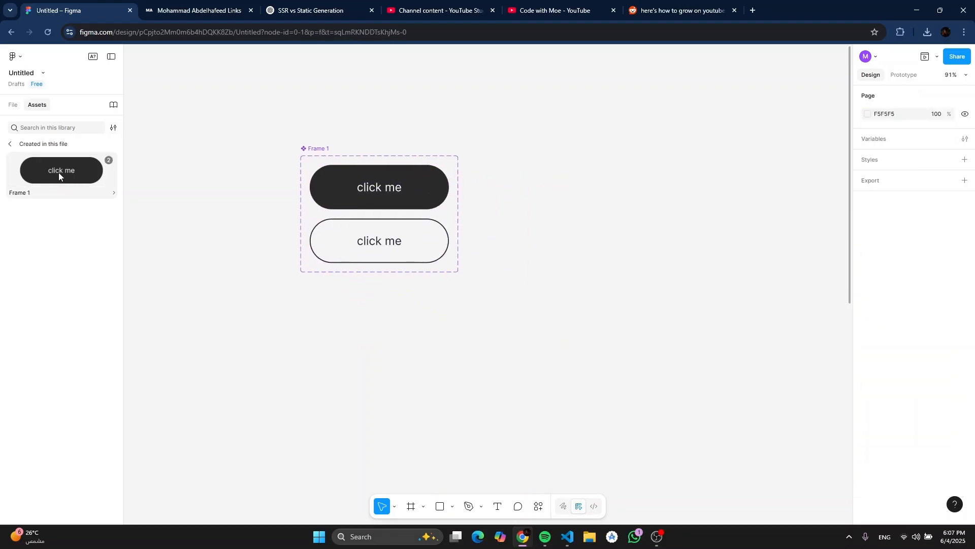
left_click_drag(59, 172, 628, 274)
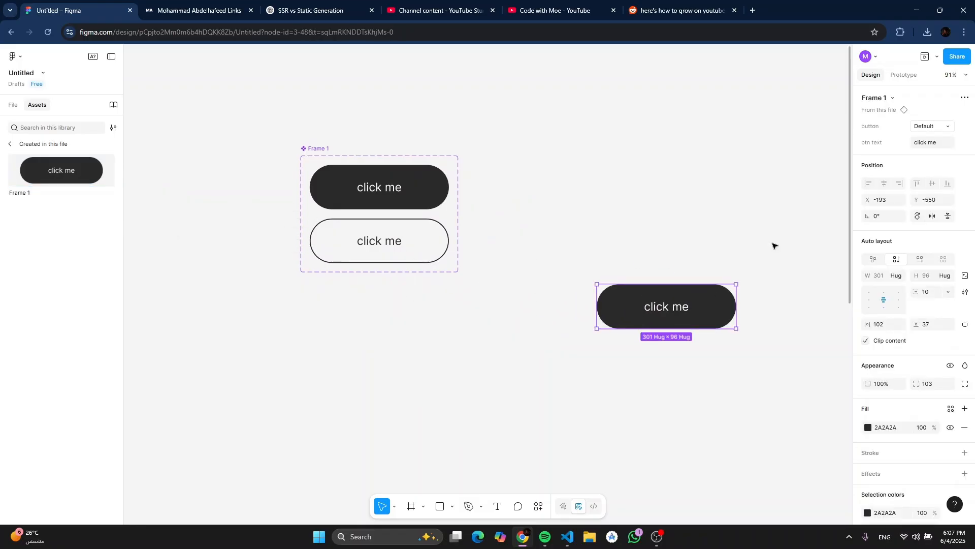
Step: Set the button instance's "btn text" property to "dont click me"
left_click(934, 144)
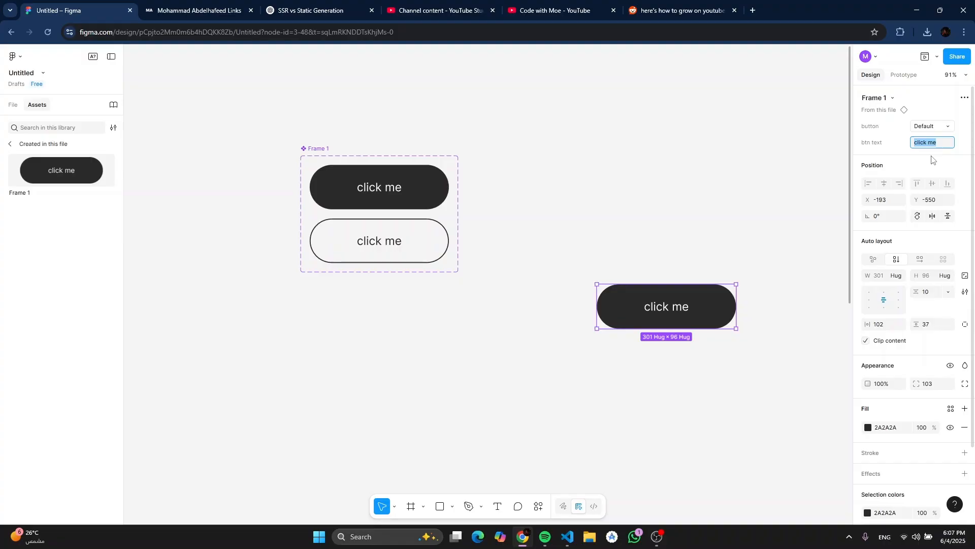
type("dont click me")
key("Return")
scroll(713, 105, "right", 3)
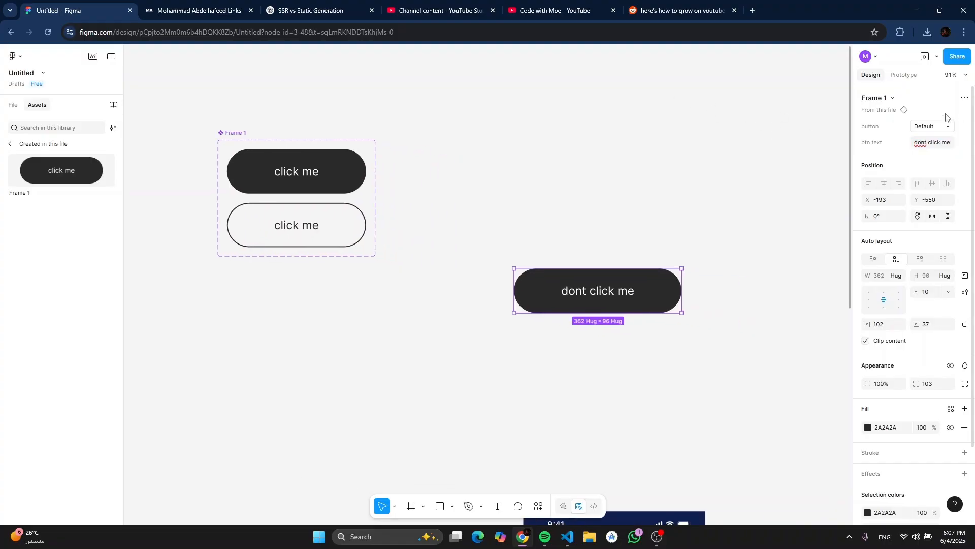
Step: Switch the instance's variant to hover, back to Default, and to hover again
left_click(941, 127)
left_click(940, 135)
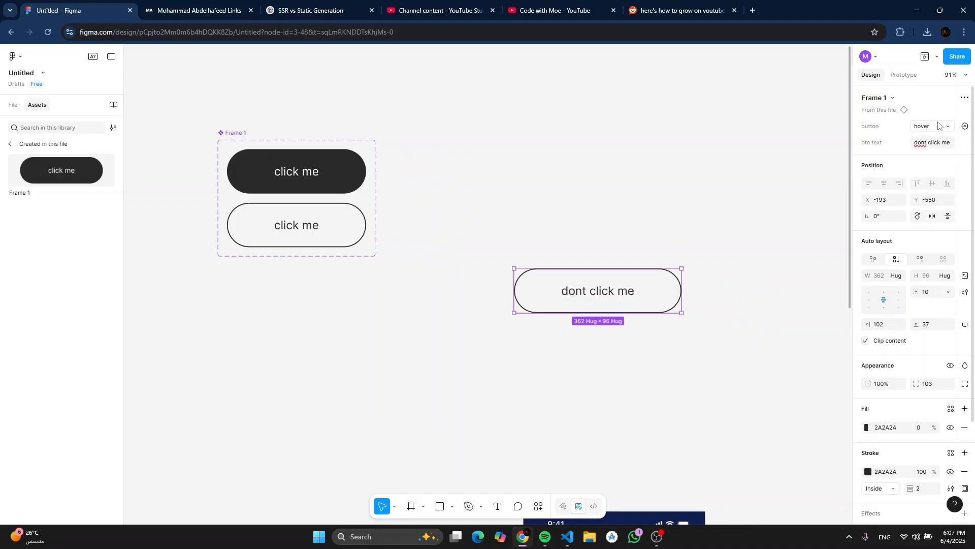
left_click(939, 126)
left_click(925, 117)
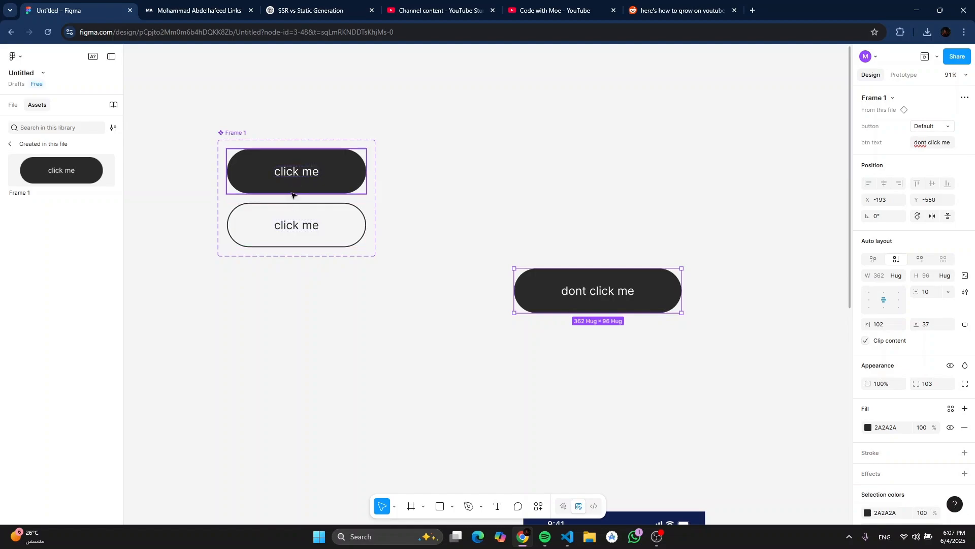
left_click(928, 126)
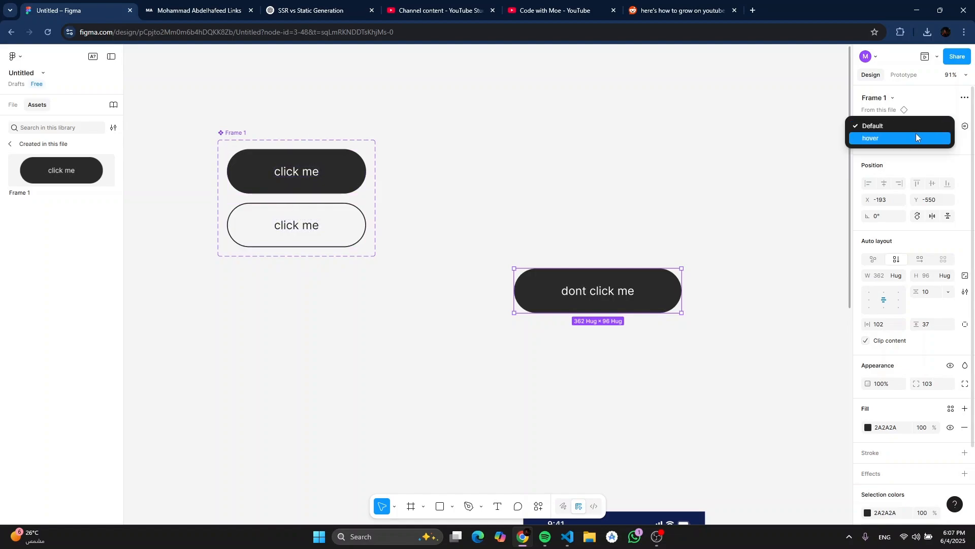
left_click(917, 137)
Step: Delete the "dont click me" button instance from the canvas
left_click(654, 226)
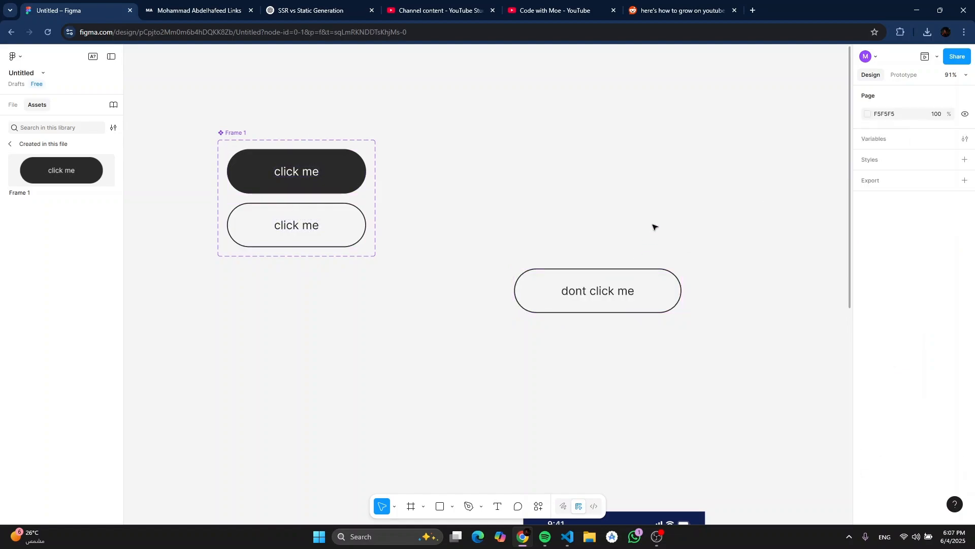
left_click(643, 279)
key("Delete")
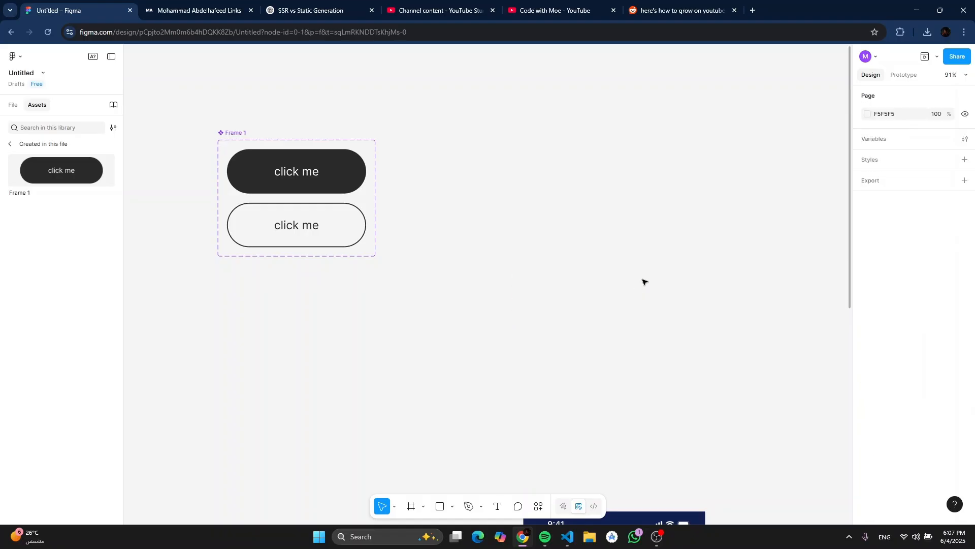
Step: Launch the IconScout plugin and search its icons for "click"
scroll(289, 226, "up", 5)
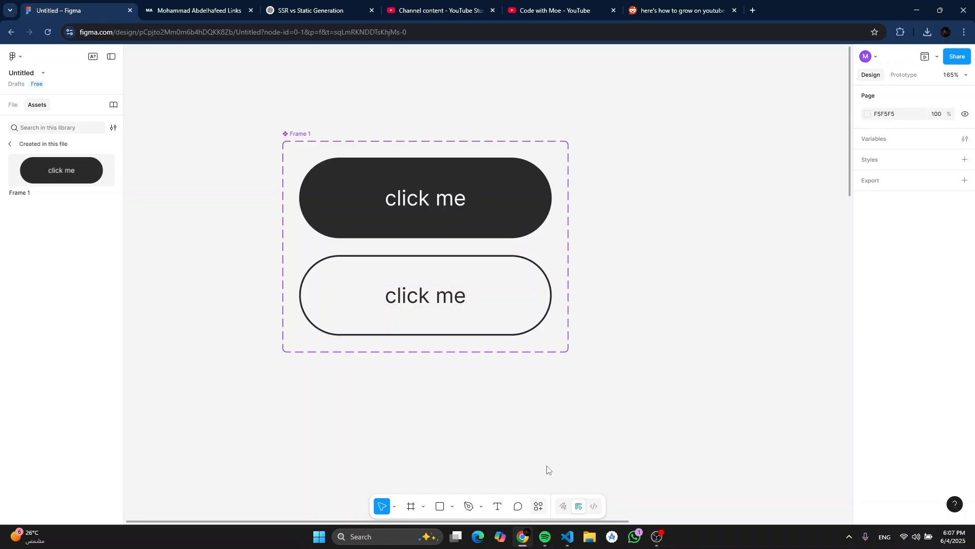
key("ctrl+k")
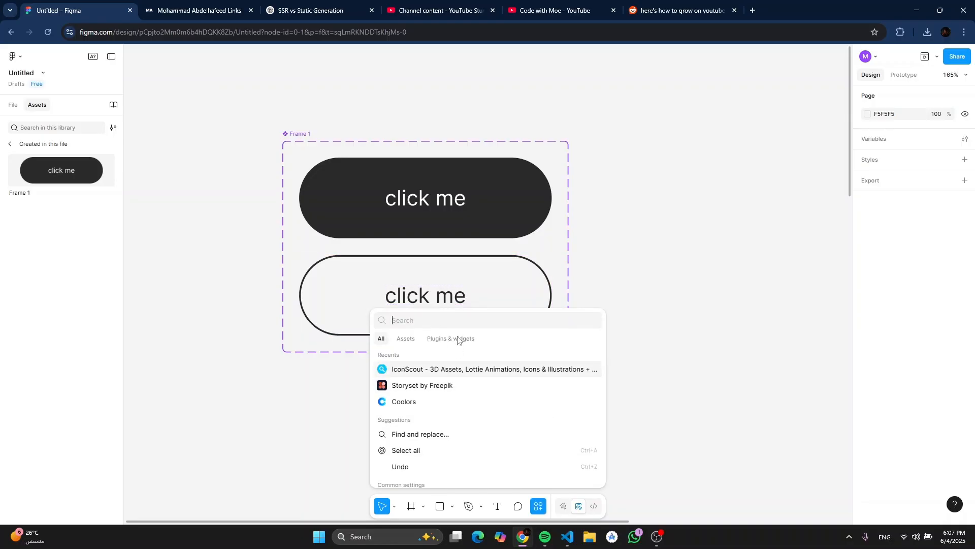
key("Escape")
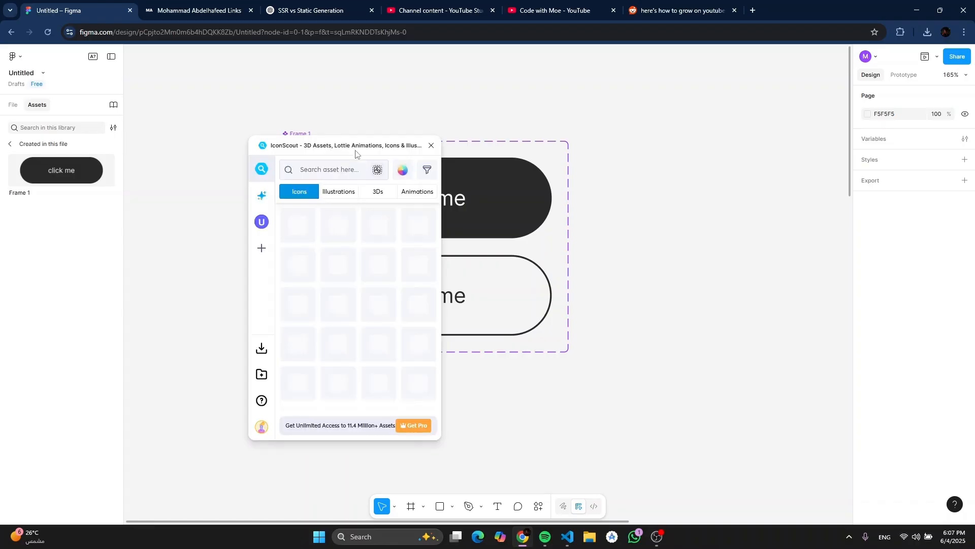
left_click(347, 171)
type("click")
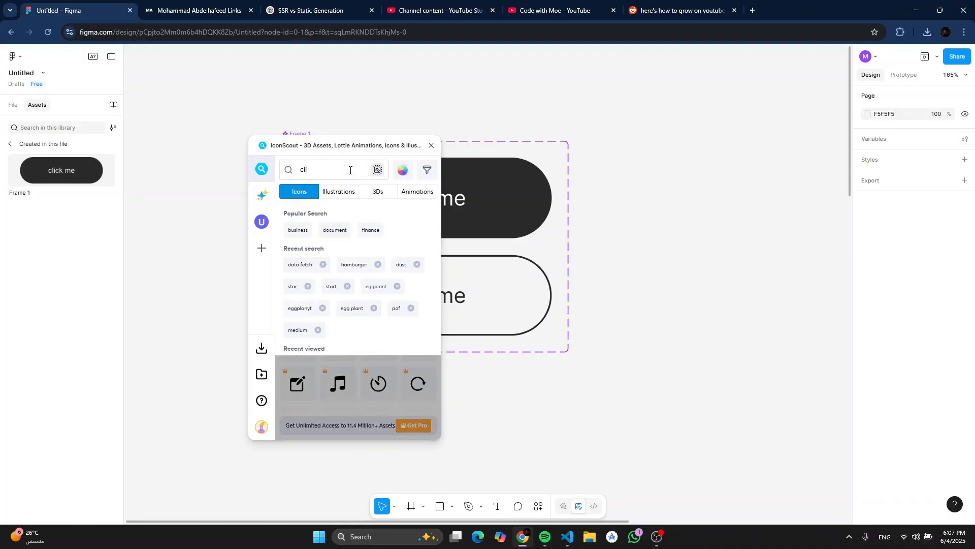
key("Return")
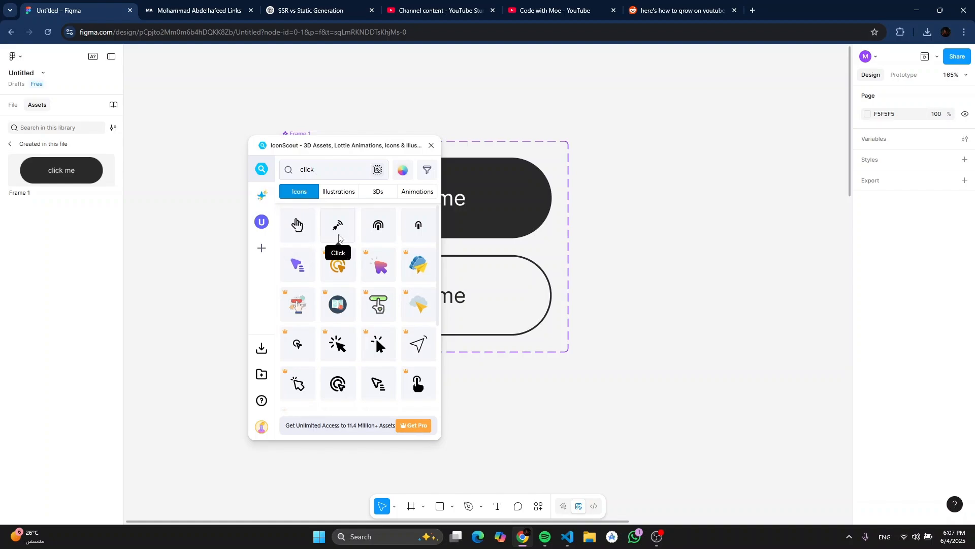
Step: Filter the icons to free ones, insert the purple cursor icon as SVG, and place it on empty canvas right of the component set
scroll(337, 249, "down", 6)
scroll(338, 240, "up", 10)
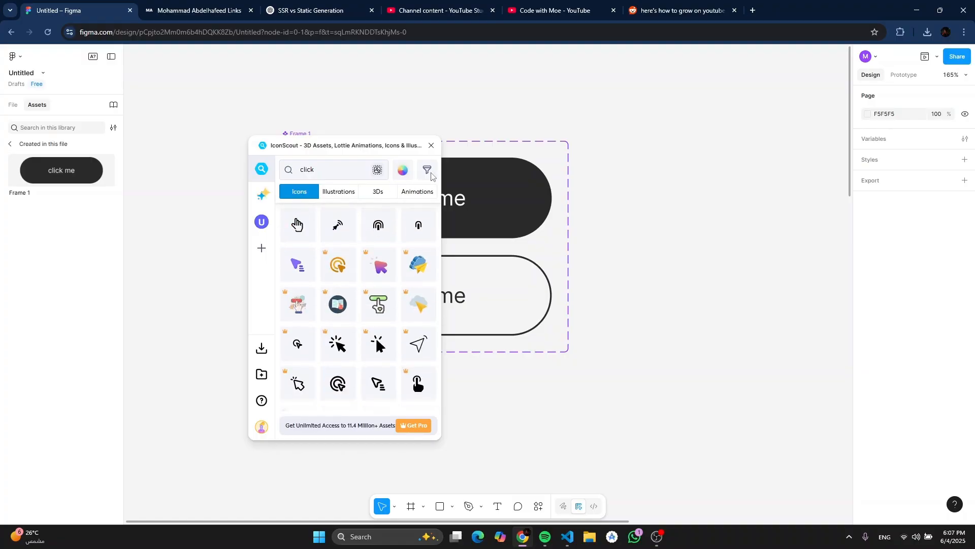
left_click(430, 174)
left_click(347, 234)
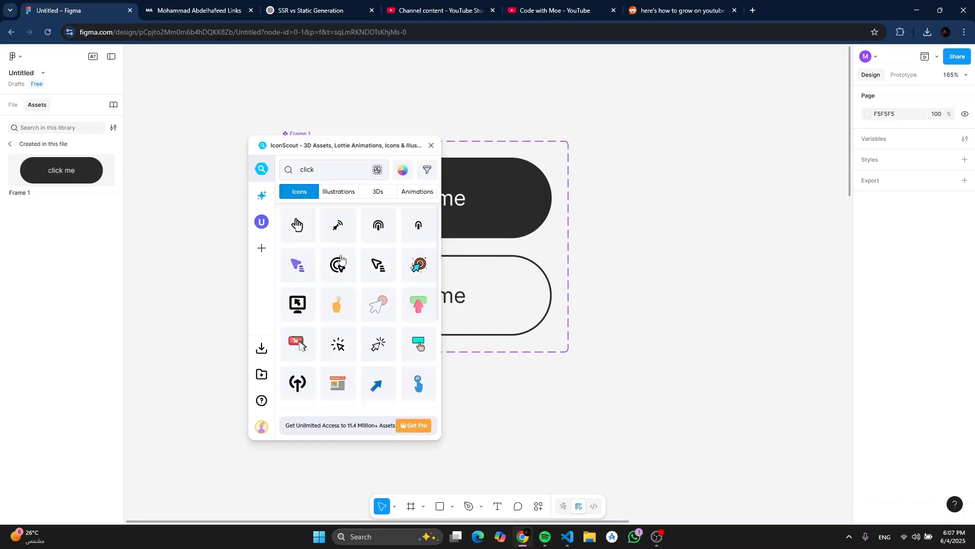
left_click(297, 260)
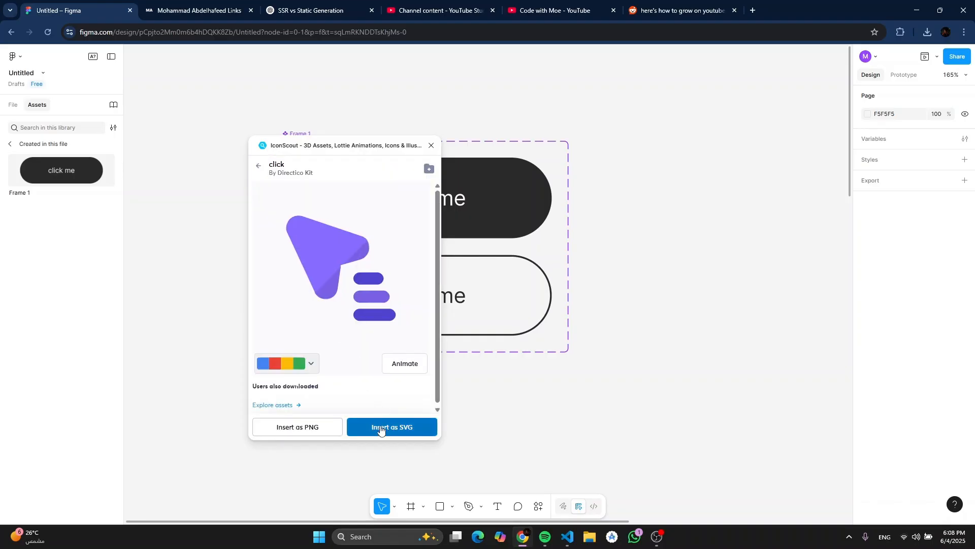
left_click(381, 428)
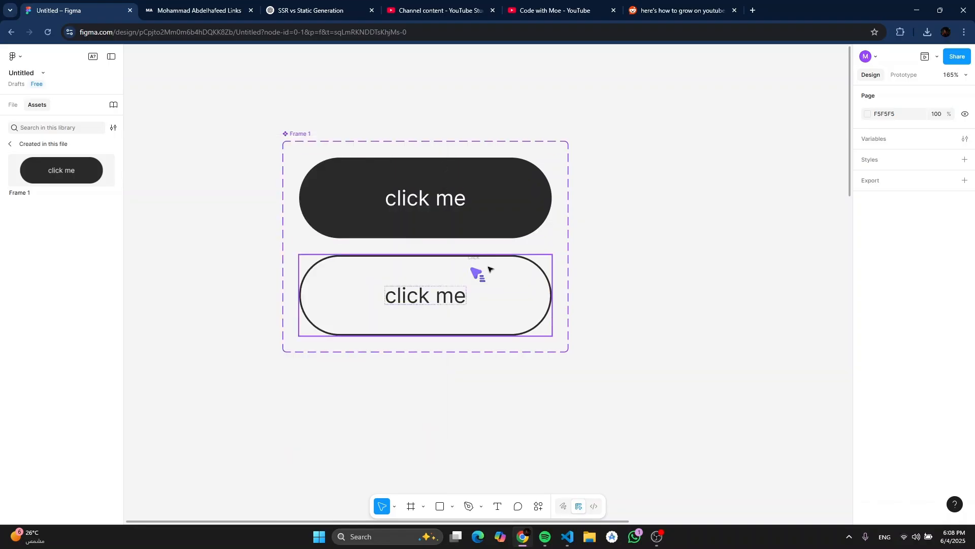
left_click_drag(478, 273, 852, 422)
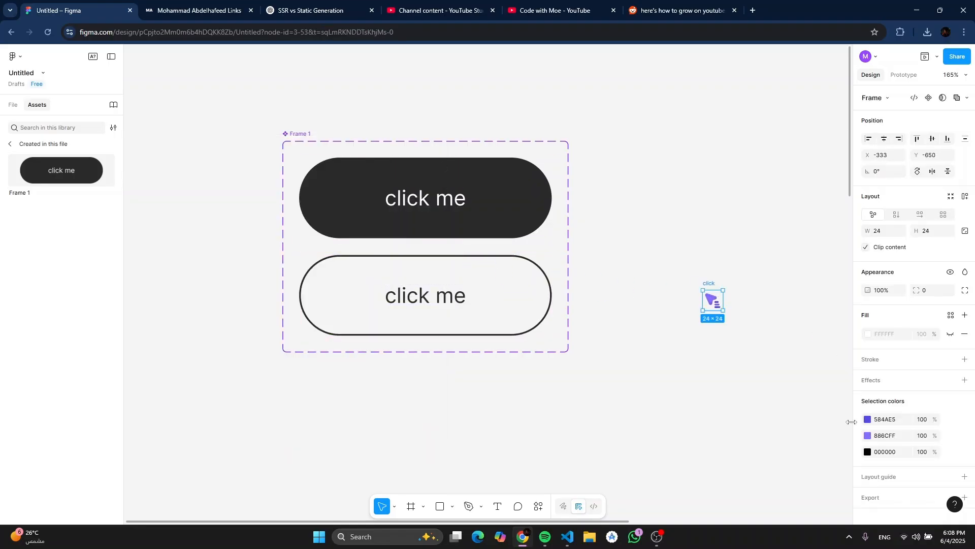
Step: Delete the three horizontal bars from the inserted cursor icon, keeping only the purple arrow
scroll(712, 333, "up", 5, "ctrl")
scroll(711, 333, "up", 3)
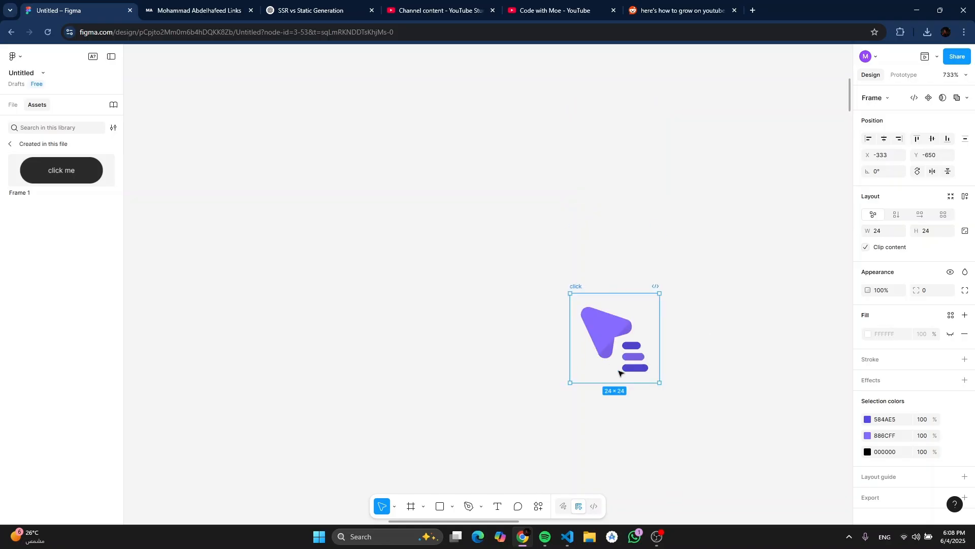
double_click(637, 367)
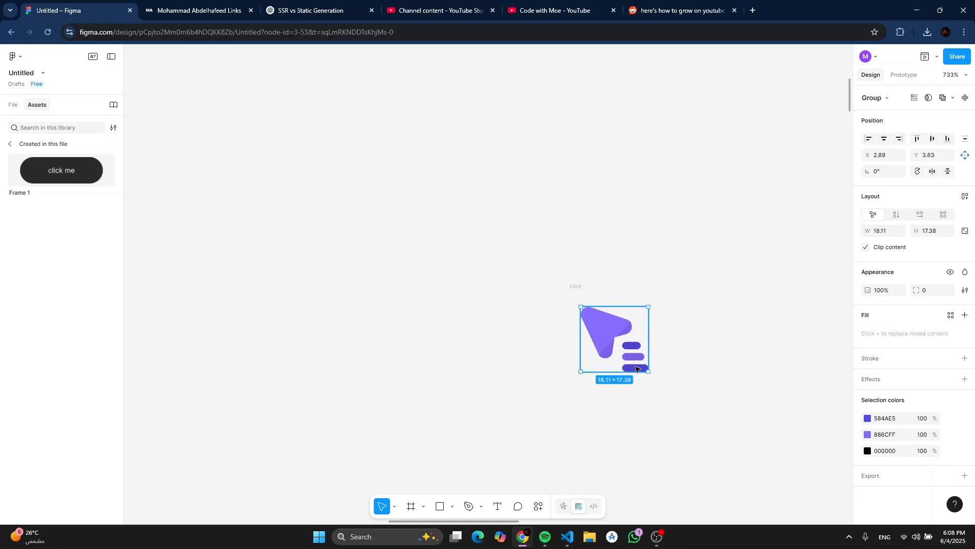
left_click(588, 357)
double_click(643, 366)
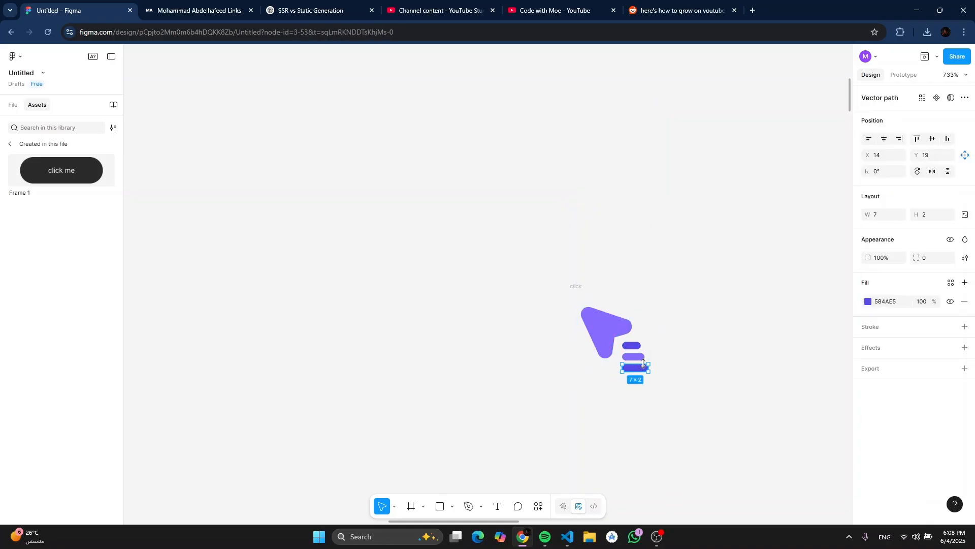
key("Delete")
double_click(643, 357)
key("Delete")
double_click(632, 346)
key("Delete")
Step: Move the purple arrow out of its "click" frame onto the canvas and delete the empty frame
left_click(615, 328)
key("ctrl+x")
key("ctrl+v")
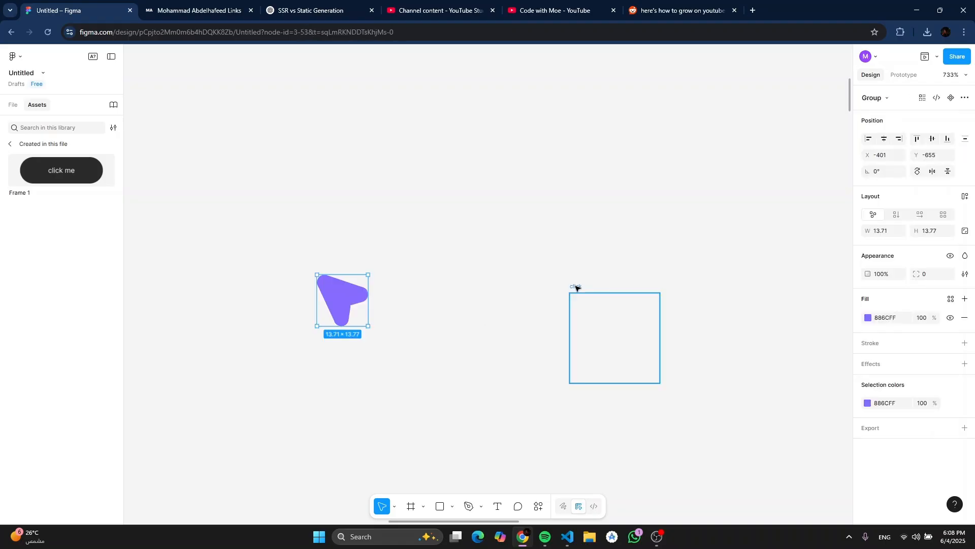
left_click(579, 287)
key("Delete")
left_click(337, 297)
Step: Scale the purple arrow proportionally to about 46 × 46 and move it into the default button variant
scroll(337, 298, "down", 5)
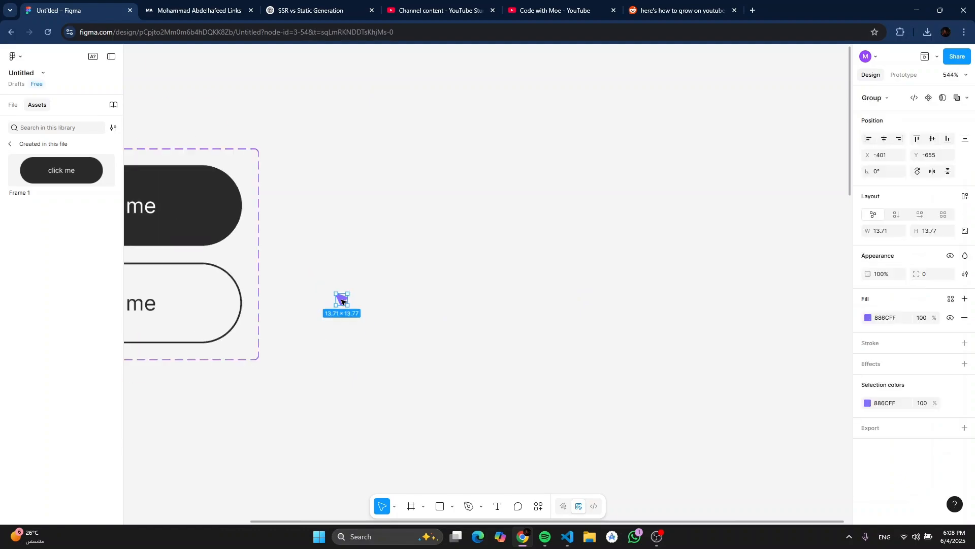
scroll(406, 330, "left", 3)
key("k")
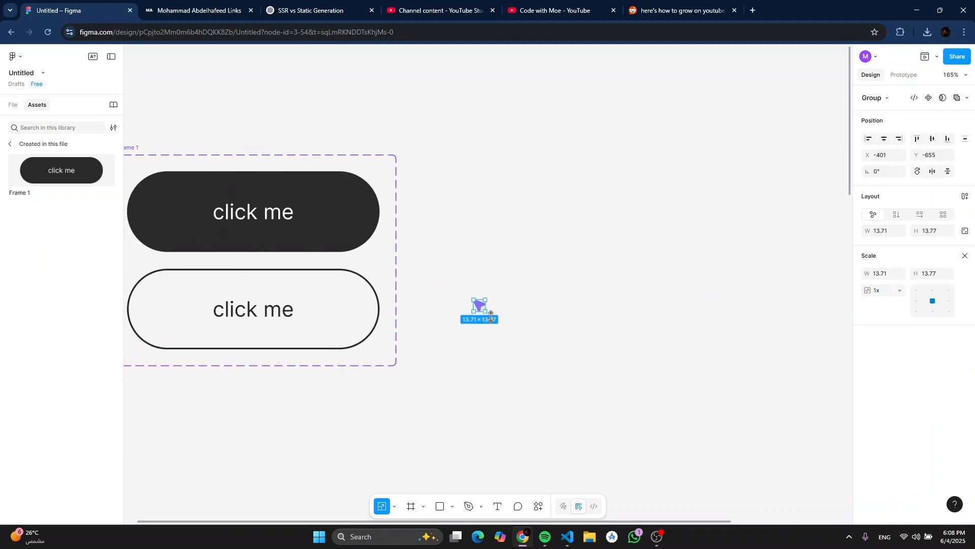
left_click_drag(487, 313, 519, 333)
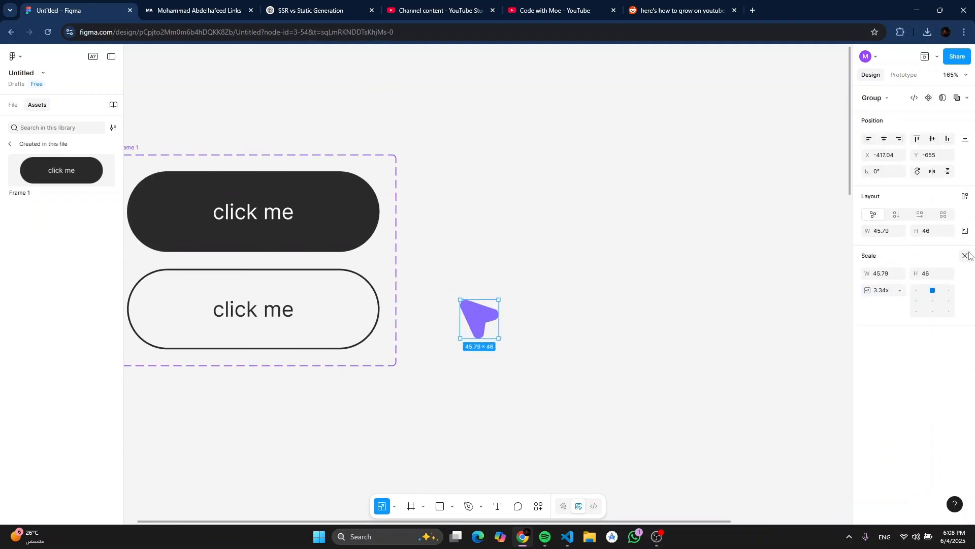
left_click(965, 255)
scroll(589, 290, "left", 3)
left_click_drag(615, 305, 464, 197)
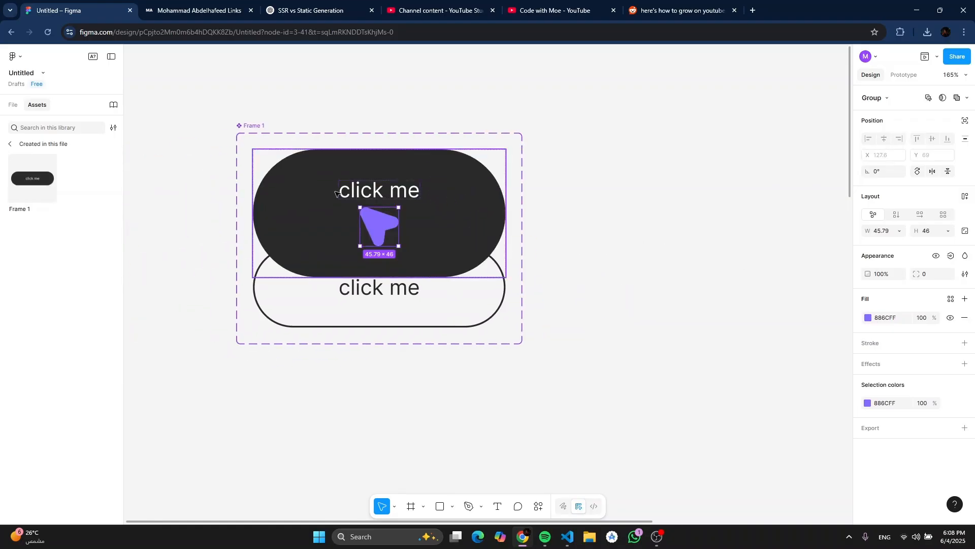
Step: Set the default variant's auto layout to horizontal and shrink its arrow icon to about 22 × 22
left_click(299, 174)
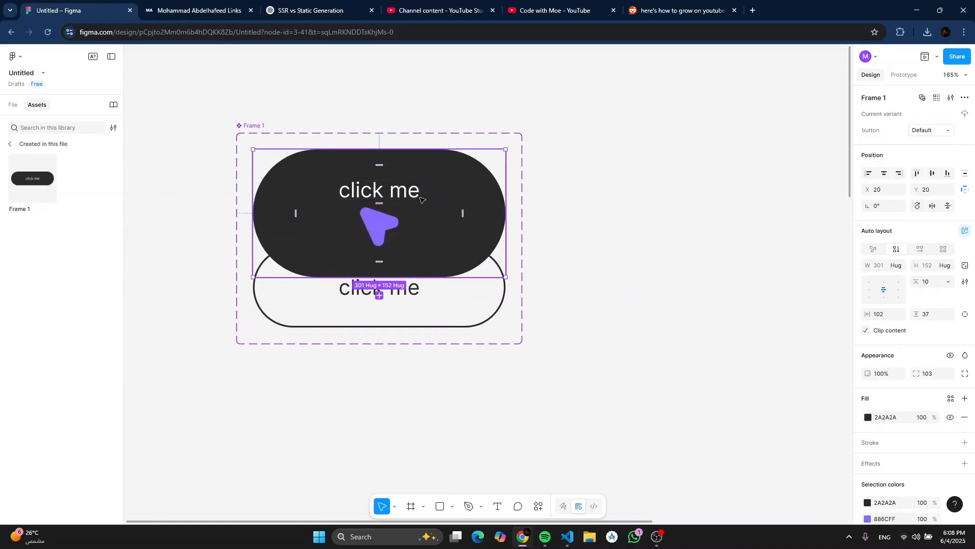
left_click(920, 249)
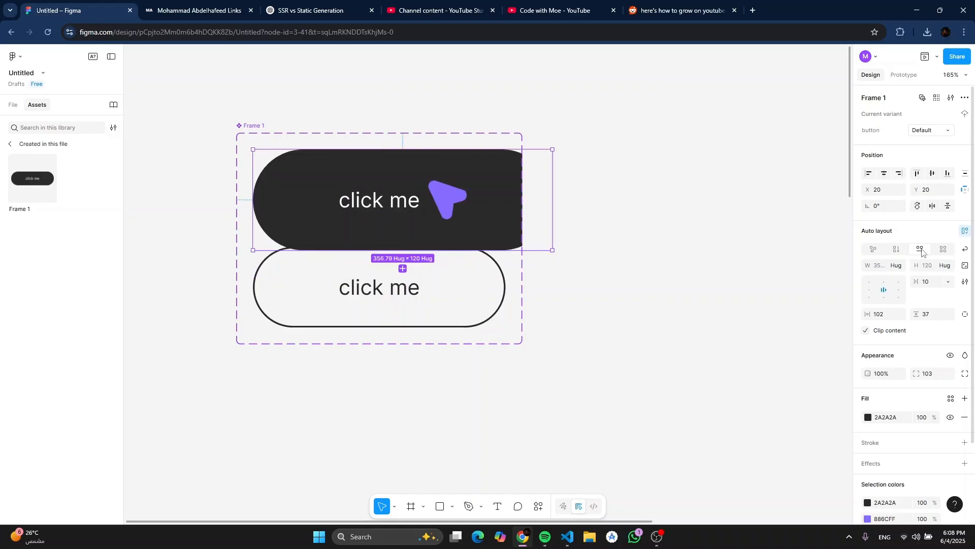
double_click(447, 201)
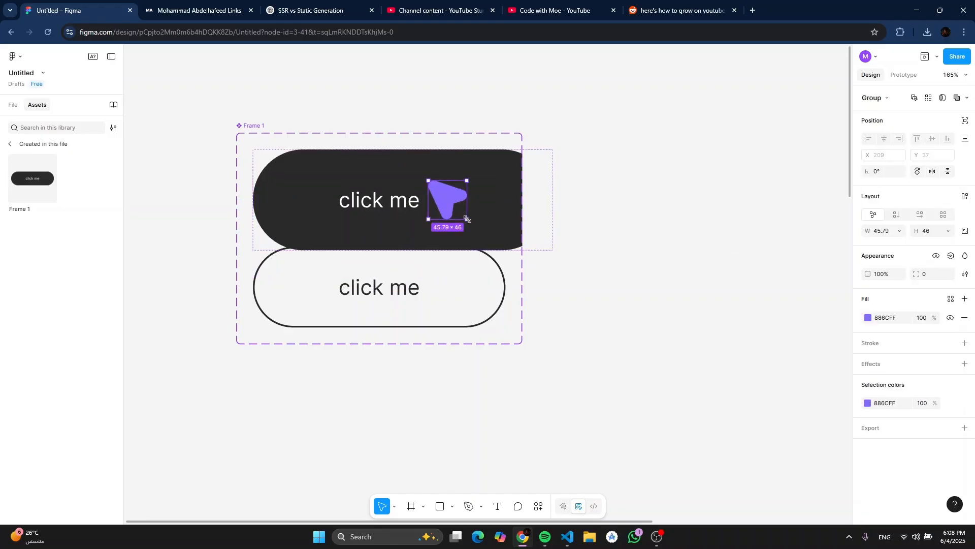
left_click_drag(467, 219, 453, 208)
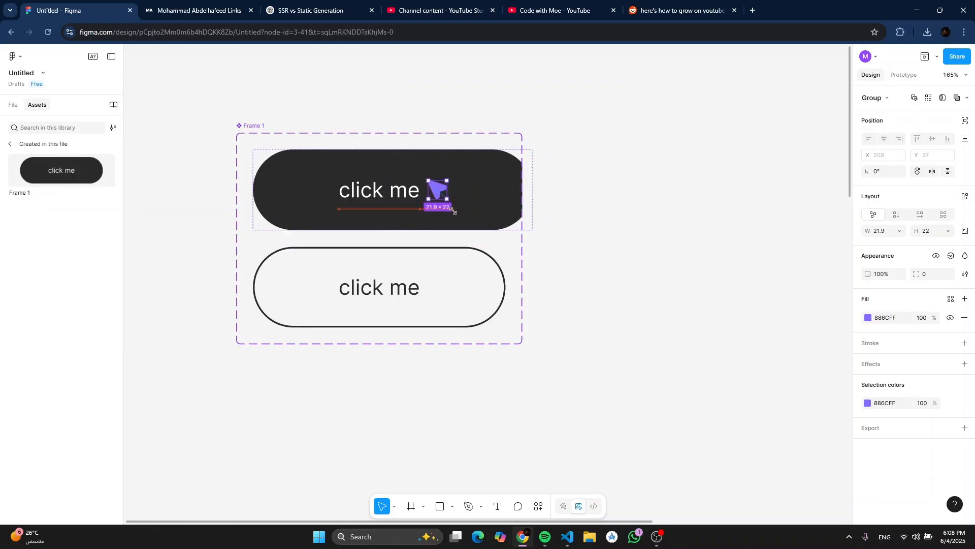
Step: Widen the component set's frame on its right side until the default variant fits inside
left_click(283, 131)
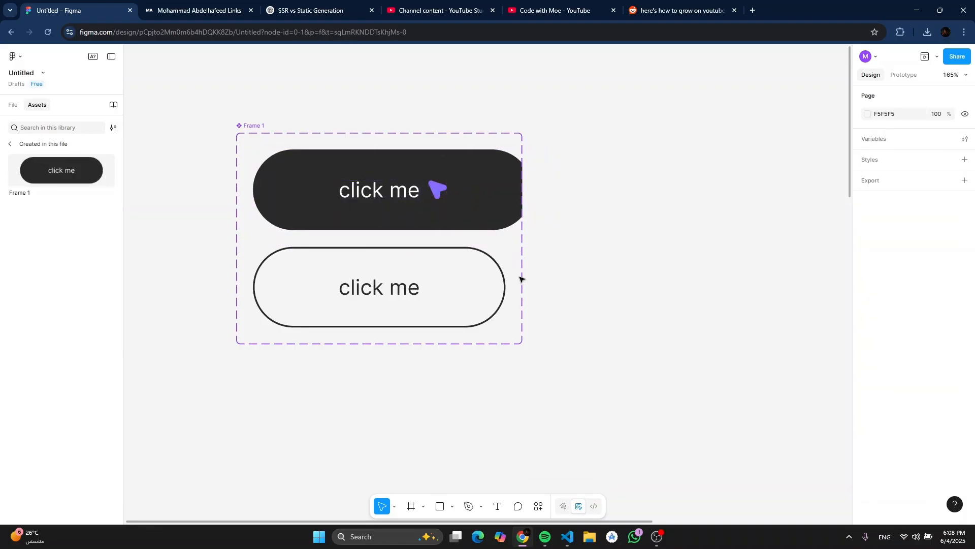
left_click(240, 126)
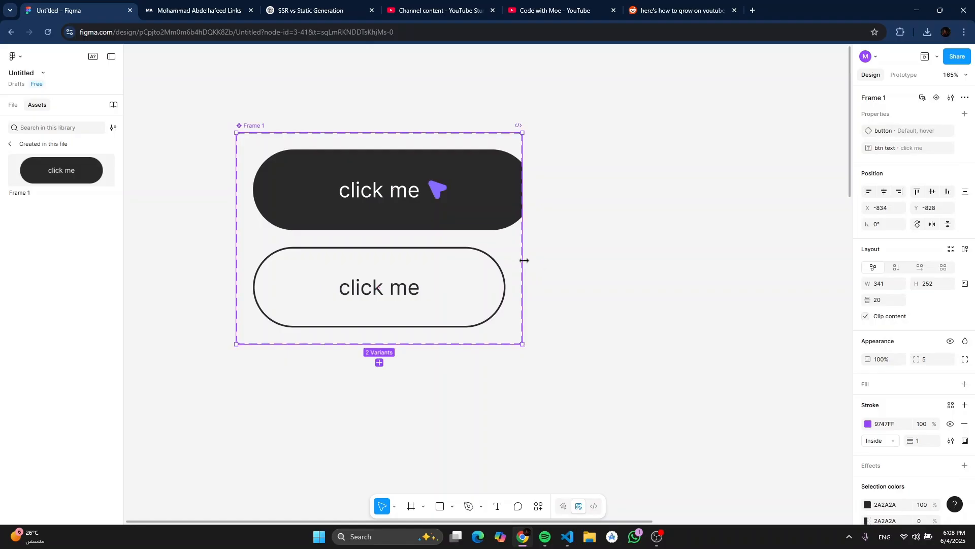
left_click_drag(528, 261, 597, 264)
Step: Set the horizontal padding of both button variants to 50
left_click(460, 200)
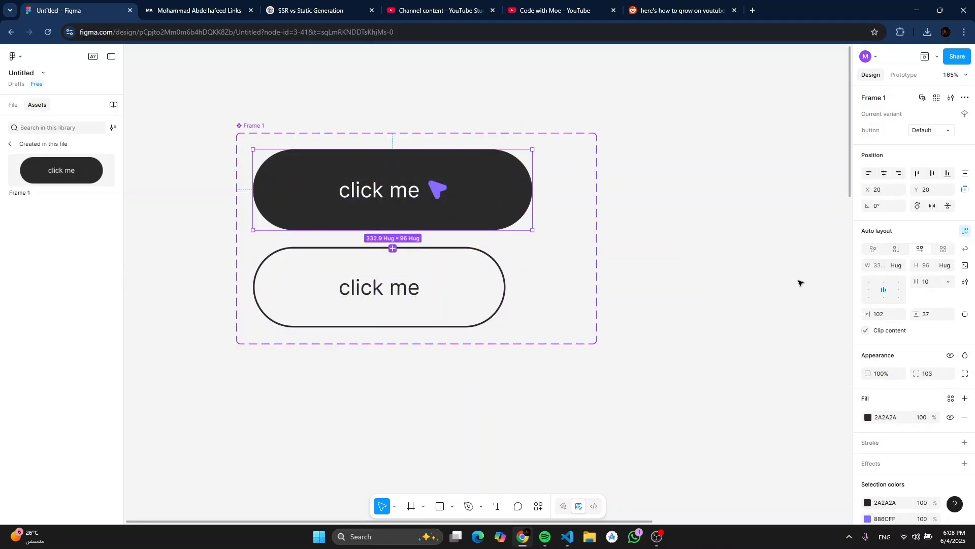
left_click(465, 281, "shift")
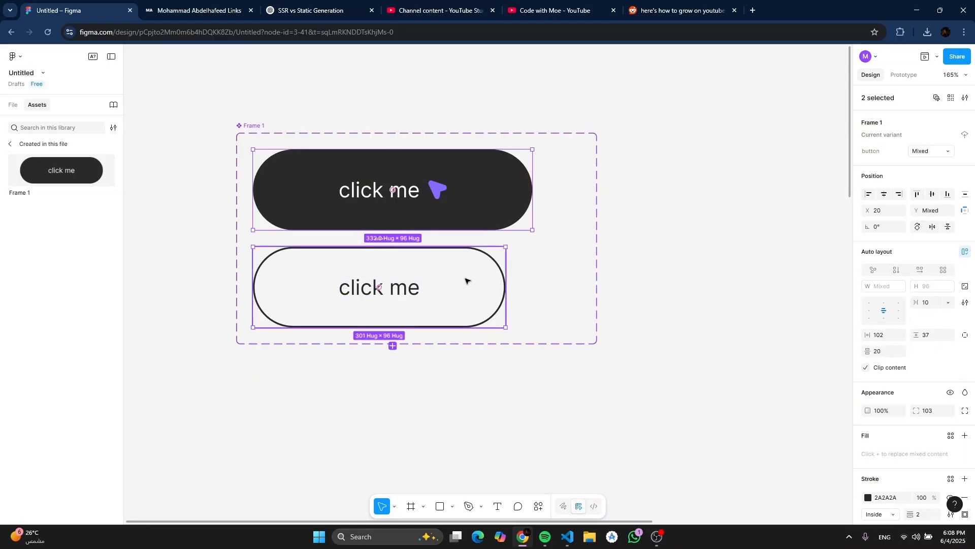
left_click(882, 338)
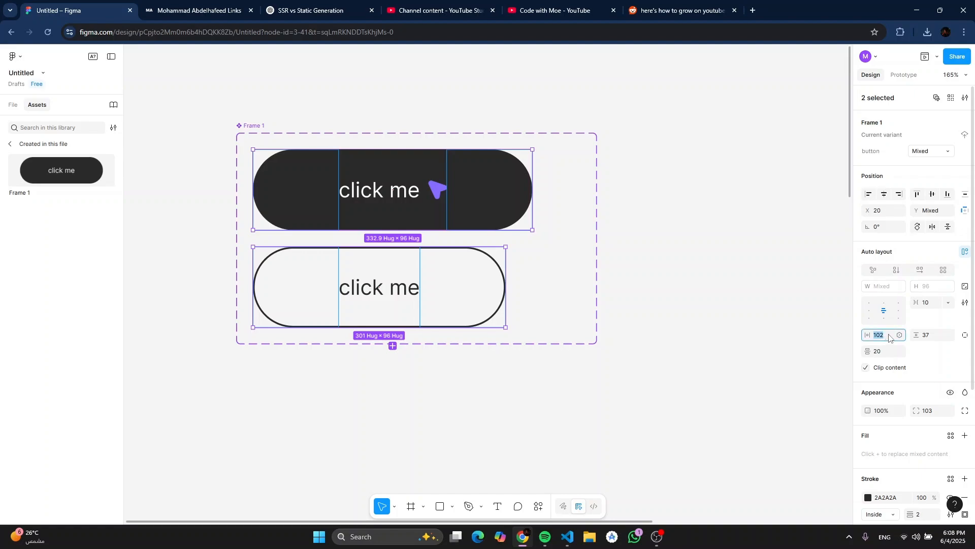
key("Return")
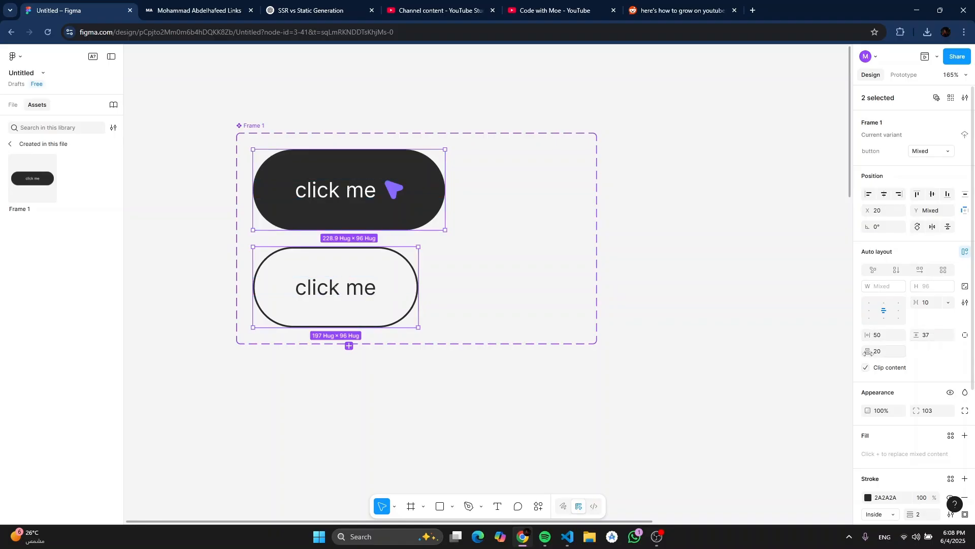
Step: Set the spacing between items in both button variants to 60
left_click_drag(867, 352, 877, 351)
key("ctrl+z")
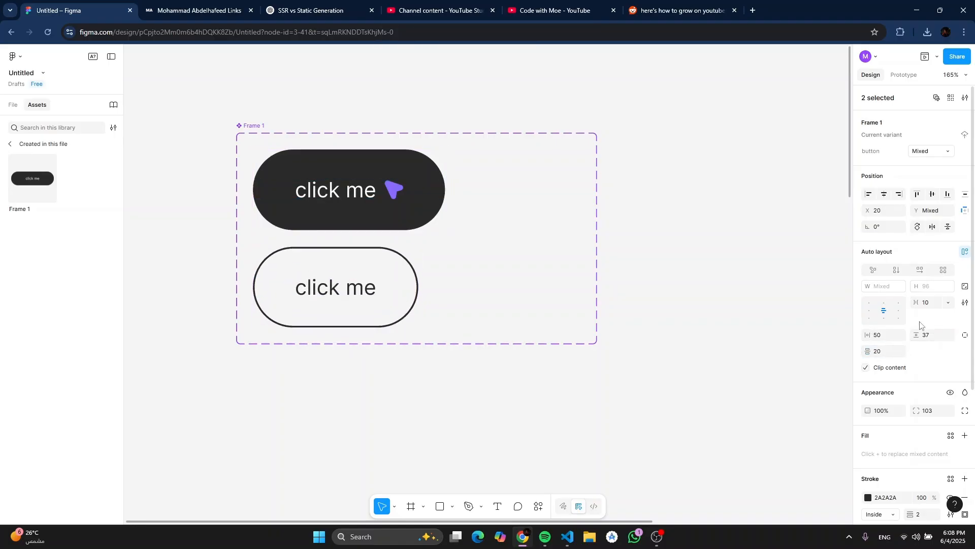
left_click_drag(917, 302, 968, 300)
left_click(724, 289)
scroll(714, 296, "down", 3)
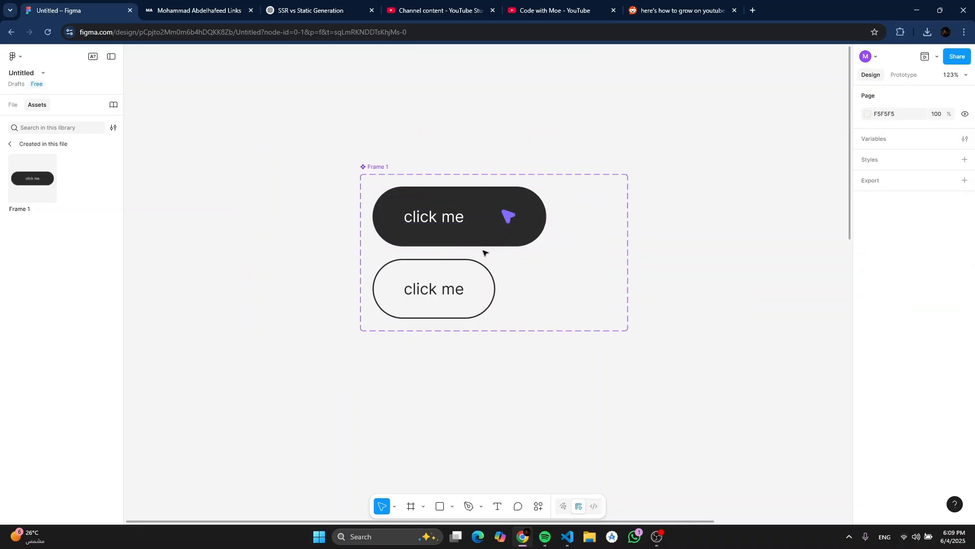
Step: Scale the default variant's arrow icon proportionally to about 36 × 36
left_click(454, 207)
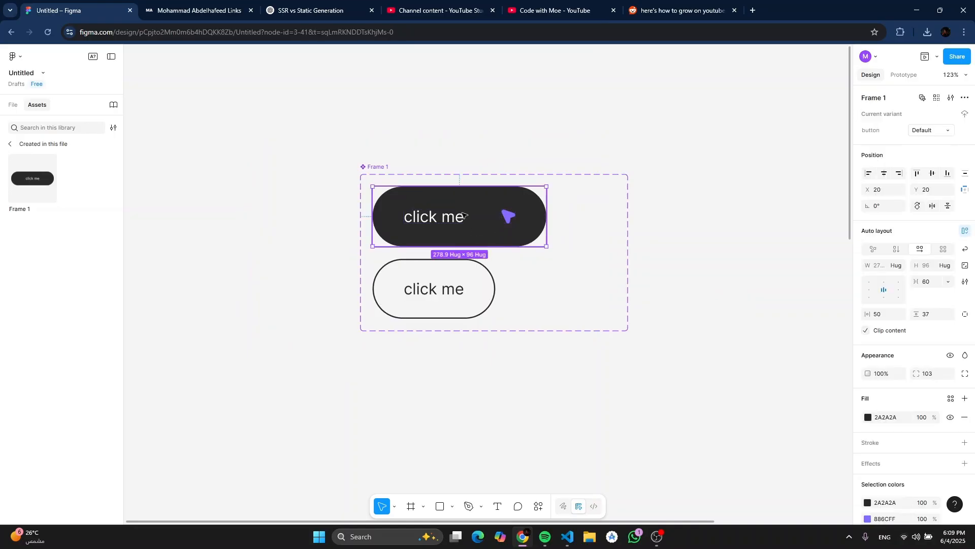
scroll(503, 226, "up", 3)
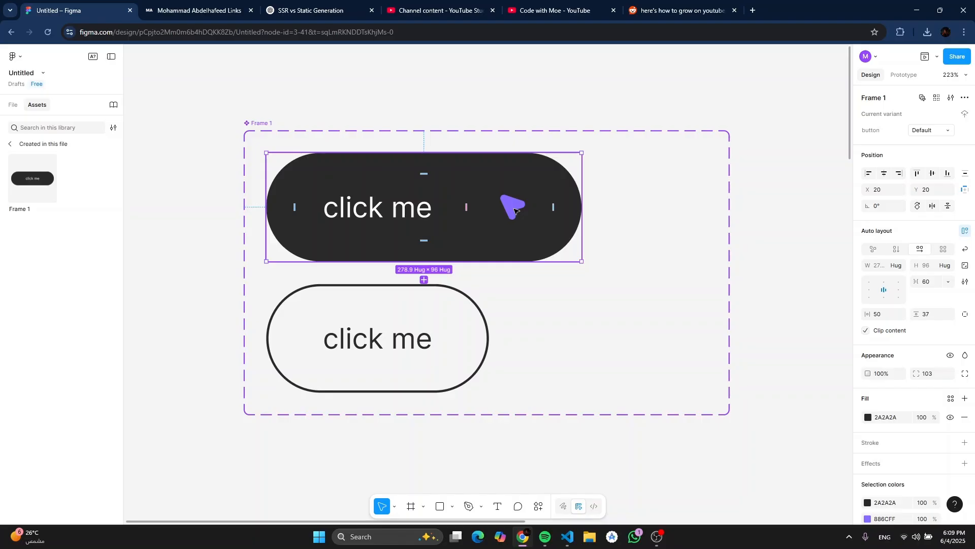
left_click(514, 210)
key("k")
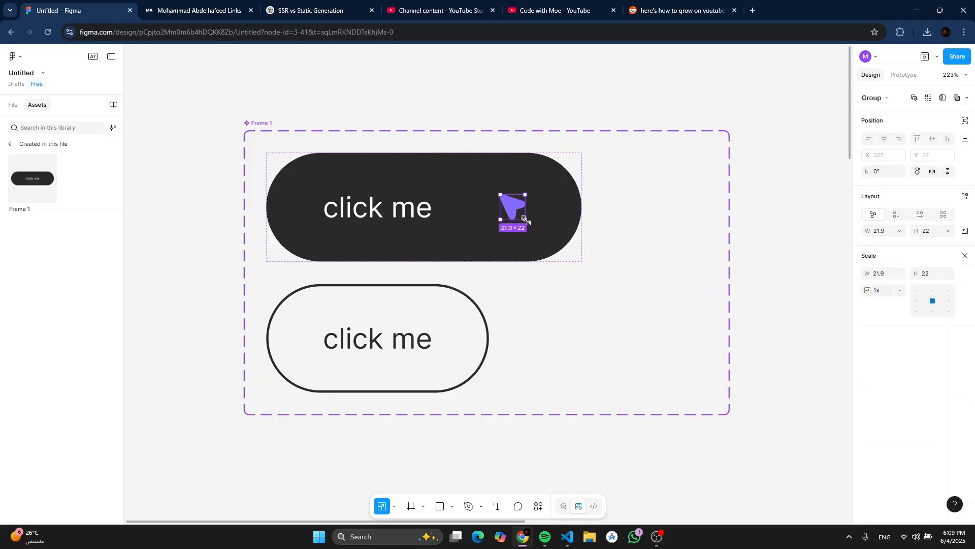
left_click_drag(525, 219, 541, 235)
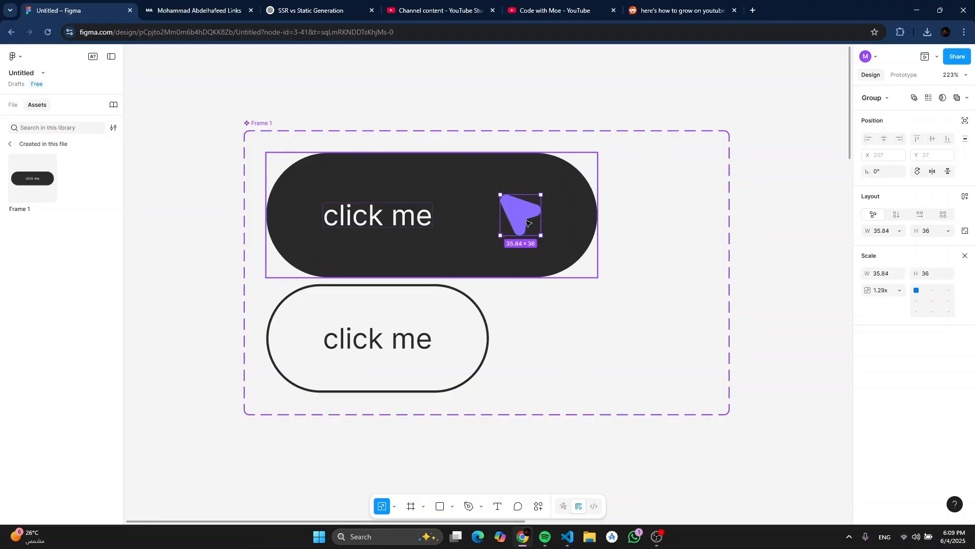
Step: Delete the outlined button variant beneath the default one
left_click(475, 222)
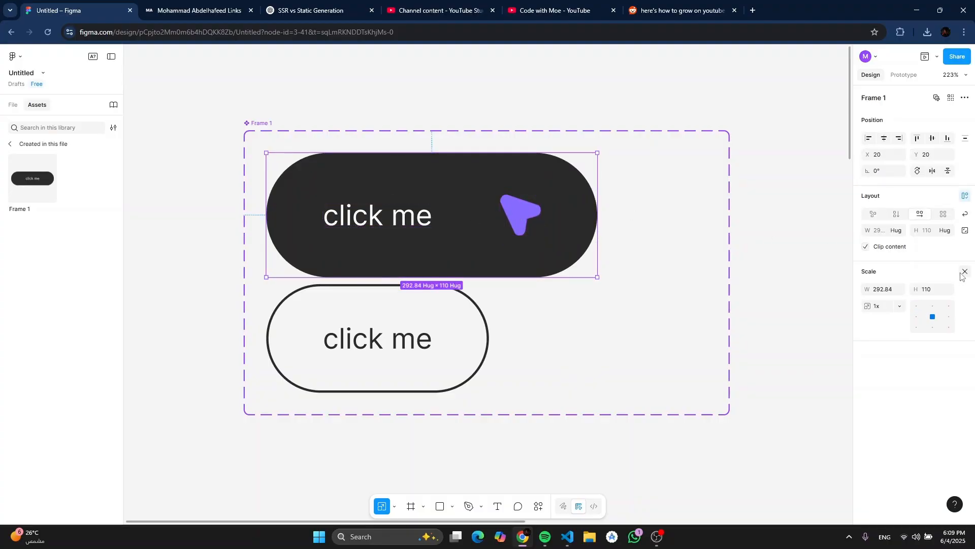
left_click(437, 310, "shift")
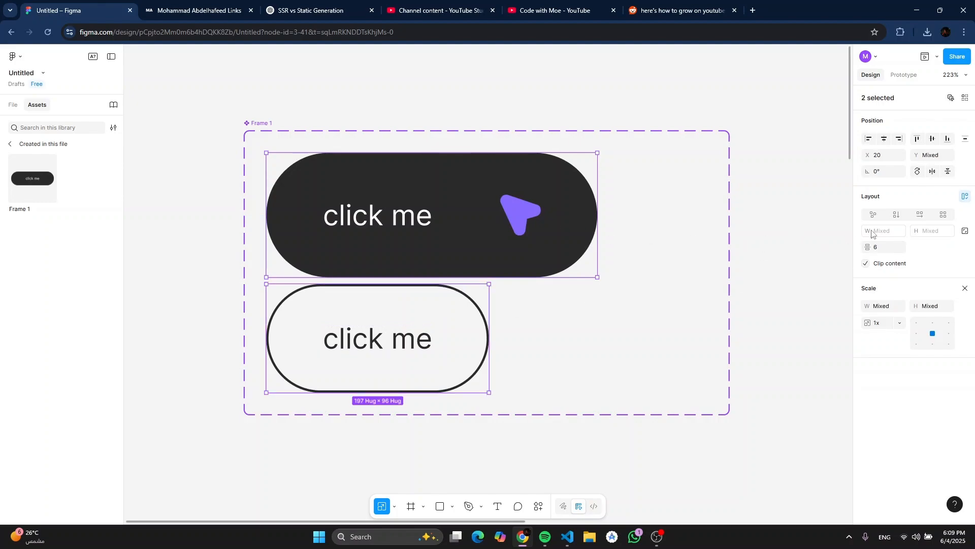
left_click(831, 223)
scroll(811, 223, "down", 3)
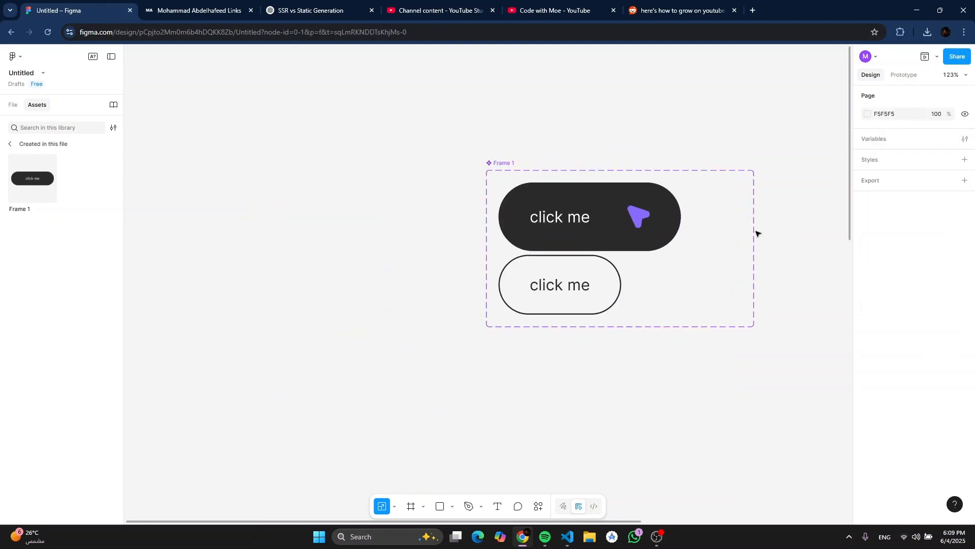
left_click(597, 286)
key("Delete")
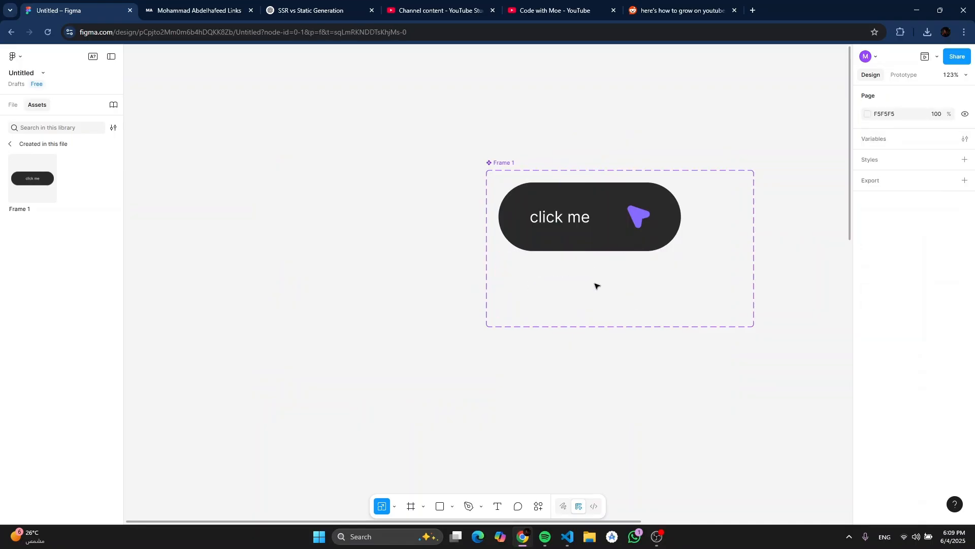
Step: Leave scaling mode and recolour the default variant's arrow icon to white, FFFFFF
left_click(608, 234)
scroll(488, 249, "right", 3)
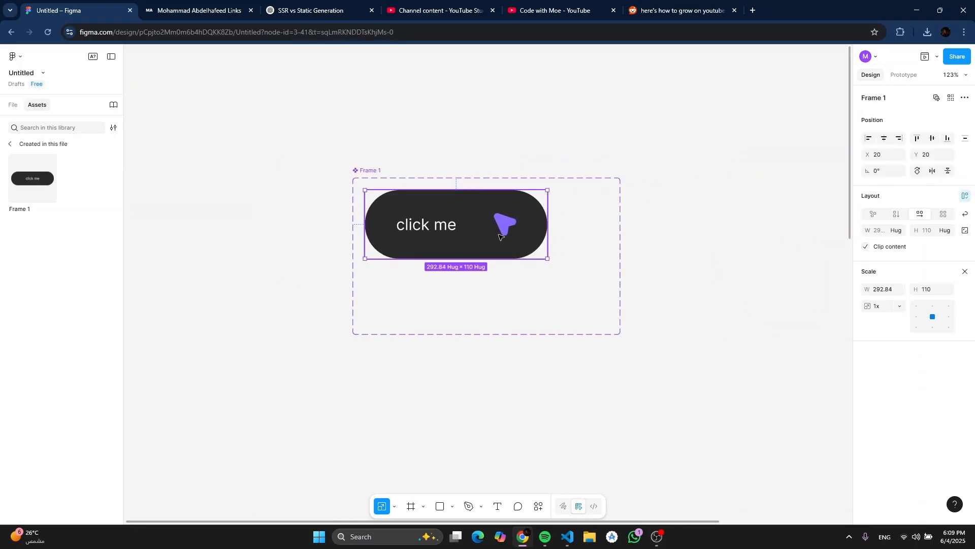
scroll(499, 236, "up", 3)
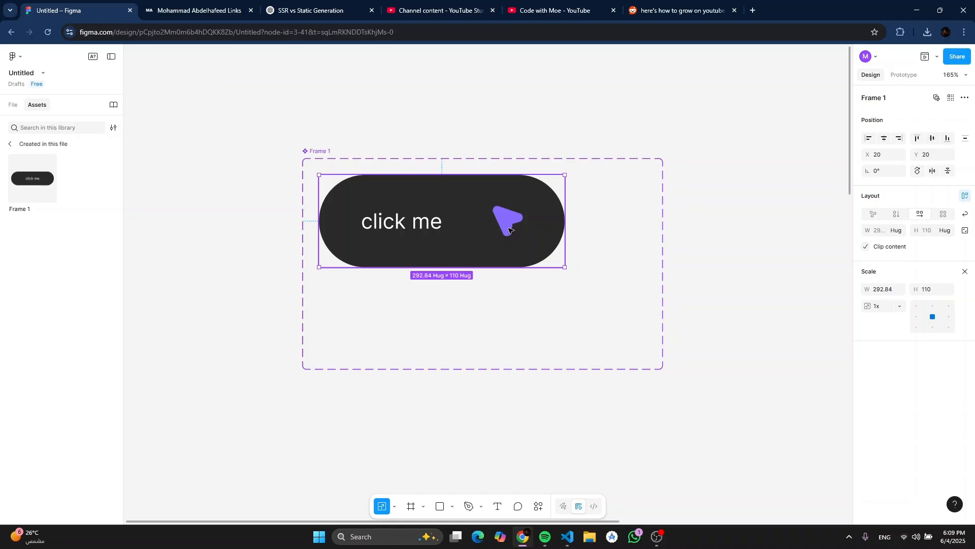
left_click(964, 272)
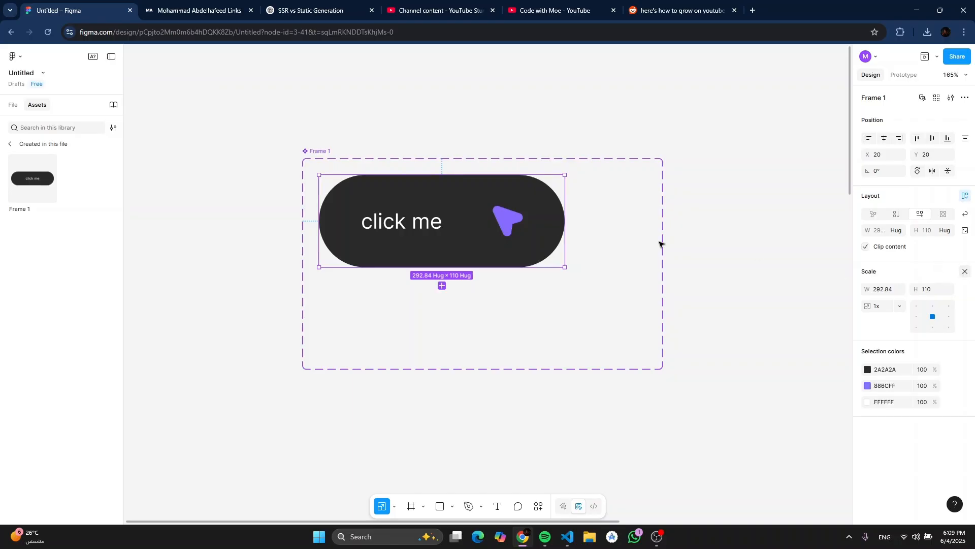
left_click(505, 220)
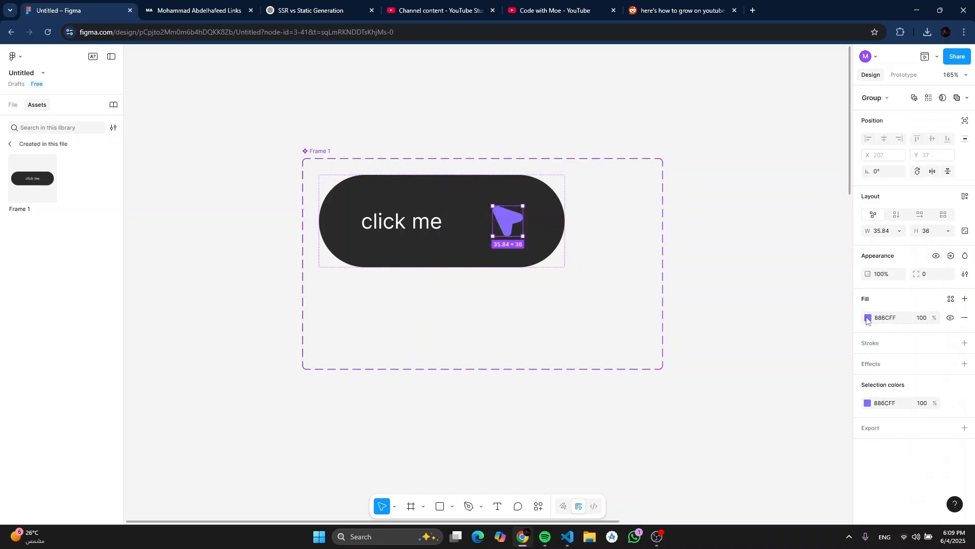
left_click(867, 318)
left_click_drag(813, 347, 693, 218)
left_click(694, 214)
scroll(694, 214, "down", 3)
scroll(470, 288, "up", 2)
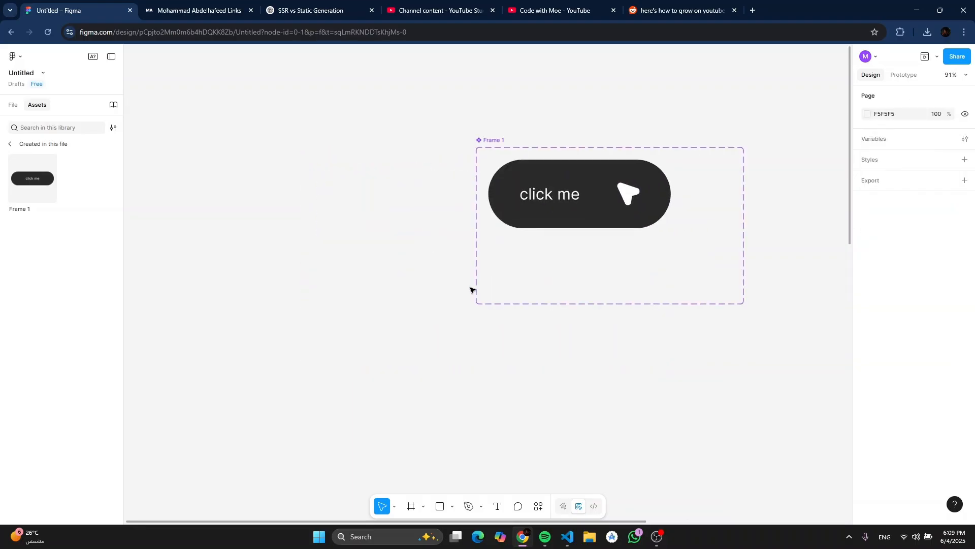
left_click(598, 214)
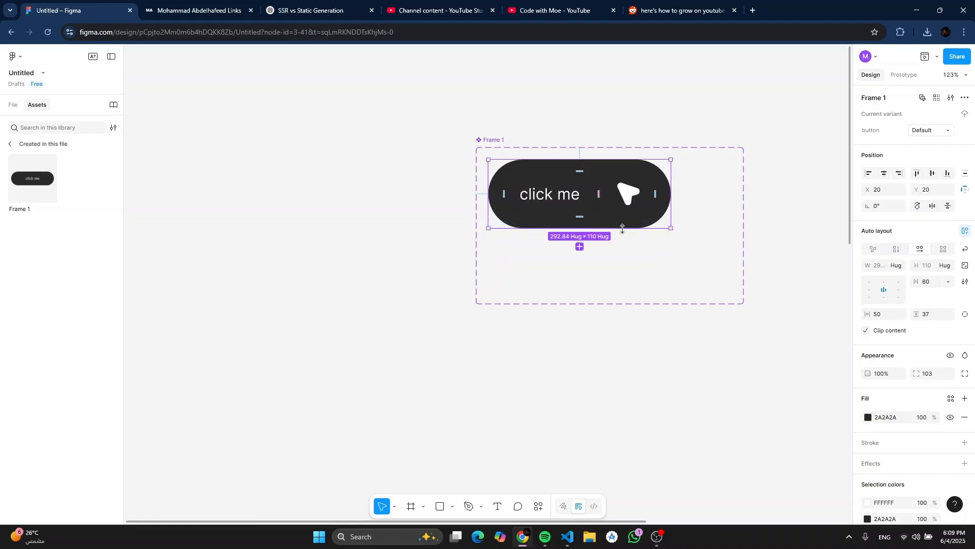
left_click(580, 248)
key("ctrl+z")
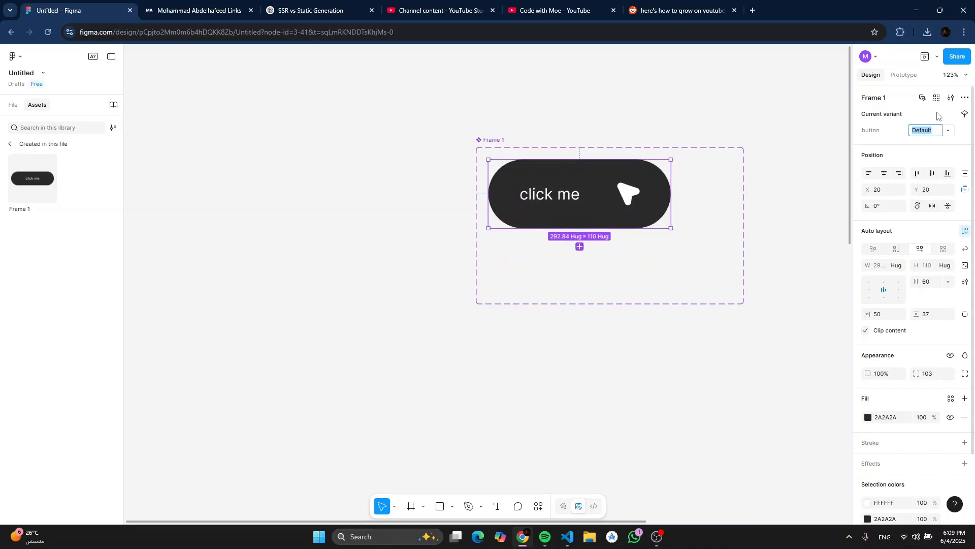
left_click(823, 163)
left_click(660, 194)
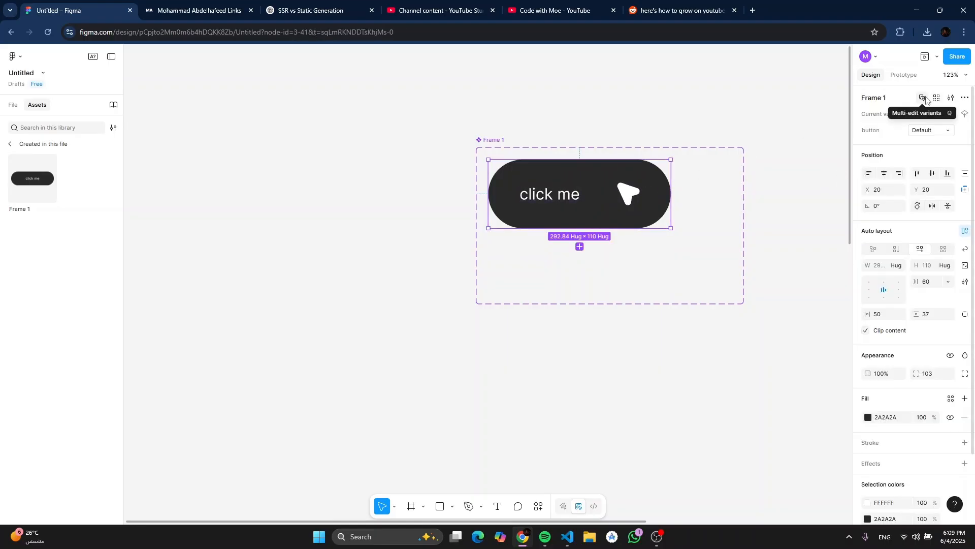
scroll(594, 126, "down", 5)
scroll(579, 187, "up", 3)
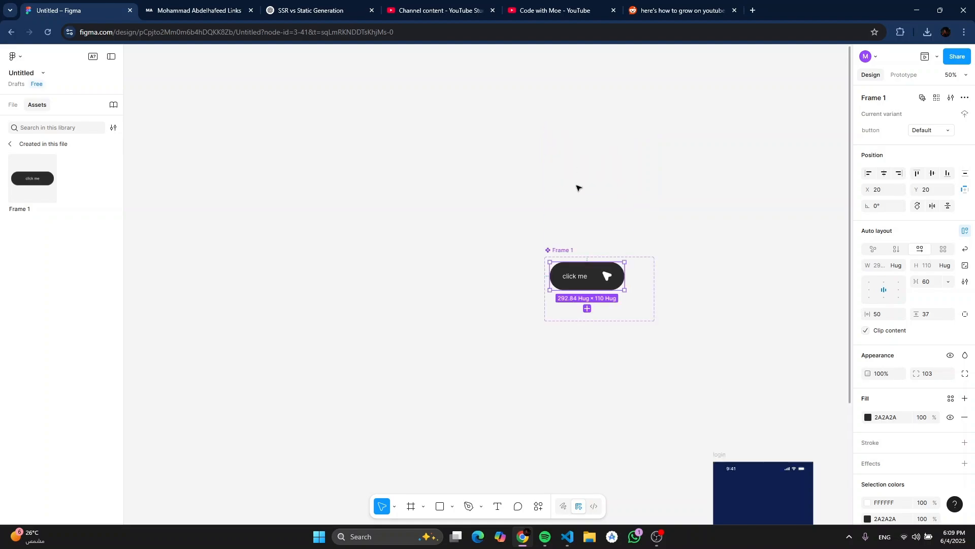
scroll(578, 190, "up", 3)
scroll(578, 190, "down", 3)
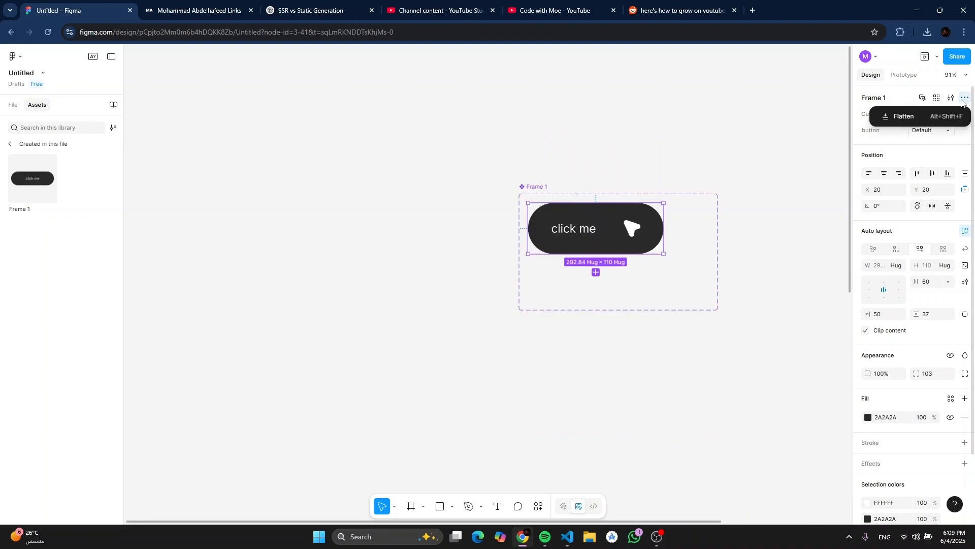
right_click(623, 221)
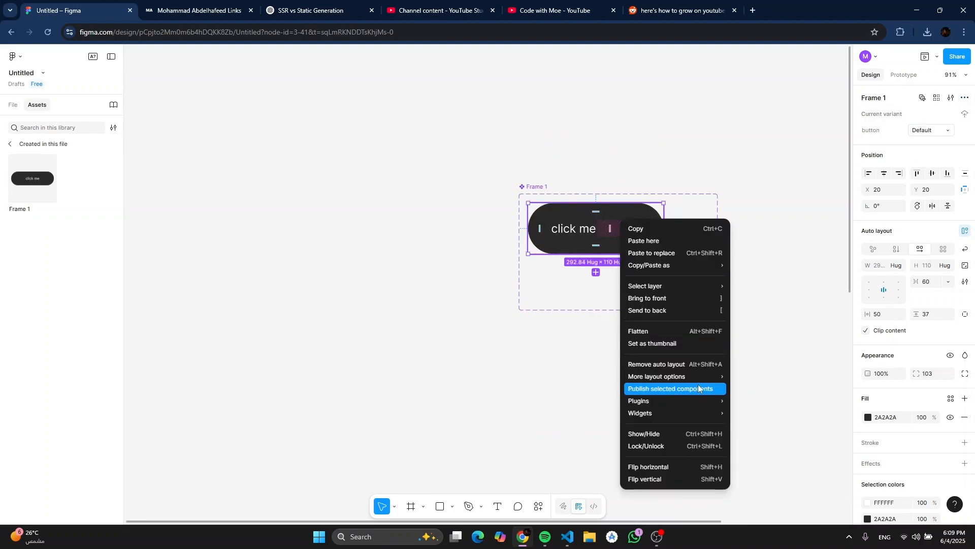
mouse_move(701, 382)
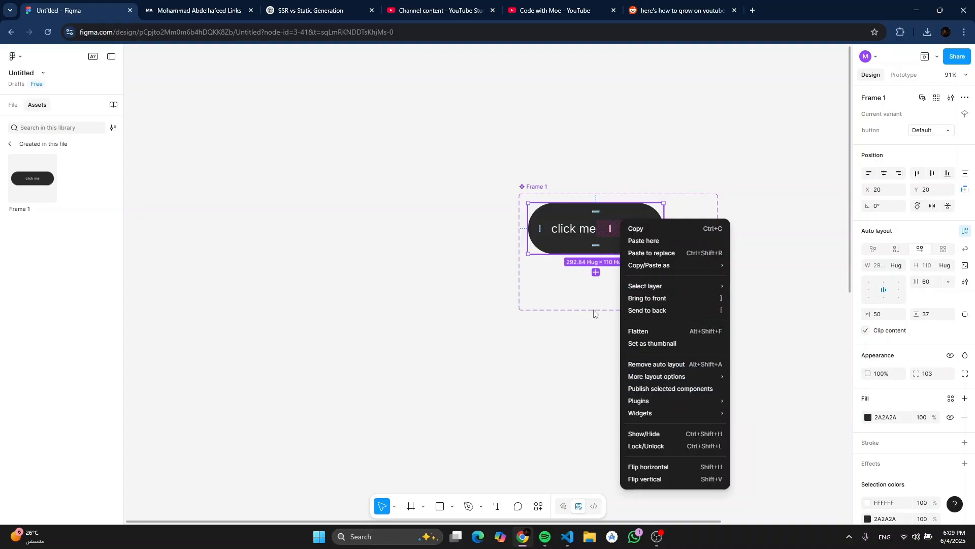
left_click(596, 276)
Step: Add a new variant below the default button and extend the component set's frame downward to leave room beneath it
left_click(596, 273)
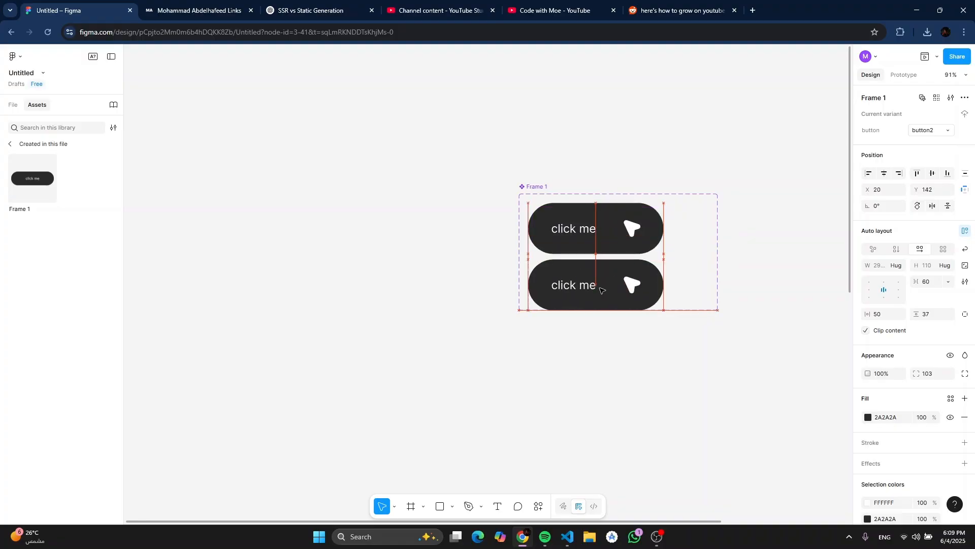
left_click(706, 305)
left_click_drag(716, 311, 713, 349)
Step: Rename the new second variant's button property value as hover
left_click(625, 287)
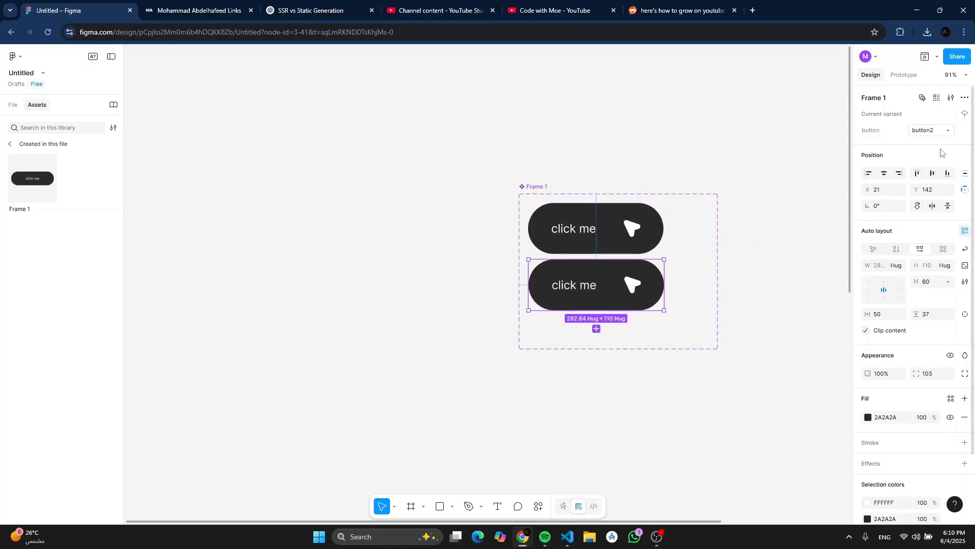
left_click(637, 224)
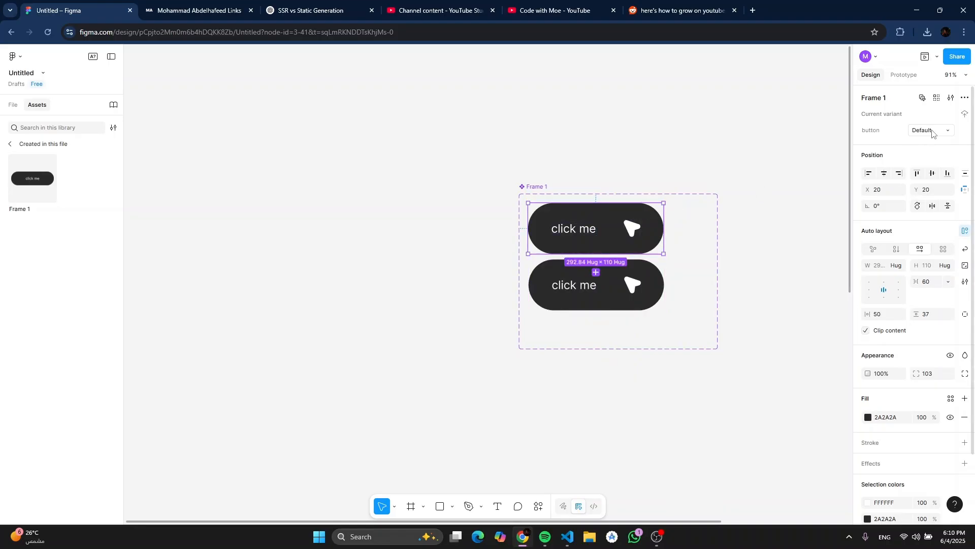
left_click(655, 282)
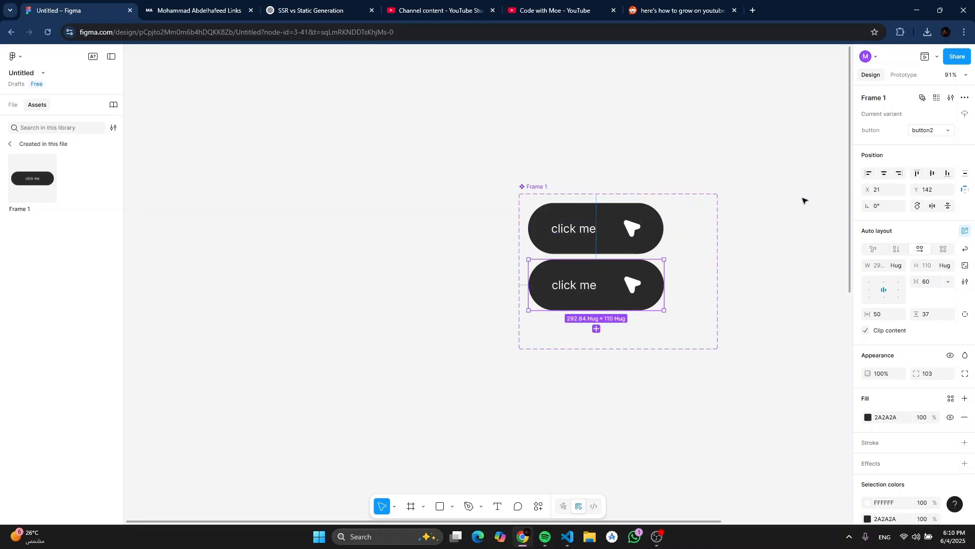
left_click(954, 133)
left_click(950, 133)
left_click(937, 132)
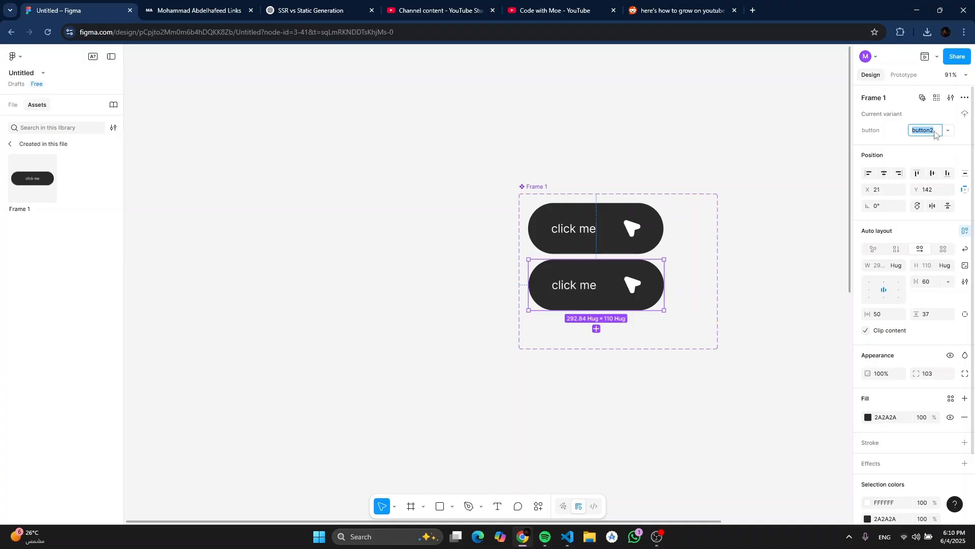
key("Return")
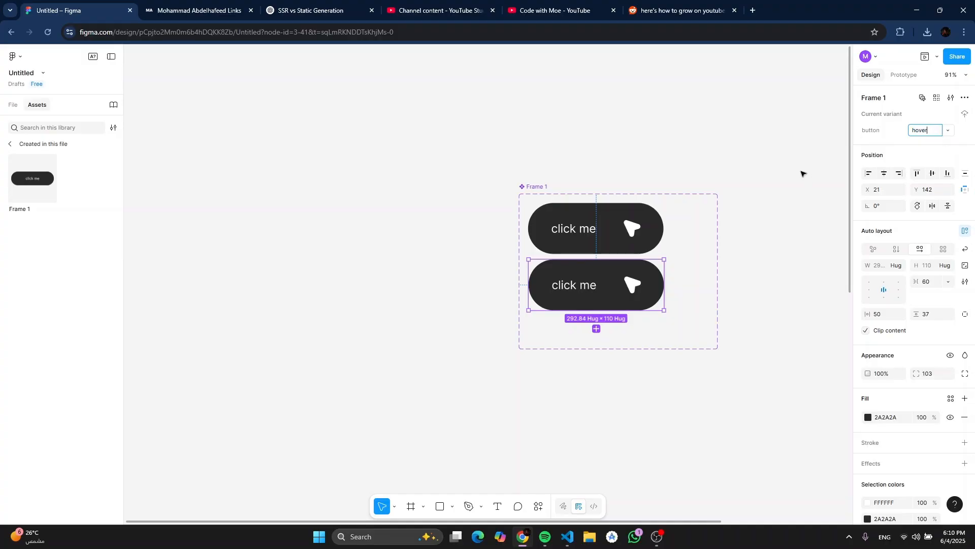
Step: Lower the hover variant's fill opacity to 12% and recolour its text and arrow to the default button's dark 2A2A2A
left_click(869, 418)
left_click(768, 446)
scroll(909, 386, "down", 3)
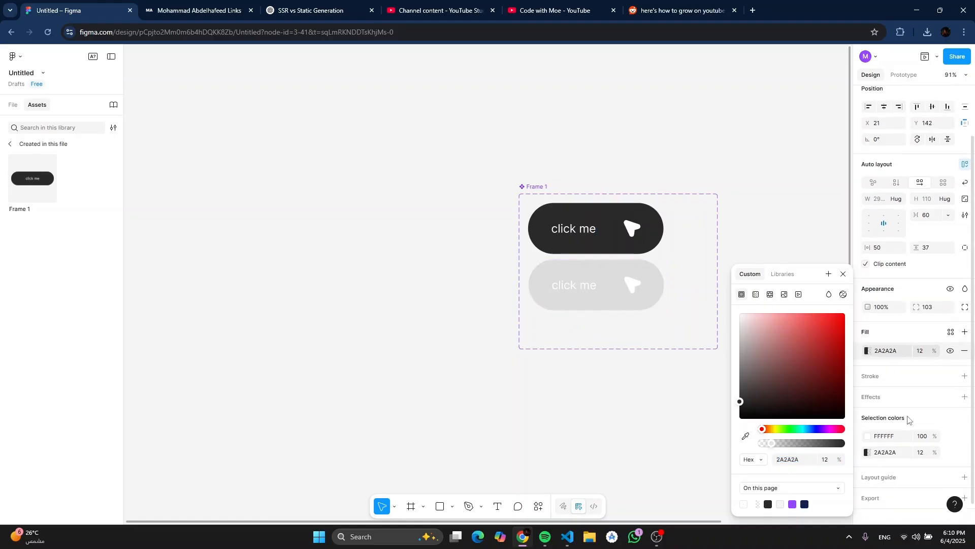
left_click(869, 426)
left_click(745, 435)
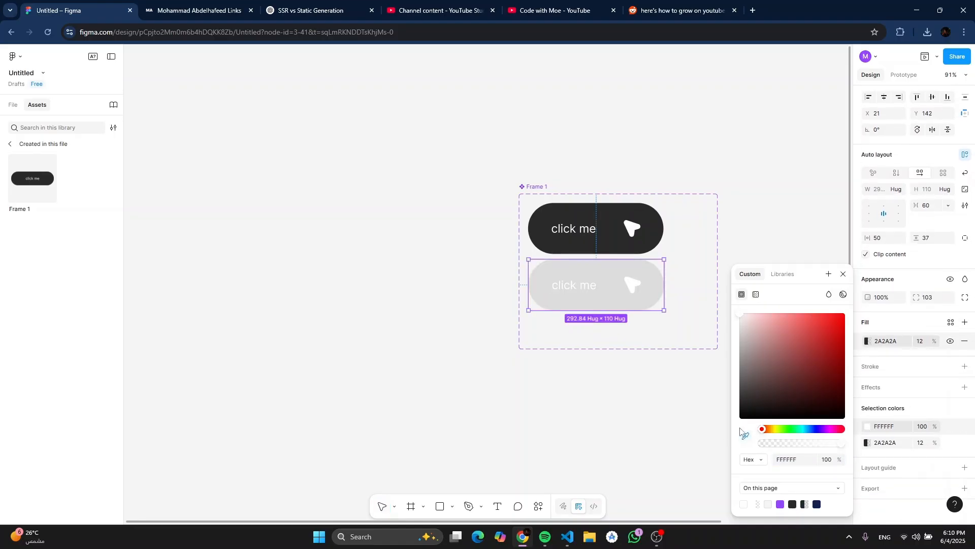
left_click(620, 232)
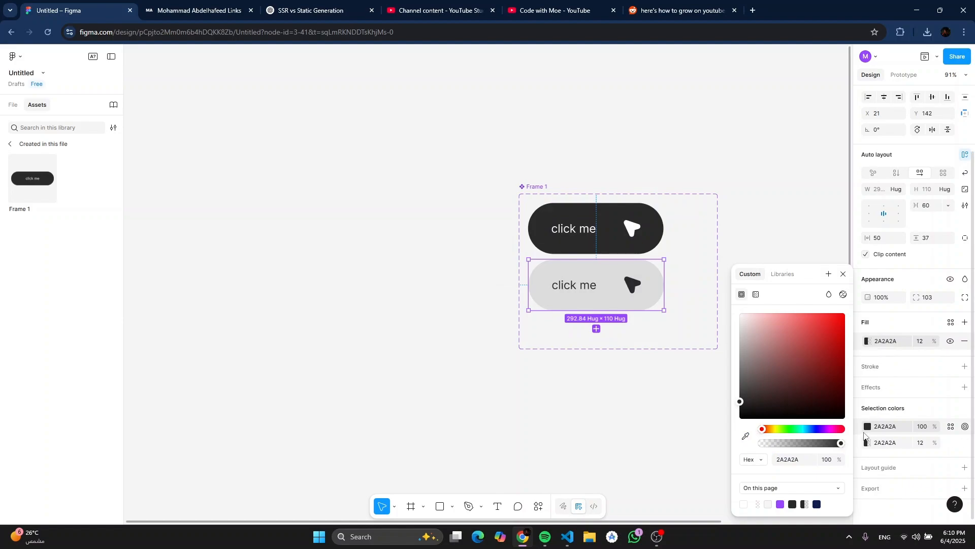
Step: Add an inside stroke of weight 2 to the hover variant, coloured 2A2A2A sampled from the default button
left_click(965, 366)
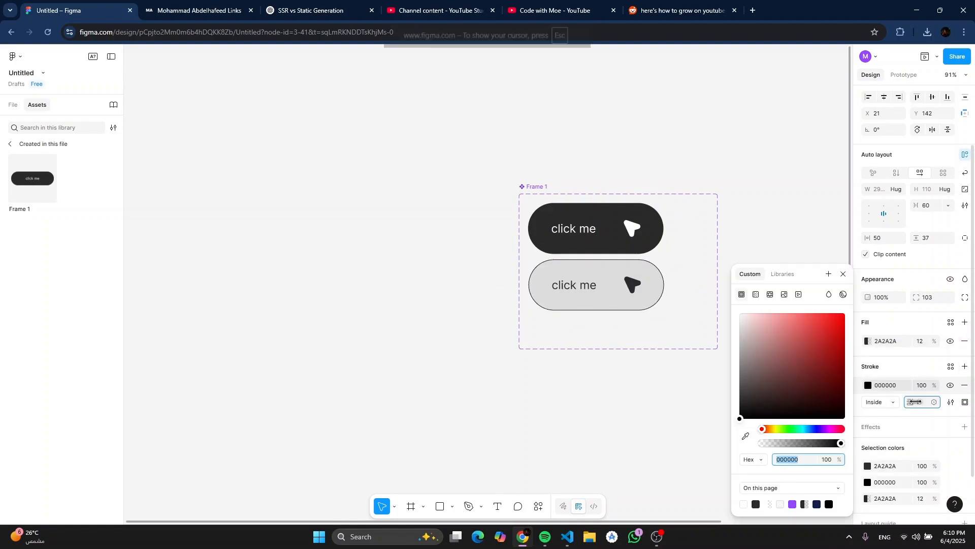
left_click(918, 402)
key("Return")
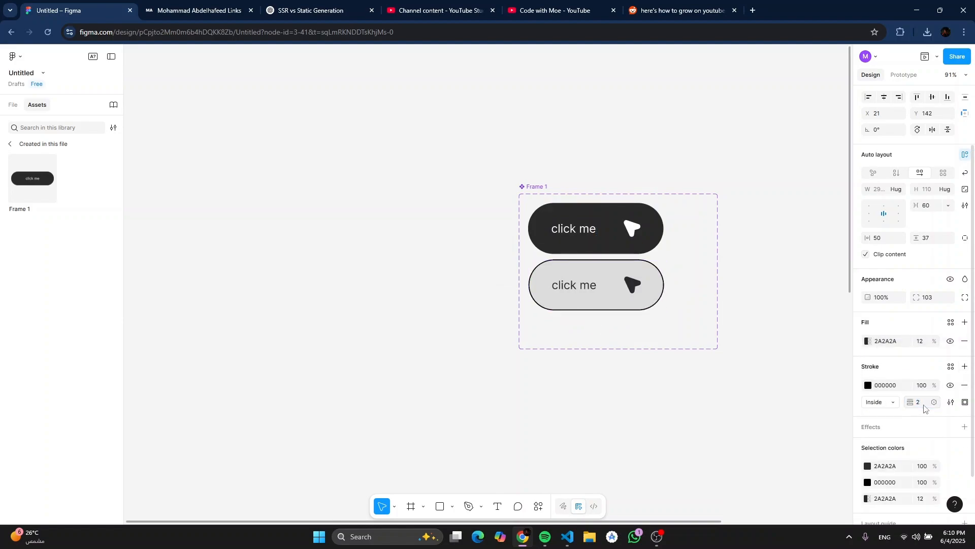
left_click(869, 386)
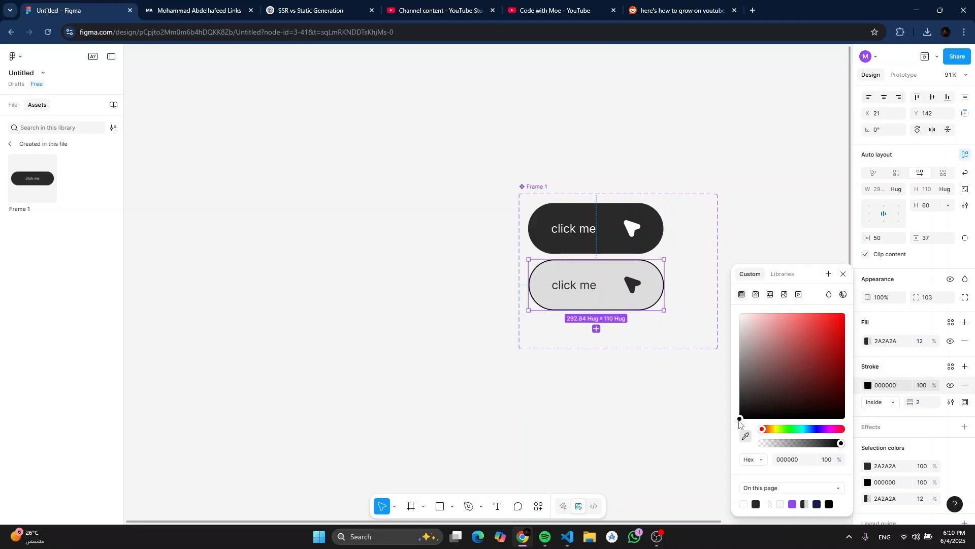
left_click(746, 436)
left_click(659, 233)
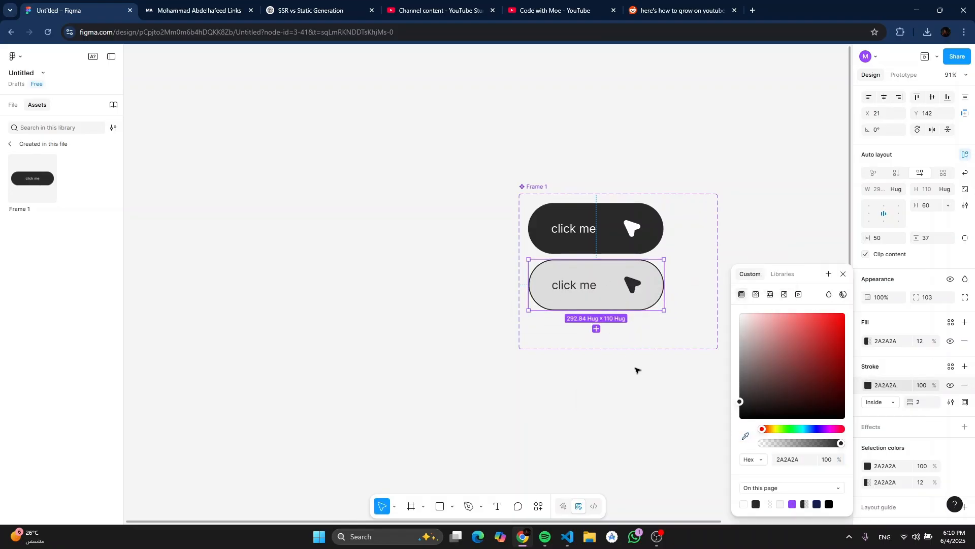
Step: Remove the 12% fill from the hover variant of the button
left_click(637, 370)
left_click(620, 304)
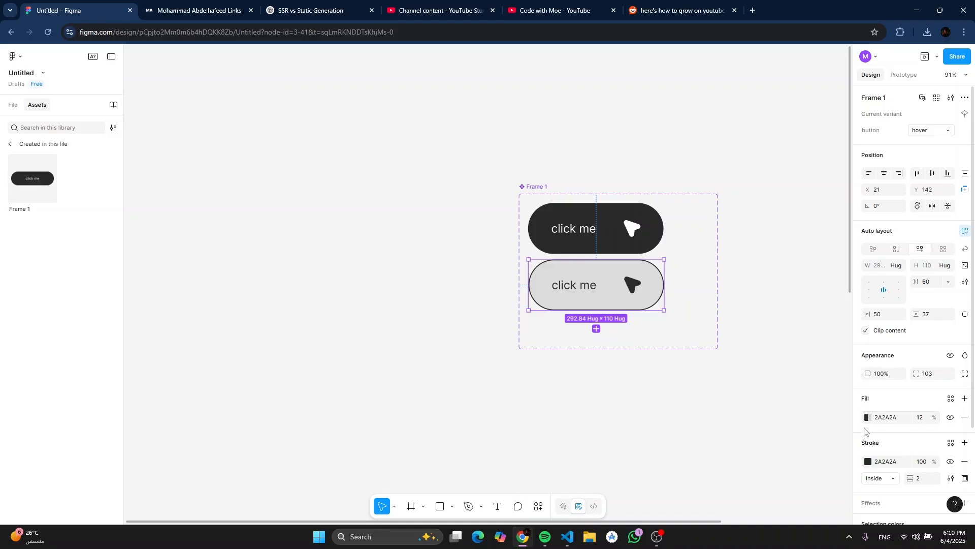
scroll(865, 431, "down", 3)
left_click(618, 306)
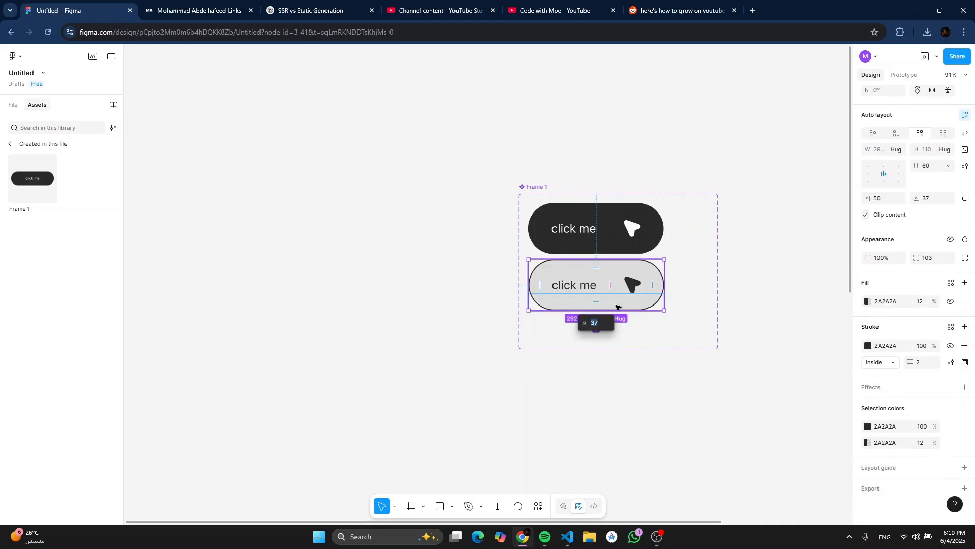
left_click(742, 309)
left_click(623, 298)
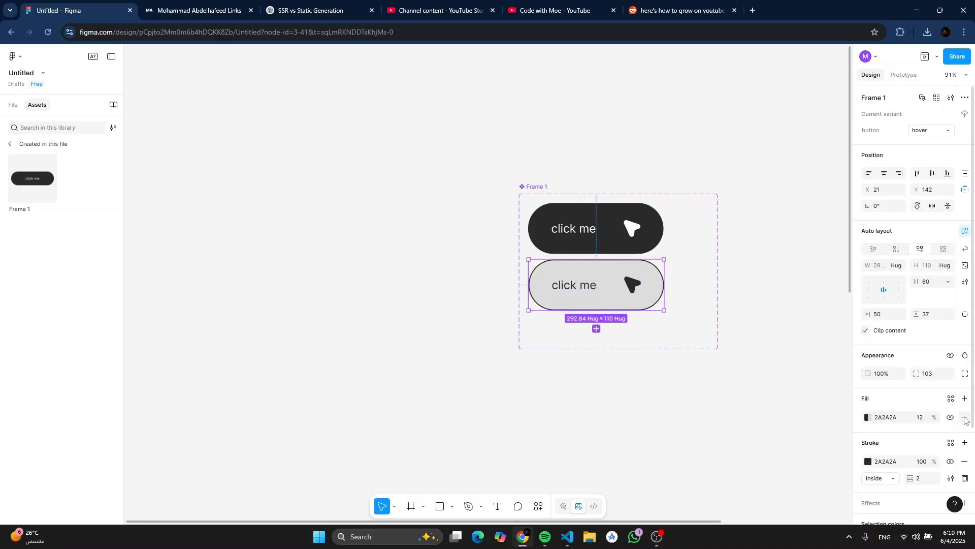
left_click(964, 417)
left_click(791, 303)
scroll(711, 301, "right", 3)
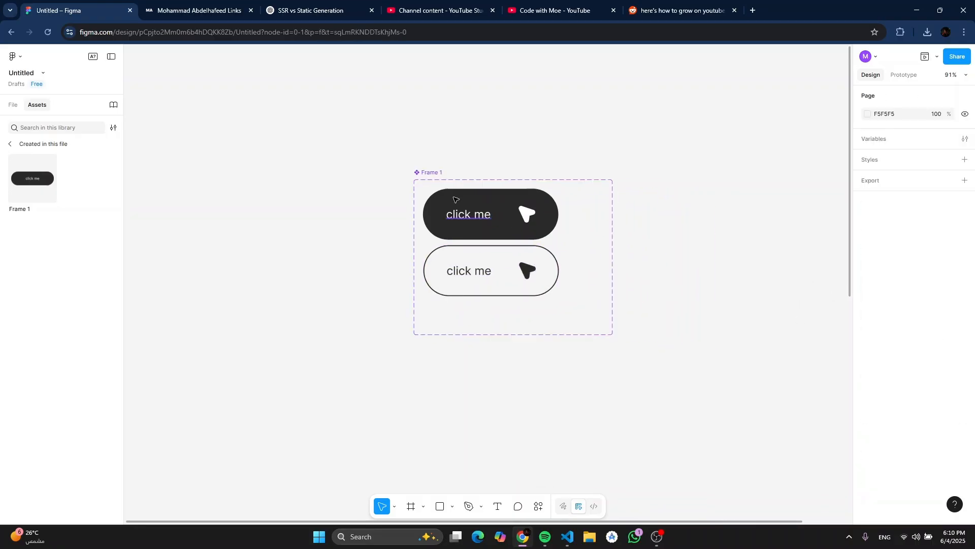
Step: Select the matching label text in the default and hover variants and check its linked text property
left_click(495, 269)
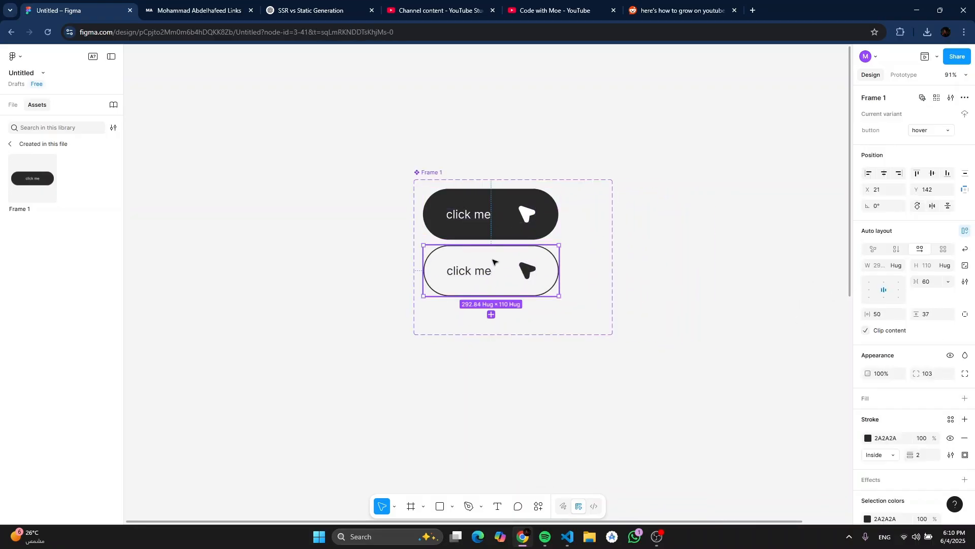
left_click(500, 224)
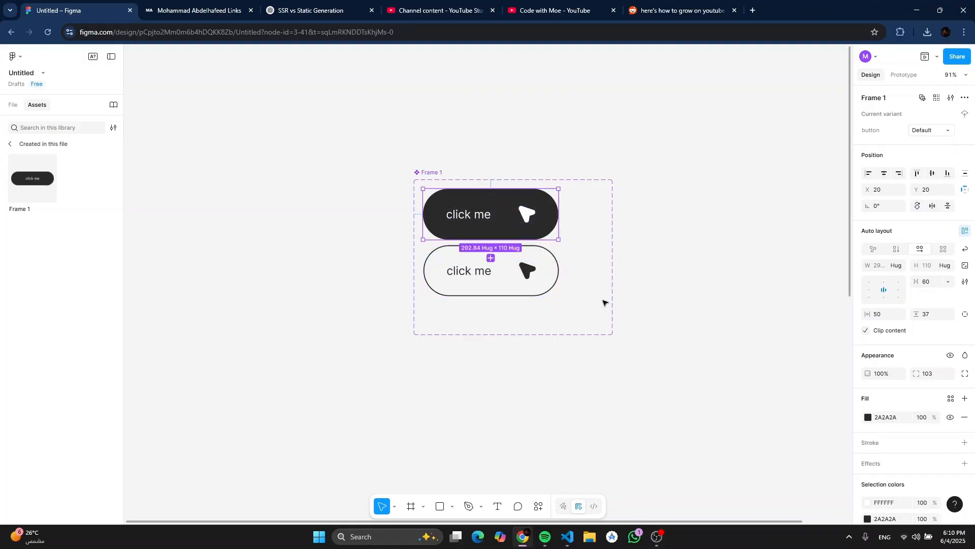
scroll(497, 289, "up", 3, "ctrl")
double_click(474, 188)
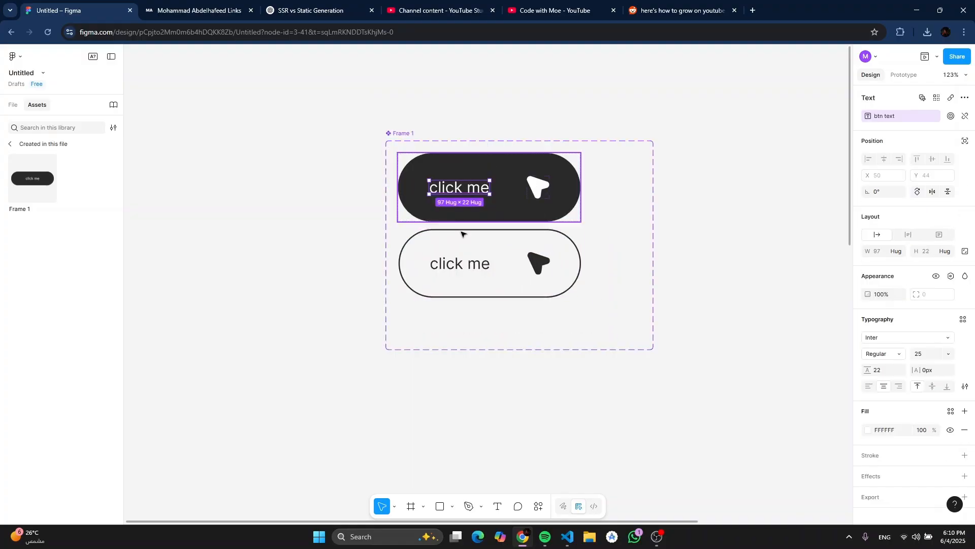
key("ctrl+alt+a")
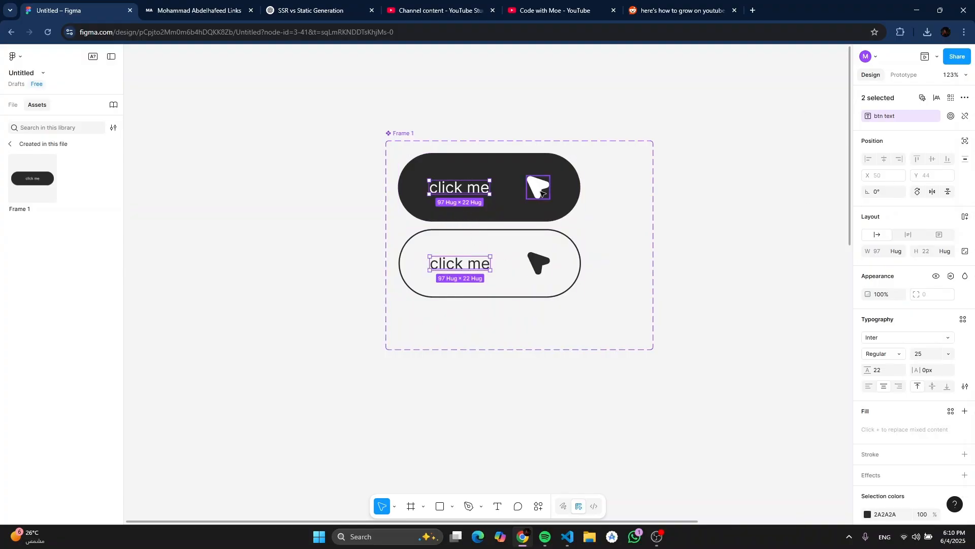
Step: Link the visibility of both variants' arrow icons to a new component property named Show icon with value True
left_click(537, 188)
key("ctrl+alt+a")
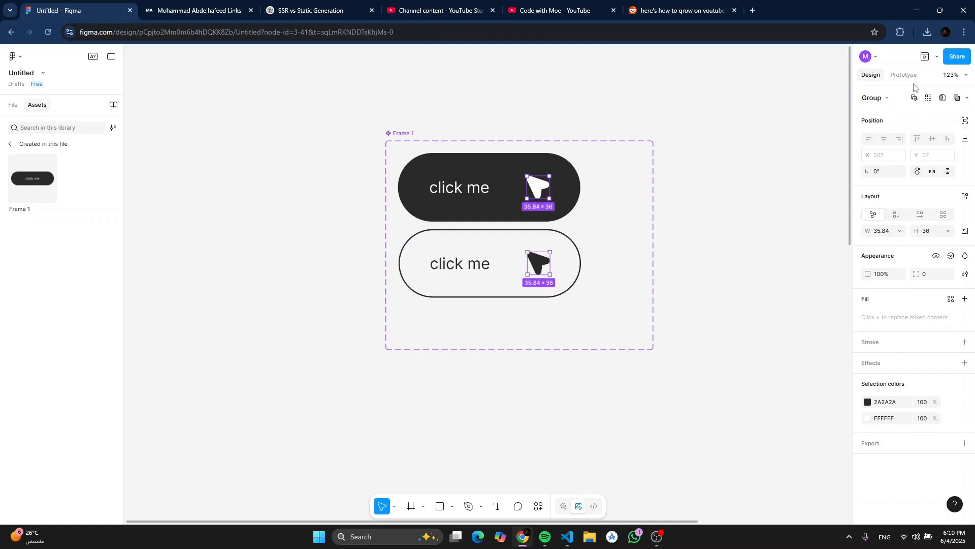
left_click(951, 256)
left_click(941, 295)
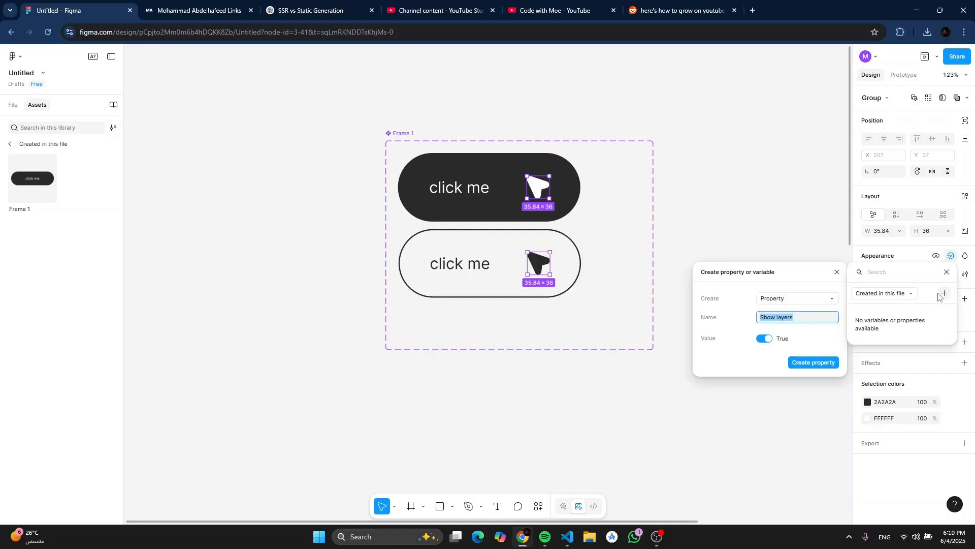
double_click(788, 320)
type("icon")
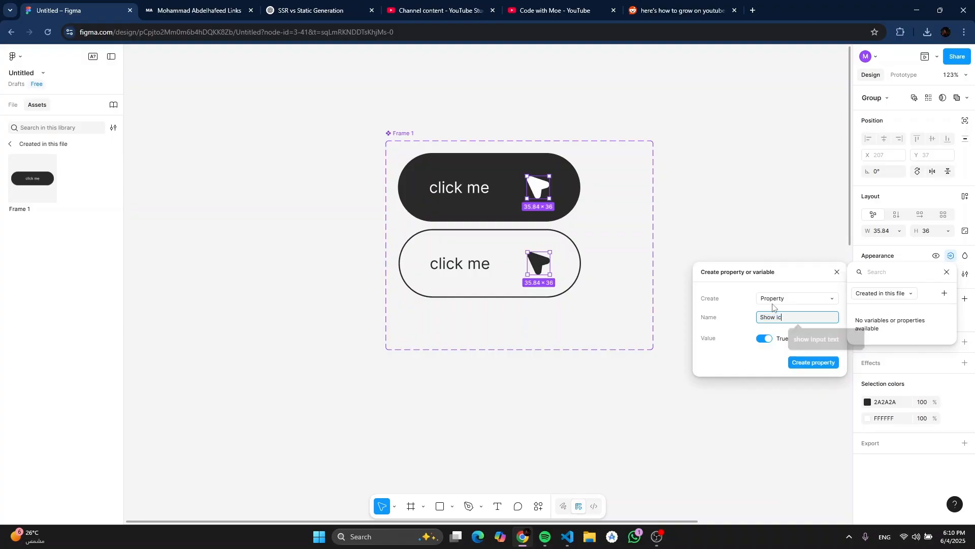
left_click(813, 364)
left_click(813, 366)
left_click(731, 253)
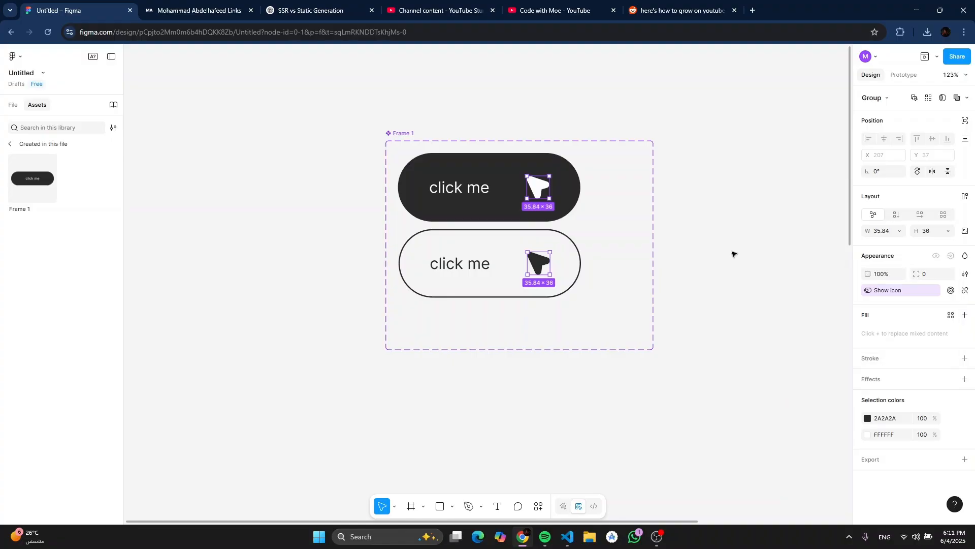
Step: Place a button instance on the empty canvas beside the component set and toggle its Show icon property off and back on
scroll(664, 228, "down", 5)
left_click_drag(27, 180, 269, 278)
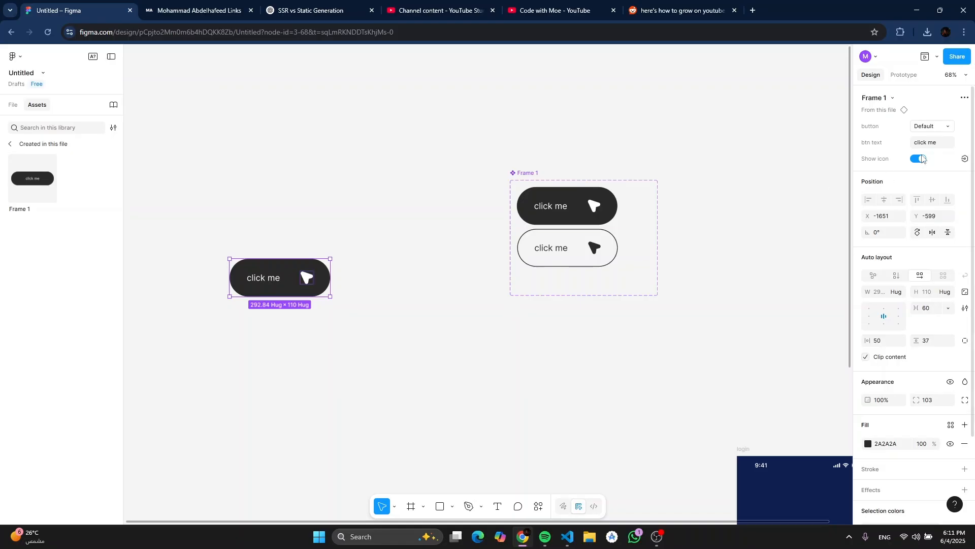
left_click(919, 159)
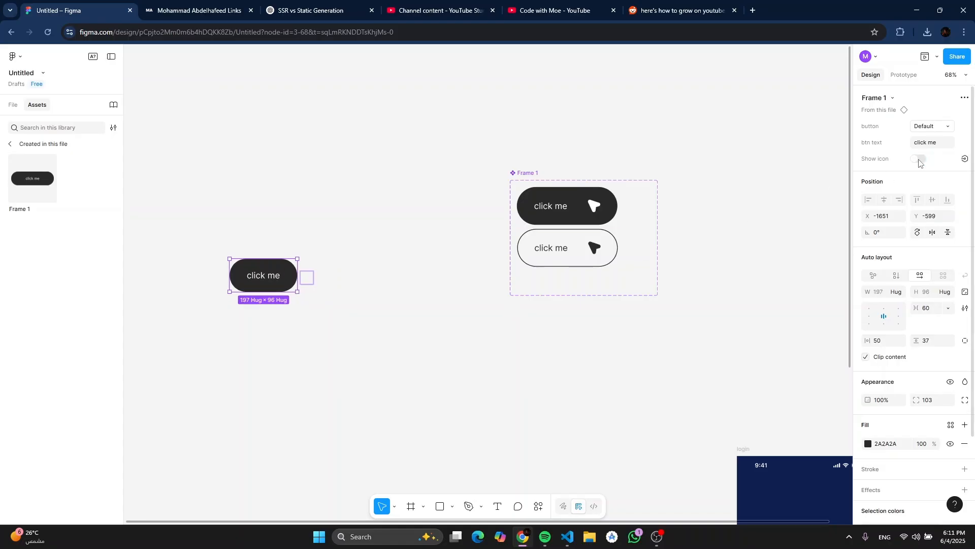
left_click(920, 160)
left_click(919, 159)
left_click(920, 160)
scroll(516, 139, "left", 5)
scroll(574, 108, "up", 3)
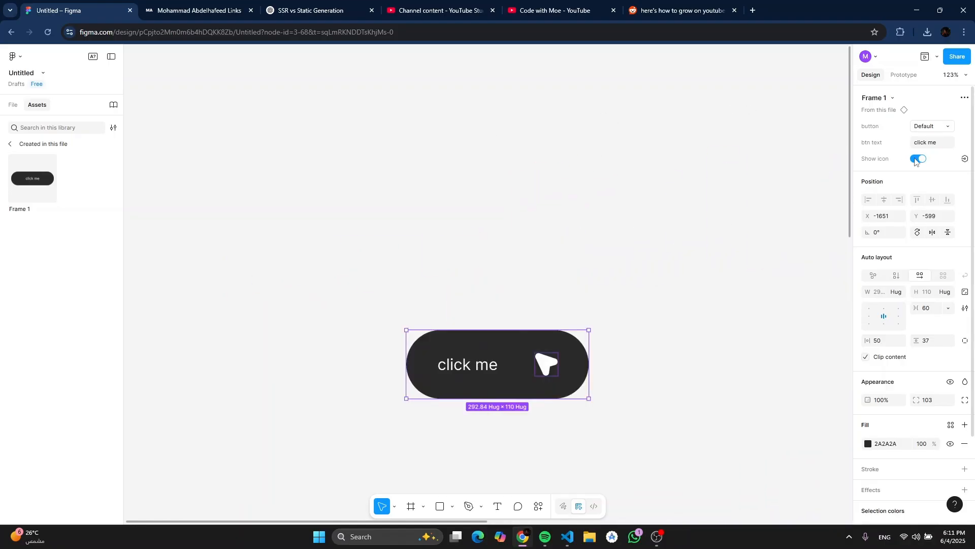
left_click(916, 160)
left_click(917, 160)
scroll(781, 137, "down", 2)
Step: Set the instance's btn text to asidhaihds and switch its button property to hover
left_click(938, 146)
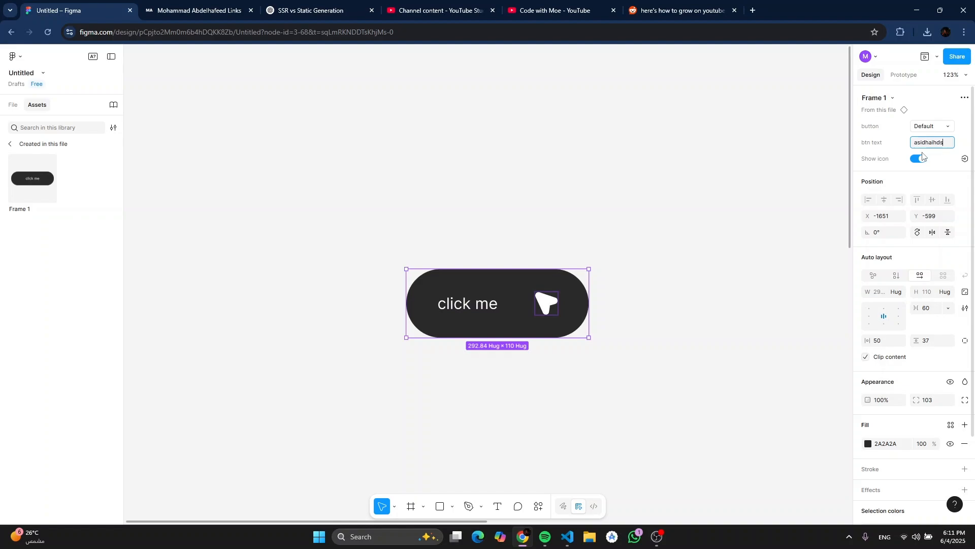
key("Return")
left_click(922, 126)
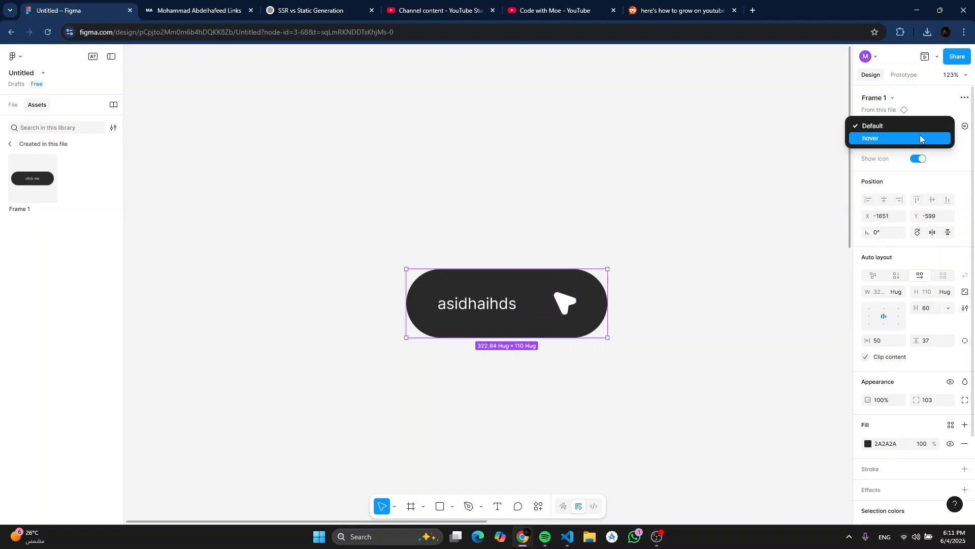
left_click(920, 135)
left_click(583, 208)
scroll(595, 239, "down", 4)
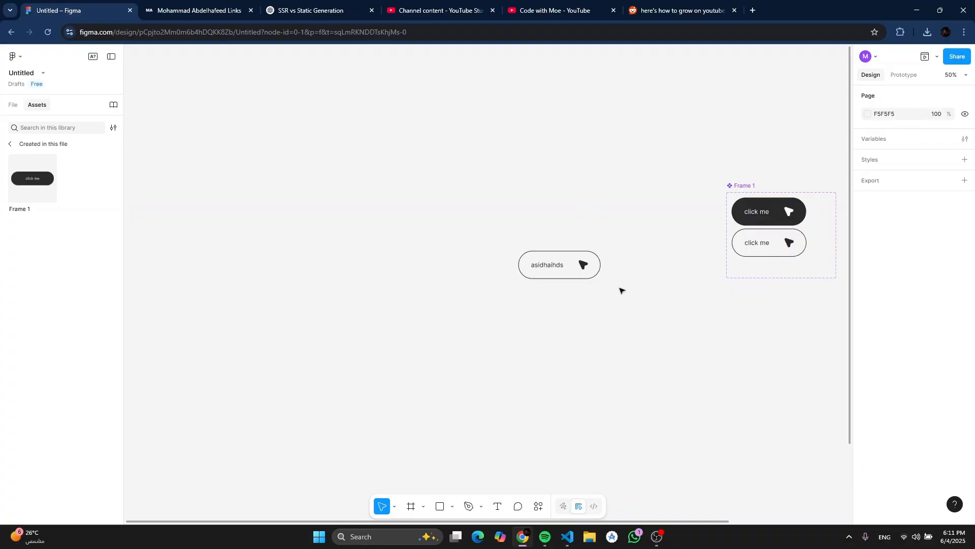
Step: Delete the test button instance and the whole Frame 1 component set from the canvas
left_click(549, 257)
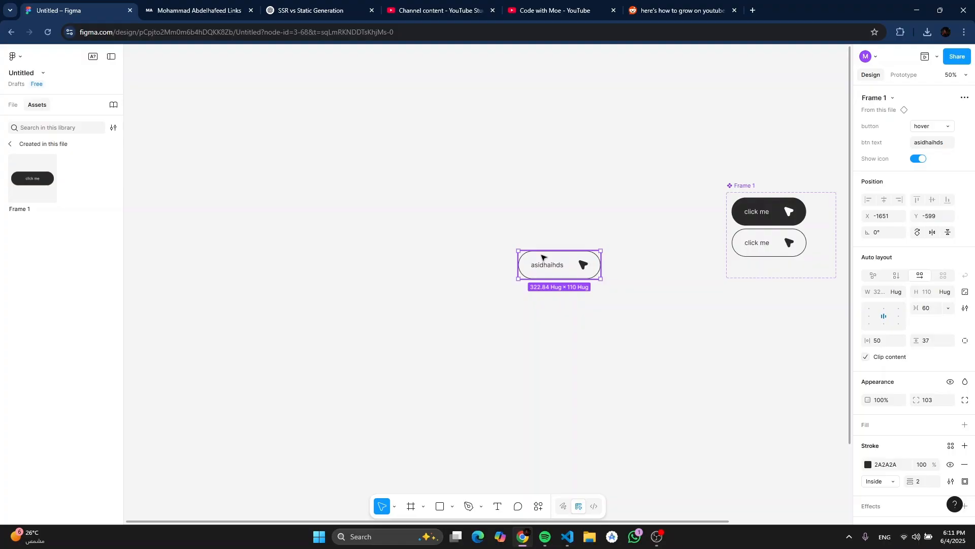
key("Delete")
left_click_drag(557, 249, 331, 205)
scroll(566, 187, "down", 1)
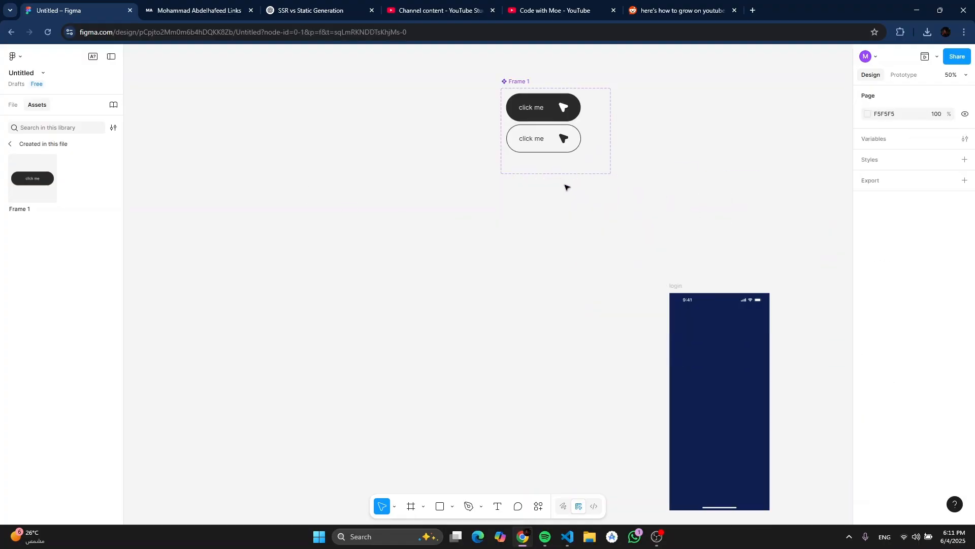
scroll(533, 168, "up", 2)
left_click_drag(464, 170, 675, 309)
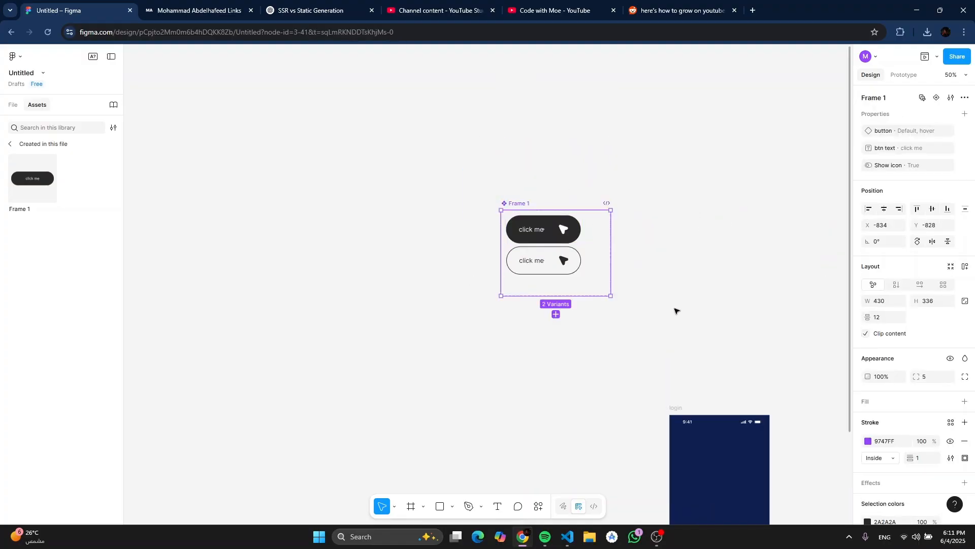
key("Delete")
left_click_drag(562, 251, 388, 87)
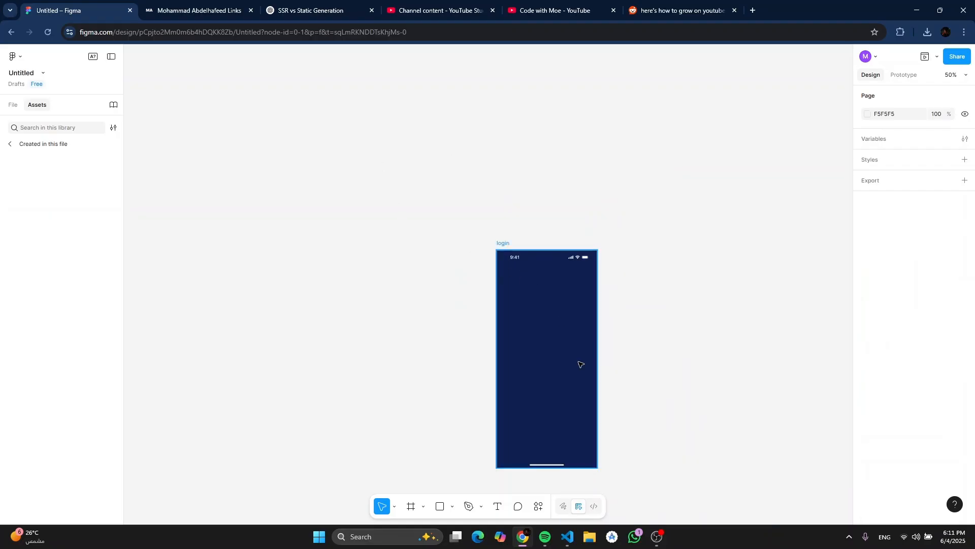
Step: Add the text Login in SF Pro Display to the upper part of the login frame, near its left side
scroll(578, 362, "up", 1)
scroll(538, 324, "down", 1)
scroll(528, 319, "up", 1)
scroll(517, 315, "down", 1)
key("t")
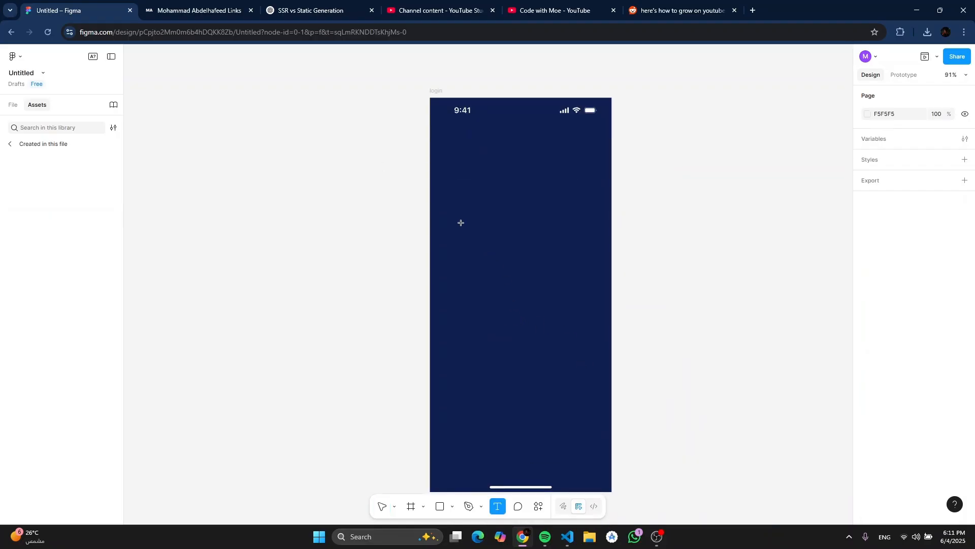
left_click(459, 222)
left_click(882, 318)
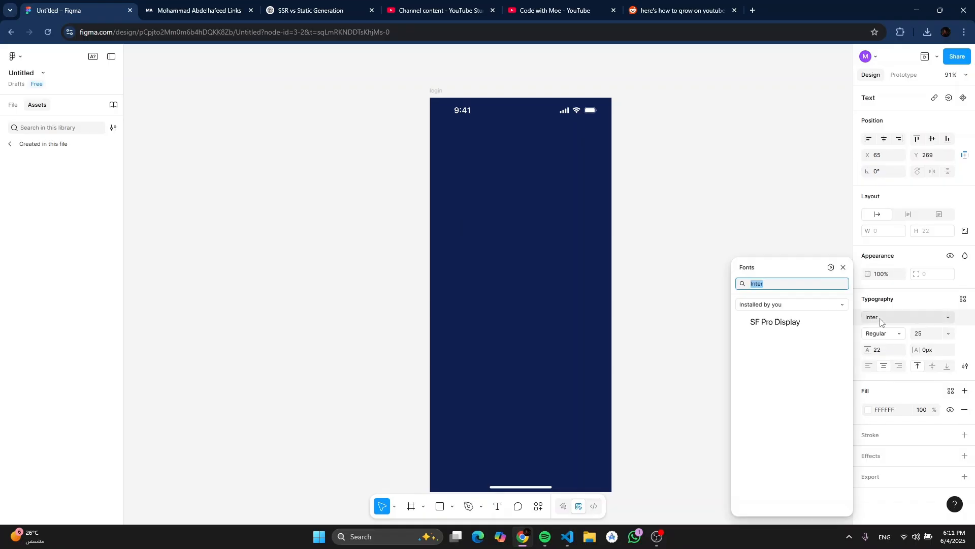
left_click(790, 321)
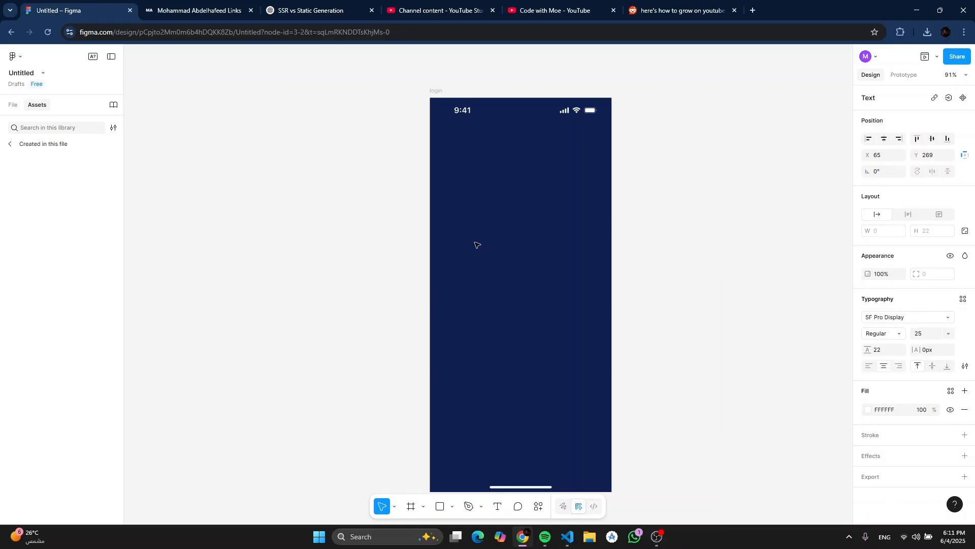
key("Caps_Lock")
type("L")
key("Caps_Lock")
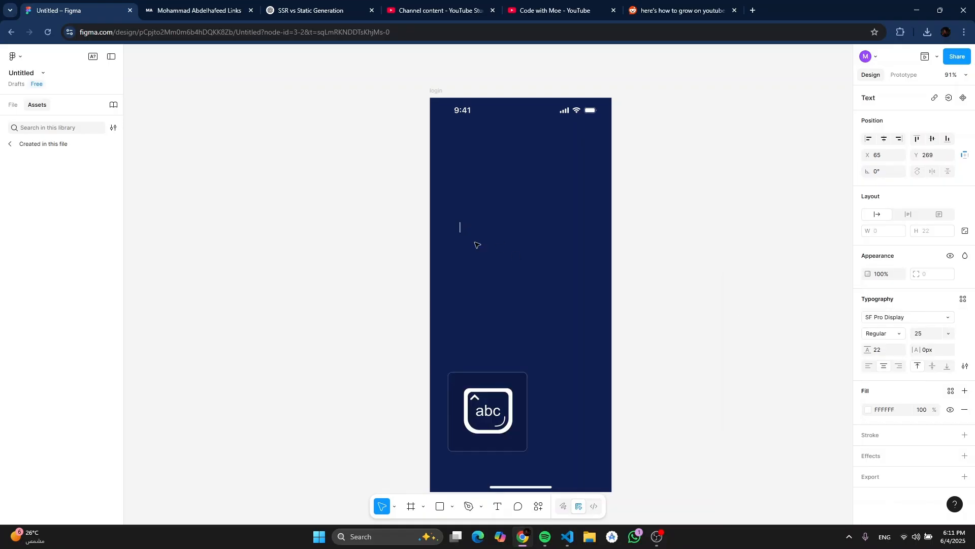
type("ogin")
key("Escape")
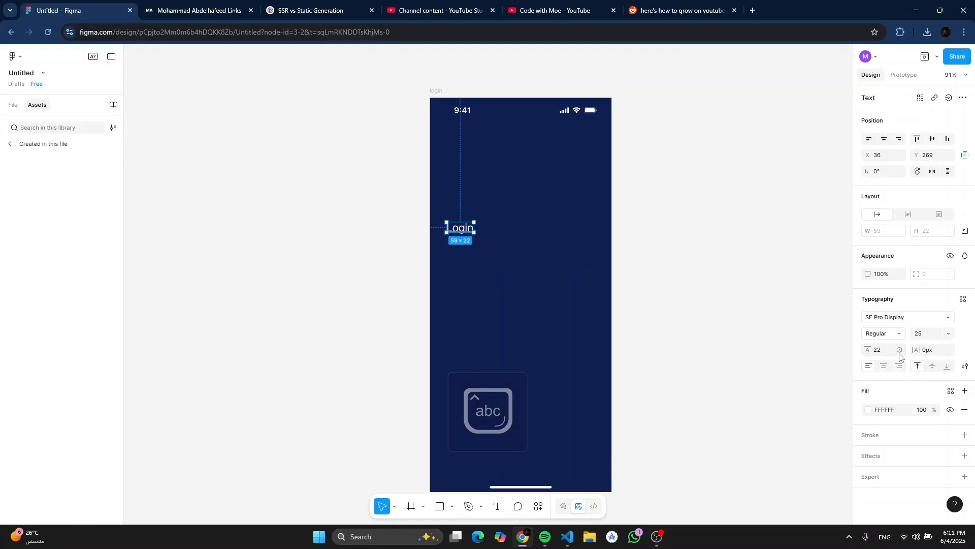
Step: Set the Login text's font size to 30 and its weight to Bold
left_click(929, 332)
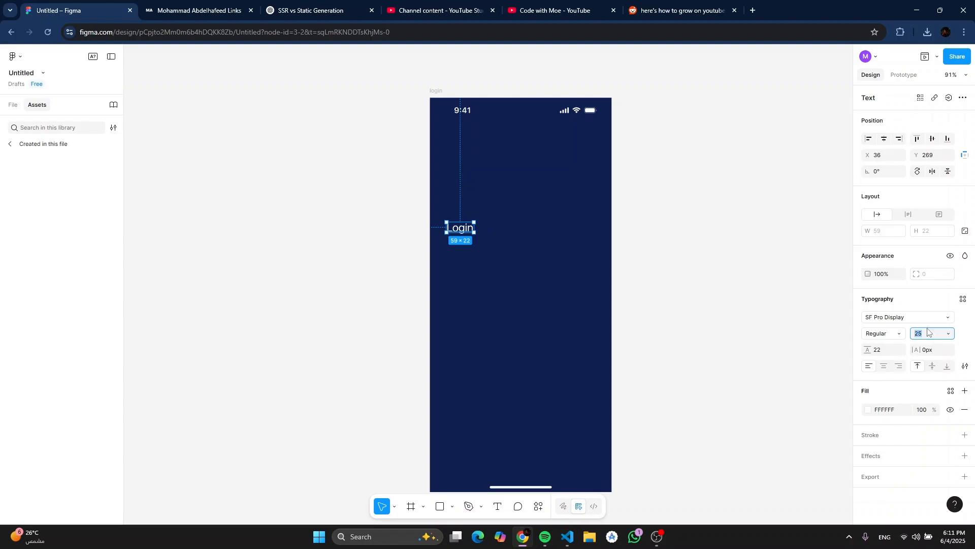
type("30")
key("Return")
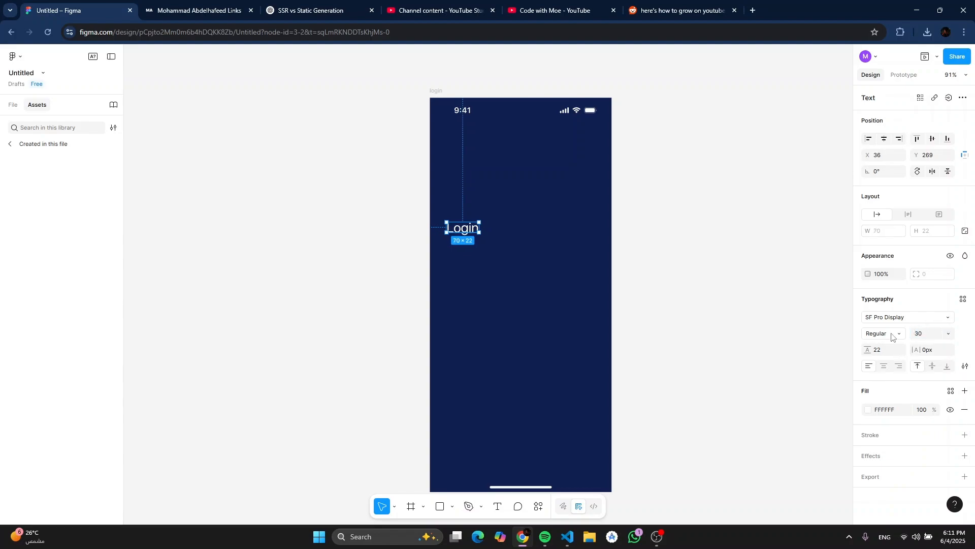
left_click(893, 334)
left_click(893, 358)
scroll(463, 231, "up", 3)
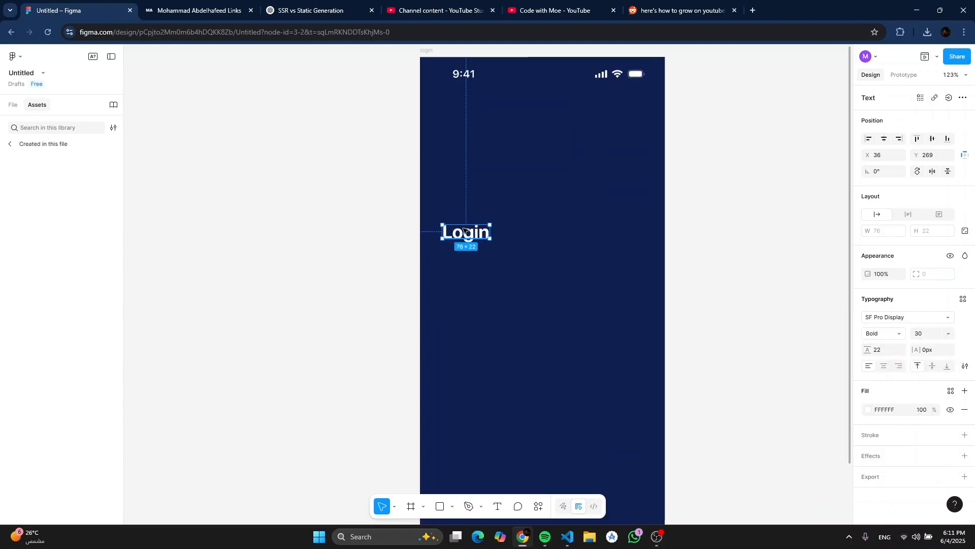
Step: Add a layout guide to the login frame, change it to Columns and set the count to 1
left_click(425, 109)
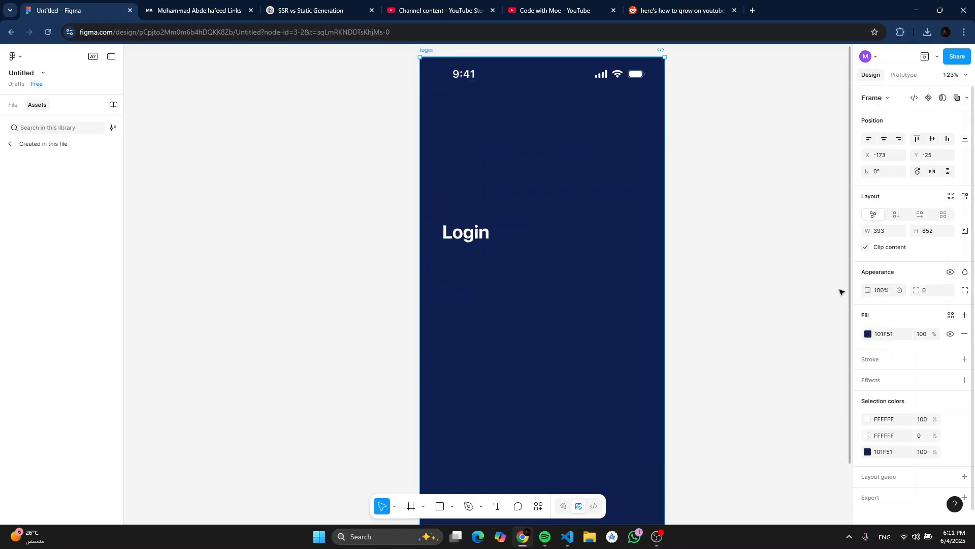
scroll(767, 292, "down", 3)
left_click(965, 477)
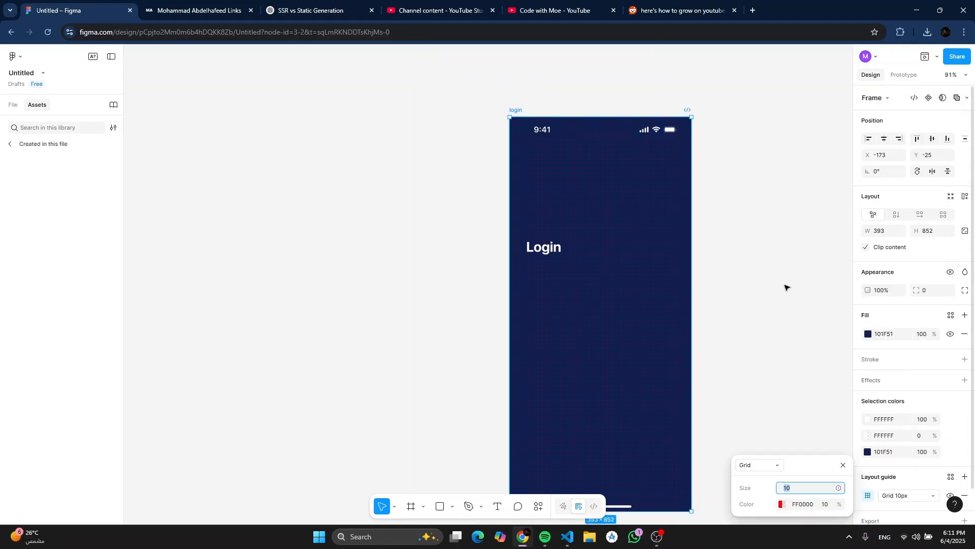
left_click(766, 467)
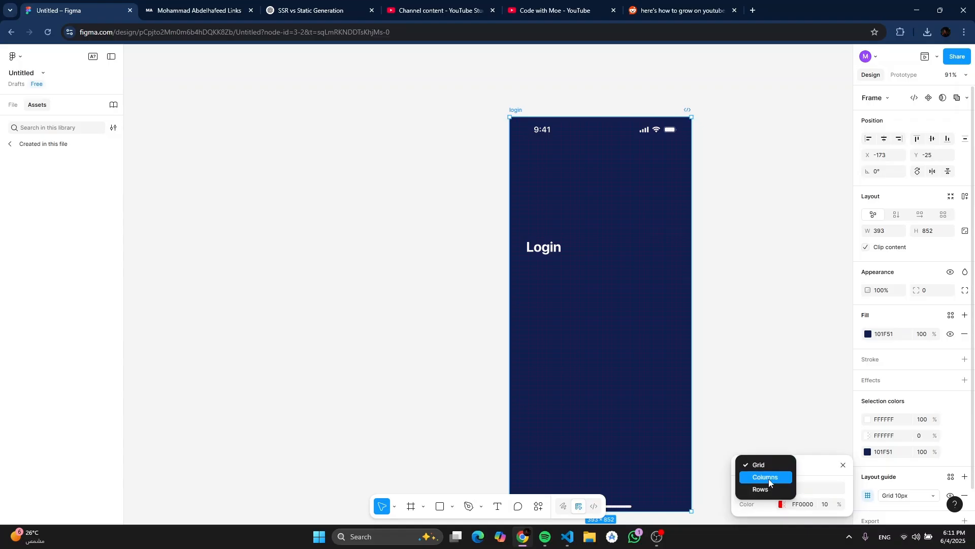
left_click(770, 480)
left_click(807, 488)
left_click(794, 422)
type("1")
key("Return")
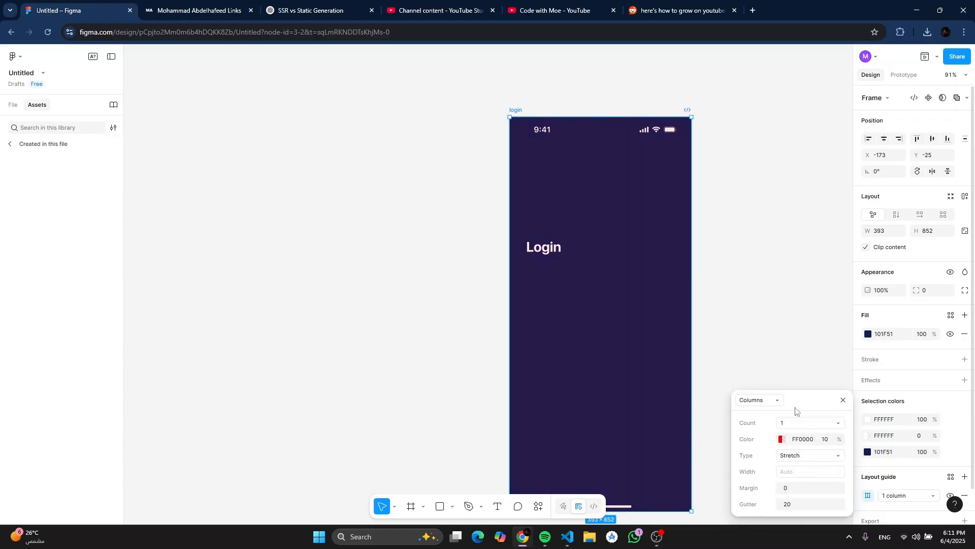
Step: Set the column guide's color to white FFFFFF and its margin to 20
left_click(781, 440)
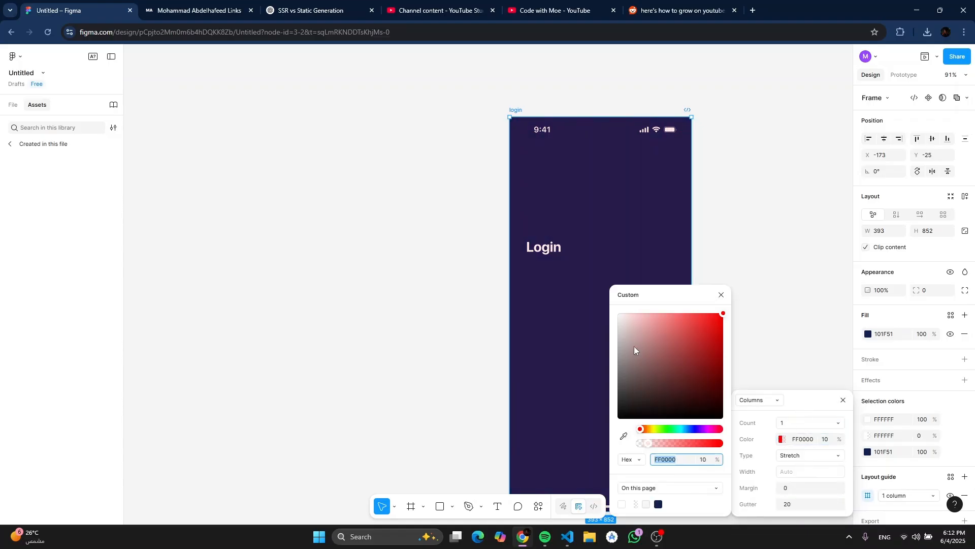
left_click(619, 314)
left_click(800, 488)
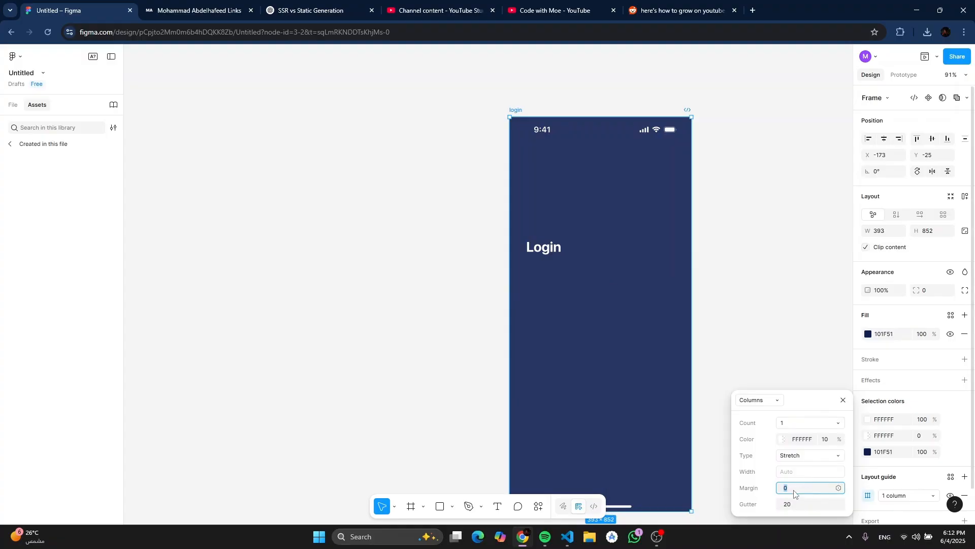
key("Return")
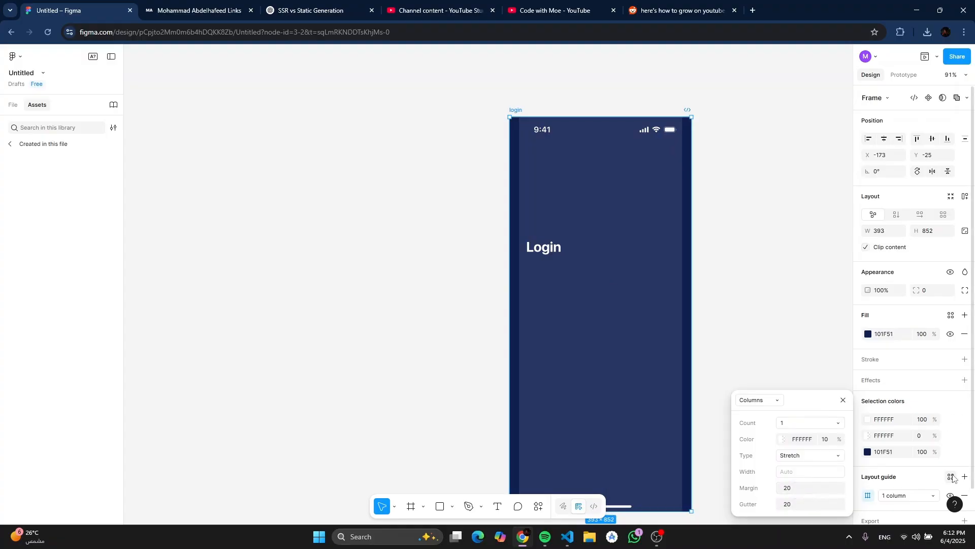
Step: Toggle the column guide's visibility off and on to compare the login frame with and without it
left_click(951, 497)
left_click(951, 497)
left_click(951, 496)
left_click(951, 497)
left_click(951, 497)
left_click(951, 497)
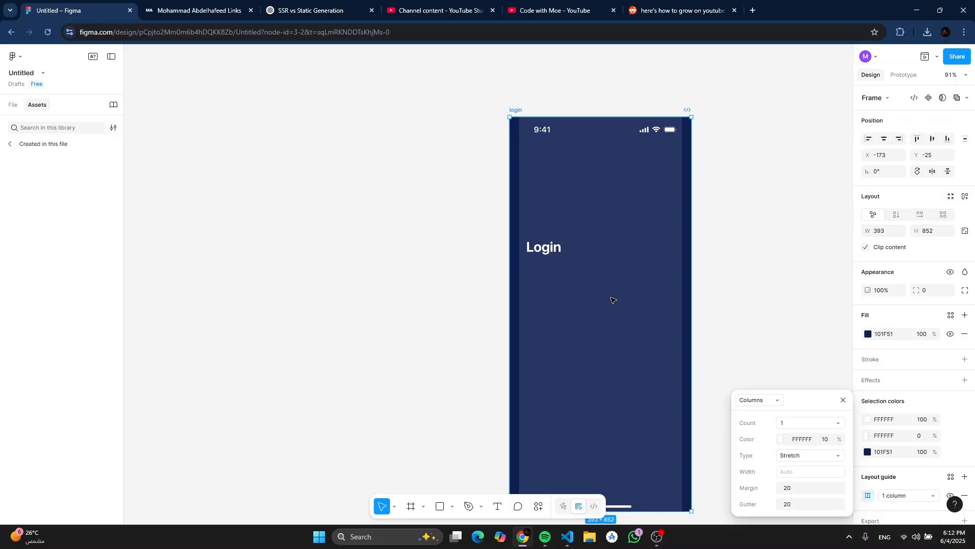
Step: Move the Login text so its left edge aligns with the left edge of the column guide
left_click(549, 249)
scroll(543, 256, "down", 3)
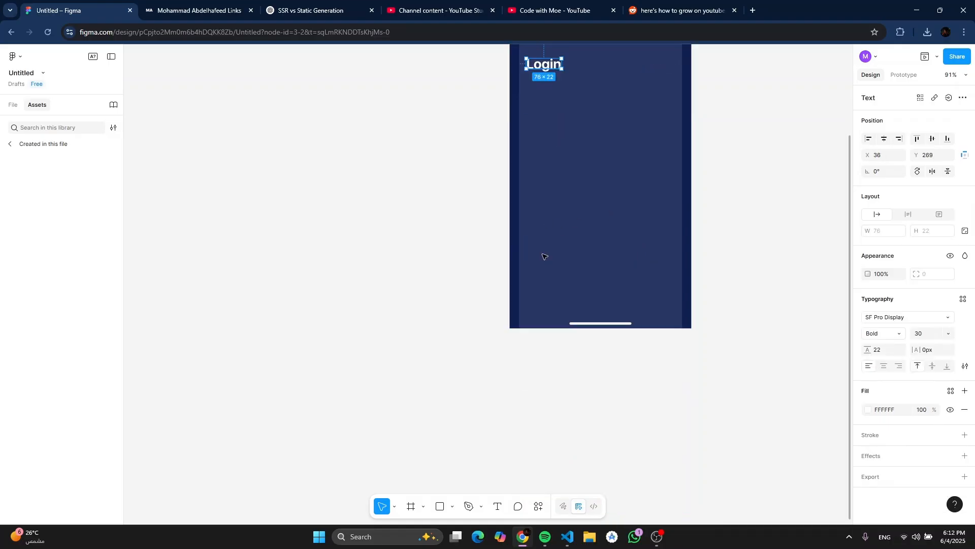
scroll(543, 256, "up", 4)
scroll(548, 244, "up", 3)
left_click_drag(557, 252, 549, 235)
left_click(457, 225)
scroll(457, 225, "down", 2)
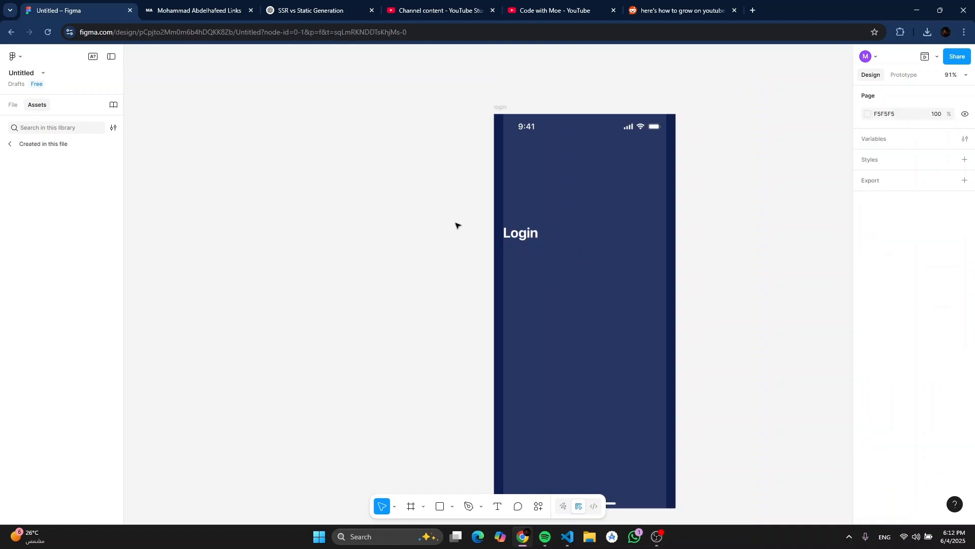
scroll(483, 263, "up", 1)
Step: Add the text "Please sign in to continue" just below the Login heading
key("t")
scroll(523, 297, "up", 5)
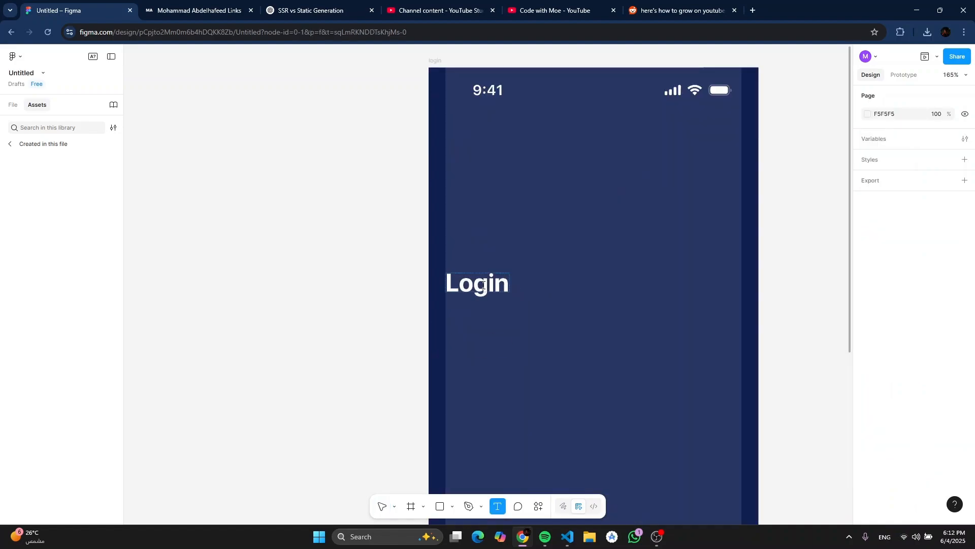
left_click(466, 319)
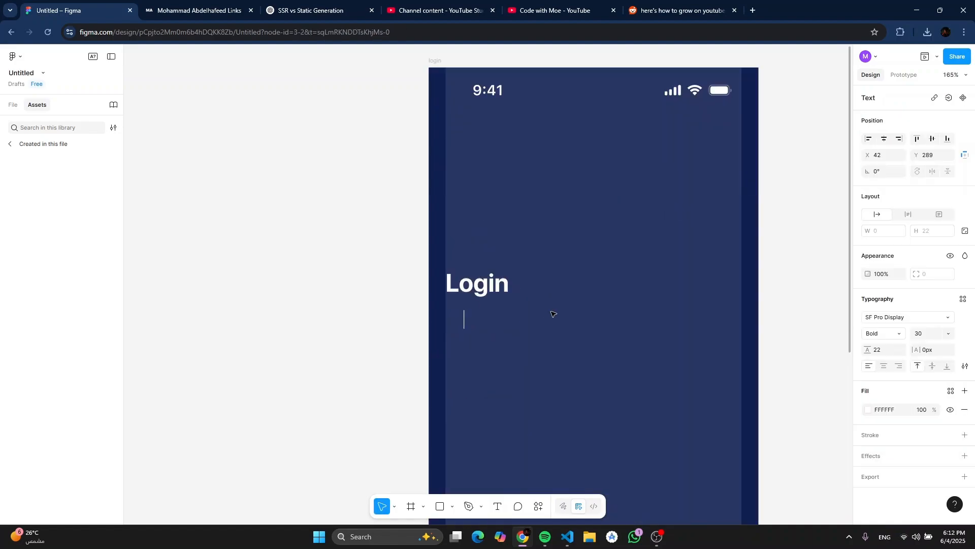
type("please")
key("BackSpace")
key("BackSpace")
key("BackSpace")
key("BackSpace")
key("BackSpace")
key("BackSpace")
key("Caps_Lock")
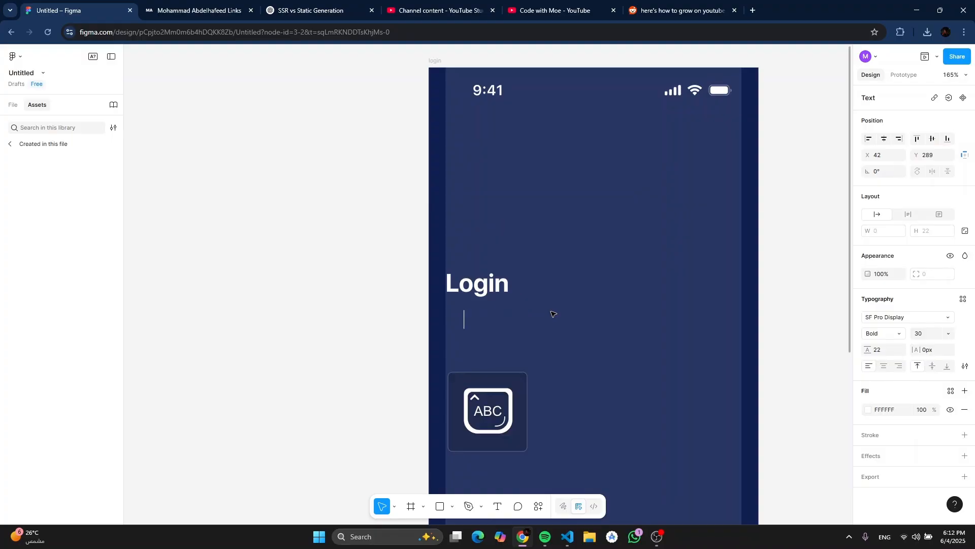
key("Caps_Lock")
type("Please sign in")
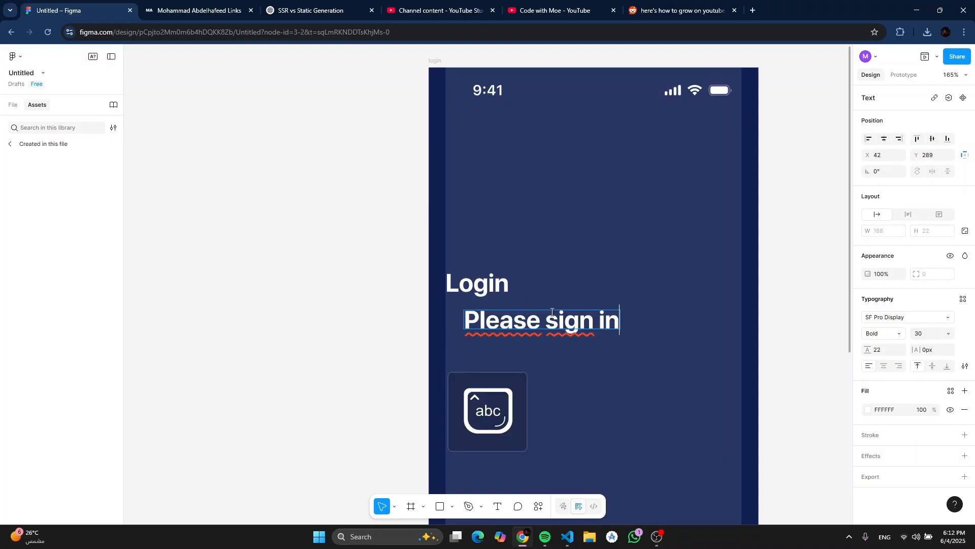
type(" to continur")
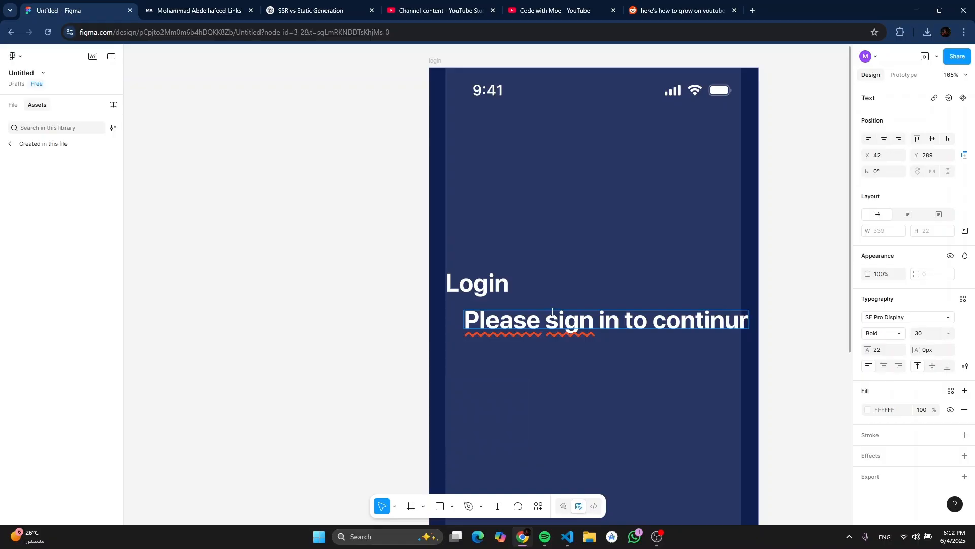
key("BackSpace")
type("e")
key("Escape")
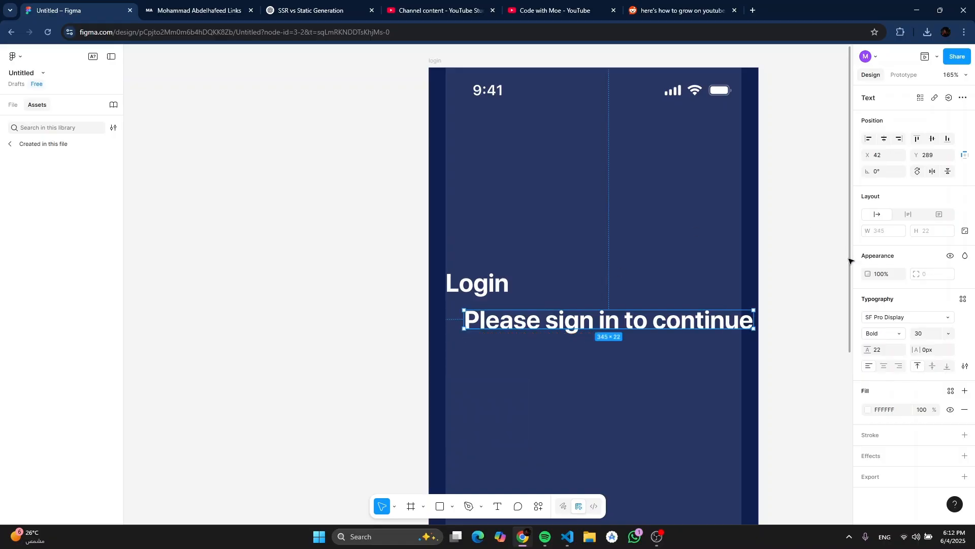
Step: Set the "Please sign in to continue" text to font size 18 and Regular weight
left_click(923, 334)
type("18")
key("Return")
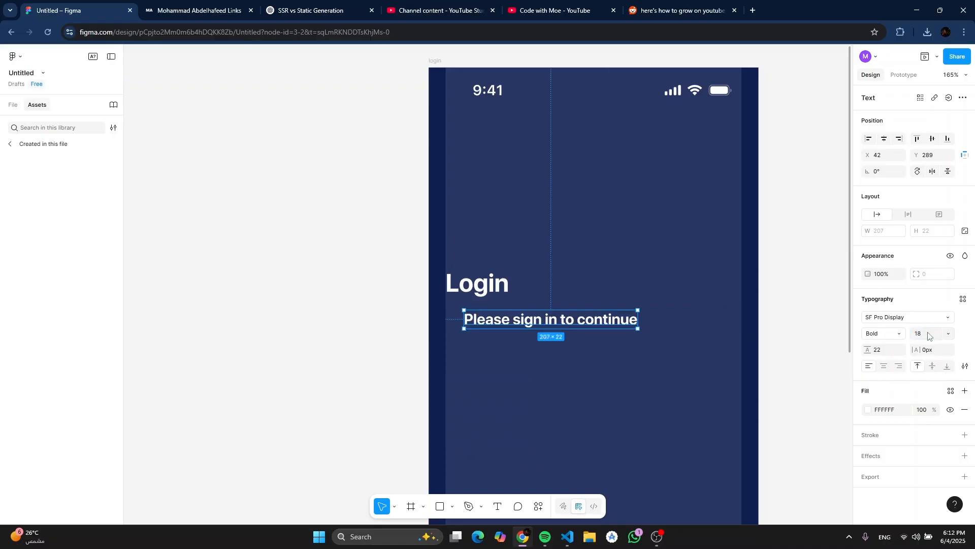
left_click(887, 336)
left_click(900, 314)
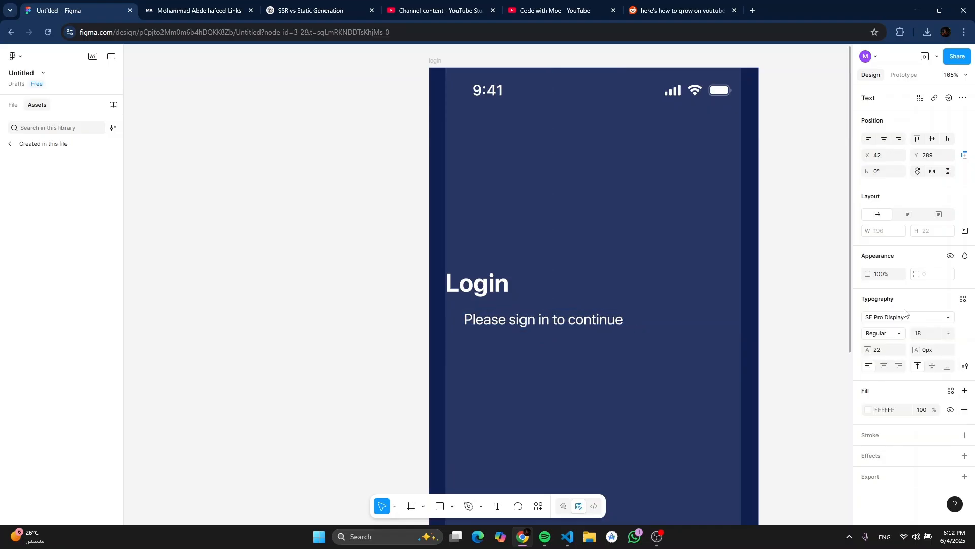
Step: Move the subtitle directly beneath Login, aligned with the column guide's left edge at X 20, Y 281
scroll(553, 340, "up", 3)
scroll(518, 323, "down", 3)
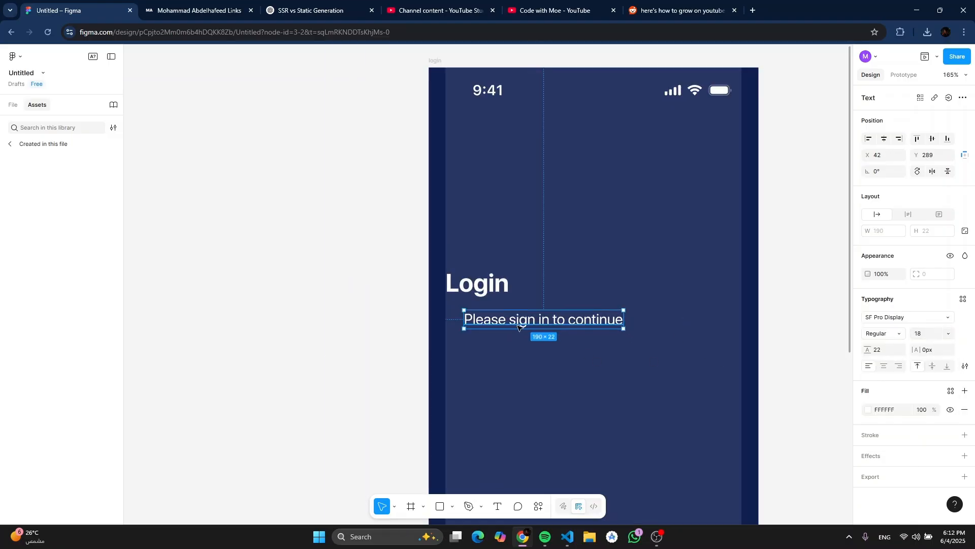
scroll(517, 319, "up", 2)
left_click_drag(518, 318, 492, 308)
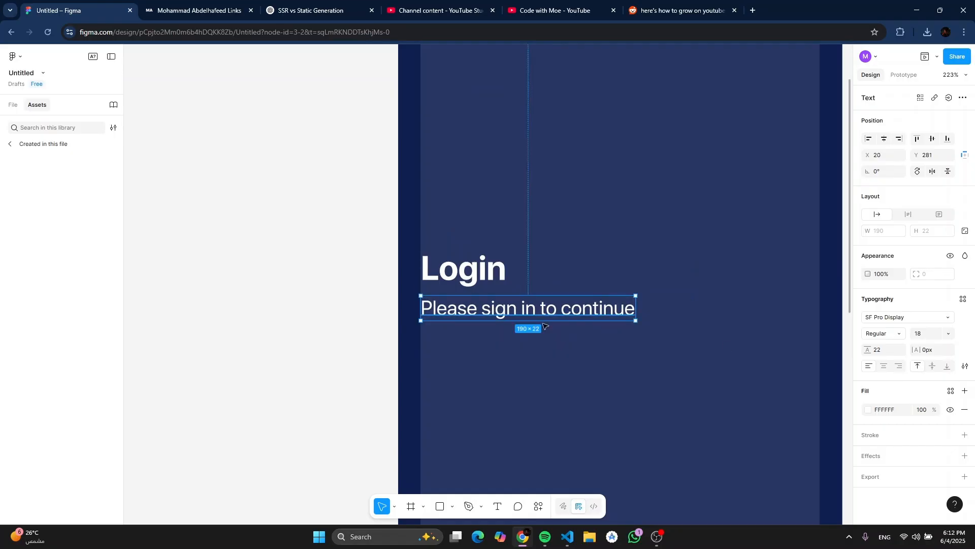
Step: Sample the login frame's dark blue background 101F51 as the subtitle's fill color
left_click(869, 411)
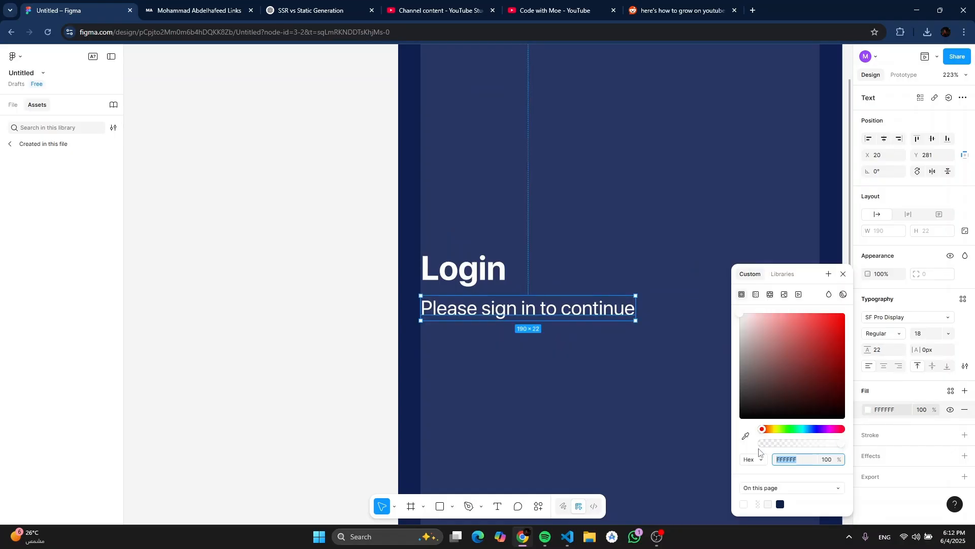
left_click(746, 436)
scroll(690, 297, "down", 5)
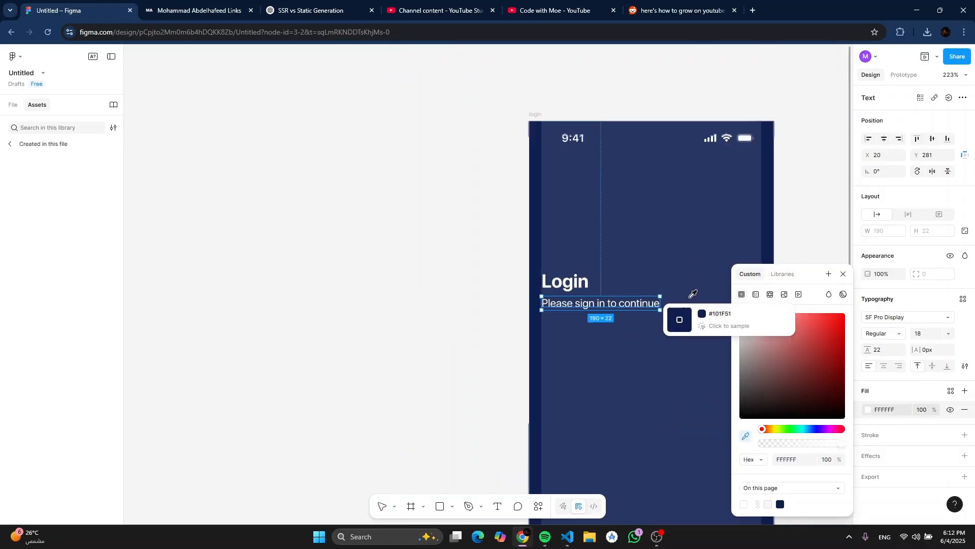
left_click(538, 228)
key("ctrl+equal")
key("ctrl+equal")
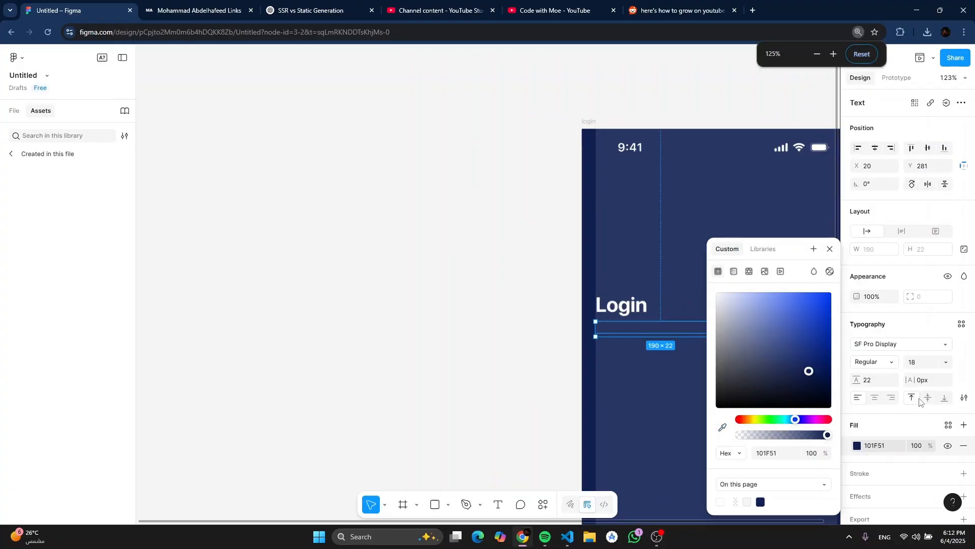
left_click(858, 56)
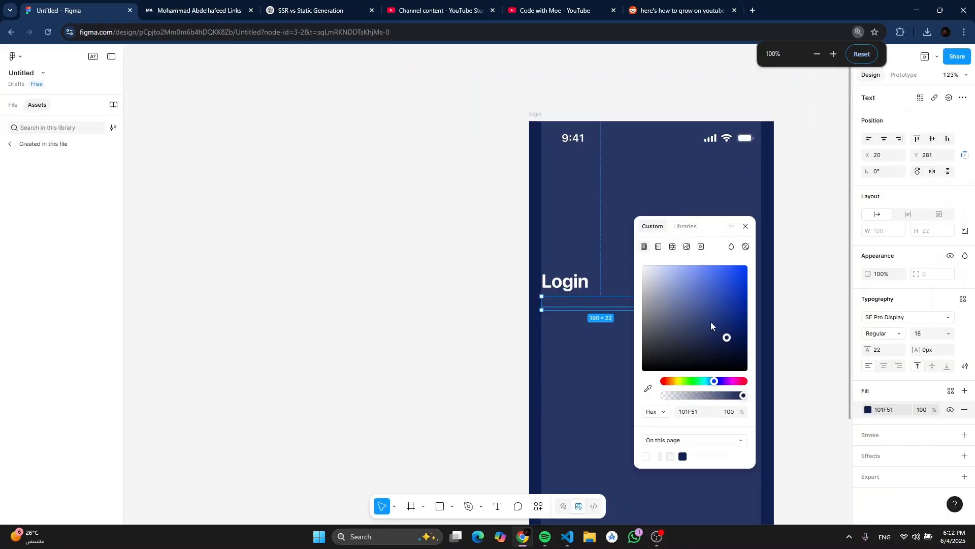
Step: Add a second fill to the subtitle in white FFFFFF at 50% opacity
left_click(967, 393)
left_click(967, 394)
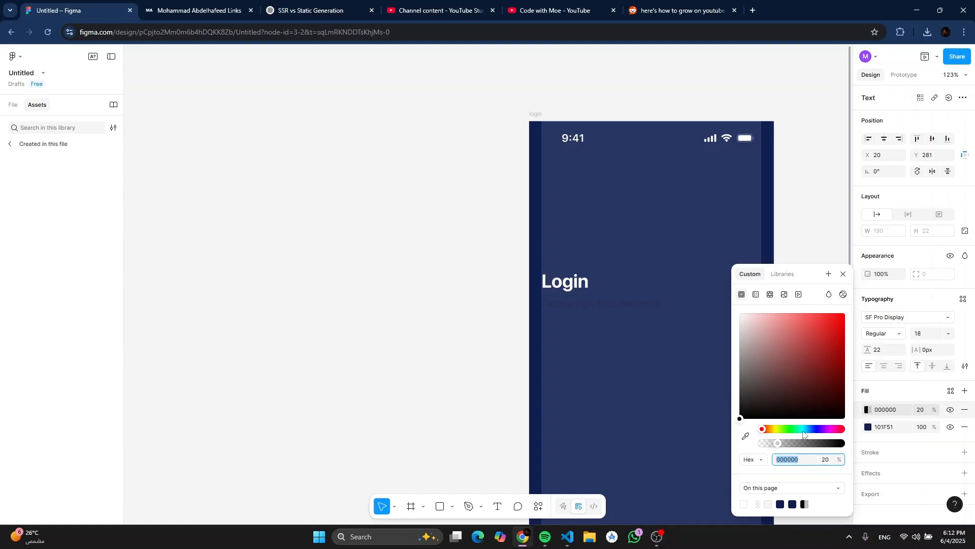
left_click(921, 411)
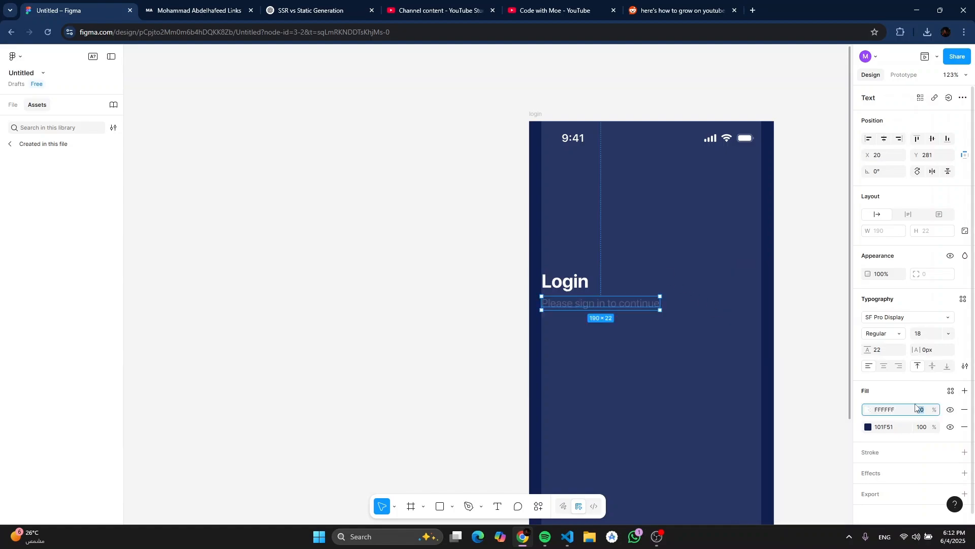
type("80")
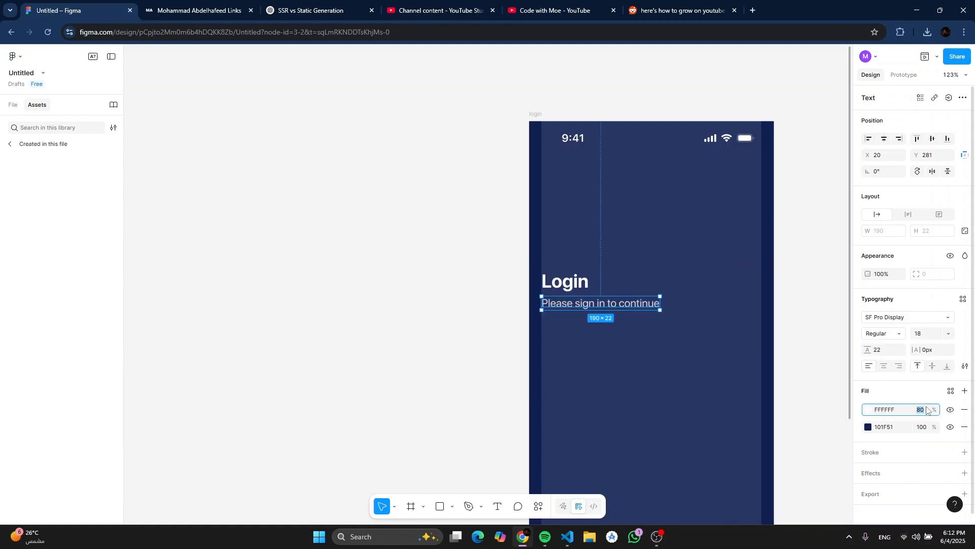
type("50")
key("Return")
left_click(658, 115)
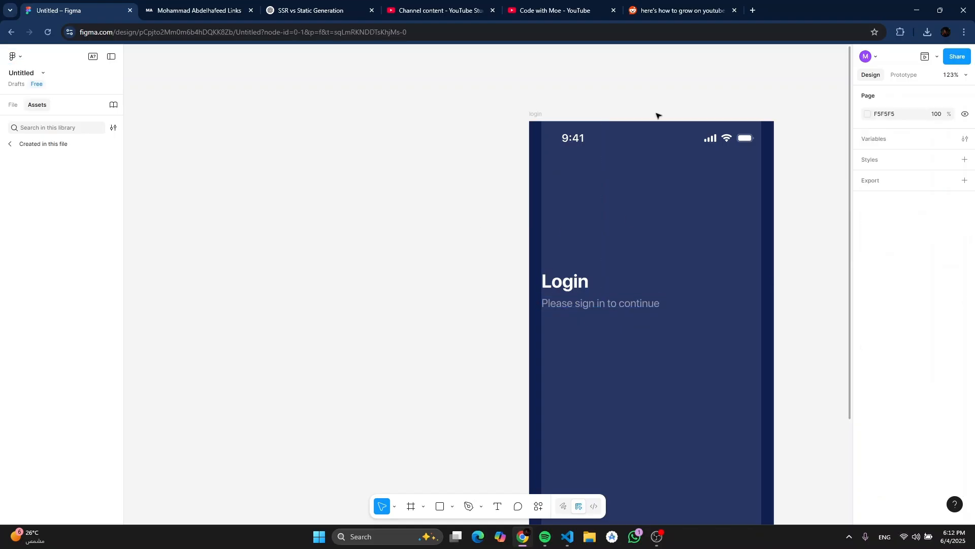
Step: Hide the login frame's column guide and review the heading and subtitle without it
left_click(534, 115)
scroll(964, 407, "down", 1)
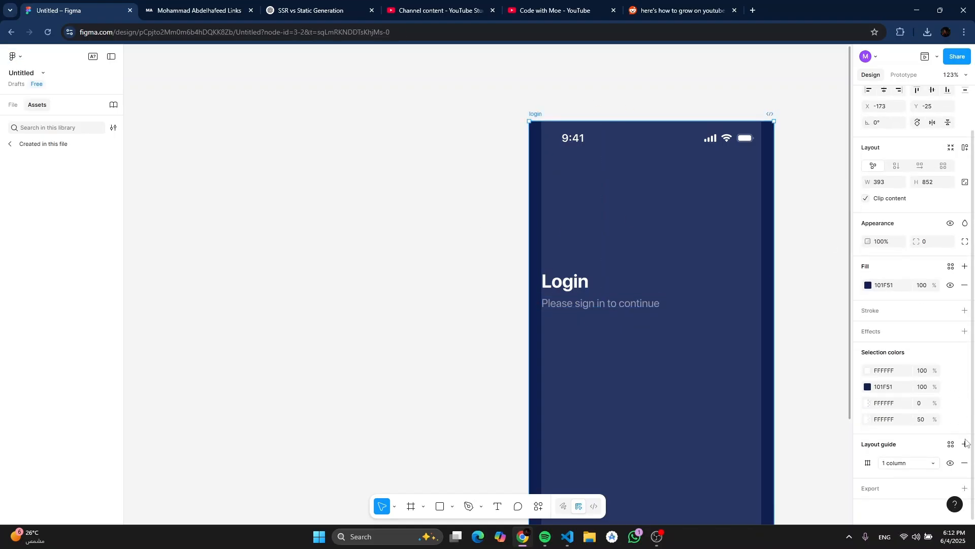
left_click(951, 464)
scroll(375, 150, "down", 3)
scroll(374, 150, "right", 3)
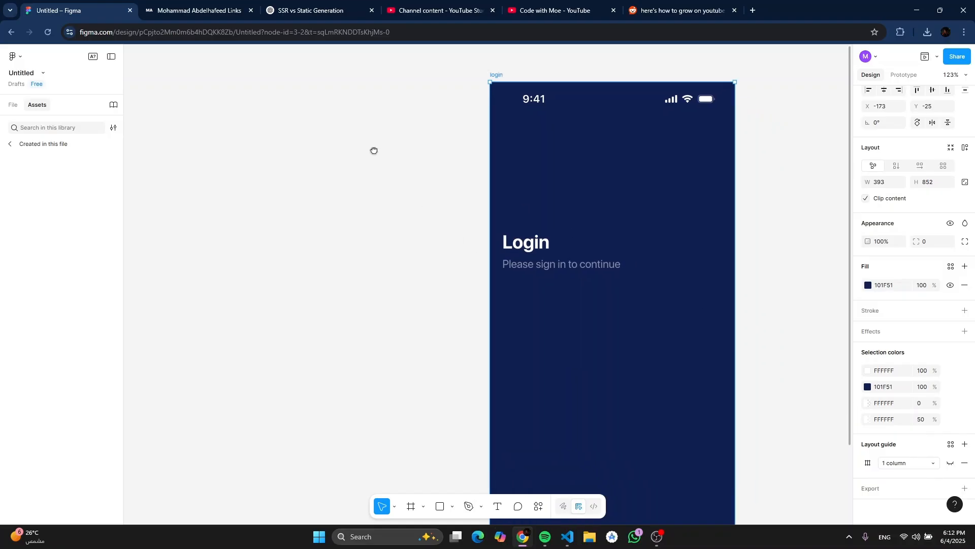
left_click(772, 163)
scroll(747, 170, "down", 2)
scroll(610, 177, "down", 3)
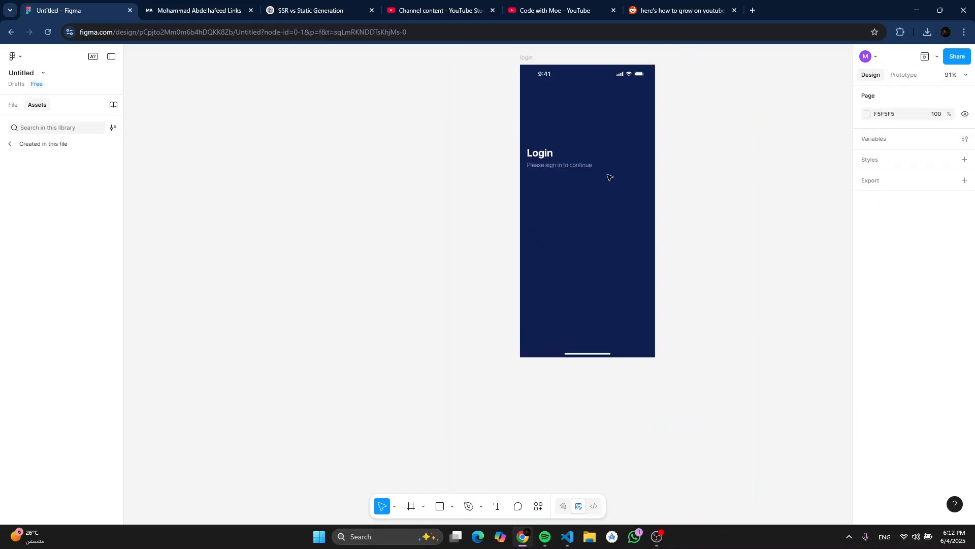
scroll(544, 166, "up", 2)
left_click(538, 166)
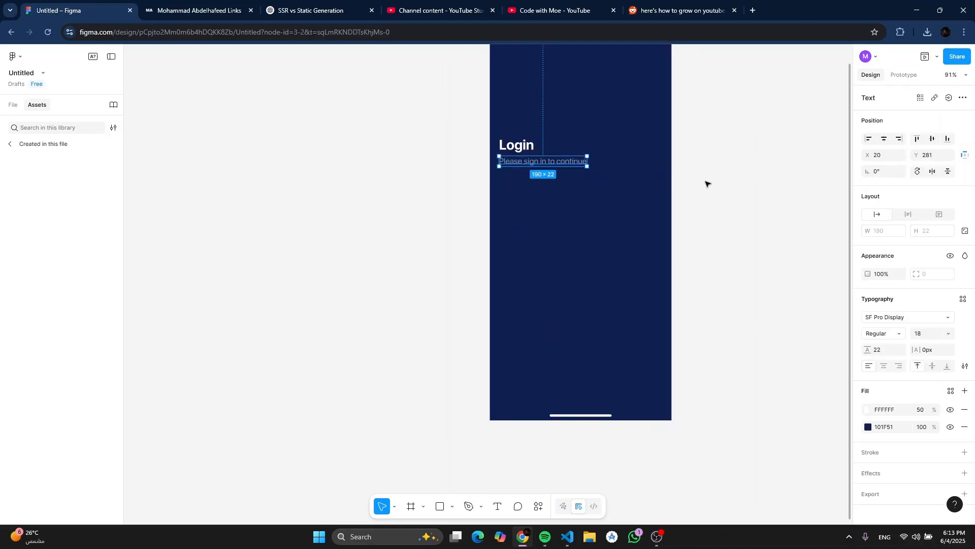
left_click(706, 184)
scroll(564, 189, "left", 2)
scroll(359, 251, "up", 4)
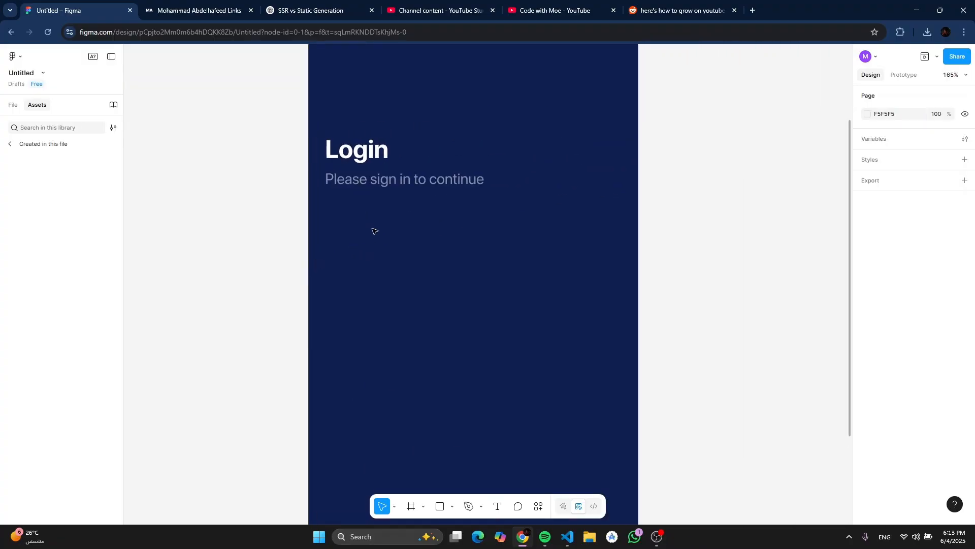
key("r")
mouse_move(326, 209)
left_mouse_down()
mouse_move(403, 246)
mouse_move(589, 270)
left_mouse_up()
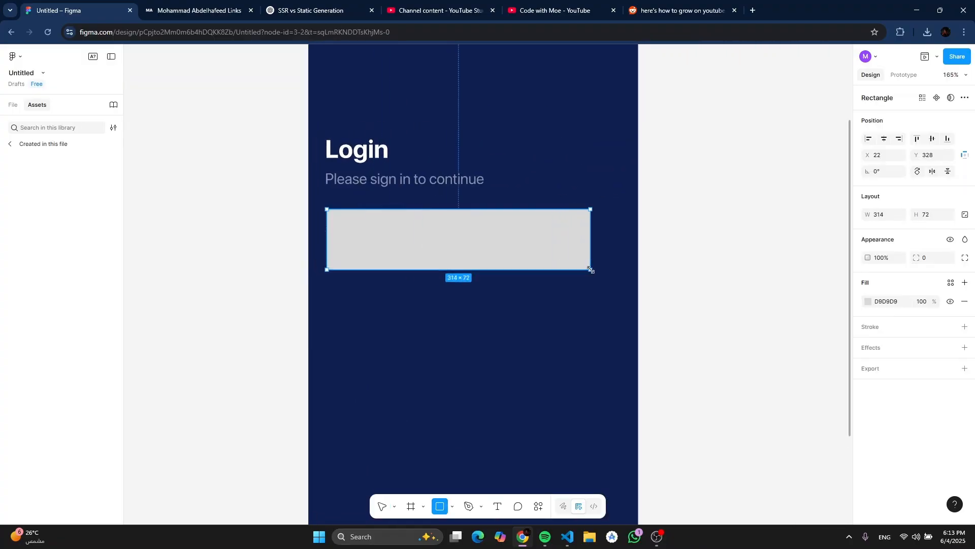
scroll(561, 254, "up", 2)
key("Delete")
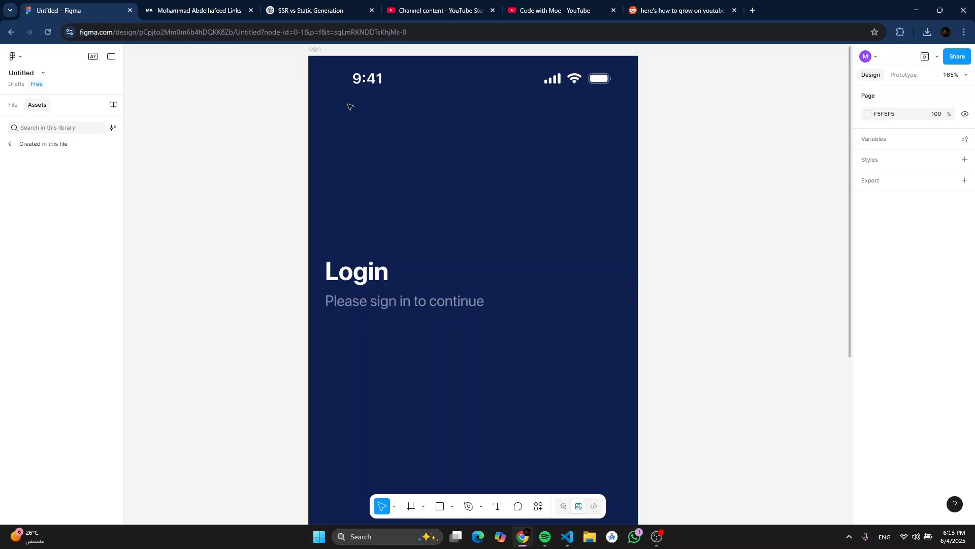
Step: Show the login frame's column guide again
left_click(316, 50)
scroll(951, 384, "down", 2)
left_click(950, 464)
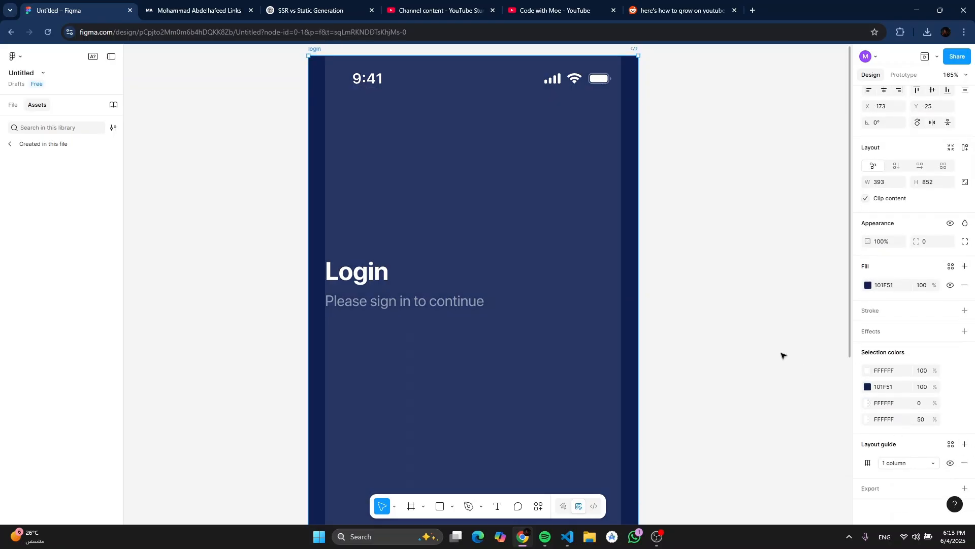
Step: Draw a rectangle about 353 × 66 spanning the column guide beneath the subtitle and set its corner radius to 99
left_click(784, 353)
key("r")
mouse_move(325, 325)
left_mouse_down()
mouse_move(582, 411)
mouse_move(621, 381)
left_mouse_up()
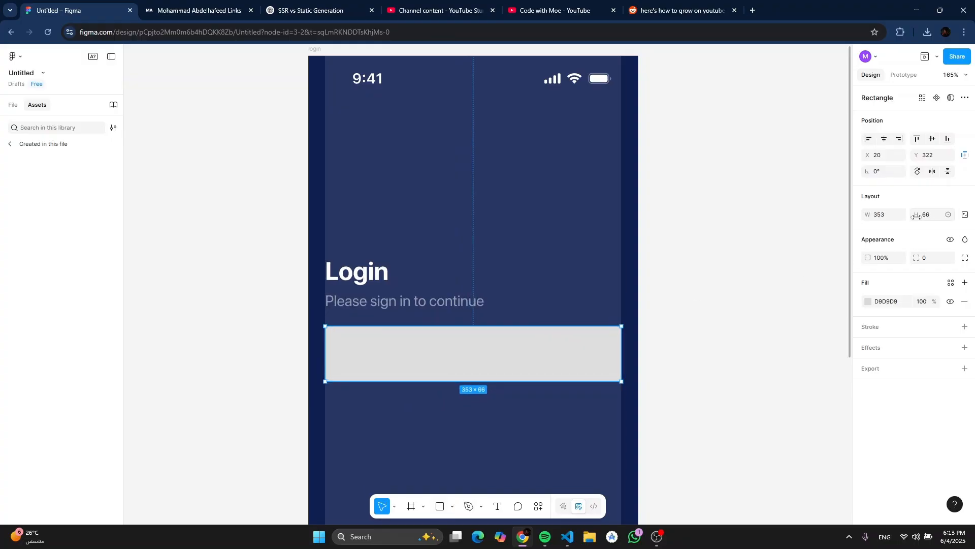
left_click_drag(917, 258, 484, 240)
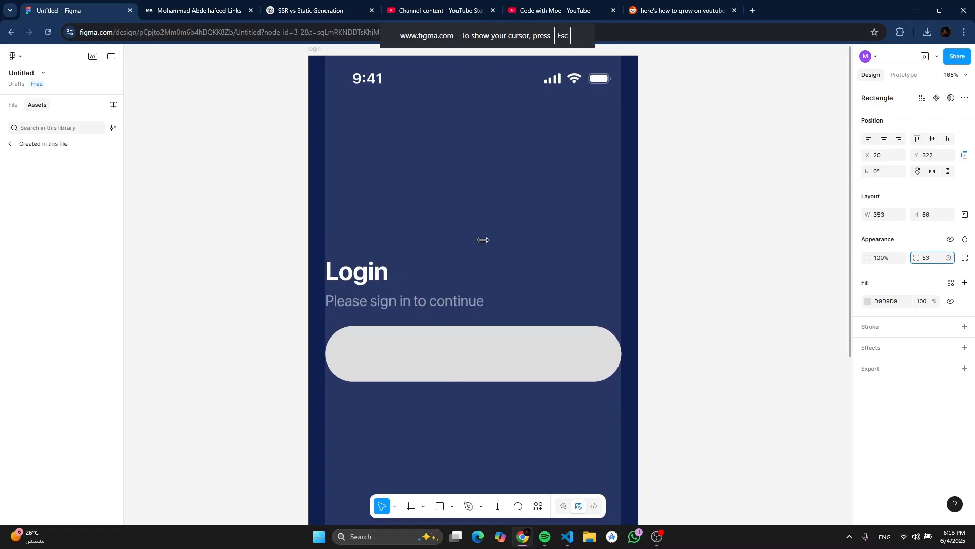
left_click_drag(844, 243, 868, 242)
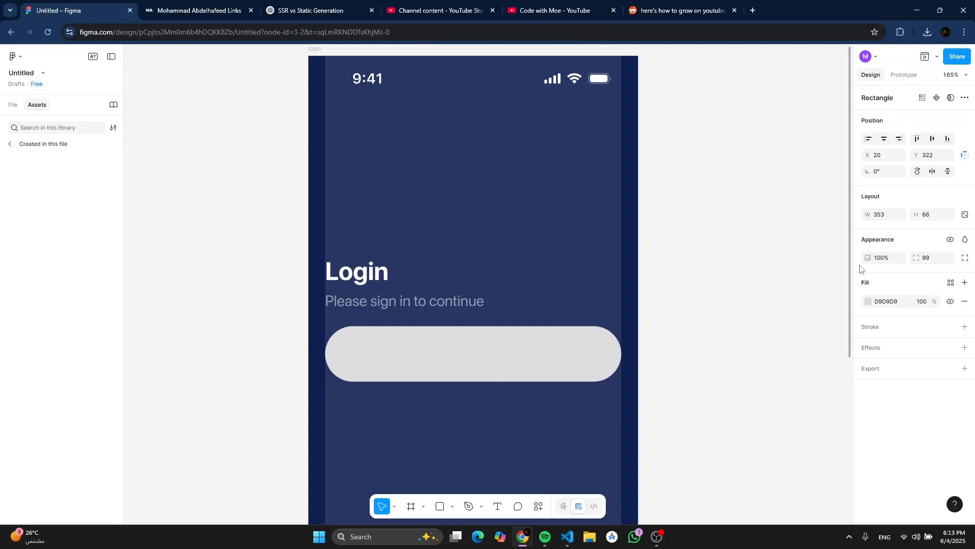
Step: Change the rounded rectangle's fill to the page's dark navy 101F51
left_click(869, 302)
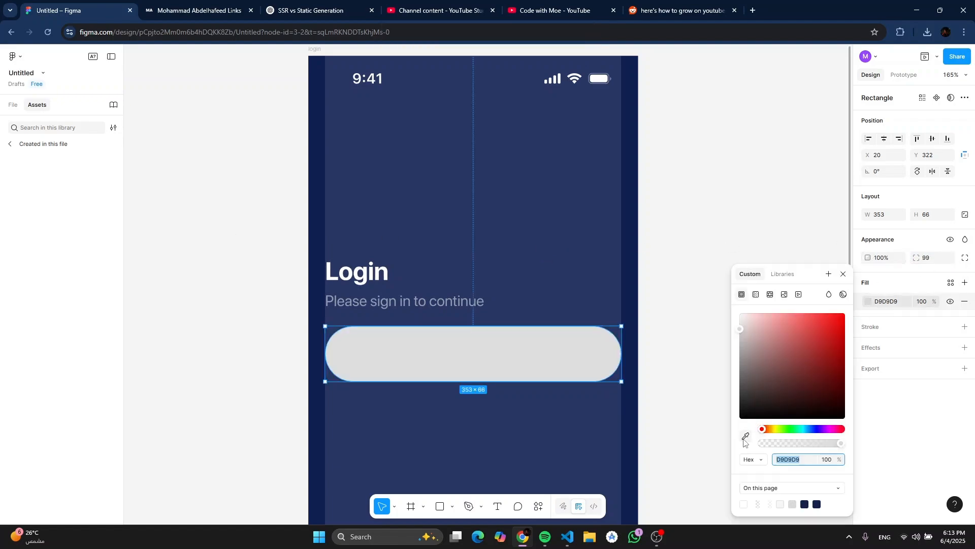
left_click(745, 436)
left_click(812, 503)
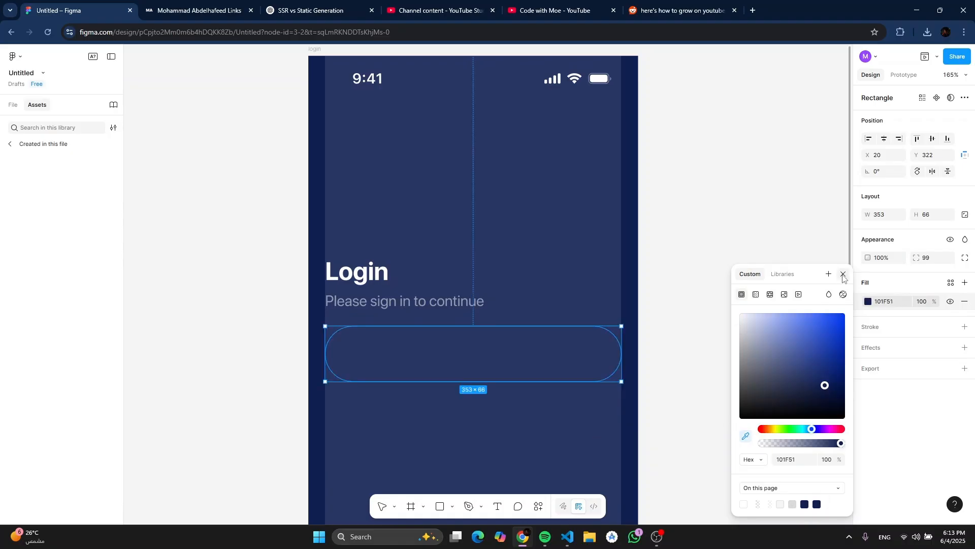
Step: Add a second fill to the rounded rectangle in white FFFFFF at 80% opacity
left_click(965, 283)
left_click(922, 302)
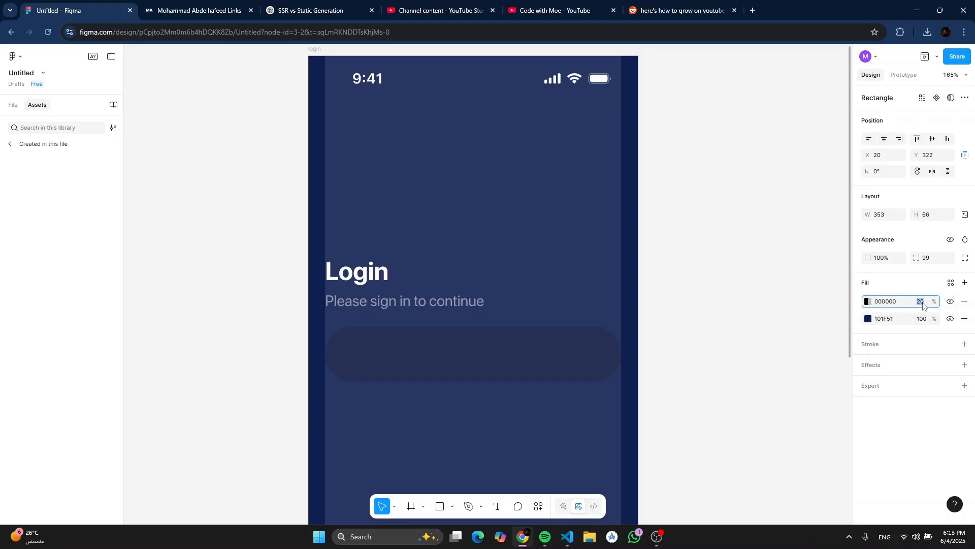
type("80")
key("Return")
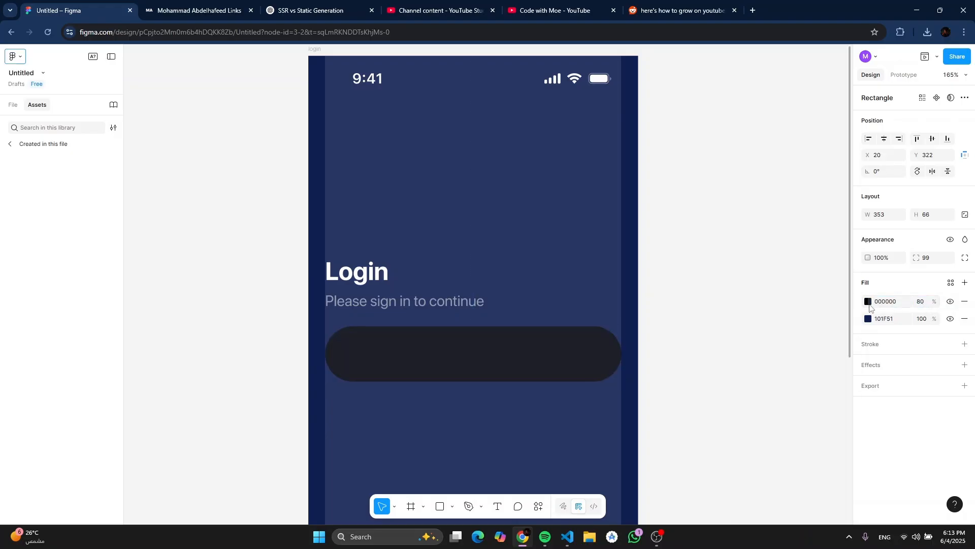
left_click(868, 301)
type("FFFFFF")
key("Return")
Step: Check the subtitle's fill, try the rectangle's white fill at 100% opacity, and reduce it to 50%
left_click(476, 304)
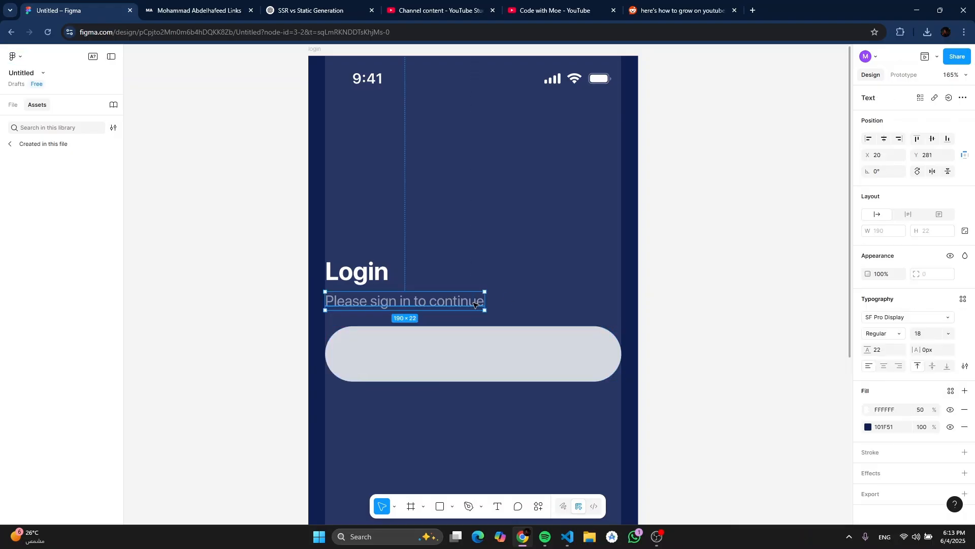
left_click(503, 340)
left_click(922, 302)
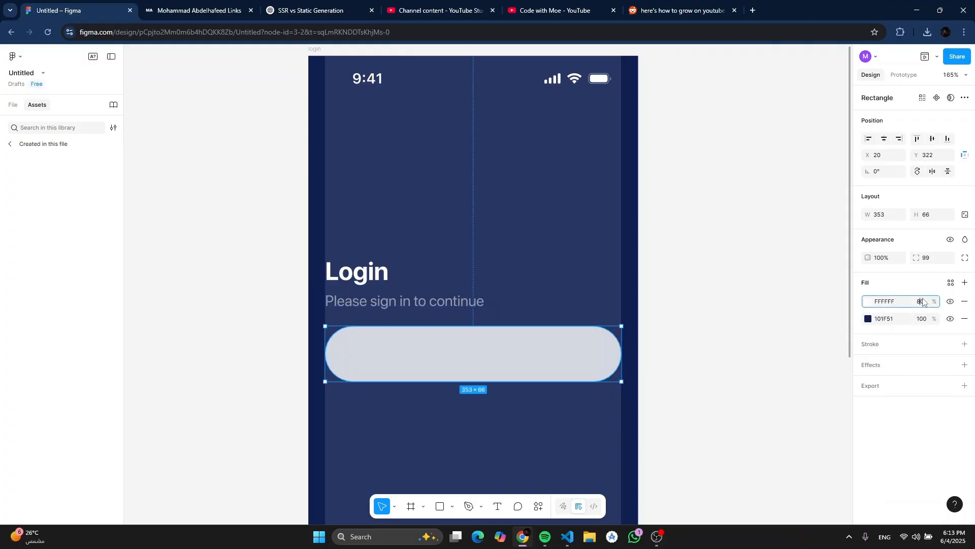
type("85")
key("BackSpace")
key("BackSpace")
type("100")
key("Return")
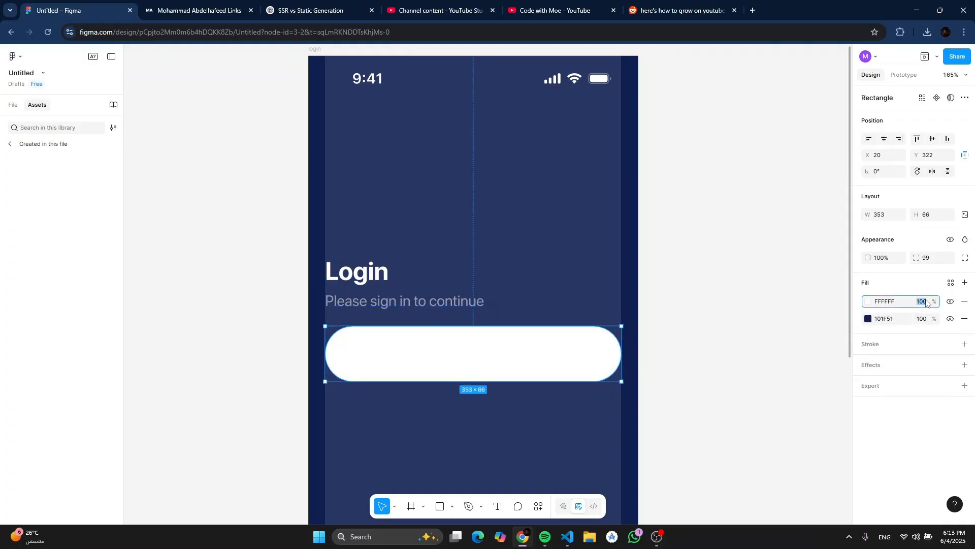
key("Return")
left_click(793, 273)
Step: Hide the login frame's column layout guide and deselect the frame
scroll(768, 273, "down", 5)
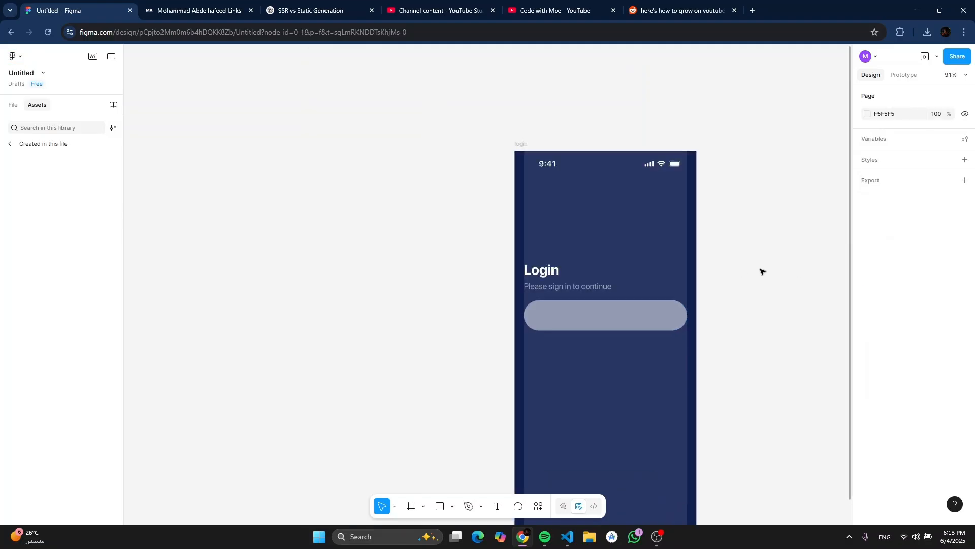
left_click(521, 144)
scroll(950, 447, "down", 1)
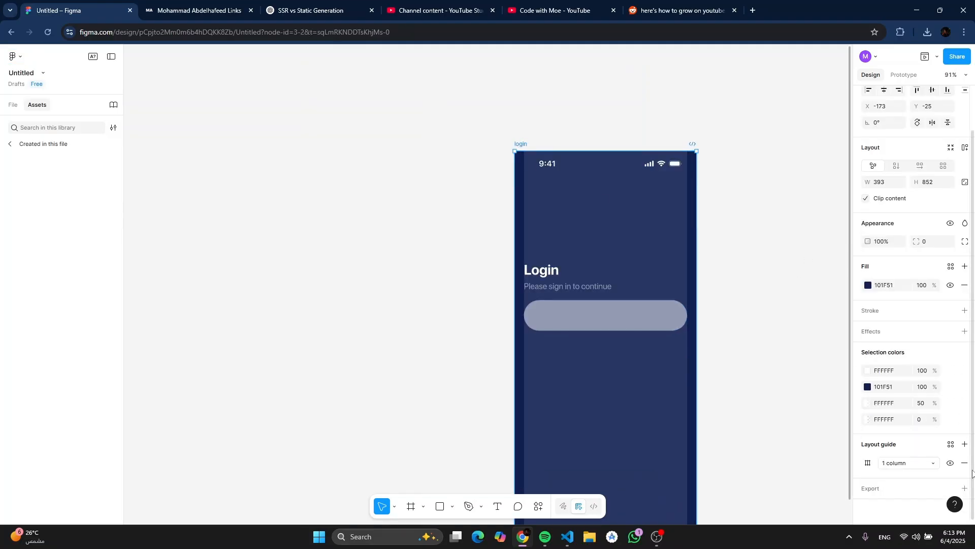
left_click(950, 463)
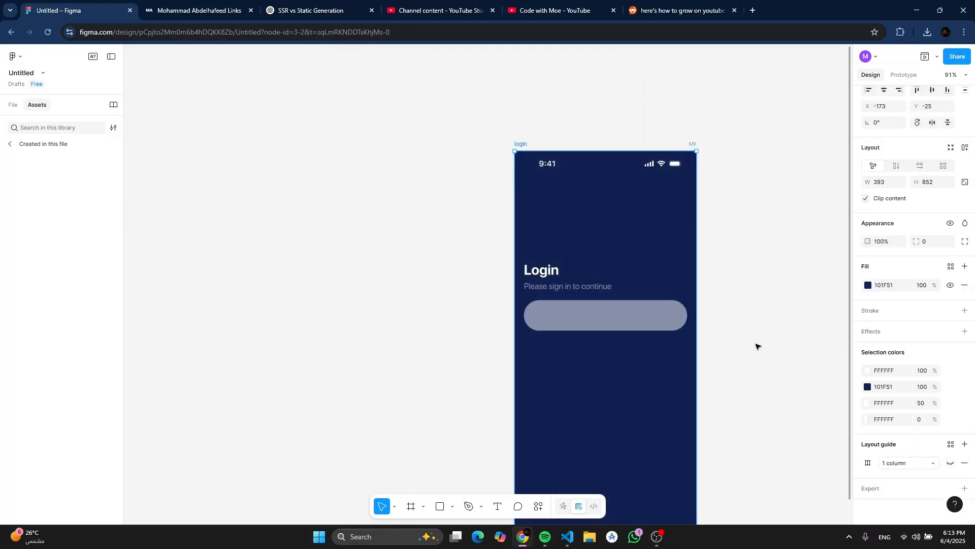
left_click(759, 344)
Step: Set the opacity of the rounded rectangle's white fill to 20%
scroll(722, 335, "down", 2)
left_click(648, 261)
left_click(917, 307)
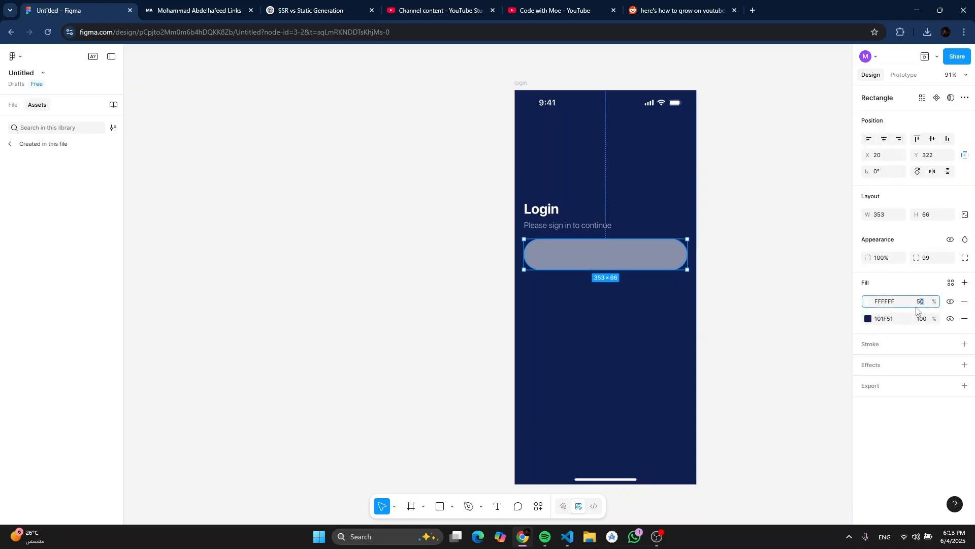
double_click(918, 307)
key("Return")
left_click(777, 262)
Step: Examine the rounded rectangle's proportions and contrast beneath the Login heading and subtitle
scroll(636, 254, "right", 3)
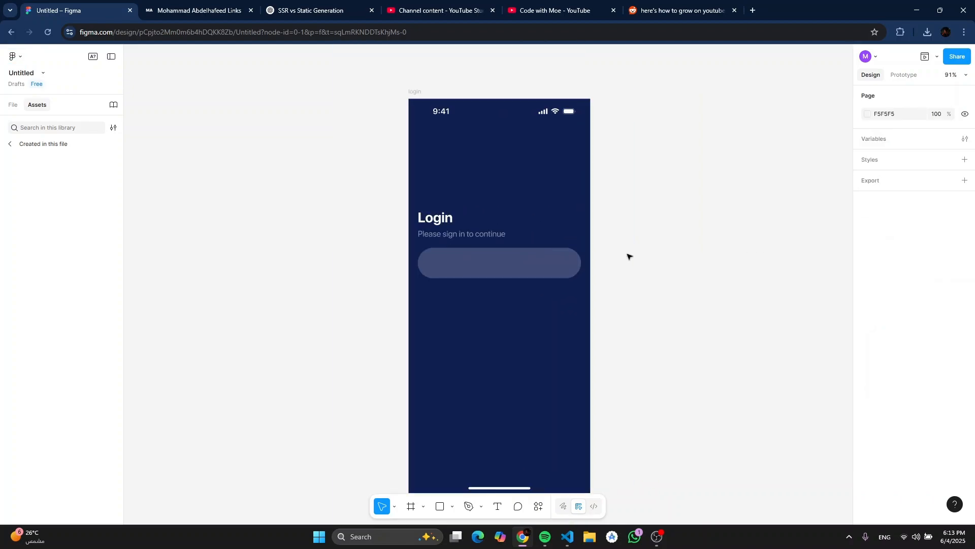
scroll(629, 257, "up", 3)
scroll(611, 255, "up", 2)
scroll(594, 283, "left", 3)
left_click(562, 303)
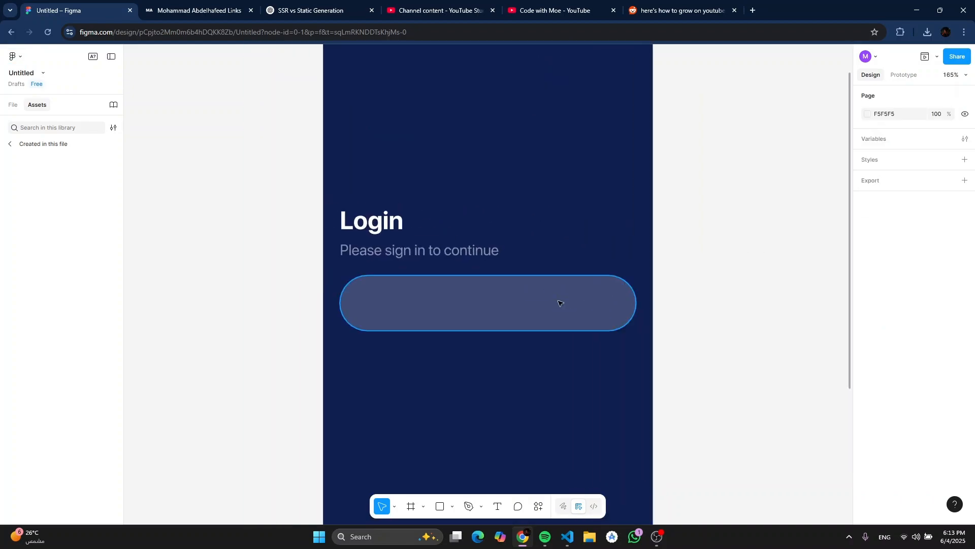
scroll(560, 303, "down", 2)
left_click(560, 304)
left_click(666, 335)
scroll(531, 230, "down", 2)
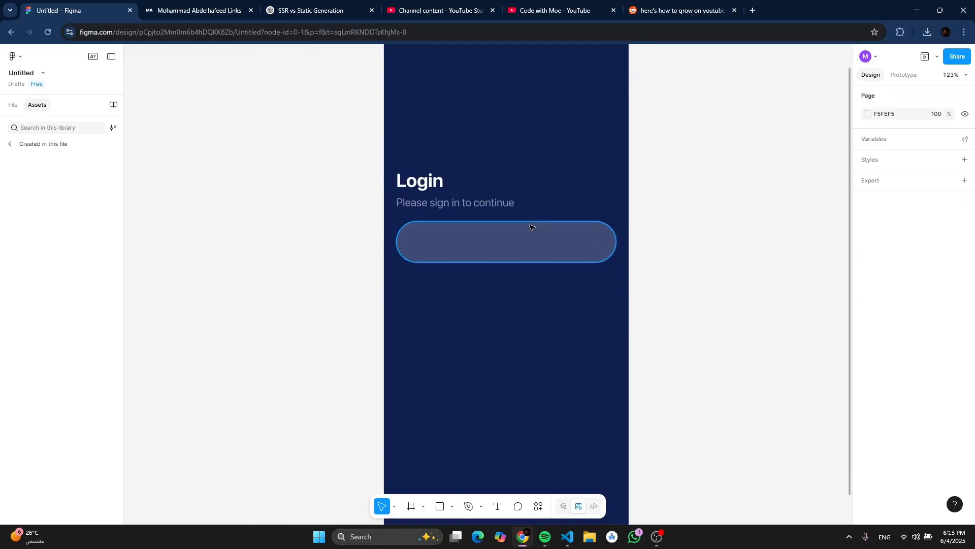
left_click(530, 228)
left_click(647, 244)
Step: Reduce the rounded rectangle's height to about 58 and move it down to about Y 348
left_click(479, 244)
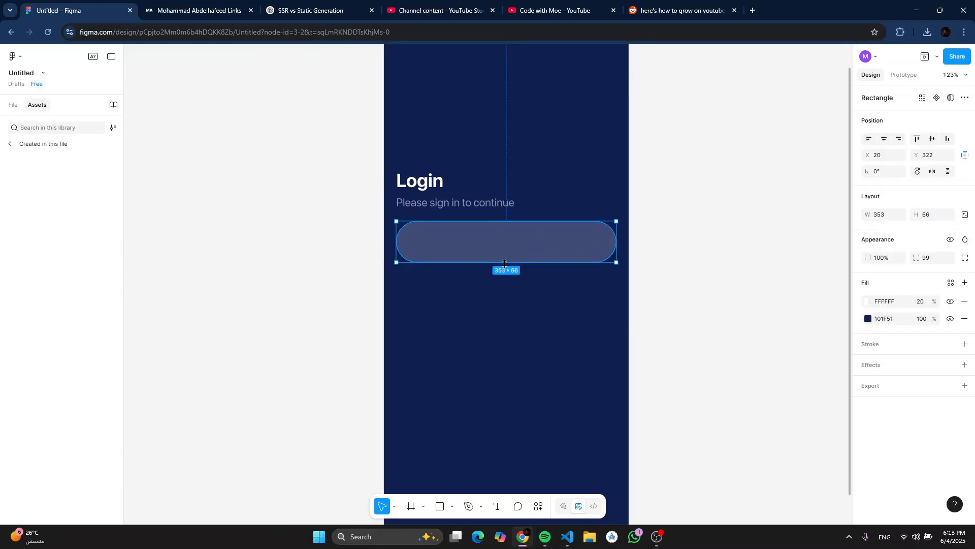
left_click_drag(506, 262, 514, 259)
left_click(618, 253)
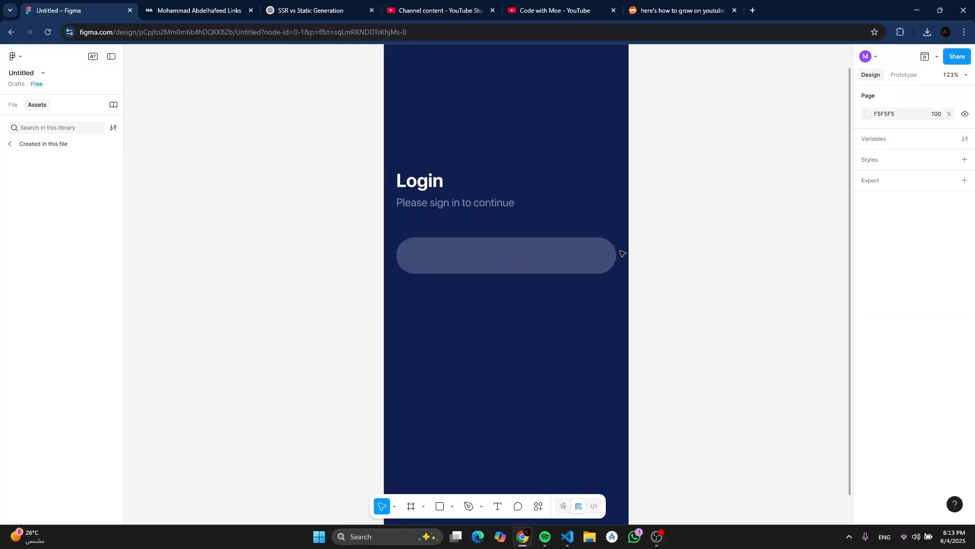
Step: Add the text "Email" at font size 15 near the upper left of the rounded rectangle
scroll(441, 260, "up", 5)
scroll(440, 260, "left", 2)
scroll(440, 260, "up", 1)
key("t")
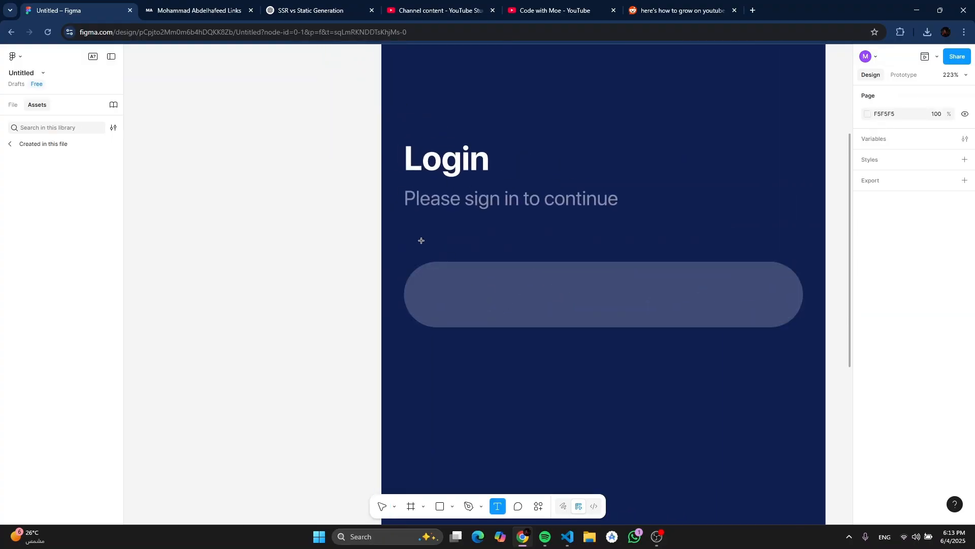
left_click(421, 240)
left_click(917, 334)
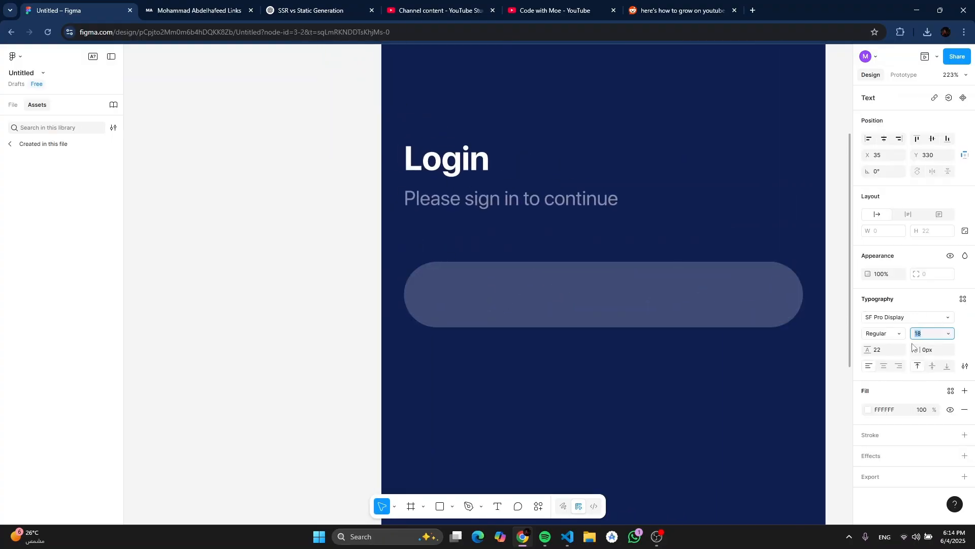
type("15")
key("Return")
type("e")
key("BackSpace")
key("Caps_Lock")
type("E")
key("Caps_Lock")
type("mail")
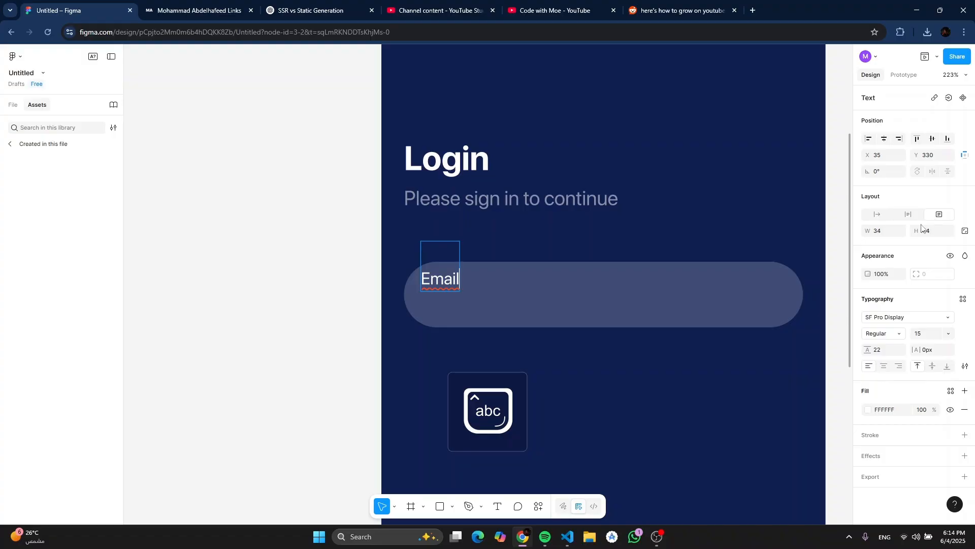
Step: Set the Email text to auto width and its line height to Auto
key("Escape")
left_click(896, 215)
left_click(878, 214)
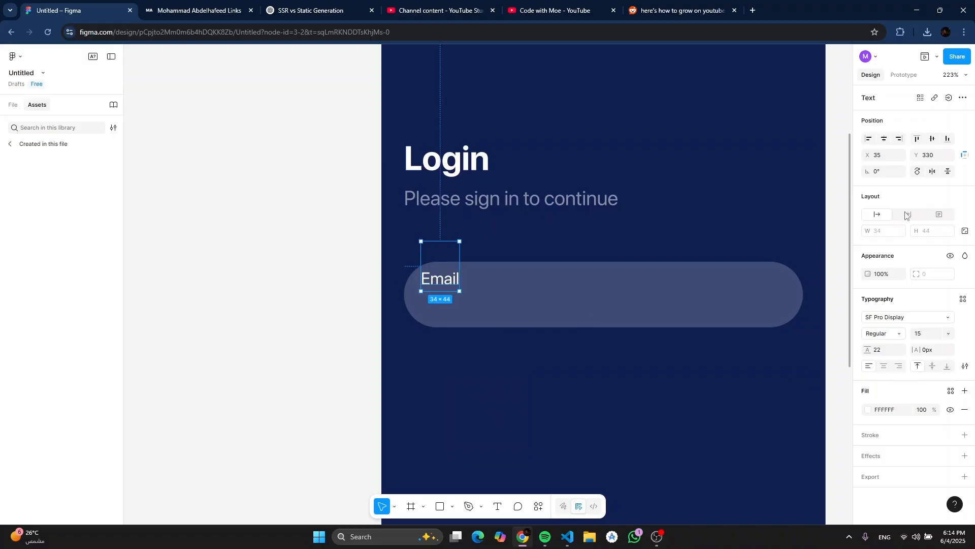
left_click(886, 350)
left_click(676, 403)
Step: Delete the Email text and add a new "Email" text between the subtitle and the rounded rectangle
left_click(437, 274)
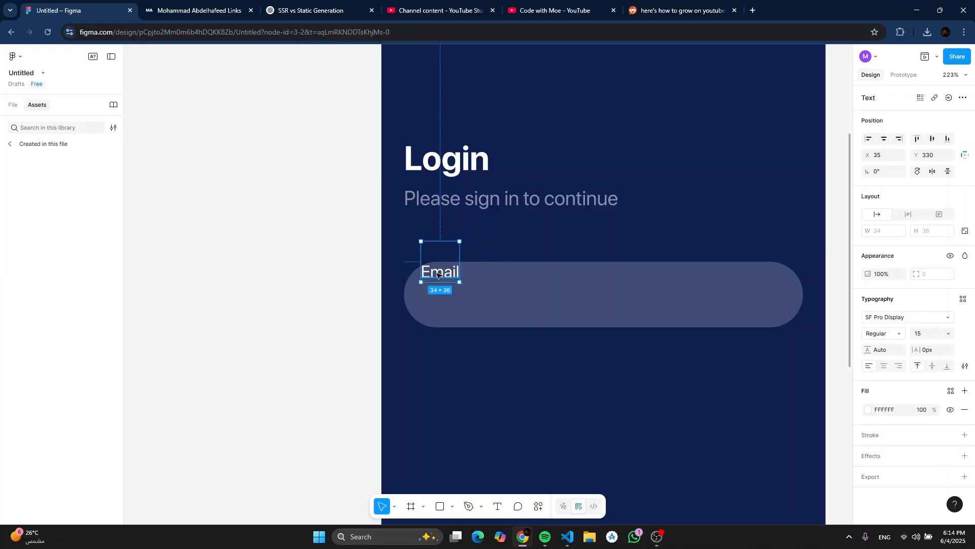
key("Delete")
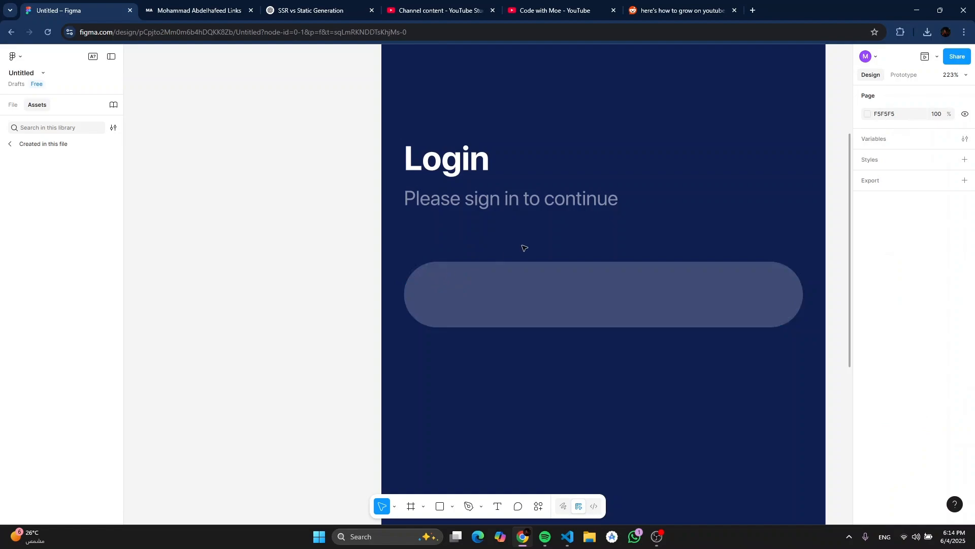
key("t")
left_click(469, 229)
type("E")
key("Caps_Lock")
type("mail")
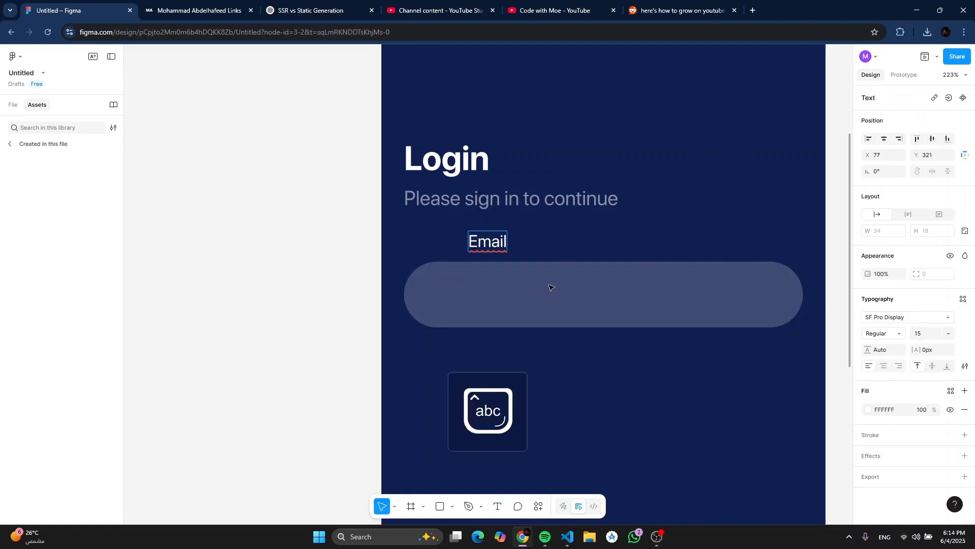
scroll(550, 288, "up", 5)
key("Escape")
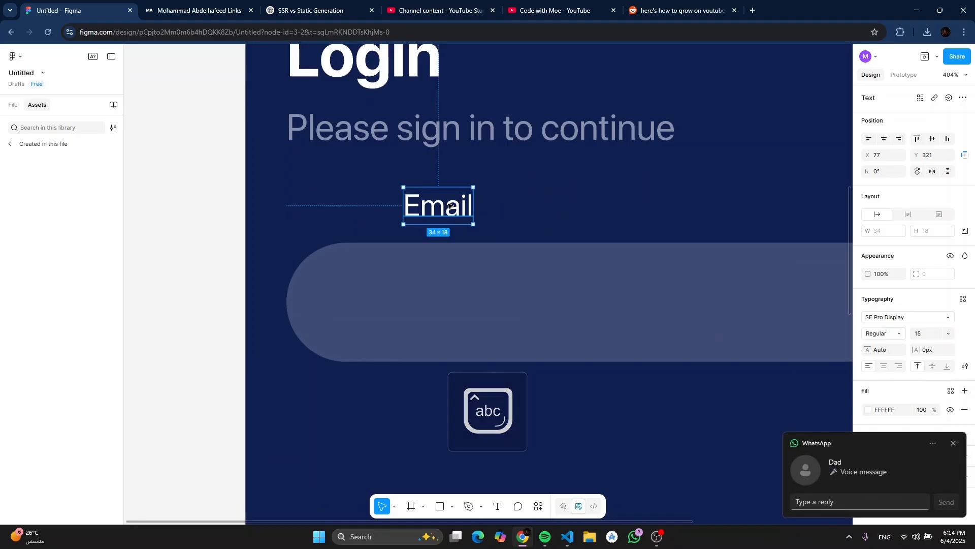
left_click(954, 443)
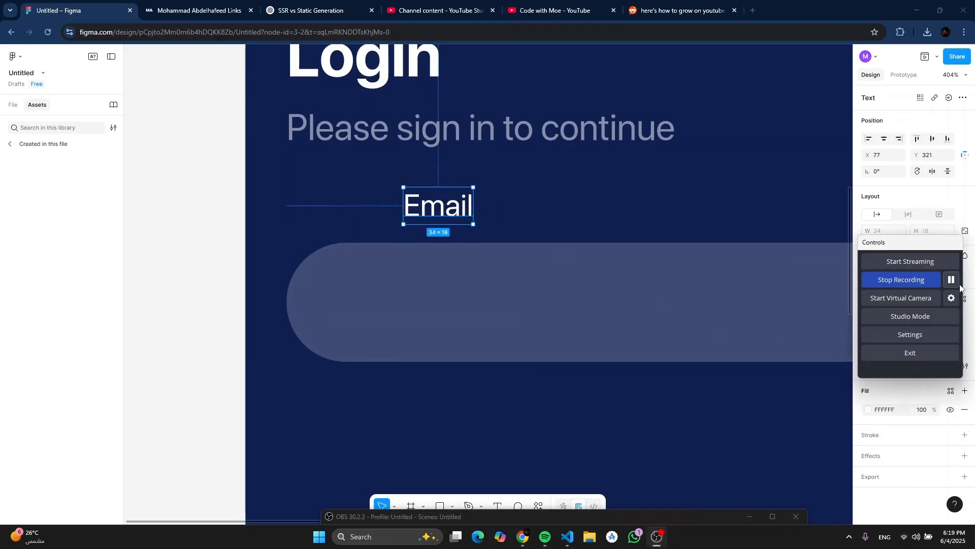
left_click(707, 402)
left_click(708, 402)
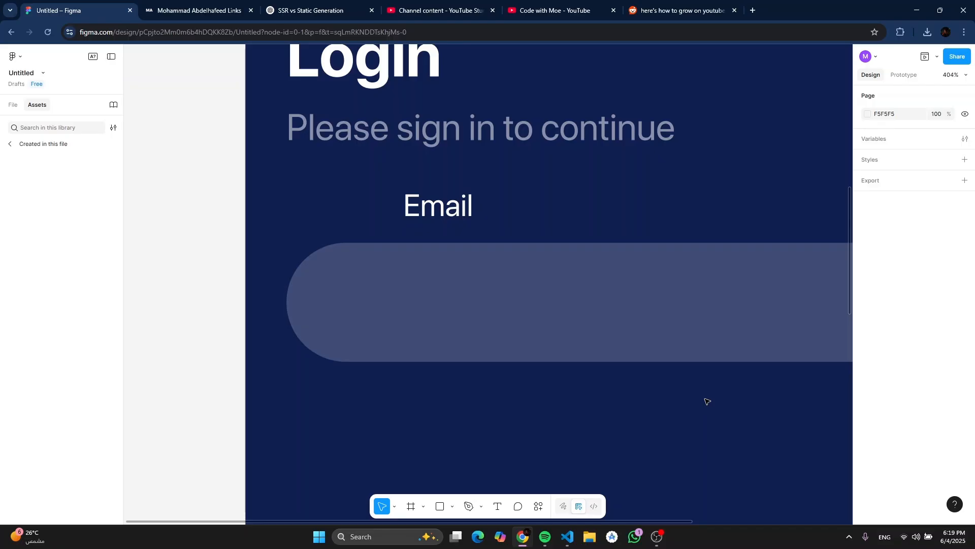
Step: Move the Email label to about X 20, Y 325, left-aligned with the rounded rectangle just above it
left_click(440, 196)
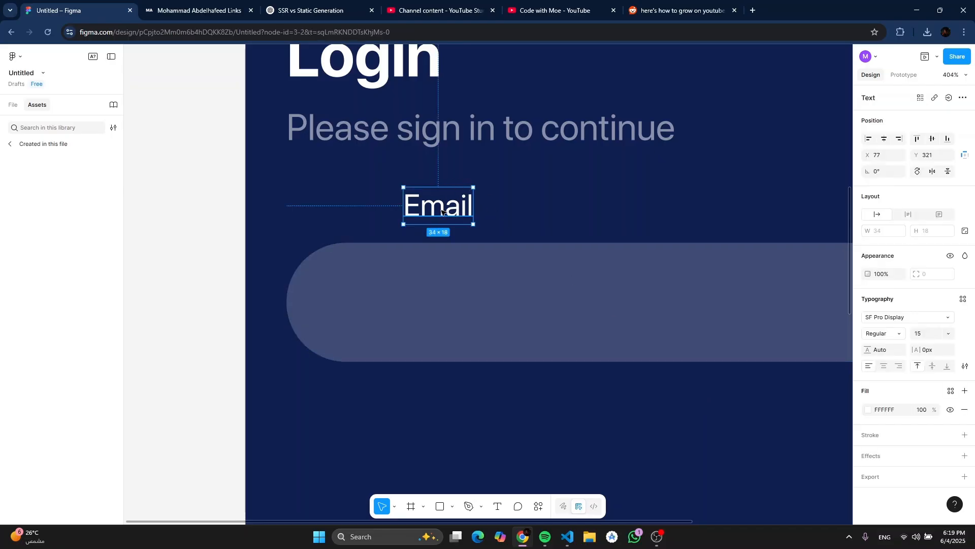
left_click_drag(442, 212, 325, 216)
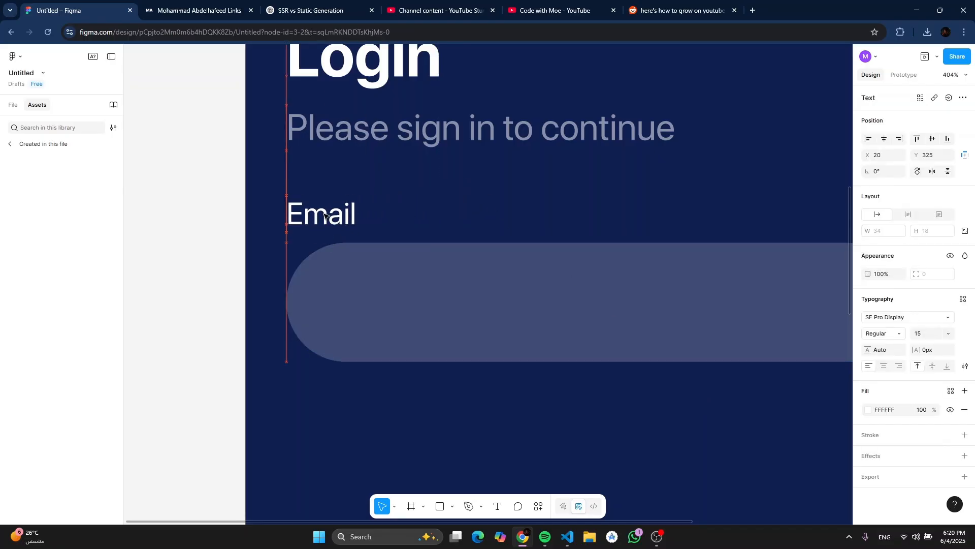
key("shift+1")
left_click(520, 259)
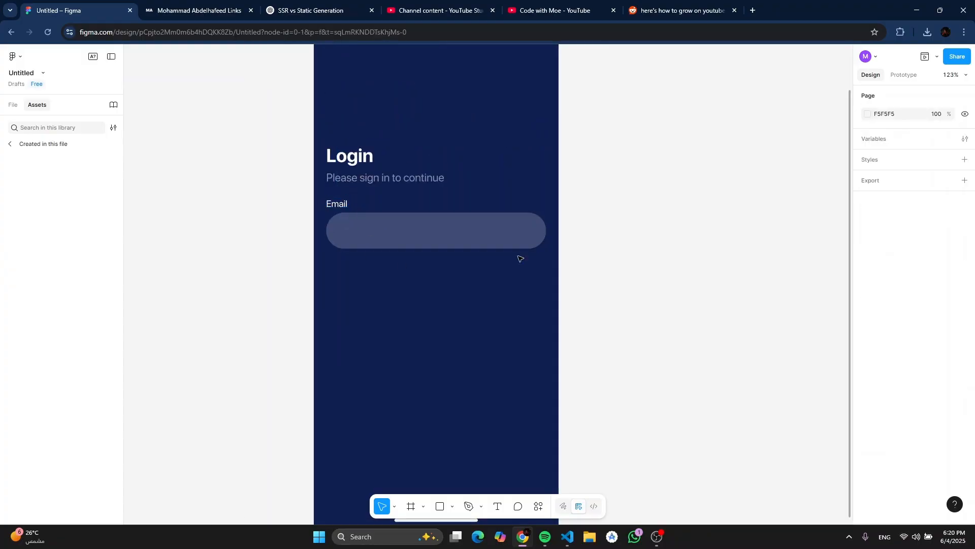
Step: Duplicate the Email label and place the copy inside the rounded rectangle near its left end
scroll(617, 224, "up", 2)
scroll(533, 226, "down", 5)
scroll(413, 234, "up", 4)
scroll(386, 255, "down", 3)
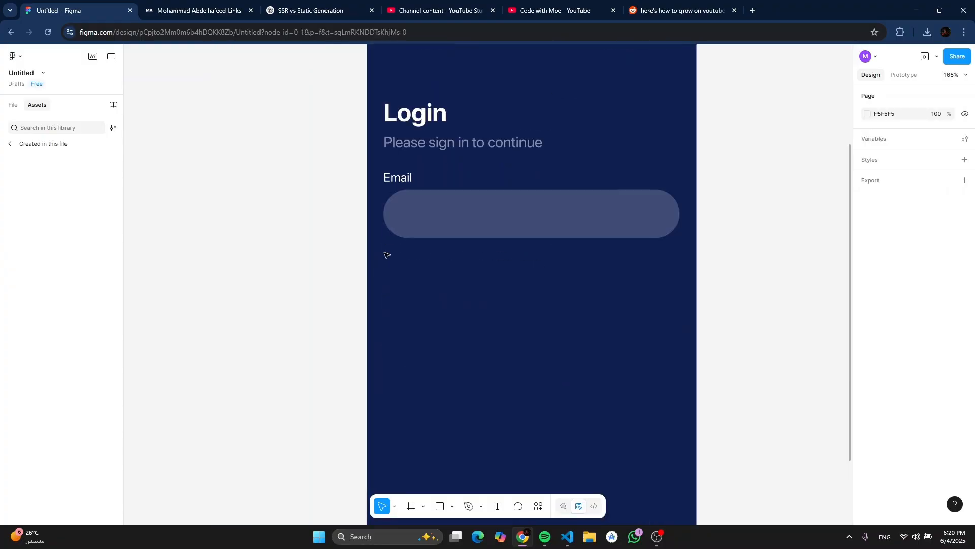
scroll(386, 255, "up", 3)
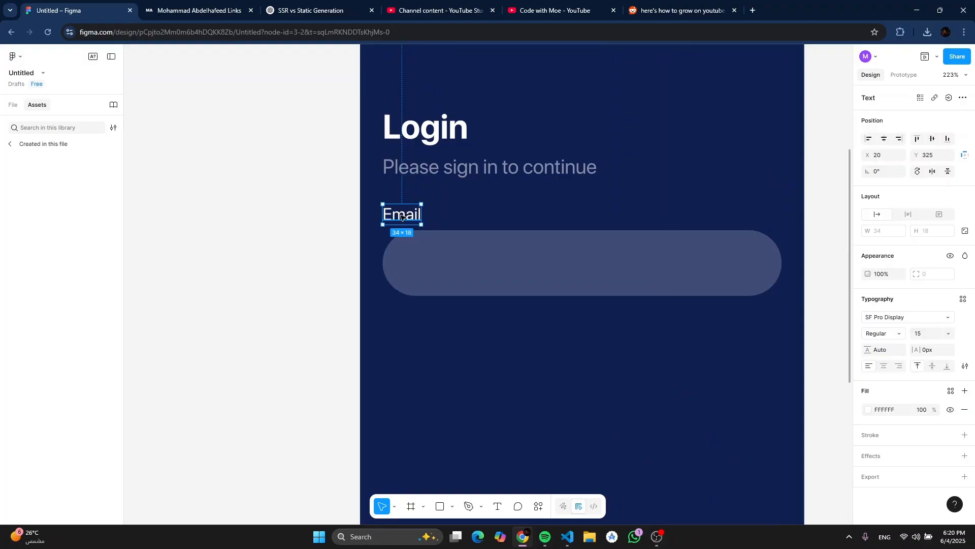
left_click_drag(401, 217, 434, 266)
left_click(498, 247)
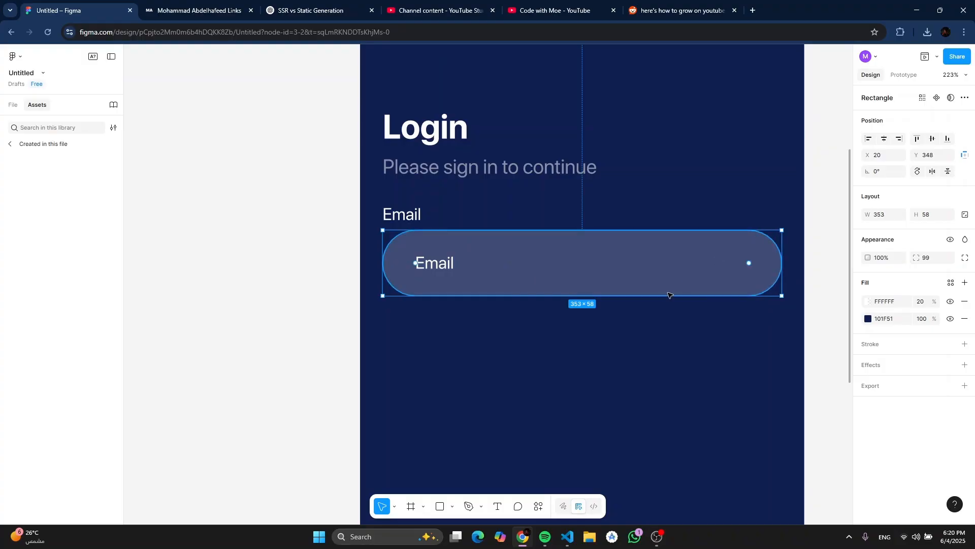
key("Delete")
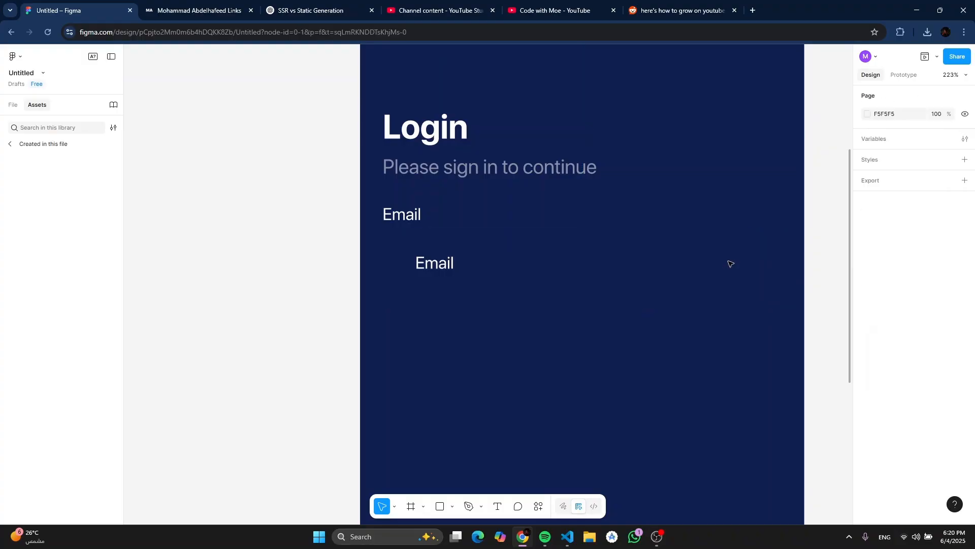
key("ctrl+z")
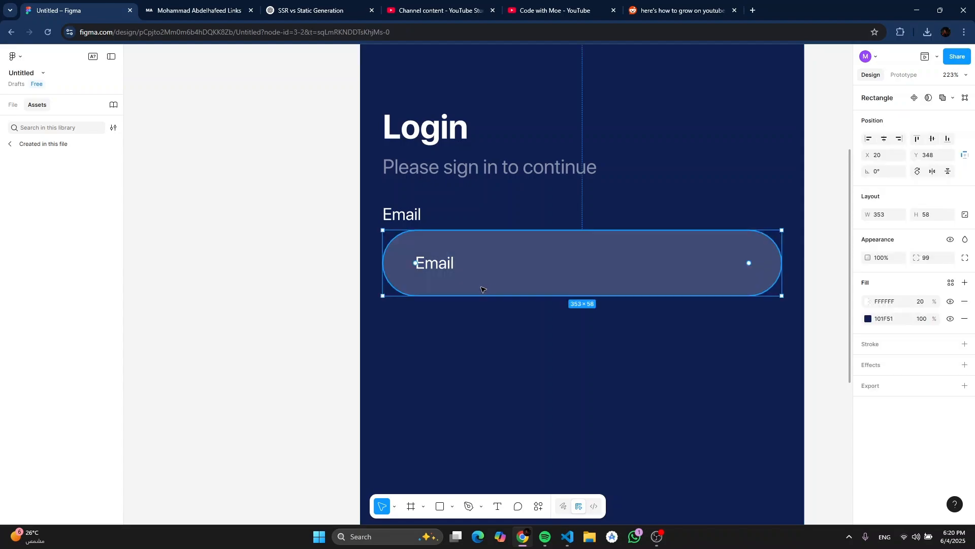
Step: Draw a frame about 352 × 58 over the rounded rectangle of the email field
key("f")
left_click_drag(384, 230, 782, 296)
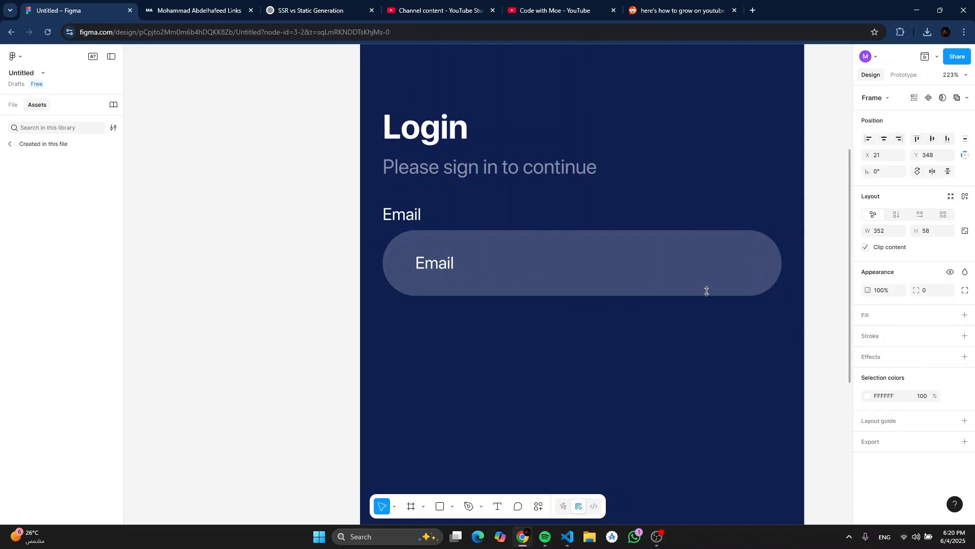
Step: Move the frame with the inner Email text below the rounded rectangle and delete that rectangle
left_click(13, 104)
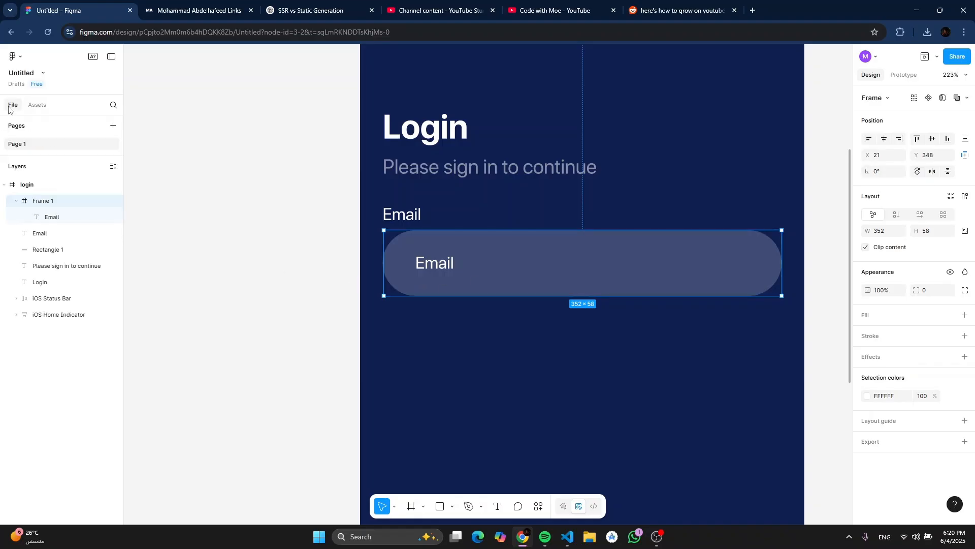
left_click(62, 219)
left_click(64, 201)
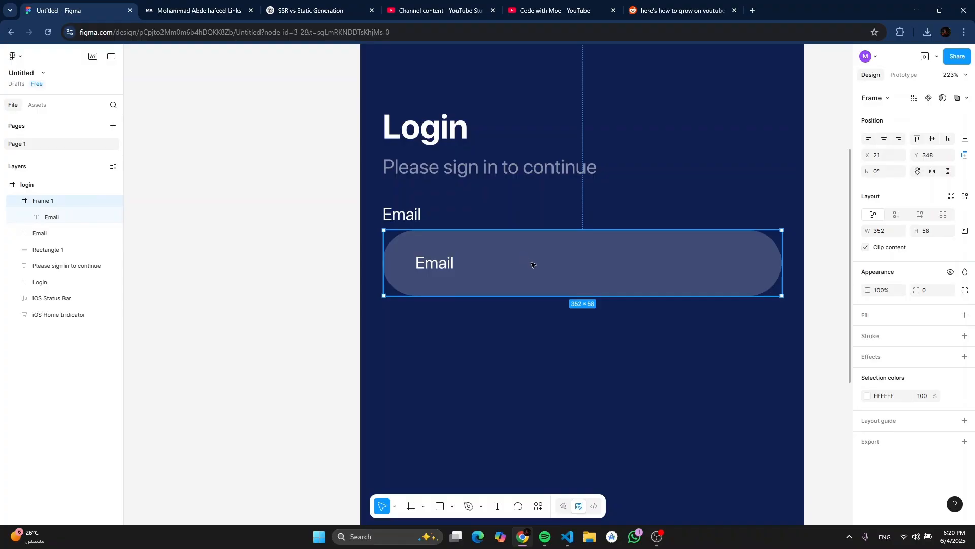
left_click_drag(602, 277, 598, 317)
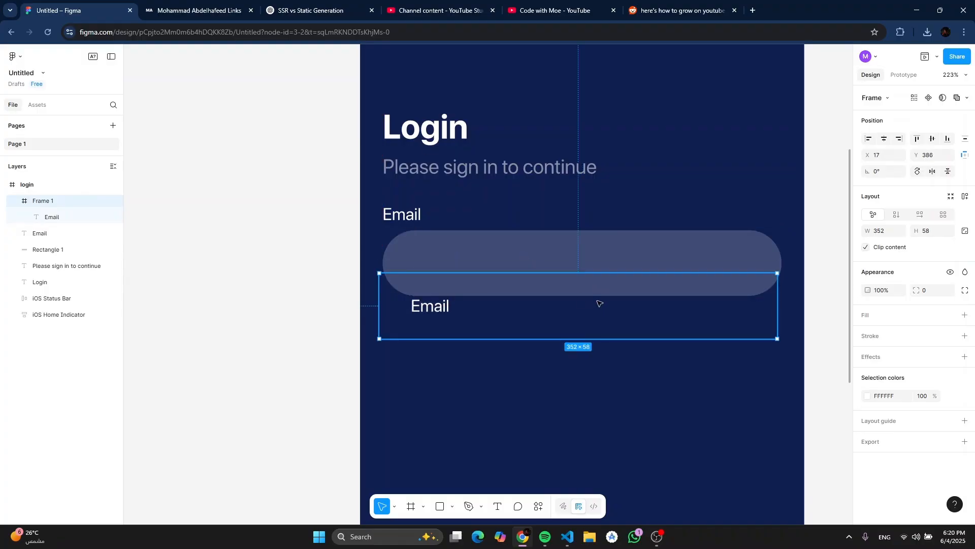
left_click_drag(512, 290, 507, 319)
left_click(510, 265)
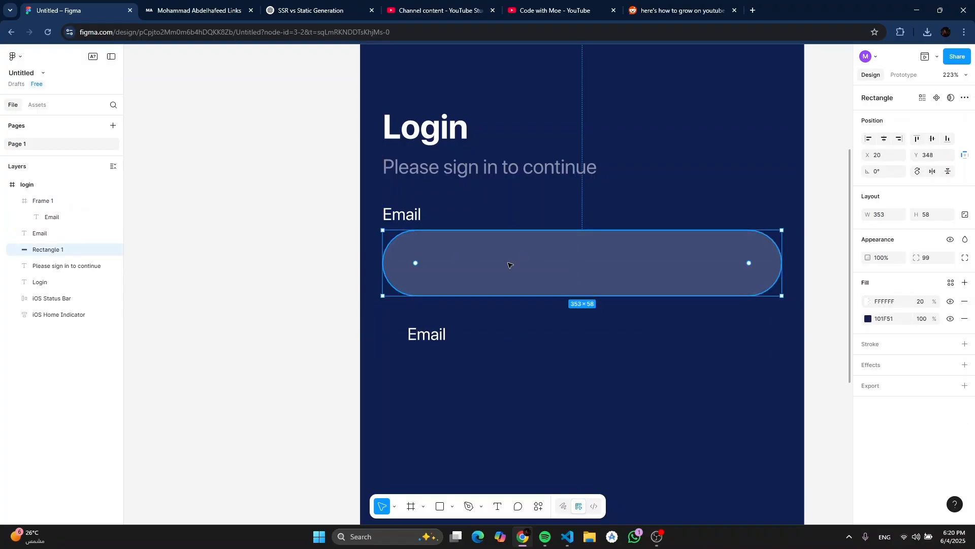
key("Delete")
Step: Round the corners of the frame containing the inner Email text to a radius of 127
left_click(458, 308)
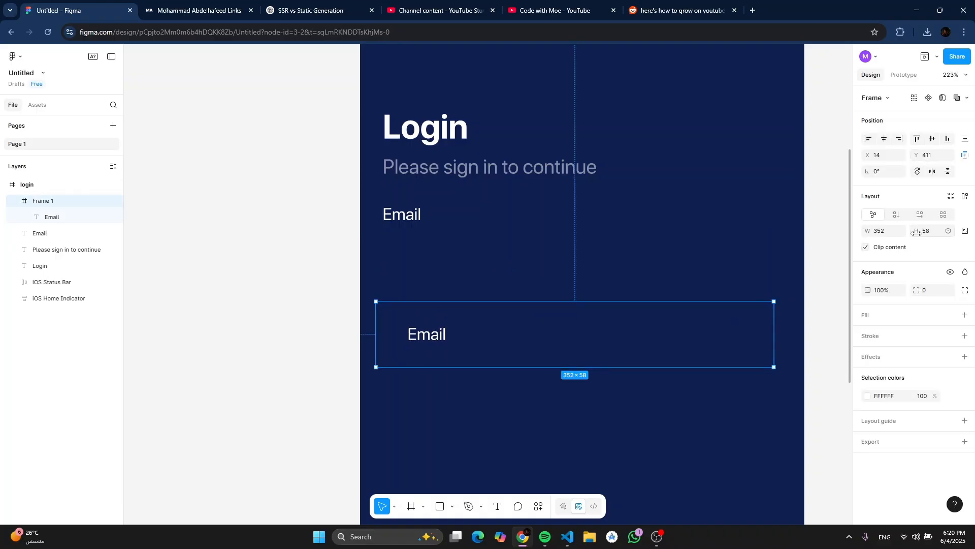
left_click_drag(917, 234, 155, 248)
key("ctrl+z")
left_click_drag(916, 290, 415, 336)
left_click_drag(524, 336, 586, 306)
Step: Give the rounded frame a 101F51 fill with a white FFFFFF fill at 20% opacity on top
left_click(966, 315)
left_click(868, 334)
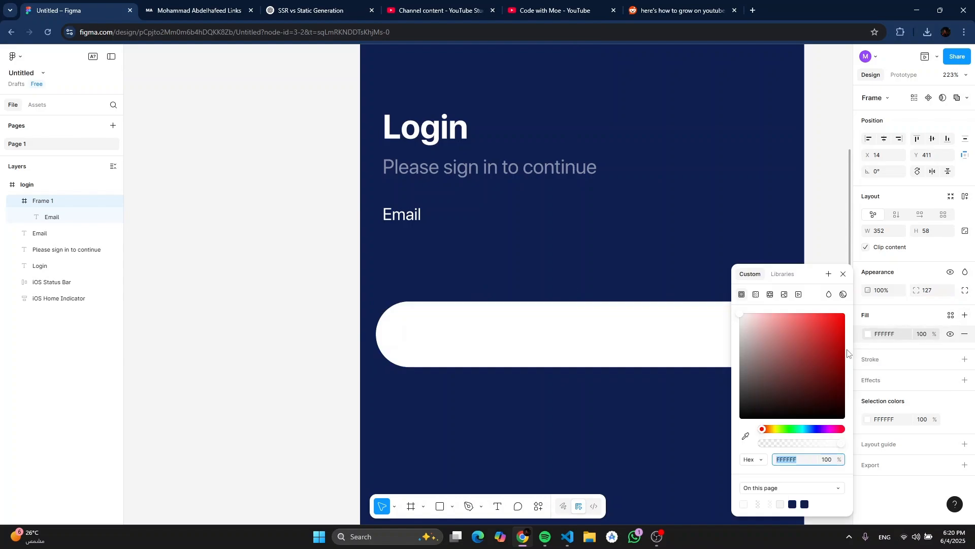
left_click(803, 504)
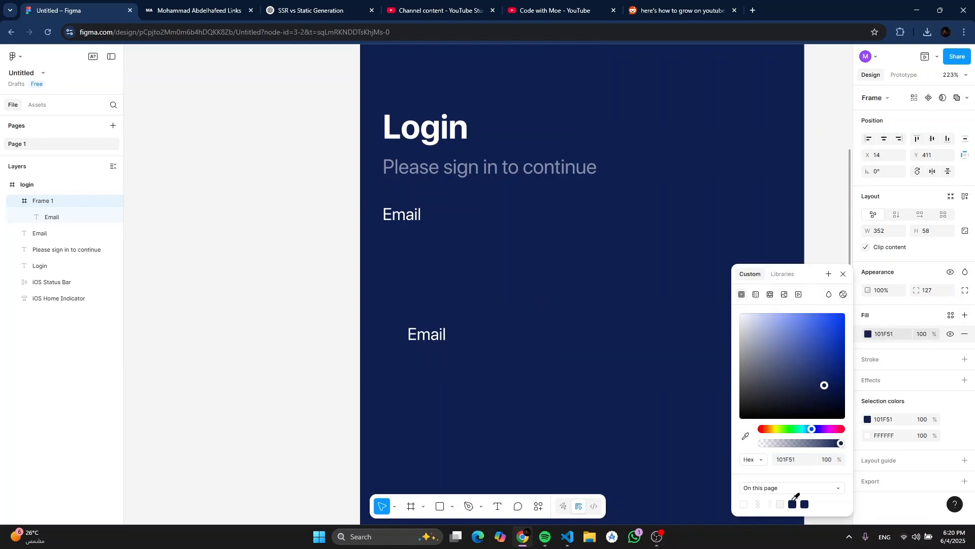
left_click(965, 315)
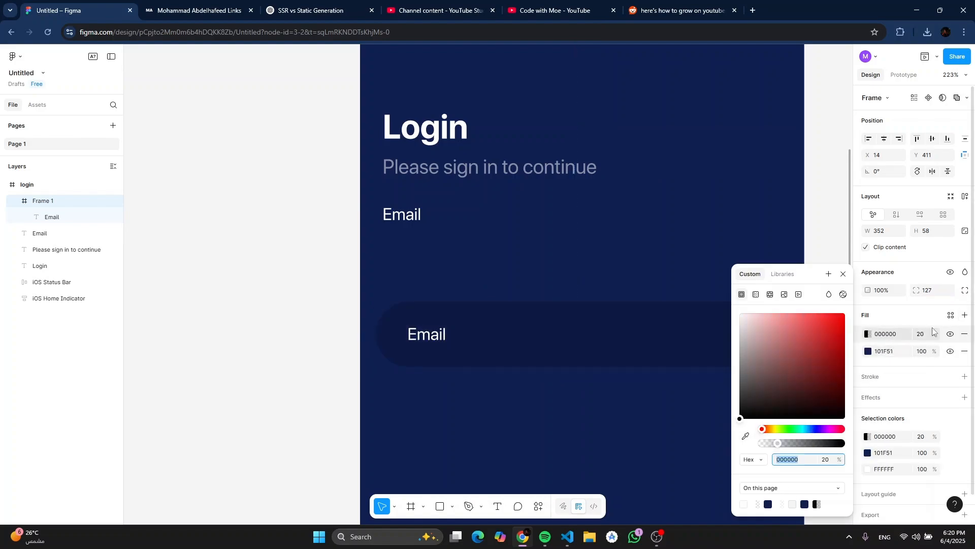
left_click(925, 334)
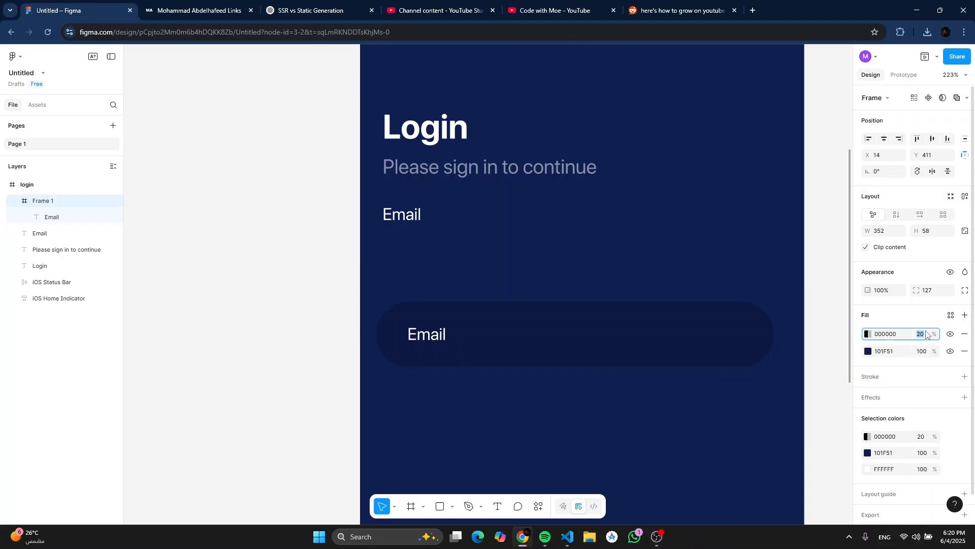
left_click(867, 334)
left_click_drag(839, 334, 666, 276)
left_click(845, 273)
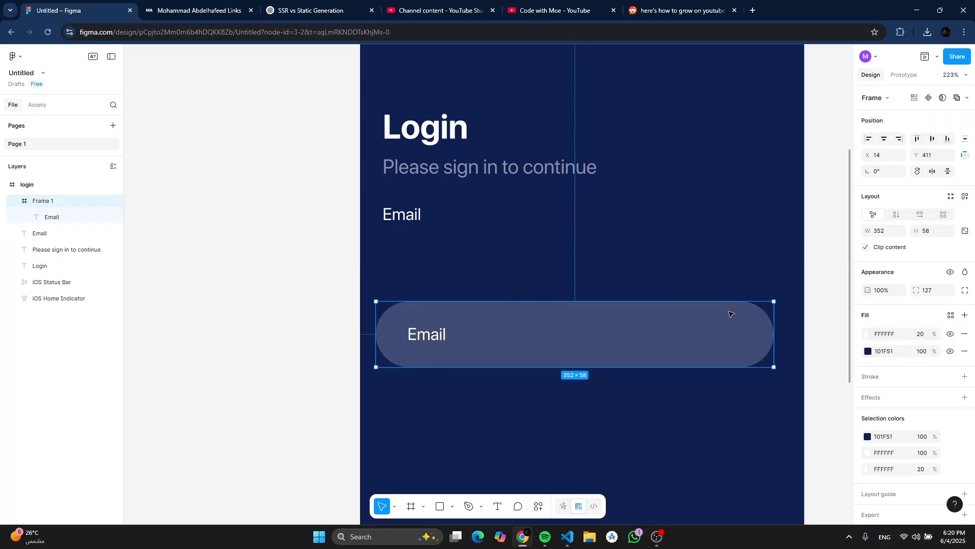
Step: Move the rounded frame to about Y 349, just below the Email label, and apply horizontal auto layout to it
left_click_drag(503, 350, 497, 282)
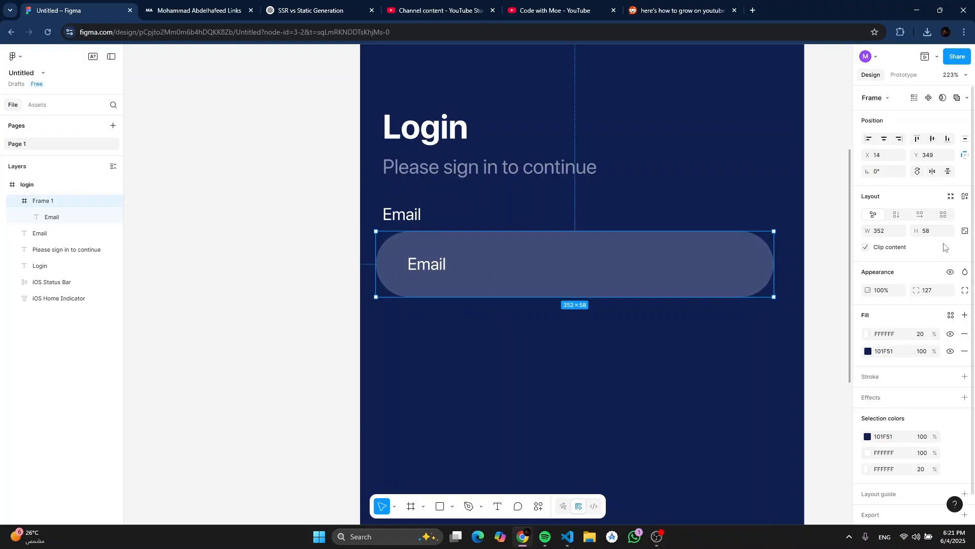
left_click(919, 216)
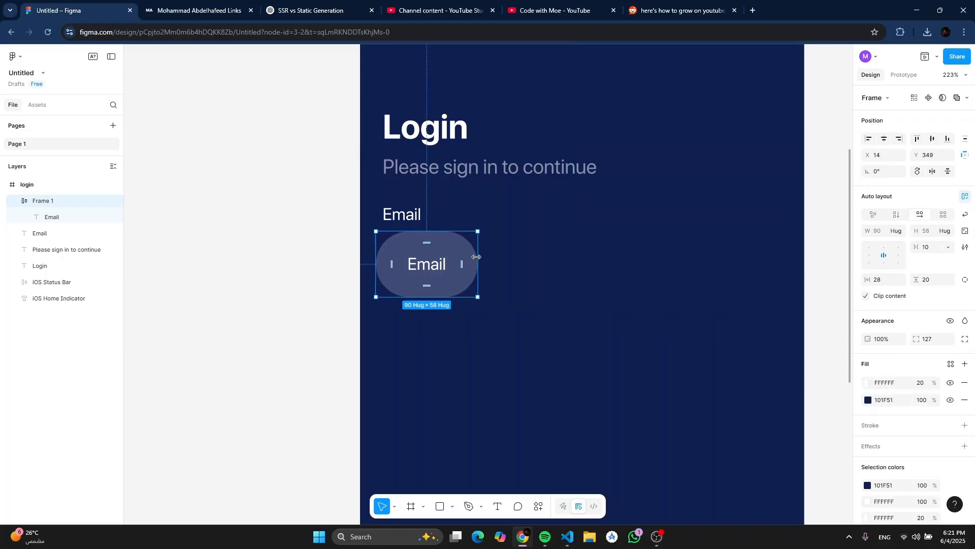
Step: Show the login frame's one-column layout guide and align the email field frame to the column's left edge at X 20, Y 350
scroll(444, 133, "down", 2)
scroll(444, 133, "up", 3)
scroll(444, 132, "down", 3)
scroll(442, 133, "up", 2)
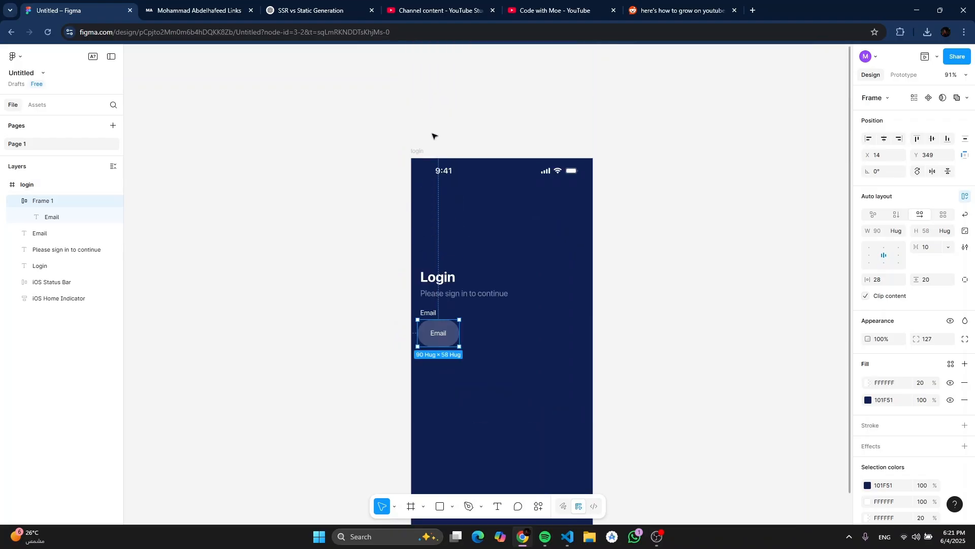
left_click(421, 153)
scroll(938, 394, "down", 3)
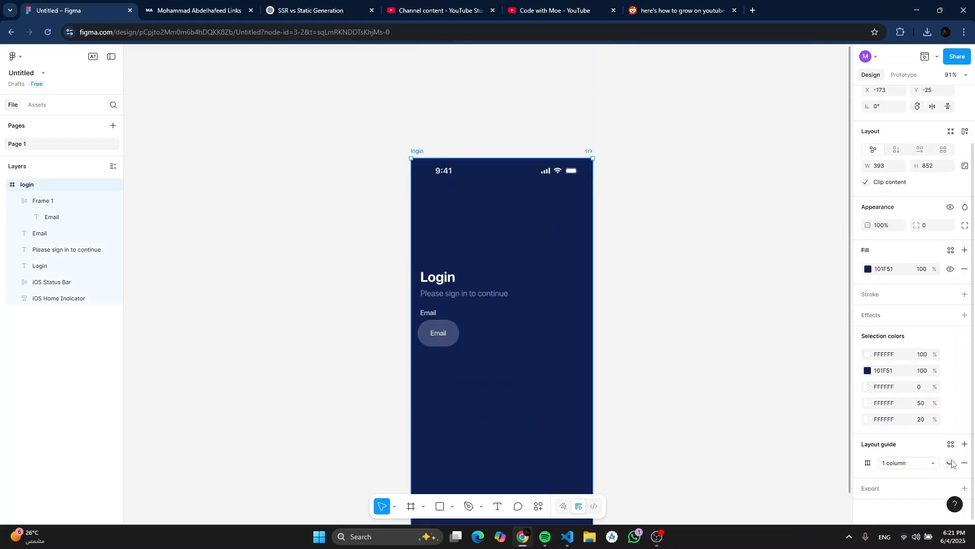
left_click(951, 462)
scroll(474, 288, "up", 2)
left_click(436, 343)
scroll(436, 343, "up", 5)
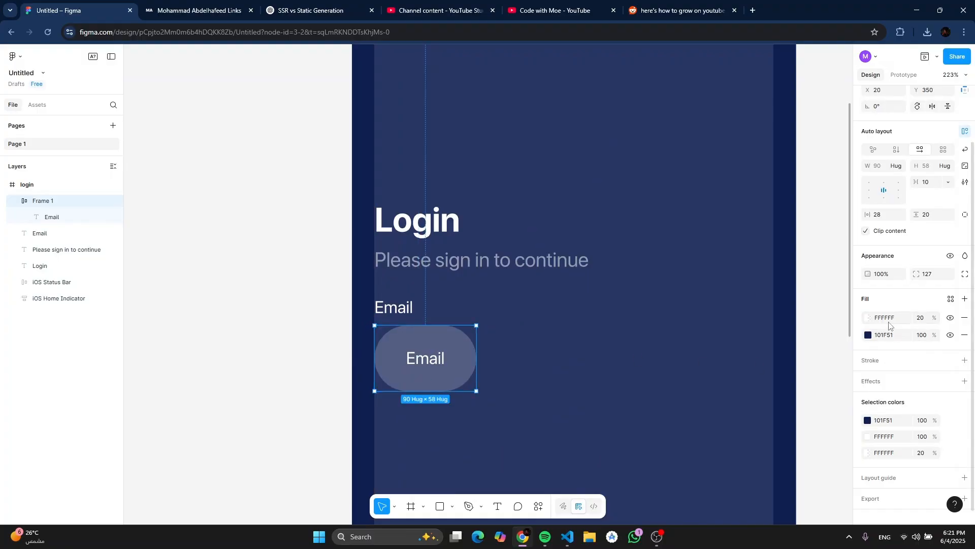
Step: Left-align the content of the email field's auto layout and set its horizontal padding to 0
scroll(877, 338, "down", 2)
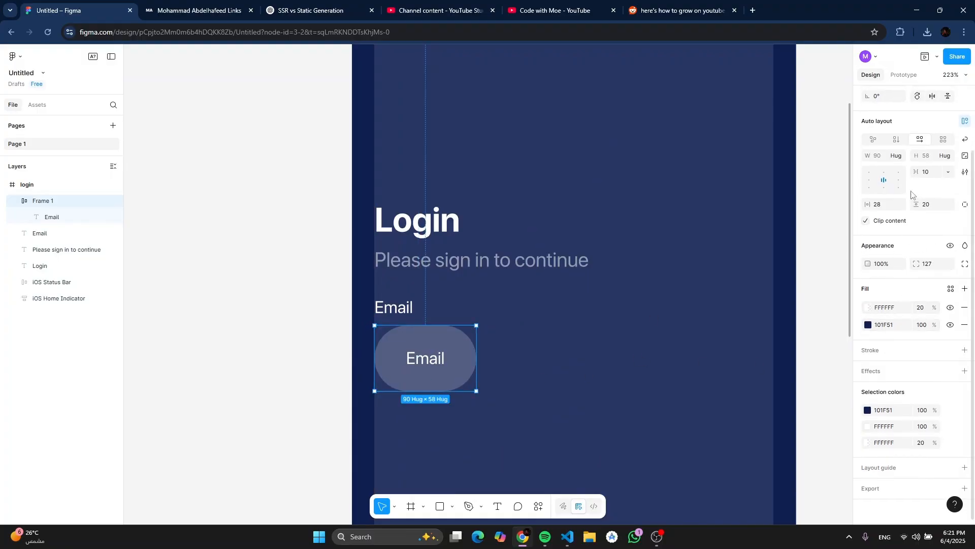
left_click(871, 180)
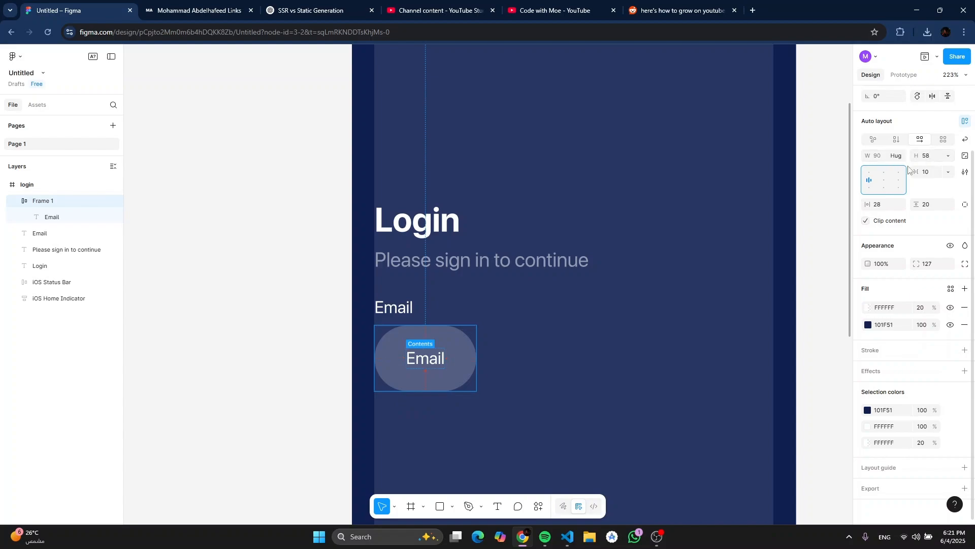
left_click(883, 205)
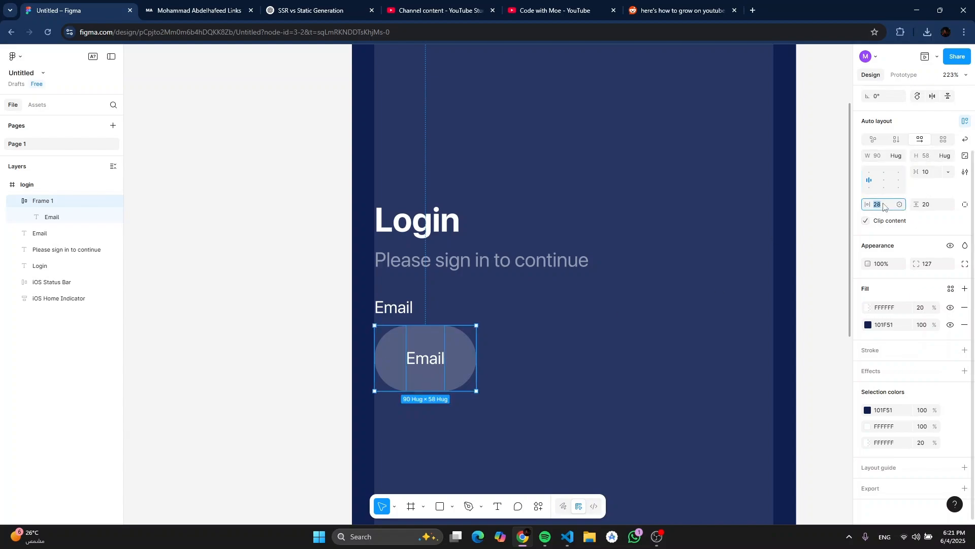
type("0")
key("Return")
Step: Widen the email field frame to 353 to fill the guide column and set only its left padding to 20
left_click_drag(413, 362, 774, 366)
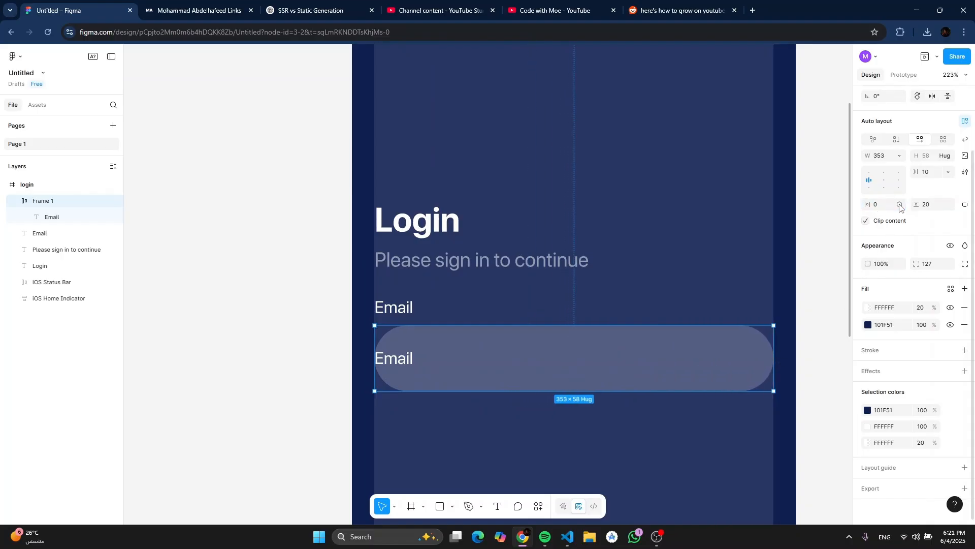
left_click(899, 204)
left_click(896, 220)
left_click(965, 204)
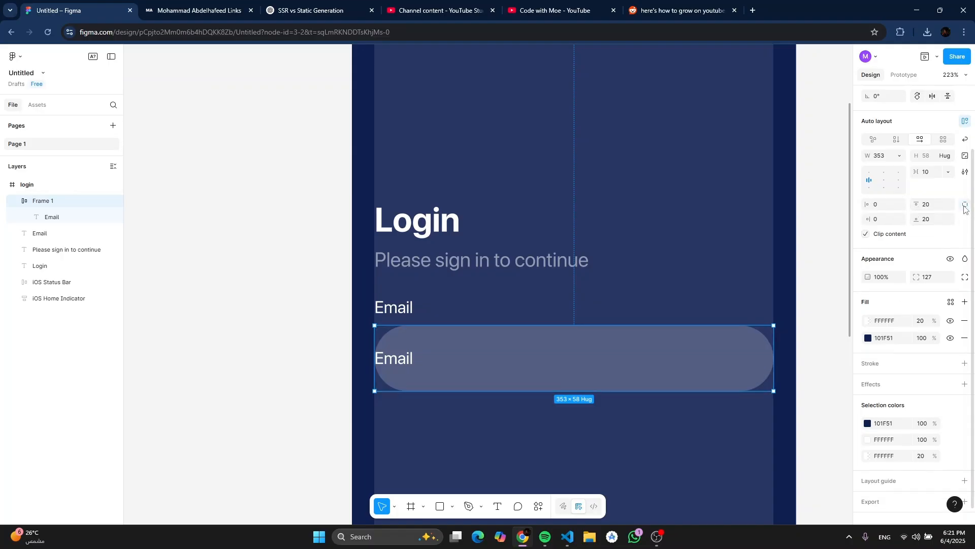
left_click(887, 219)
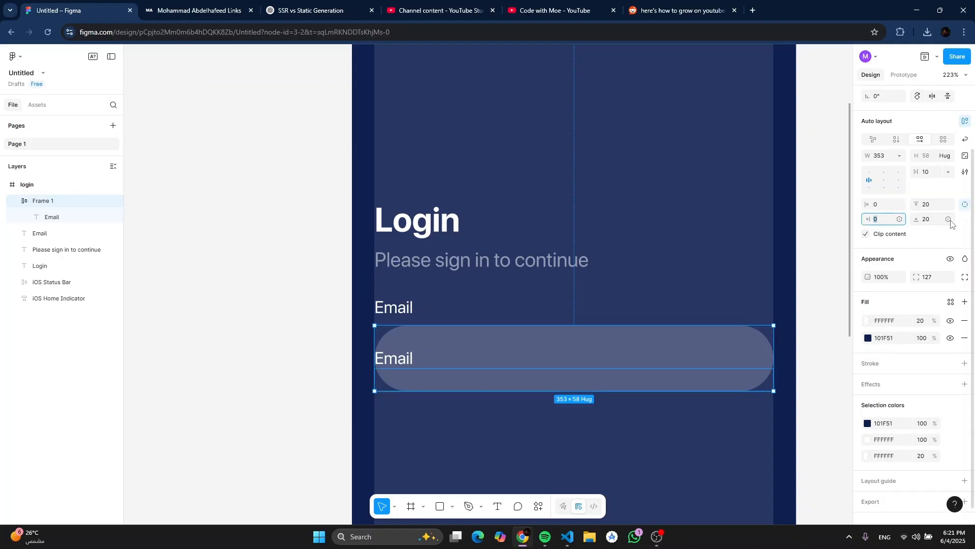
left_click(883, 206)
key("Return")
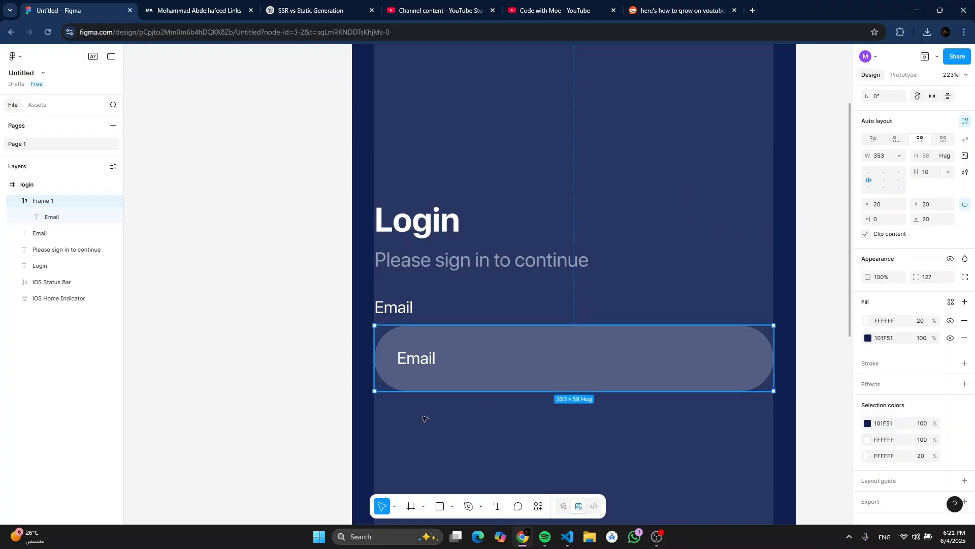
Step: Change the text inside the email field to "Enter your email"
double_click(428, 359)
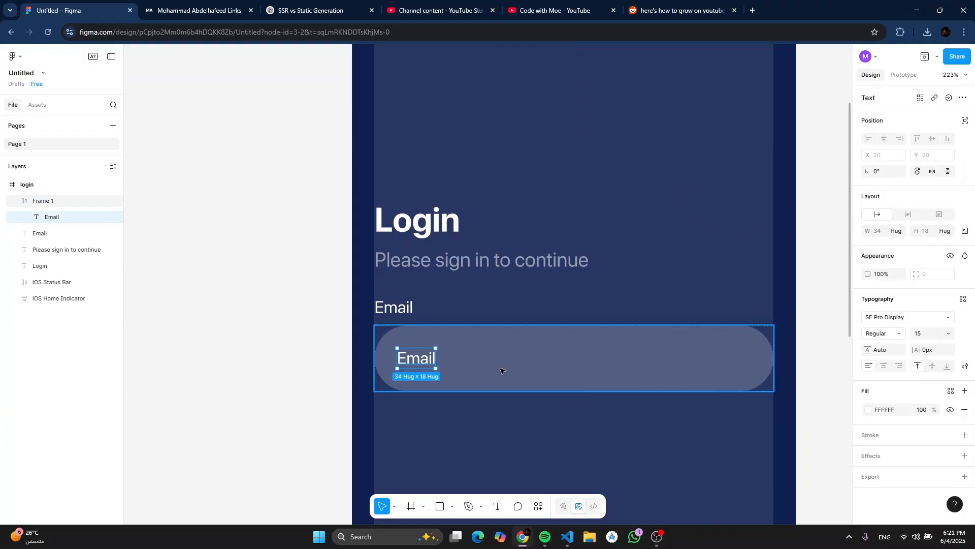
double_click(414, 355)
type("Enter Yo")
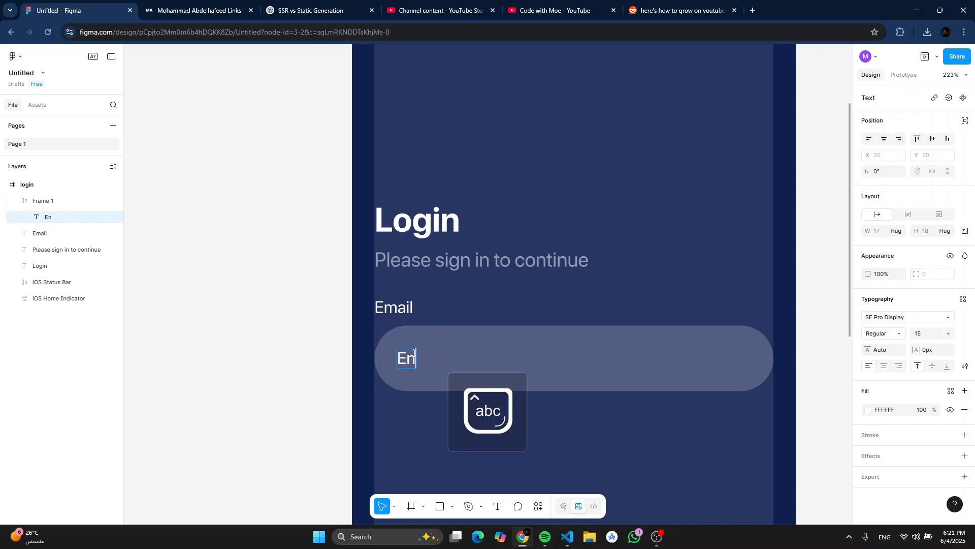
key("BackSpace")
key("BackSpace")
type("your email")
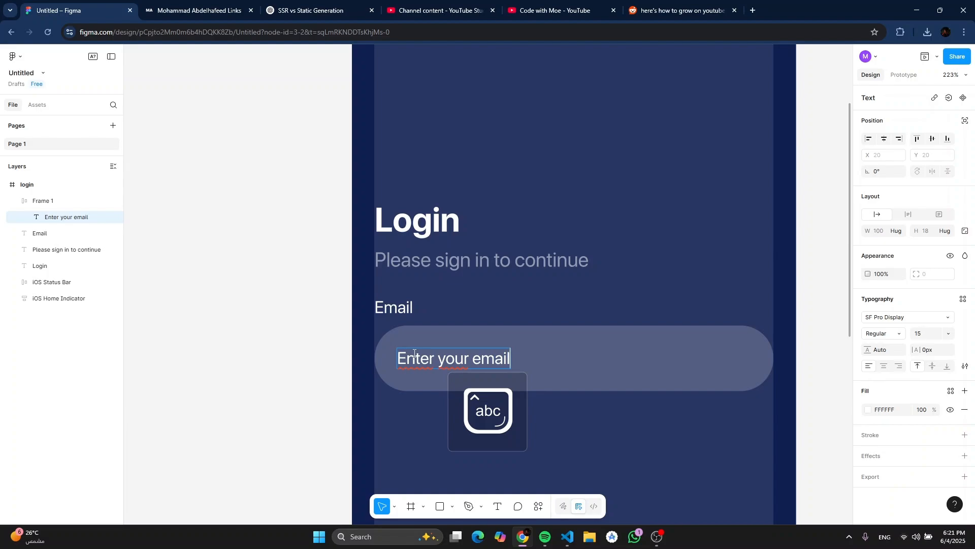
key("Escape")
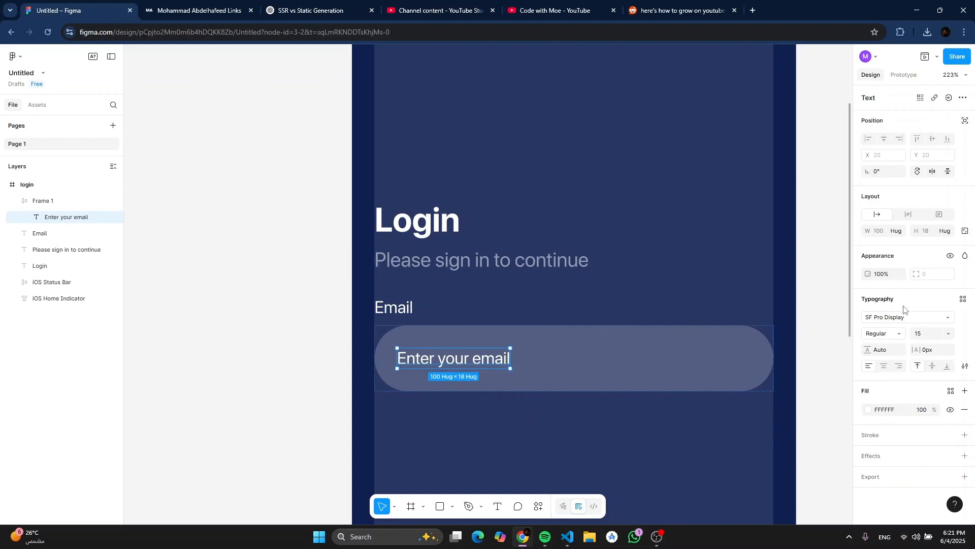
Step: Fill the "Enter your email" text with the background colour 101F51 and add a white FFFFFF fill at 80% opacity over it
left_click(868, 409)
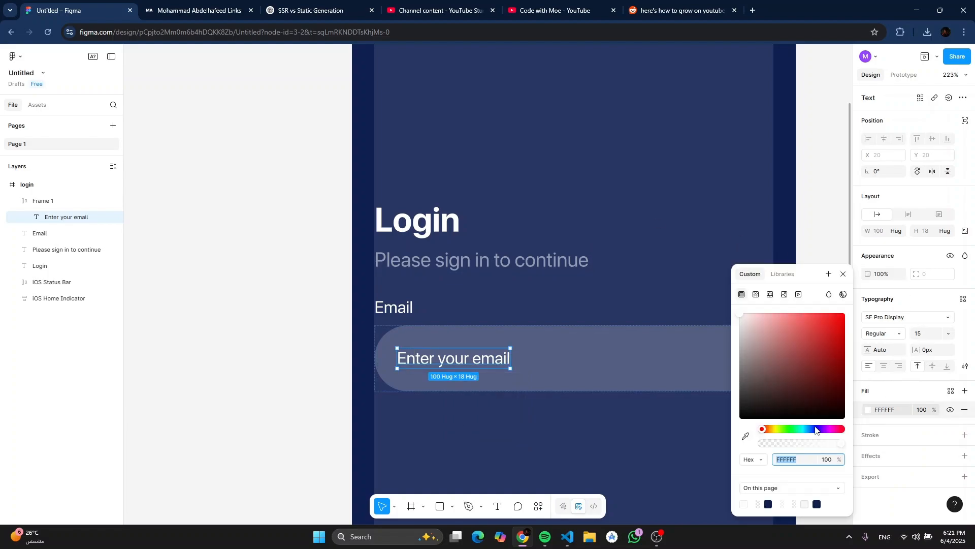
left_click(745, 436)
left_click(788, 226)
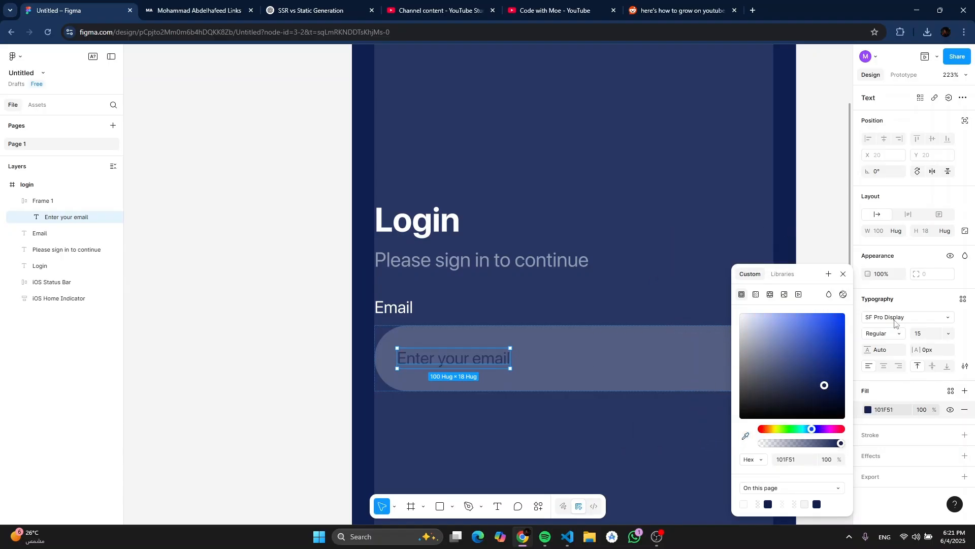
left_click(965, 391)
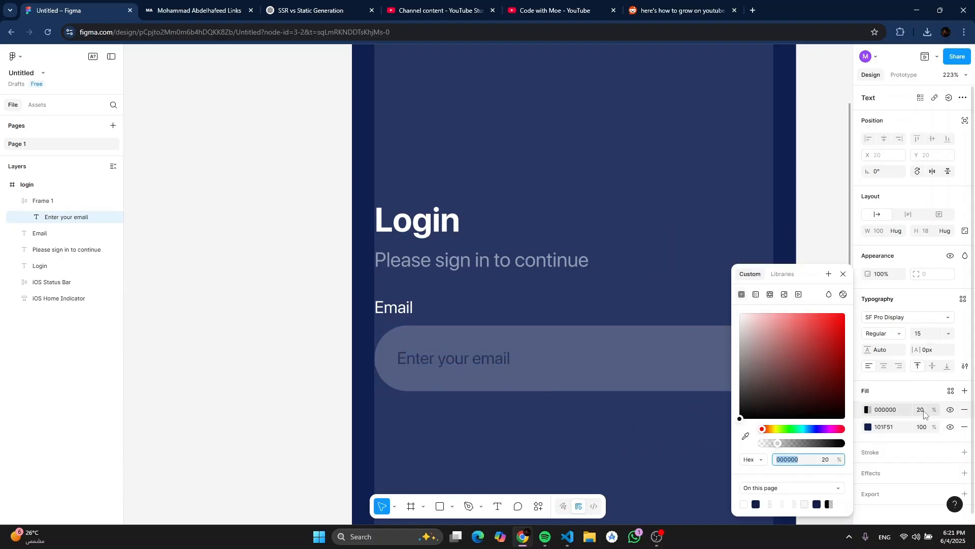
left_click(927, 410)
type("80")
key("Return")
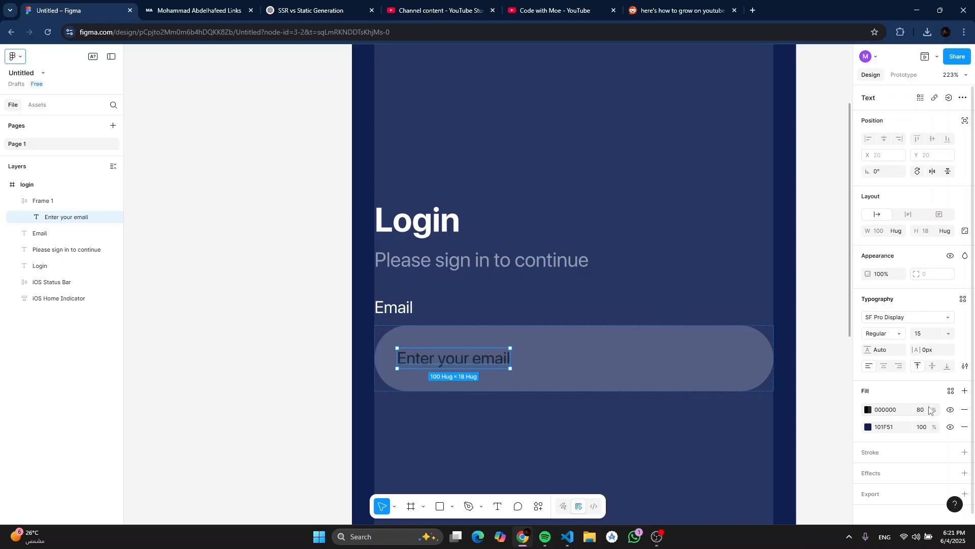
left_click(869, 409)
left_click_drag(825, 394, 673, 289)
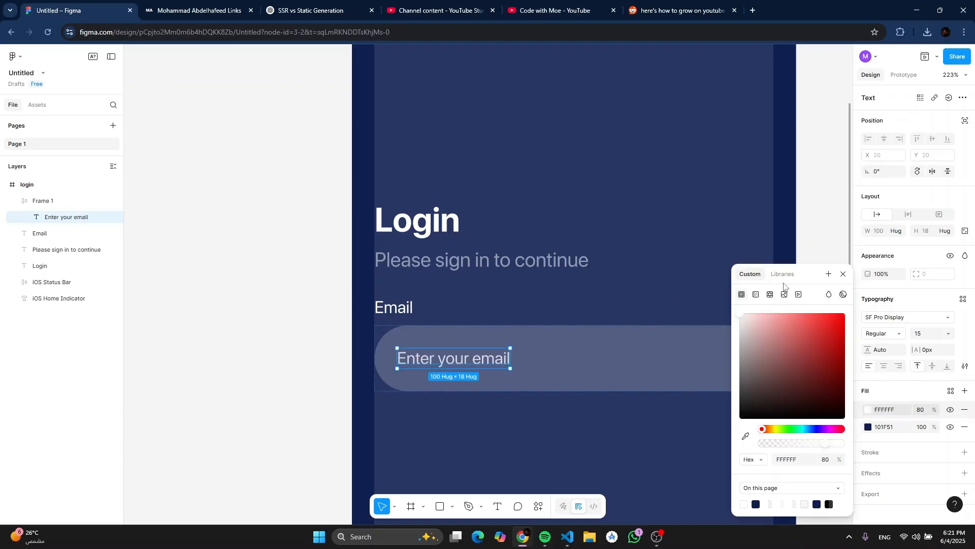
left_click(843, 276)
Step: Hide the column layout guide of the login frame
scroll(449, 220, "down", 5)
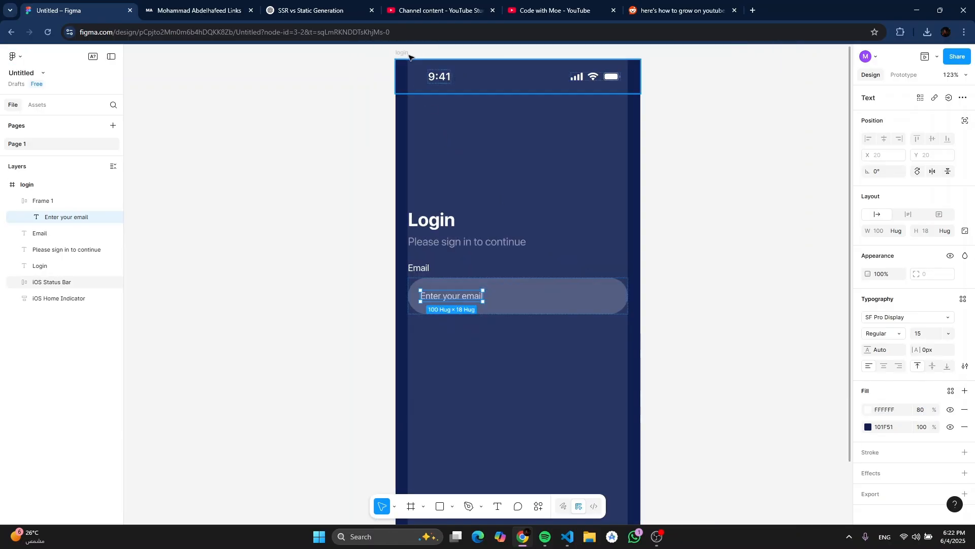
left_click(737, 252)
left_click(420, 95)
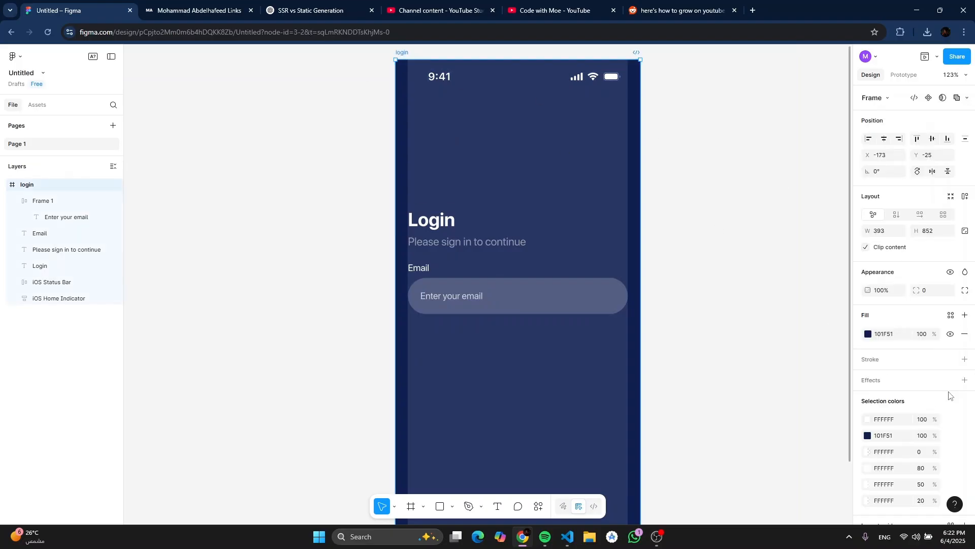
scroll(951, 398, "down", 2)
left_click(950, 463)
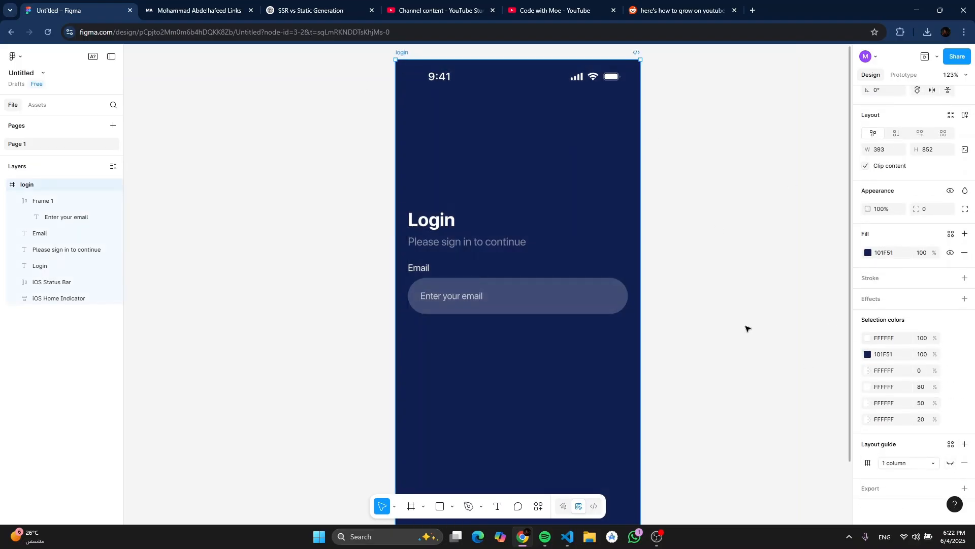
left_click(746, 329)
Step: Lower the opacity of the "Enter your email" text's white fill to 70%, and reduce it further
scroll(462, 297, "up", 5)
left_click(462, 298)
left_click(462, 297)
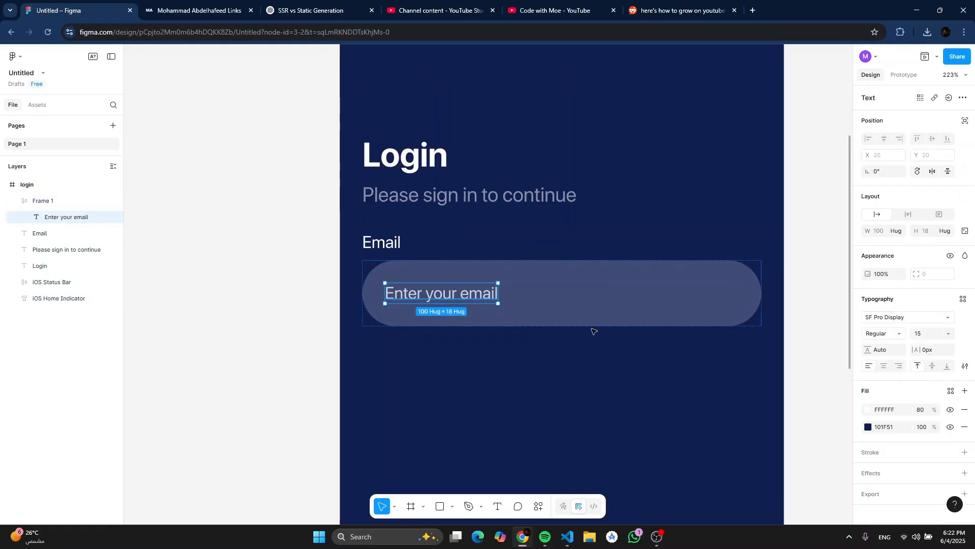
left_click(924, 413)
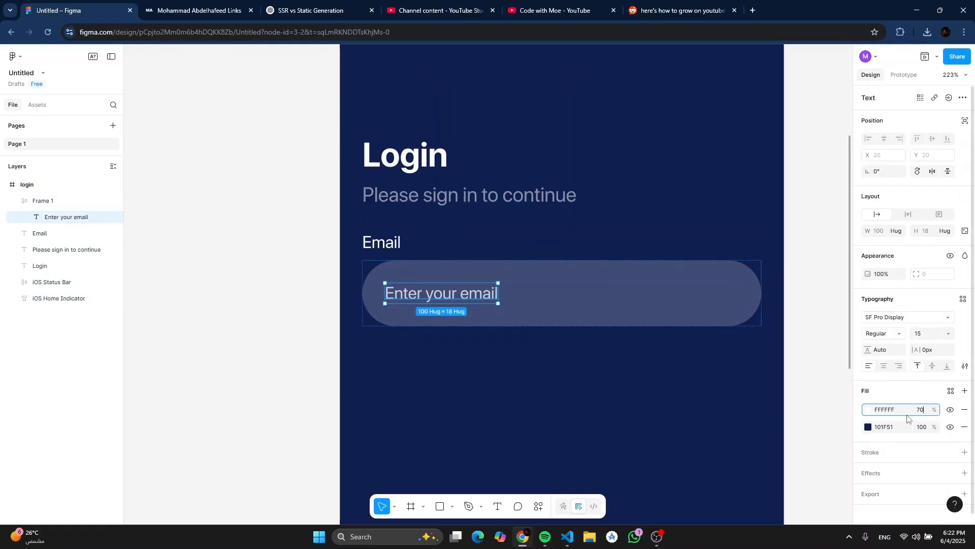
key("Return")
left_click(924, 412)
left_click(765, 283)
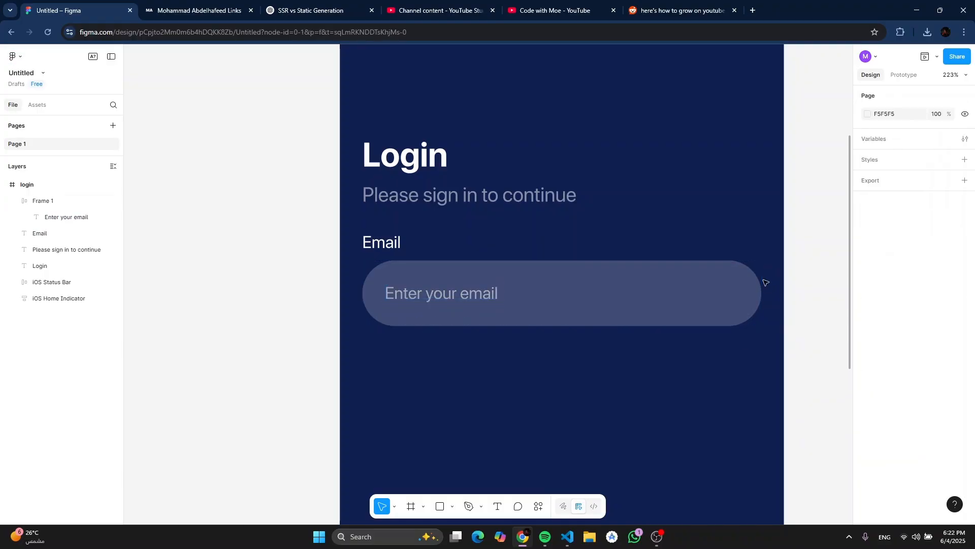
scroll(785, 283, "down", 3)
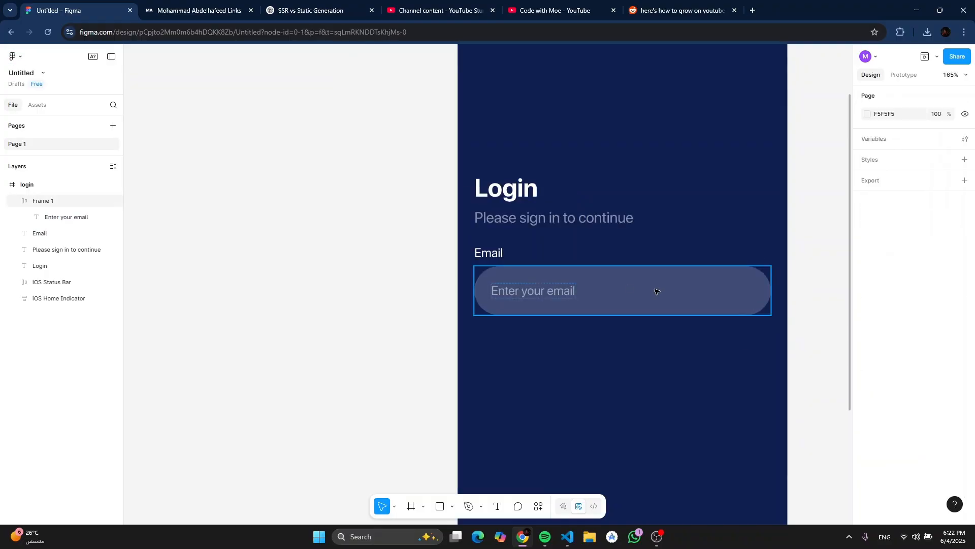
scroll(661, 305, "down", 5)
scroll(618, 311, "up", 2)
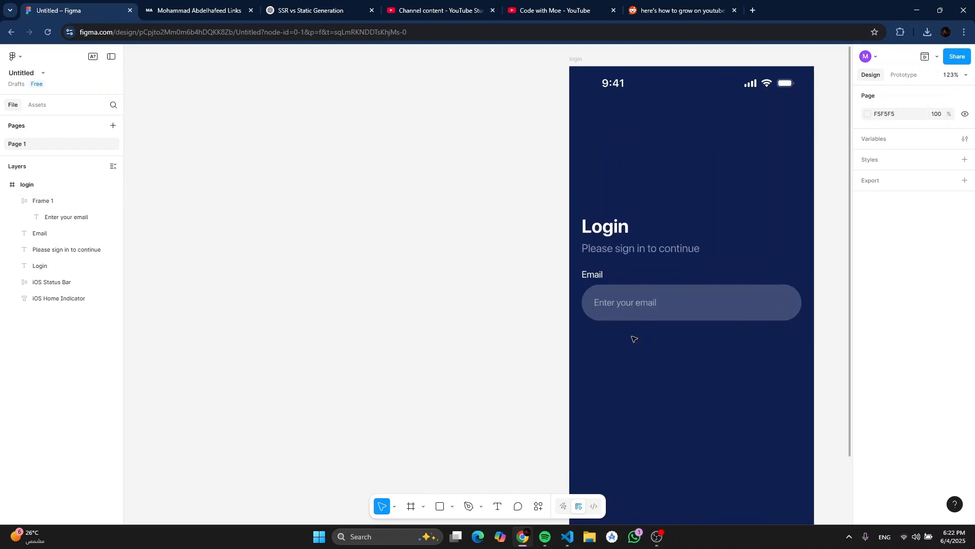
left_click_drag(624, 334, 502, 321)
scroll(495, 326, "up", 3)
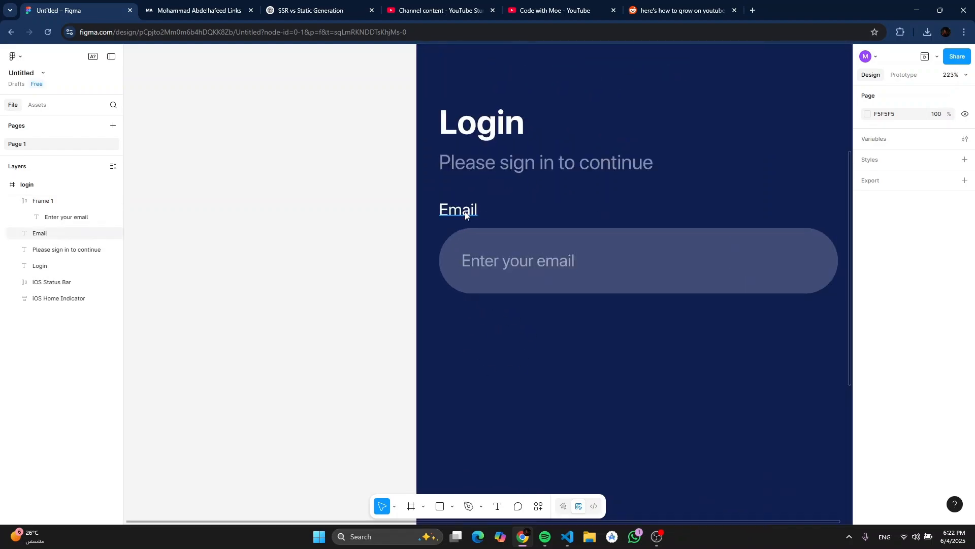
left_click(470, 213)
left_click(575, 339)
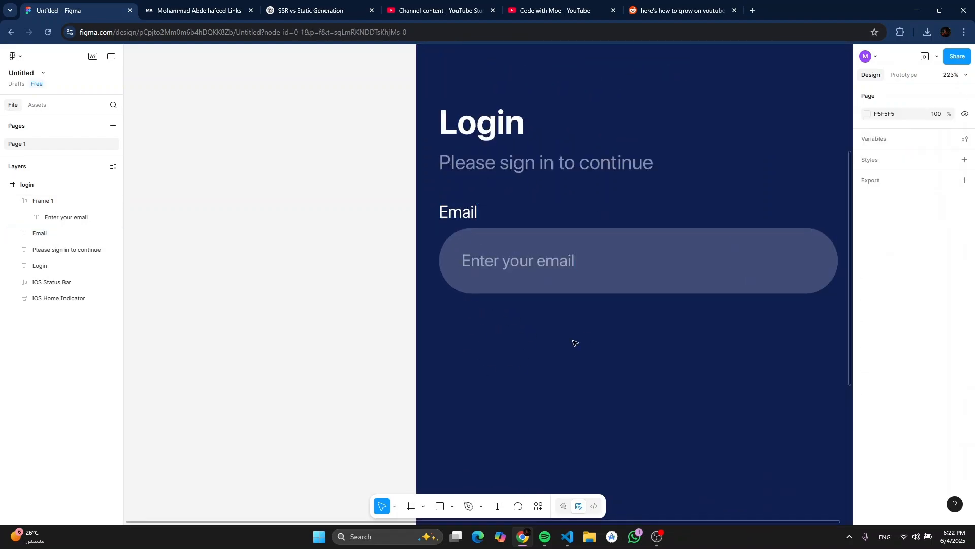
scroll(453, 347, "down", 2)
scroll(454, 347, "down", 2)
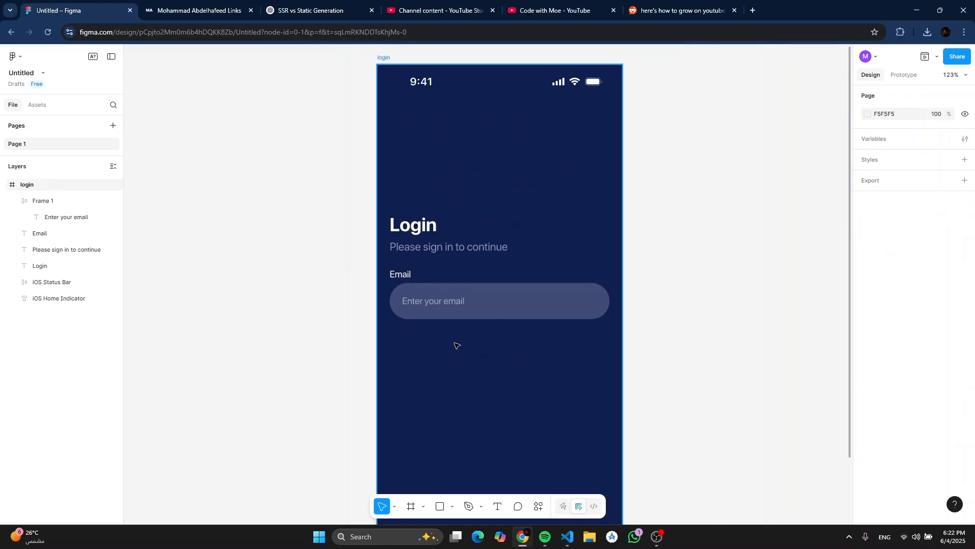
scroll(456, 347, "down", 2)
scroll(455, 344, "up", 1)
scroll(455, 342, "up", 2)
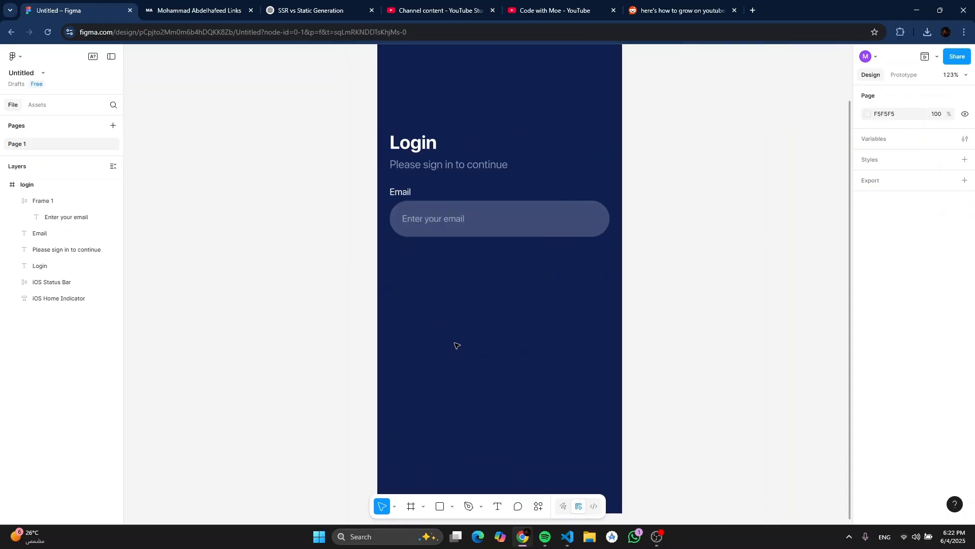
Step: Reduce the height of the rounded email input field to about 51
scroll(452, 340, "up", 2)
scroll(472, 339, "up", 3)
left_click(497, 338)
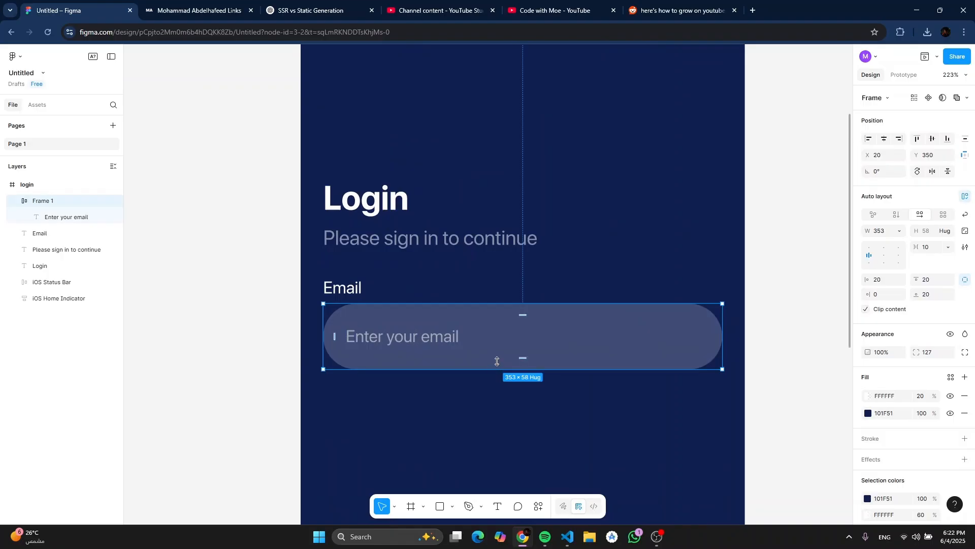
left_click(489, 370)
scroll(444, 352, "left", 2)
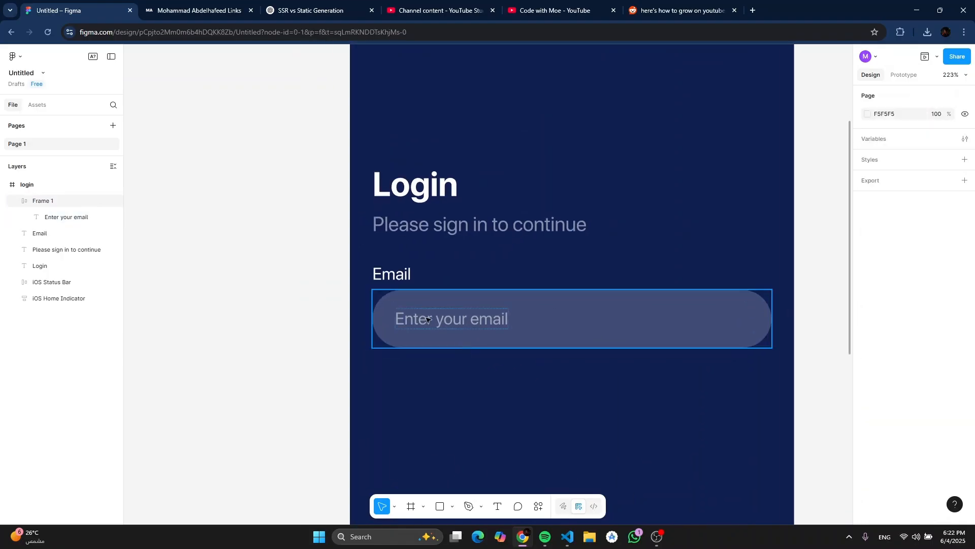
left_click(406, 277)
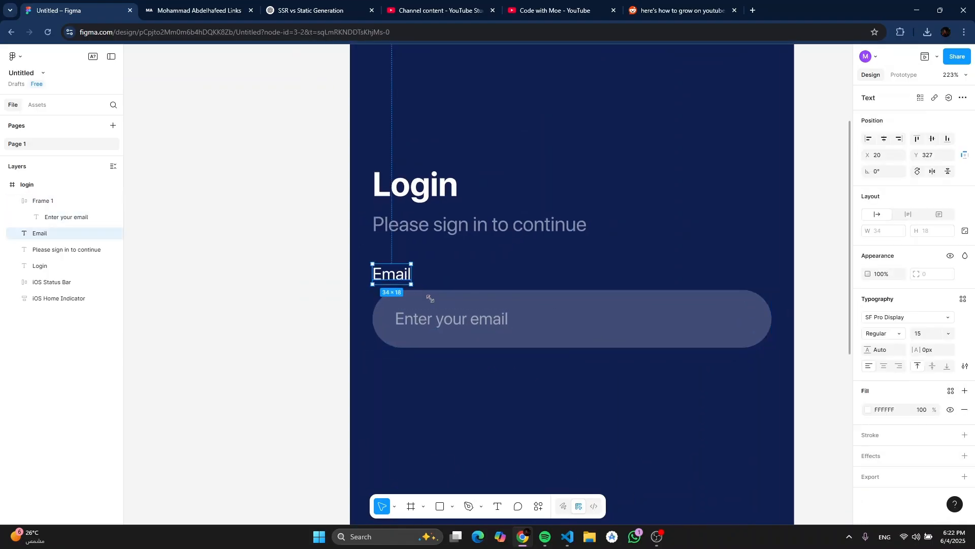
left_click(417, 324, "shift")
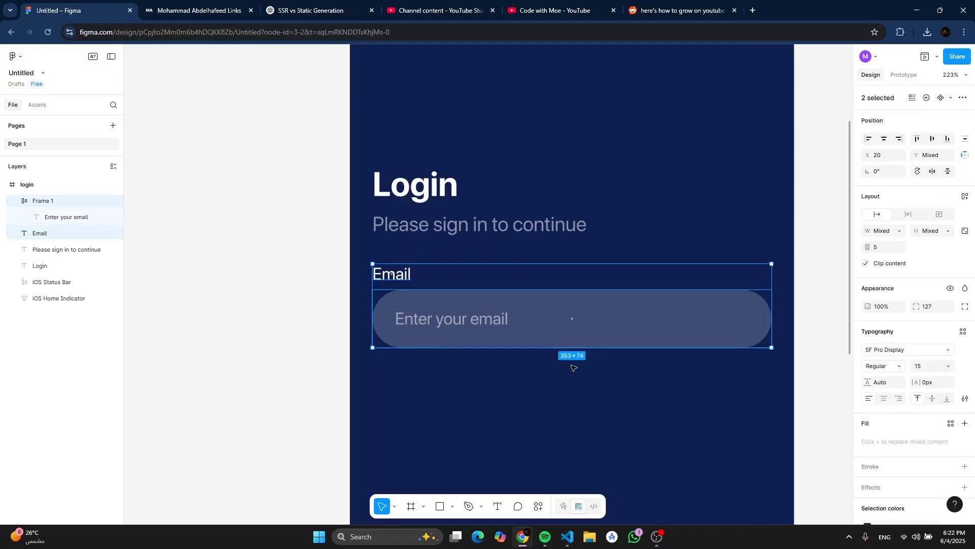
scroll(513, 361, "down", 1)
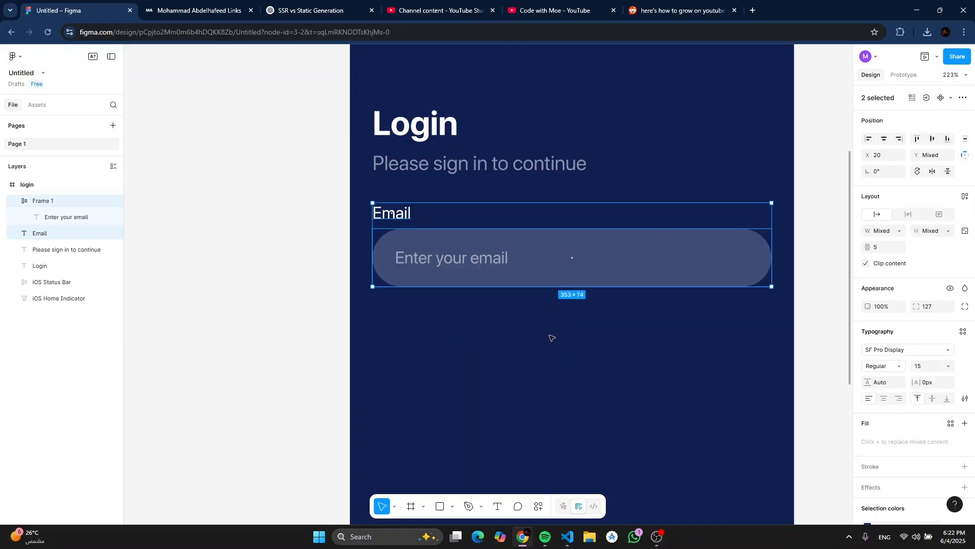
left_click(346, 305)
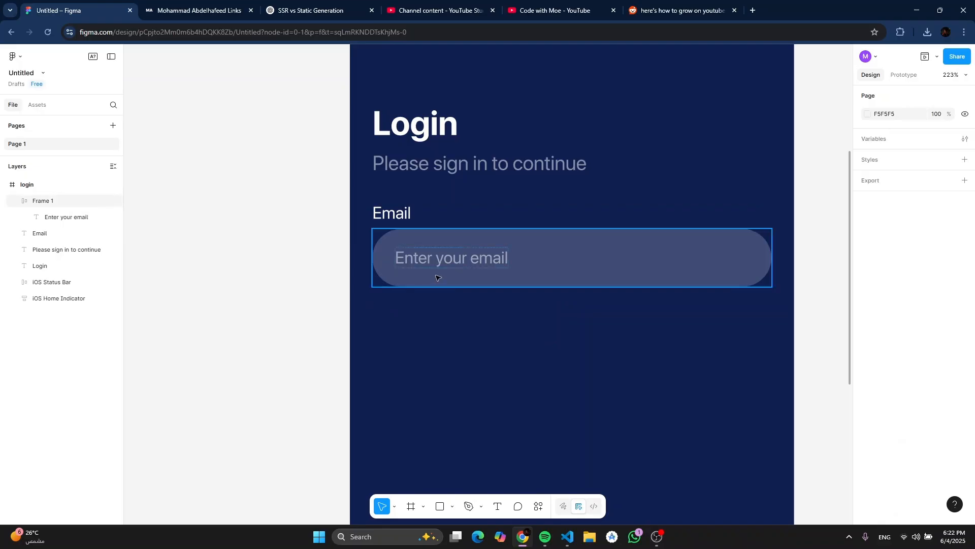
Step: Wrap the Email label and its input field in one auto layout frame and turn it into a component
left_click(401, 213)
left_click(546, 268, "shift")
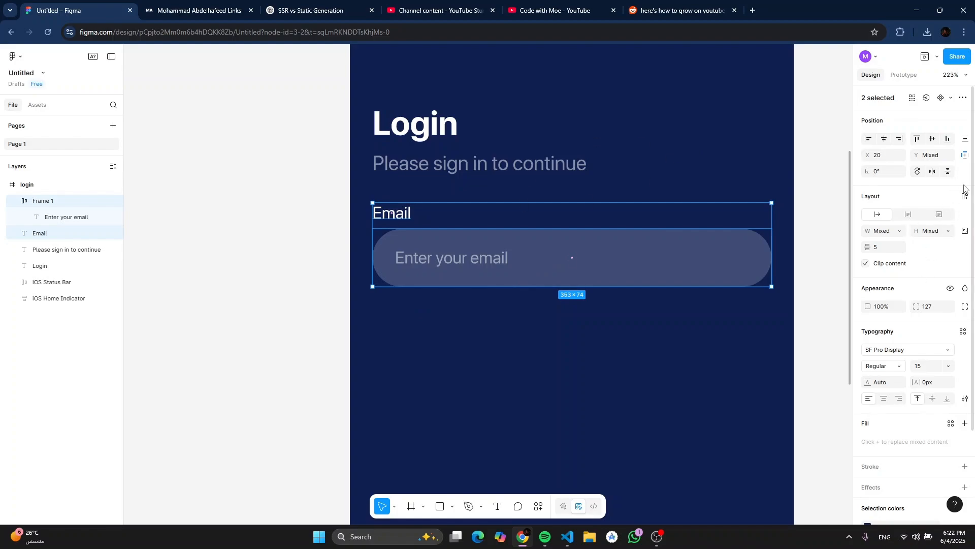
left_click(969, 202)
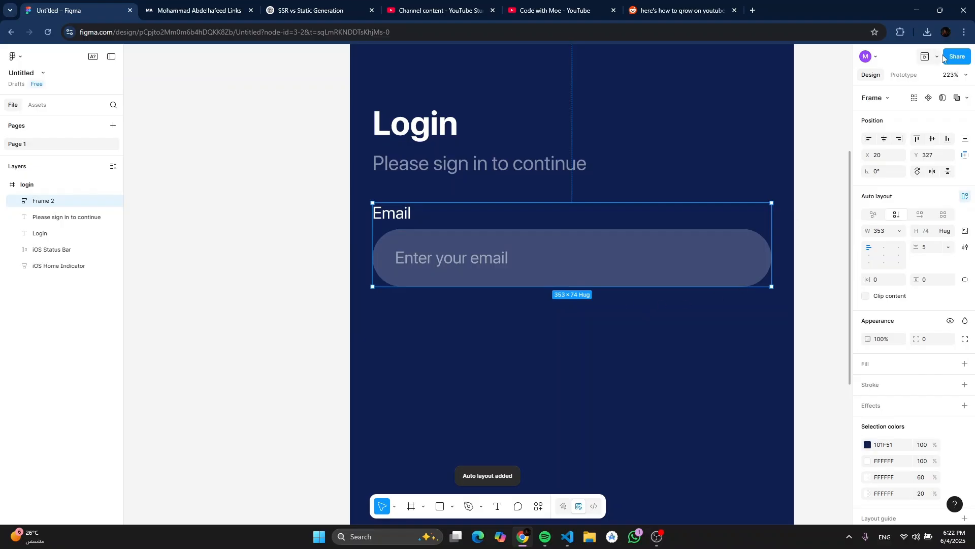
left_click(929, 98)
Step: Draw a new frame about 2115 × 915 on the empty canvas above the login screen
scroll(450, 204, "down", 5)
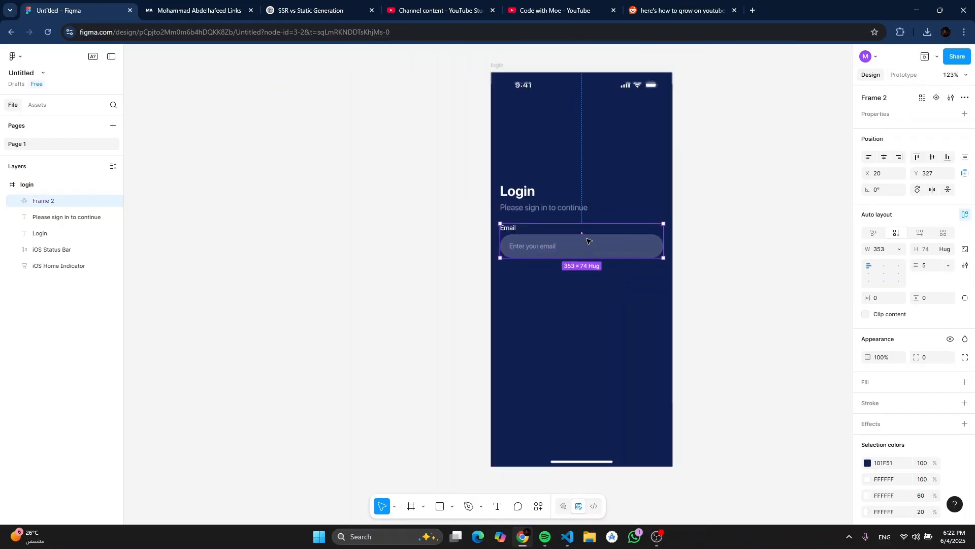
key("f")
scroll(449, 204, "up", 5)
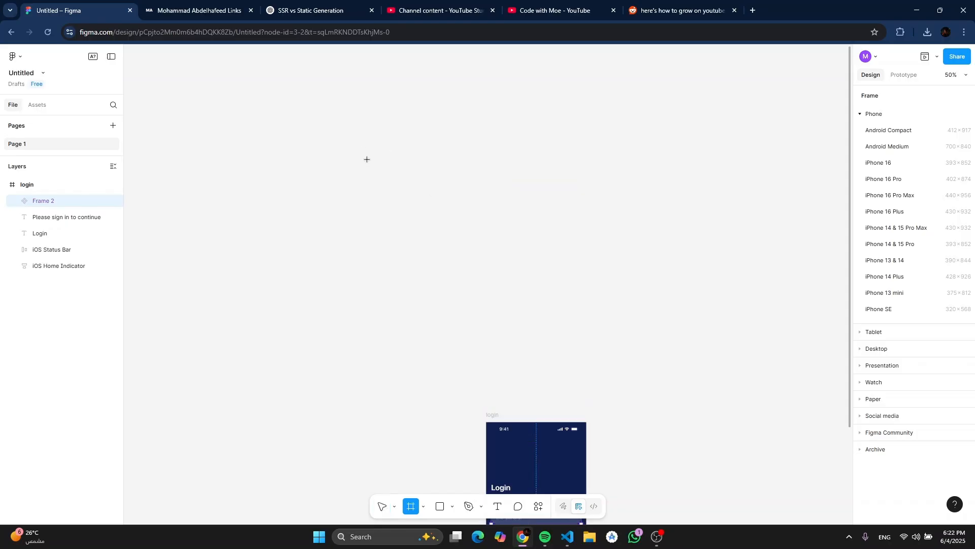
mouse_move(359, 141)
left_mouse_down()
mouse_move(852, 356)
mouse_move(823, 375)
left_mouse_up()
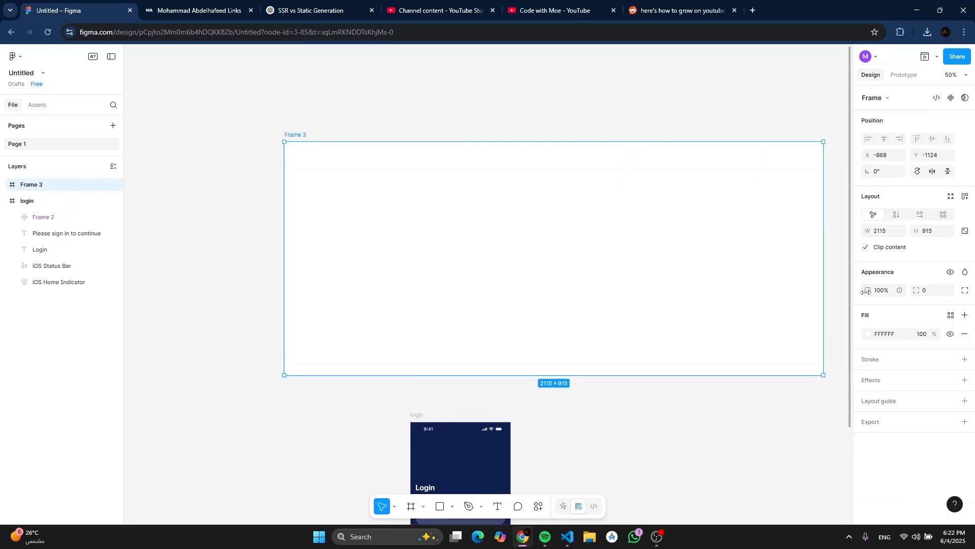
Step: Fill the new frame with the dark blue 101F51 sampled from the login screen's background
left_click(868, 334)
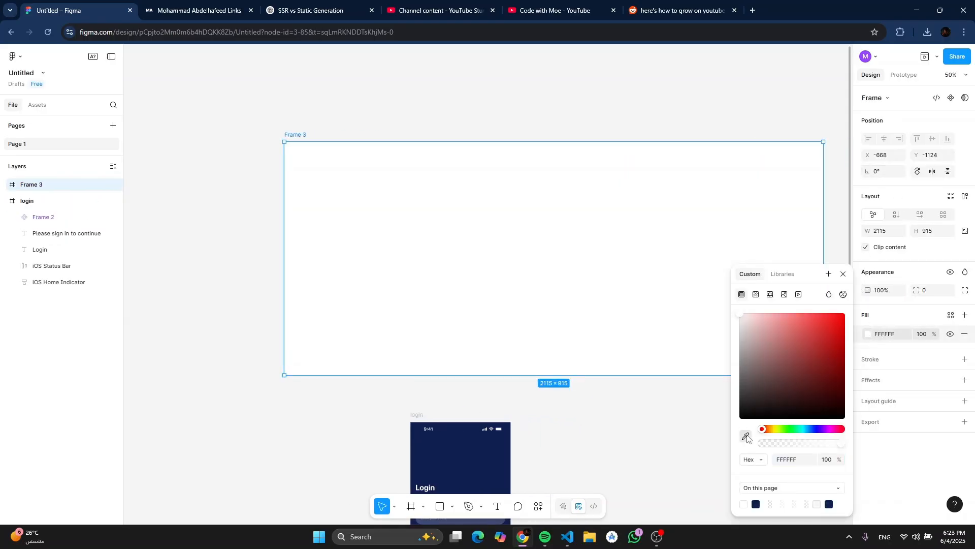
left_click(746, 435)
left_click(459, 460)
Step: Move the email field component from the login screen into the new frame, at about X 63, Y 83
scroll(464, 331, "down", 4)
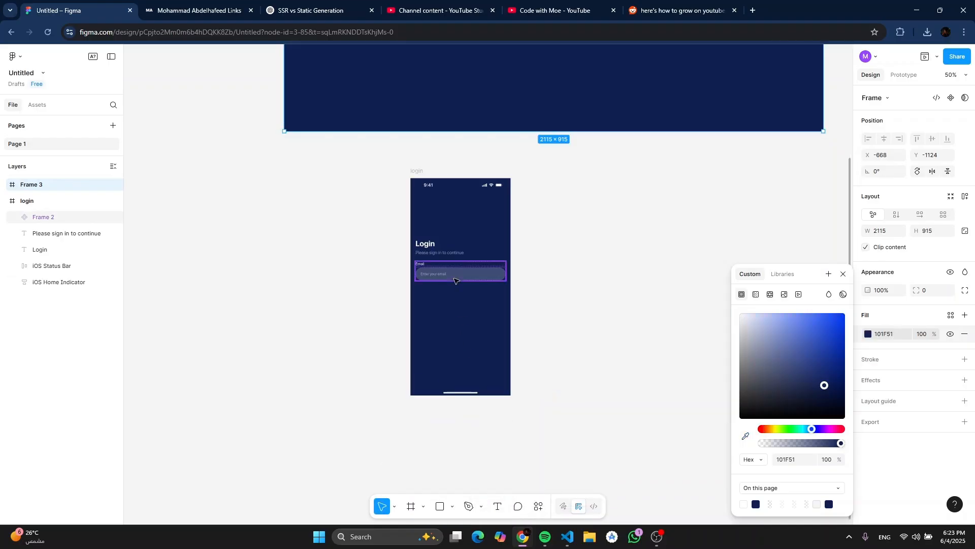
left_click(457, 277)
scroll(457, 277, "up", 3)
left_click_drag(461, 456, 330, 113)
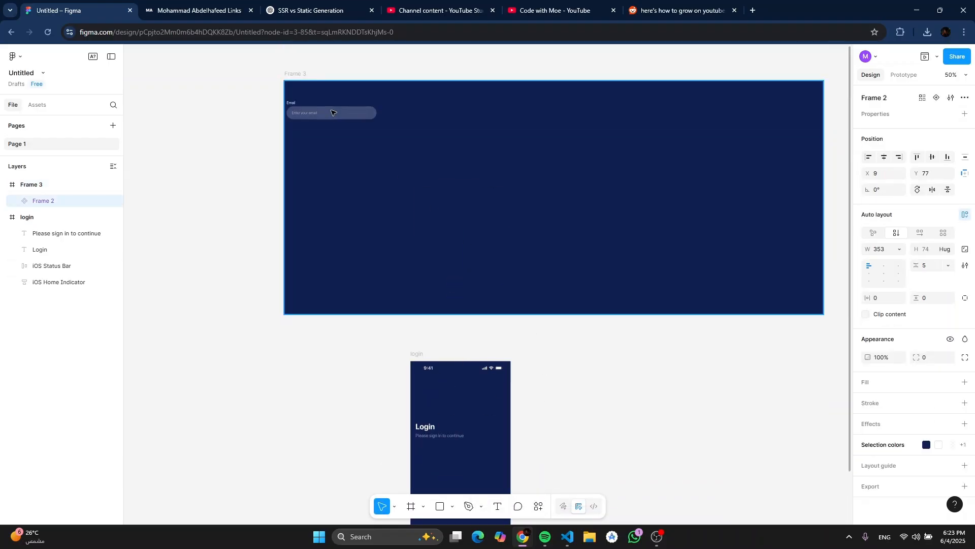
scroll(330, 113, "up", 5)
left_click_drag(411, 161, 443, 164)
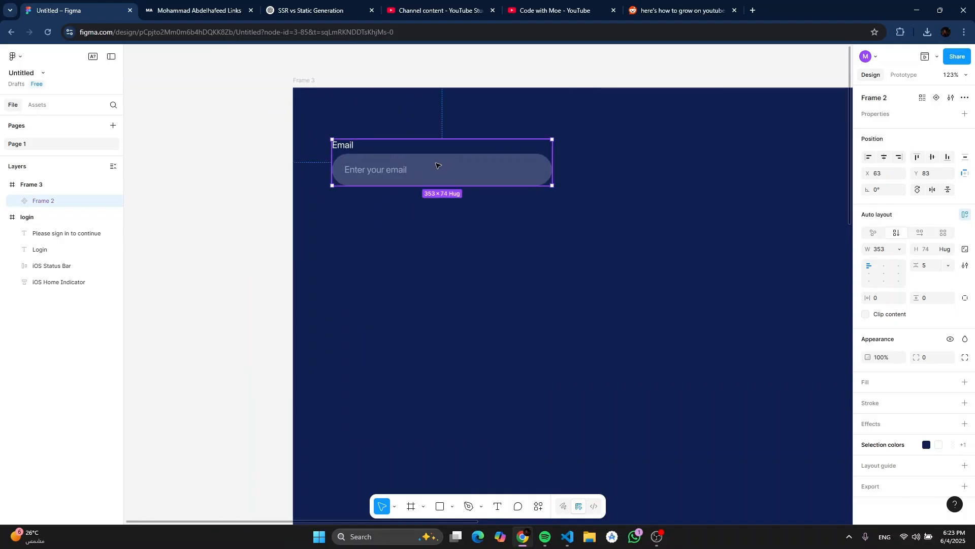
scroll(431, 186, "up", 2)
left_click(936, 97)
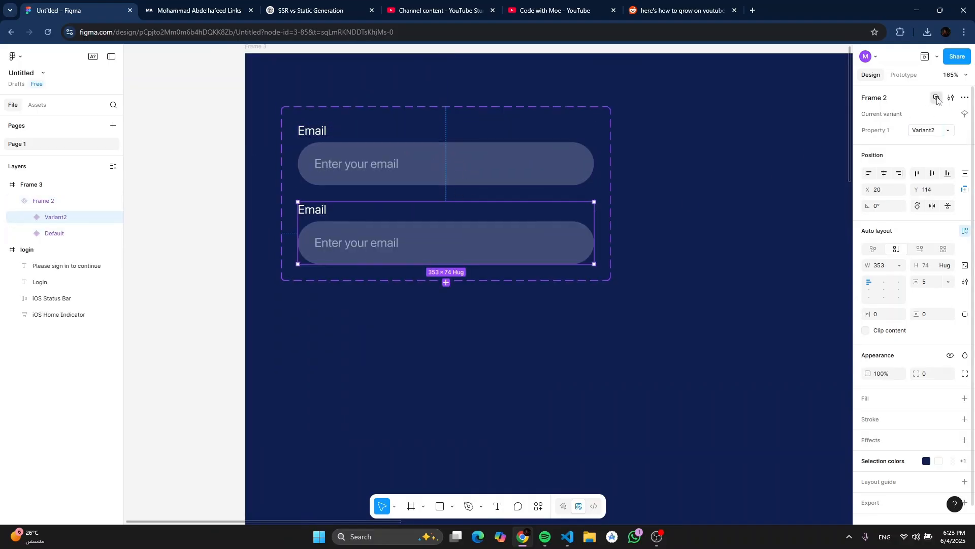
left_click(937, 98)
key("ctrl+z")
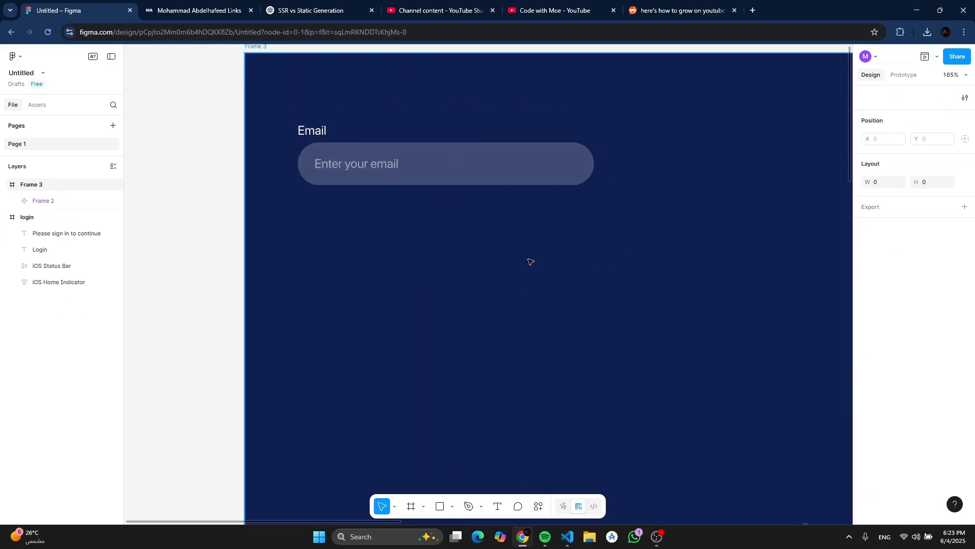
Step: Add two variants to the email field component, stacked below the default one
left_click(511, 192)
left_click(508, 178)
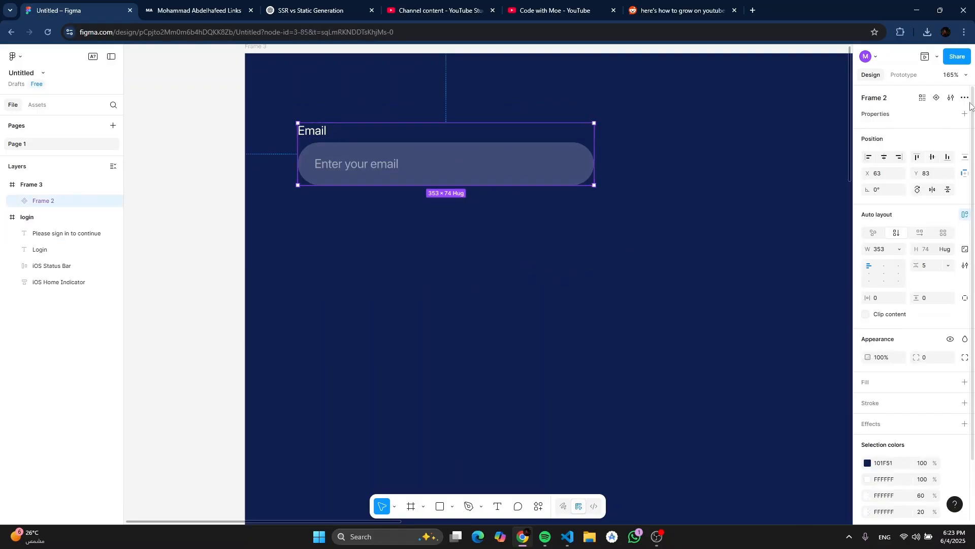
left_click(937, 98)
key("Escape")
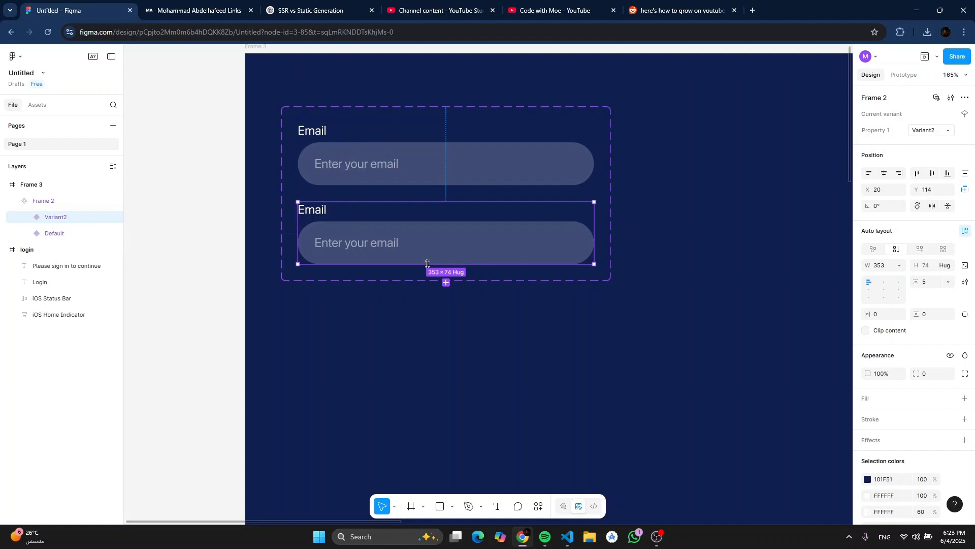
left_click(446, 282)
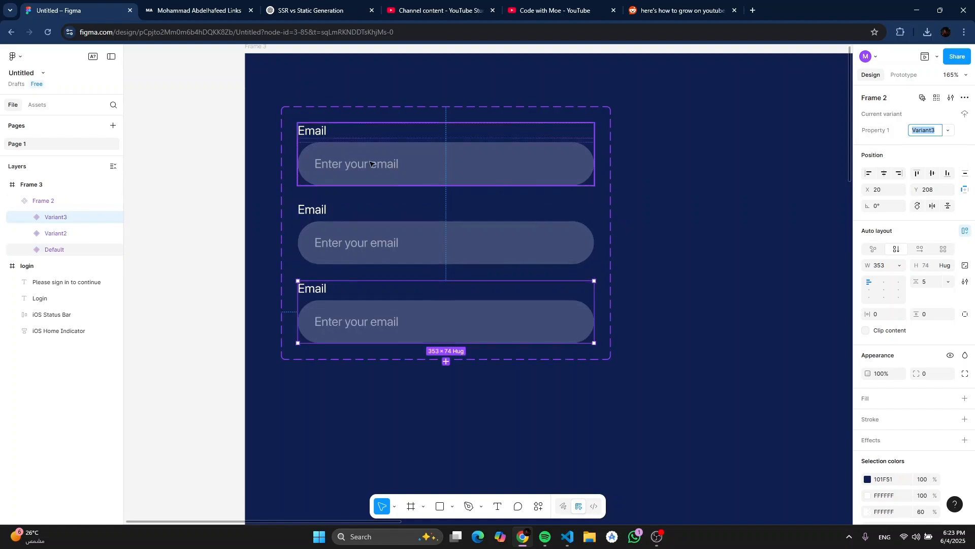
Step: Give the input box of the second variant an inside stroke of weight 1 in white FFFFFF
left_click(301, 145)
left_click(377, 234)
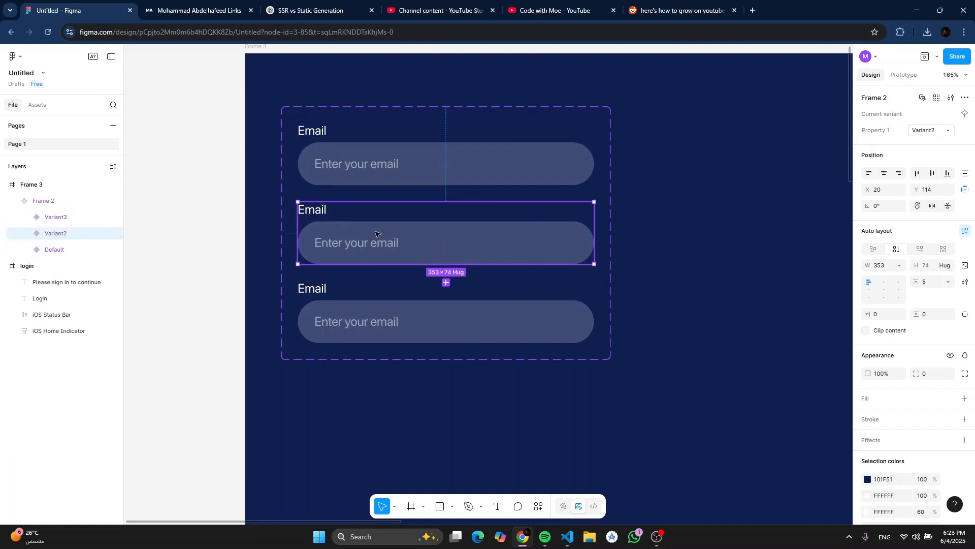
left_click(486, 245)
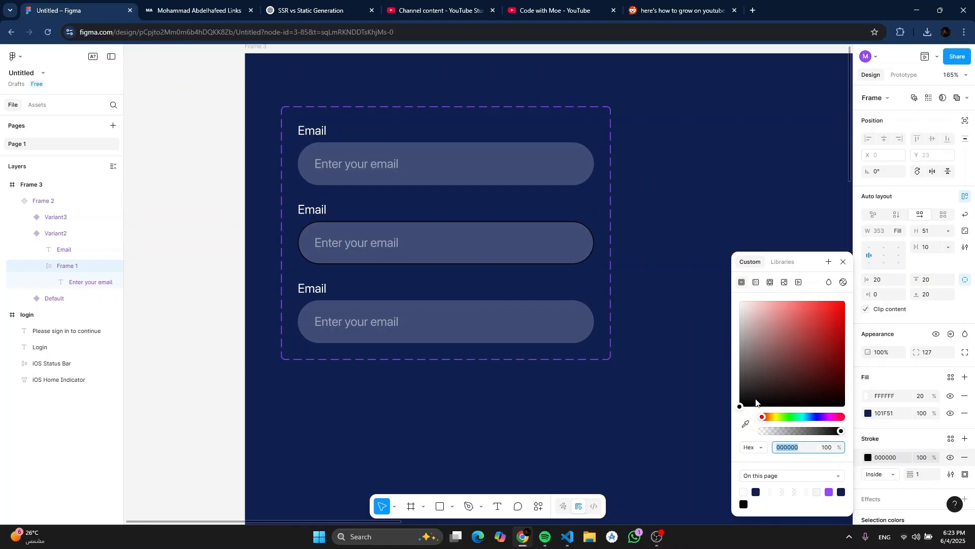
left_click_drag(747, 392, 711, 273)
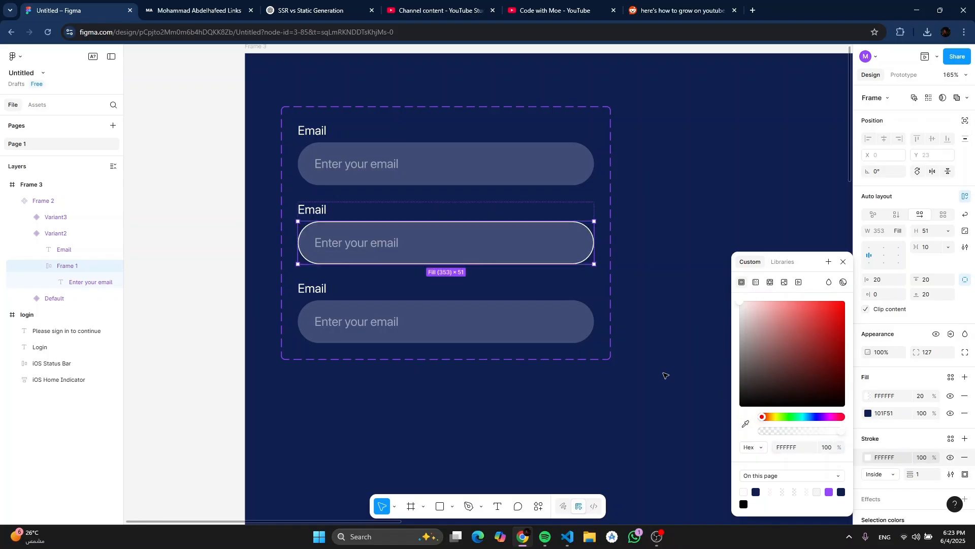
left_click(688, 343)
Step: Replace the placeholder text in the second variant's input box with a sample email address
scroll(380, 242, "up", 5)
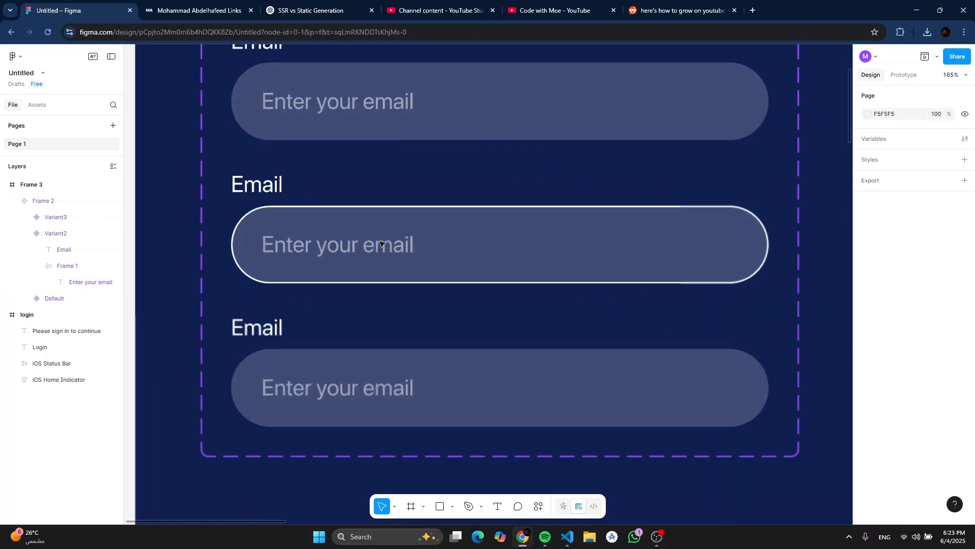
double_click(386, 242)
double_click(386, 243)
double_click(386, 242)
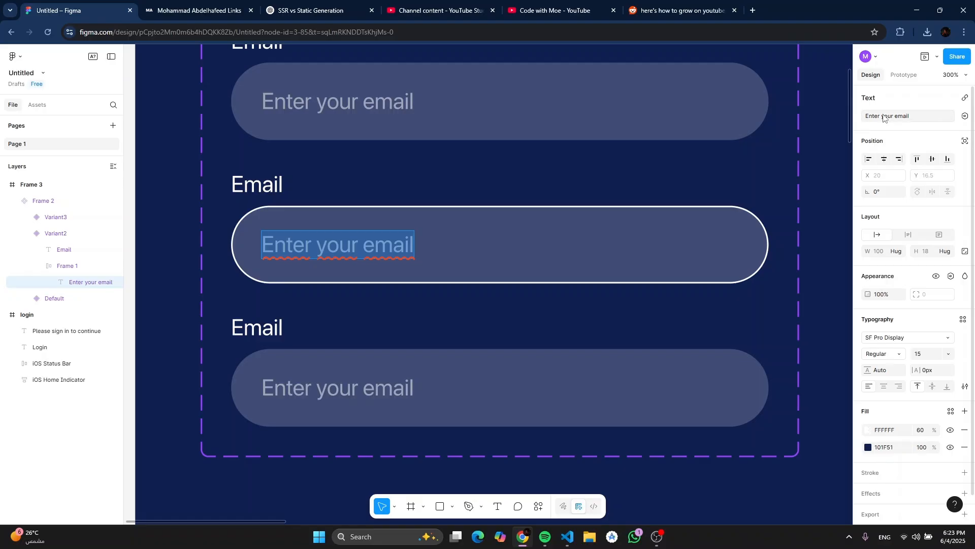
key("Caps_Lock")
key("Caps_Lock")
type("em")
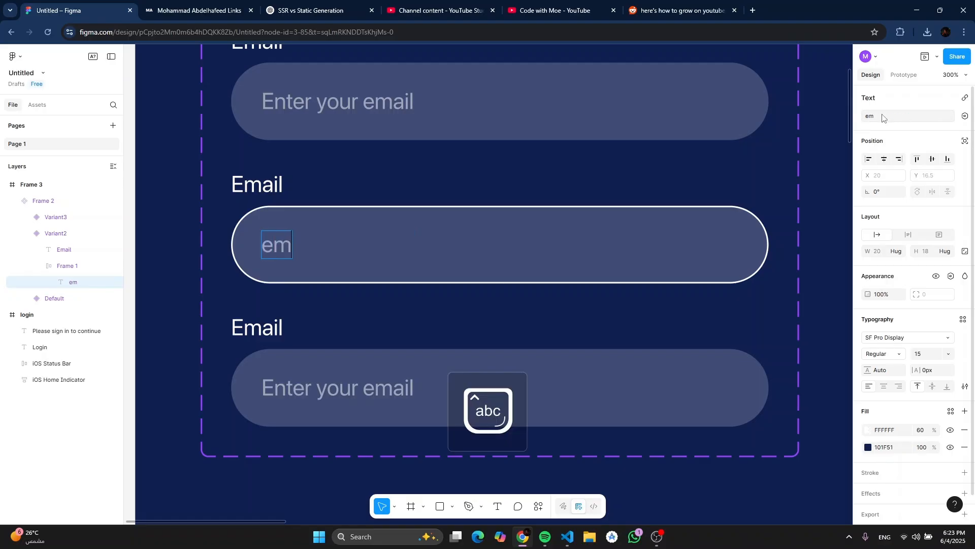
key("BackSpace")
type("xample.")
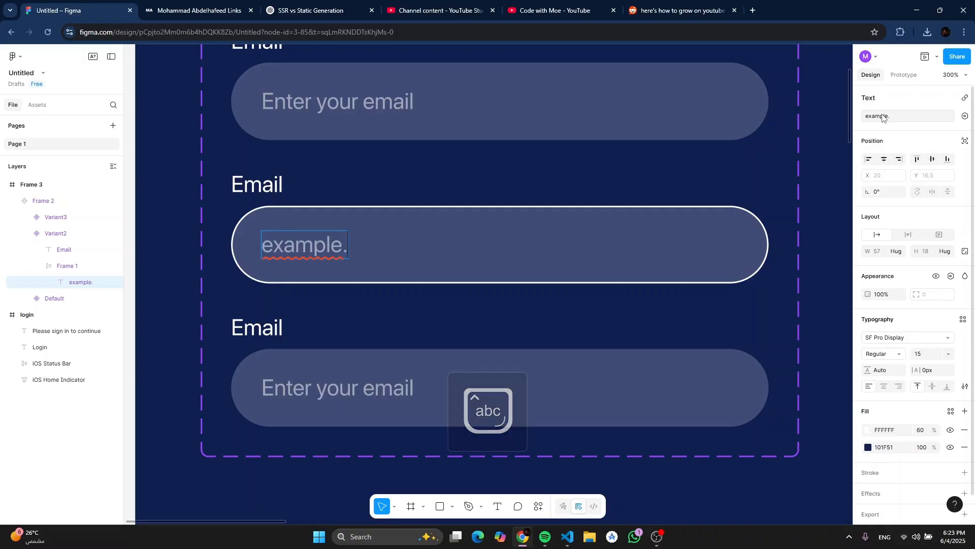
key("BackSpace")
type("@")
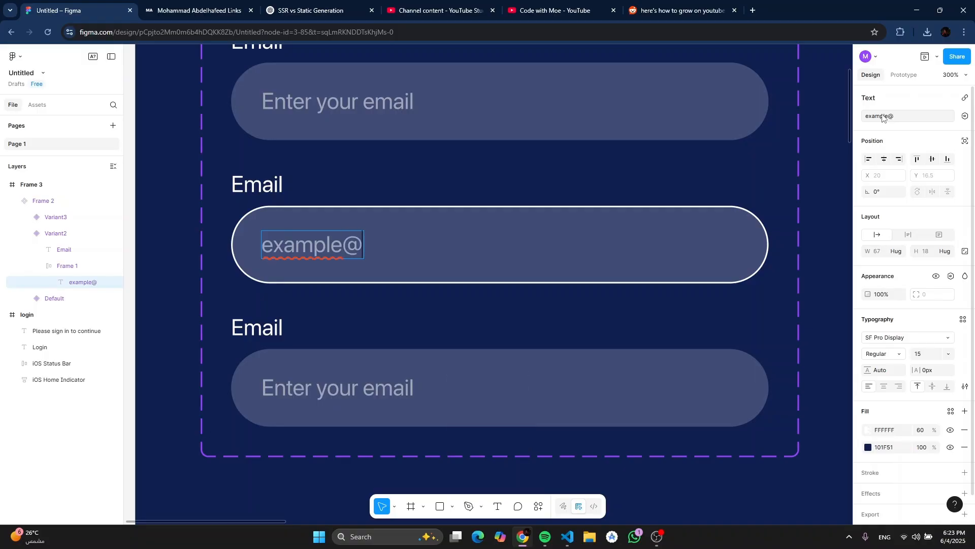
type("gmail.com")
key("Escape")
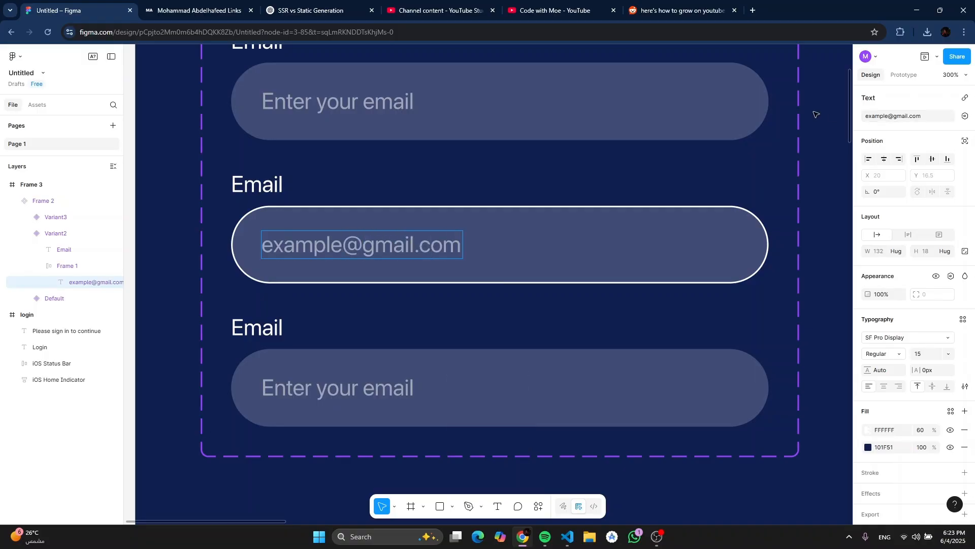
scroll(793, 113, "down", 3)
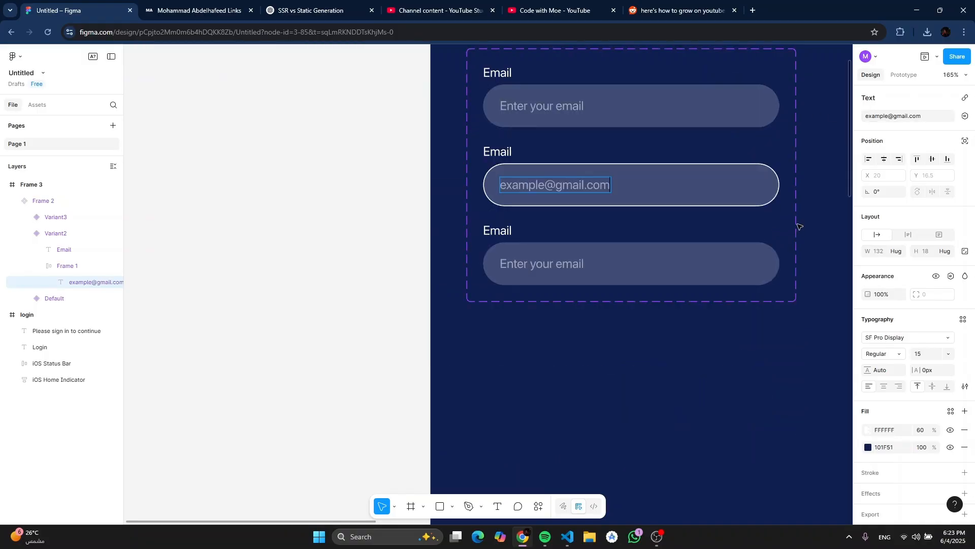
Step: Set the second variant's email text fill FFFFFF to 100% opacity and remove its extra 101F51 fill
left_click(869, 430)
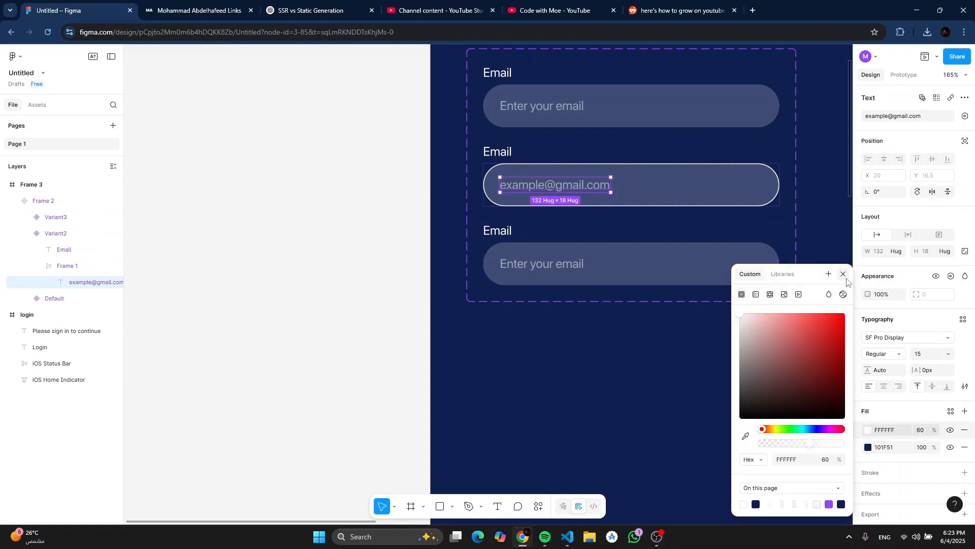
left_click(921, 430)
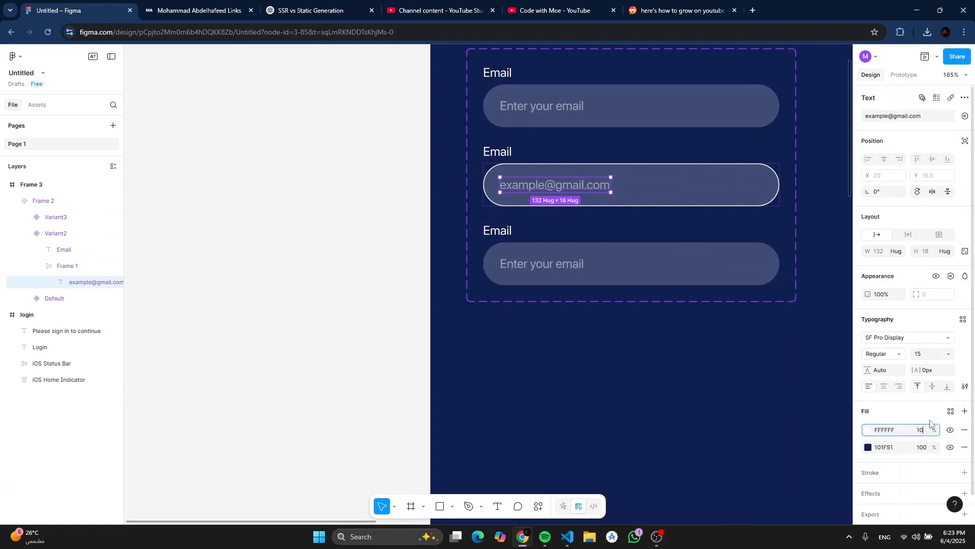
type("100")
key("Return")
left_click(965, 447)
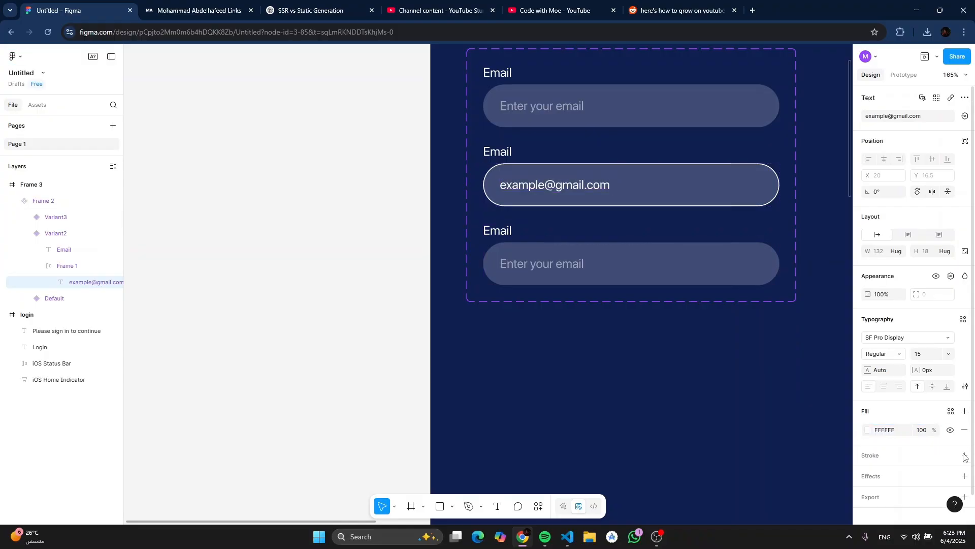
Step: Replace the third variant's placeholder with the sample email text copied from the second variant
scroll(249, 304, "right", 3)
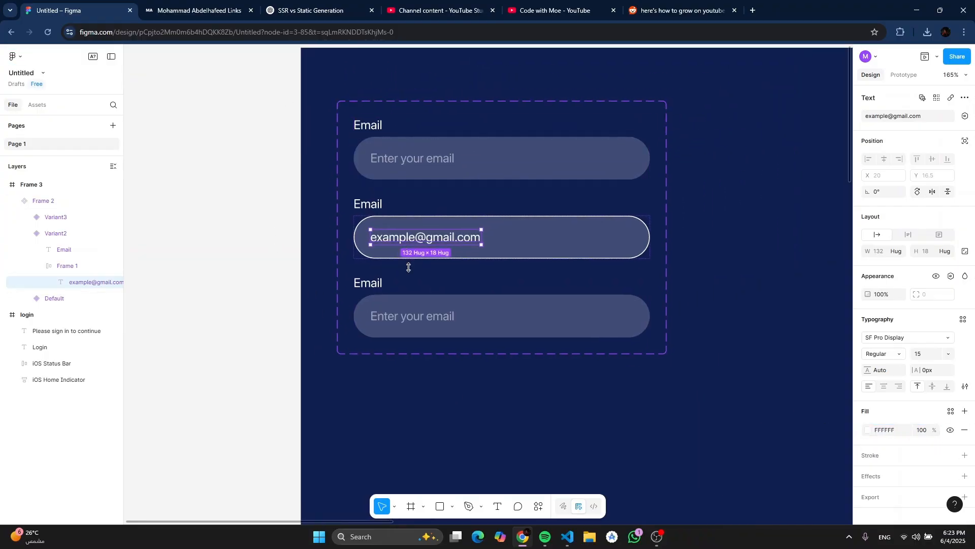
left_click(426, 318)
left_click(426, 317)
double_click(426, 317)
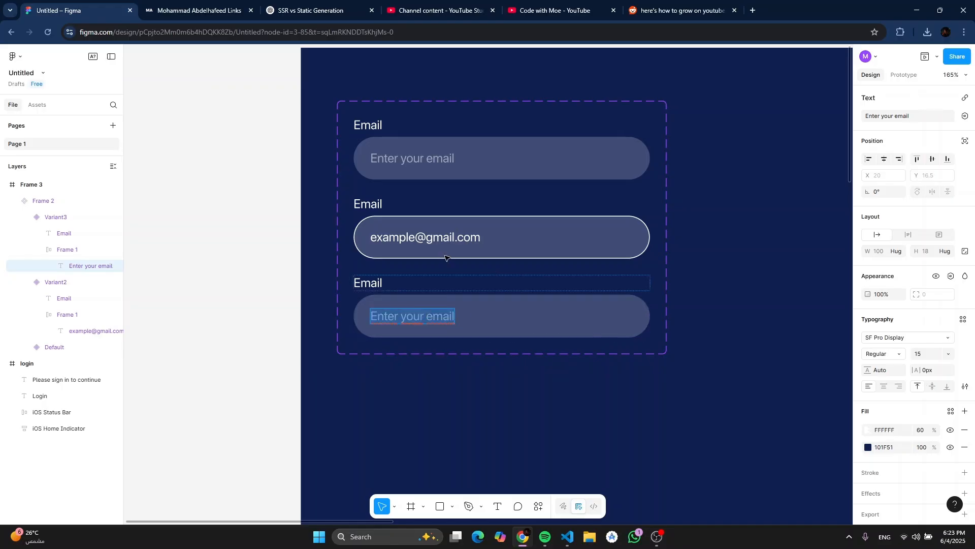
triple_click(443, 237)
double_click(429, 316)
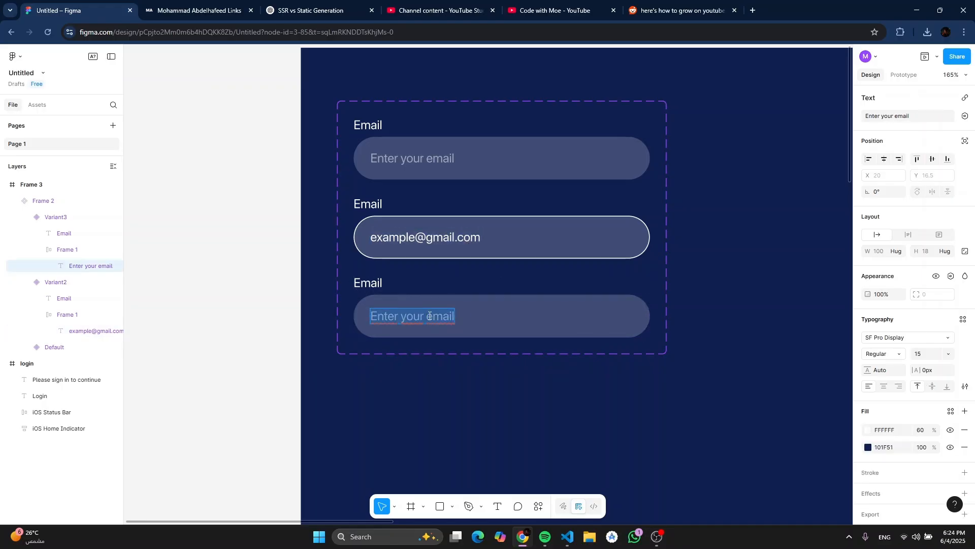
key("ctrl+v")
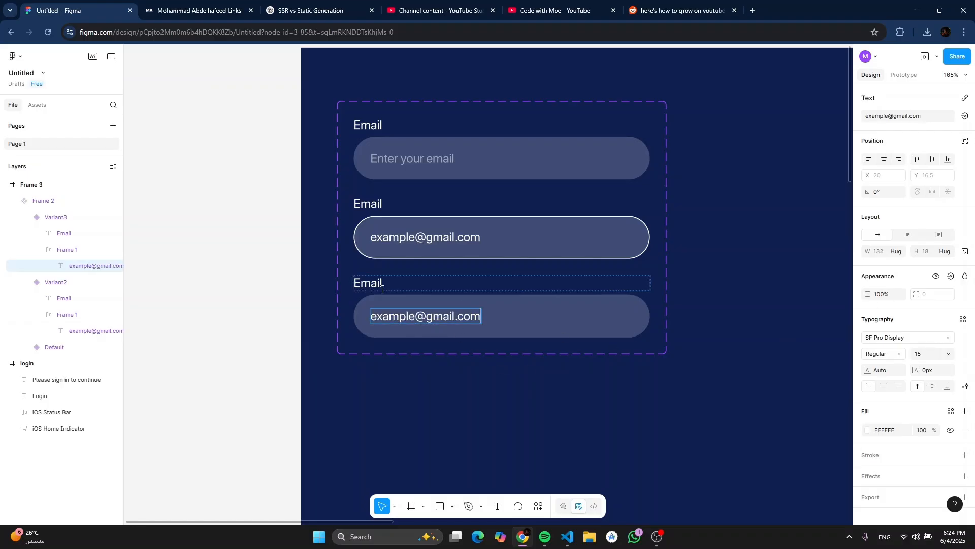
Step: Give the third variant's input box an inside stroke of weight 1 in light red FF7171
key("Escape")
key("Escape")
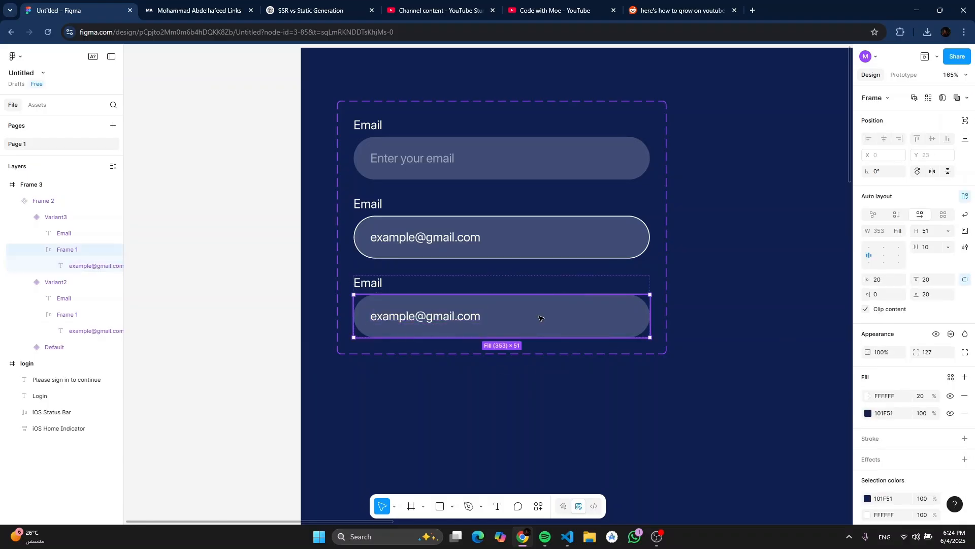
left_click(965, 438)
left_click(868, 458)
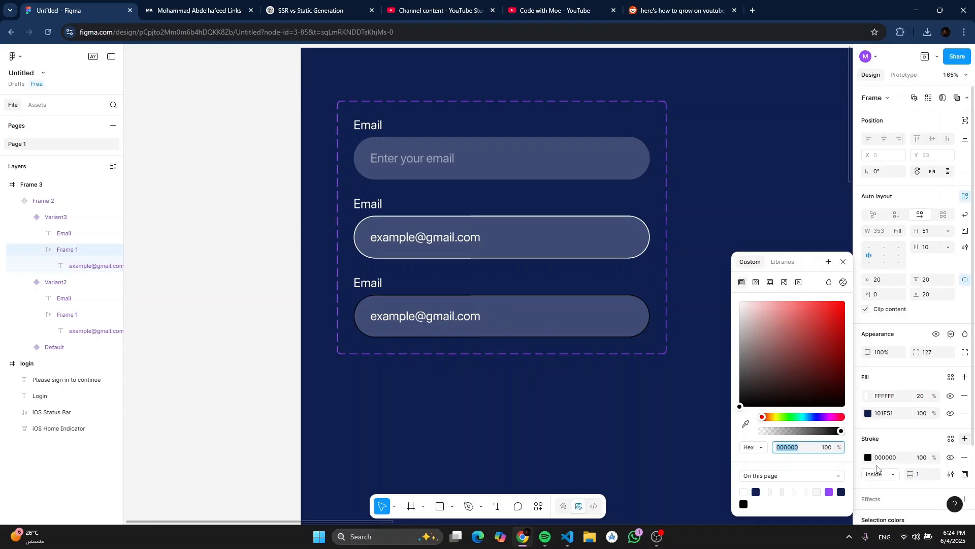
left_click_drag(845, 331, 798, 304)
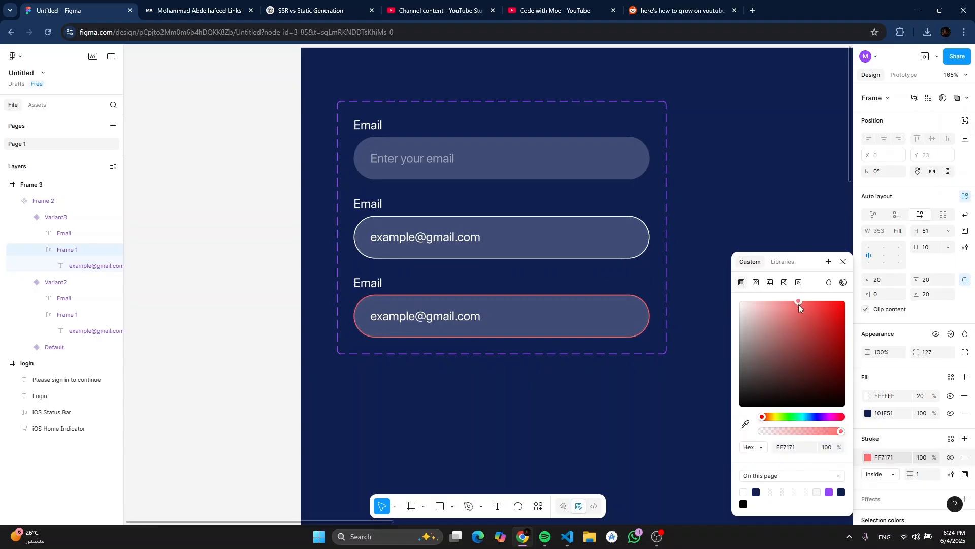
Step: Colour the third variant's Email label with the same light red FF7171 as its stroke
double_click(374, 285)
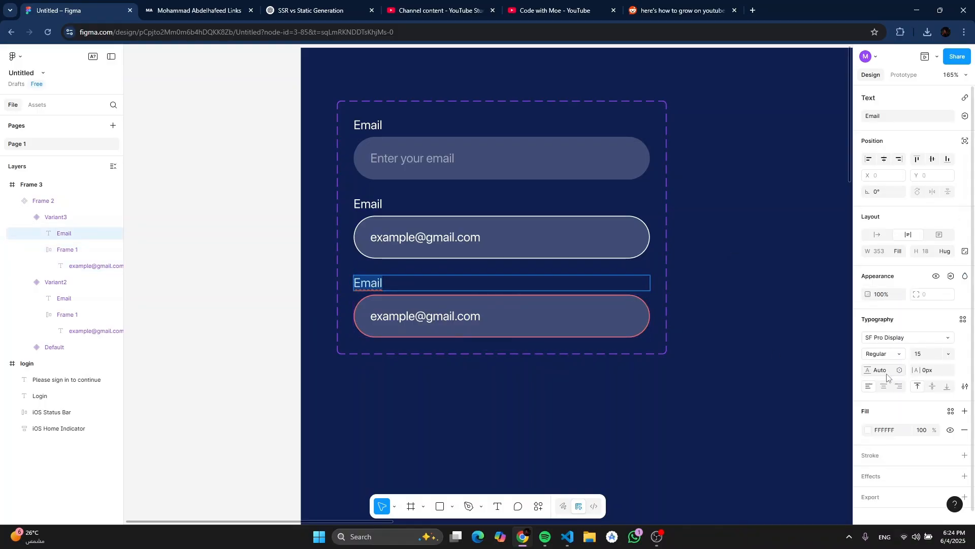
left_click(867, 430)
left_click(817, 492)
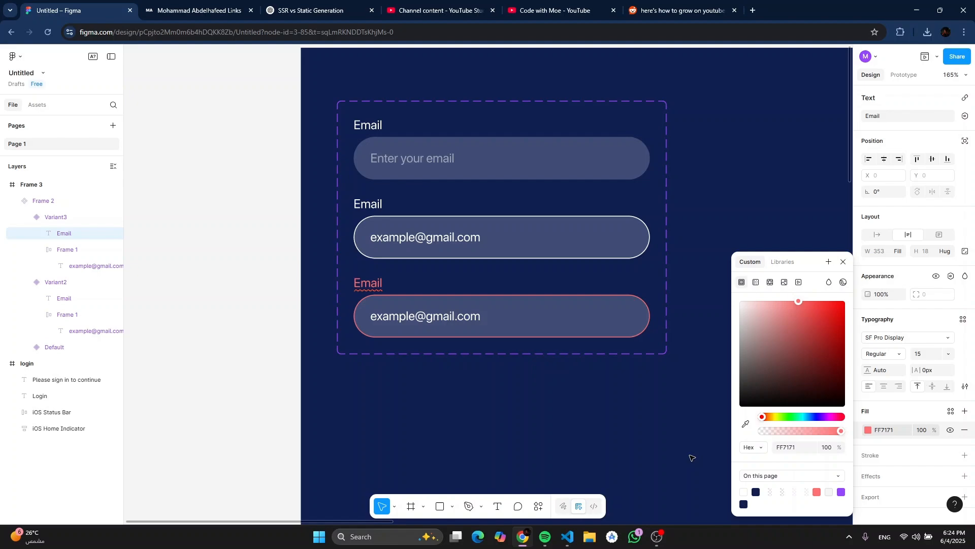
left_click(250, 307)
Step: Duplicate the third variant's Email label below its input box and extend the component set's height to about 343
scroll(417, 129, "down", 3)
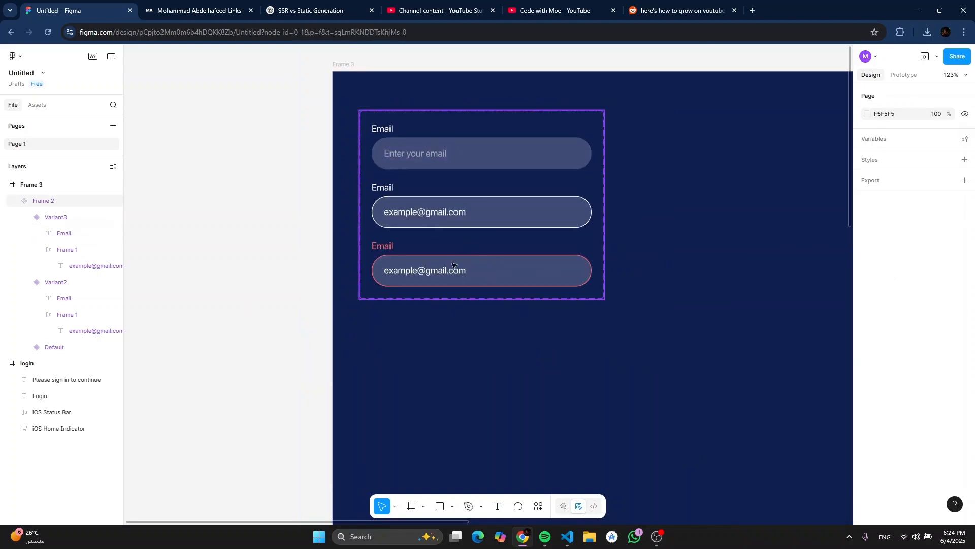
scroll(462, 283, "up", 5)
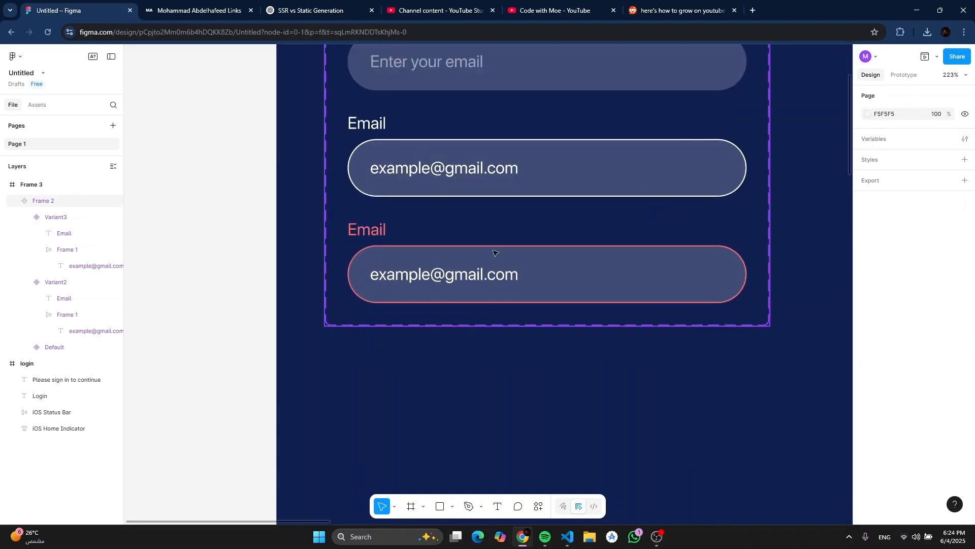
left_click(444, 293)
scroll(399, 319, "down", 2)
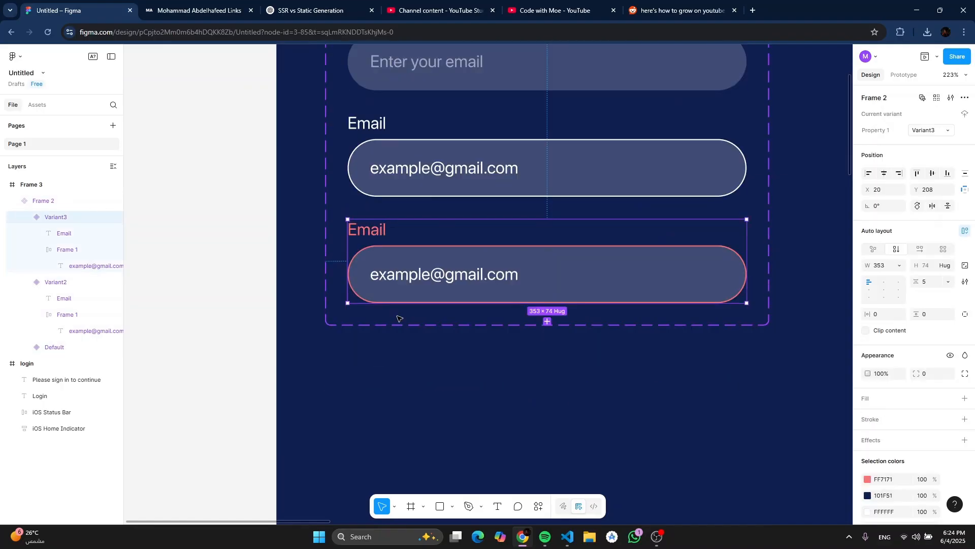
left_click(330, 359)
left_click(382, 273)
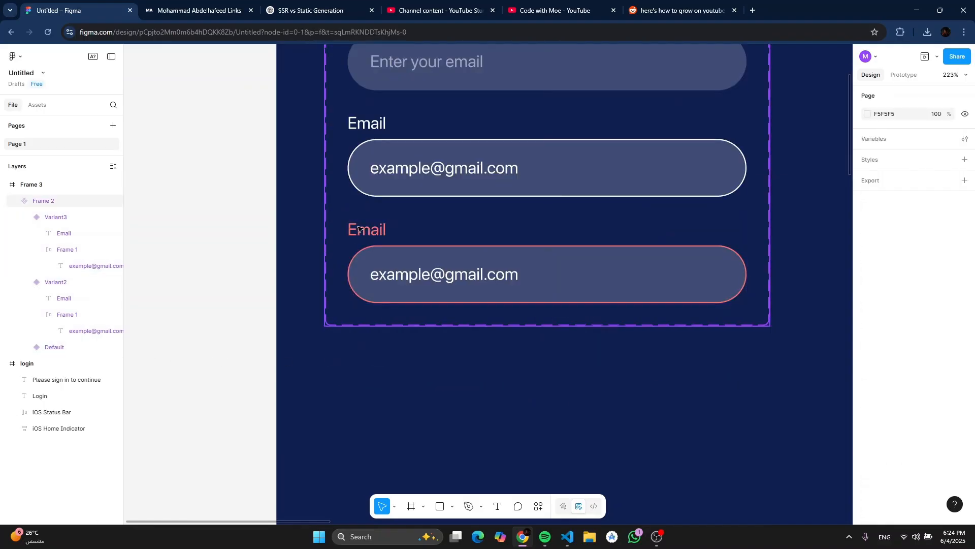
left_click(364, 229)
left_click(365, 230)
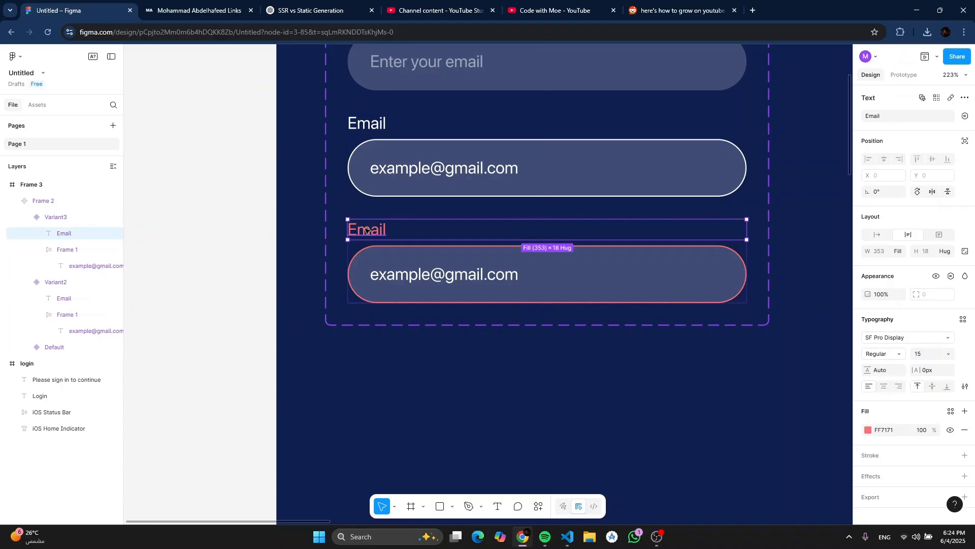
left_click_drag(366, 229, 379, 320)
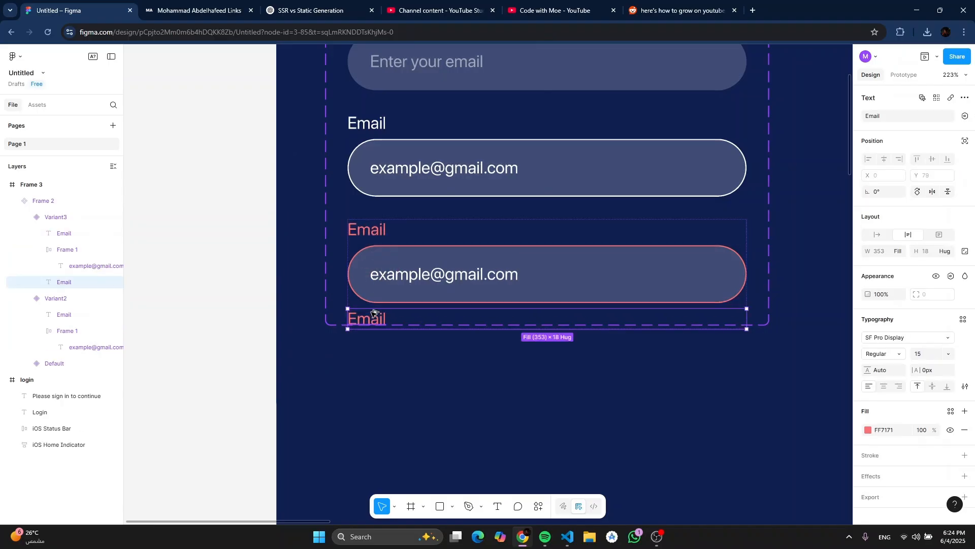
left_click(326, 297)
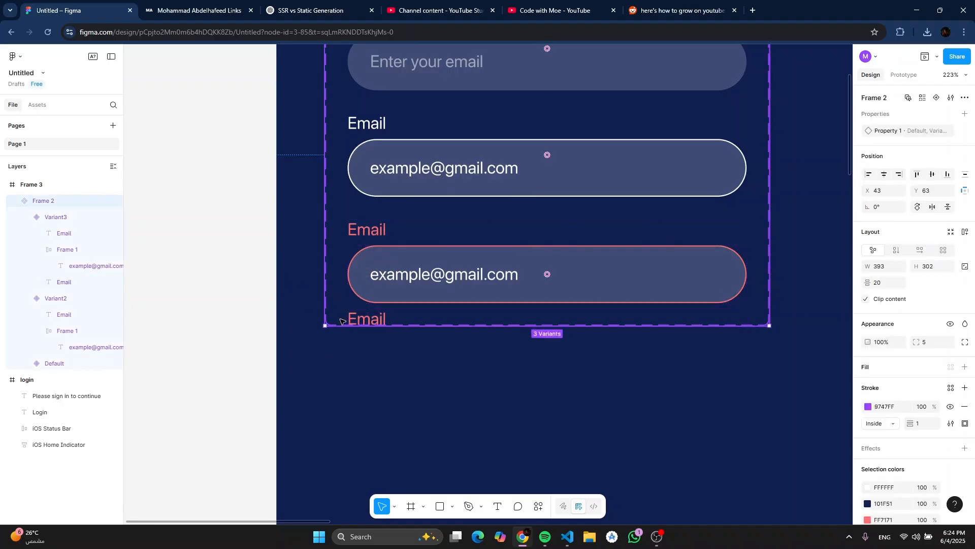
left_click_drag(338, 325, 338, 372)
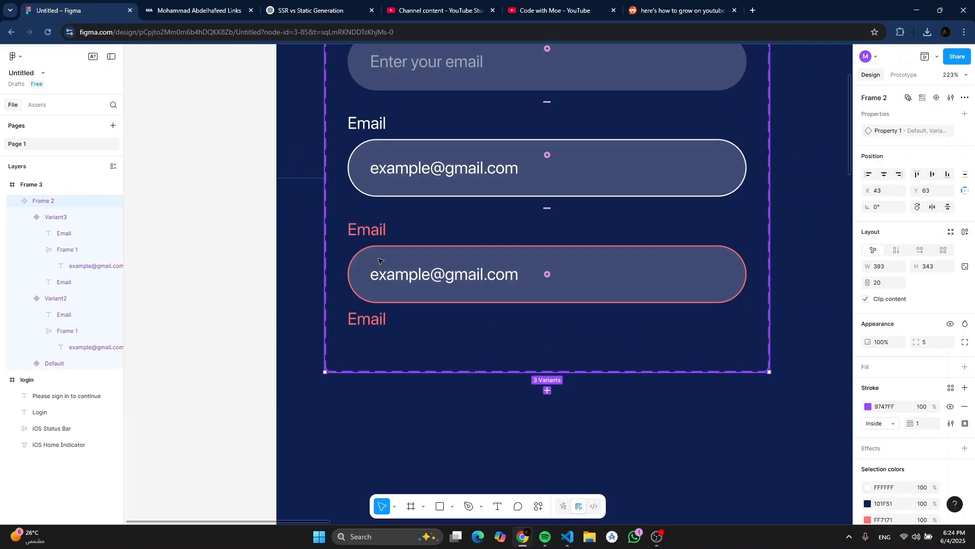
Step: Set the font size of the copied label below the third variant's input box to 13
left_click(376, 319)
left_click(376, 319)
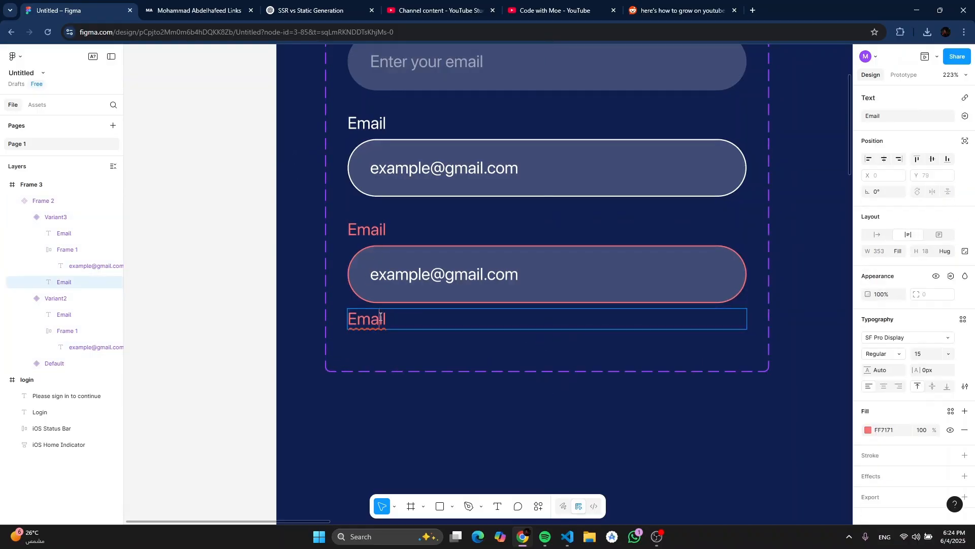
double_click(377, 318)
left_click(926, 358)
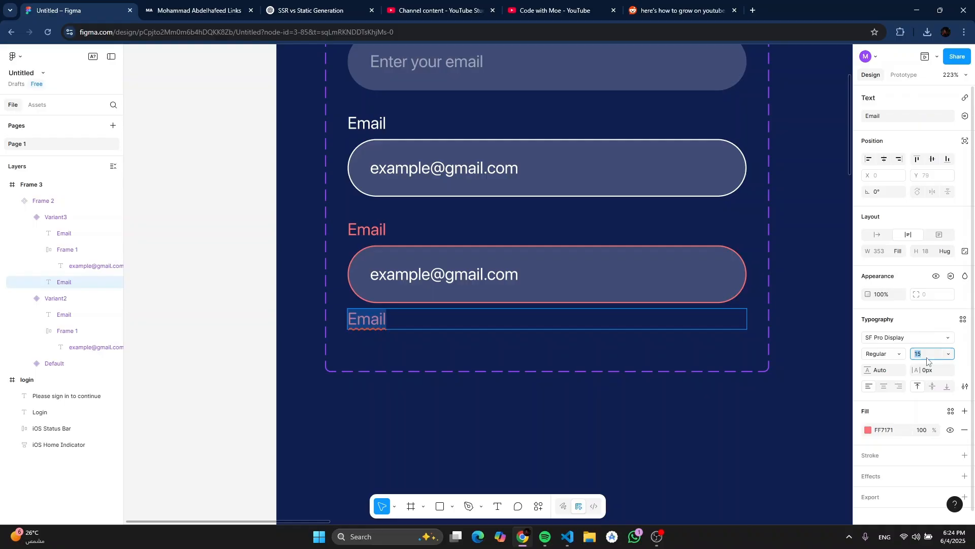
type("13")
key("Return")
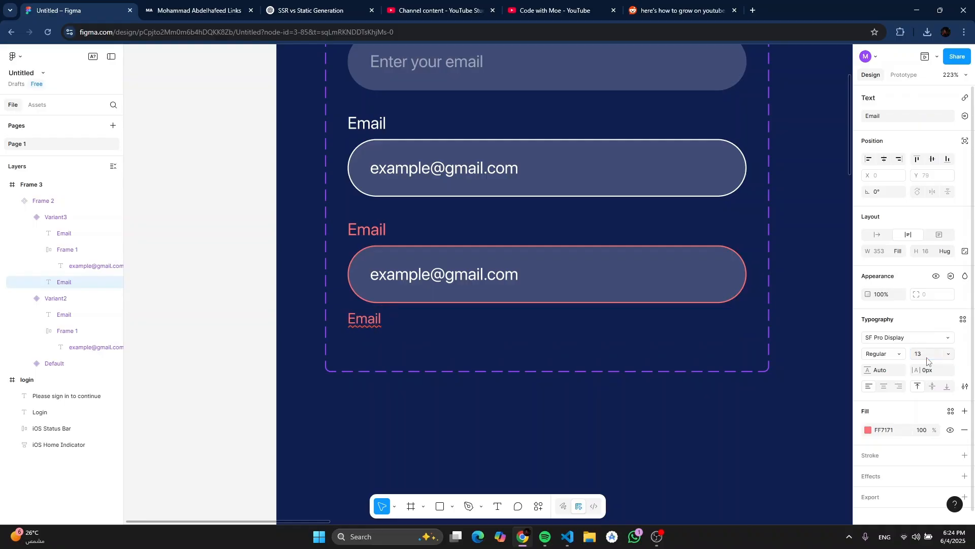
Step: Replace the copied label's text below the third variant's input box with "The email input is required"
double_click(369, 317)
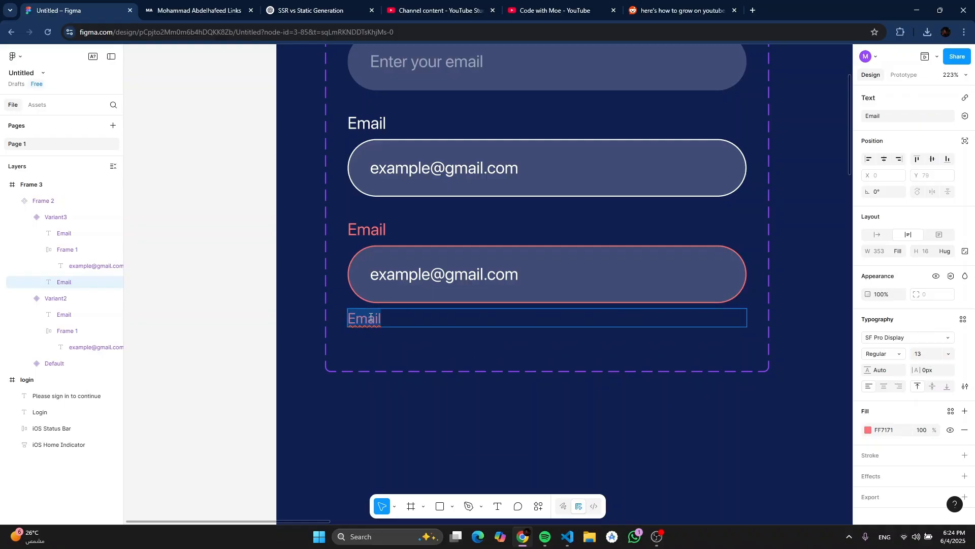
key("Caps_Lock")
type("T")
key("Caps_Lock")
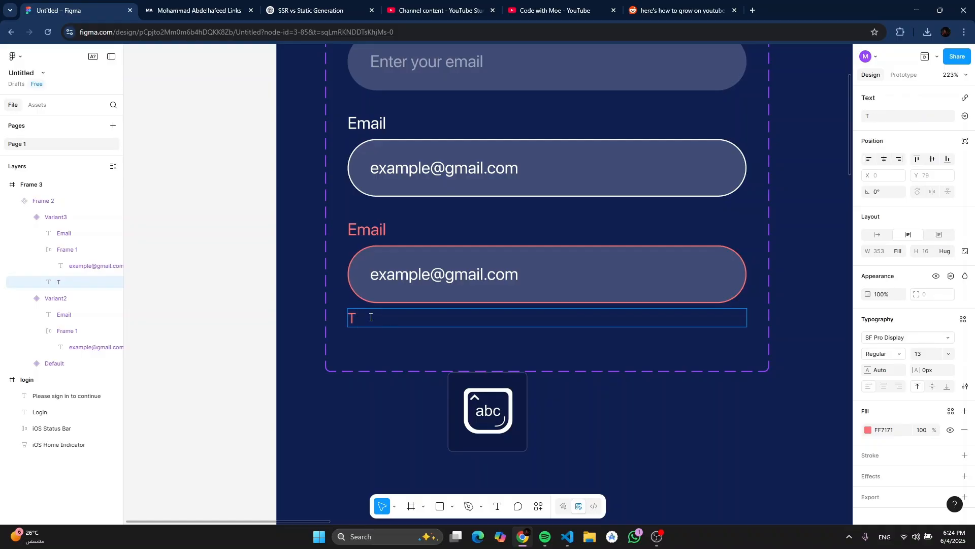
type("his")
key("BackSpace")
key("BackSpace")
key("BackSpace")
type("he")
key("Caps_Lock")
type("E")
key("Caps_Lock")
key("BackSpace")
type("email feild is ")
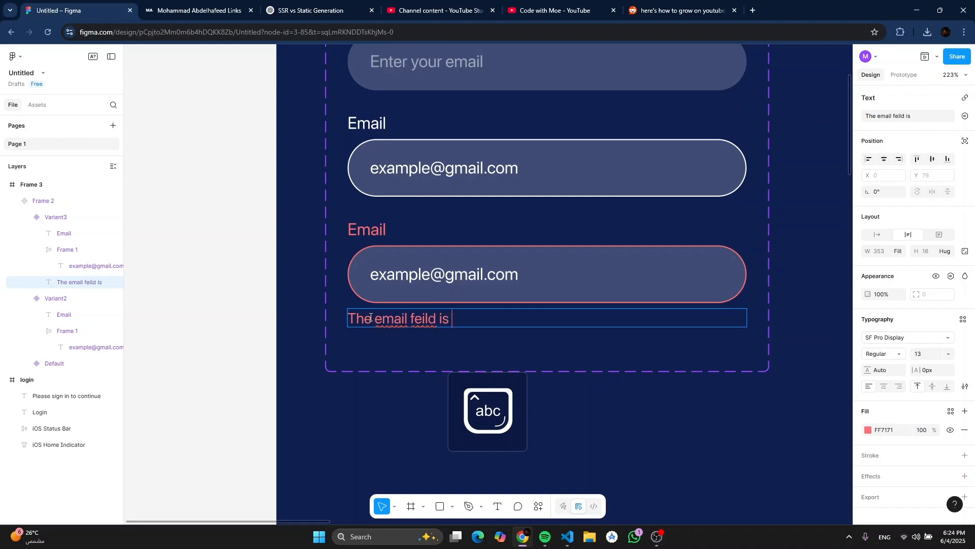
type("required")
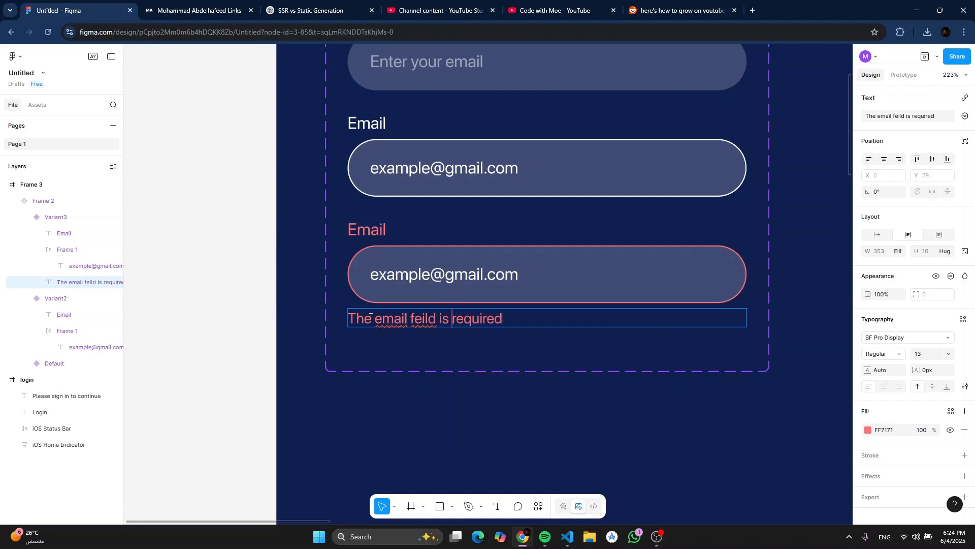
double_click(430, 320)
type("input")
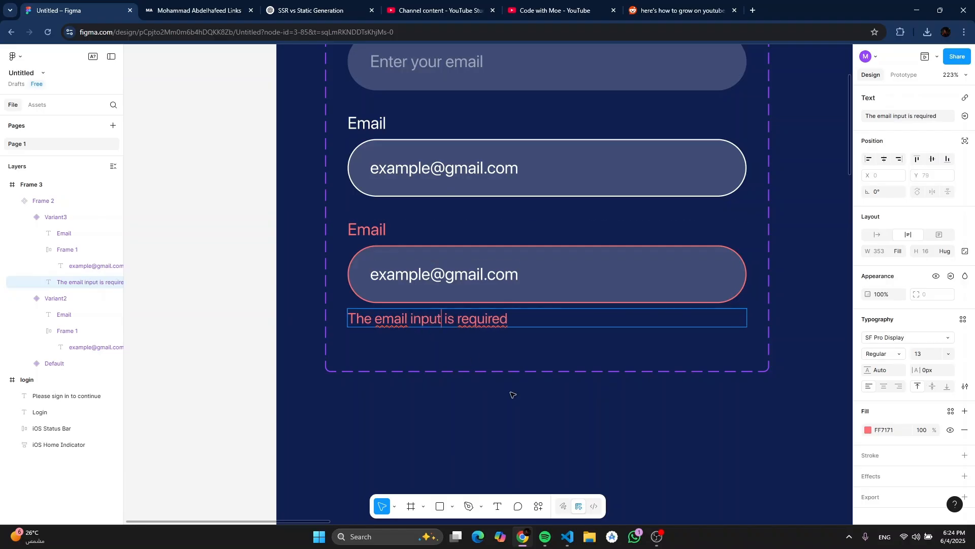
key("Escape")
left_click(528, 386)
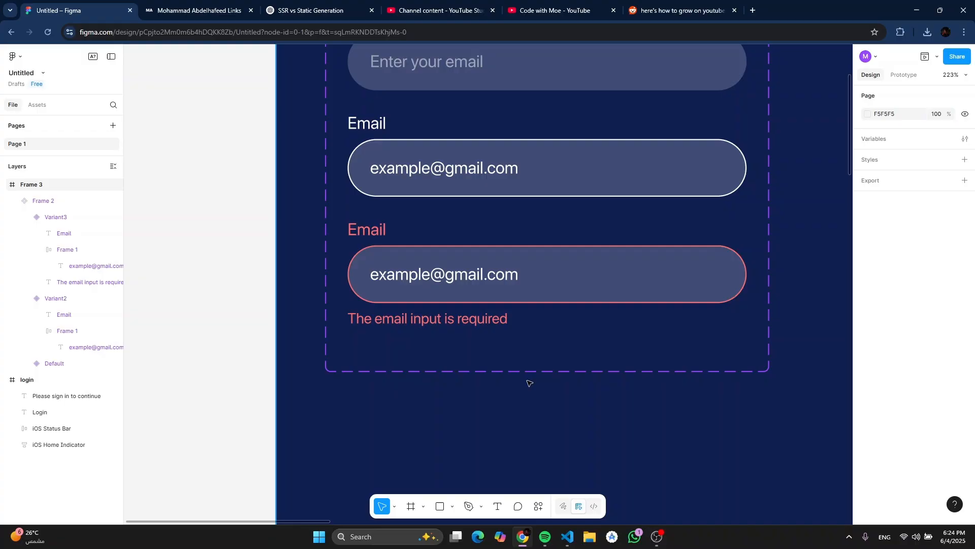
Step: Set the font size of the error message below the third variant's input box to 12
left_click(473, 321)
left_click(922, 353)
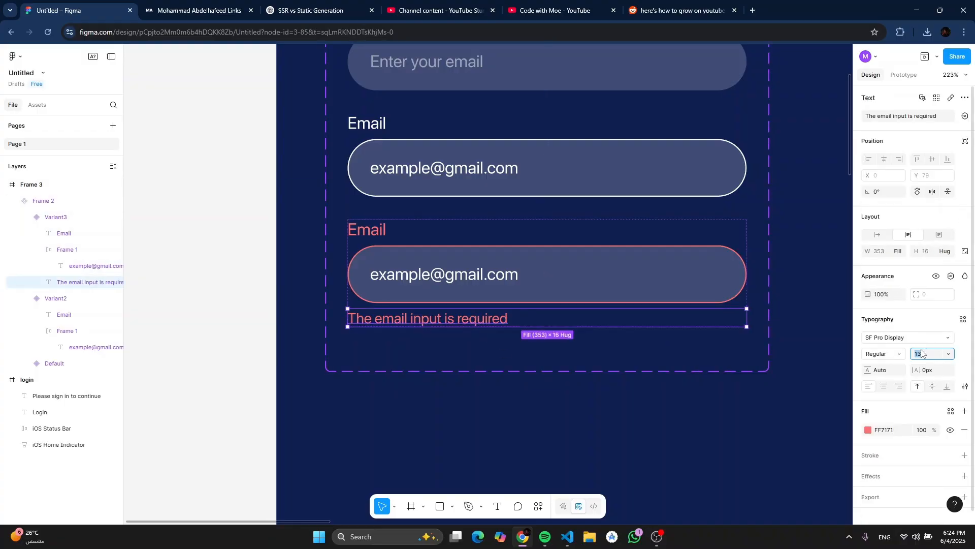
key("Return")
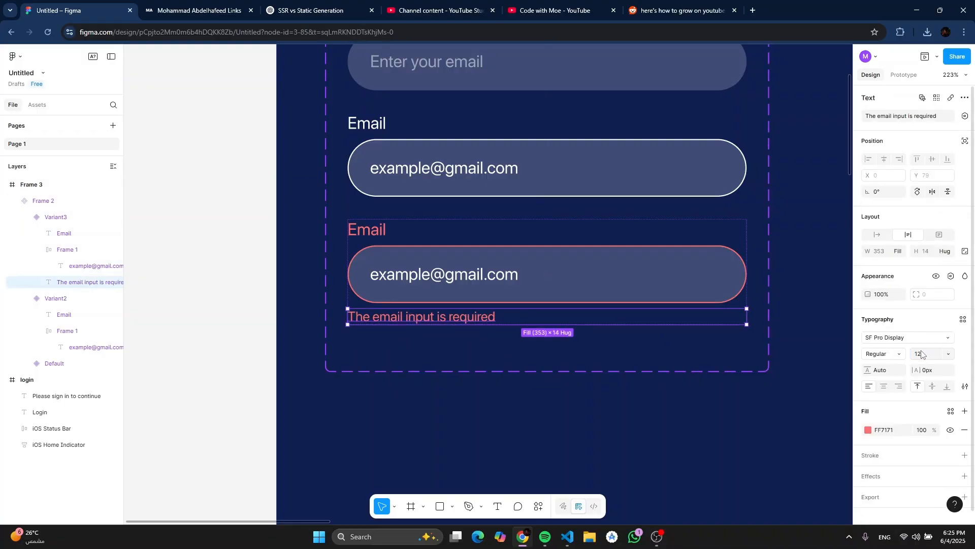
left_click(749, 442)
Step: Examine the default, filled and error variants of the email input component
scroll(749, 442, "down", 5)
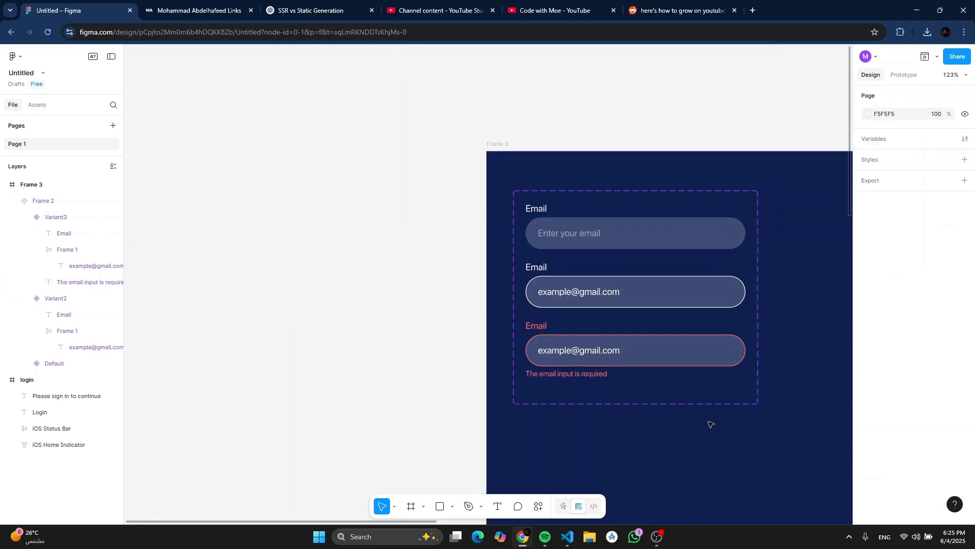
scroll(699, 422, "down", 3)
scroll(609, 406, "right", 3)
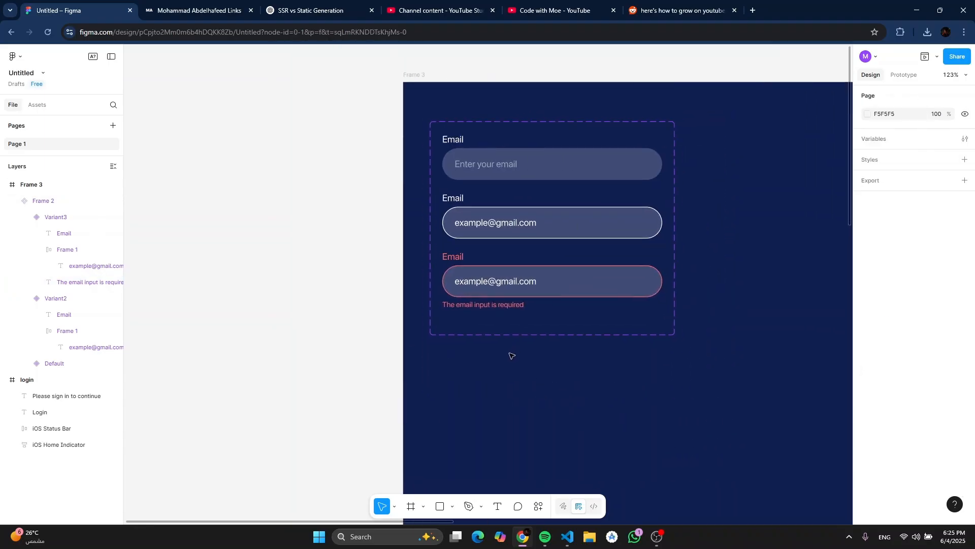
scroll(511, 356, "up", 3)
scroll(478, 236, "up", 2)
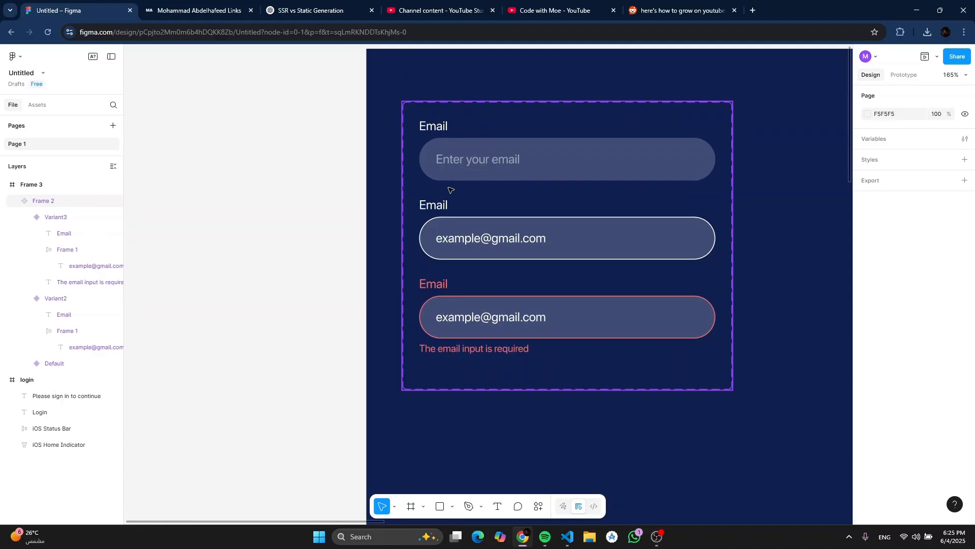
left_click(513, 162)
left_click(514, 162)
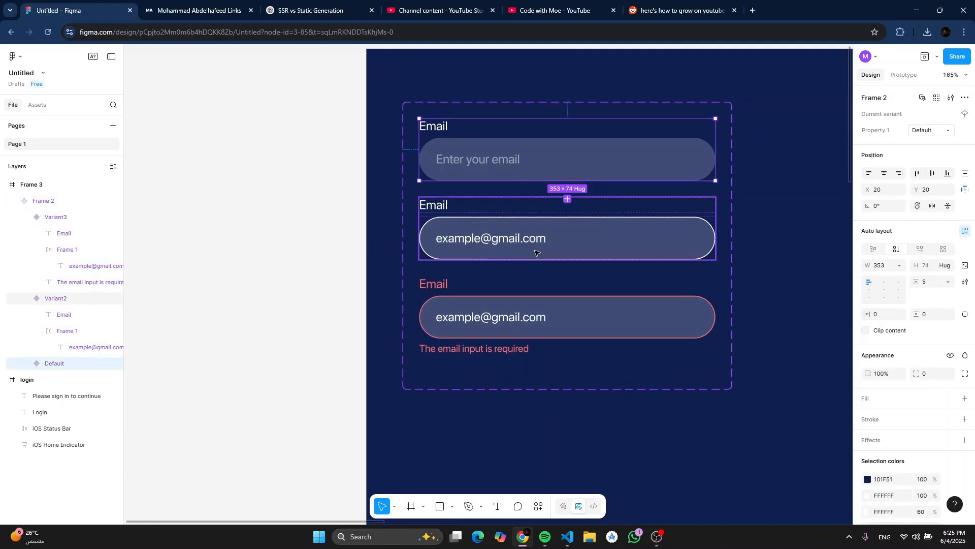
key("Tab")
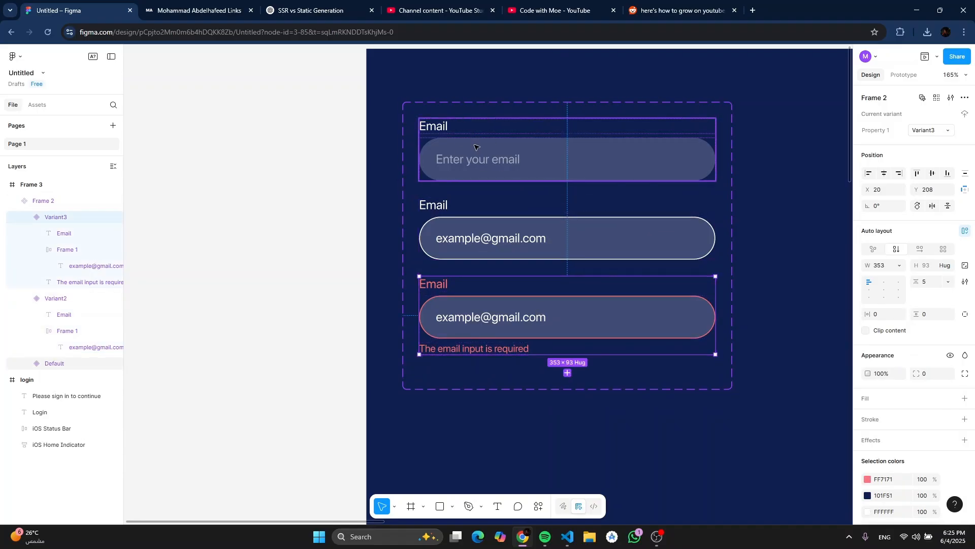
Step: Create a text property named "label" for the Email labels of all three variants
left_click(469, 138)
scroll(468, 137, "up", 3, "ctrl")
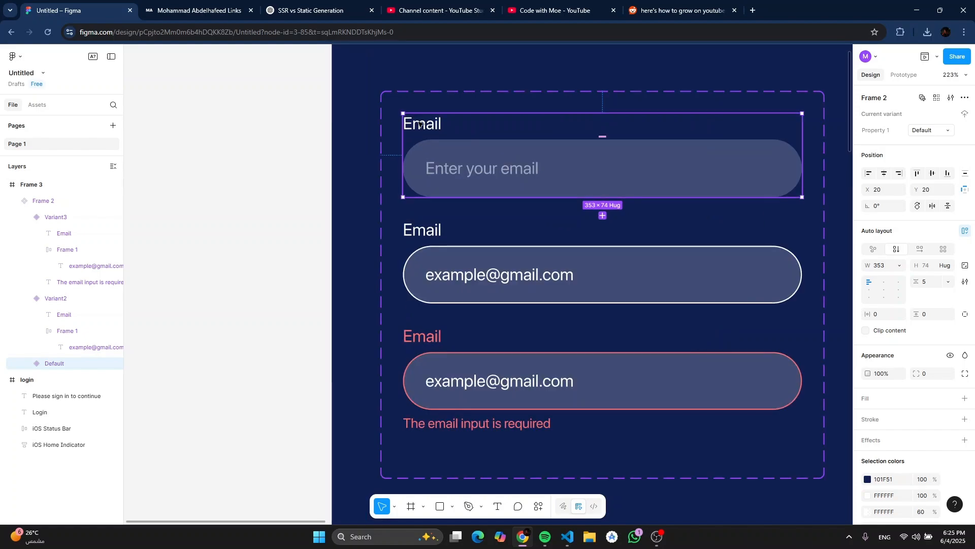
left_click(420, 124)
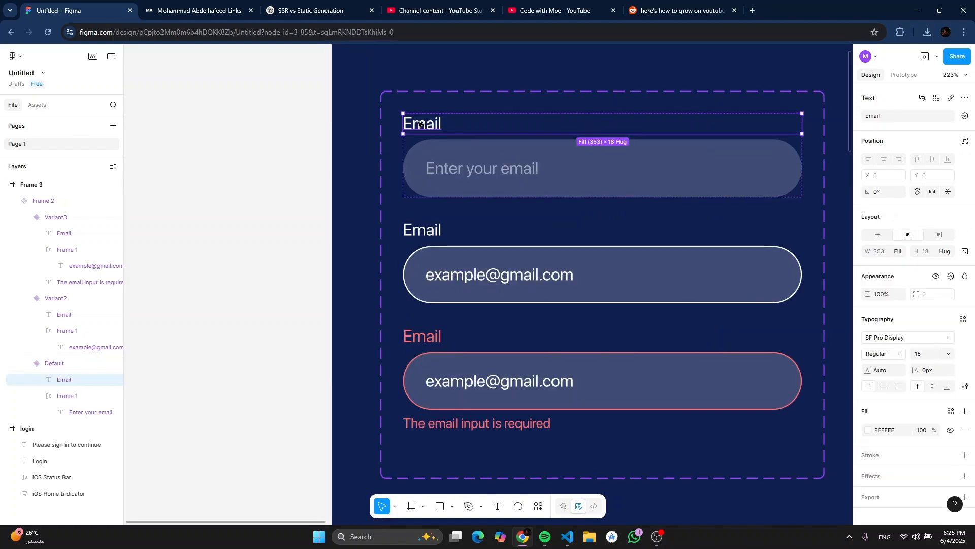
left_click(422, 230, "shift")
left_click(430, 340, "shift")
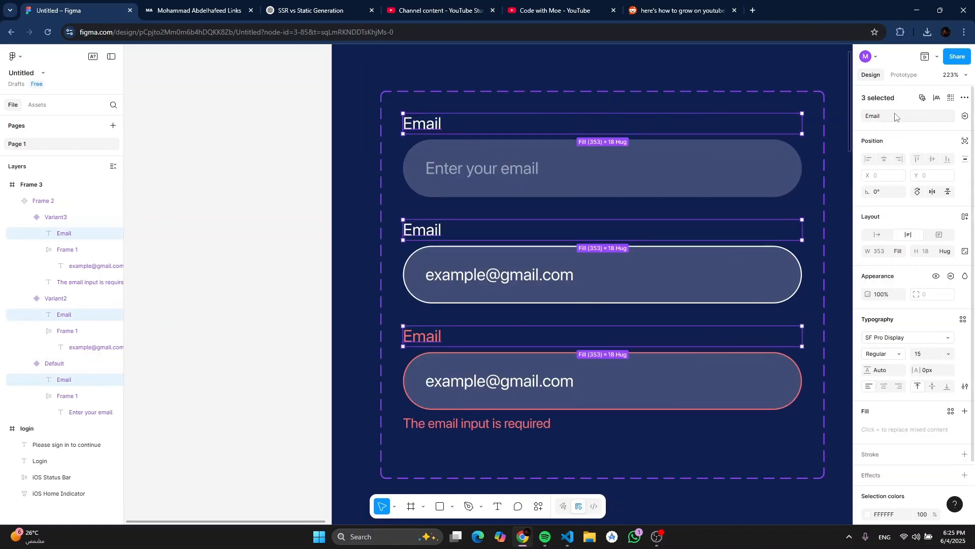
left_click(965, 116)
left_click(959, 154)
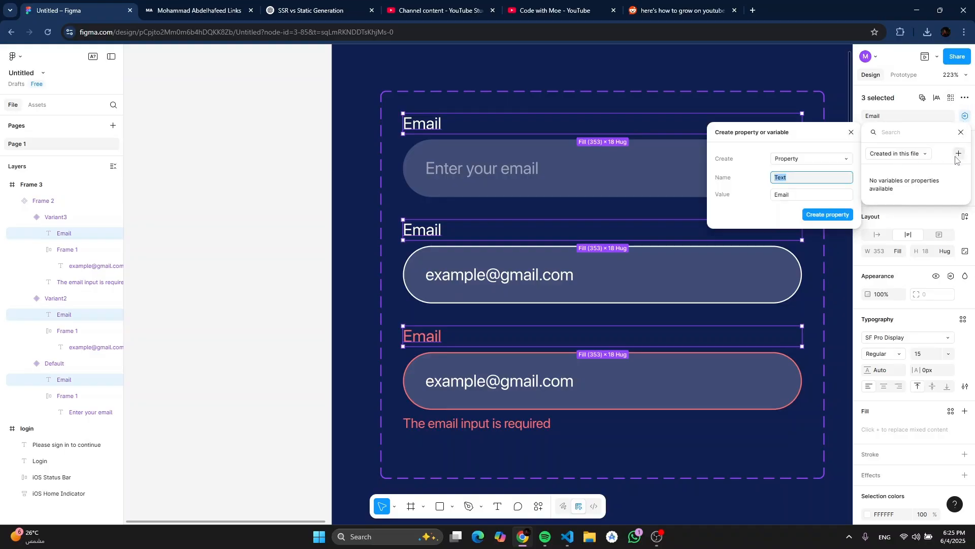
type("la")
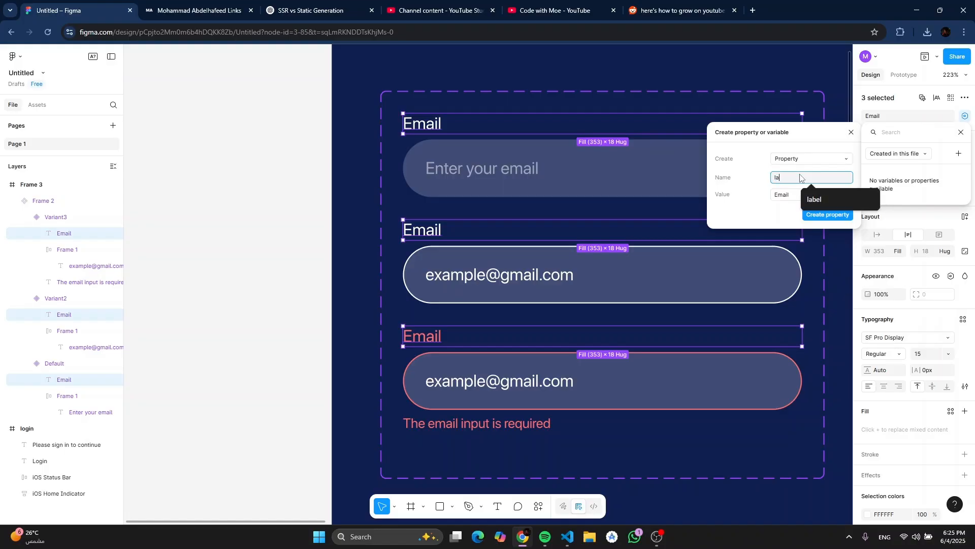
type("bel")
key("Return")
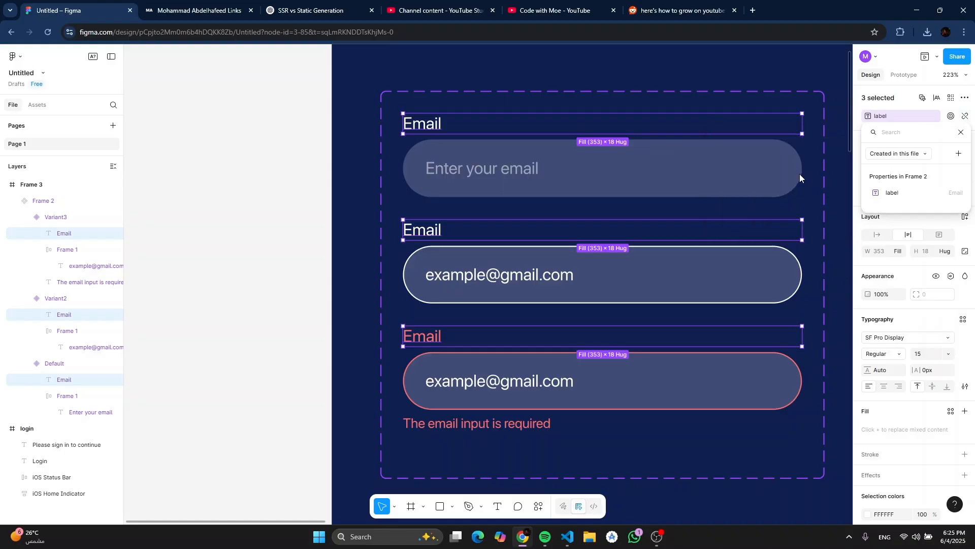
Step: Create a text property named "placeholder" for the "Enter your email" text in the default variant
left_click(455, 160)
left_click(461, 168)
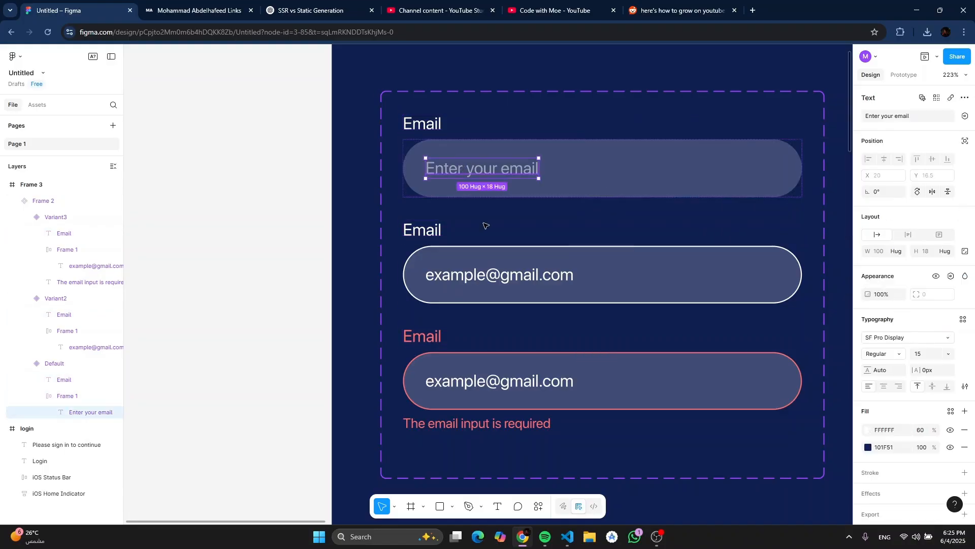
left_click(500, 281)
left_click(500, 281)
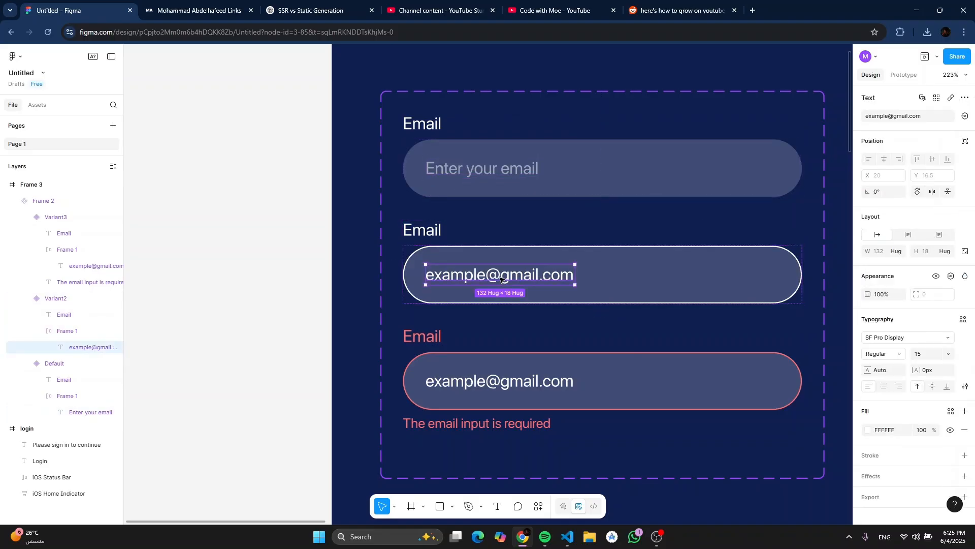
left_click(502, 171)
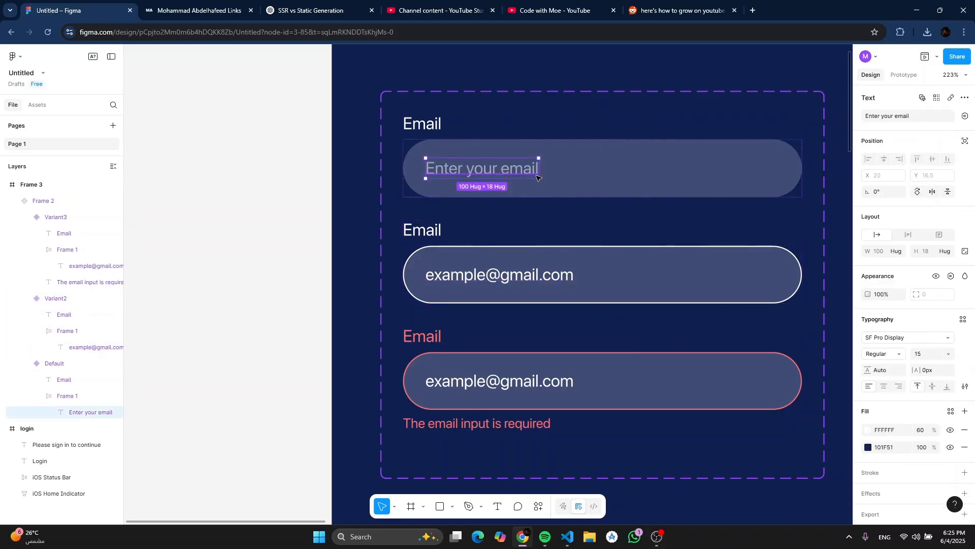
left_click(965, 115)
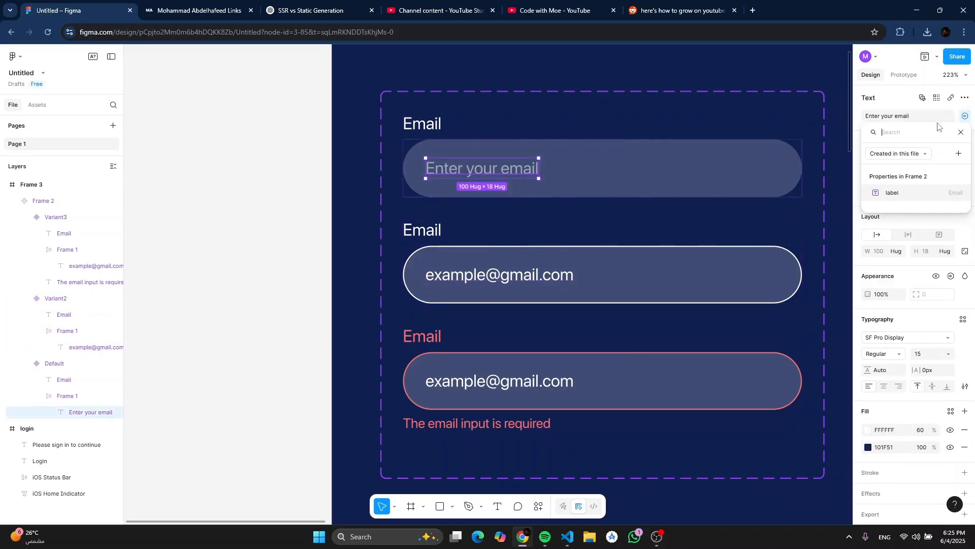
left_click(959, 154)
type("pla")
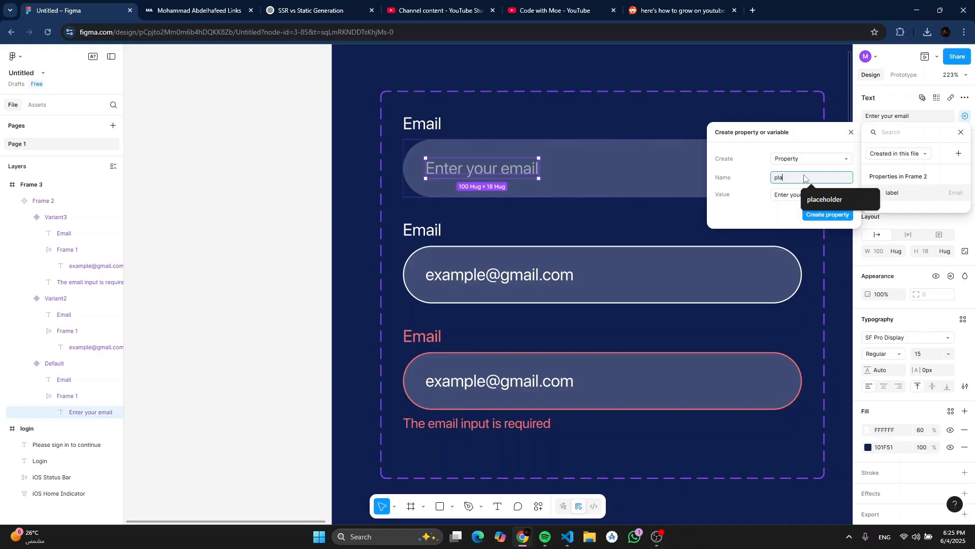
type("ceholder")
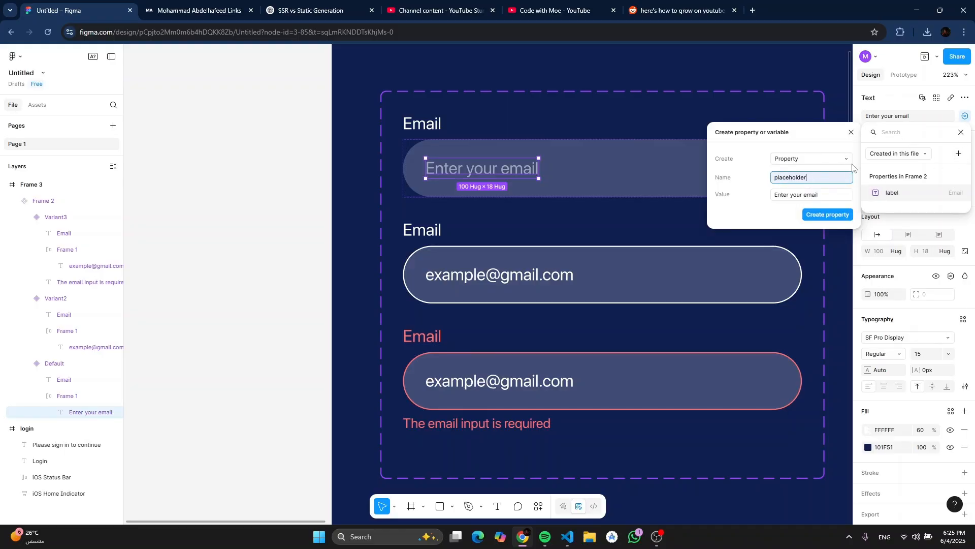
left_click(822, 216)
Step: Create a shared text property for the filled-in email texts of the second and third variants, keeping the name "Text"
left_click(535, 277)
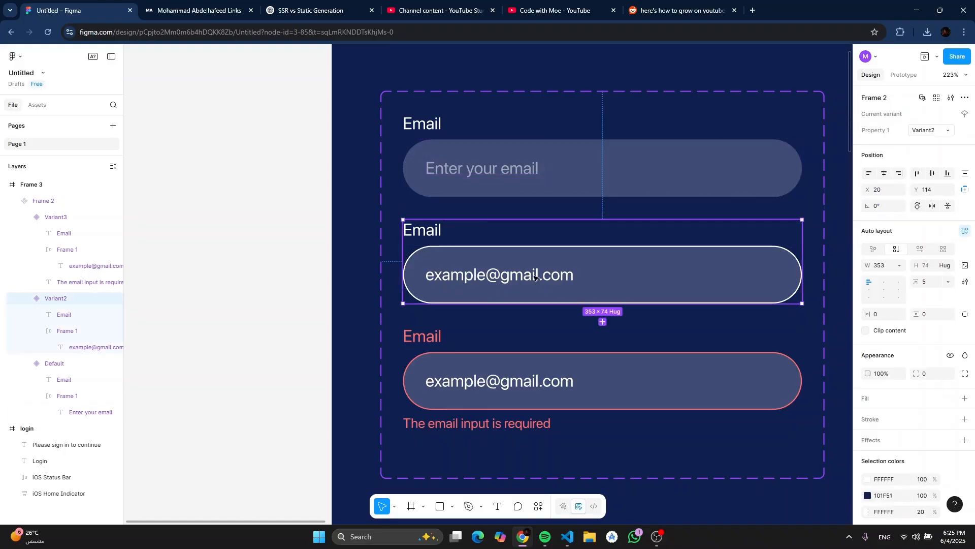
left_click(534, 277)
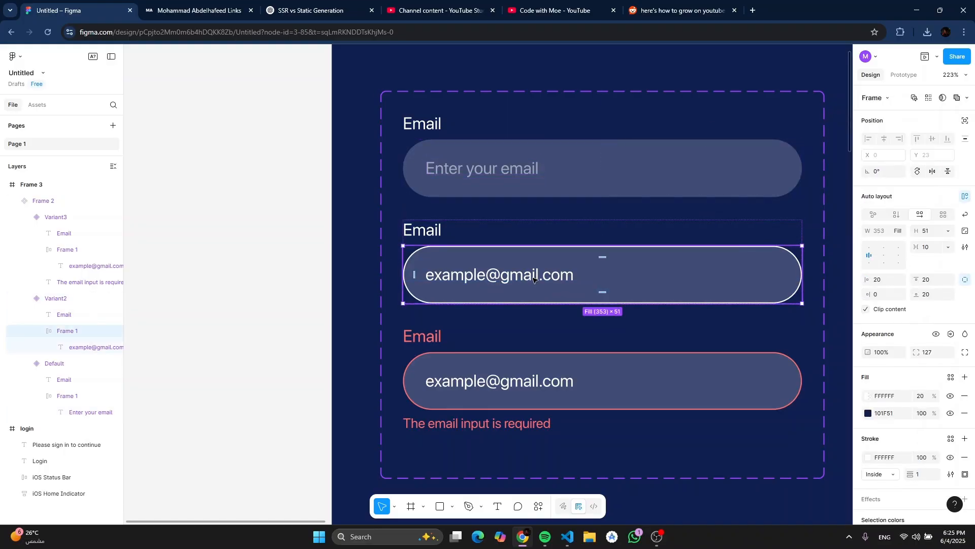
left_click(534, 278)
left_click(522, 383, "shift")
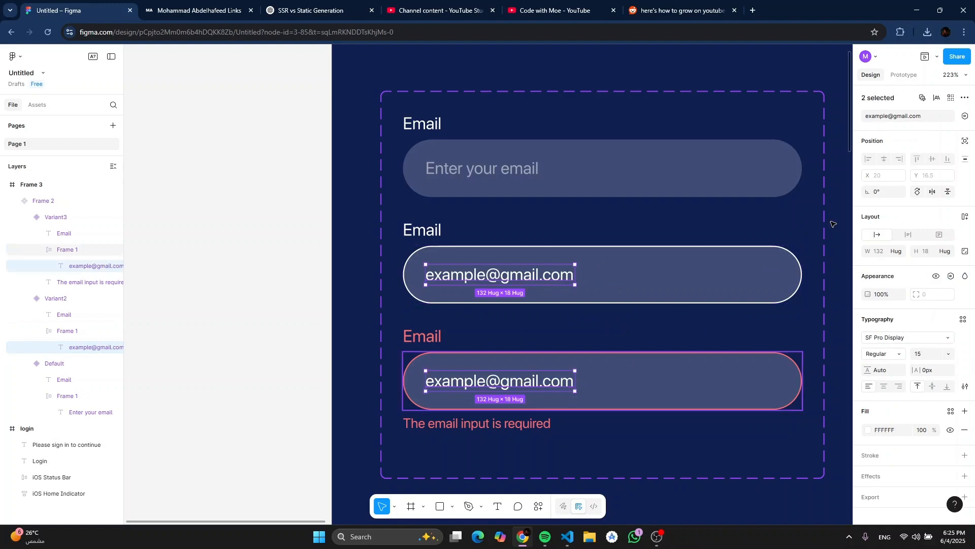
left_click(965, 116)
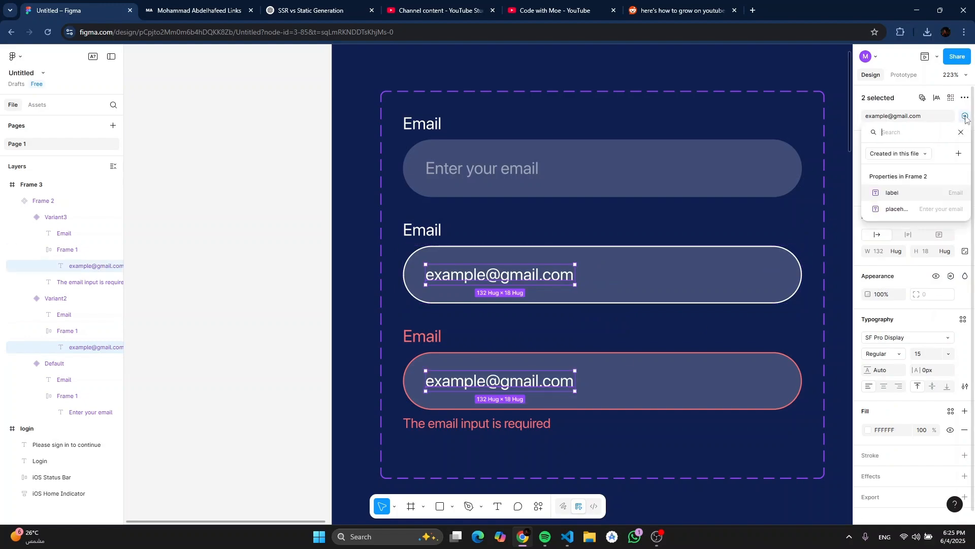
left_click(959, 153)
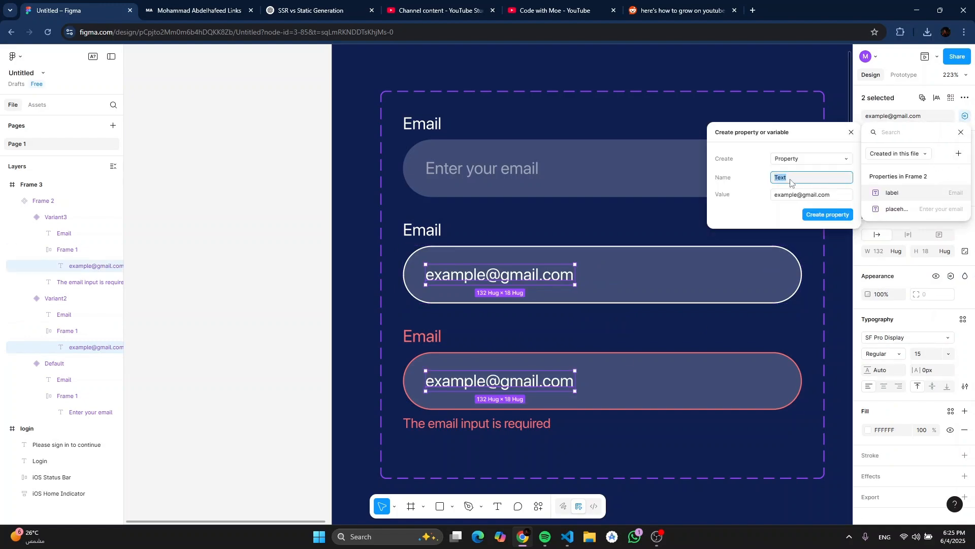
left_click(821, 216)
Step: Create a text property named "error" for the error message below the third variant's input box
left_click(502, 422)
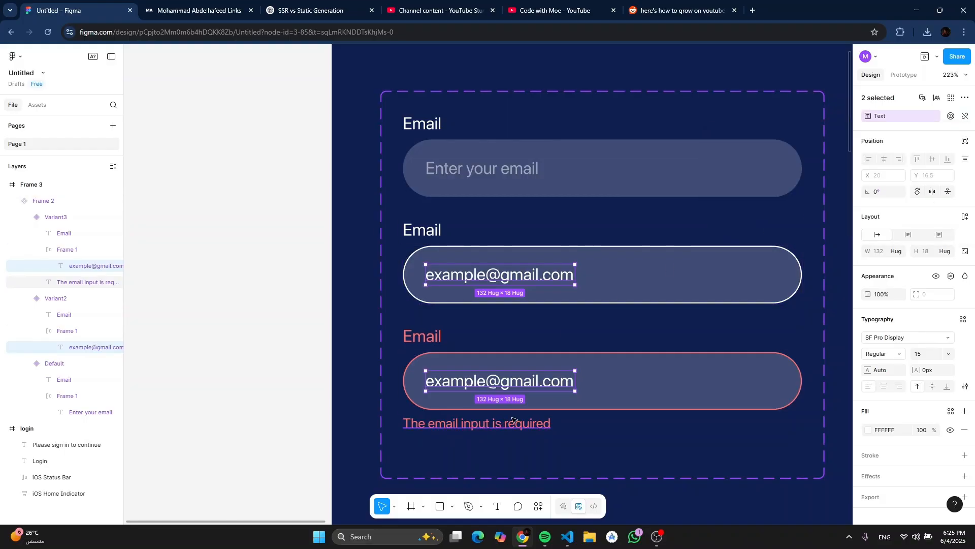
left_click(512, 421)
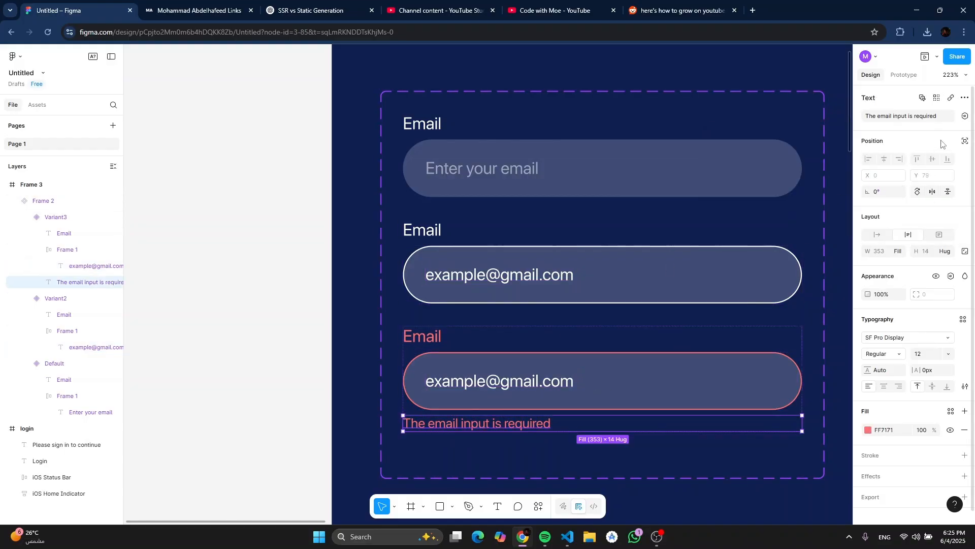
left_click(965, 116)
left_click(959, 153)
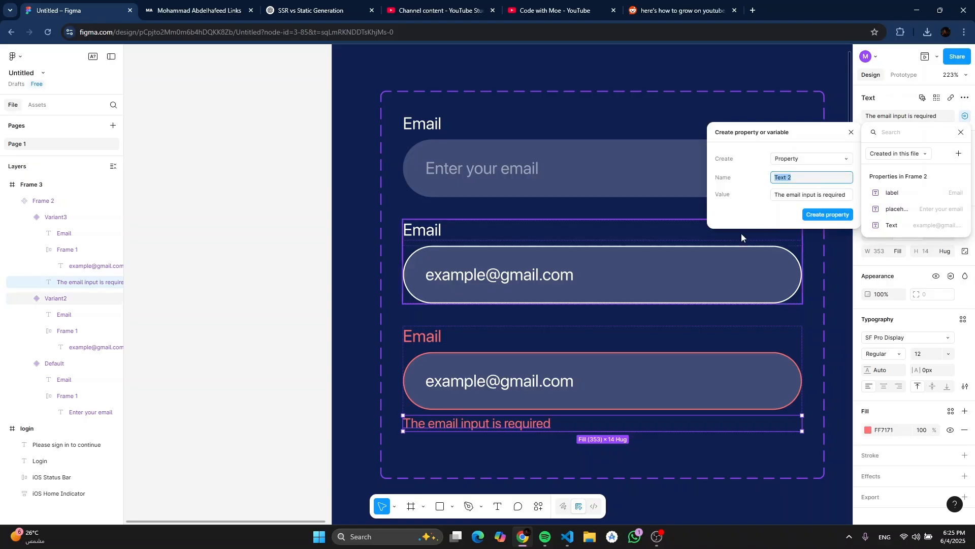
type("error")
key("Return")
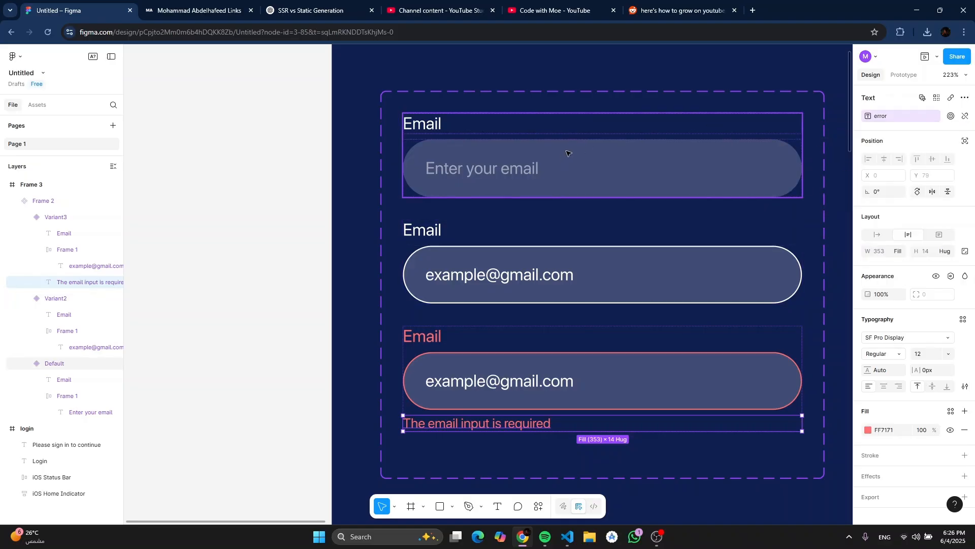
Step: Rename the component set as "input"
left_click(508, 101)
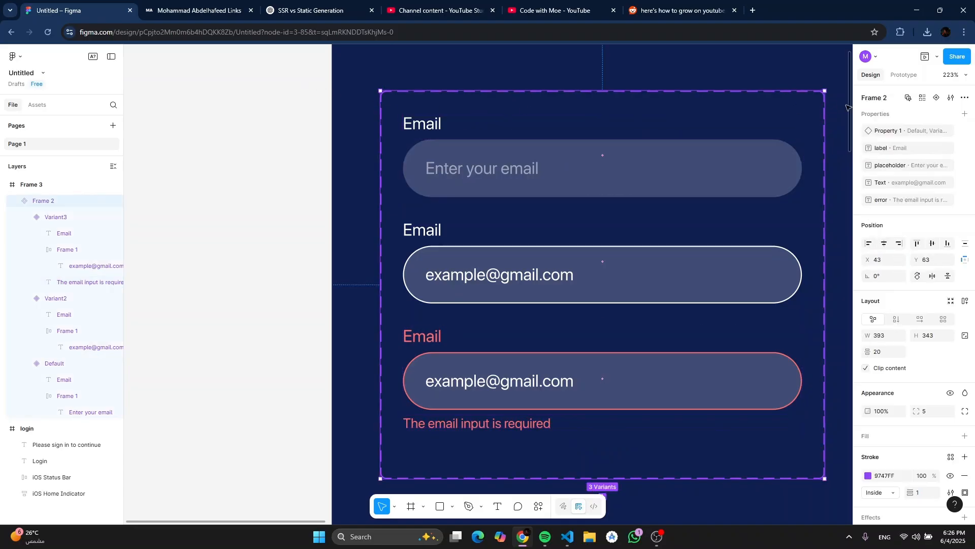
left_click(888, 102)
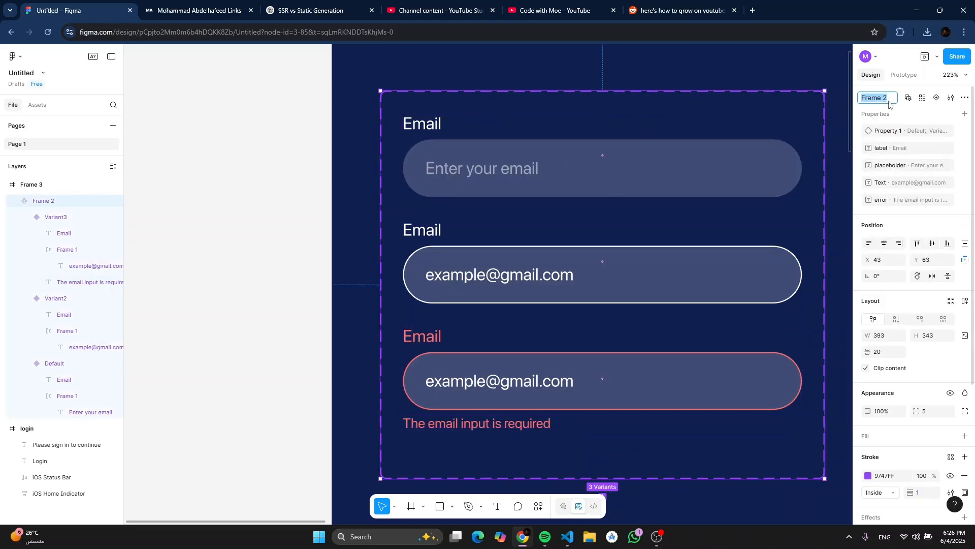
type("input")
key("Return")
Step: Set the second variant's Property 1 value to "focus"
left_click(551, 153)
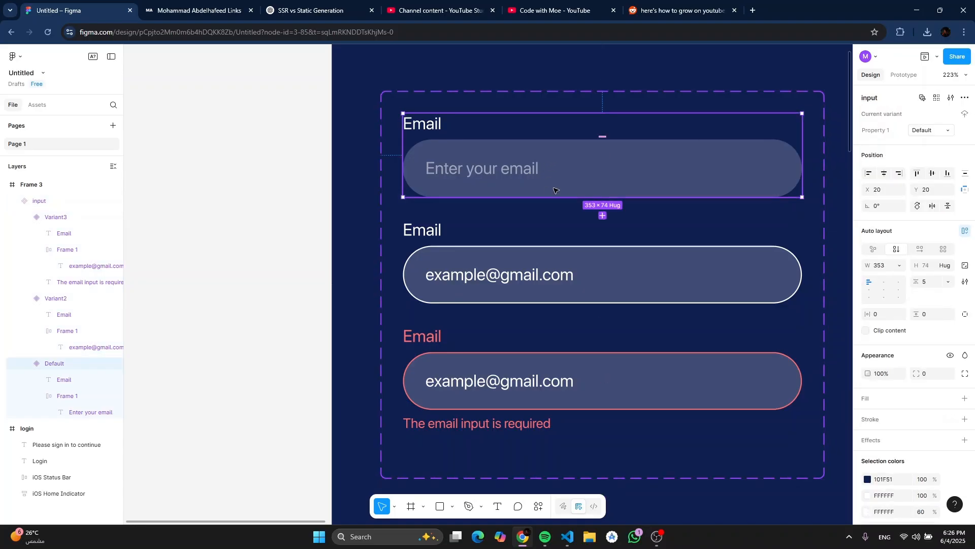
left_click(556, 239)
left_click(930, 133)
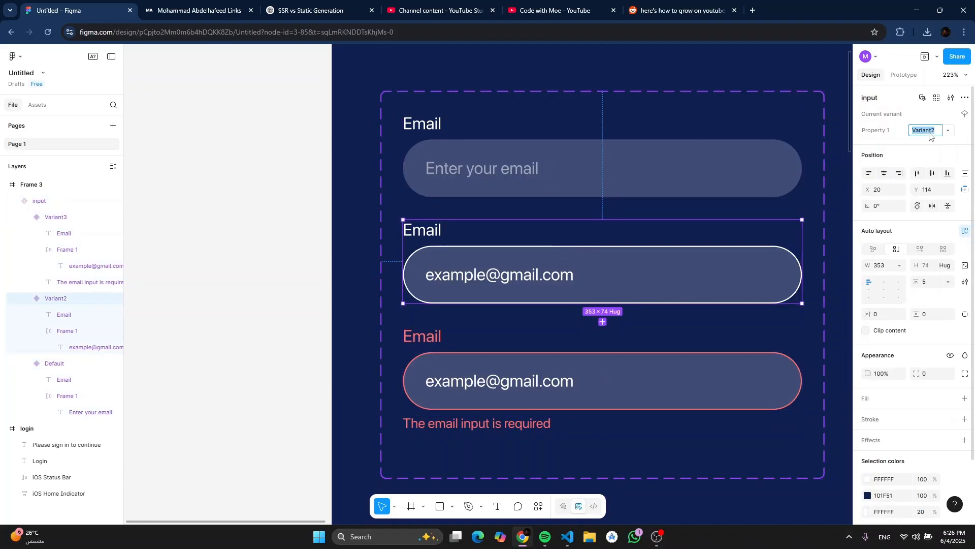
type("focus")
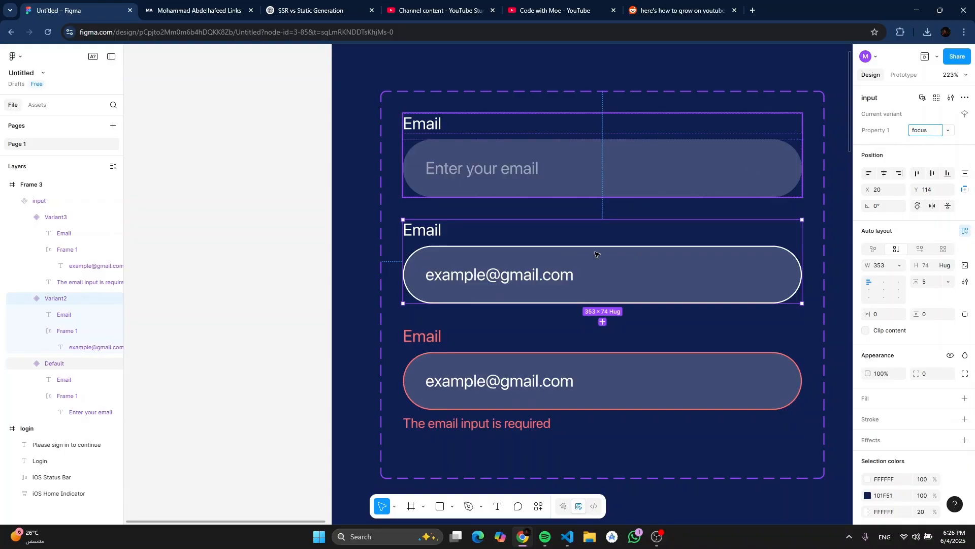
Step: Set the third variant's Property 1 value to "error"
left_click(529, 370)
left_click(916, 133)
type("error")
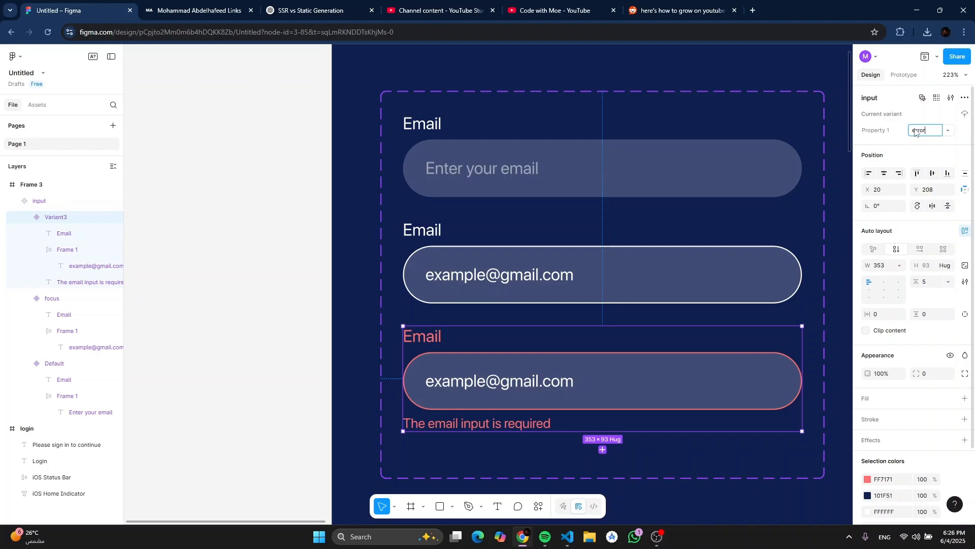
left_click(254, 194)
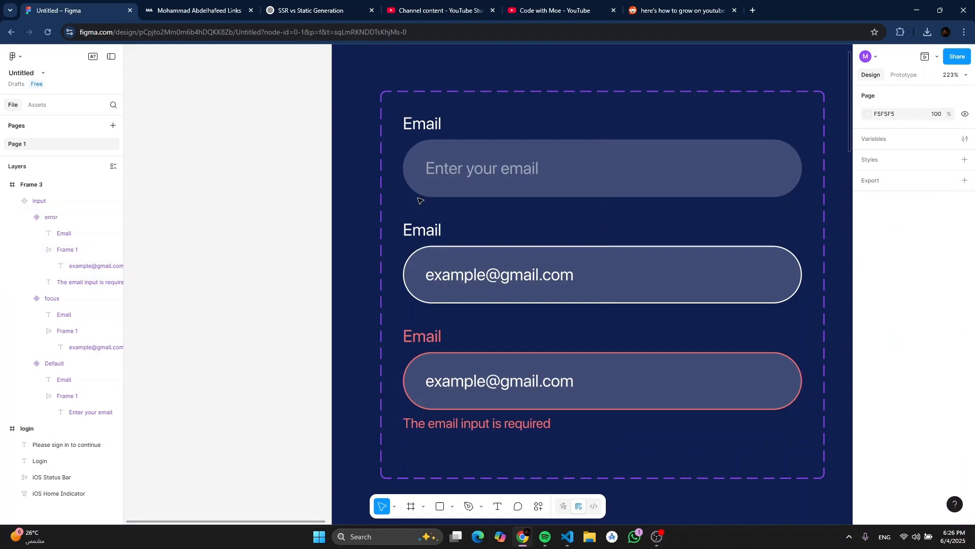
Step: Open the prototype settings of the default input variant and clear the selection
left_click(526, 194)
left_click(904, 74)
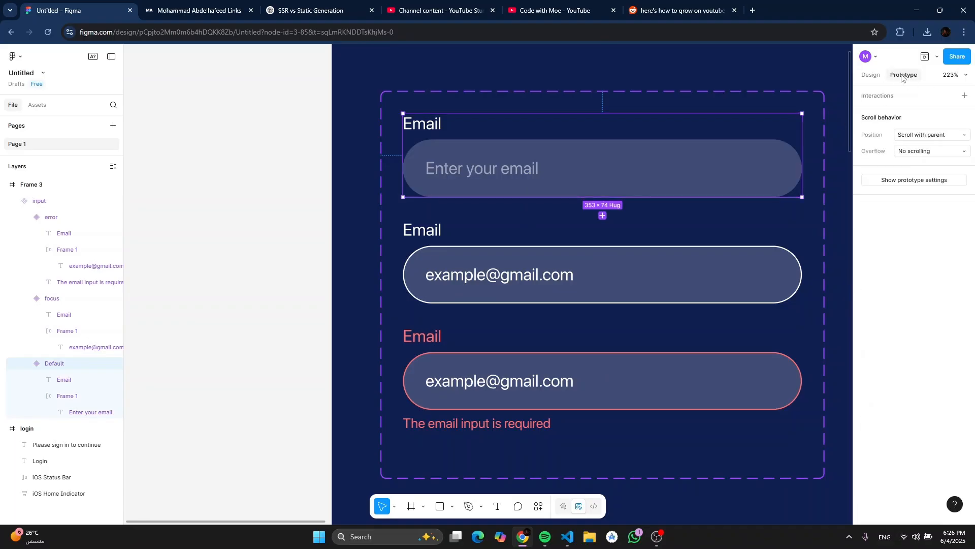
left_click(306, 171)
scroll(363, 155, "down", 3)
scroll(404, 162, "down", 2)
scroll(407, 160, "down", 2)
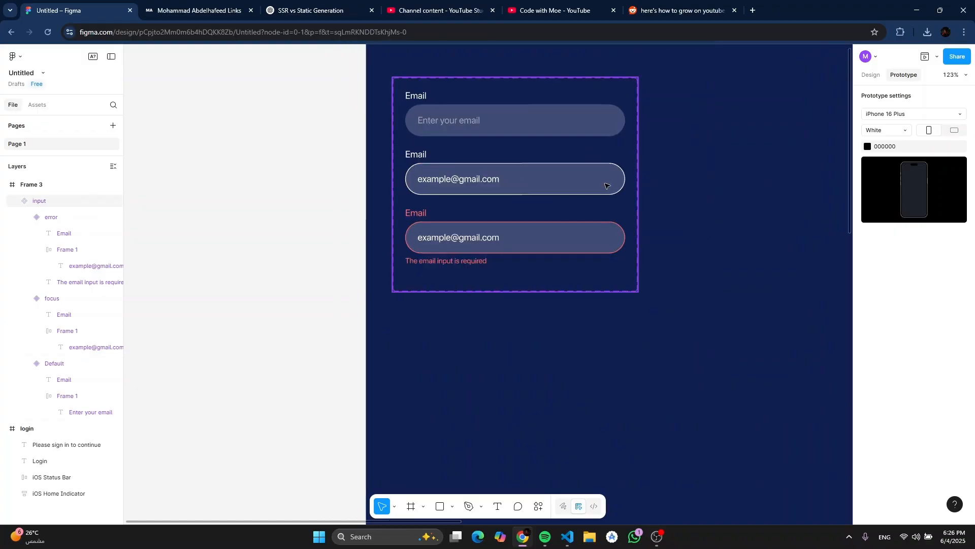
Step: Place an instance of the input component in the login frame, below the "Please sign in to continue" text
scroll(409, 152, "up", 4)
scroll(409, 153, "down", 2)
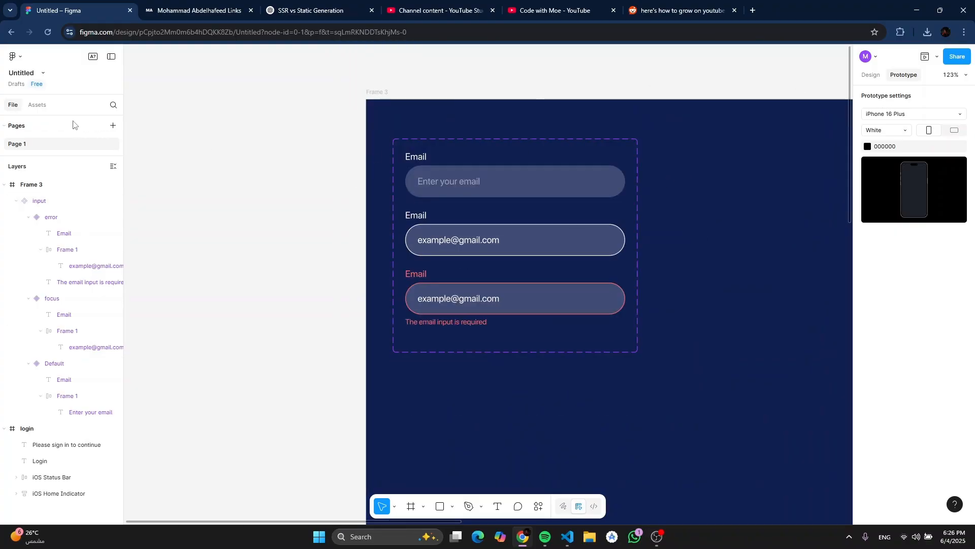
scroll(170, 137, "down", 10)
scroll(374, 181, "right", 5)
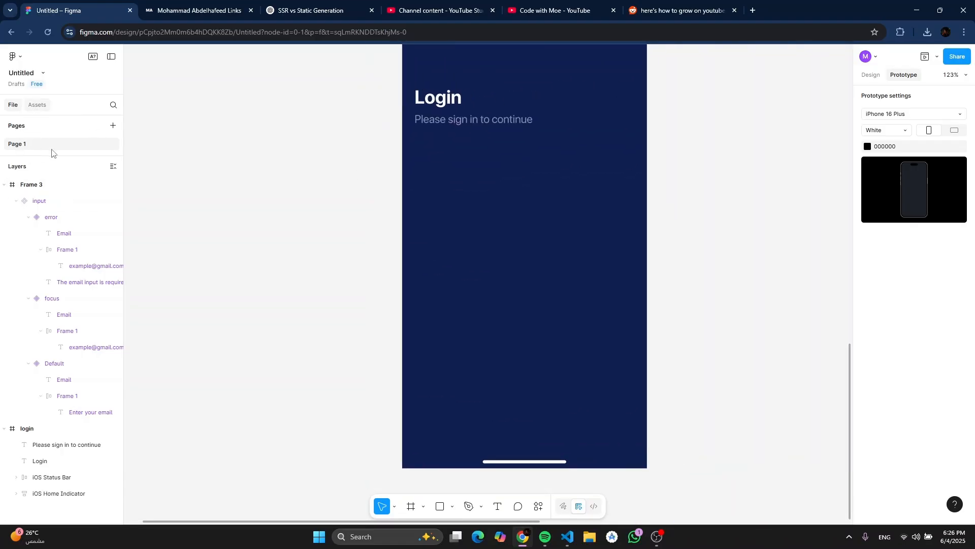
left_click(37, 105)
left_click_drag(39, 174, 492, 163)
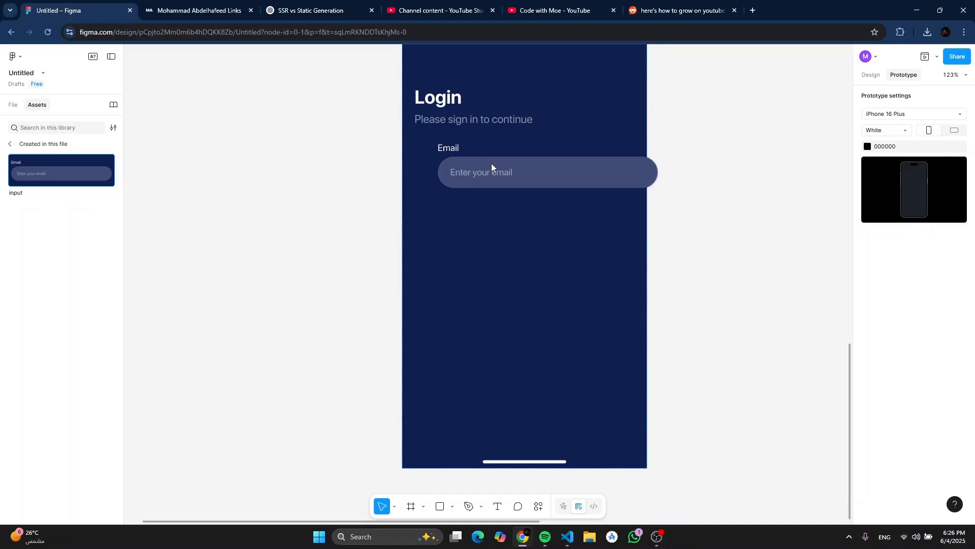
Step: Show the one-column layout guide of the login frame
scroll(468, 173, "up", 4)
left_click(413, 114)
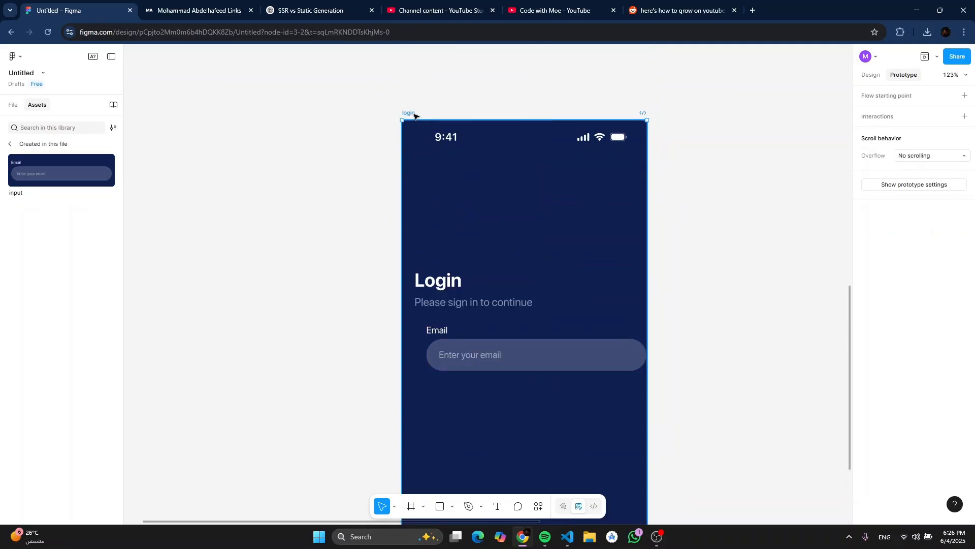
left_click(871, 75)
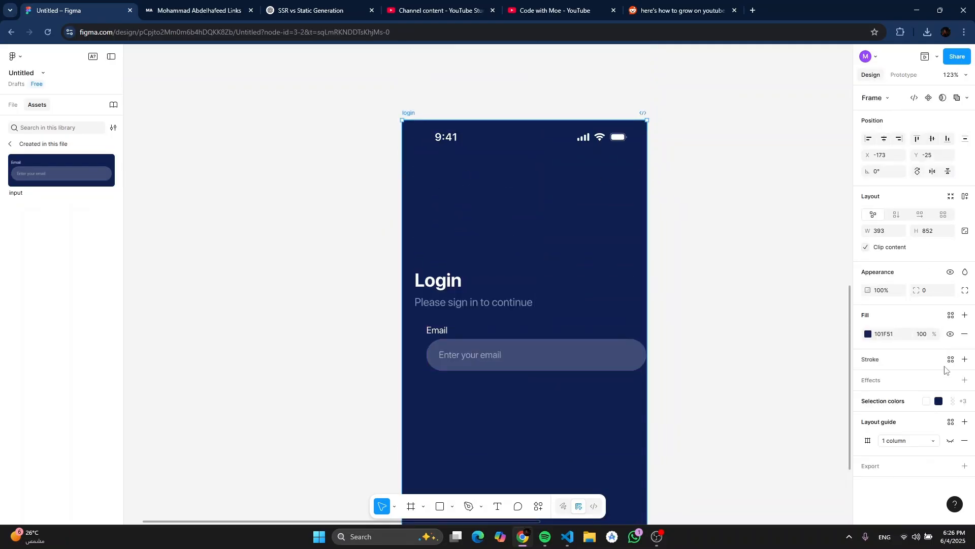
left_click(950, 441)
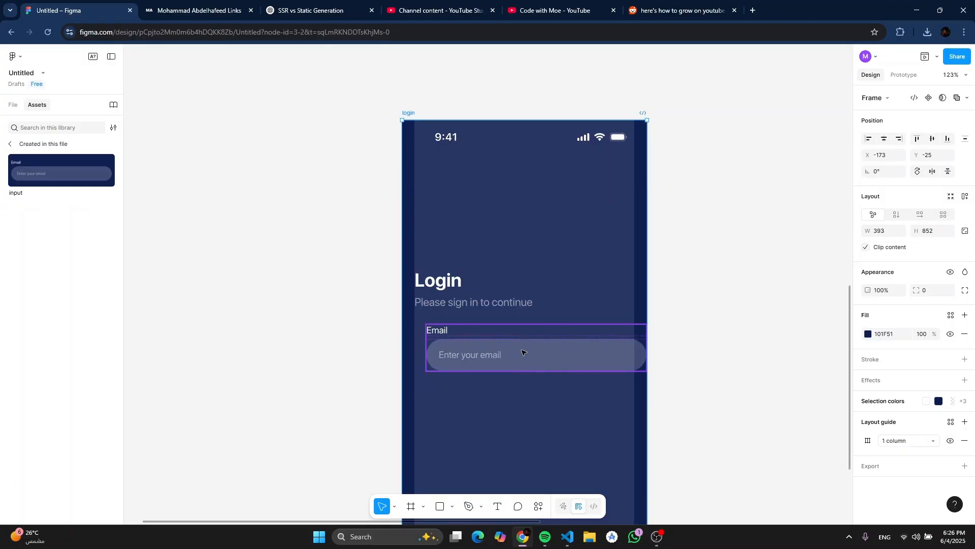
Step: Align the input instance with the column guide below the subtitle, at X 20 and Y 317
left_click_drag(522, 352, 511, 351)
scroll(510, 351, "left", 3)
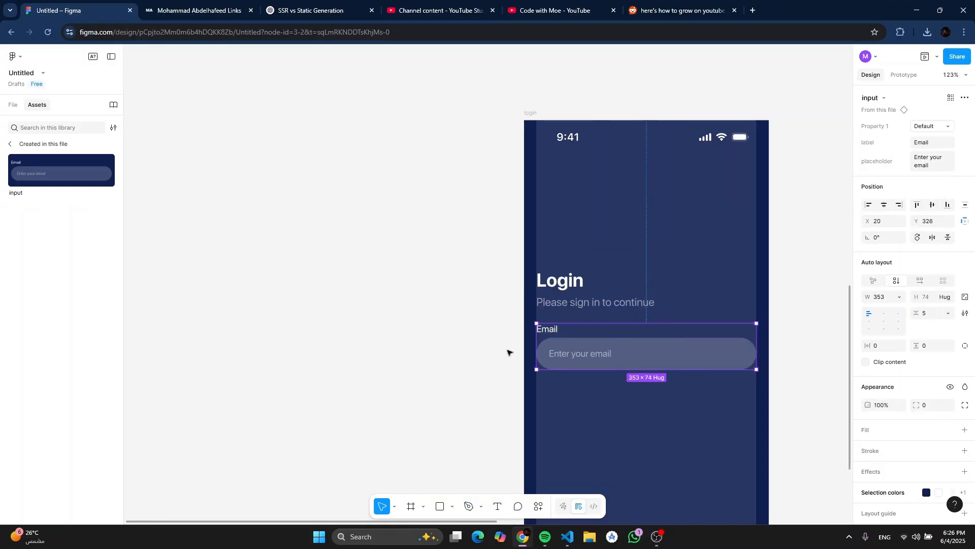
scroll(571, 358, "up", 5)
left_click_drag(482, 331, 484, 319)
scroll(514, 220, "down", 3)
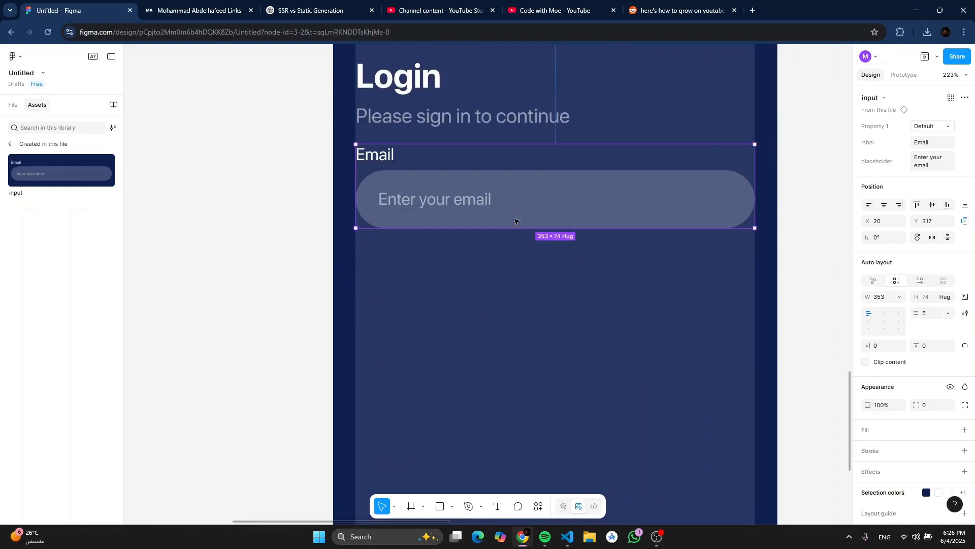
Step: Duplicate the email input directly below itself with a gap of 11 and wrap both inputs in a vertical auto layout
left_click_drag(525, 200, 527, 296)
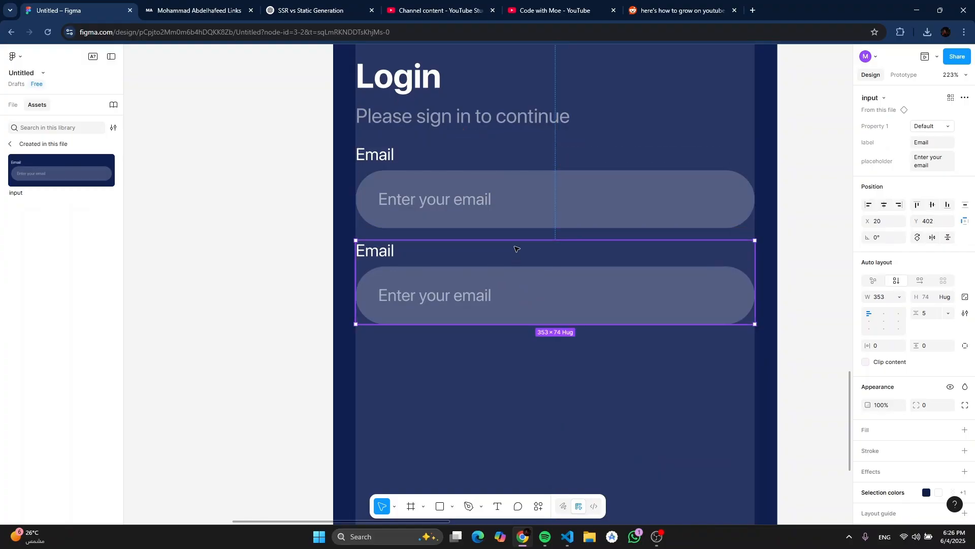
left_click(515, 205, "shift")
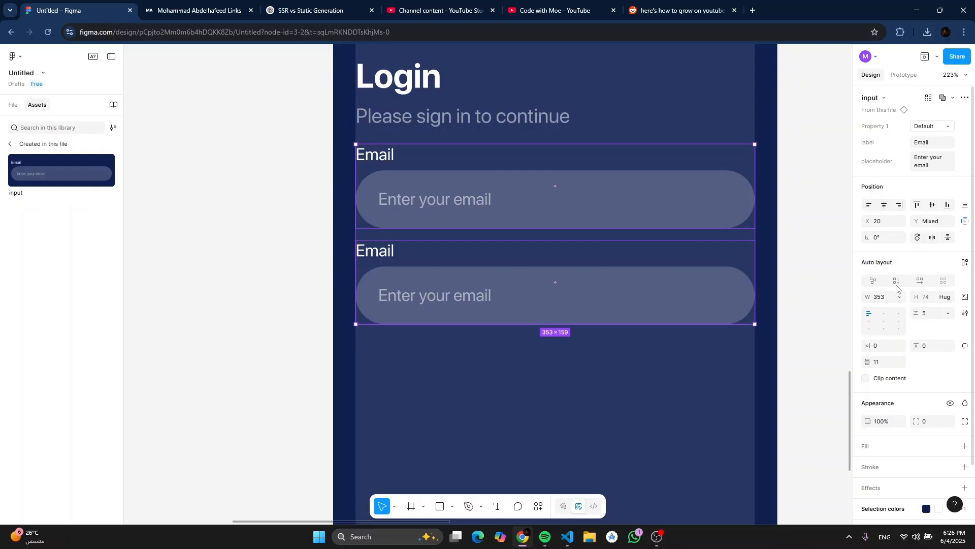
left_click(964, 262)
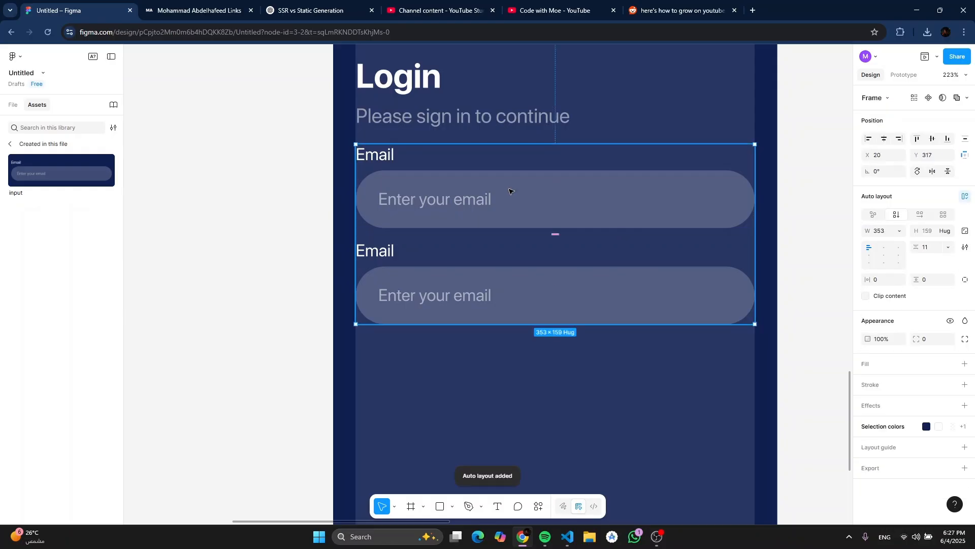
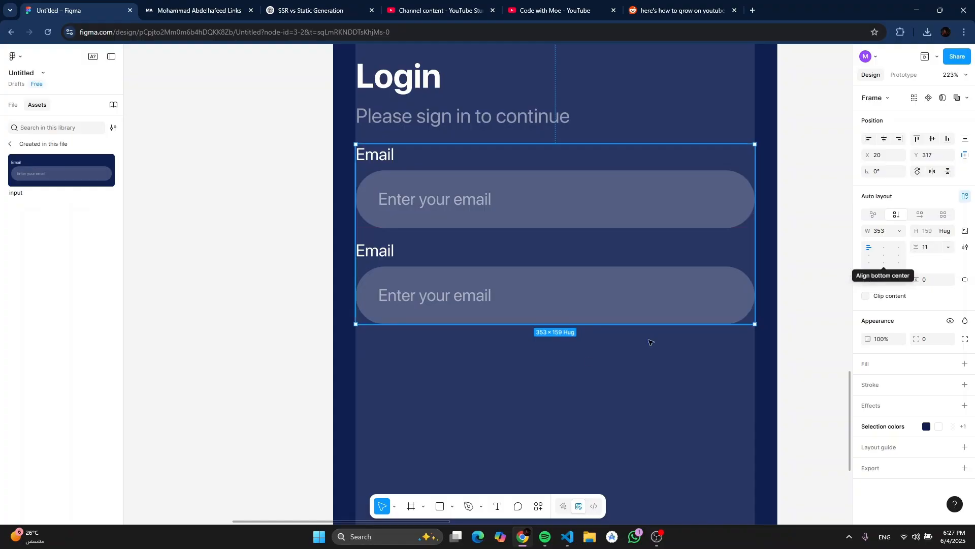
Step: Set the vertical gap between the two inputs in the auto layout frame to 16
left_click(299, 311)
scroll(300, 297, "down", 5)
left_click(459, 292)
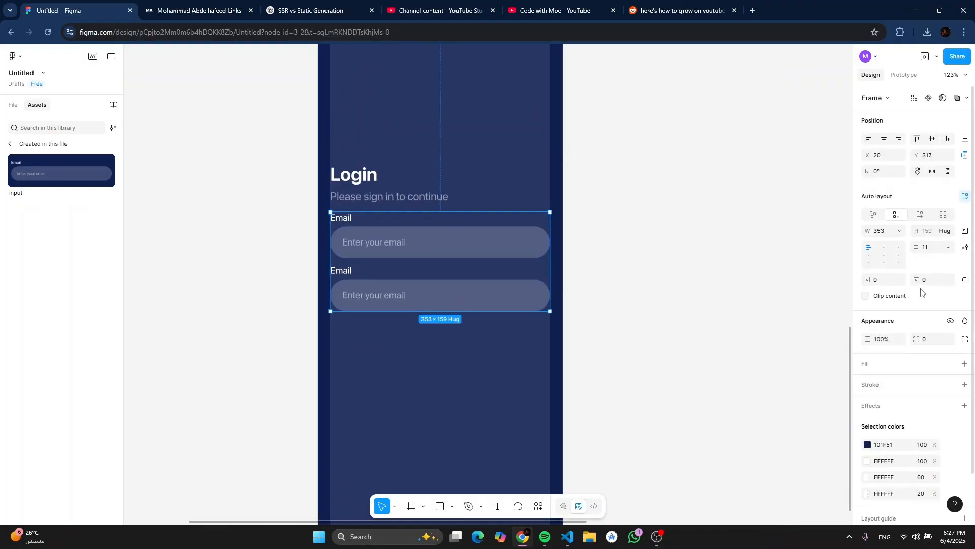
left_click_drag(922, 247, 925, 247)
left_click(723, 221)
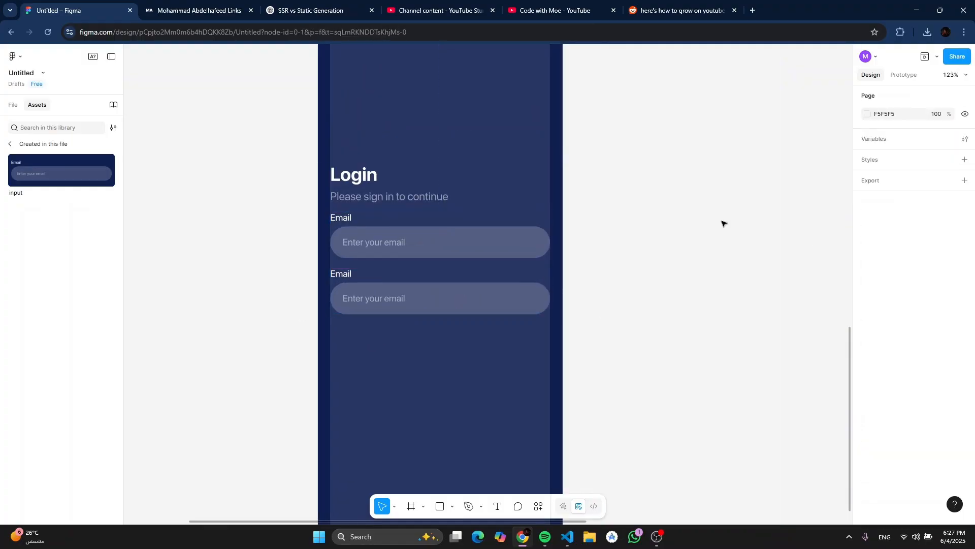
Step: Hide the column layout guide of the login frame
scroll(723, 223, "up", 2)
left_click(355, 77)
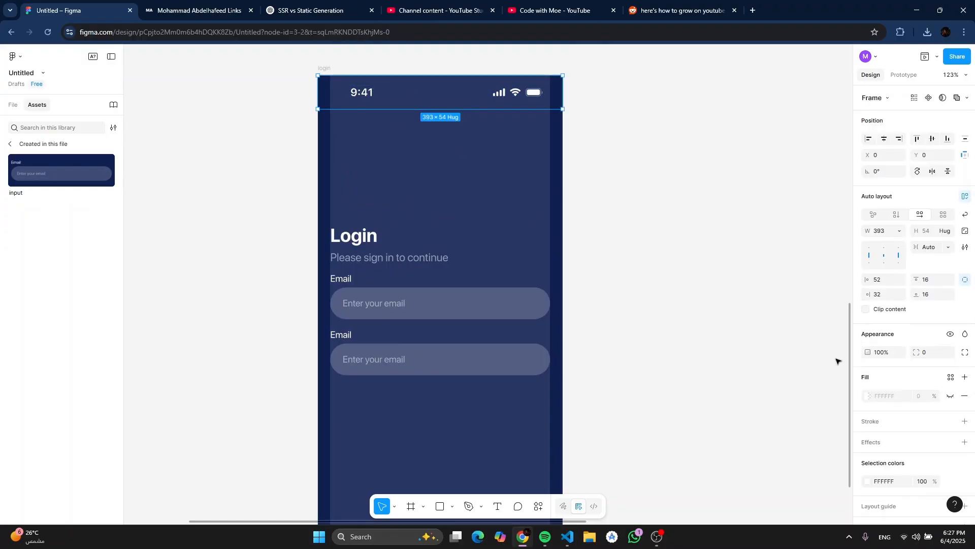
scroll(933, 376, "down", 1)
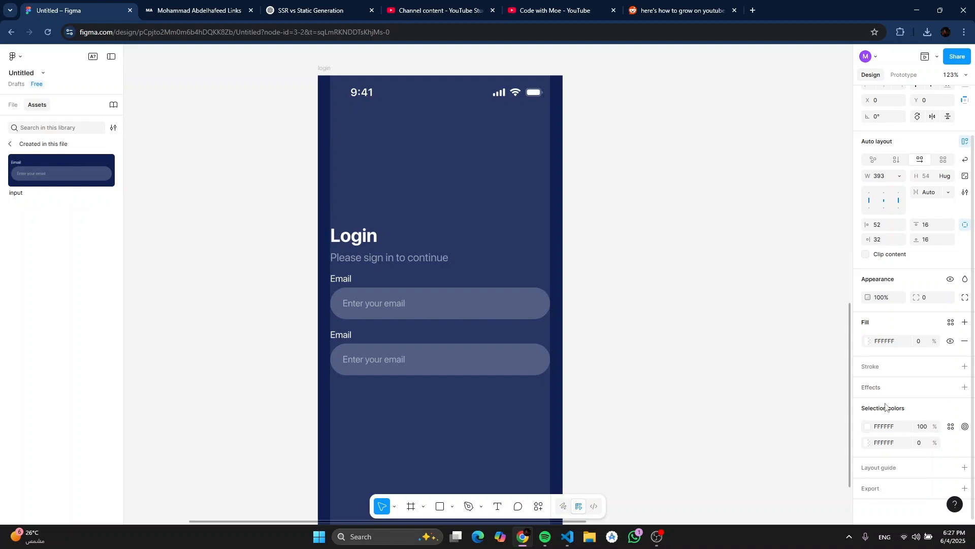
left_click(322, 70)
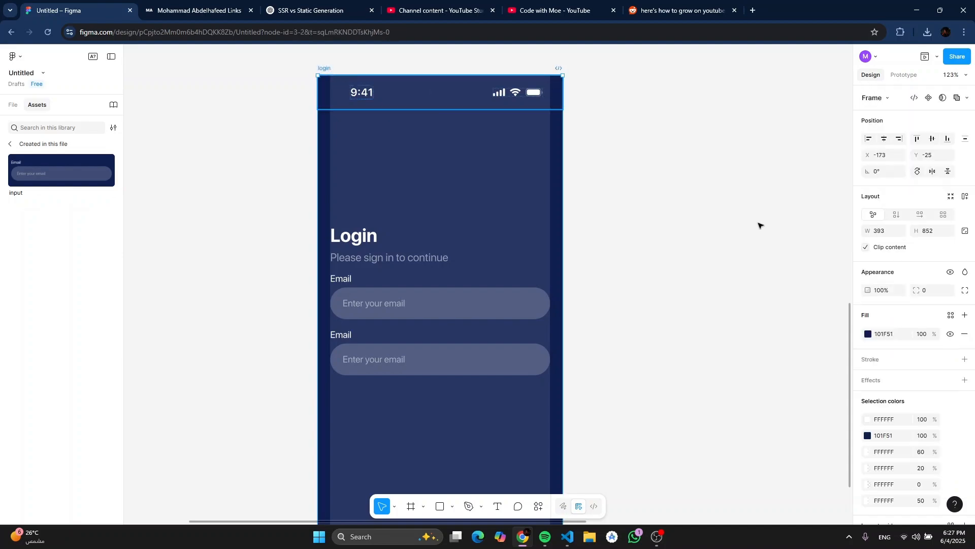
scroll(944, 447, "down", 2)
left_click(950, 463)
left_click(647, 296)
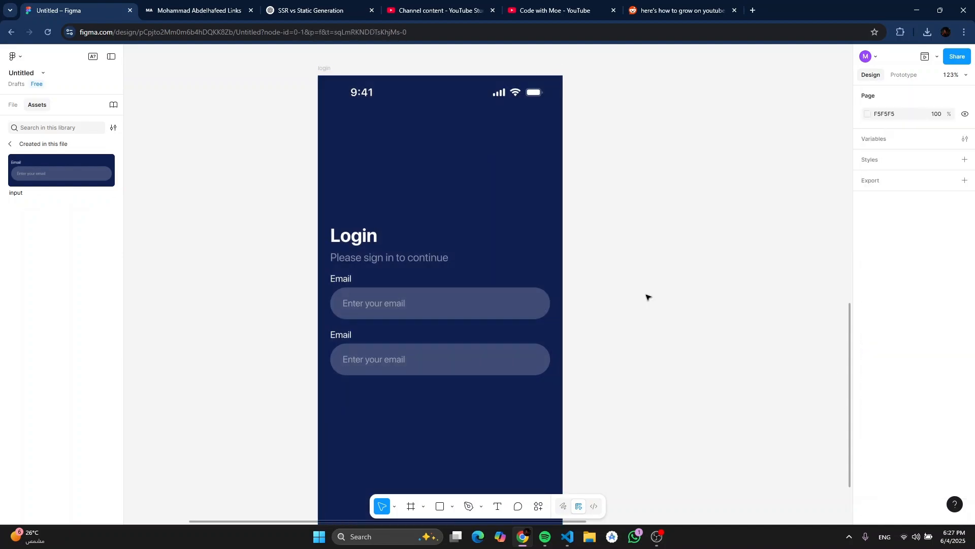
Step: Move the auto layout frame with both inputs slightly down below the subtitle, to Y 324
left_click(438, 297)
left_click_drag(438, 297, 440, 300)
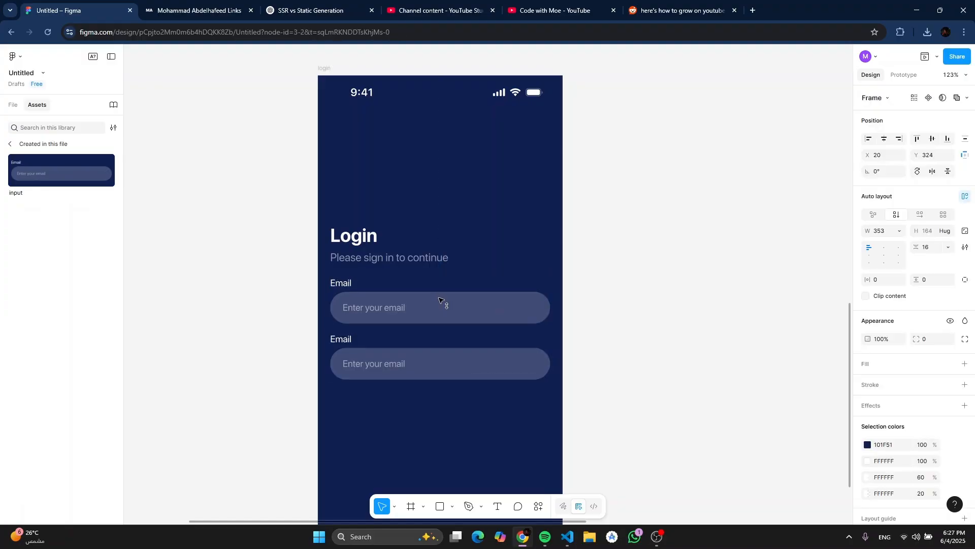
left_click(604, 271)
scroll(603, 272, "down", 5)
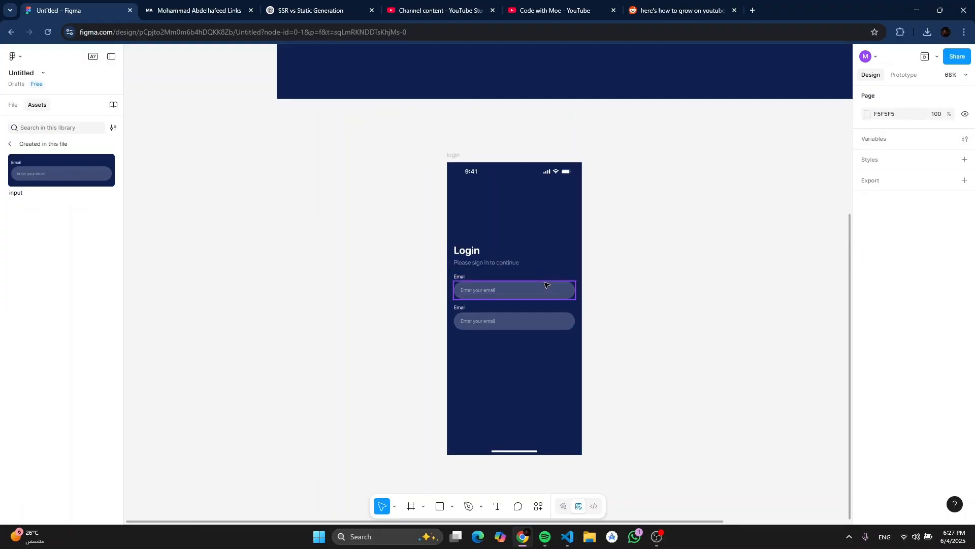
scroll(544, 277, "up", 5)
left_click(510, 351)
left_click(711, 342)
scroll(733, 338, "down", 2)
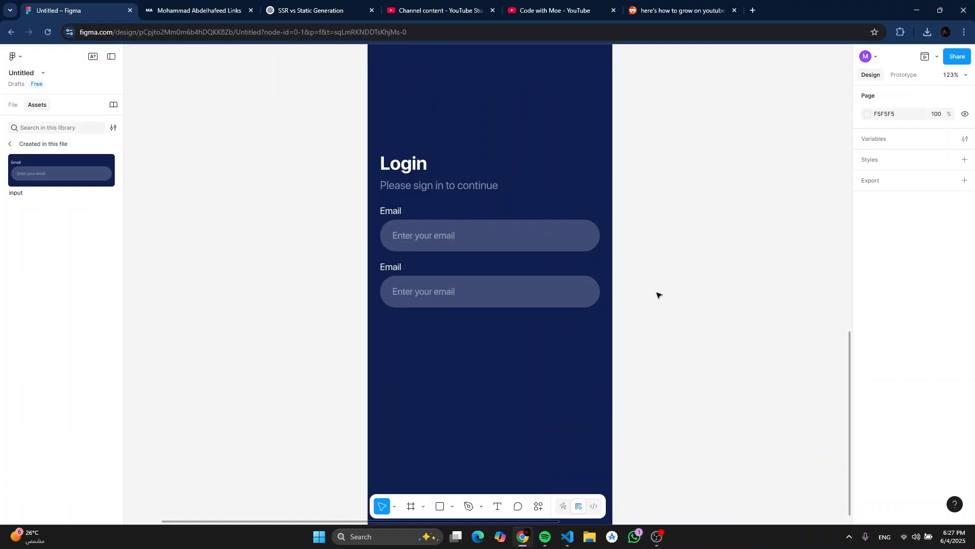
Step: Set the upper input's label to "Password" and its placeholder to "Enter your password"
left_click(537, 244)
left_click(537, 244)
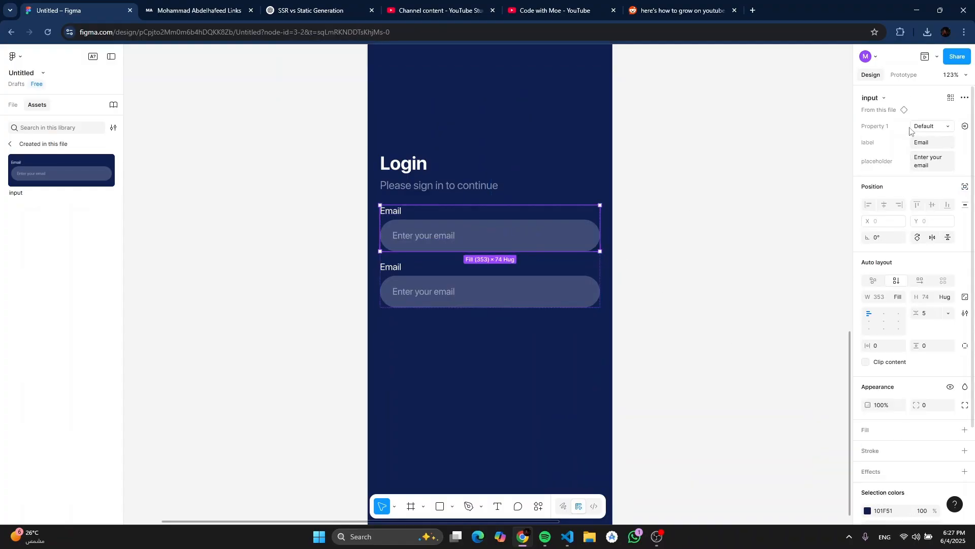
left_click(925, 142)
type("Pa")
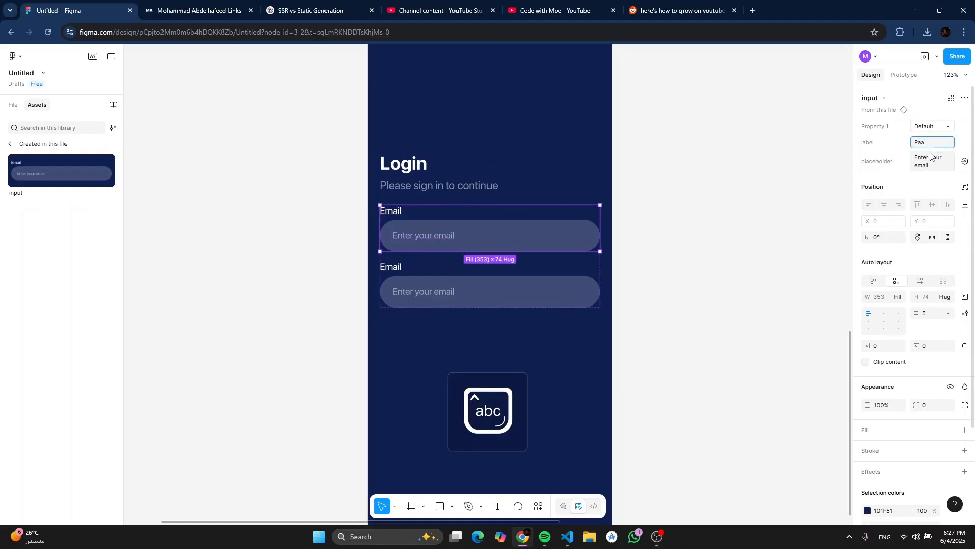
type("ssword")
key("Return")
left_click(931, 167)
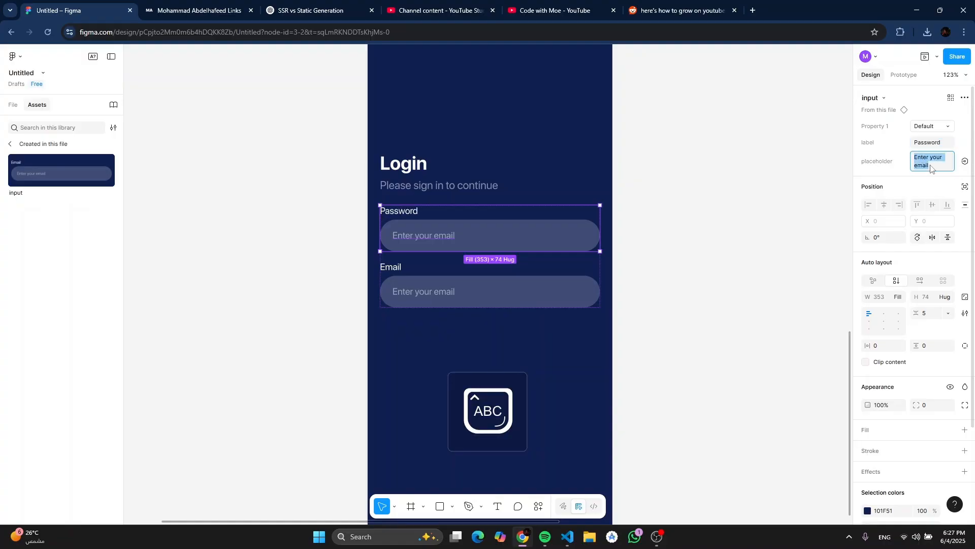
type("Enter y")
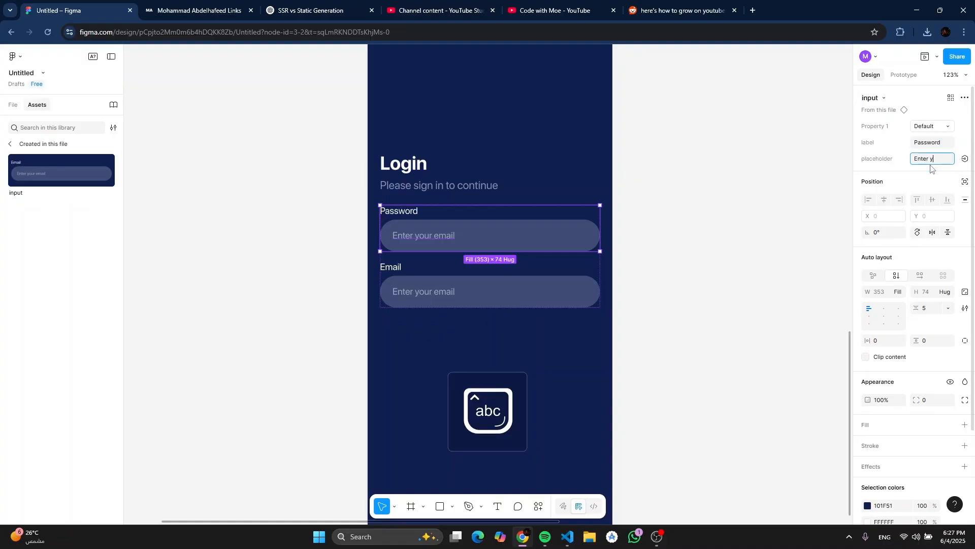
type("our passwor")
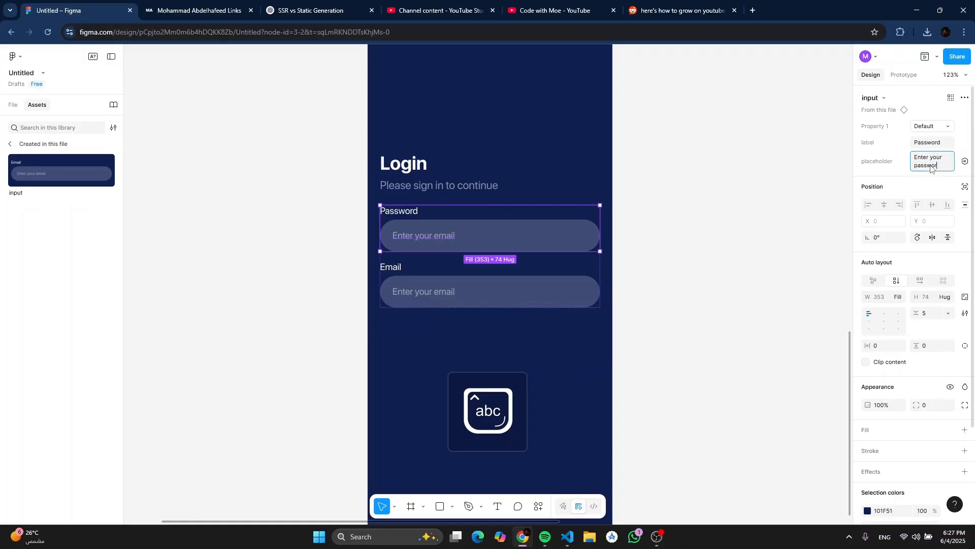
type("d")
key("Return")
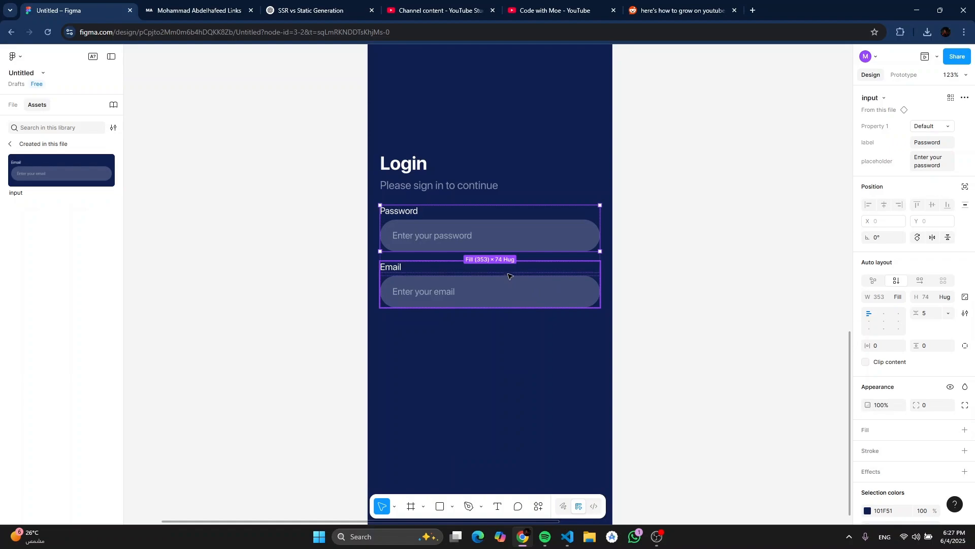
Step: Undo the placeholder change on the upper input
key("ctrl+z")
key("ctrl+z")
key("ctrl+z")
key("ctrl+z")
key("ctrl+z")
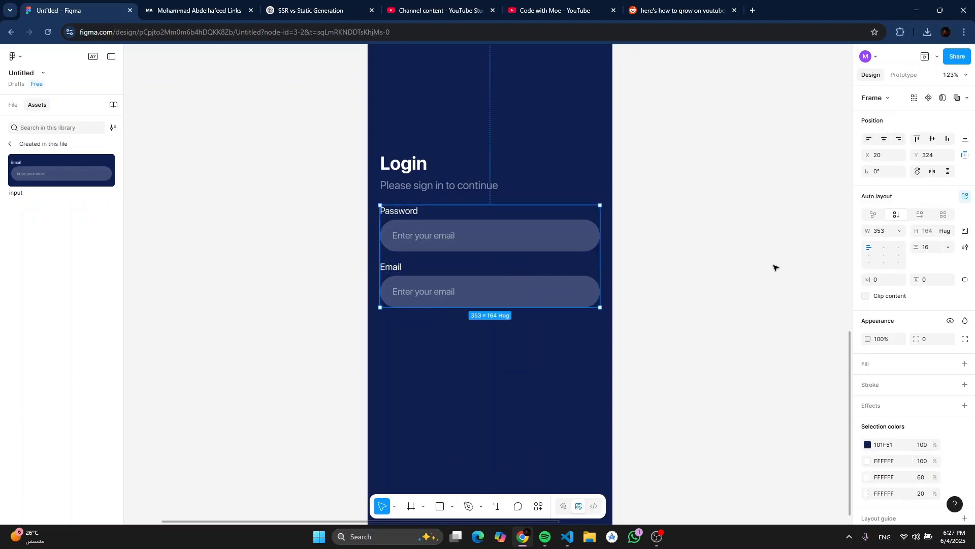
key("ctrl+z")
key("ctrl+z")
key("ctrl+z")
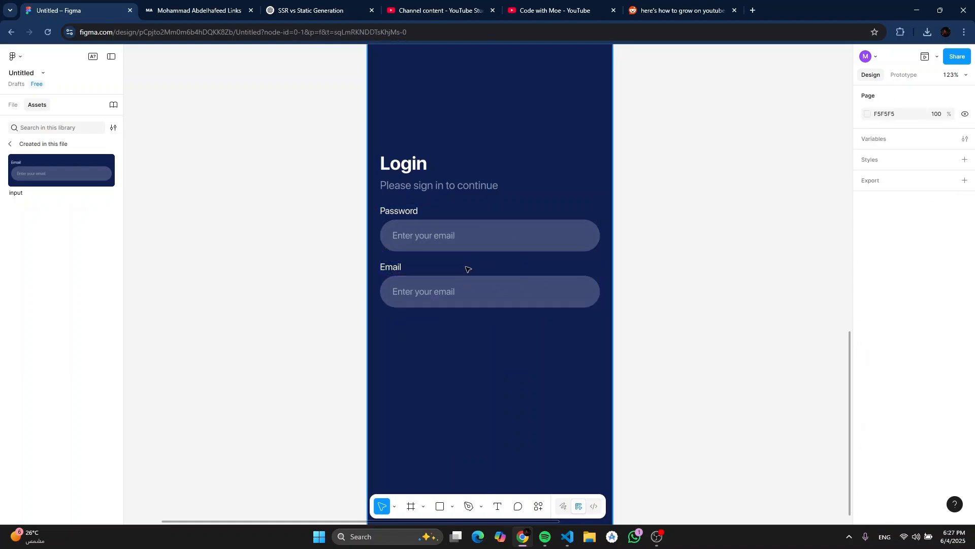
key("ctrl+z")
key("ctrl+z")
key("ctrl+z")
key("ctrl+z")
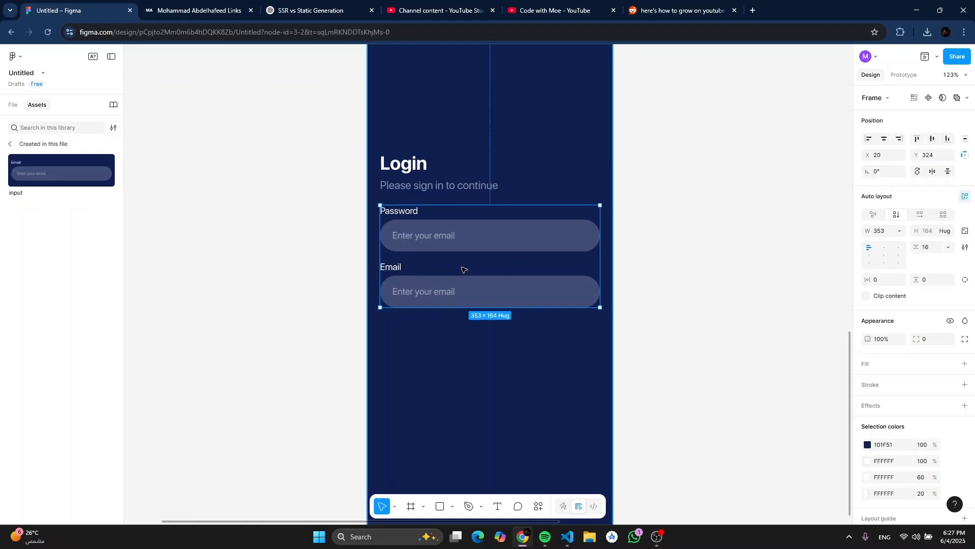
key("ctrl+z")
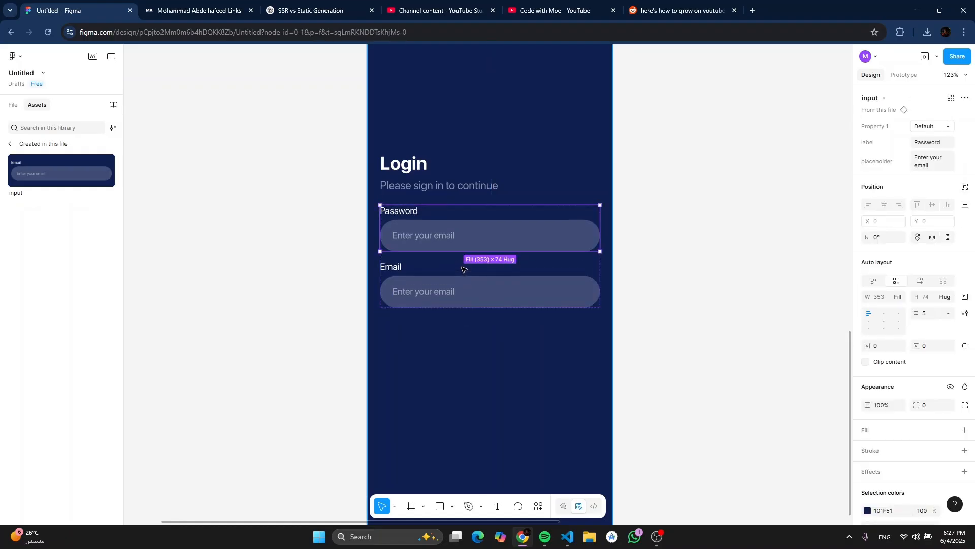
Step: Set the upper input's label to "Email"
left_click(931, 144)
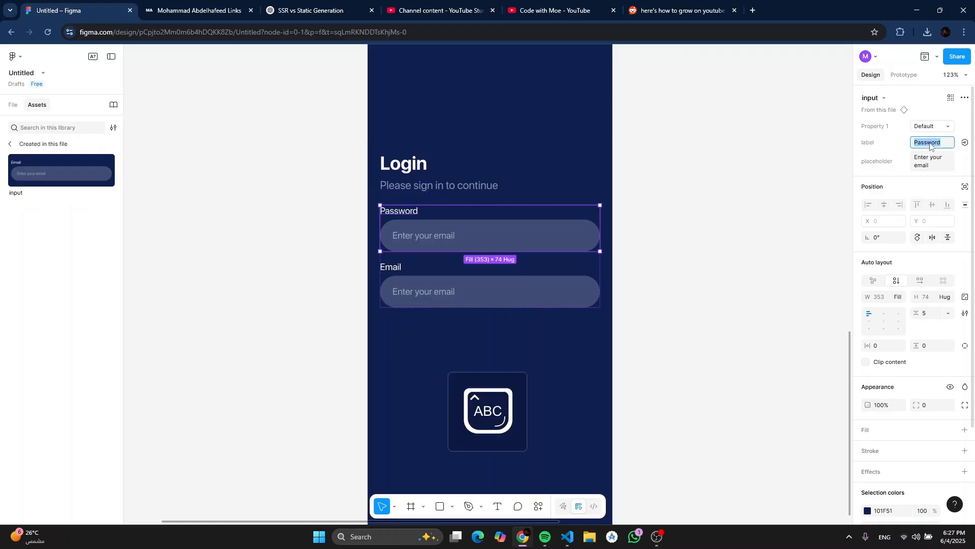
type("Email")
key("Return")
Step: Set the lower input's label to "Password" and its placeholder to "Enter your password"
left_click(492, 280)
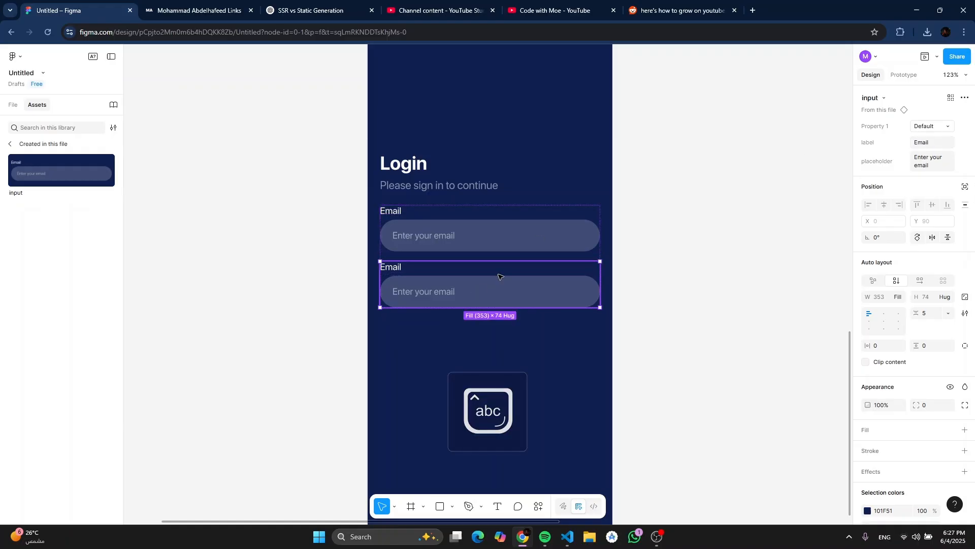
left_click(929, 143)
type("Password")
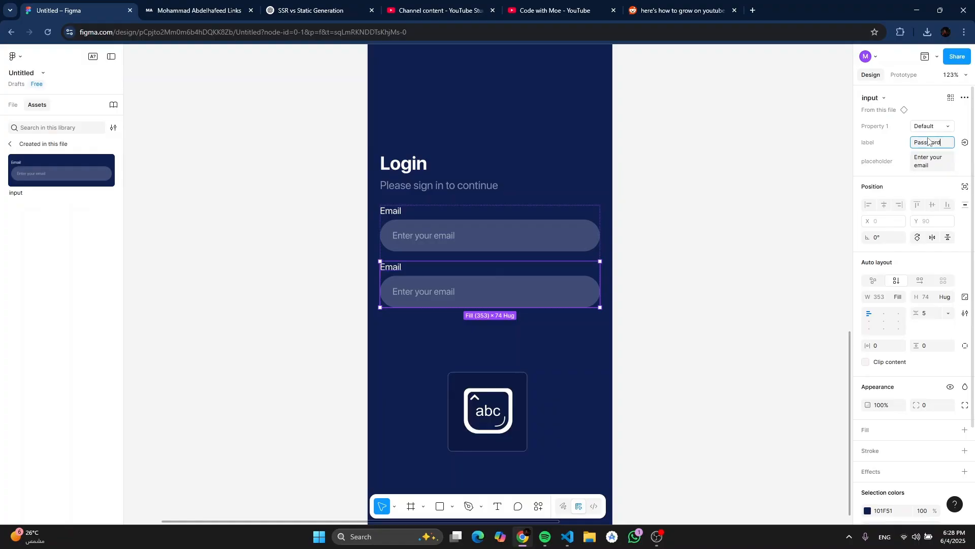
key("Return")
left_click(931, 163)
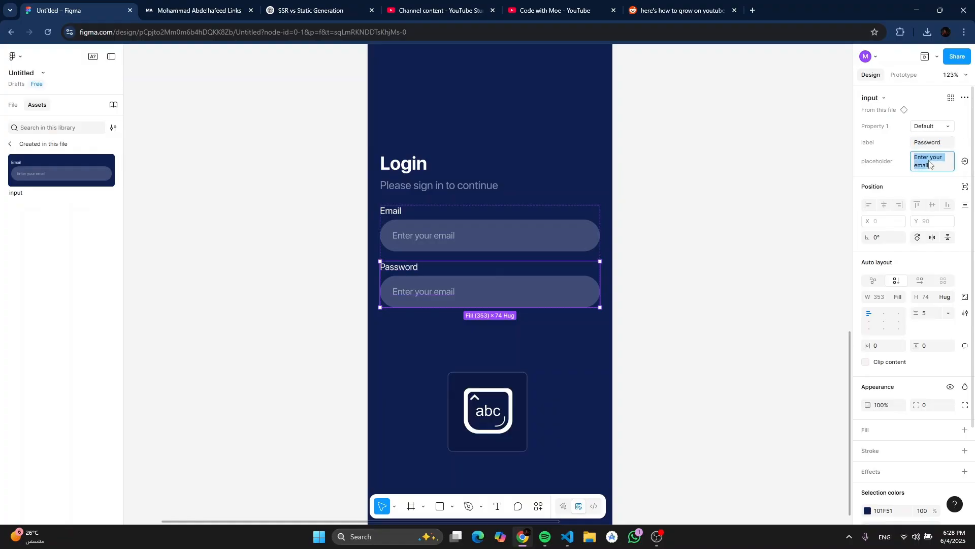
type("Enter y")
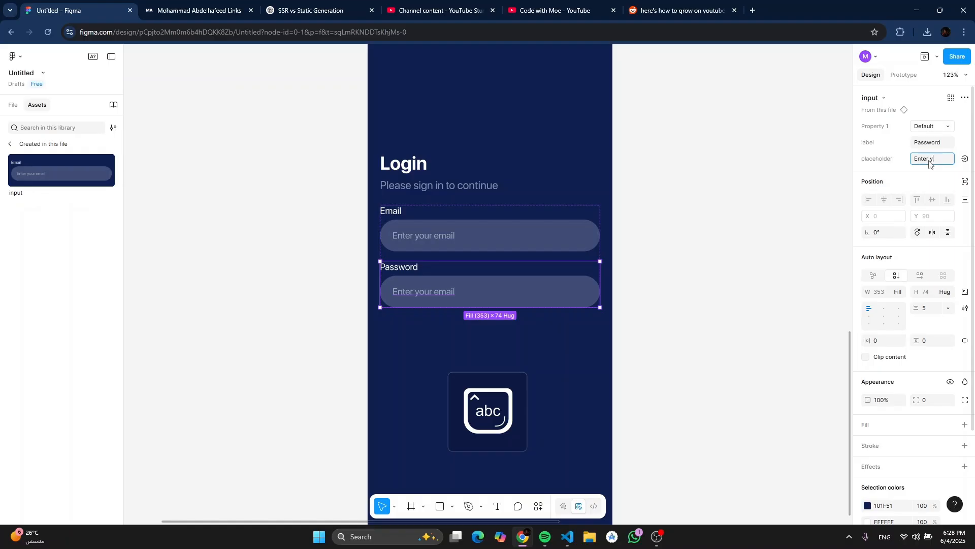
type("our password")
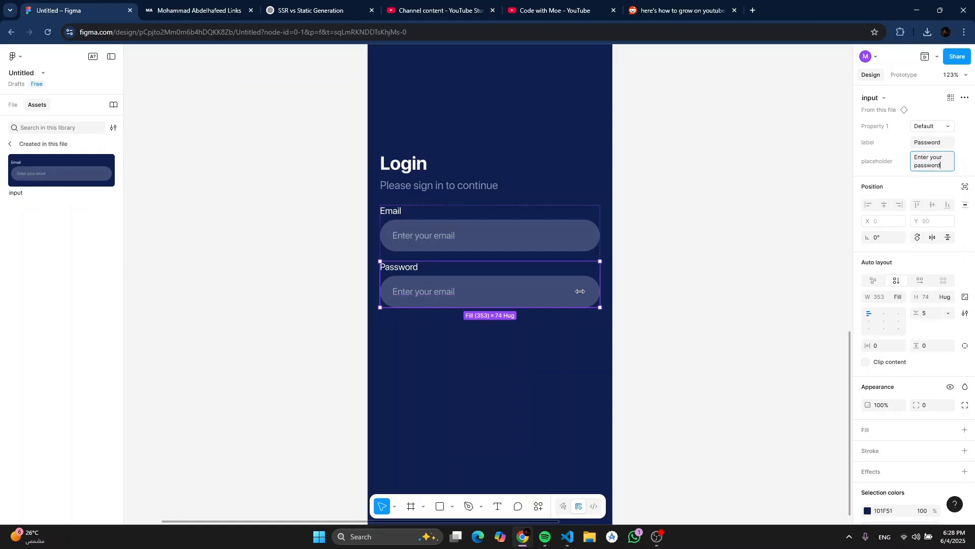
left_click(540, 231)
key("Escape")
left_click(415, 266)
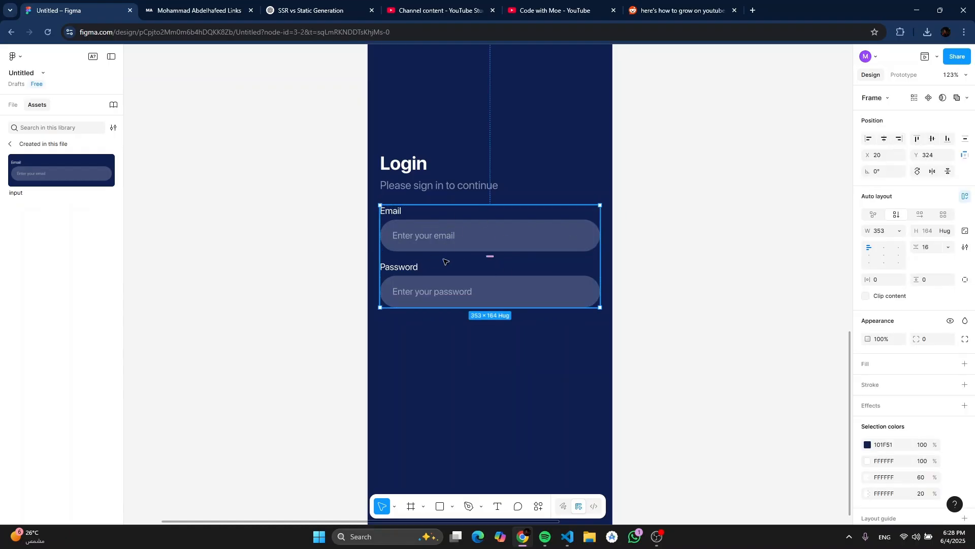
Step: Switch the Email input on the login screen to the error variant
left_click(423, 239)
left_click(933, 128)
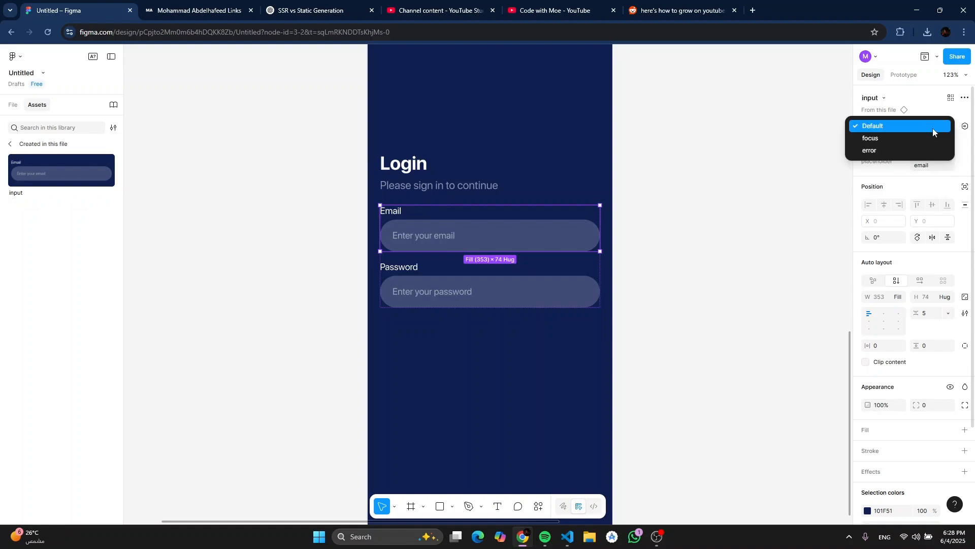
left_click(922, 149)
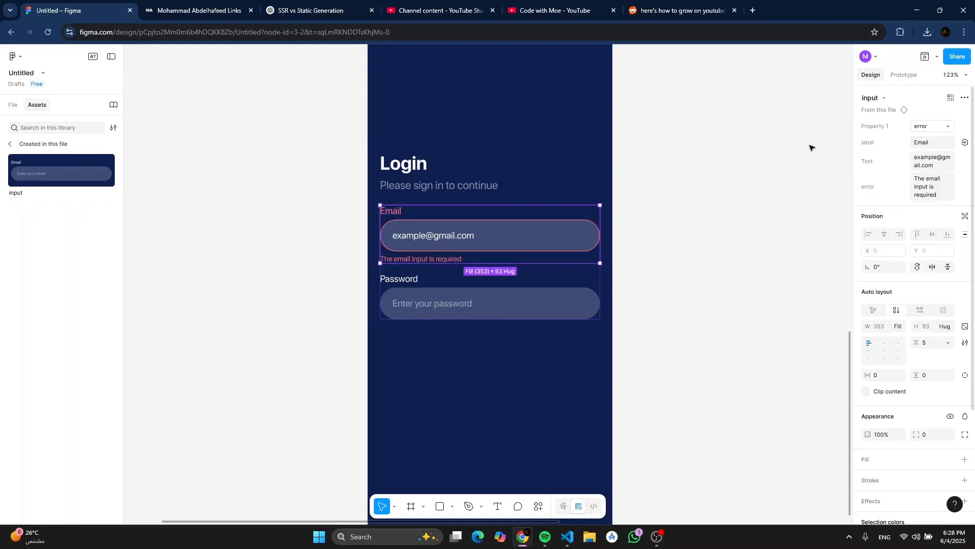
scroll(460, 262, "up", 3)
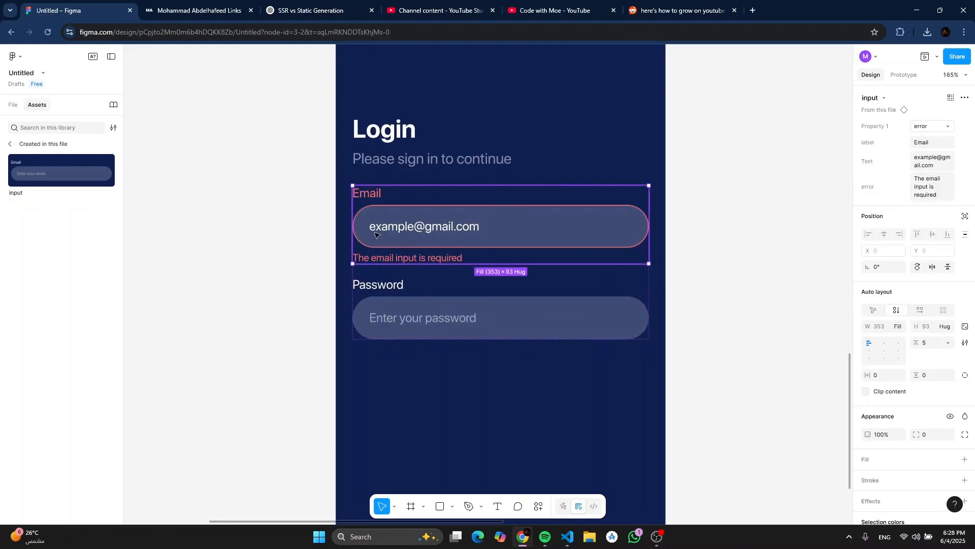
left_click(416, 280)
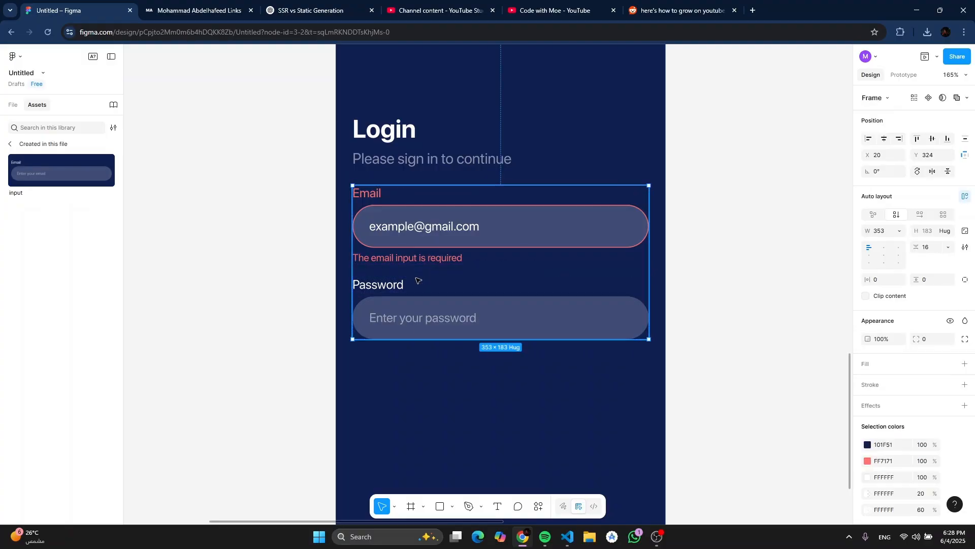
Step: Set the Email input on the login screen to the focus variant
left_click(435, 251)
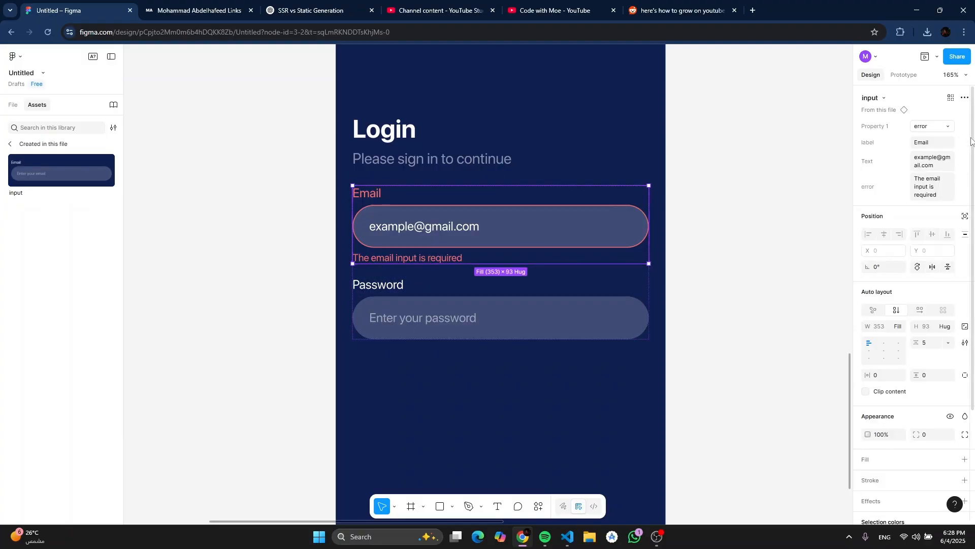
left_click(933, 132)
left_click(915, 112)
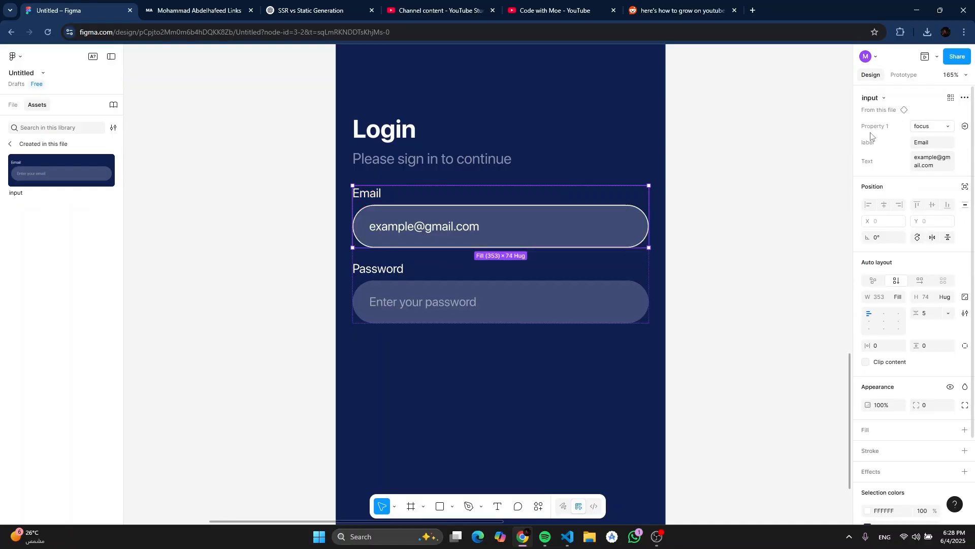
Step: Set the Password input on the login screen to the error variant
left_click(482, 279)
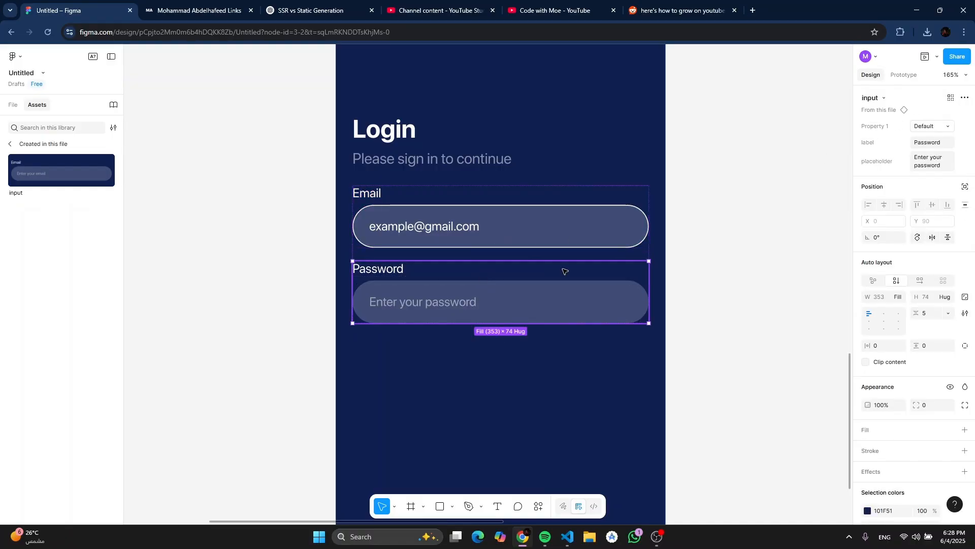
left_click(936, 127)
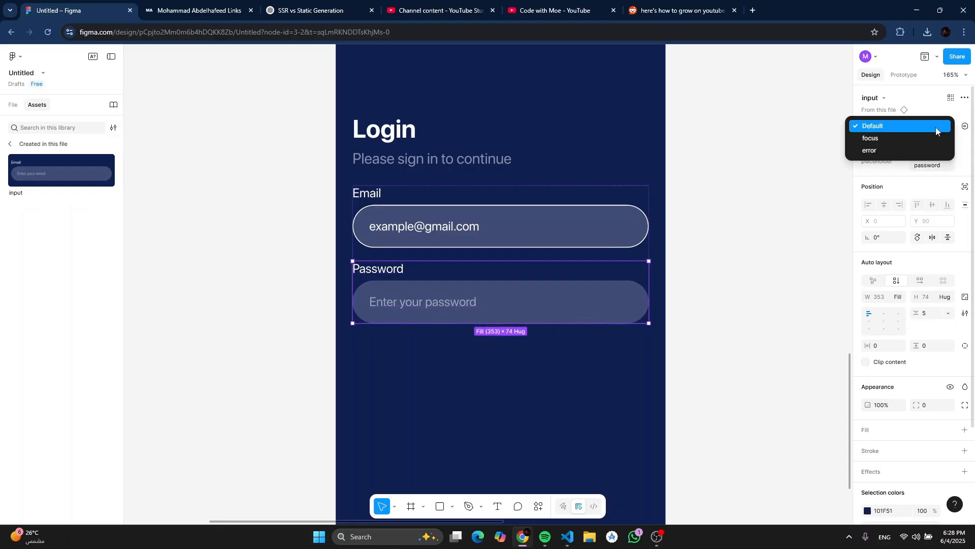
left_click(920, 149)
Step: Set the Password input's error message to "The password input is required"
left_click(930, 195)
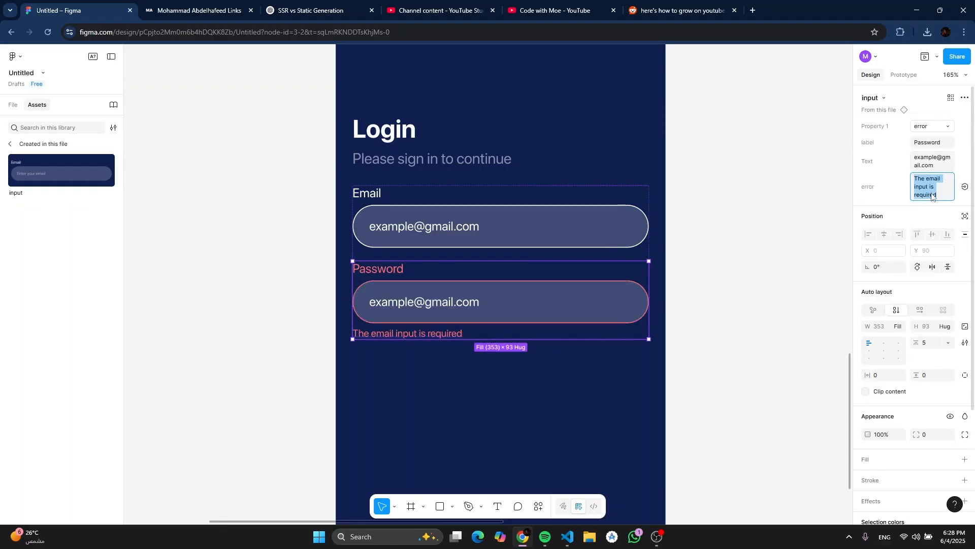
key("BackSpace")
key("Caps_Lock")
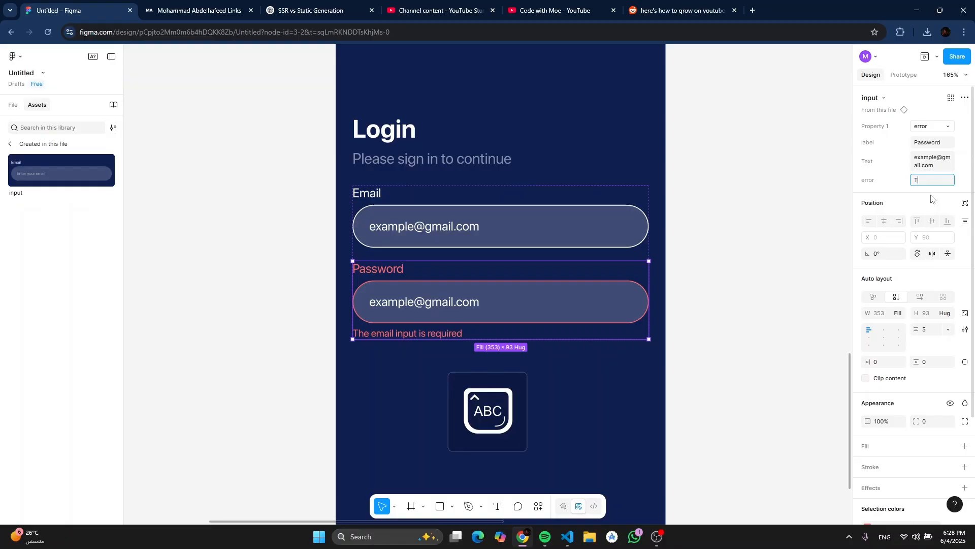
type("T")
key("Caps_Lock")
type("he password input ")
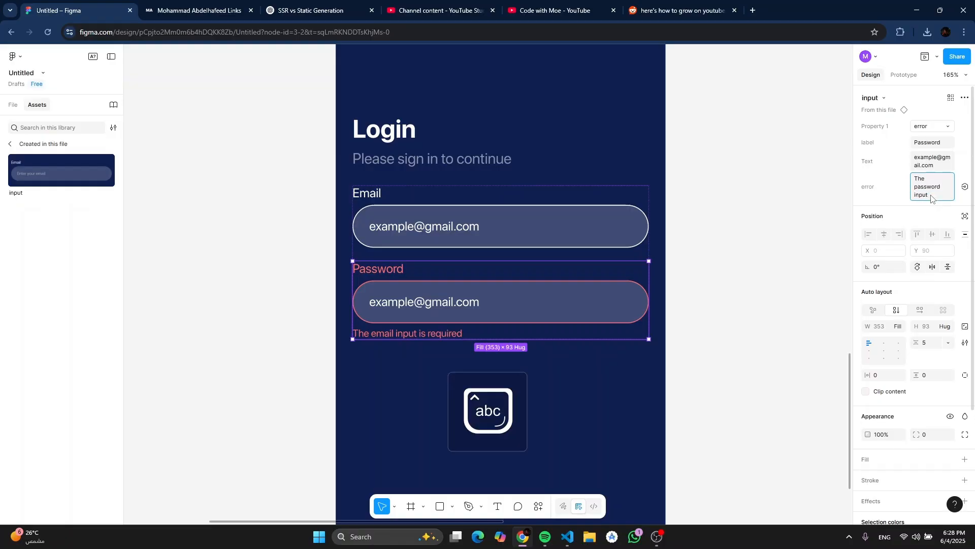
type("is require")
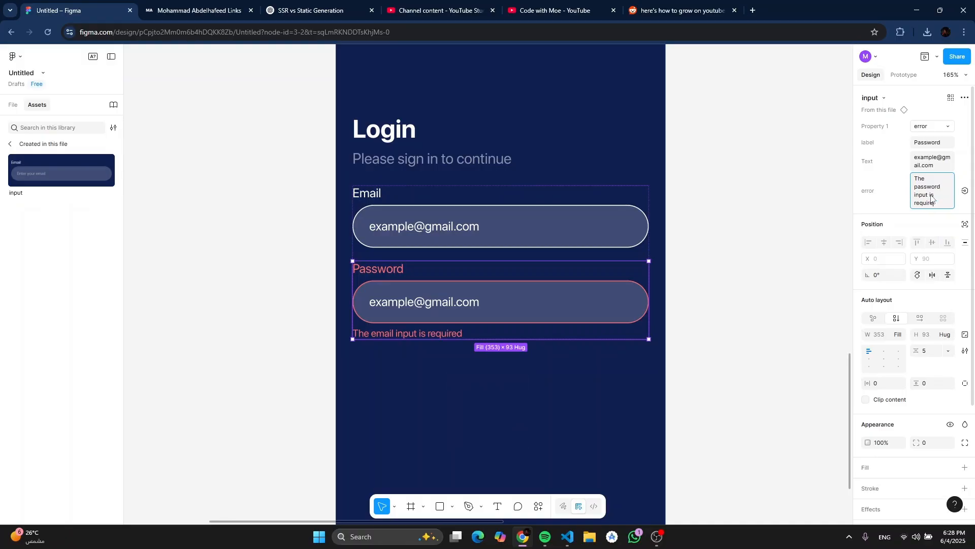
type("d")
key("Return")
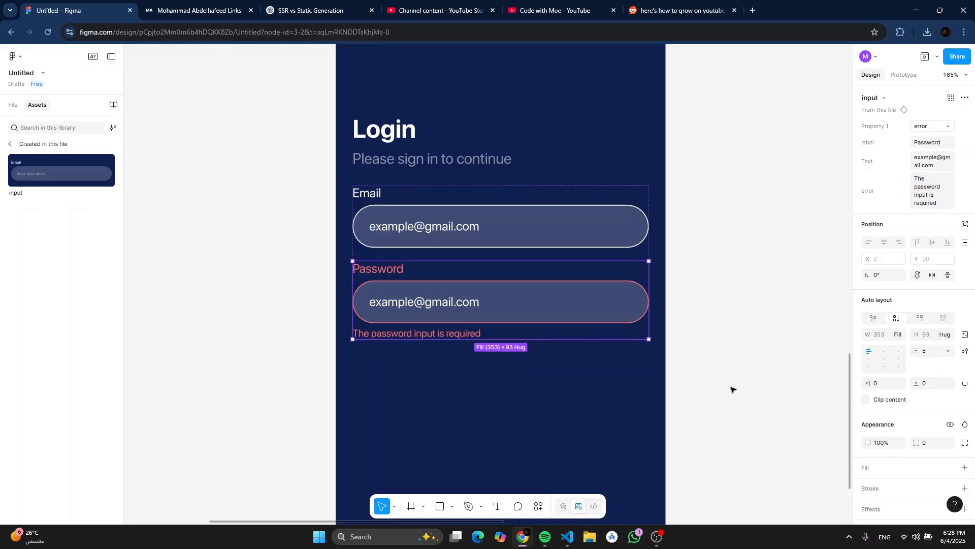
left_click(697, 363)
left_click(508, 302)
left_click(732, 266)
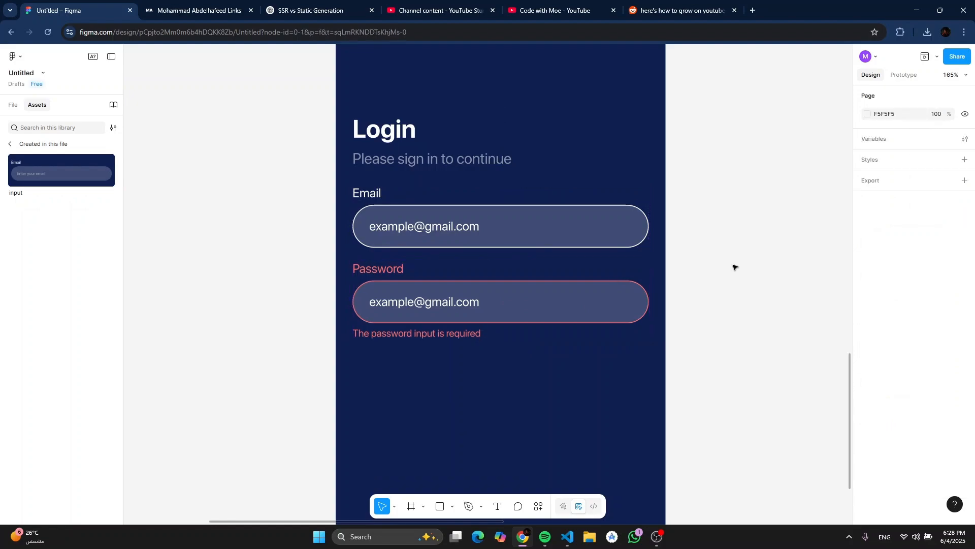
Step: Add a prototype interaction to the input component's Default variant that changes it to focus on tap
scroll(714, 264, "down", 5)
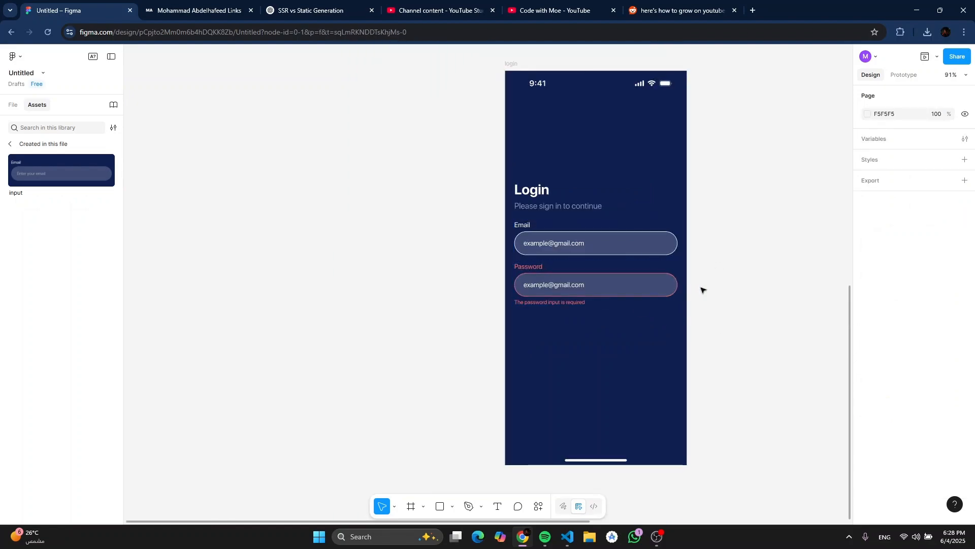
scroll(702, 290, "down", 3)
scroll(703, 286, "up", 2)
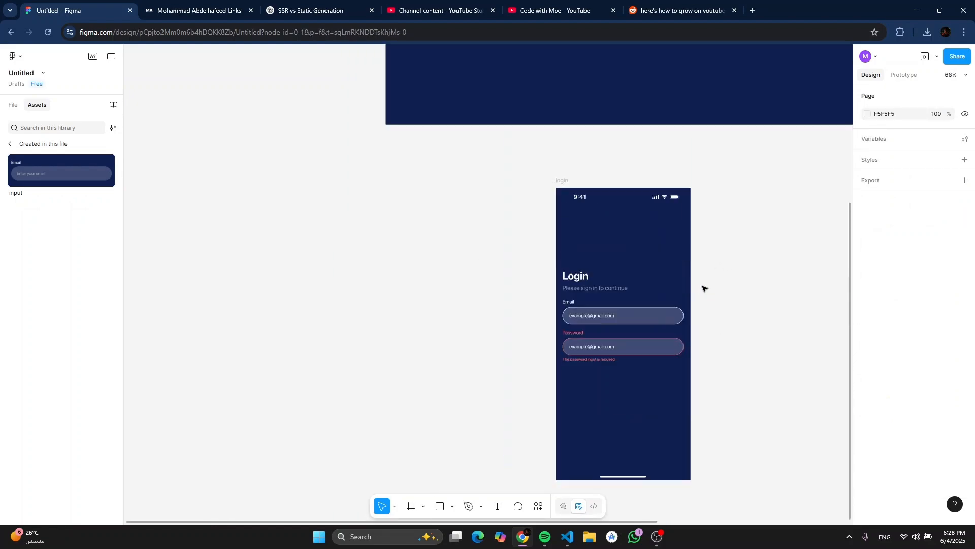
scroll(499, 224, "up", 10)
scroll(497, 222, "down", 10)
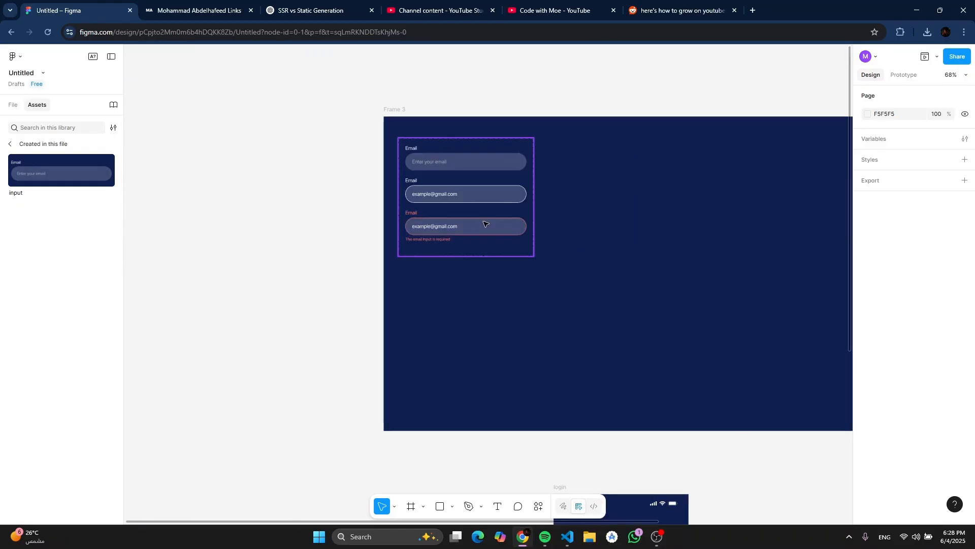
scroll(440, 265, "up", 10)
scroll(440, 266, "down", 3)
left_click(439, 268)
scroll(438, 268, "down", 3)
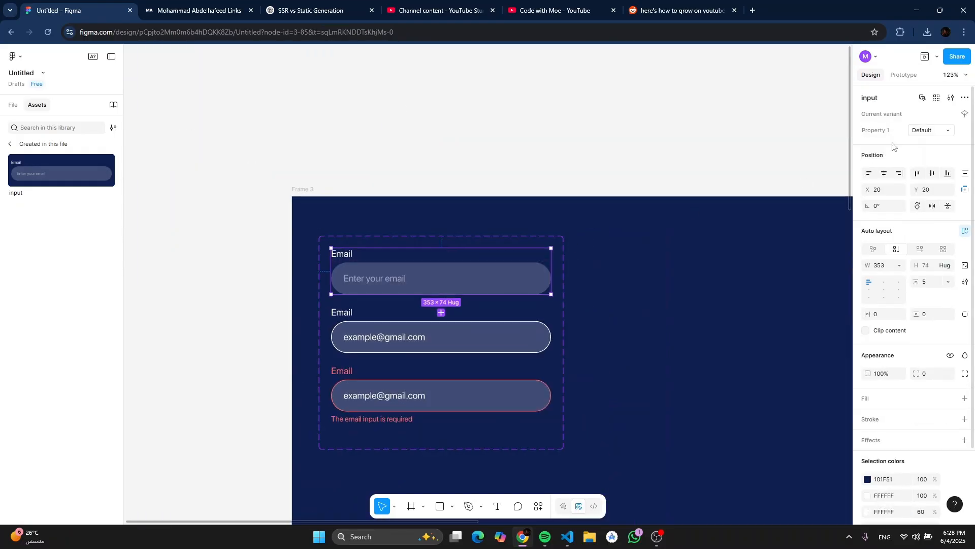
left_click(902, 74)
left_click(965, 95)
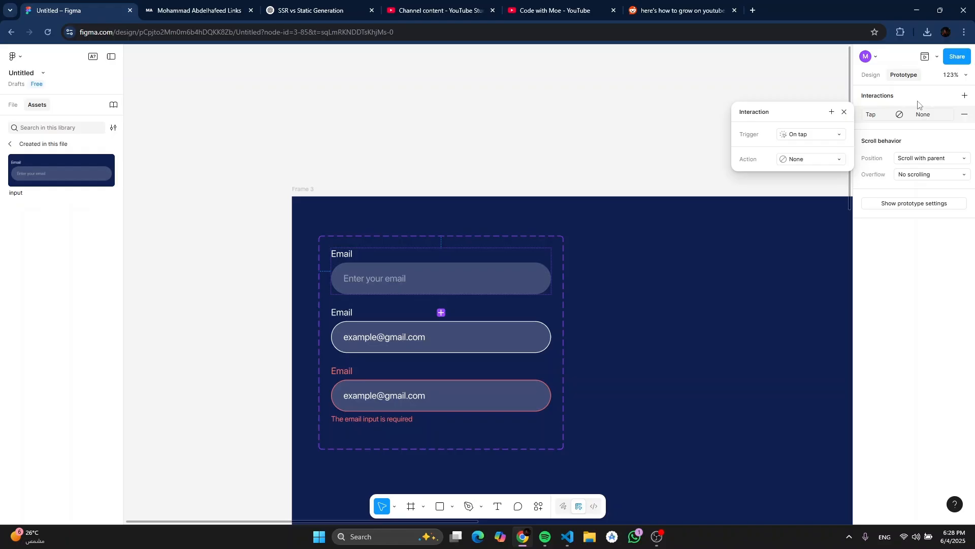
left_click(786, 137)
left_click(800, 137)
left_click(797, 156)
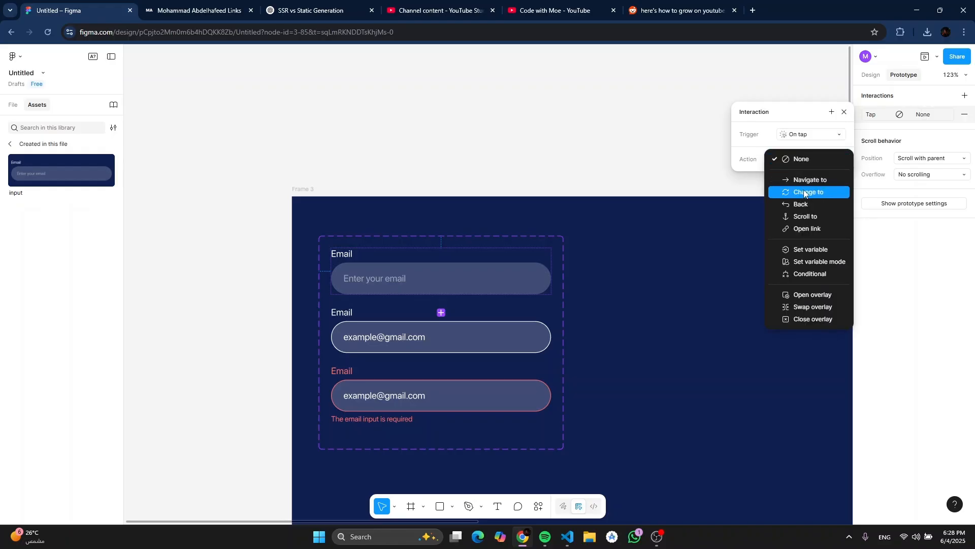
left_click(805, 192)
left_click(808, 175)
left_click(802, 187)
scroll(496, 278, "down", 2)
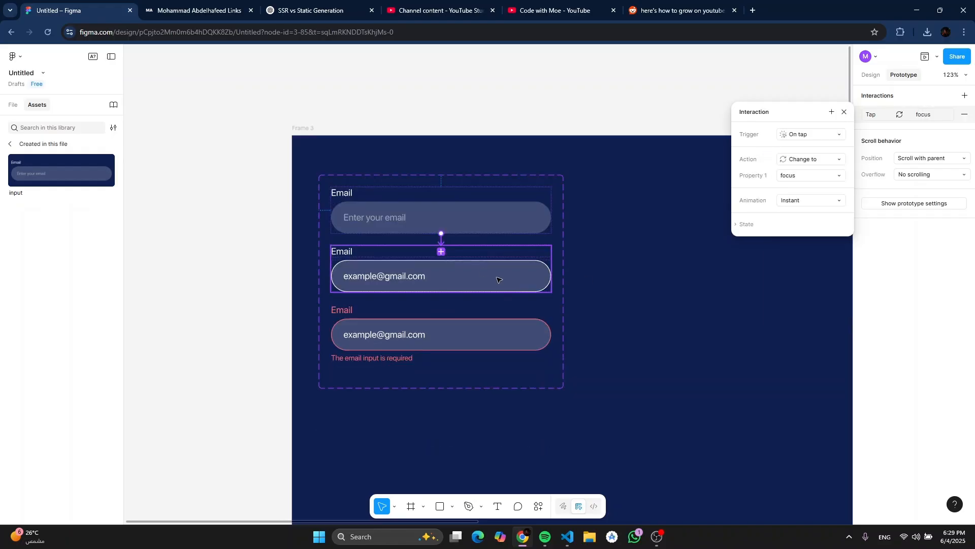
Step: Try Smart animate for the Default variant's tap interaction and restore its animation to Instant
left_click(821, 205)
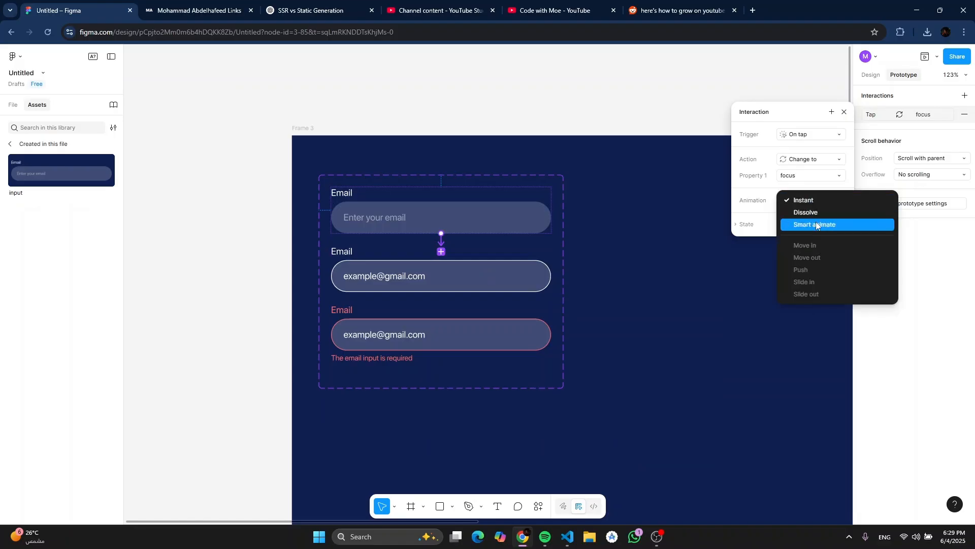
left_click(819, 222)
left_click(818, 202)
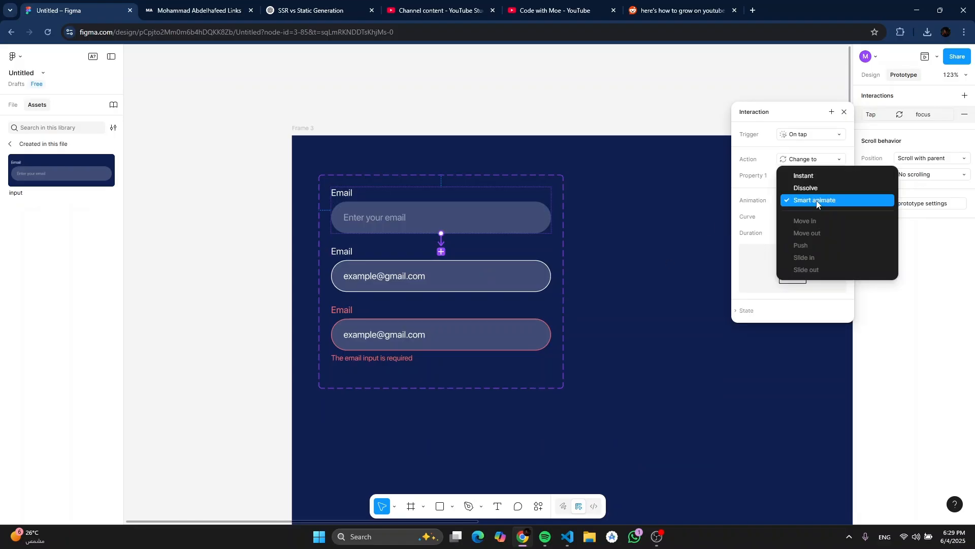
left_click(800, 174)
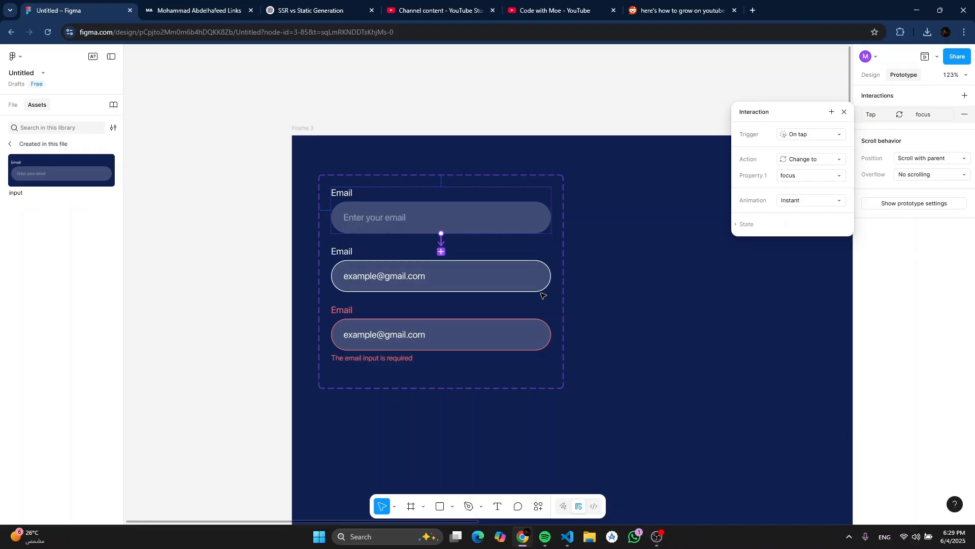
Step: Add a prototype interaction to the component's focus variant that changes it to error on tap
left_click(475, 280)
left_click(965, 95)
left_click(811, 134)
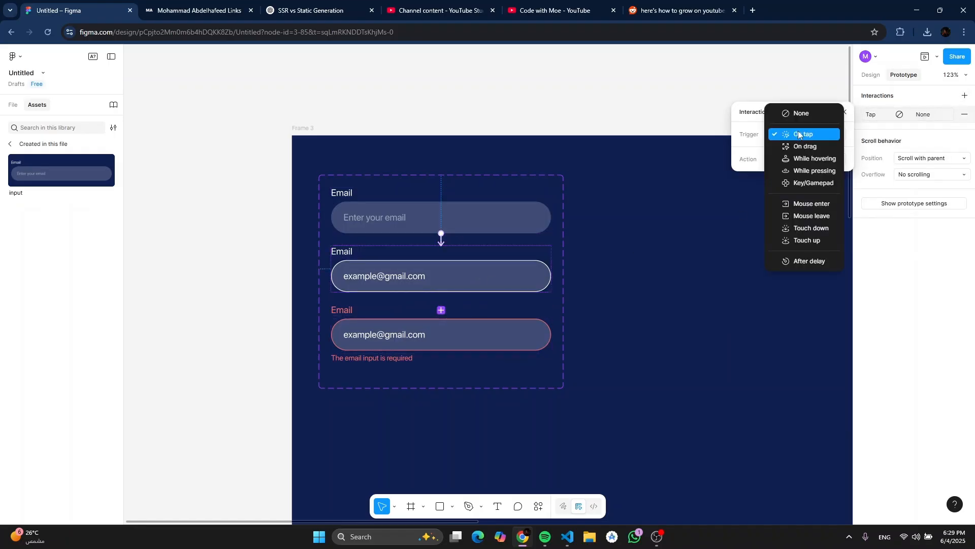
left_click(815, 138)
left_click(808, 164)
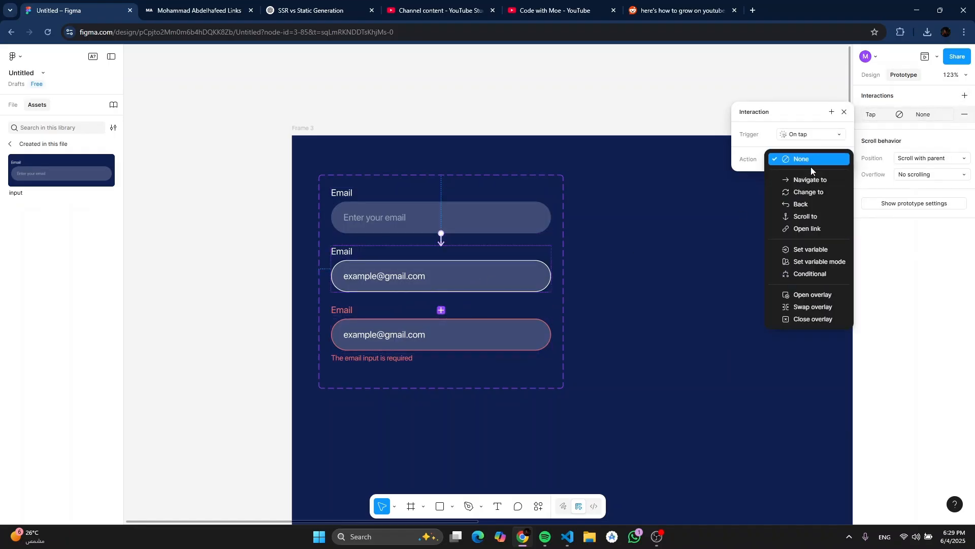
left_click(821, 191)
left_click(808, 176)
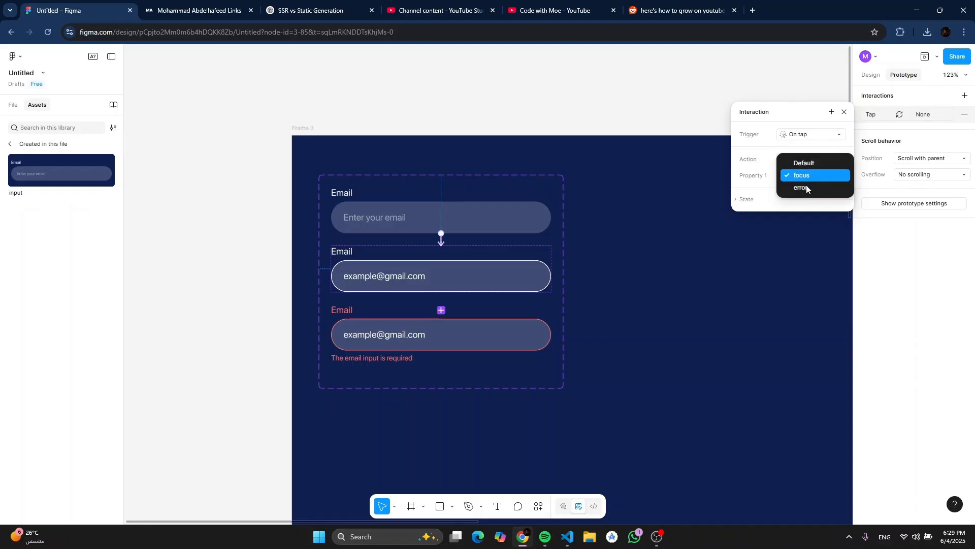
left_click(812, 187)
Step: Add a prototype interaction to the input component's error variant that changes it to Default on tap
left_click(485, 324)
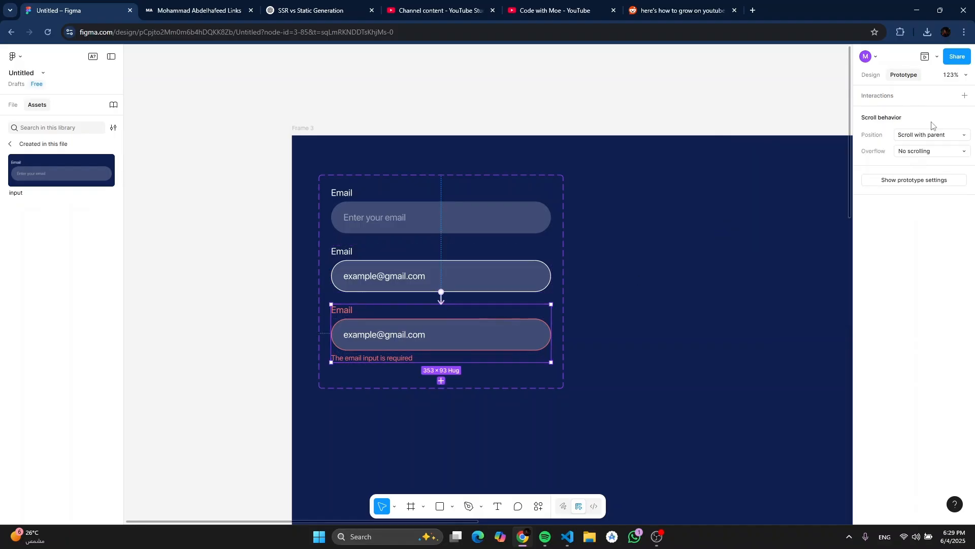
left_click(965, 95)
left_click(795, 138)
left_click(795, 135)
left_click(803, 159)
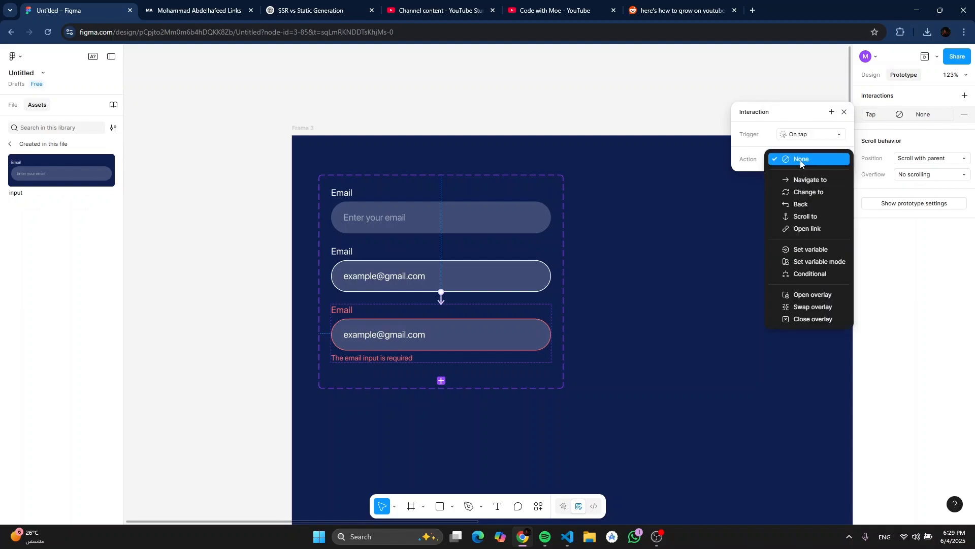
left_click(807, 191)
left_click(808, 160)
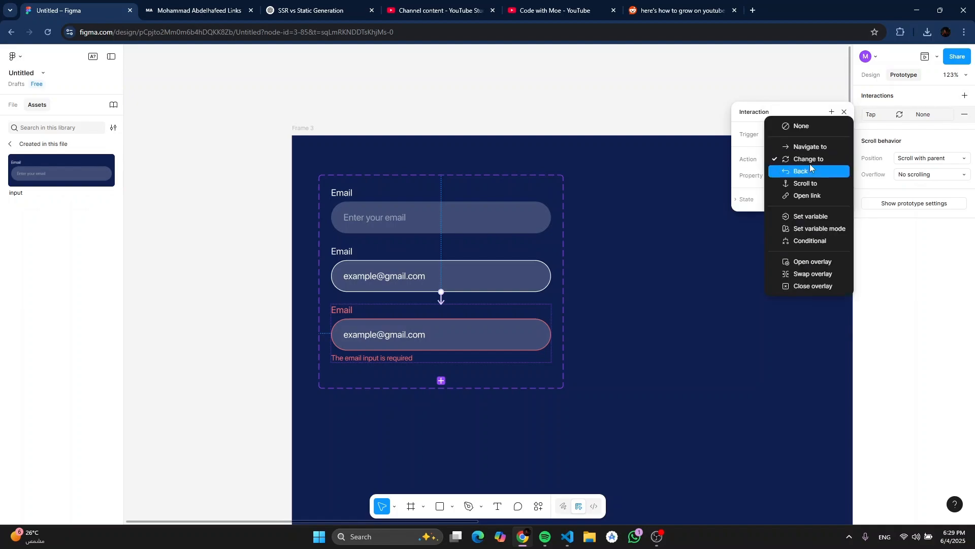
left_click(809, 159)
left_click(811, 175)
left_click(815, 150)
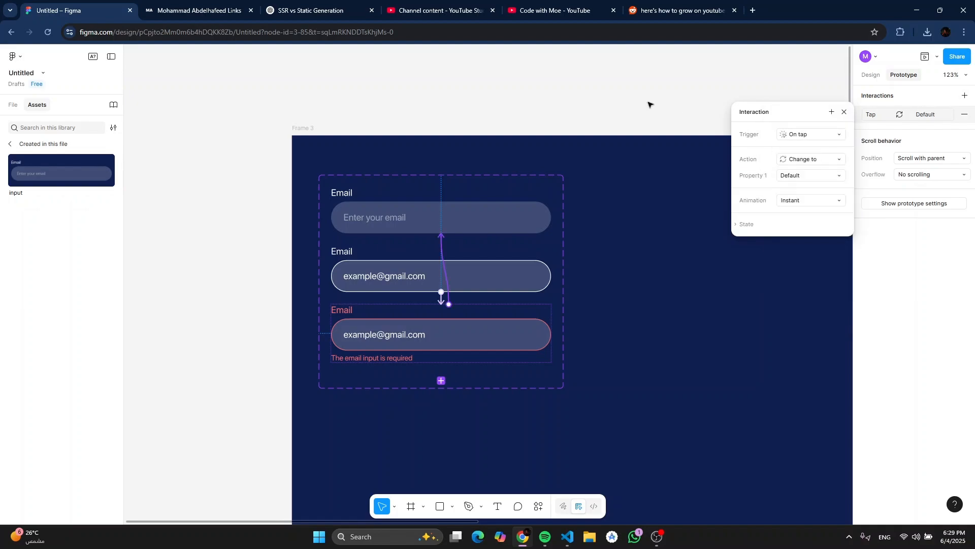
left_click(651, 100)
Step: Open the prototype preview of the login frame
scroll(651, 100, "down", 5)
scroll(634, 157, "down", 10)
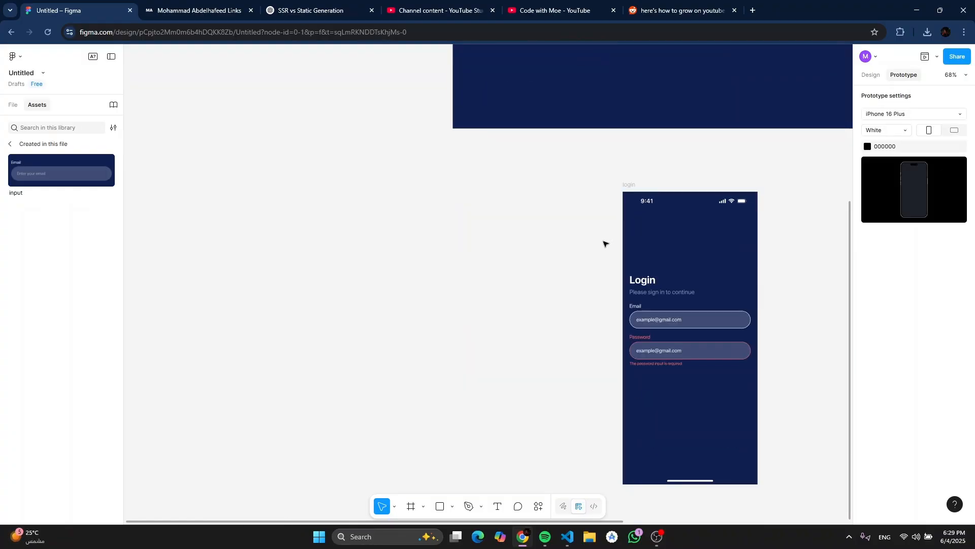
left_click_drag(490, 204, 420, 183)
scroll(420, 183, "up", 5)
left_click(551, 113)
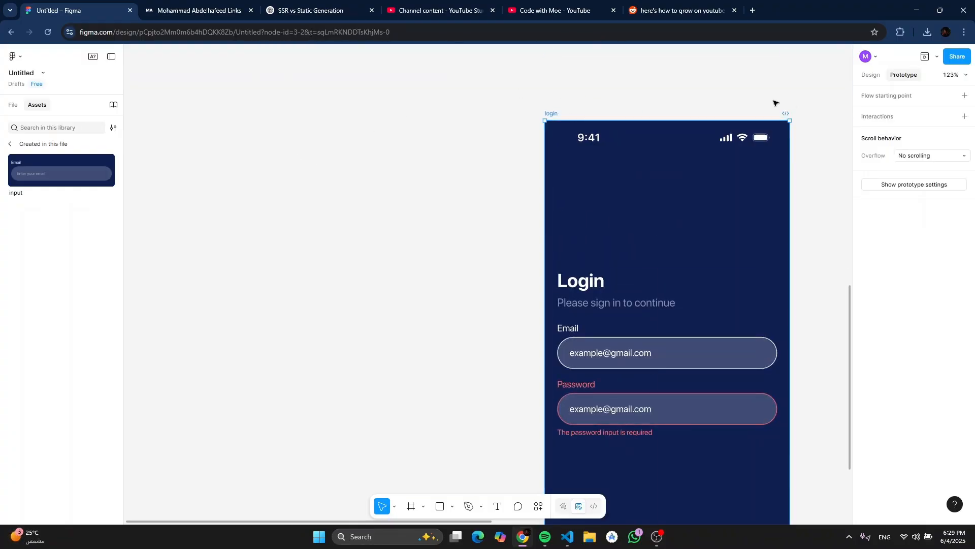
scroll(773, 102, "down", 2)
left_click(925, 57)
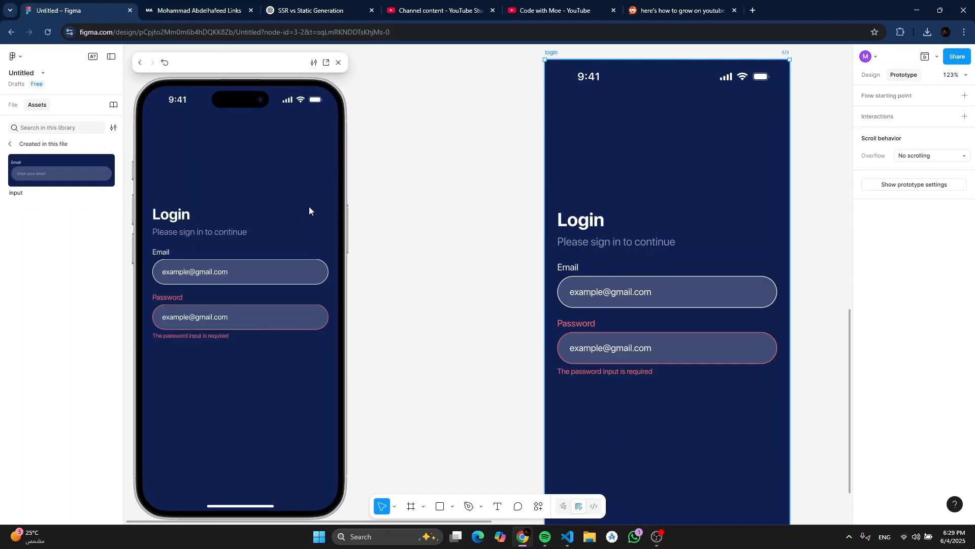
Step: Cycle the Email and Password inputs through their variants in the preview to test the tap interactions
left_click(228, 283)
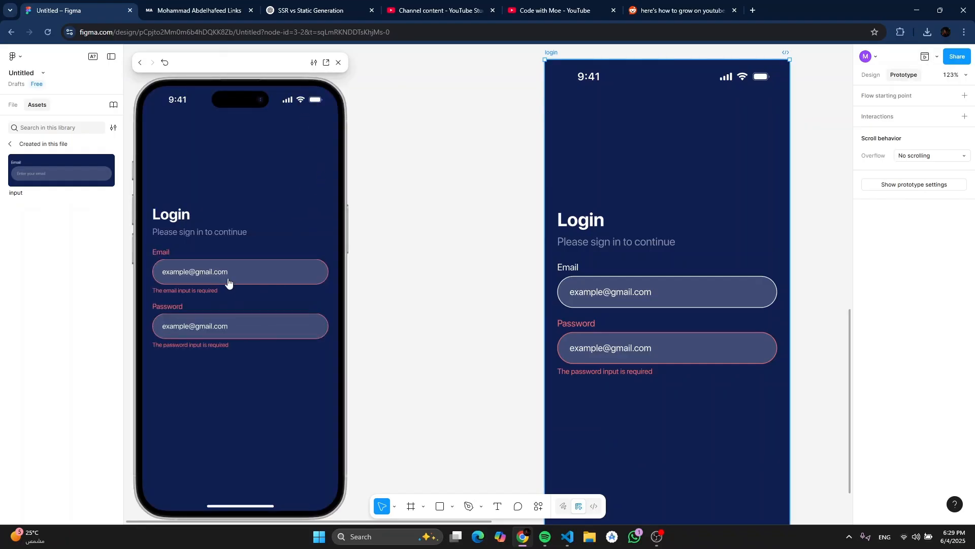
left_click(229, 283)
left_click(227, 318)
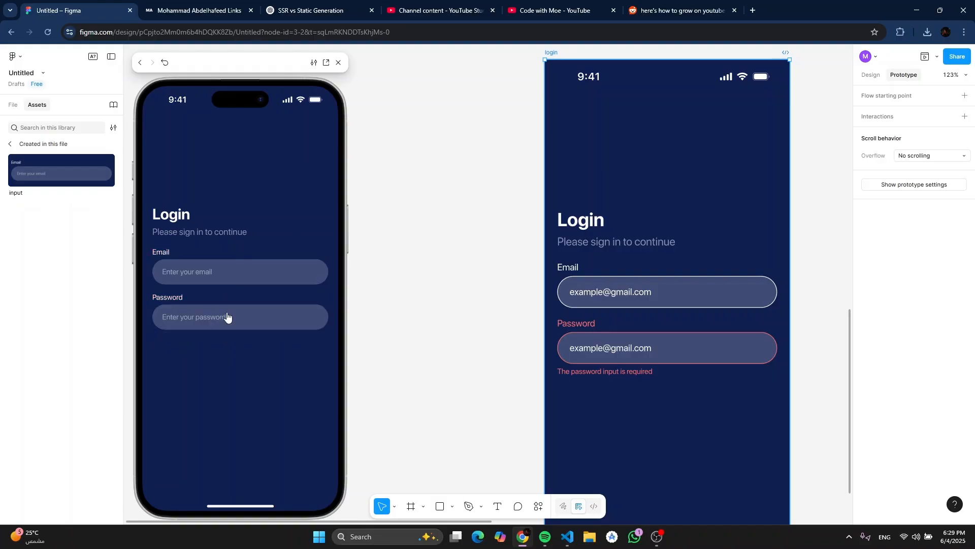
left_click(245, 279)
left_click(267, 276)
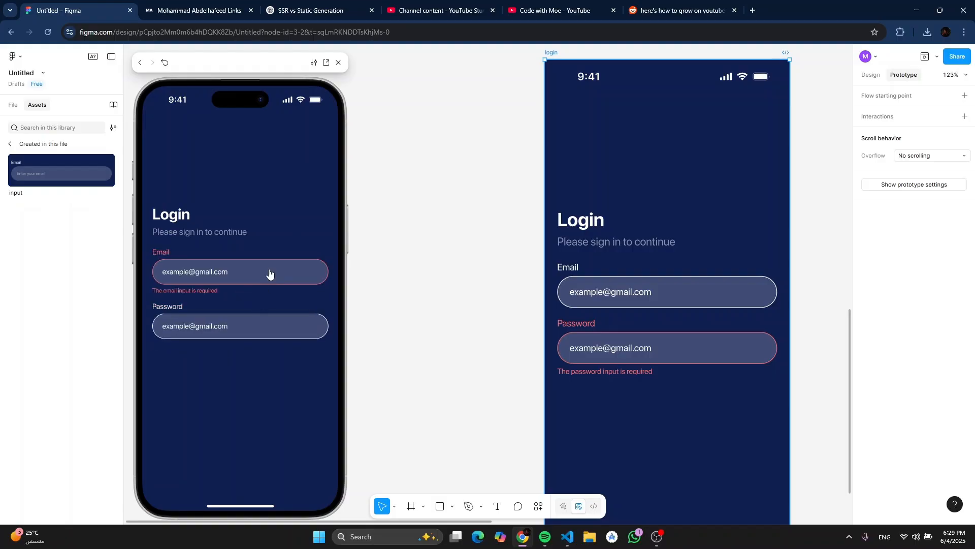
left_click(254, 319)
left_click(256, 318)
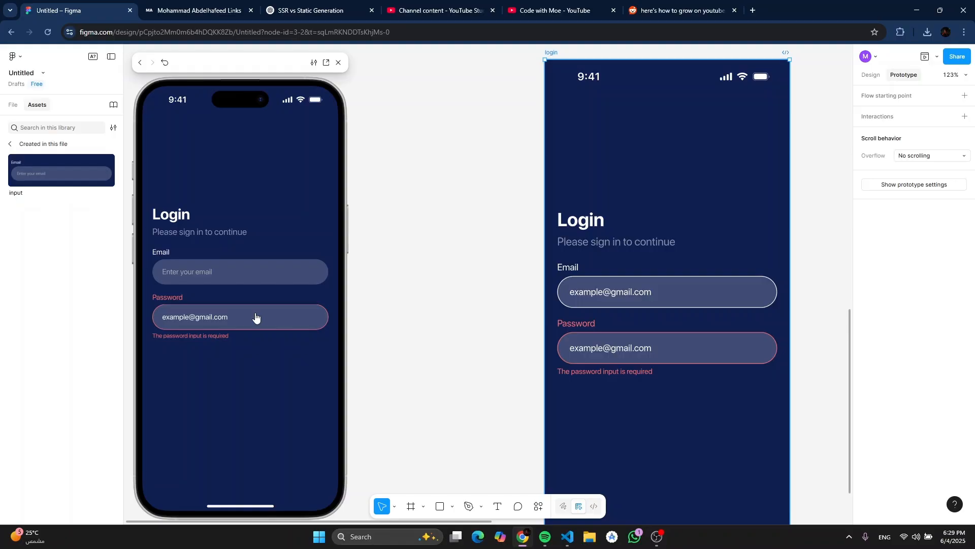
left_click(251, 318)
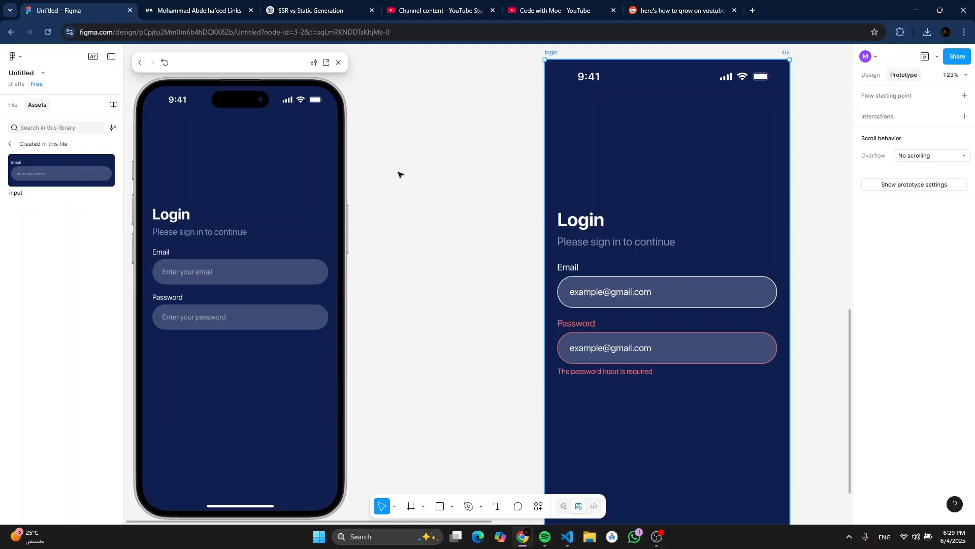
Step: Close the preview and set the white fill opacity of the Default variant's placeholder text to 70%
scroll(396, 178, "up", 4)
left_click_drag(358, 219, 484, 307)
scroll(450, 254, "up", 4)
scroll(448, 254, "down", 2)
scroll(450, 258, "up", 3)
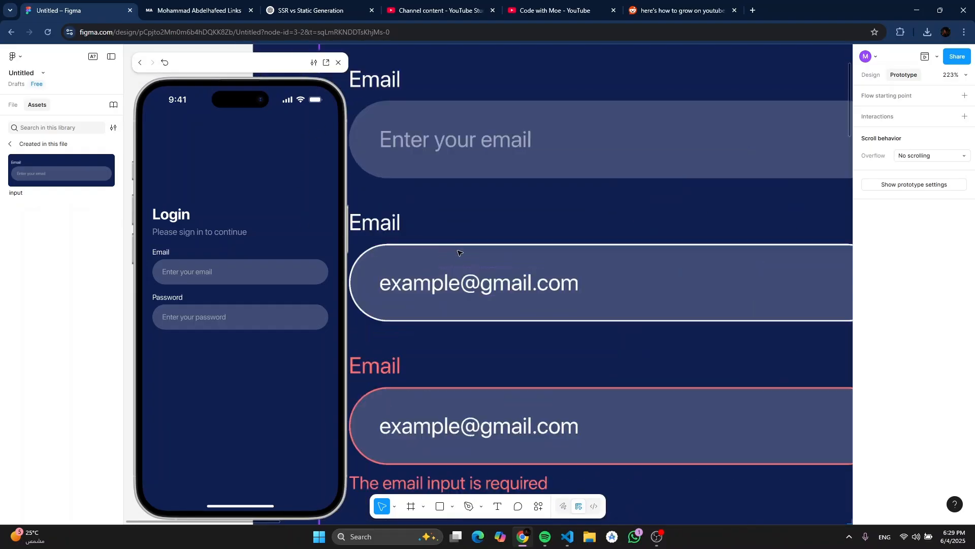
left_click(456, 151)
left_click(409, 153)
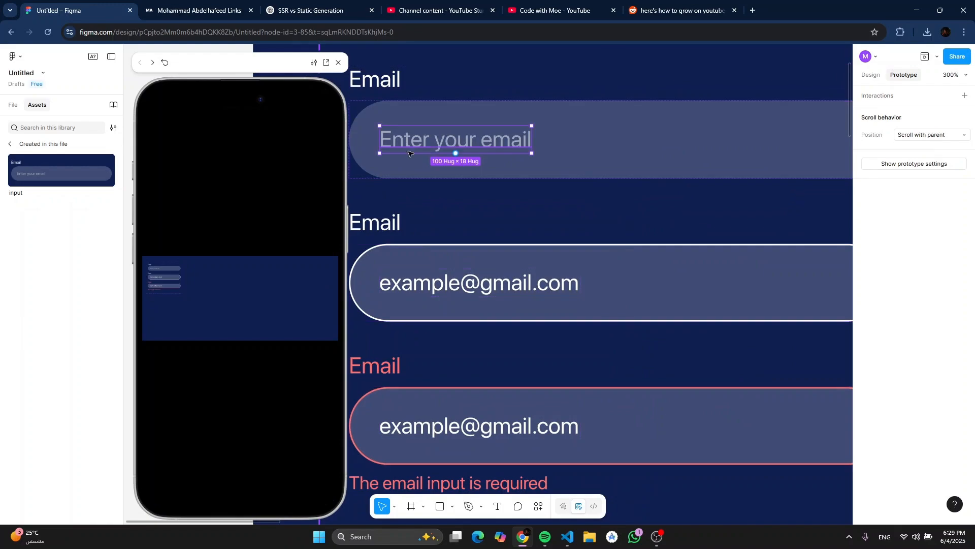
left_click(339, 62)
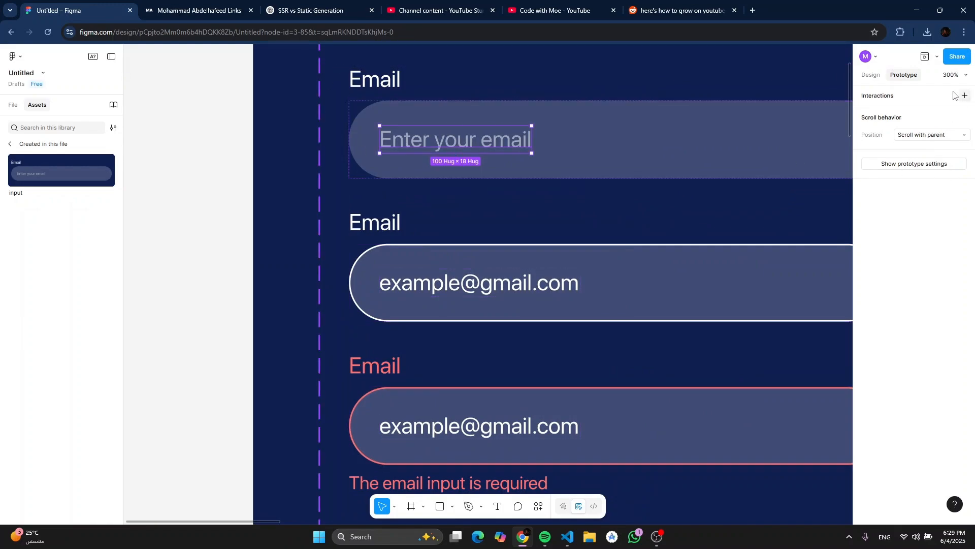
left_click(870, 76)
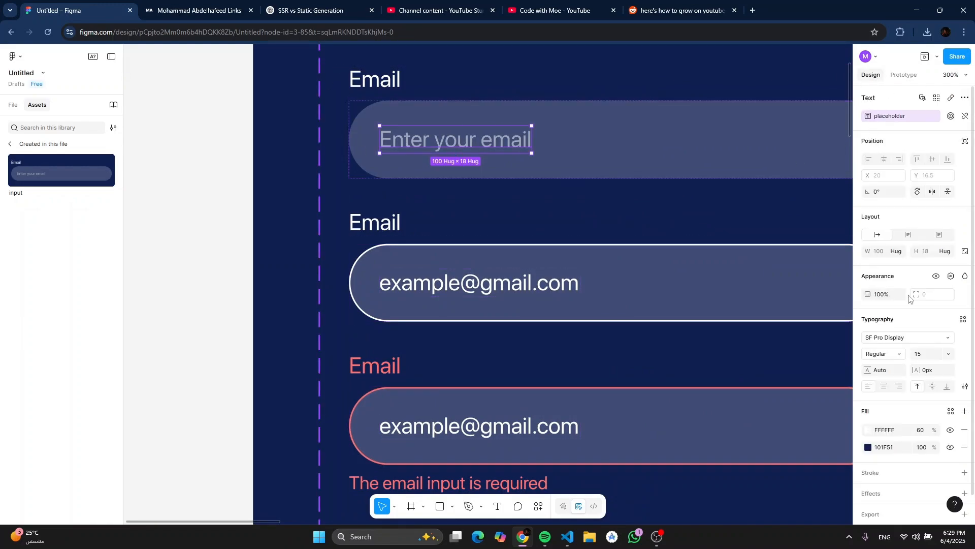
left_click(922, 431)
type("70")
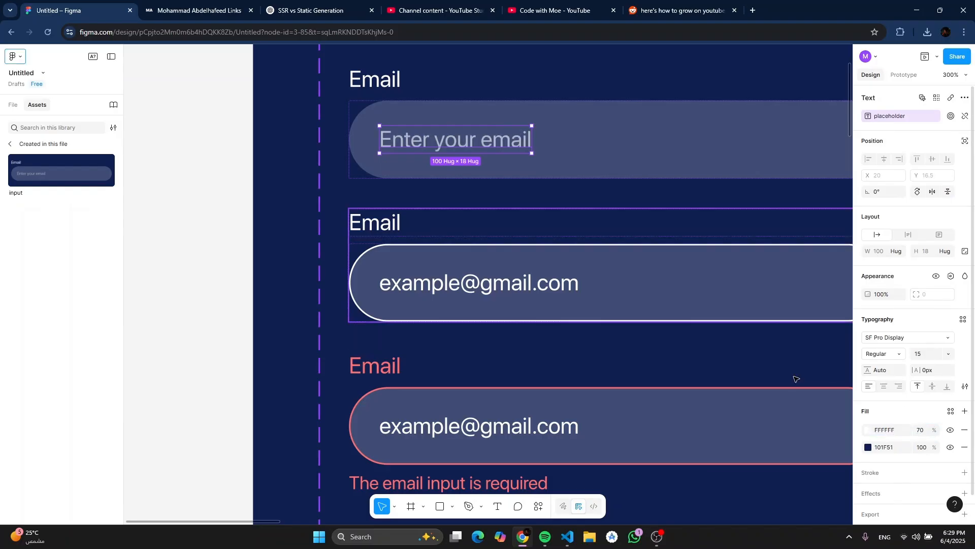
Step: Set the stroke weight of the field frames in the focus and error variants to 2
scroll(457, 300, "down", 5)
left_click(476, 244)
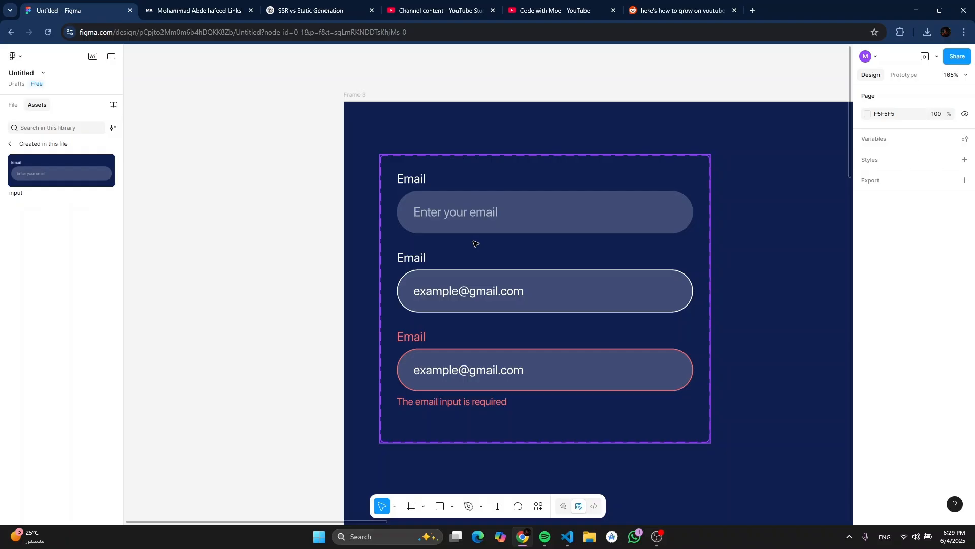
left_click(459, 209)
left_click(445, 282)
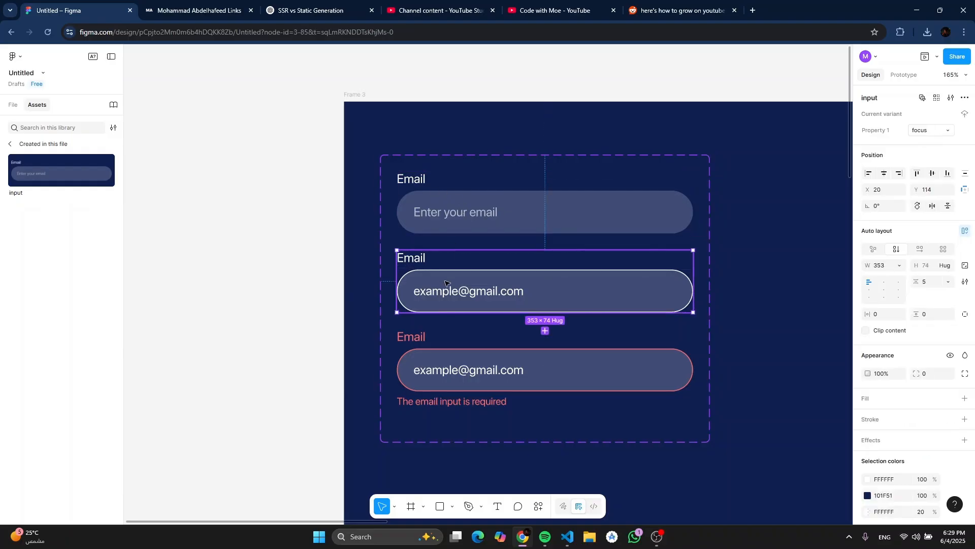
double_click(505, 297)
left_click(592, 368, "shift")
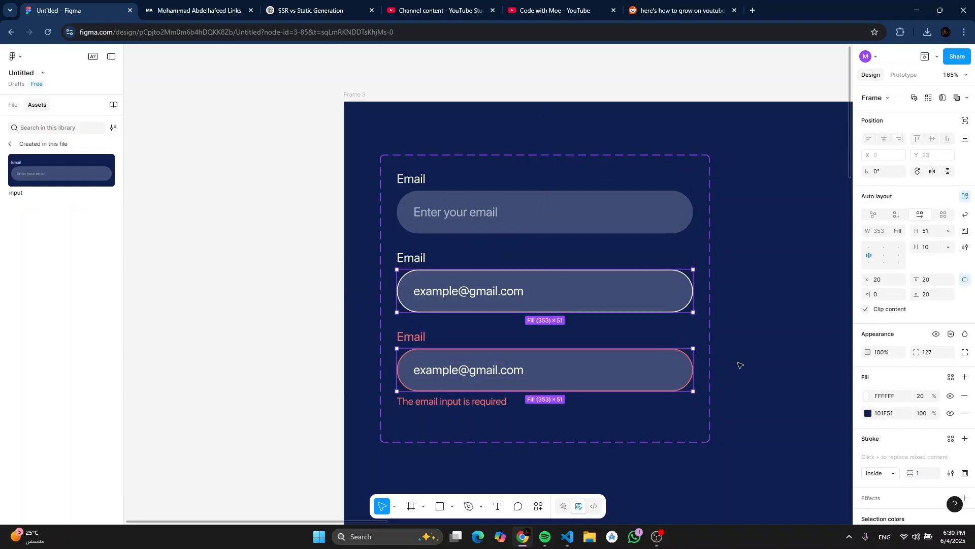
scroll(921, 366, "down", 3)
left_click(918, 354)
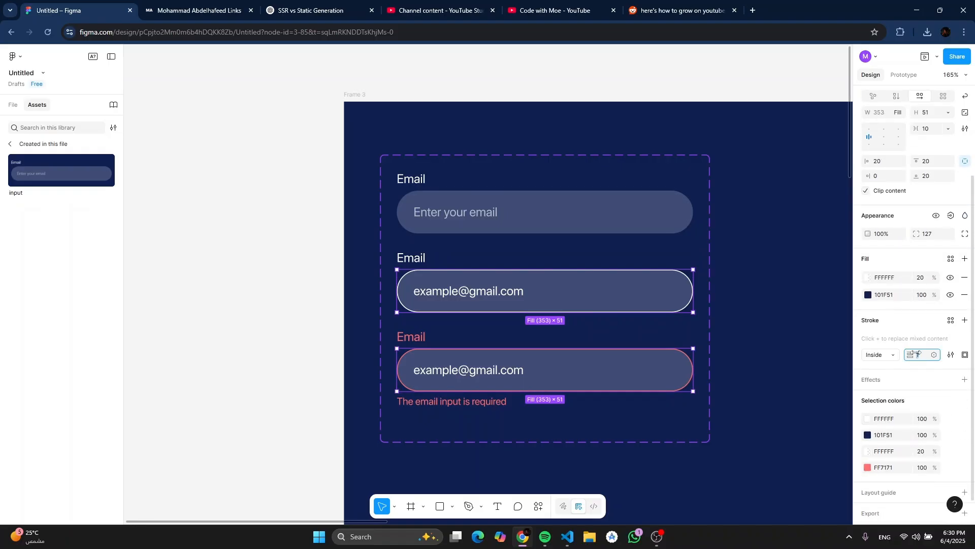
type("2")
left_click(283, 287)
Step: Preview the login frame again and check the thicker field borders by tapping through the Email and Password states
scroll(288, 290, "down", 5)
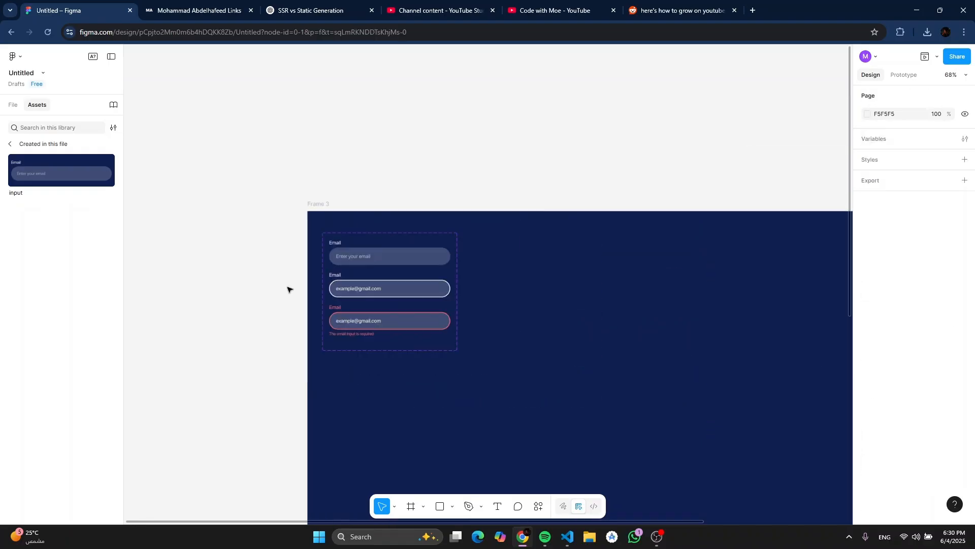
scroll(624, 316, "down", 2)
scroll(624, 316, "down", 4)
left_click(489, 330)
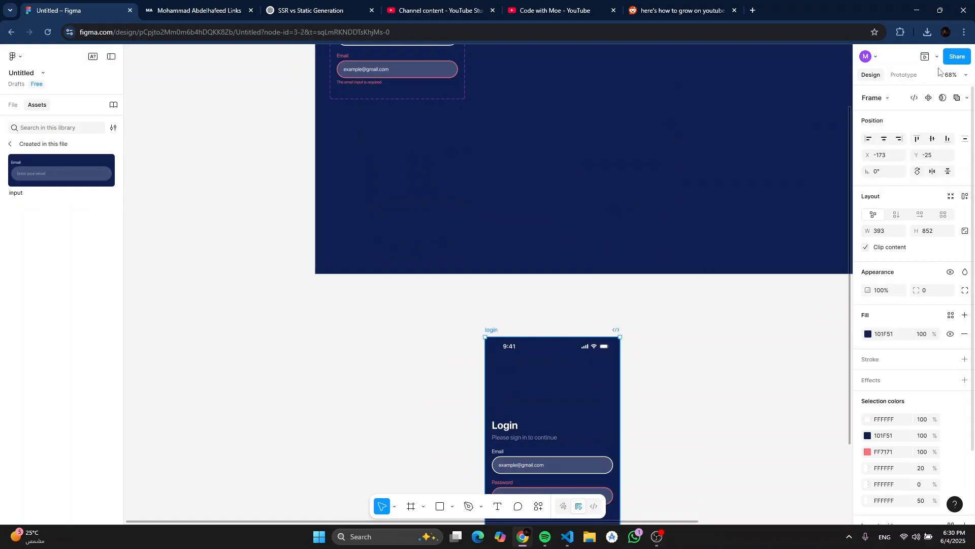
left_click(925, 56)
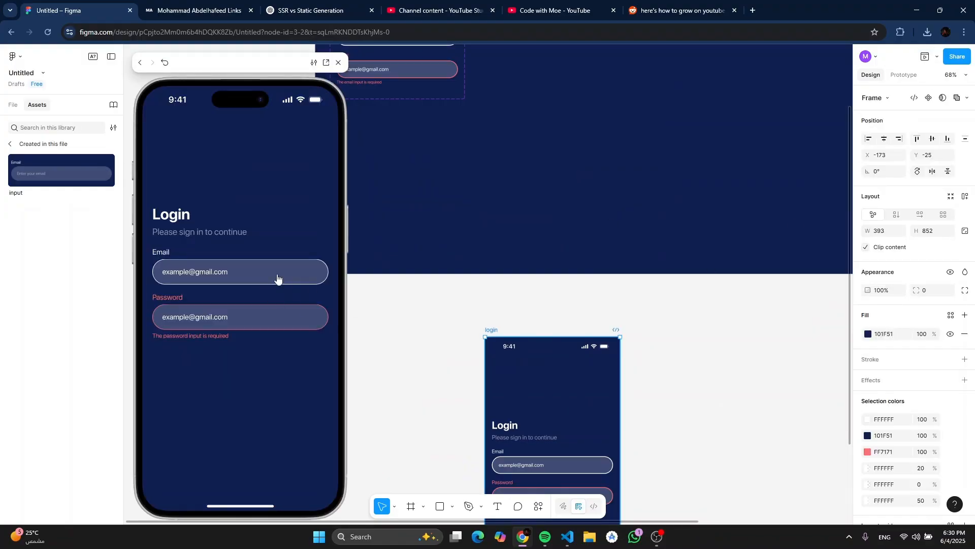
left_click(278, 279)
left_click(279, 278)
left_click(281, 278)
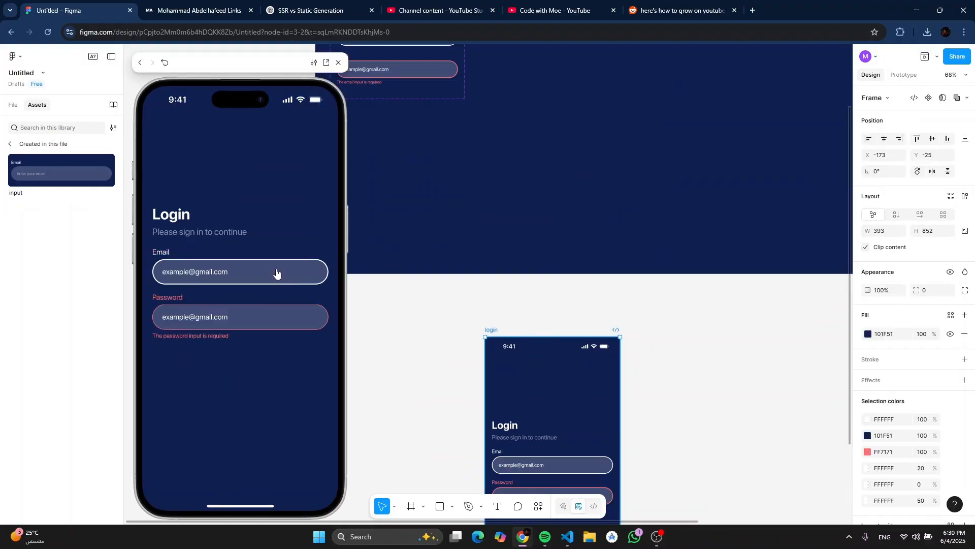
left_click(276, 274)
left_click(275, 275)
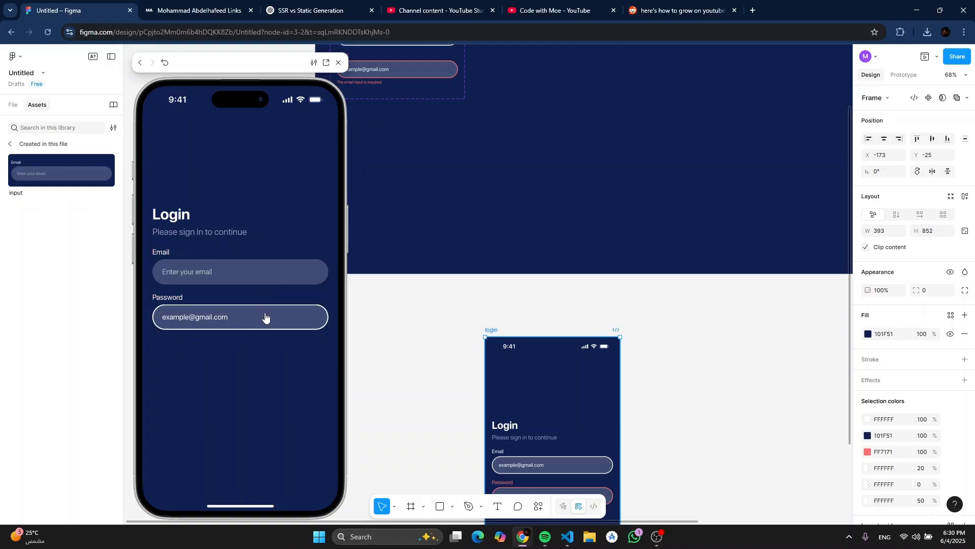
left_click(266, 317)
left_click(273, 276)
Step: Set the Text property of the login frame's Password input to "xxxxxxxx"
scroll(401, 307, "down", 2)
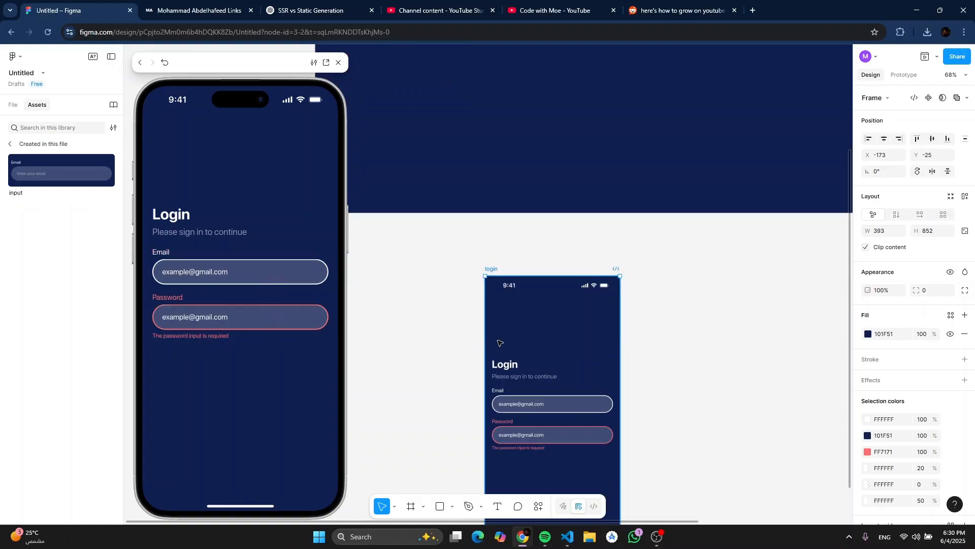
scroll(508, 356, "up", 3, "ctrl")
scroll(518, 367, "down", 5)
scroll(518, 367, "up", 2, "ctrl")
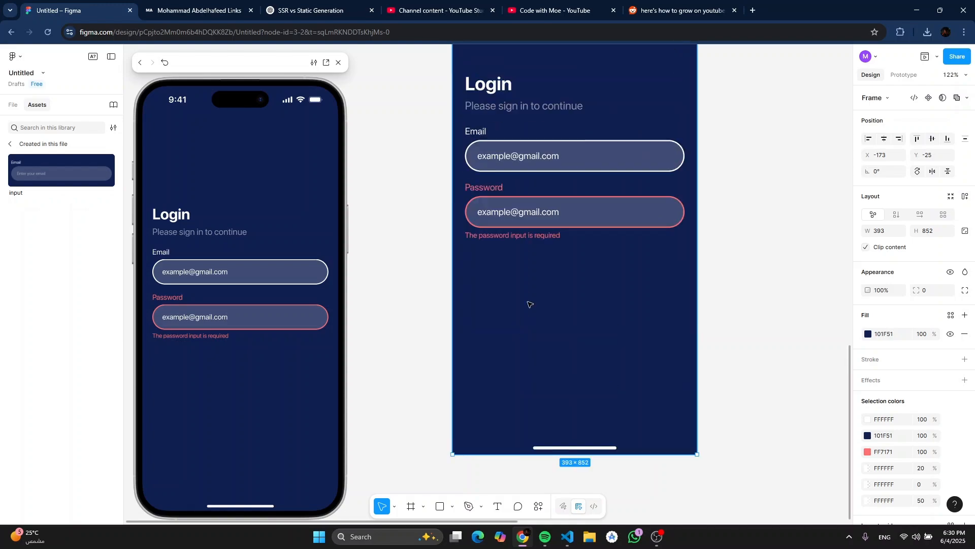
left_click(573, 219)
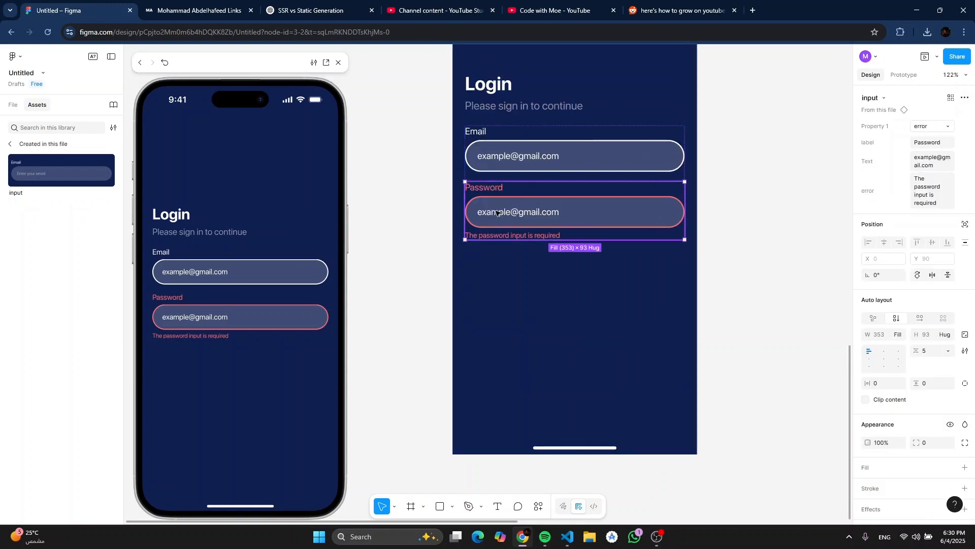
left_click(937, 167)
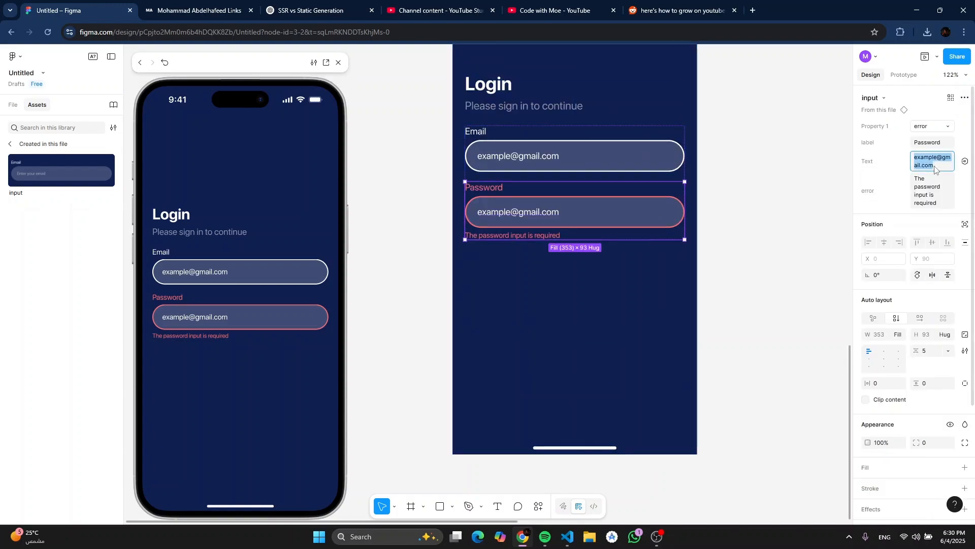
type("xx")
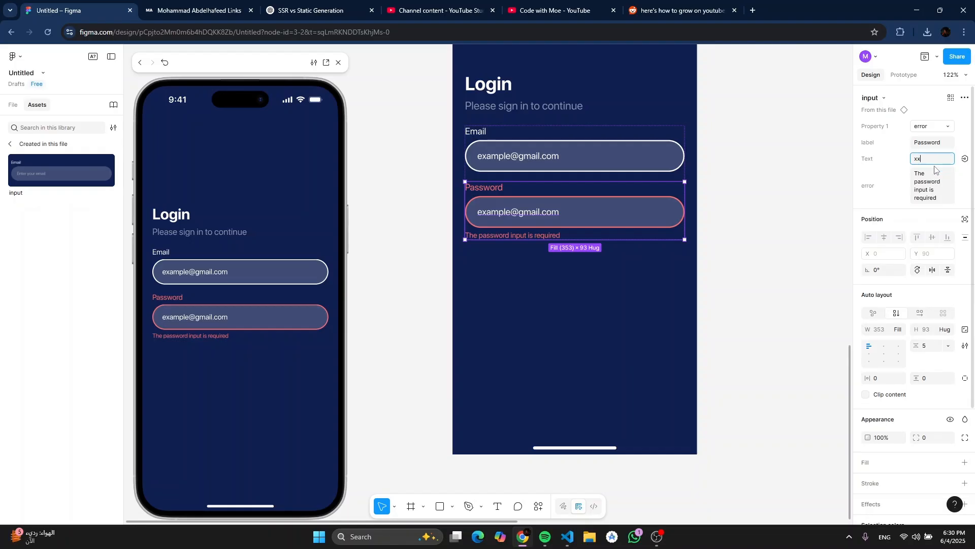
type("xxx")
key("Return")
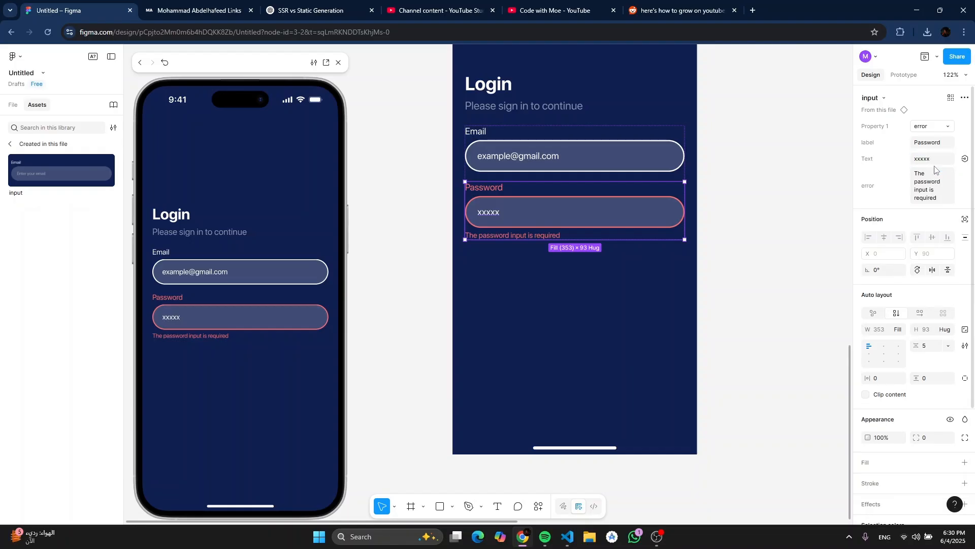
left_click(939, 160)
left_click(937, 162)
key("Return")
left_click(355, 306)
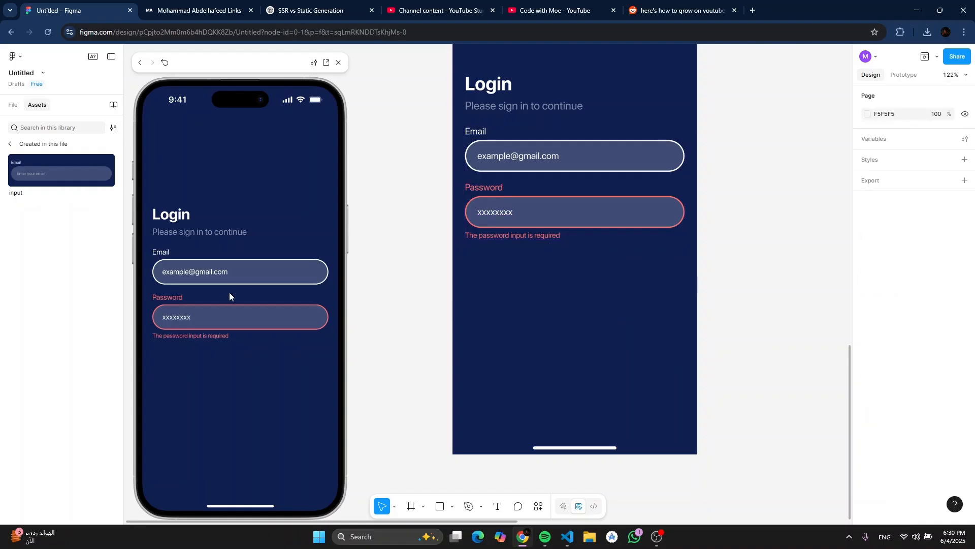
Step: Test the Password input's new sample text and the Email input's tap response in the preview
left_click(277, 321)
left_click(283, 272)
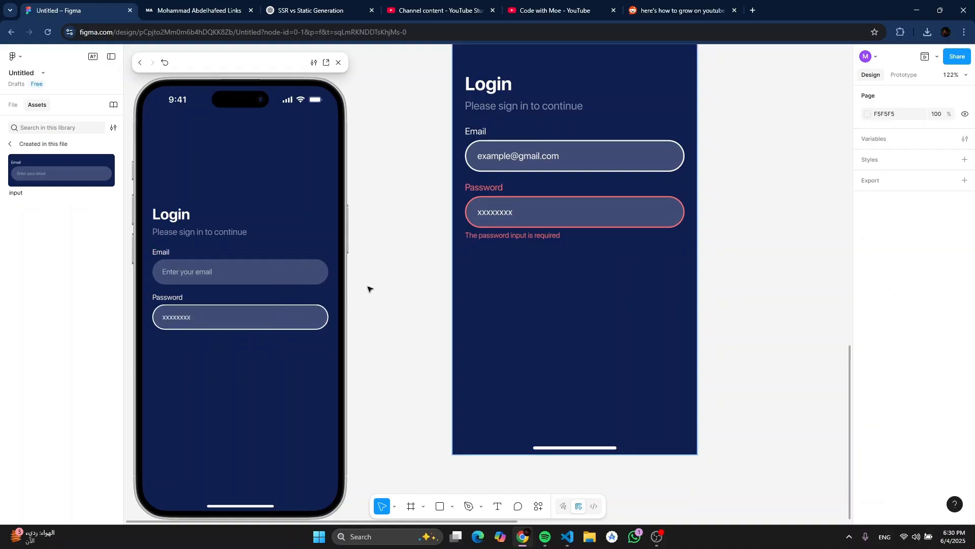
scroll(387, 239, "up", 5)
scroll(388, 239, "down", 5)
scroll(635, 247, "up", 5)
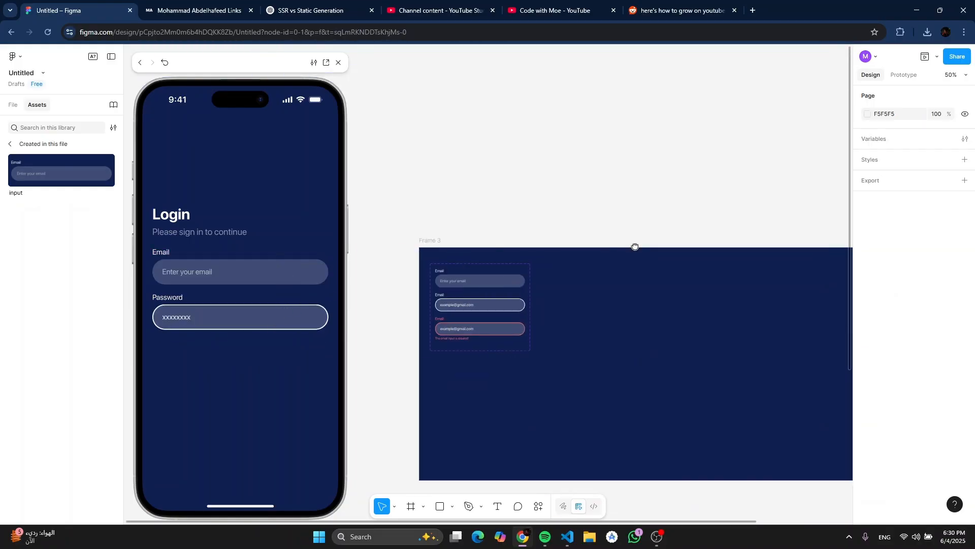
Step: Compare the input variants with the login frame, test the Email and Password fields again in the preview, and close it
scroll(454, 288, "up", 5)
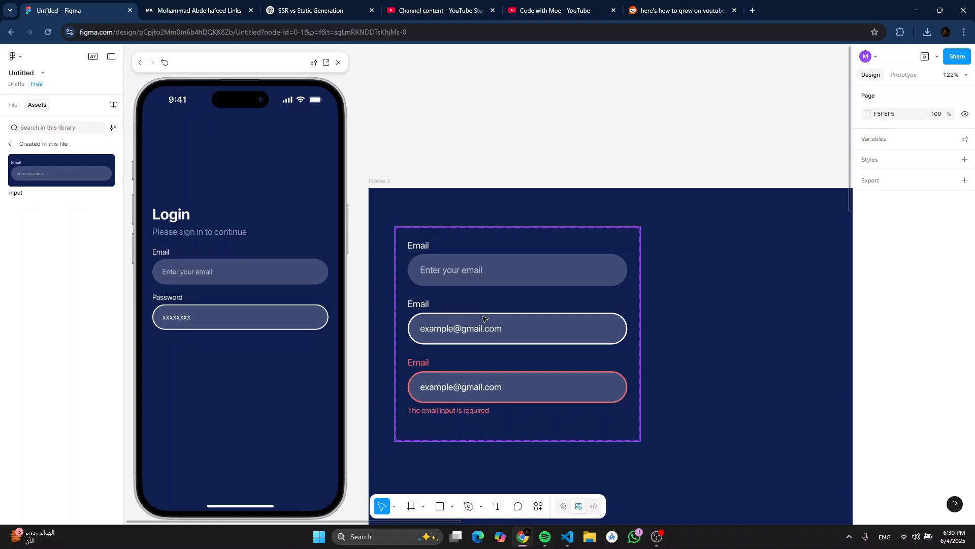
scroll(496, 293, "down", 10)
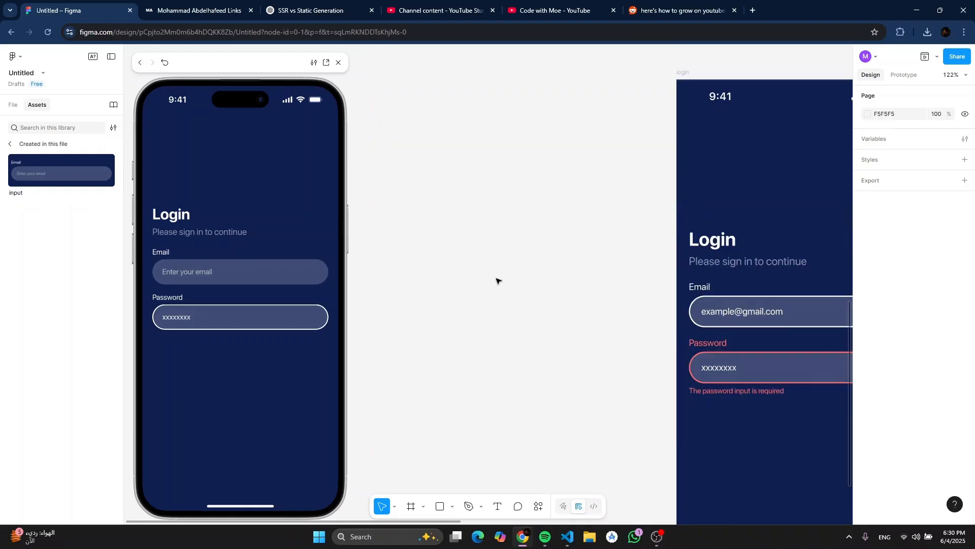
scroll(498, 279, "right", 4)
left_click(688, 223)
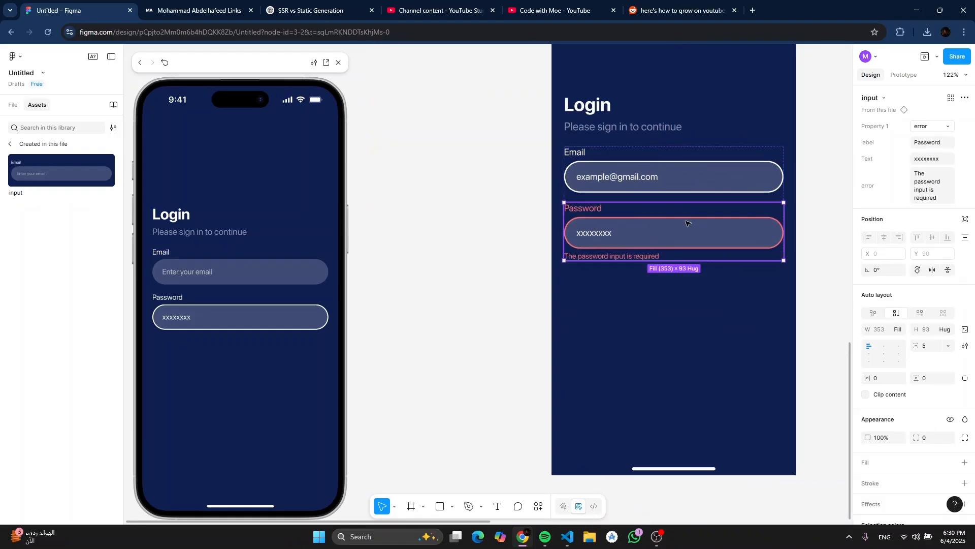
double_click(240, 309)
left_click(253, 278)
left_click(338, 63)
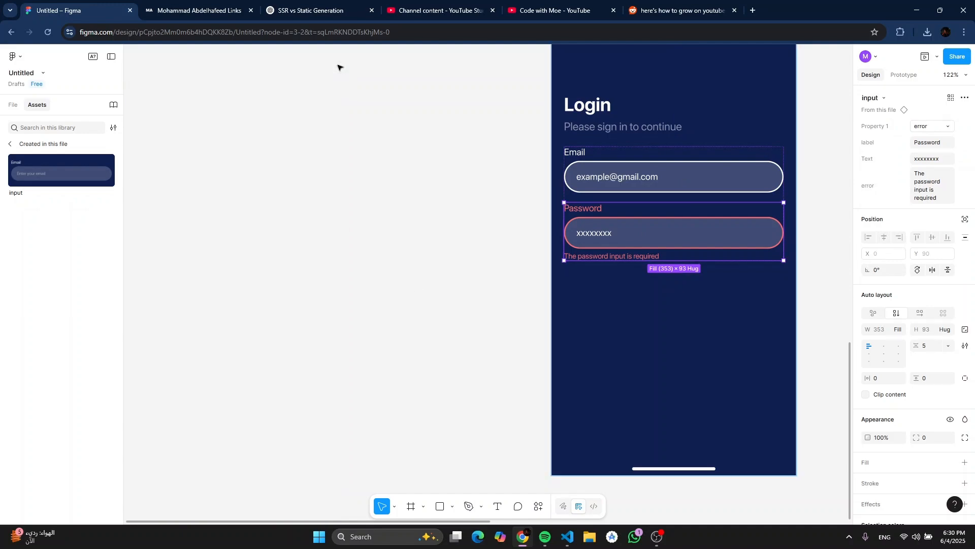
left_click(413, 132)
left_click_drag(400, 147, 293, 185)
scroll(292, 184, "down", 2)
scroll(296, 186, "up", 2)
scroll(299, 199, "down", 2)
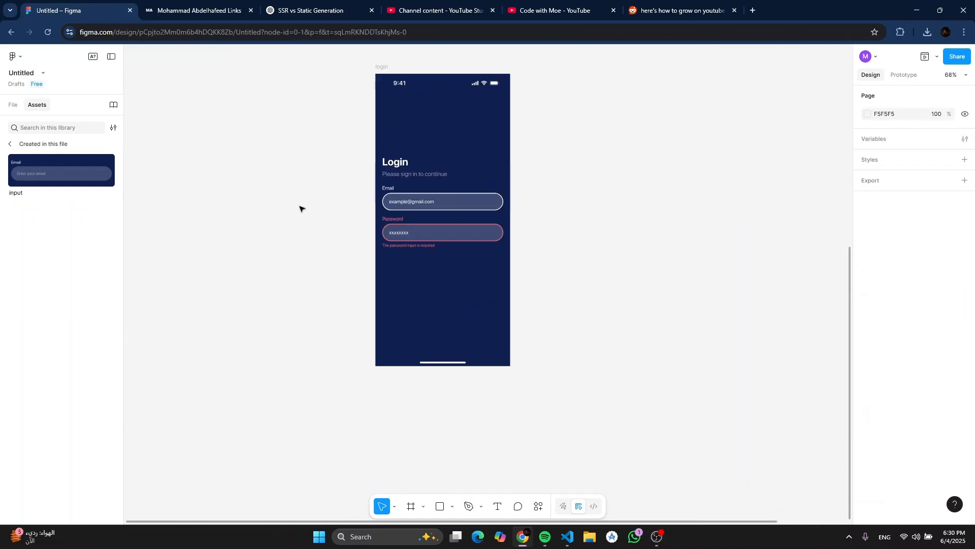
scroll(313, 226, "up", 2)
scroll(299, 249, "up", 2)
scroll(300, 252, "up", 3)
scroll(178, 193, "down", 3)
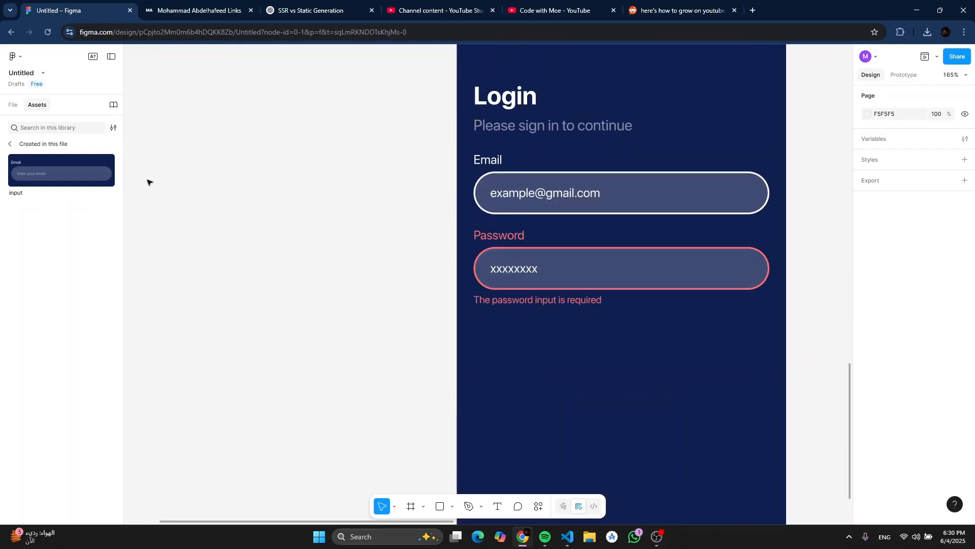
scroll(305, 242, "right", 2)
scroll(305, 242, "down", 2)
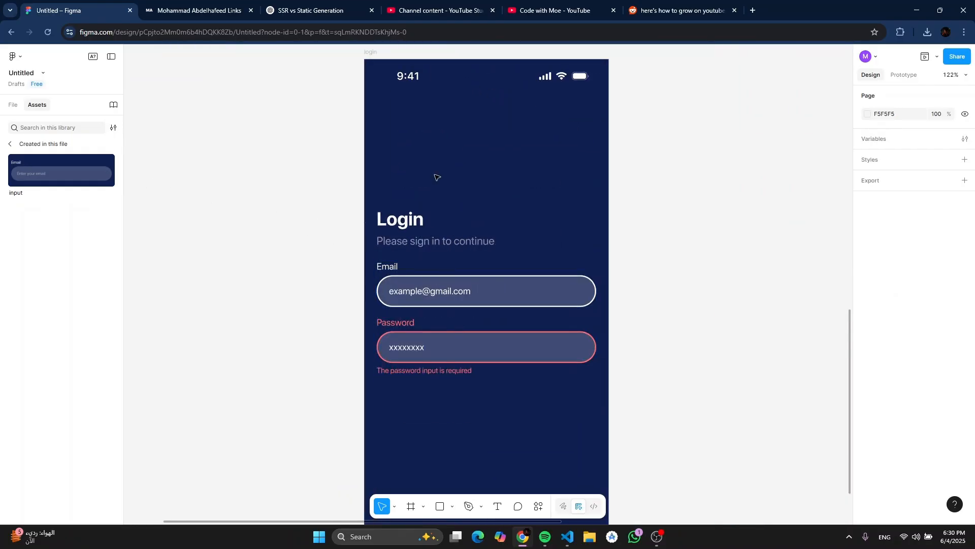
Step: Set the variant property of both the Email and Password inputs in the login frame to Default
double_click(483, 304)
left_click(936, 129)
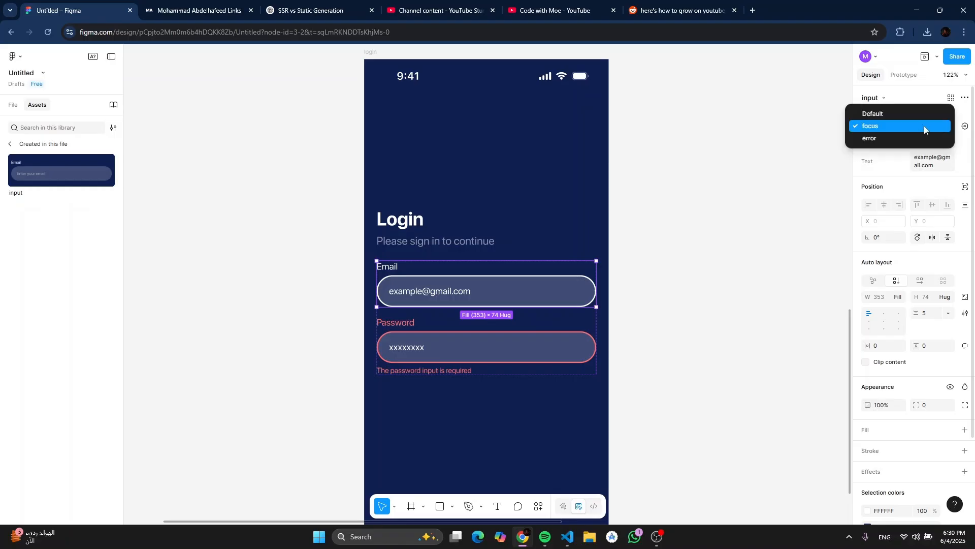
left_click(910, 116)
left_click(535, 340)
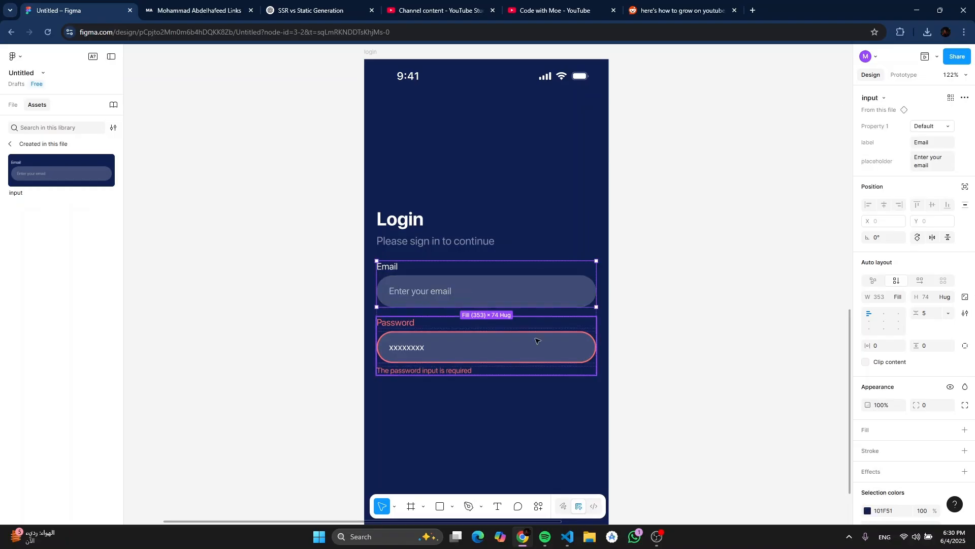
left_click(930, 126)
left_click(909, 100)
left_click(752, 178)
Step: Draw a rectangle 353 × 67 below the Password input, spanning the field width, and set its corner radius to 500
scroll(726, 200, "down", 2)
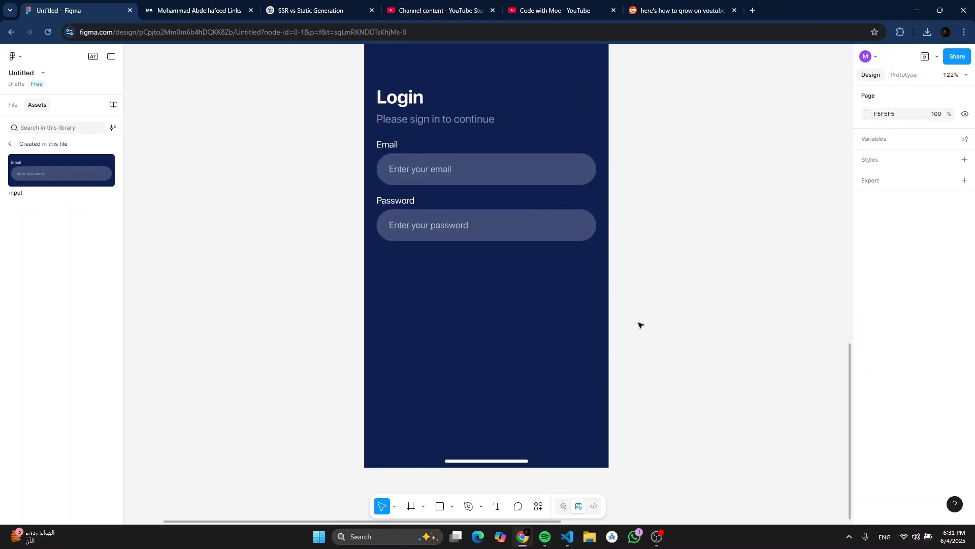
key("r")
left_click_drag(379, 280, 596, 322)
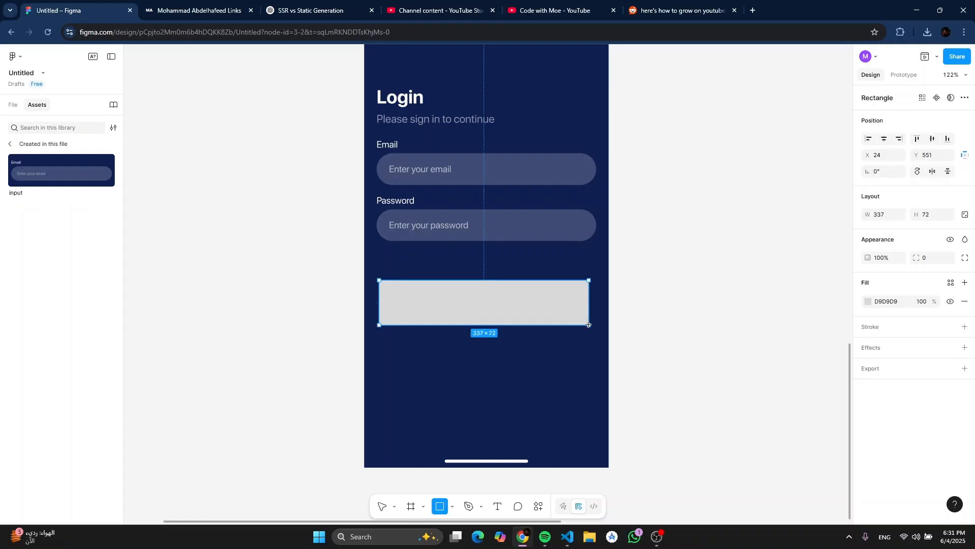
left_click_drag(379, 306, 376, 306)
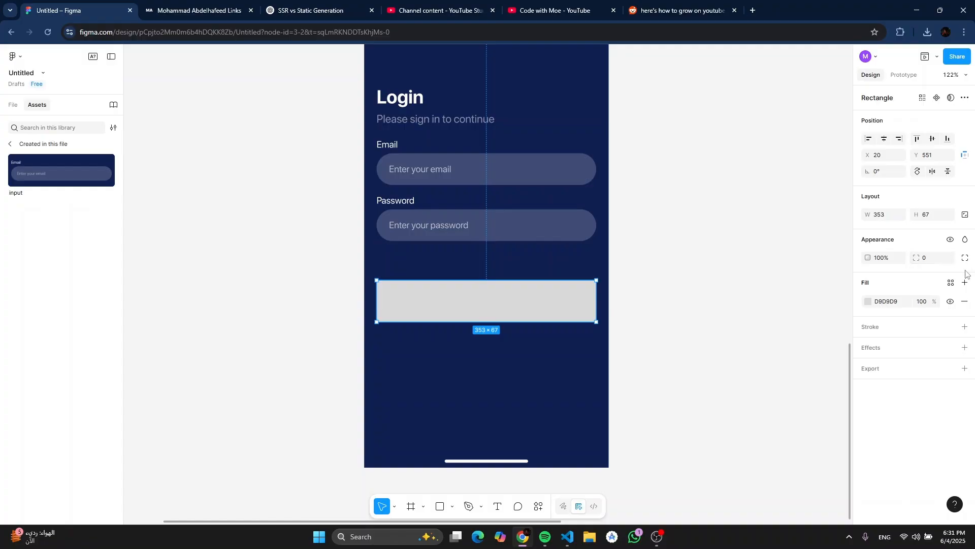
left_click(918, 263)
key("Return")
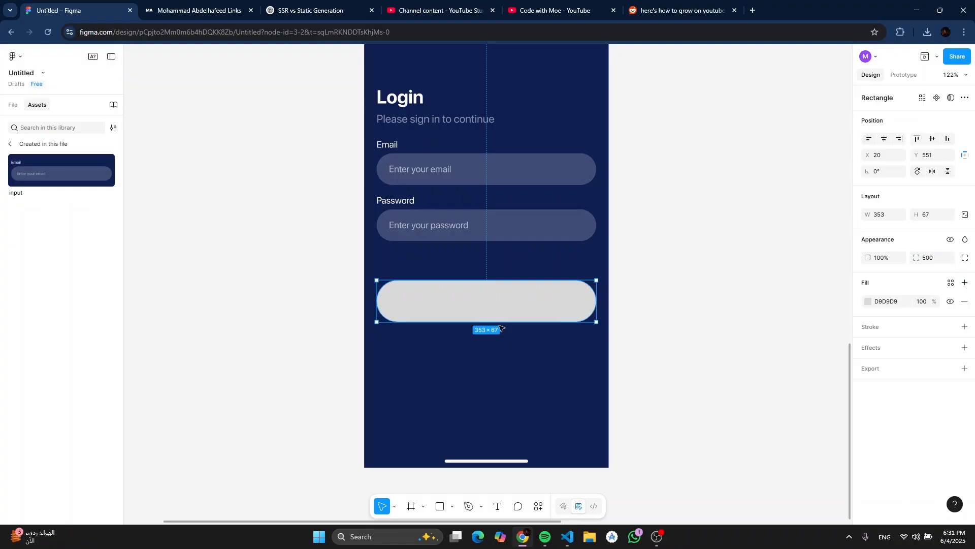
Step: Fill the rounded rectangle with 00C8FF, reduce its height to 50 and place it directly beneath the Password input
left_click(868, 302)
left_click(746, 424)
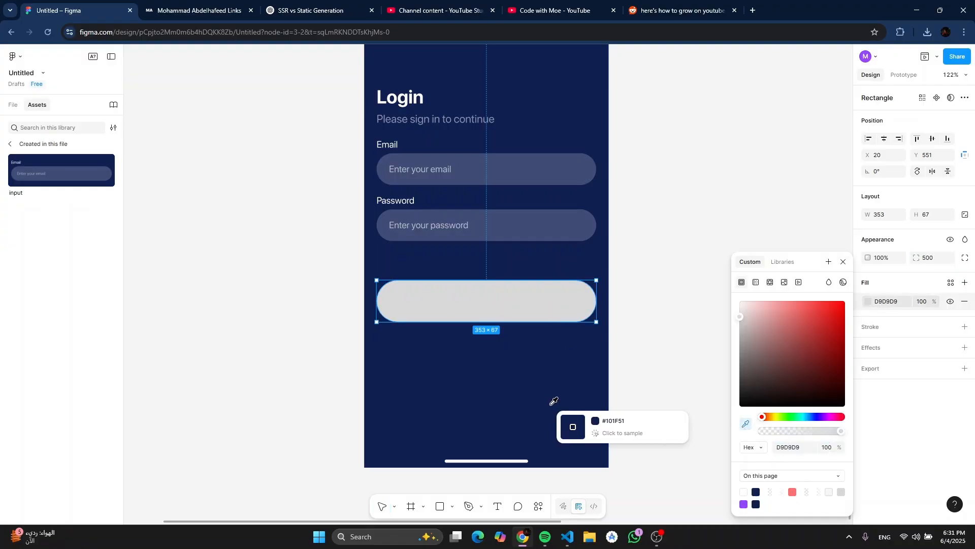
left_click(555, 402)
left_click_drag(808, 418, 806, 419)
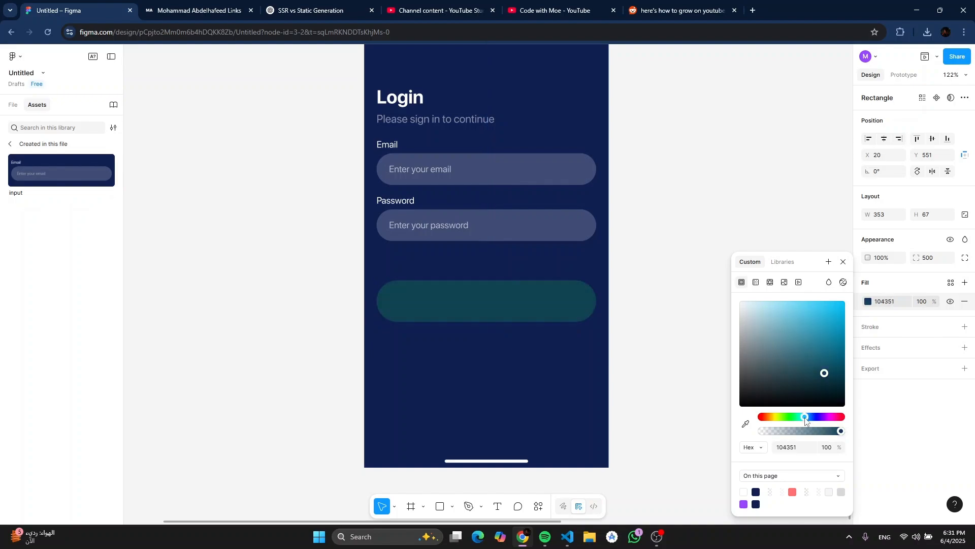
left_click_drag(832, 365, 872, 296)
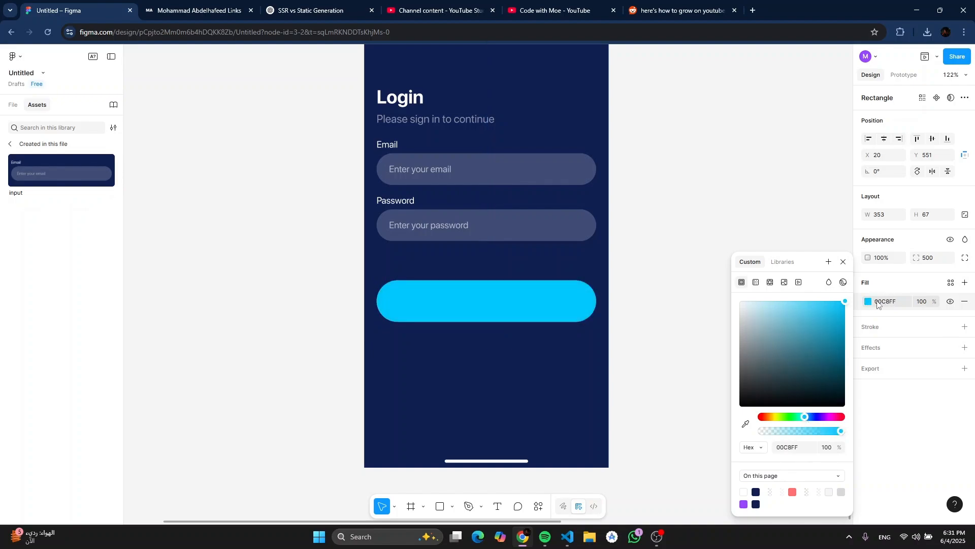
left_click_drag(516, 307, 516, 275)
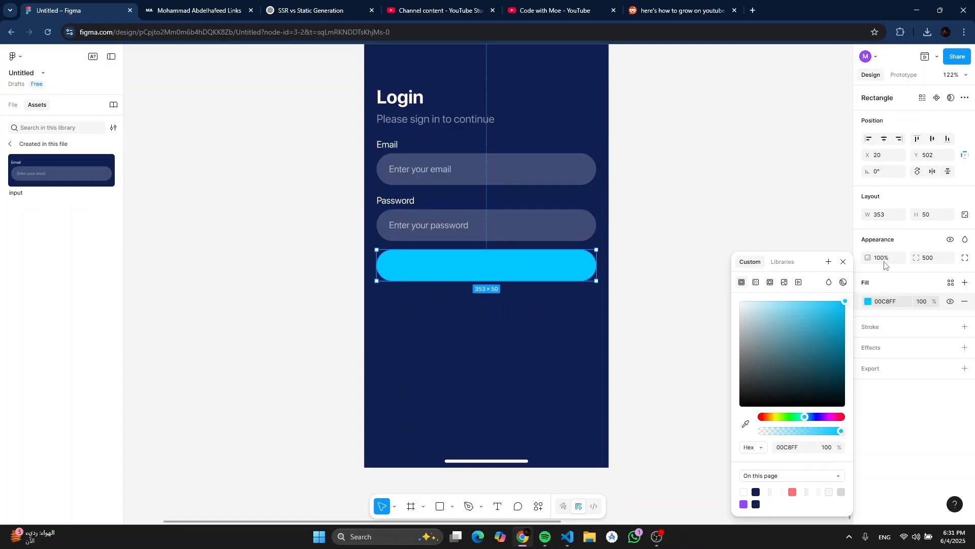
left_click(843, 261)
Step: Put the blue rectangle inside the auto layout frame that holds the inputs, as the last item below Password
scroll(579, 274, "up", 5)
left_click_drag(578, 273, 726, 292)
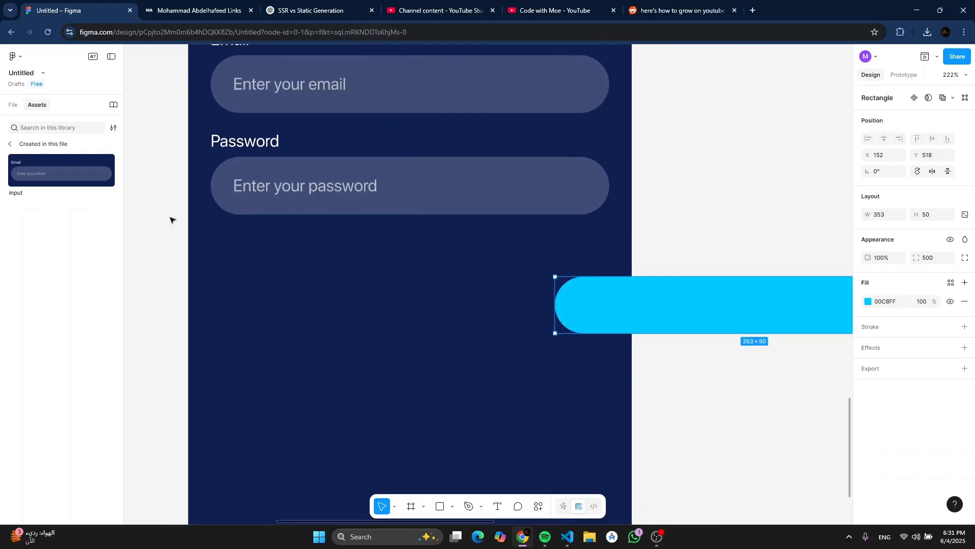
left_click(12, 106)
scroll(540, 188, "down", 5)
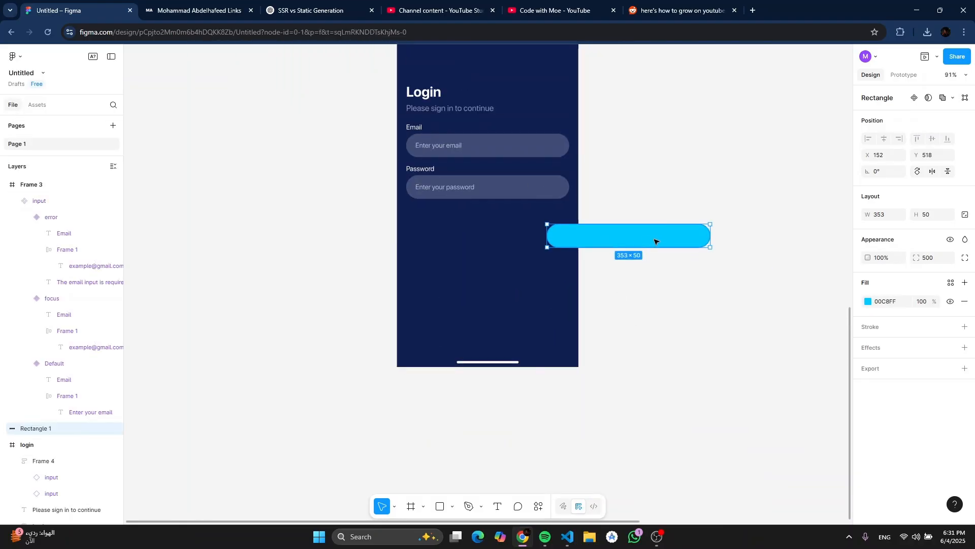
left_click_drag(656, 239, 480, 193)
scroll(480, 196, "up", 2)
scroll(479, 200, "up", 3)
scroll(479, 229, "down", 2)
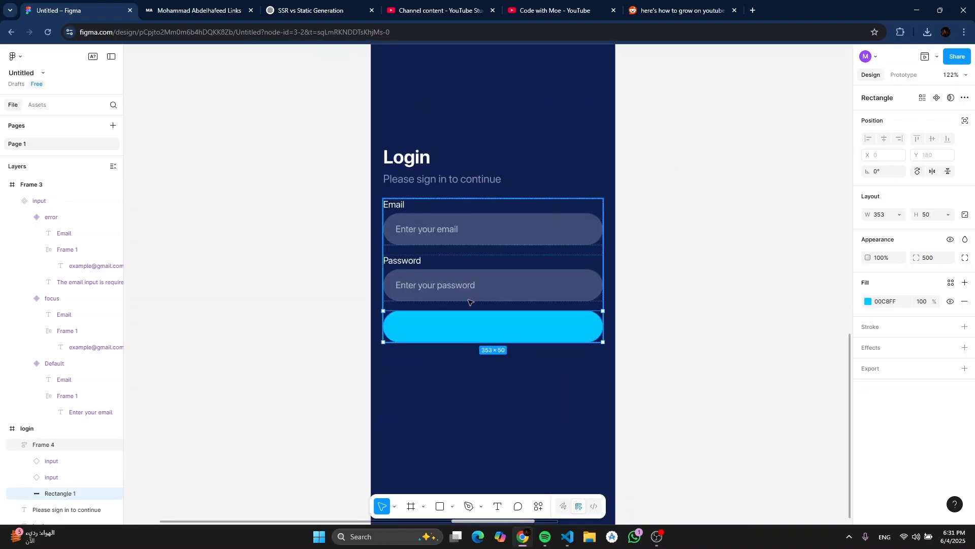
Step: Inspect the items stacked in the form's auto layout frame and the vertical gap between them
left_click(484, 295)
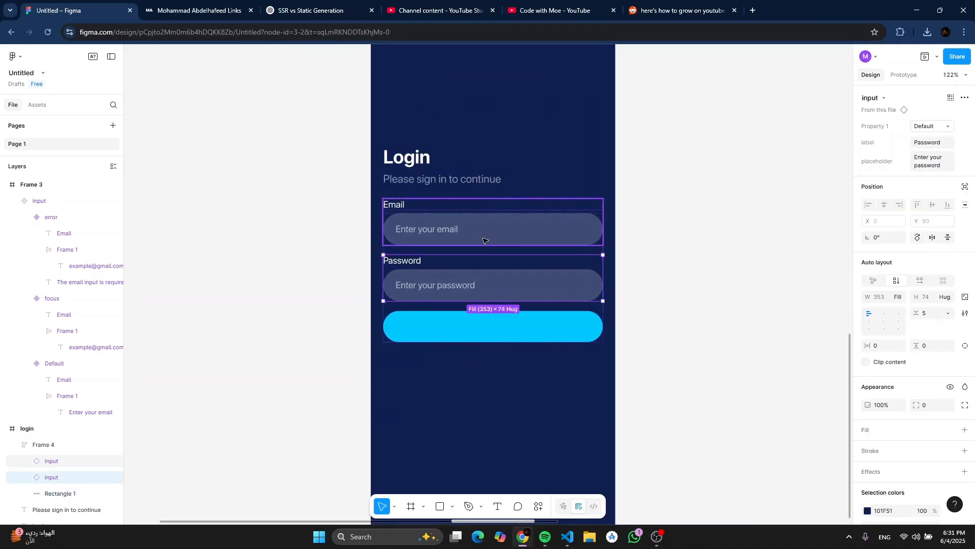
left_click(483, 239, "shift")
left_click(501, 322, "shift")
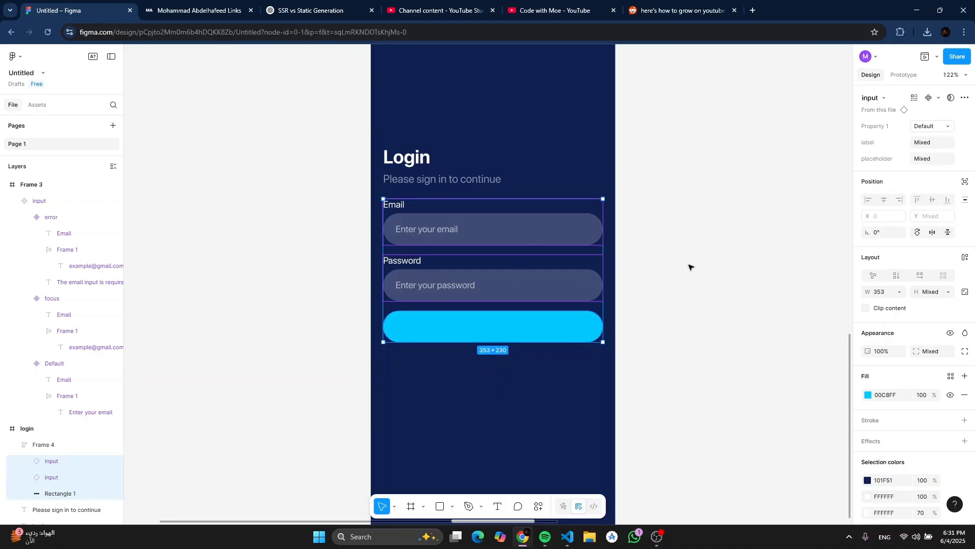
left_click(690, 266)
left_click(502, 240)
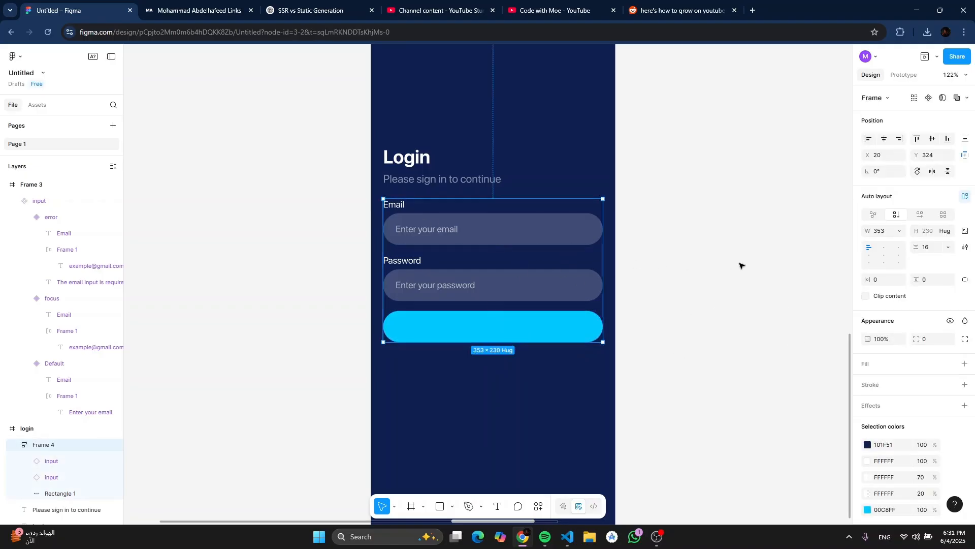
left_click(928, 253)
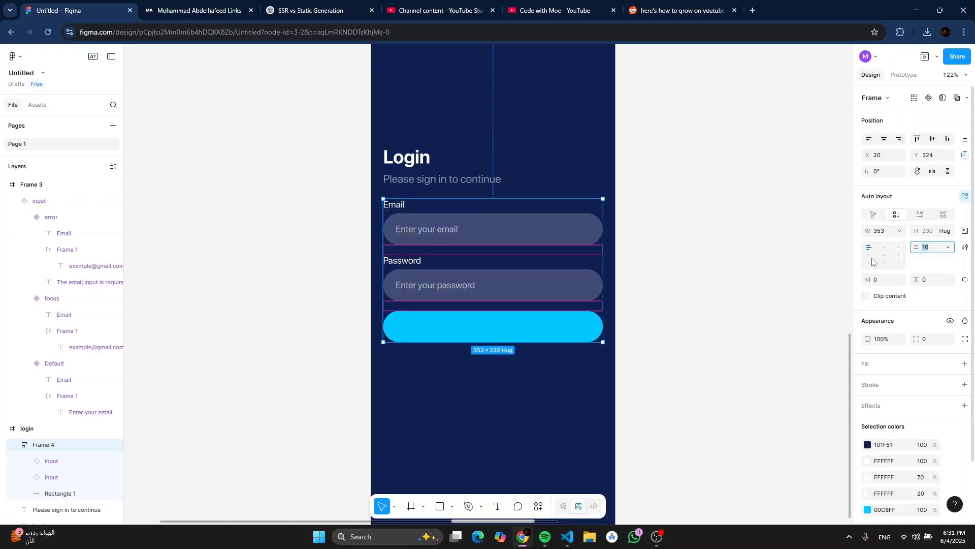
Step: Try the error variant on the Email input to see how the form shifts, and undo the change
left_click(519, 235)
left_click(517, 233)
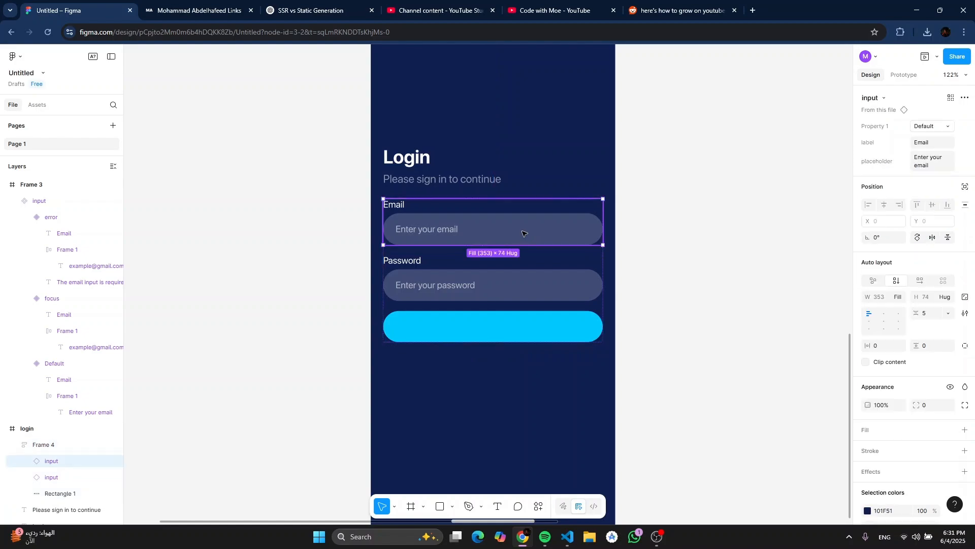
left_click(934, 126)
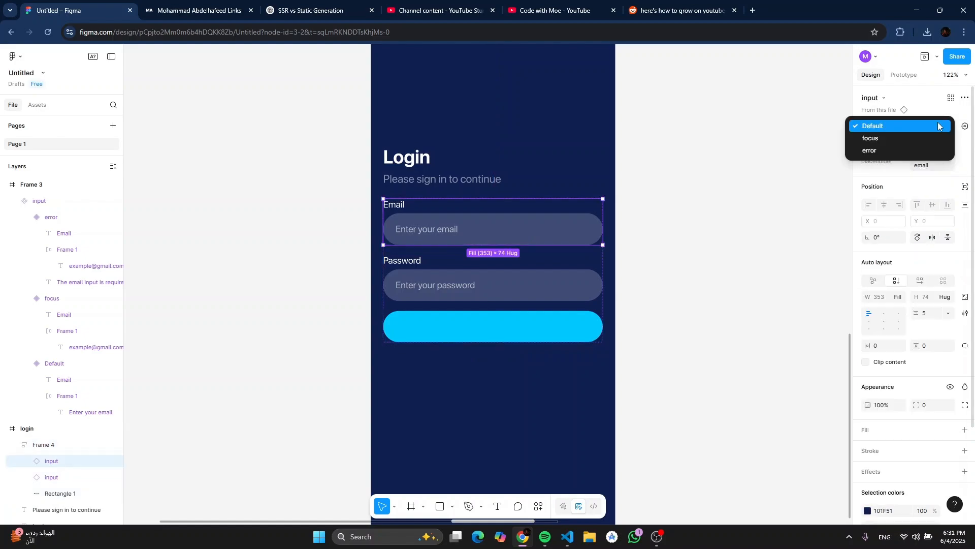
left_click(916, 152)
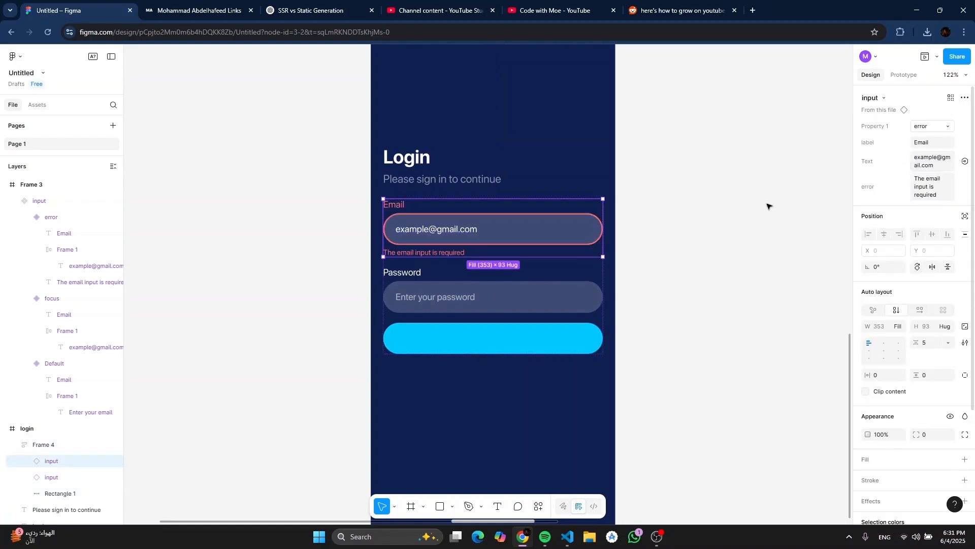
left_click(698, 229)
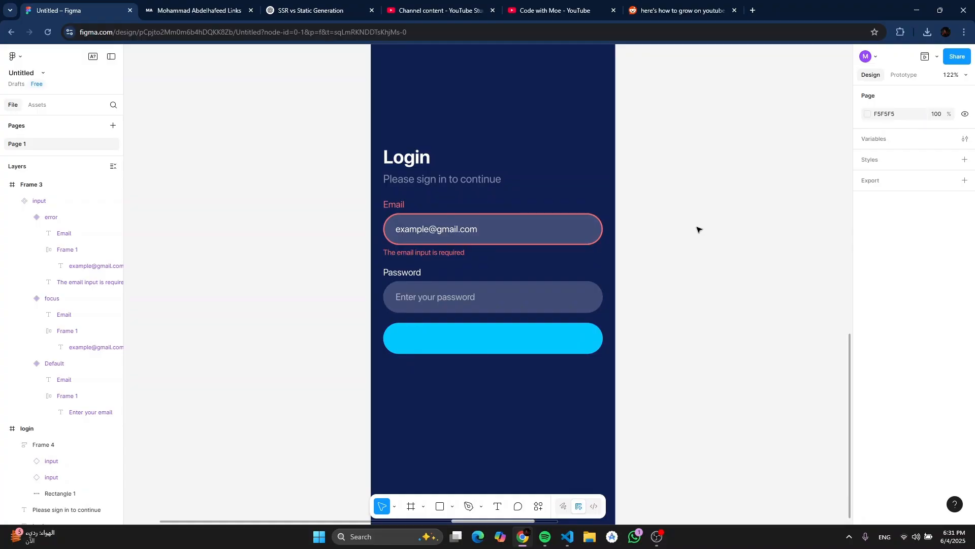
key("ctrl+z")
key("ctrl+z")
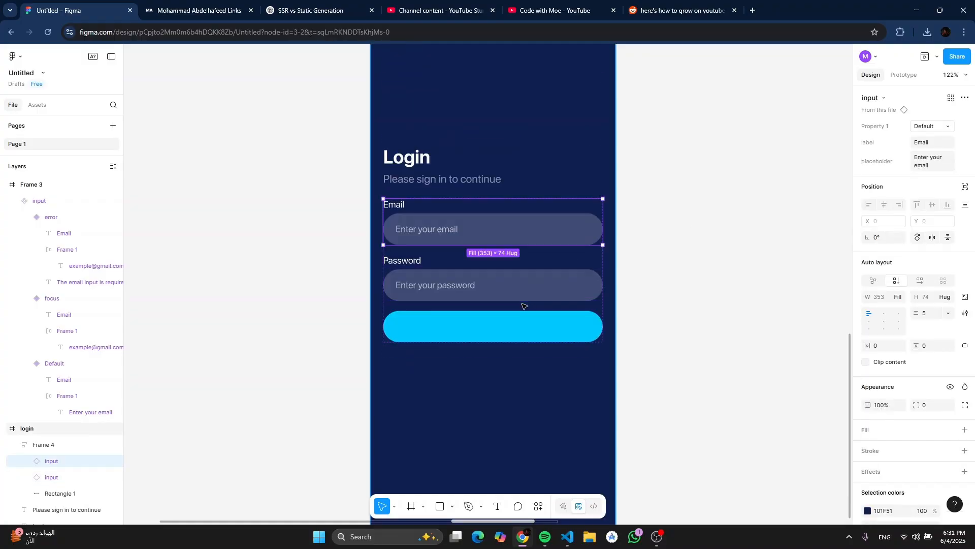
left_click(496, 340)
scroll(492, 342, "up", 5)
key("t")
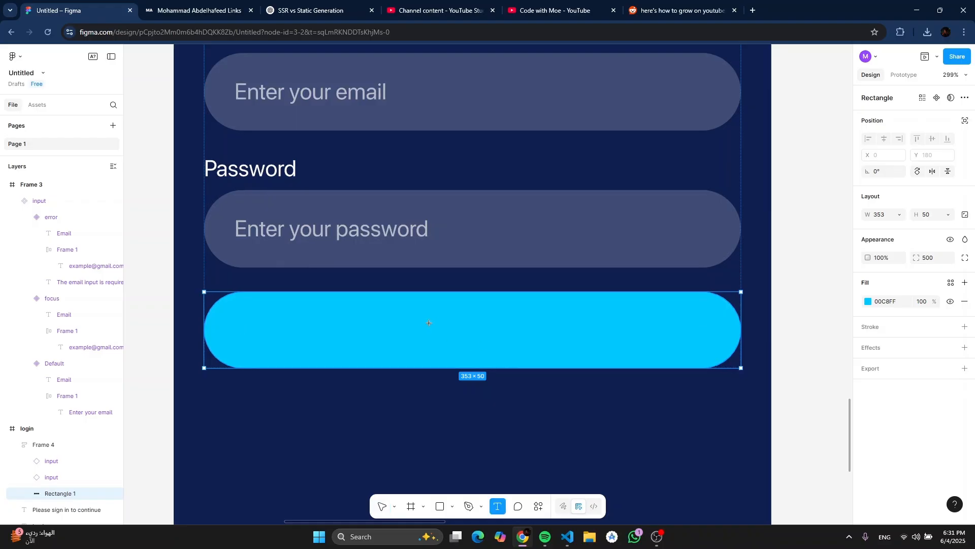
left_click(429, 321)
left_click(465, 381)
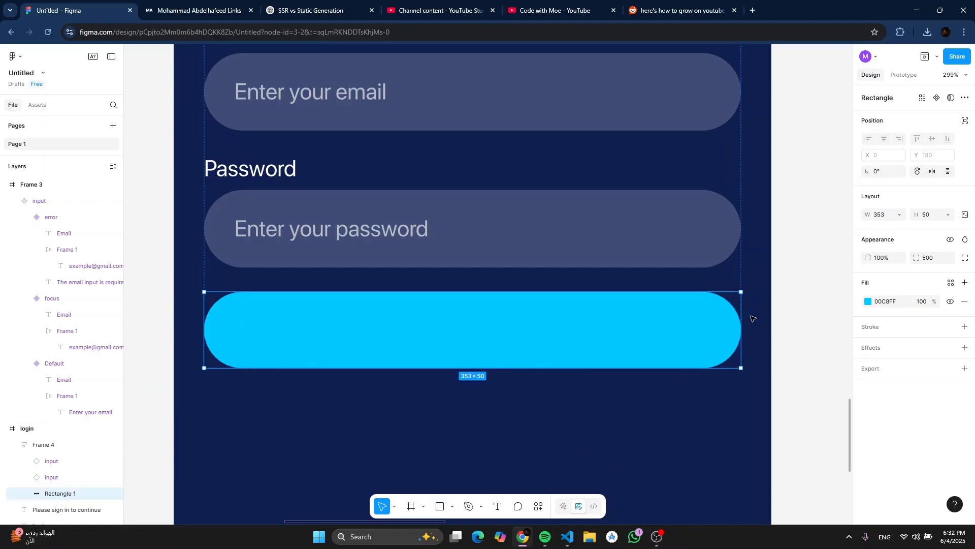
Step: Delete the blue rounded rectangle below the Password input
scroll(753, 319, "down", 3)
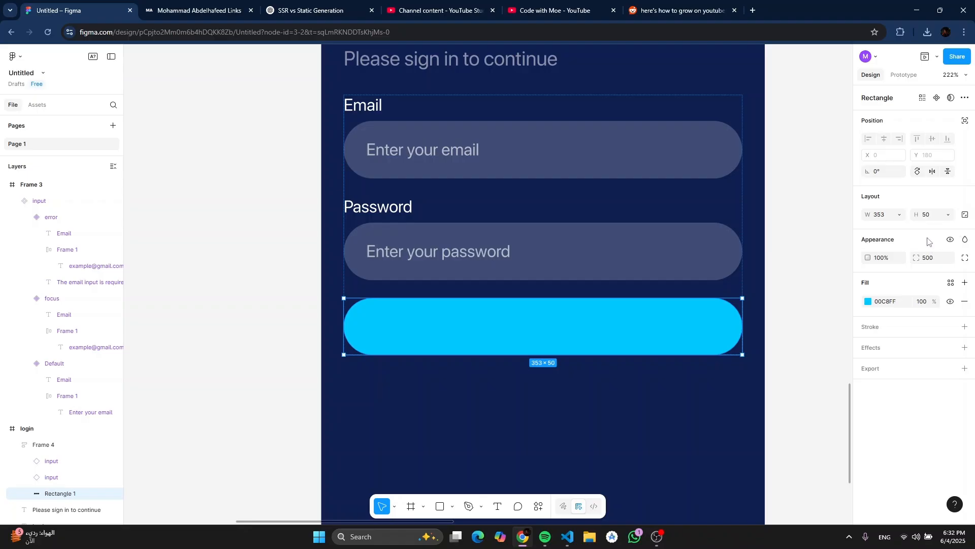
left_click(793, 418)
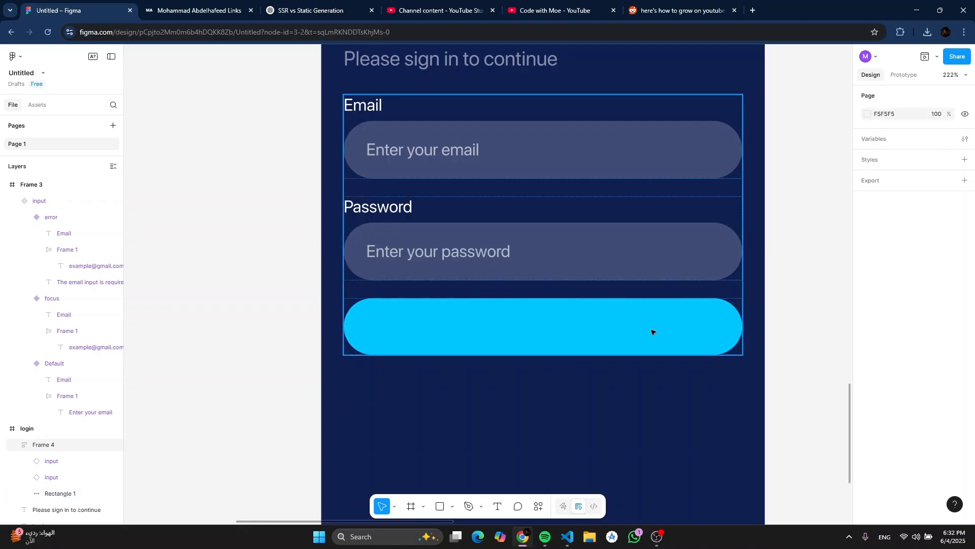
left_click(651, 330)
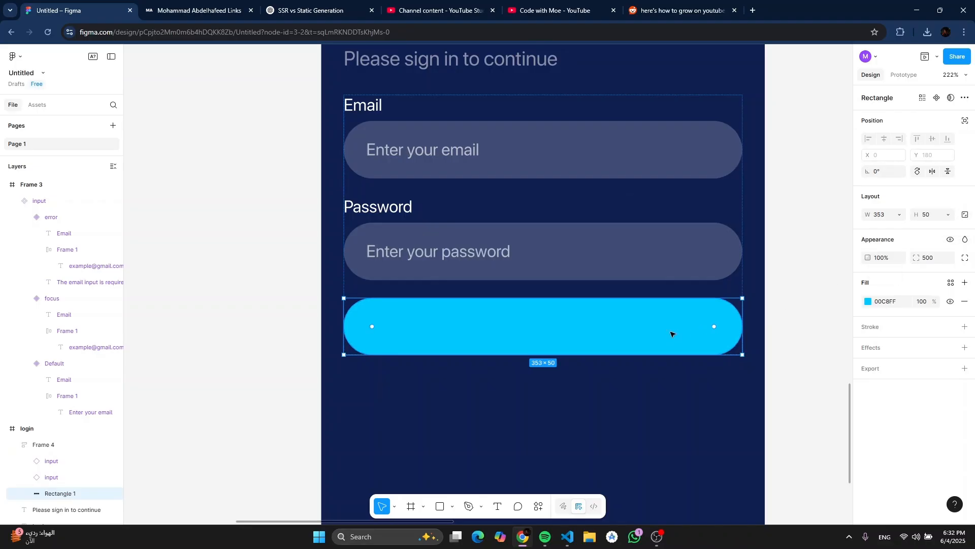
key("Delete")
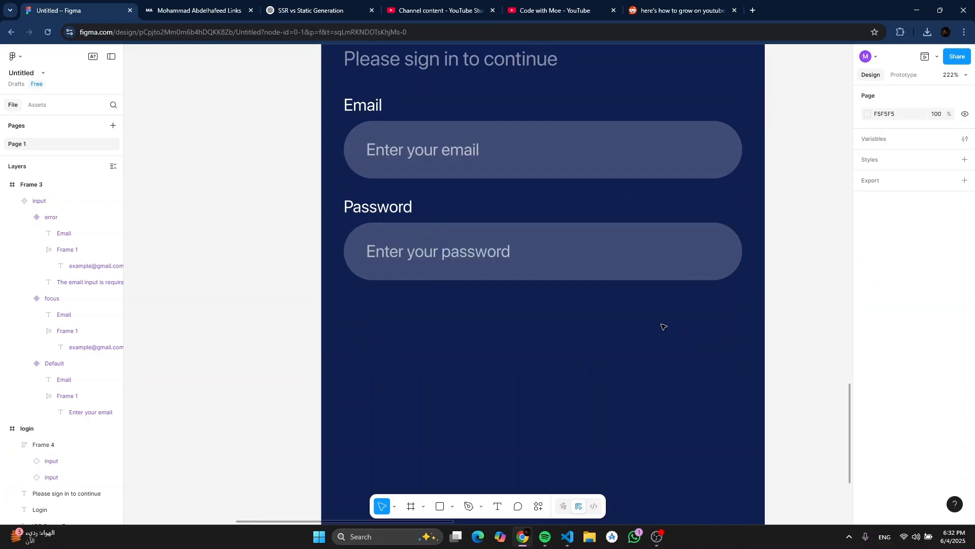
Step: Draw a 353 × 55 frame below the Password input, aligned with the fields at X 20, Y 504
key("f")
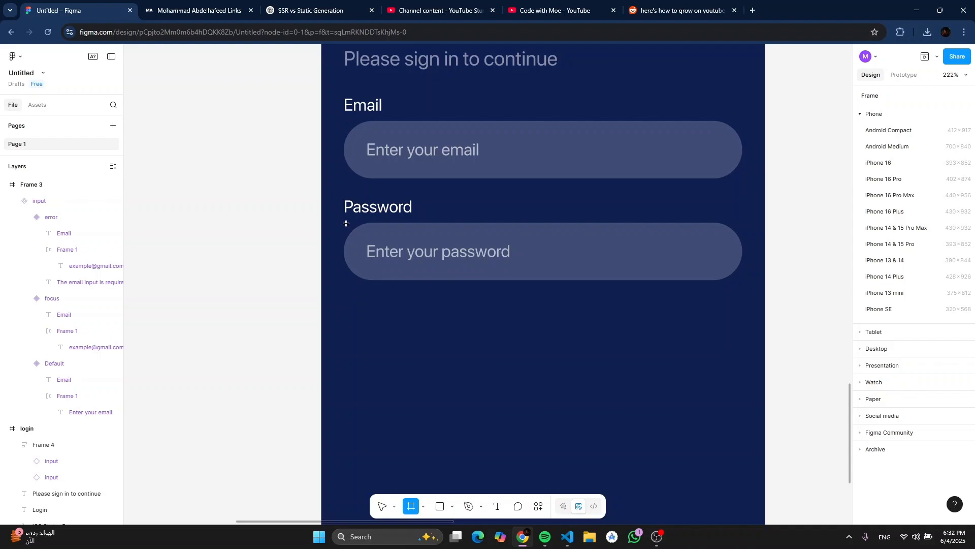
left_click_drag(354, 294, 742, 355)
left_click_drag(353, 318, 346, 318)
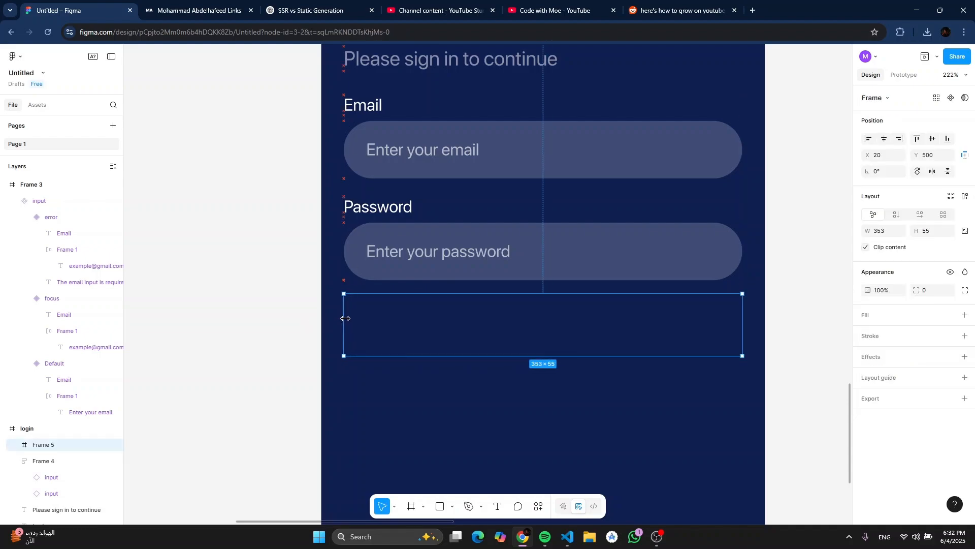
left_click_drag(449, 318, 464, 331)
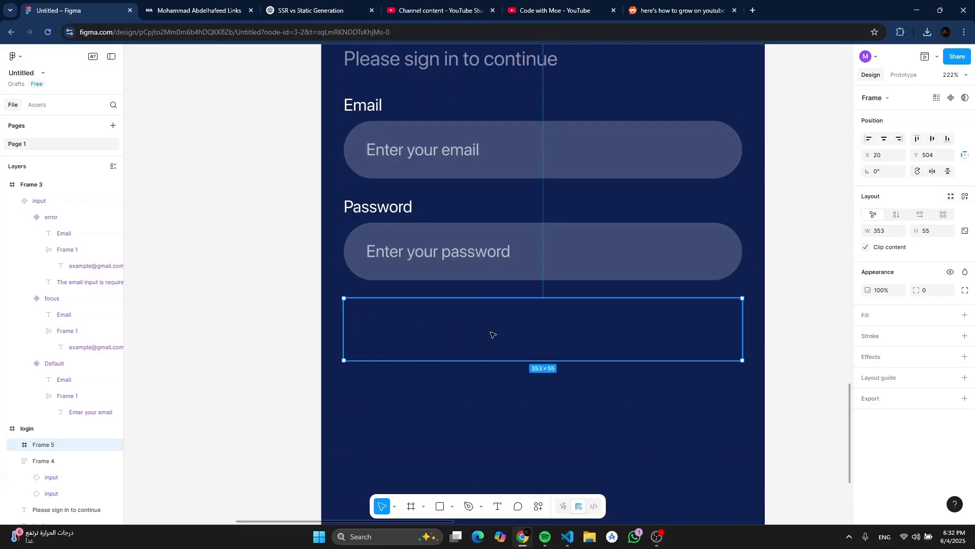
Step: Give the new frame a cyan 00E5FF fill and a corner radius of 500
left_click(965, 315)
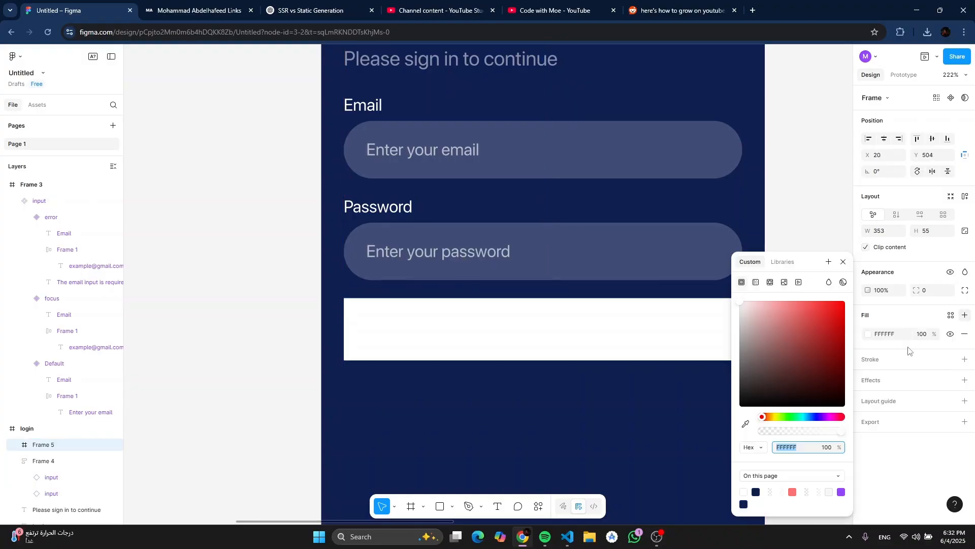
left_click(801, 416)
left_click_drag(831, 359, 846, 299)
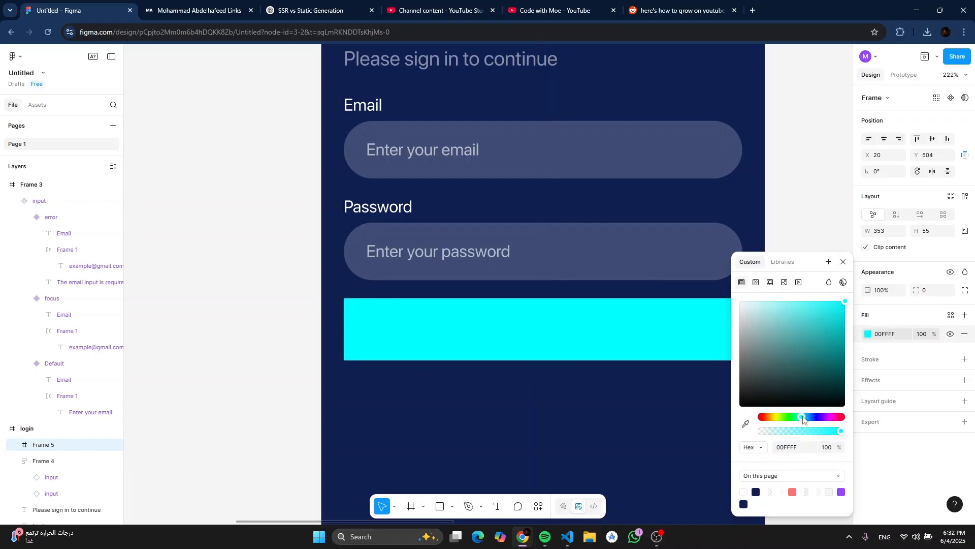
left_click_drag(803, 420, 804, 419)
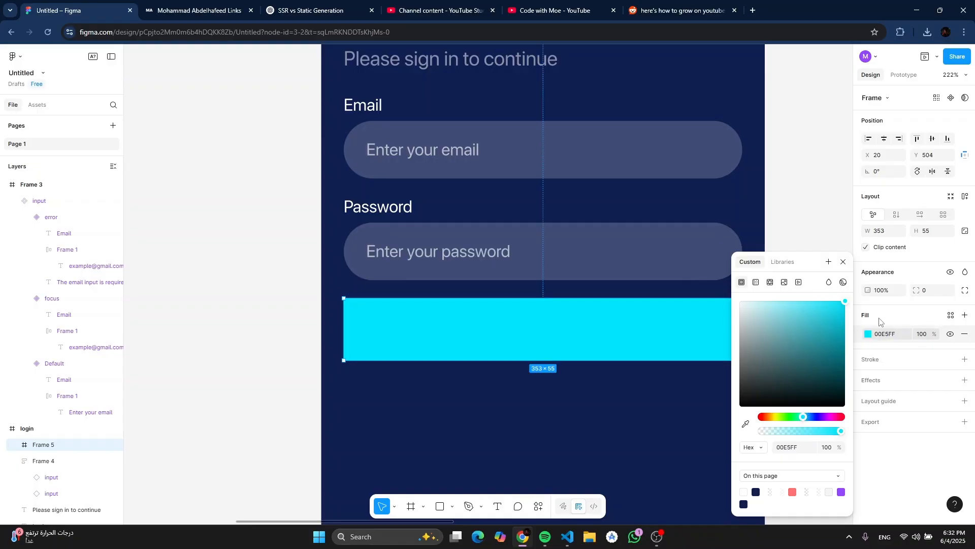
left_click(935, 291)
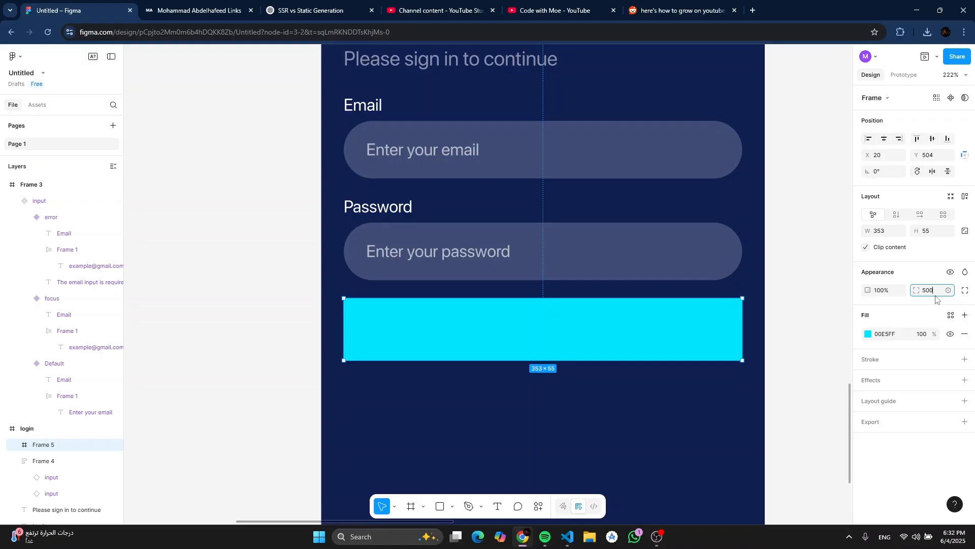
key("Return")
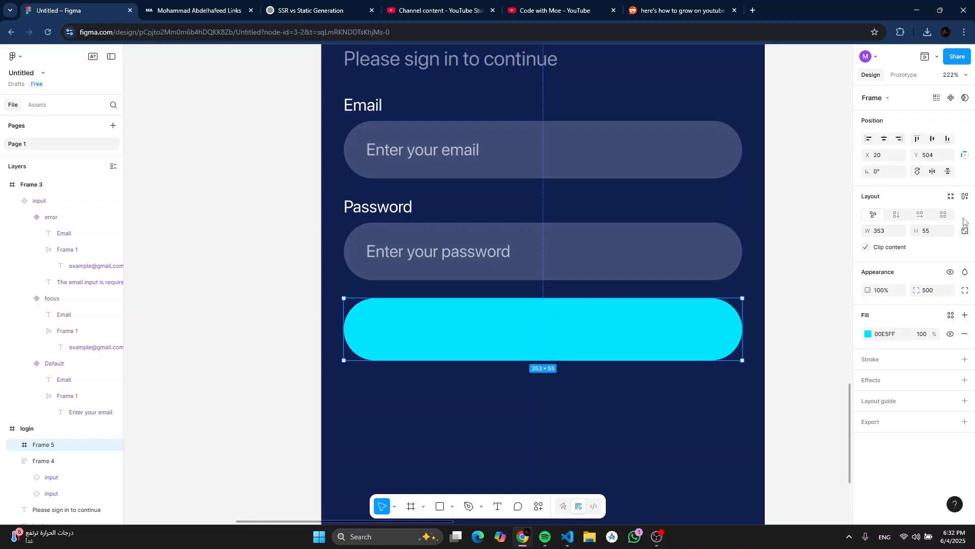
Step: Put the cyan frame inside the form's auto layout frame as the last item below Password
left_click_drag(536, 347, 528, 310)
left_click(748, 360)
scroll(550, 363, "down", 5)
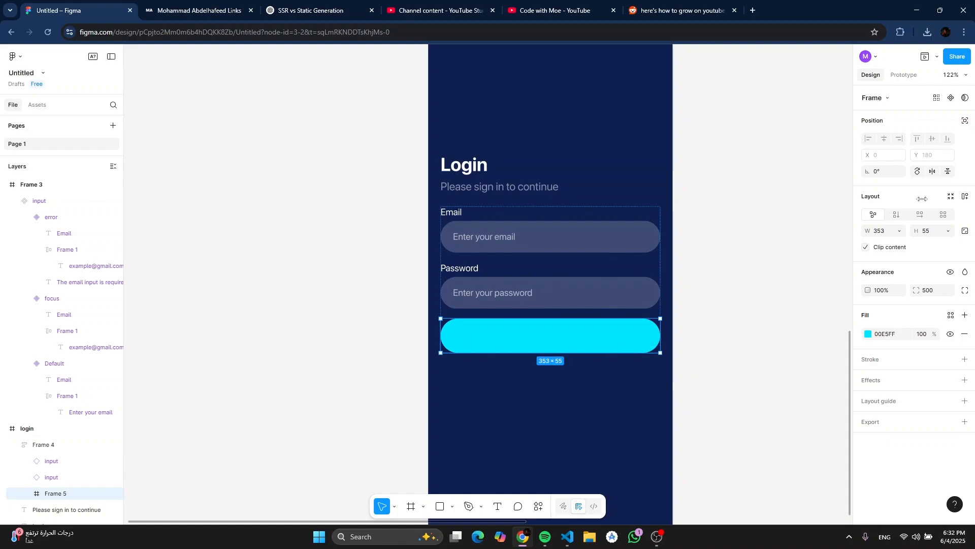
scroll(754, 273, "up", 1)
scroll(624, 311, "down", 1)
scroll(624, 311, "left", 1)
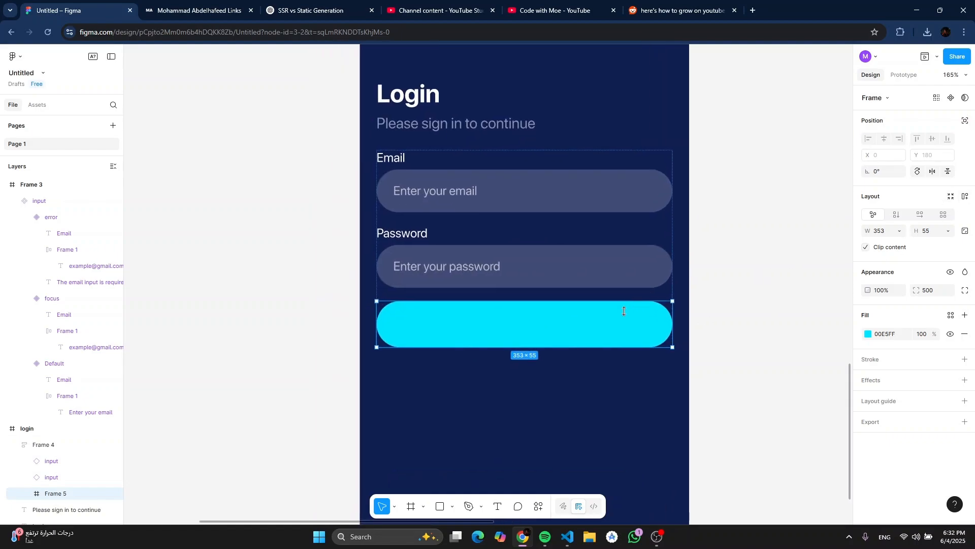
Step: Add the text "Sign in" inside the cyan button and center it horizontally and vertically
key("t")
left_click(508, 325)
scroll(560, 342, "up", 1)
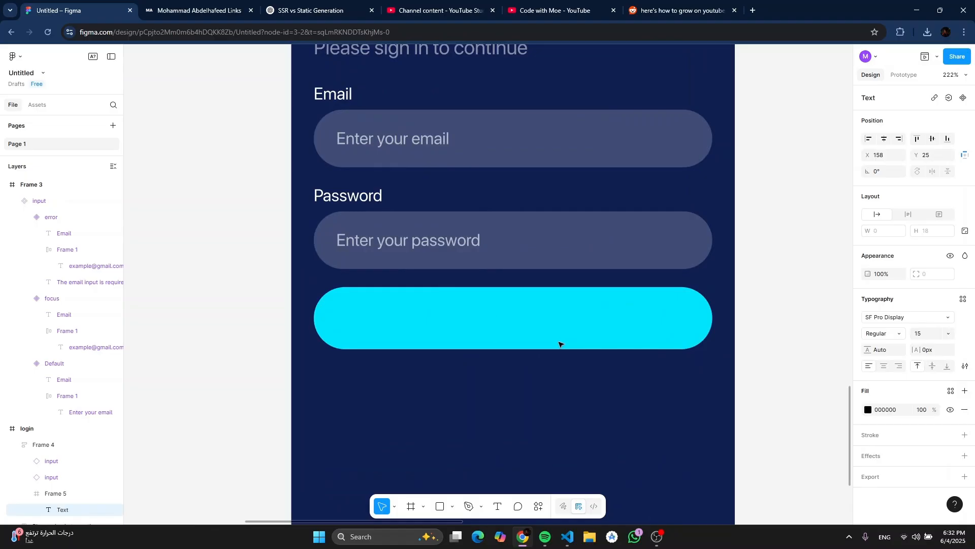
key("Caps_Lock")
type("S")
key("Caps_Lock")
type("ign ")
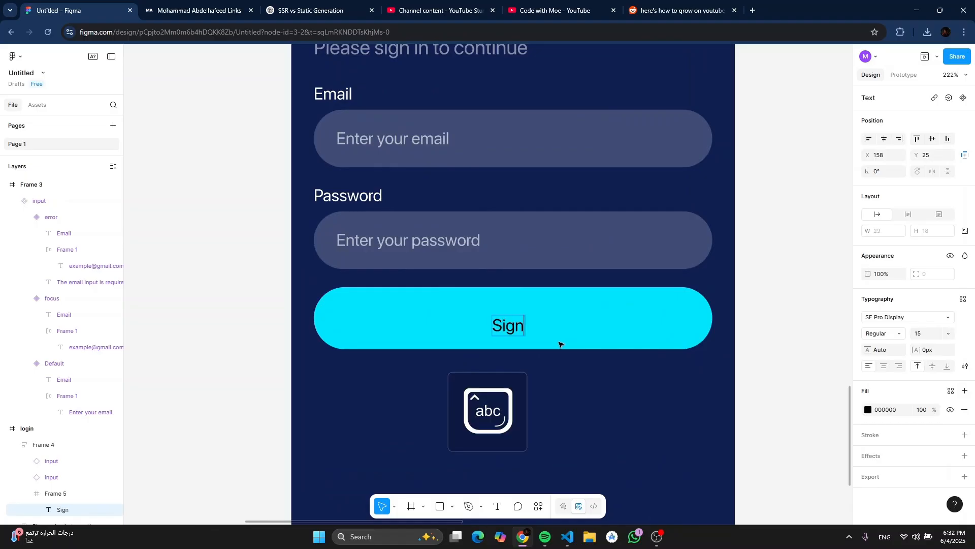
type("In")
key("BackSpace")
key("BackSpace")
type("in")
key("Escape")
left_click_drag(518, 326, 515, 319)
scroll(734, 302, "down", 3)
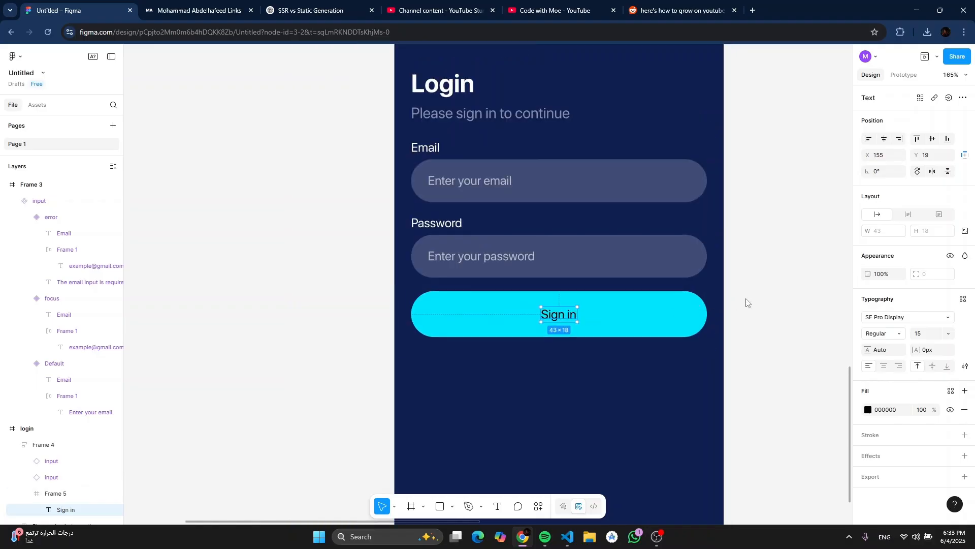
left_click(746, 303)
scroll(746, 303, "down", 5)
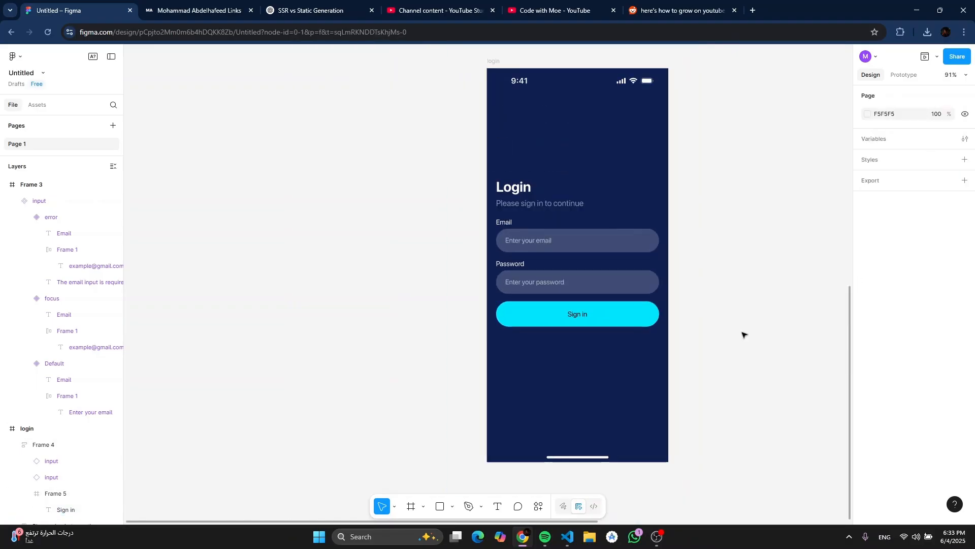
Step: Apply auto layout to the Sign in button frame and make its height hug the text
scroll(603, 336, "up", 8)
left_click(557, 283)
double_click(555, 288)
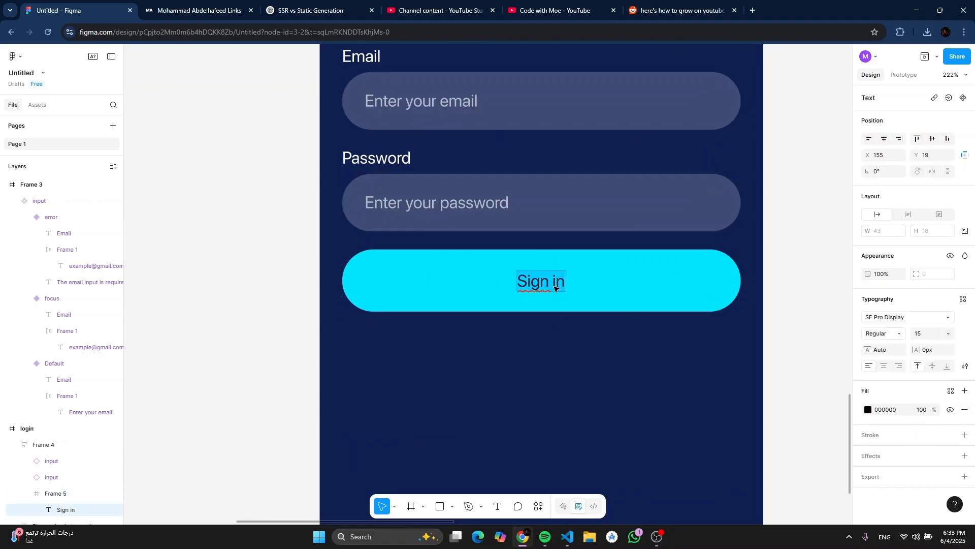
left_click(663, 287)
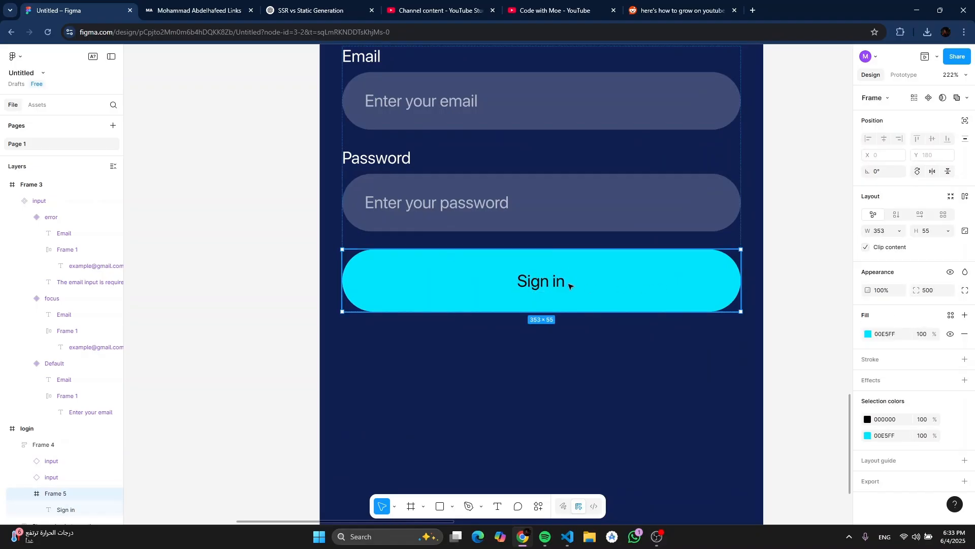
key("shift+a")
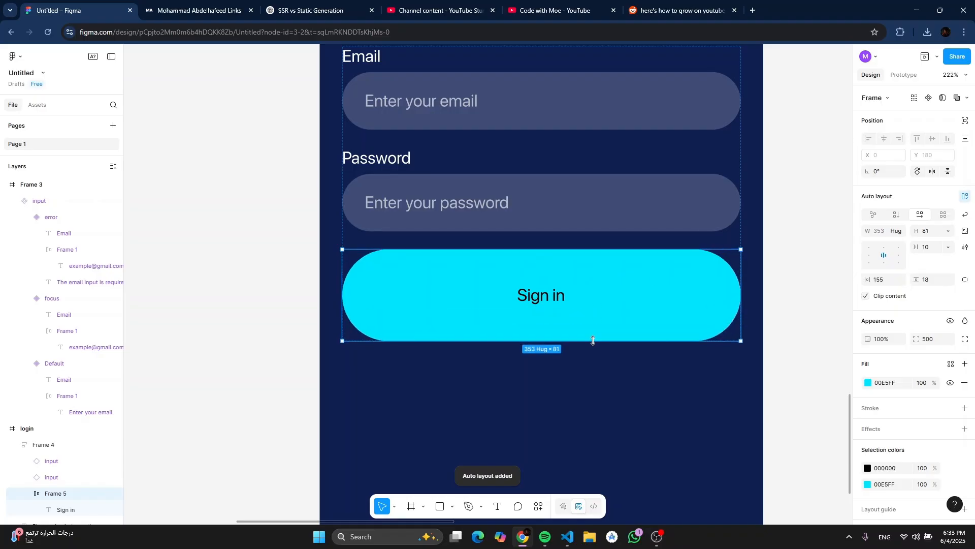
scroll(766, 316, "down", 5)
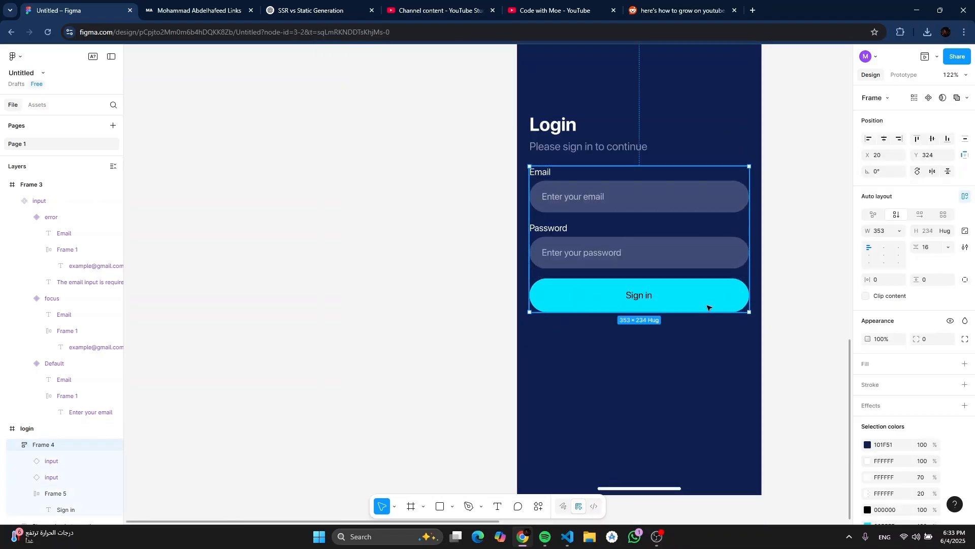
Step: Turn the Sign in button into a component and move it out of the login frame onto the canvas
left_click(927, 97)
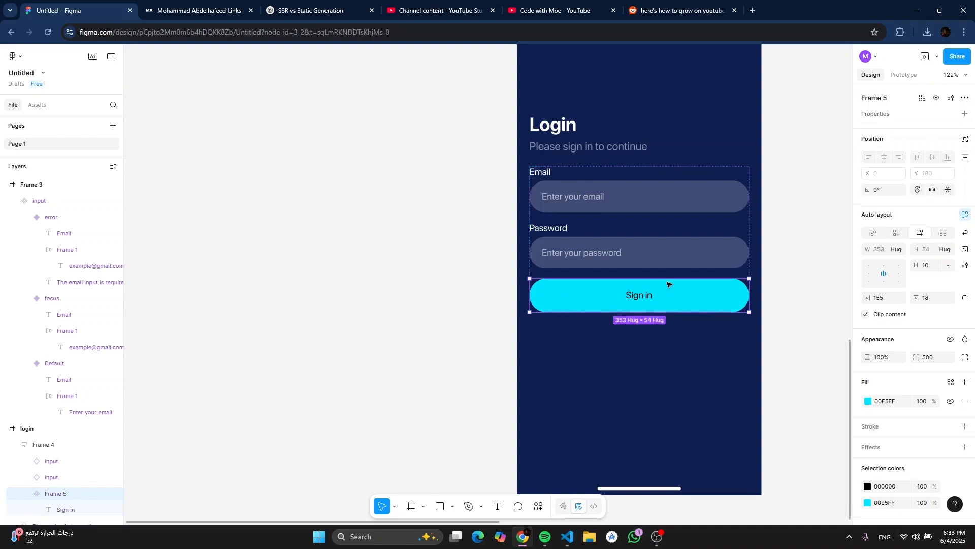
scroll(630, 305, "up", 2)
left_click_drag(576, 338, 357, 161)
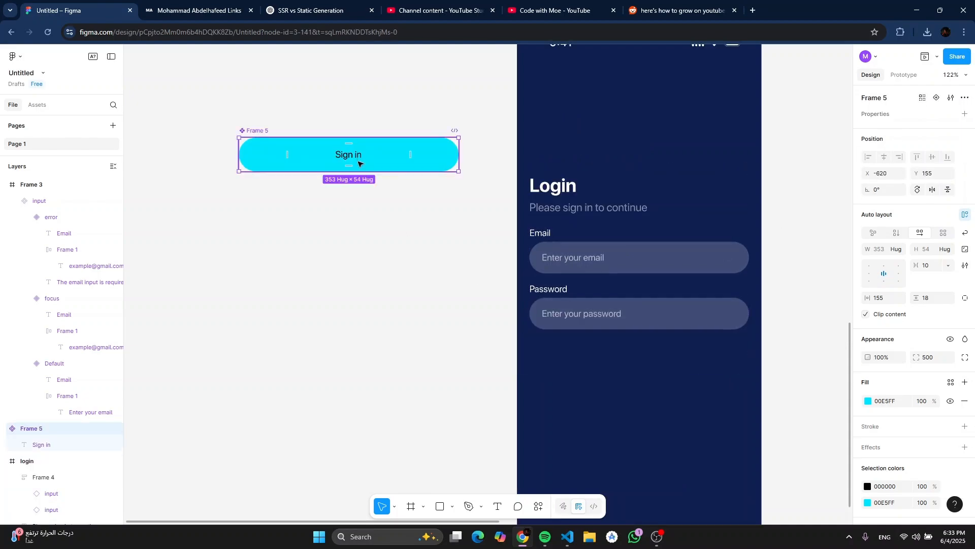
Step: Move the Sign in component into Frame 3, beside the input variants at X 462, Y 65
left_click(44, 477)
key("shift+2")
scroll(383, 242, "down", 3)
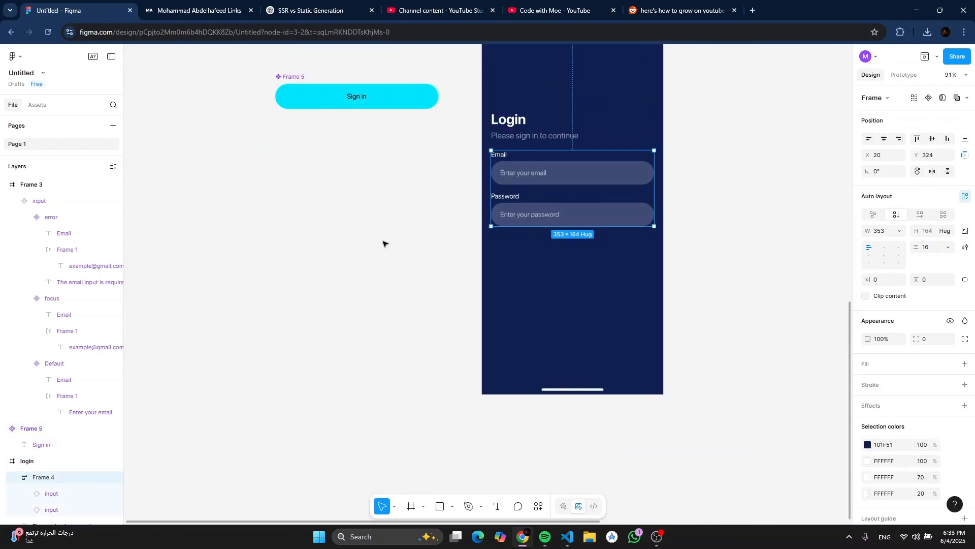
scroll(371, 366, "up", 5)
left_click(301, 381)
scroll(355, 298, "down", 5)
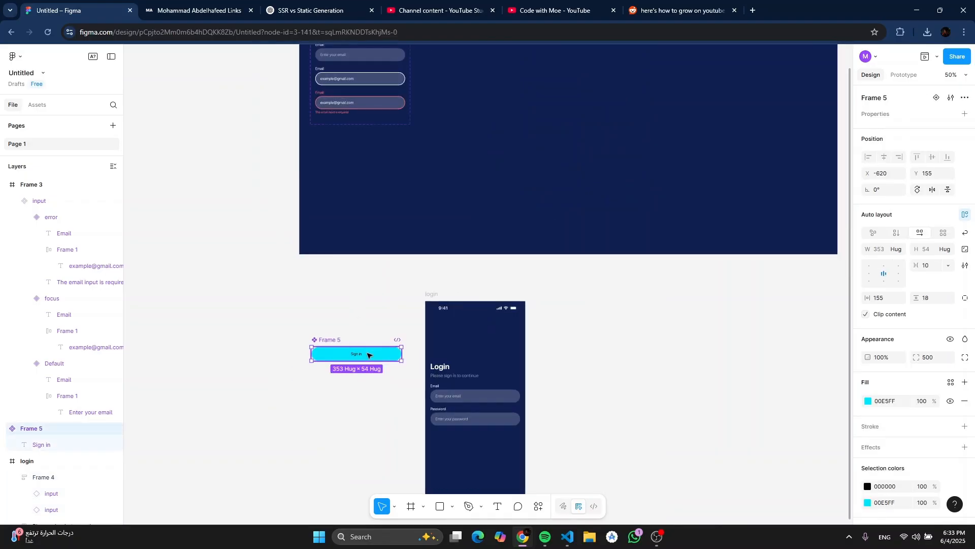
left_click_drag(371, 353, 447, 70)
scroll(453, 219, "up", 3)
scroll(453, 219, "up", 5)
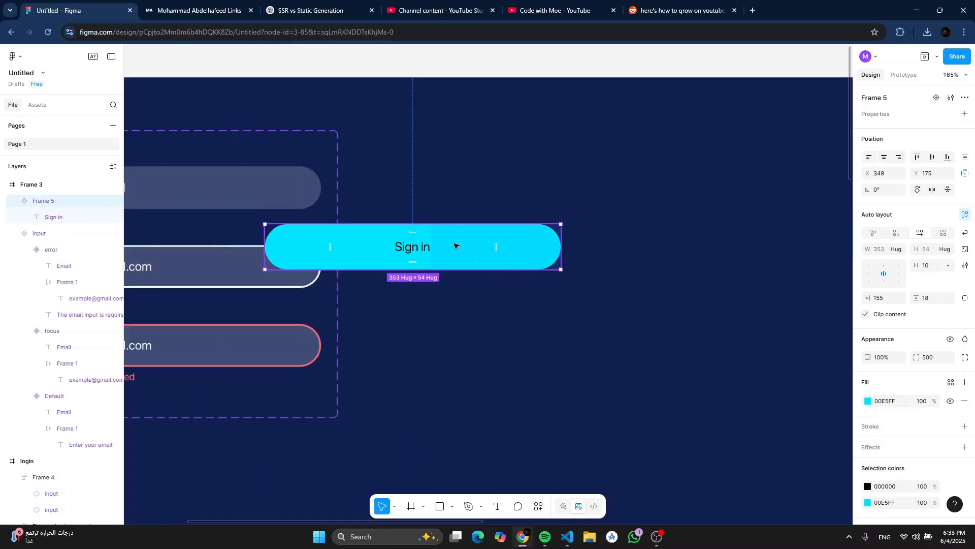
left_click_drag(456, 247, 550, 153)
left_click_drag(552, 153, 551, 154)
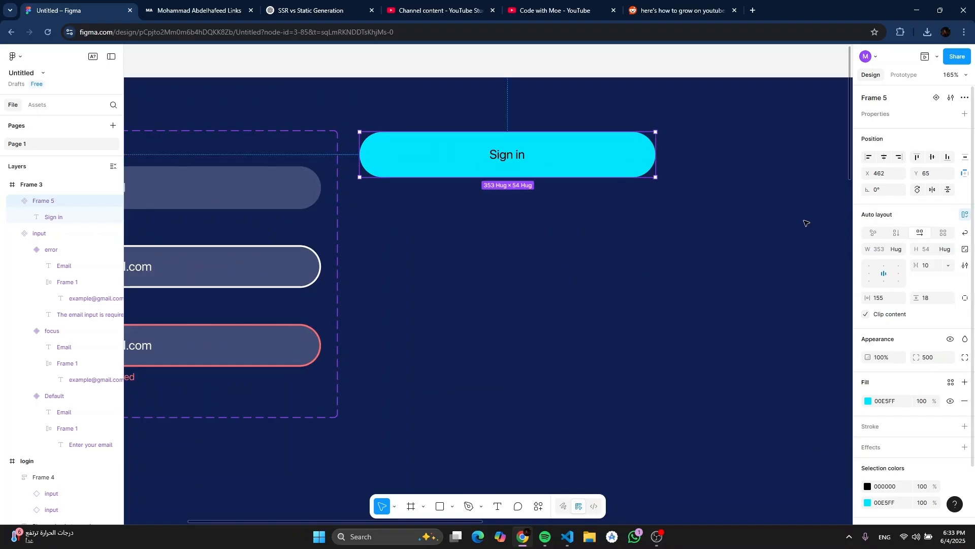
Step: Rename the Sign in component as button
scroll(693, 207, "down", 1)
scroll(681, 203, "down", 1)
scroll(646, 204, "up", 1)
double_click(875, 97)
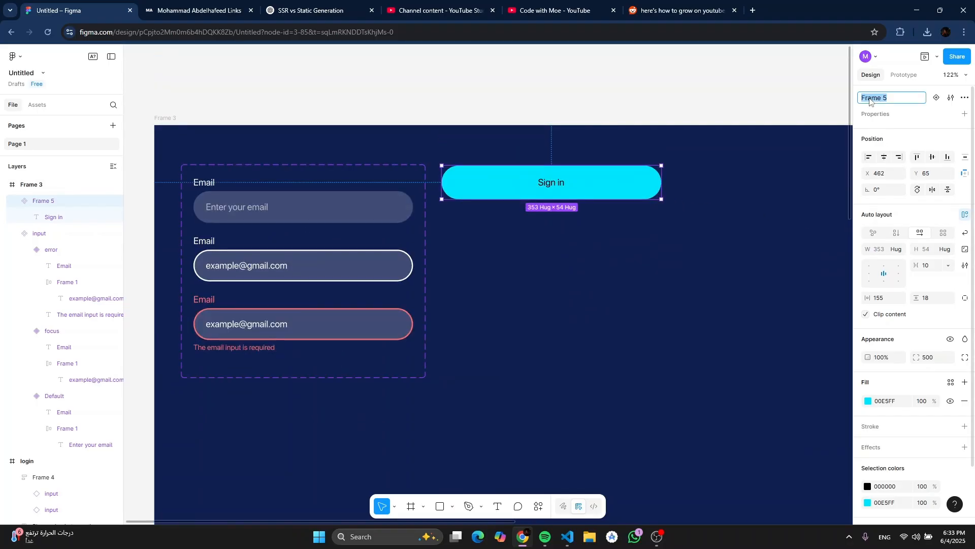
type("button")
key("Return")
Step: Add a second variant to the button component and name it hover
left_click(934, 102)
left_click(565, 230)
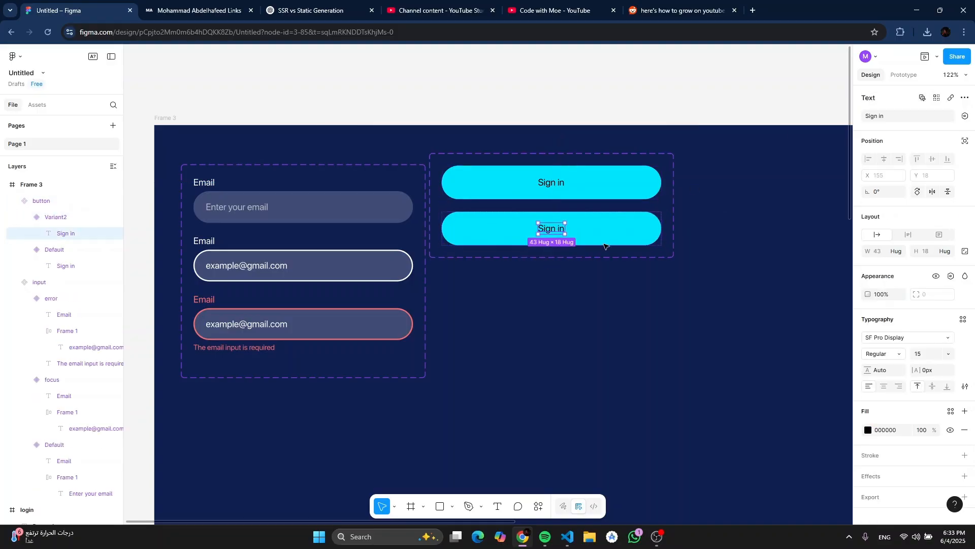
left_click(616, 239)
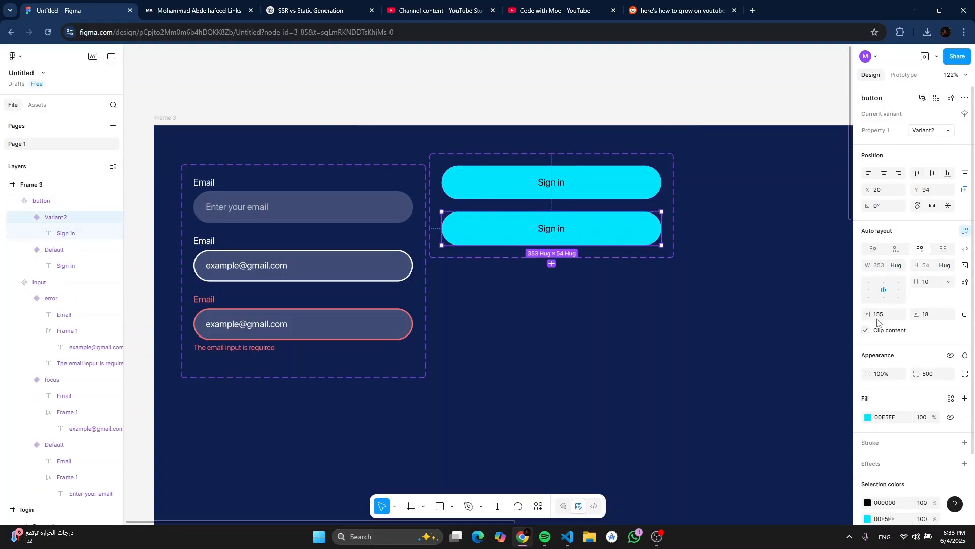
double_click(930, 132)
type("hove")
key("Return")
Step: Set the hover variant's fill opacity to 0% and sample the default button's cyan 00E5FF for its text
left_click(868, 417)
left_click(760, 431)
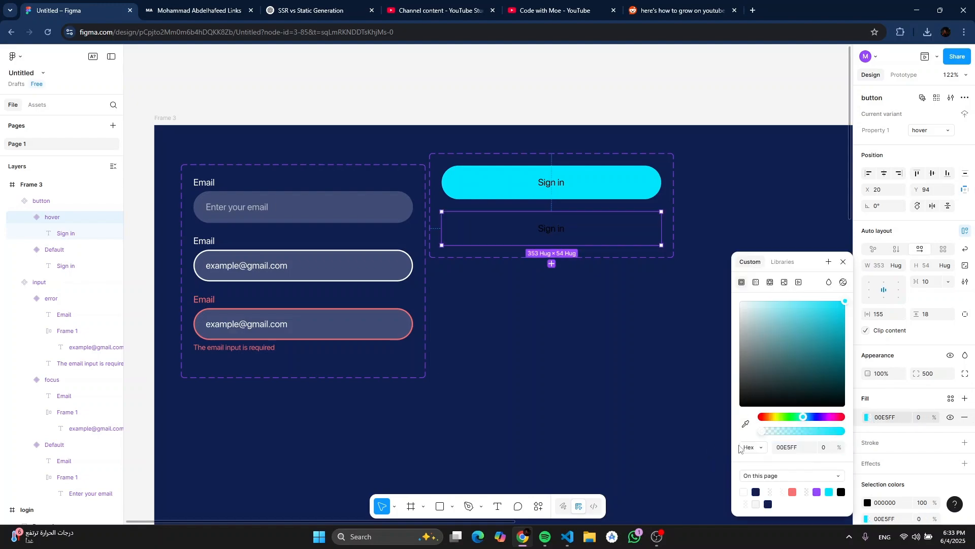
scroll(872, 447, "down", 2)
left_click(868, 428)
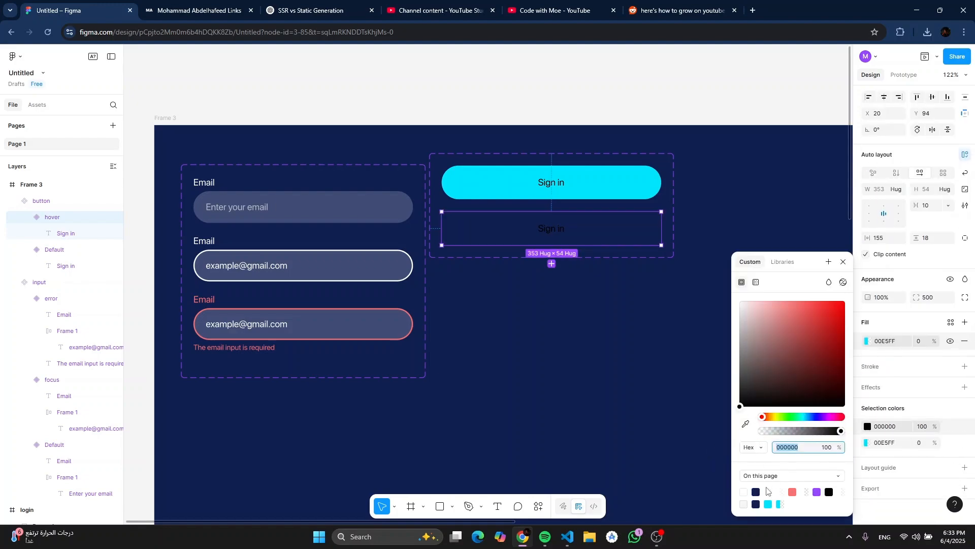
left_click(747, 424)
left_click(642, 185)
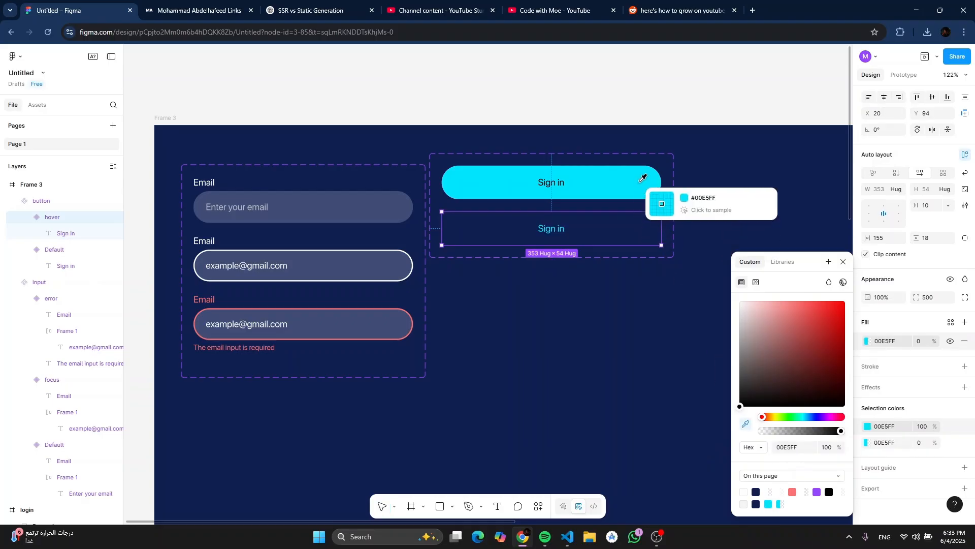
Step: Add an inside stroke of 2 to the hover variant, colored with the default button's cyan 00E5FF
left_click(965, 365)
left_click(965, 366)
left_click(932, 403)
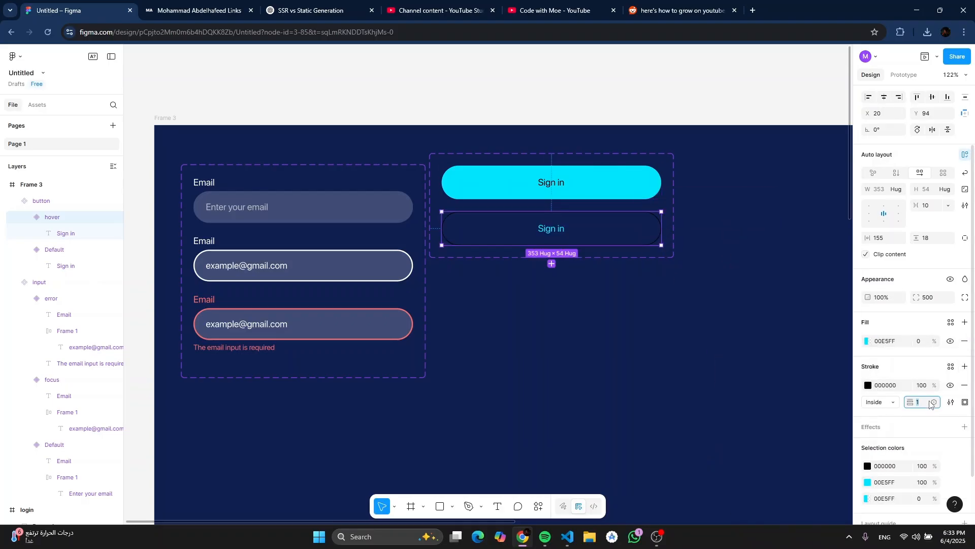
key("Return")
left_click(868, 385)
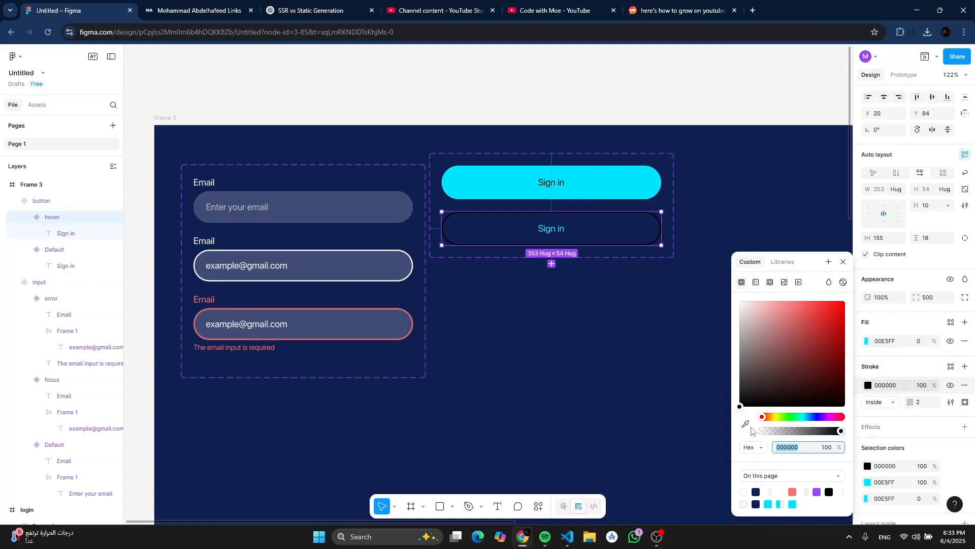
left_click(746, 424)
left_click(644, 187)
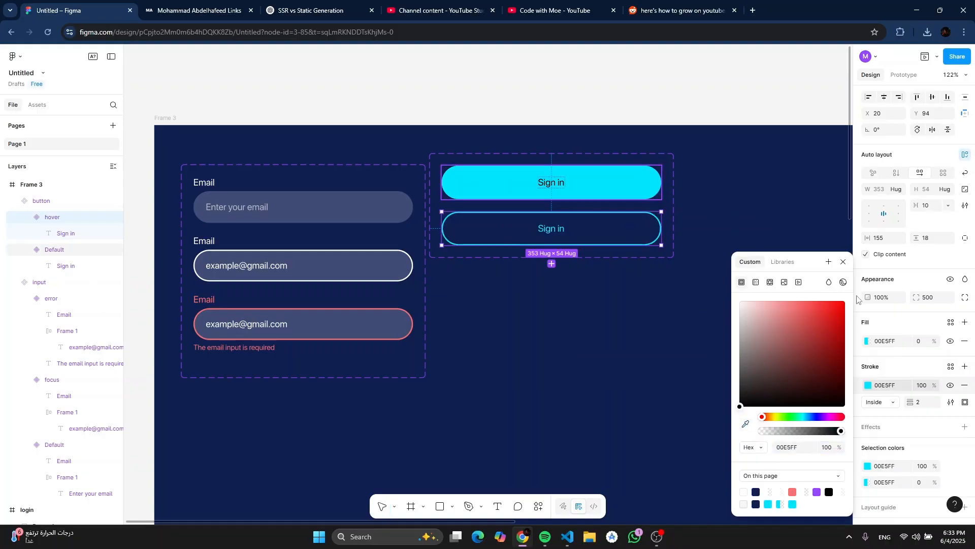
left_click(843, 262)
key("Escape")
Step: Add an interaction to the Default button variant that changes it to hover on mouse enter
left_click(635, 183)
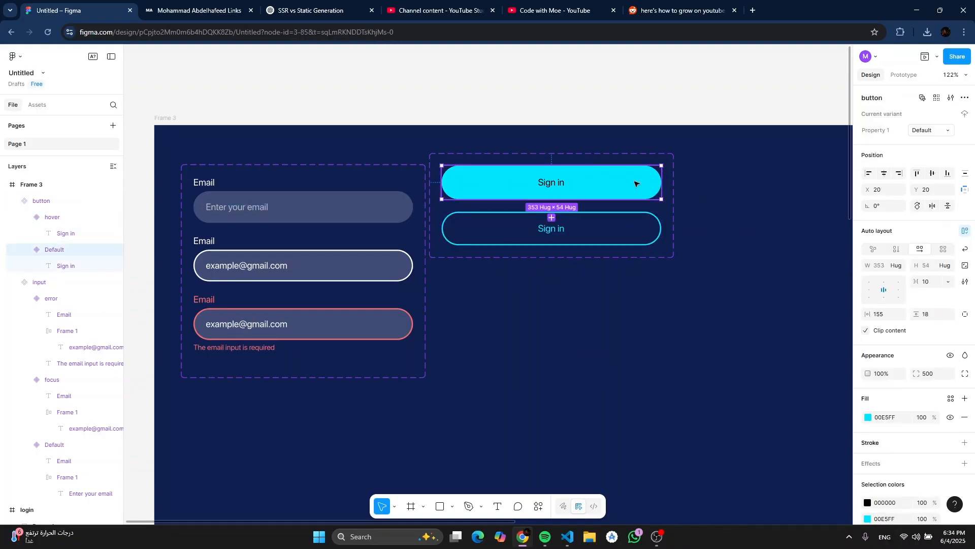
left_click(904, 75)
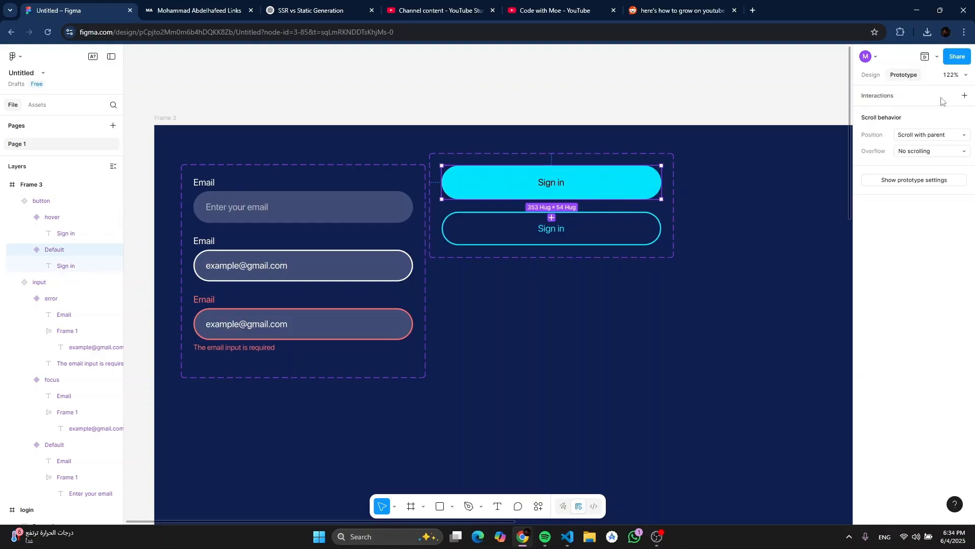
left_click(965, 95)
left_click(802, 134)
left_click(802, 134)
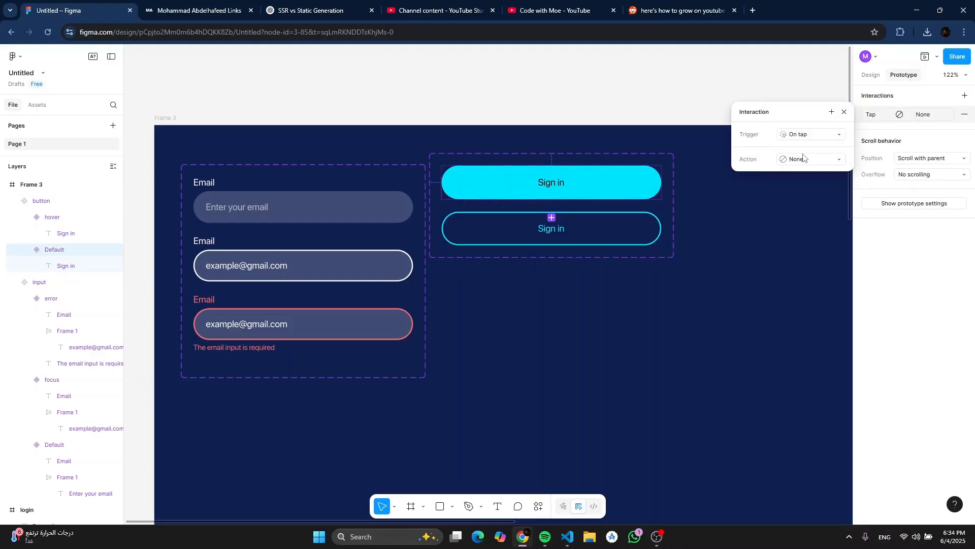
left_click(804, 159)
left_click(808, 192)
left_click(802, 175)
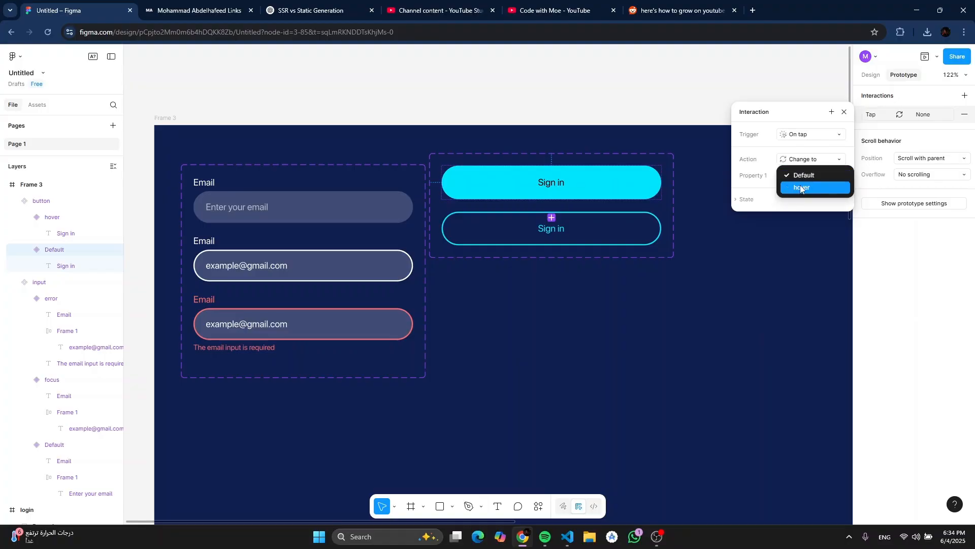
left_click(800, 186)
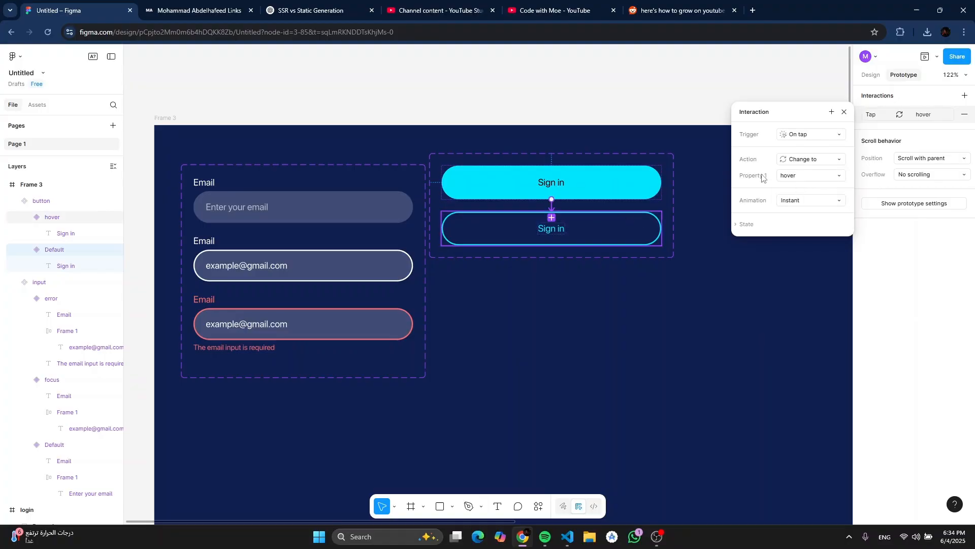
left_click(808, 134)
left_click(816, 203)
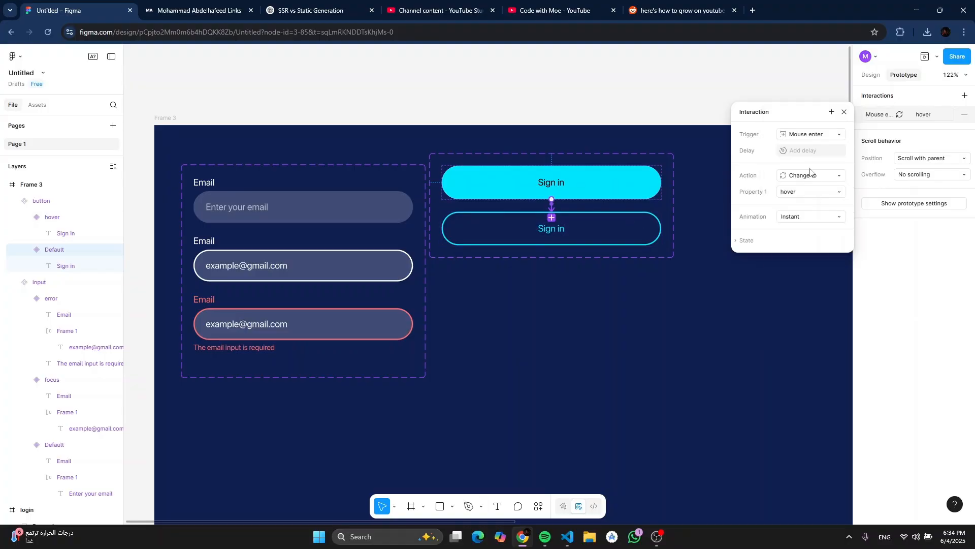
Step: Add an interaction to the hover button variant that changes it to Default on mouse leave
left_click(609, 229)
left_click(964, 95)
left_click(830, 137)
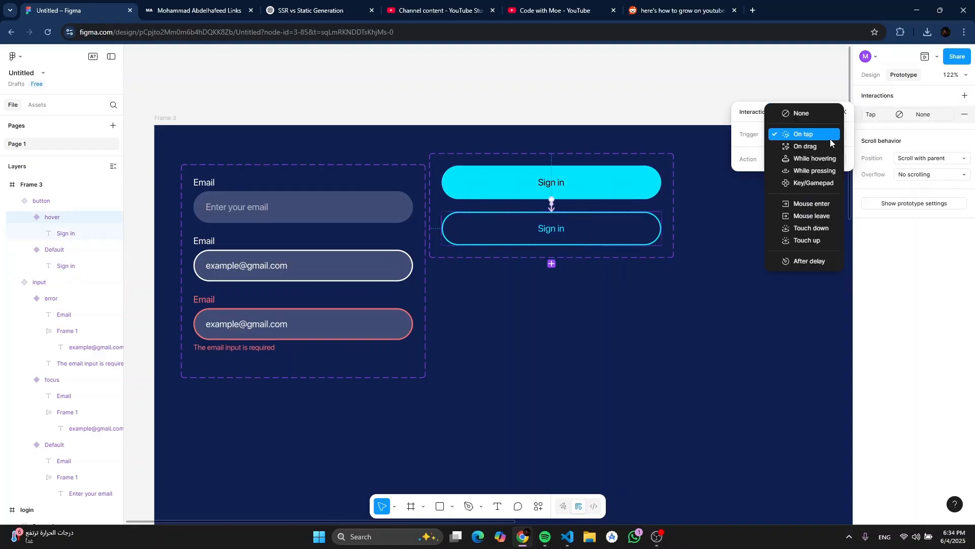
left_click(815, 216)
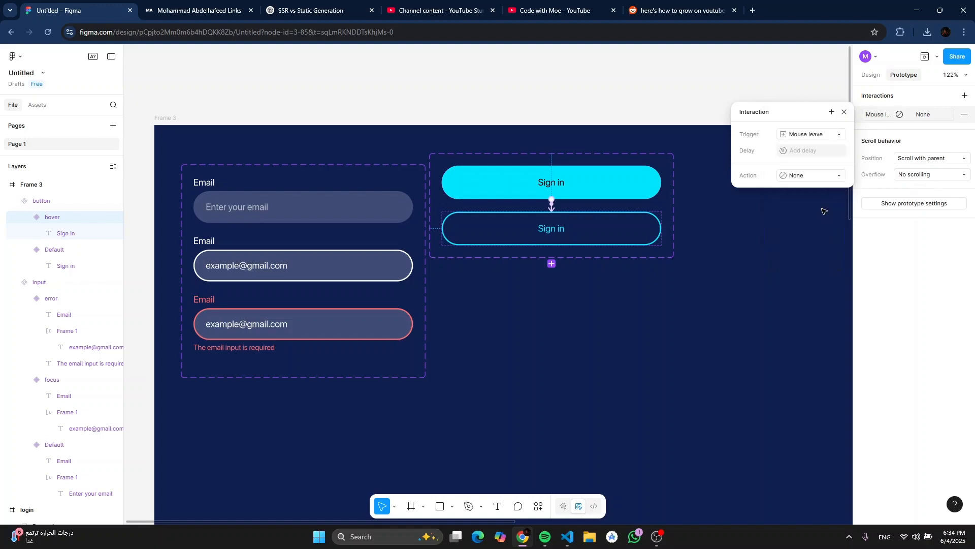
left_click(812, 177)
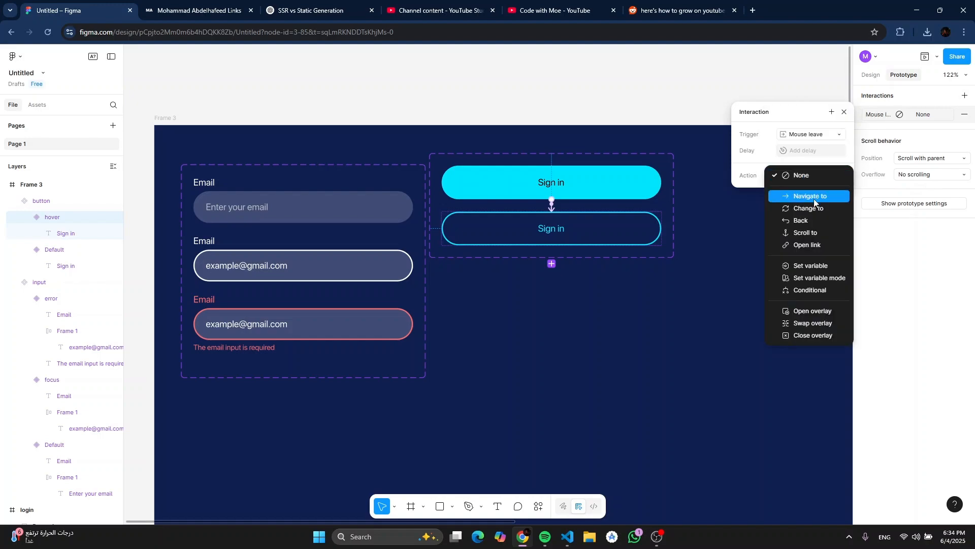
left_click(816, 200)
left_click(815, 191)
left_click(817, 180)
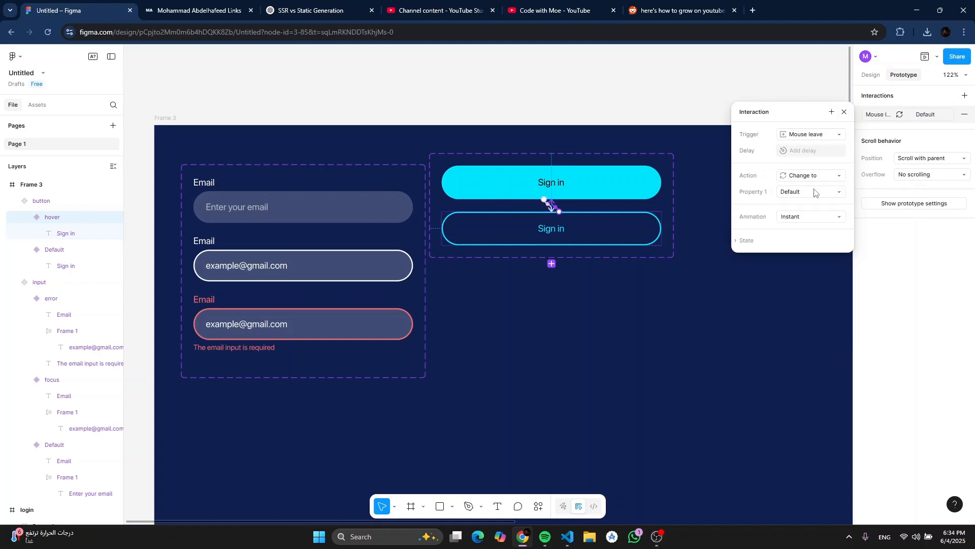
left_click(657, 537)
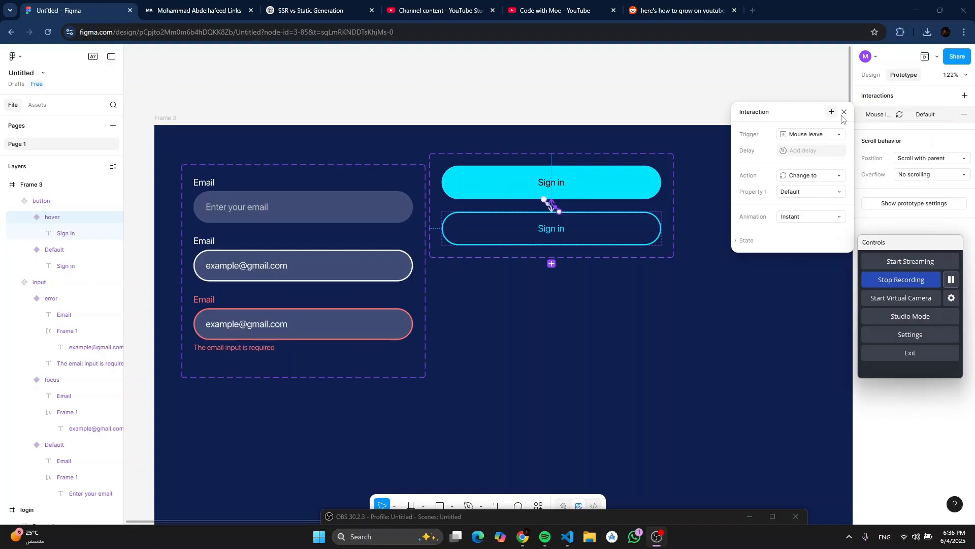
left_click(843, 93)
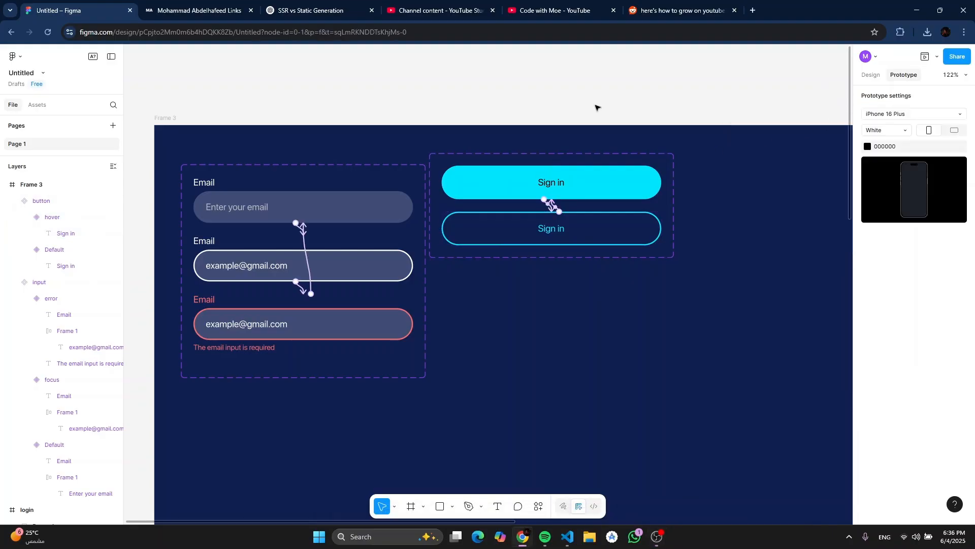
Step: Create a text property named Text with the value Sign in for the labels of both button variants
left_click(556, 186)
scroll(559, 184, "up", 2)
double_click(556, 185)
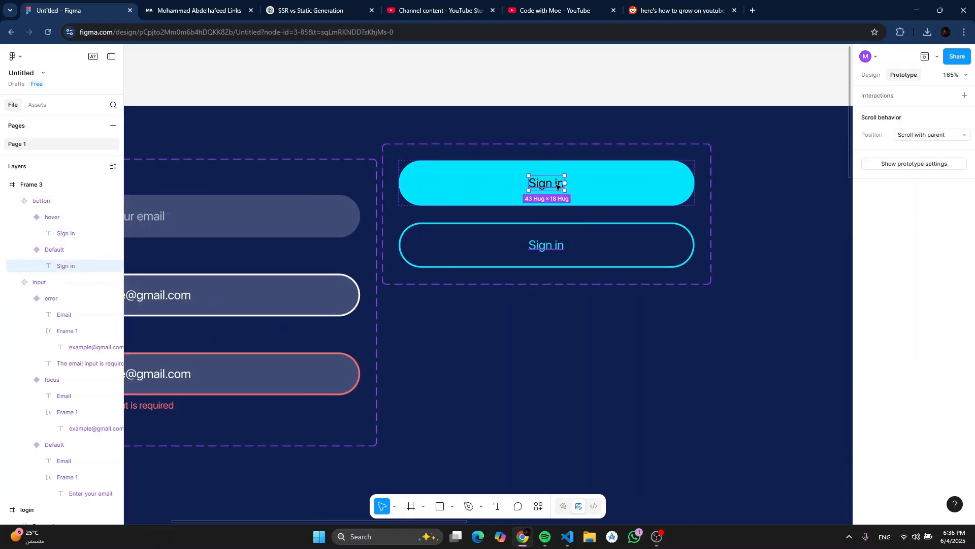
left_click(556, 248, "shift")
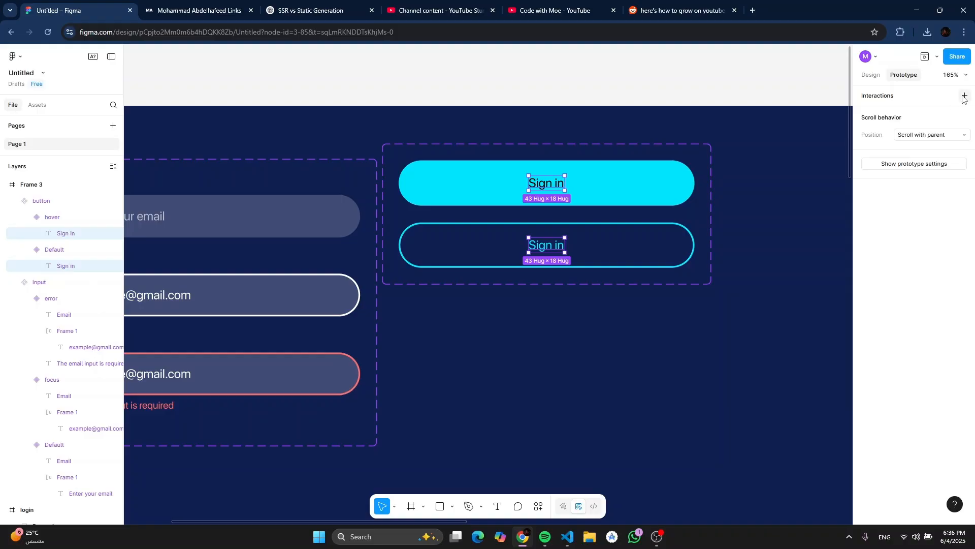
left_click(870, 75)
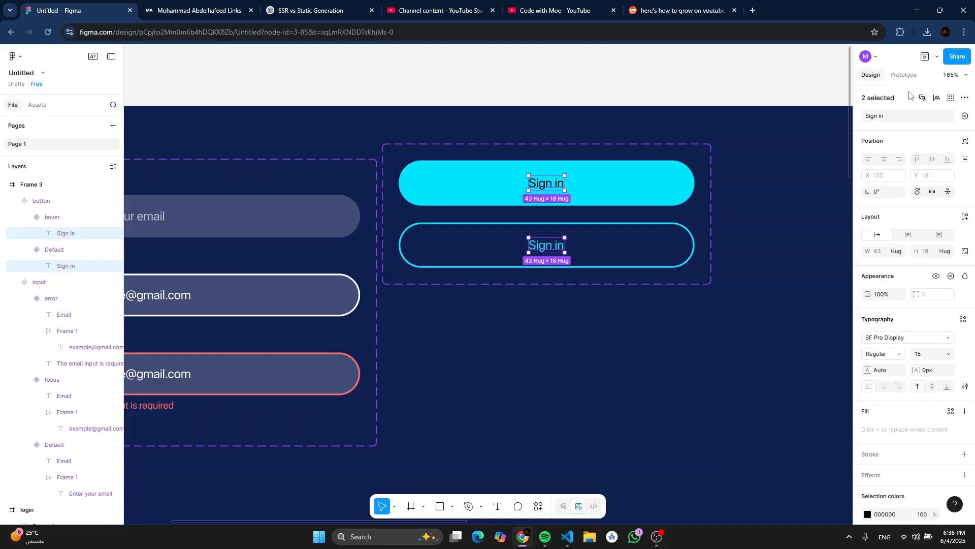
left_click(966, 116)
left_click(958, 153)
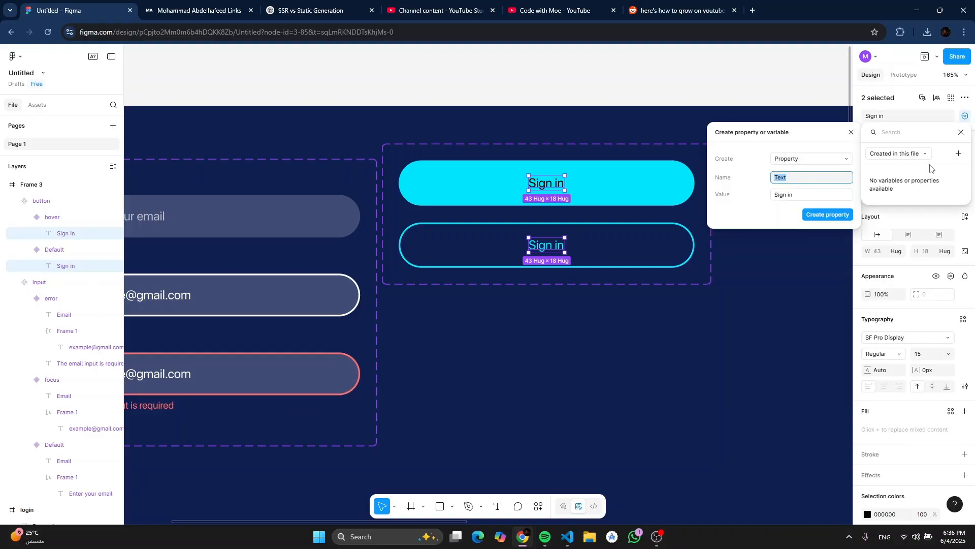
left_click(821, 215)
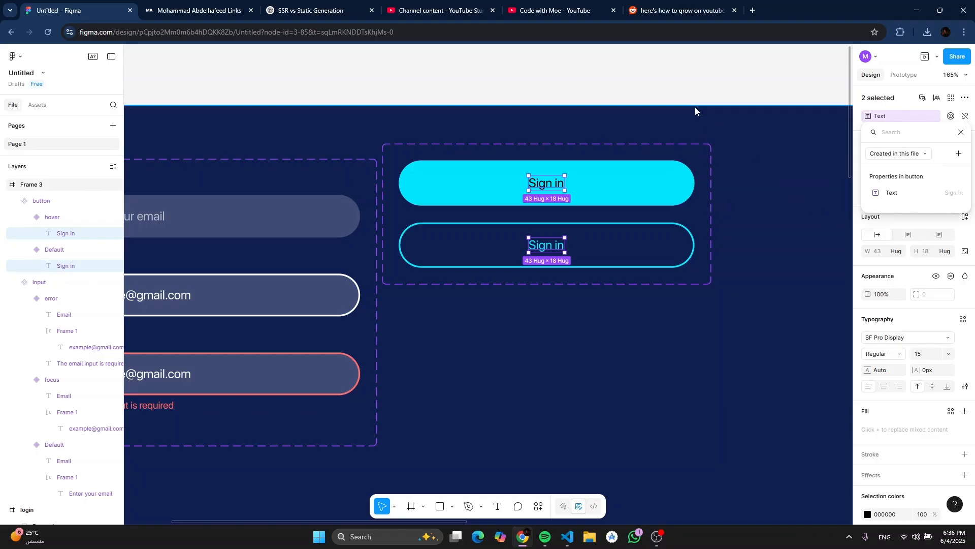
left_click(689, 88)
Step: Duplicate the Default and hover button variants together as instances, overlapping the right part of the originals
scroll(685, 89, "down", 2)
scroll(665, 139, "up", 3)
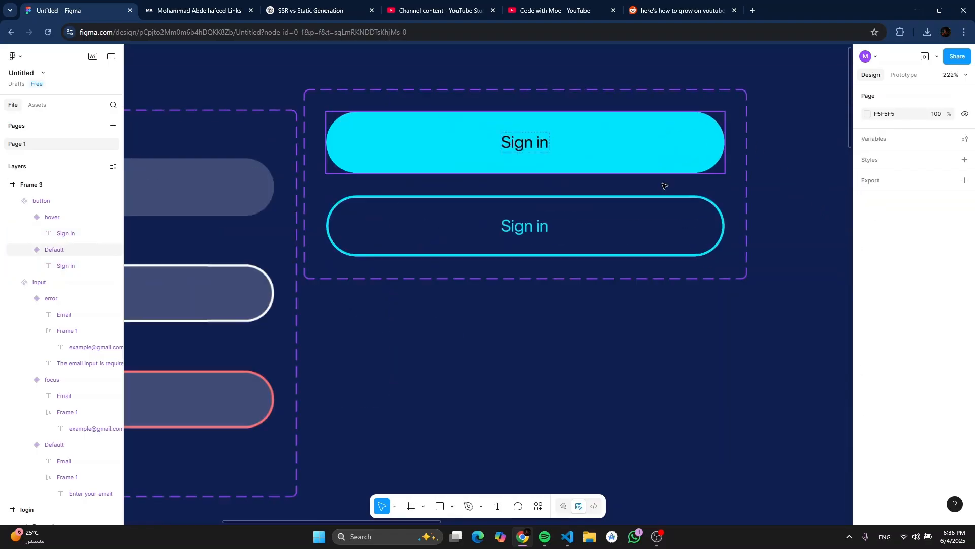
left_click(663, 204)
key("Return")
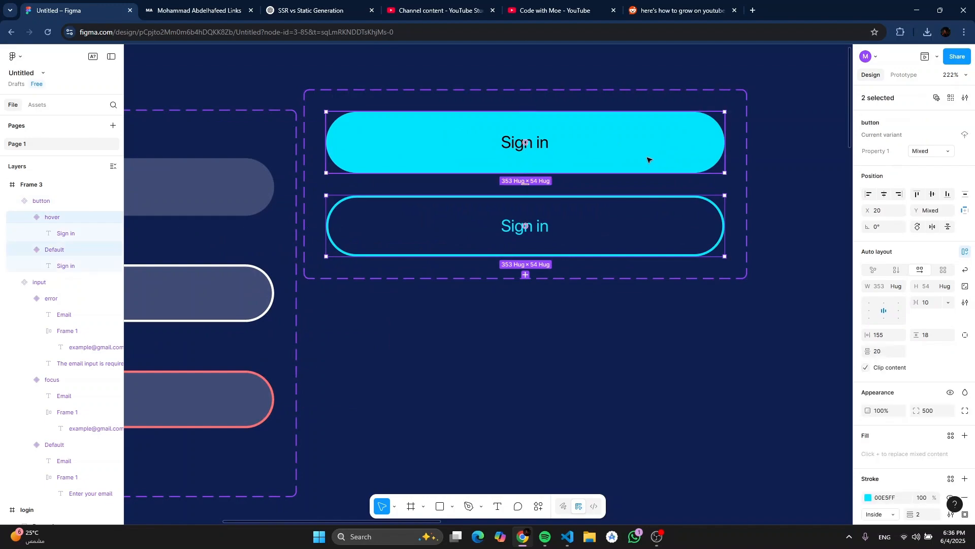
scroll(618, 169, "down", 3)
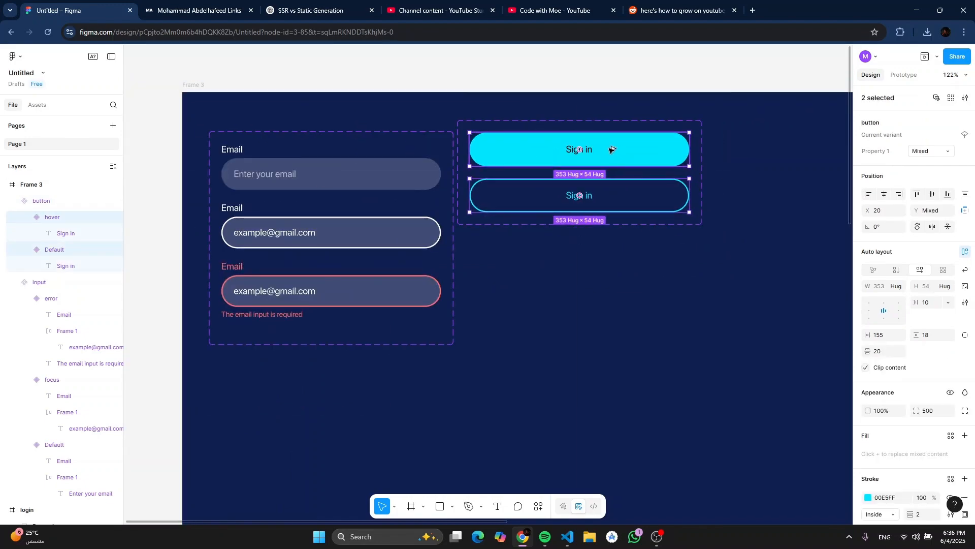
left_click_drag(614, 150, 754, 161)
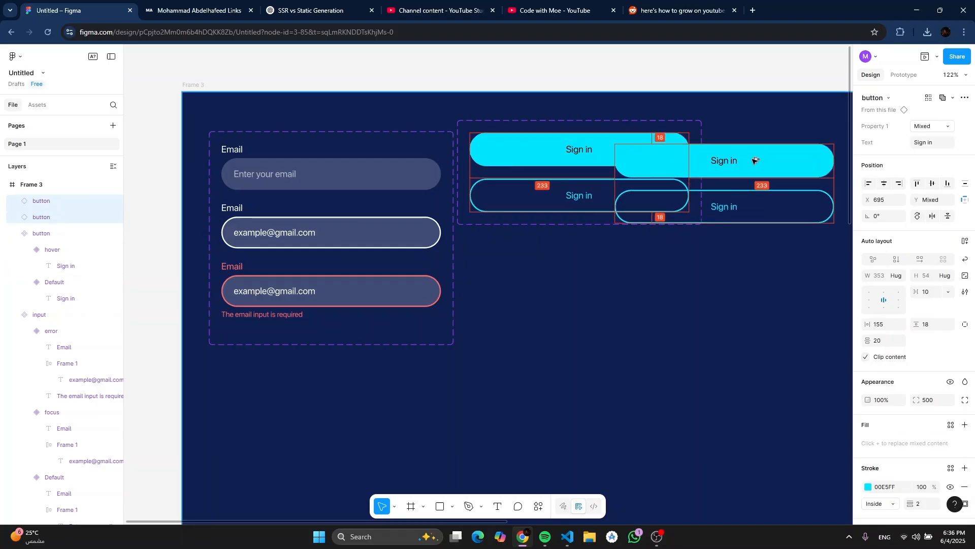
Step: Widen the button component set's frame to about 691 and extend it downward to make room below the variants
left_click(699, 126)
left_click_drag(705, 128, 834, 132)
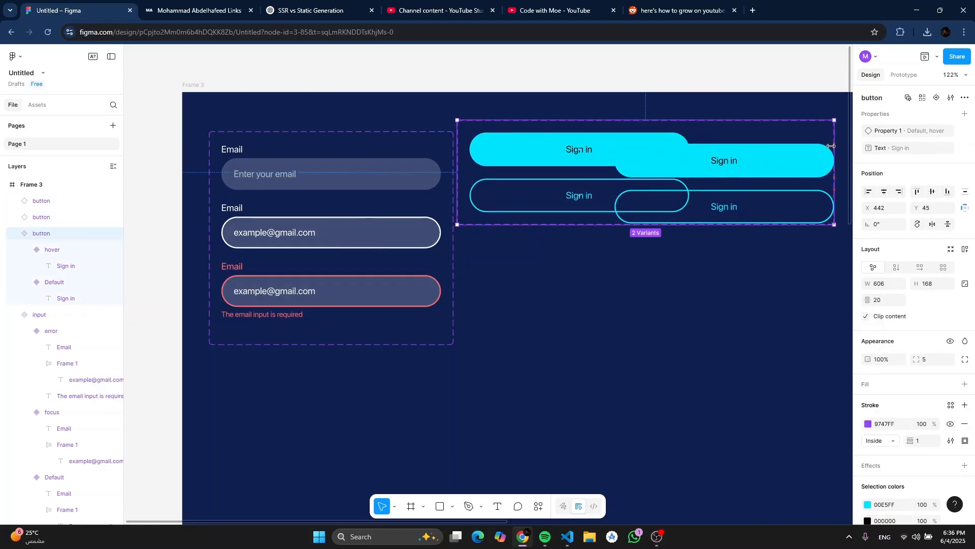
scroll(662, 148, "right", 5)
left_click_drag(681, 153, 734, 154)
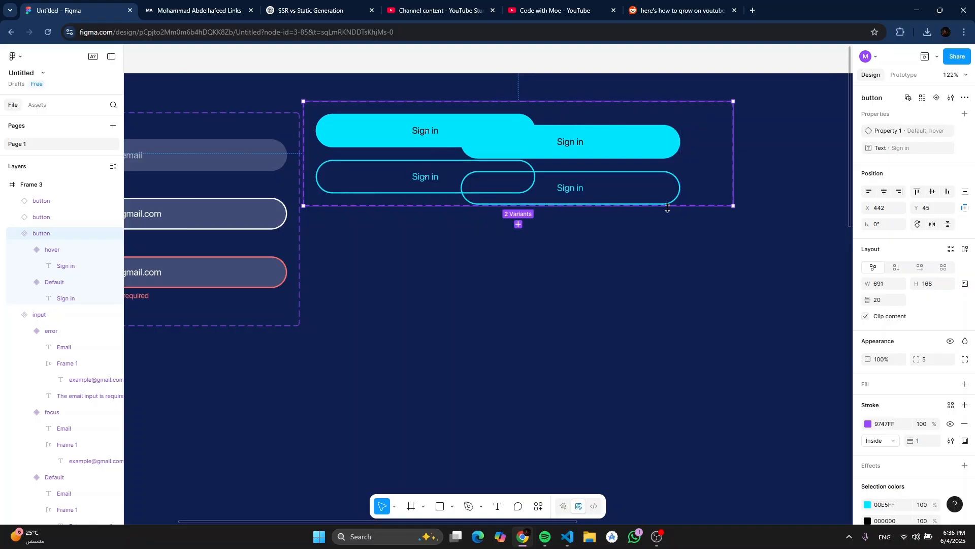
left_click_drag(671, 267, 672, 340)
Step: Move both button instances below the original variants, left-aligned with them at X 462 and Y about 229 and 303
left_click(636, 194)
left_click(629, 149, "shift")
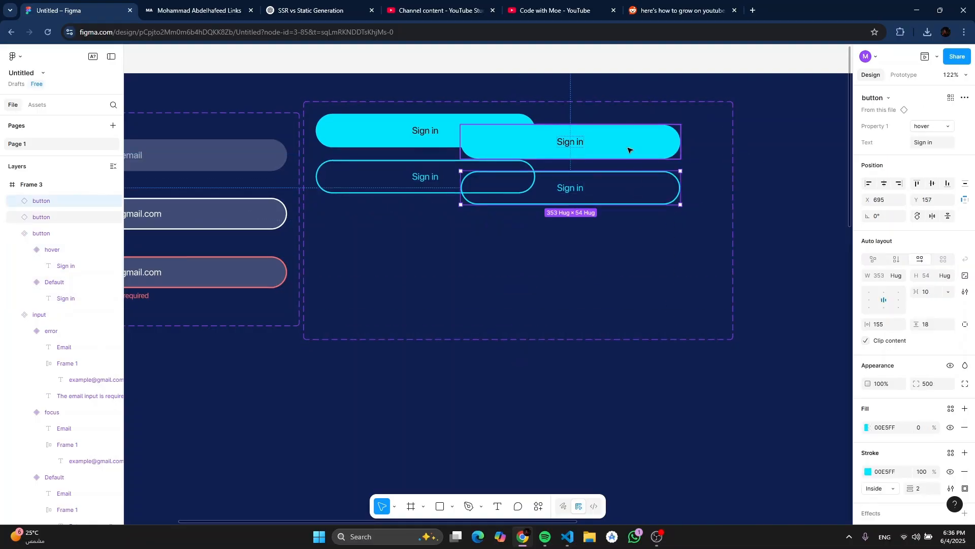
left_click_drag(616, 157, 471, 249)
left_click(490, 234)
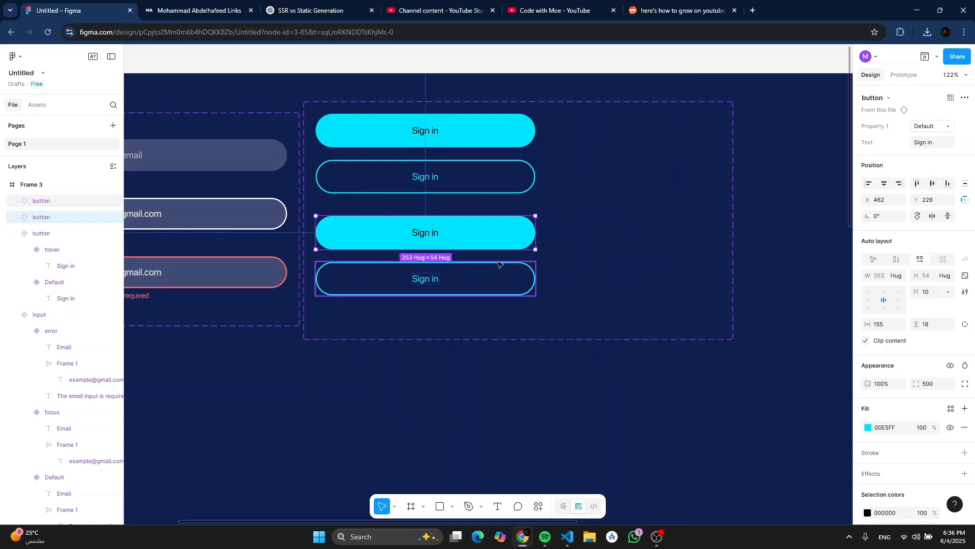
left_click(498, 269)
Step: Resize both button instances together to a width of about 186
scroll(669, 242, "down", 2)
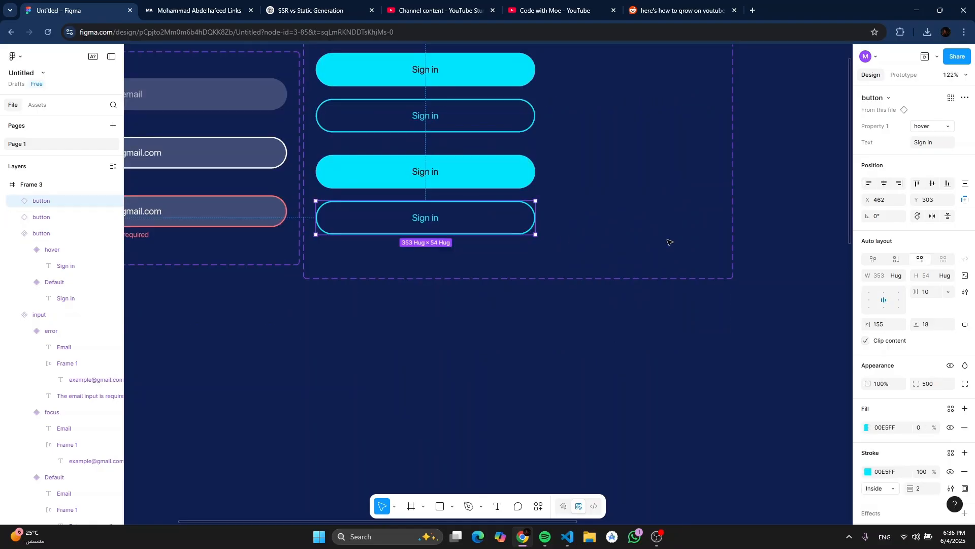
scroll(924, 235, "down", 3)
scroll(469, 231, "up", 2)
left_click(468, 231)
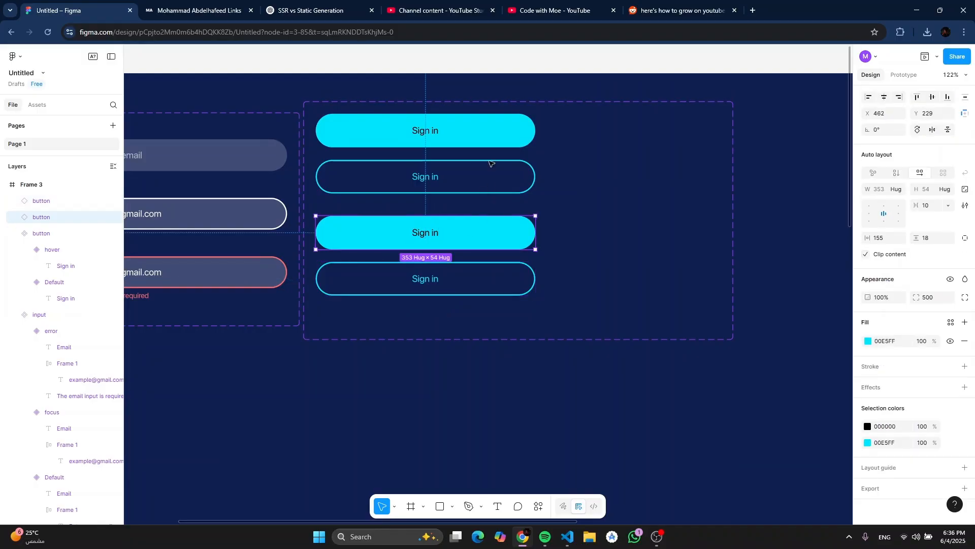
left_click(441, 272)
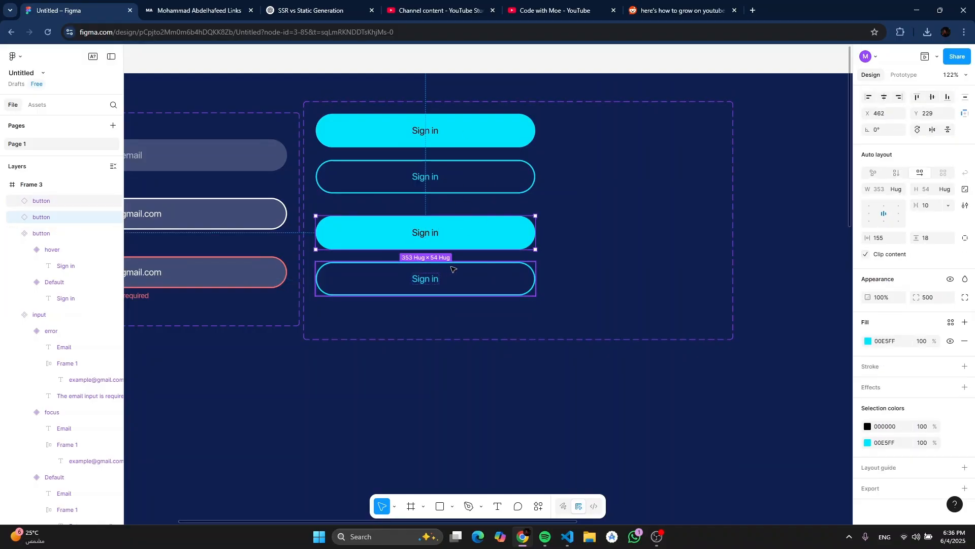
left_click(517, 242, "shift")
left_click_drag(536, 246, 381, 228)
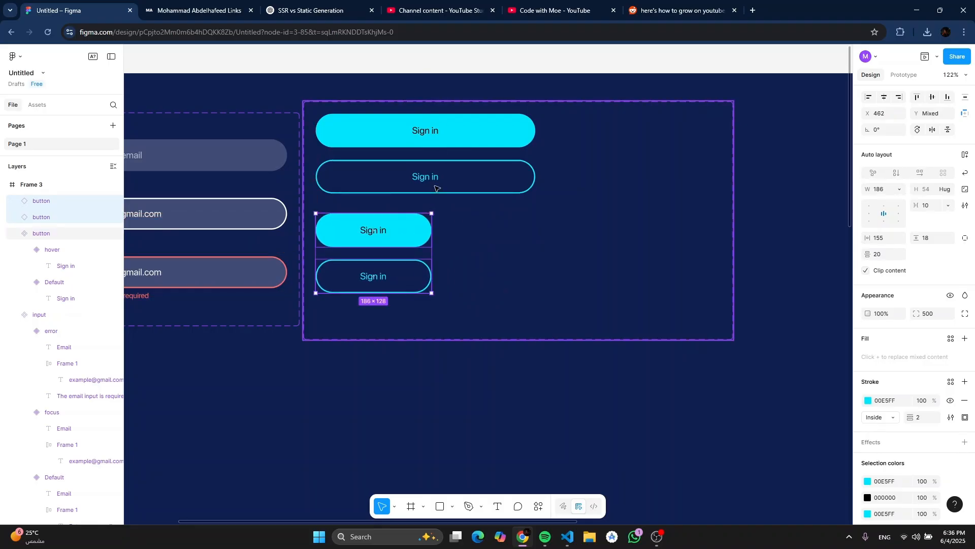
left_click(435, 189)
left_click(457, 166)
left_click(477, 132, "shift")
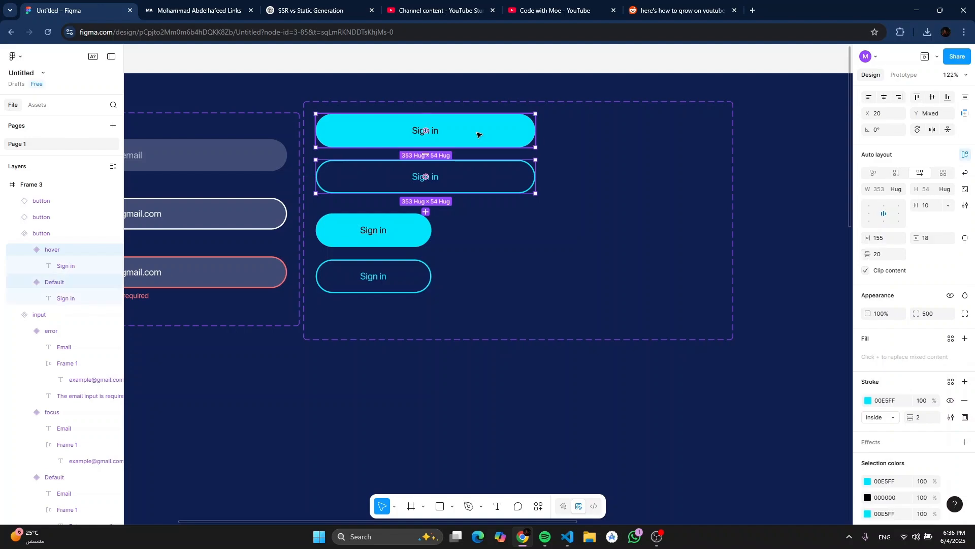
left_click(658, 538)
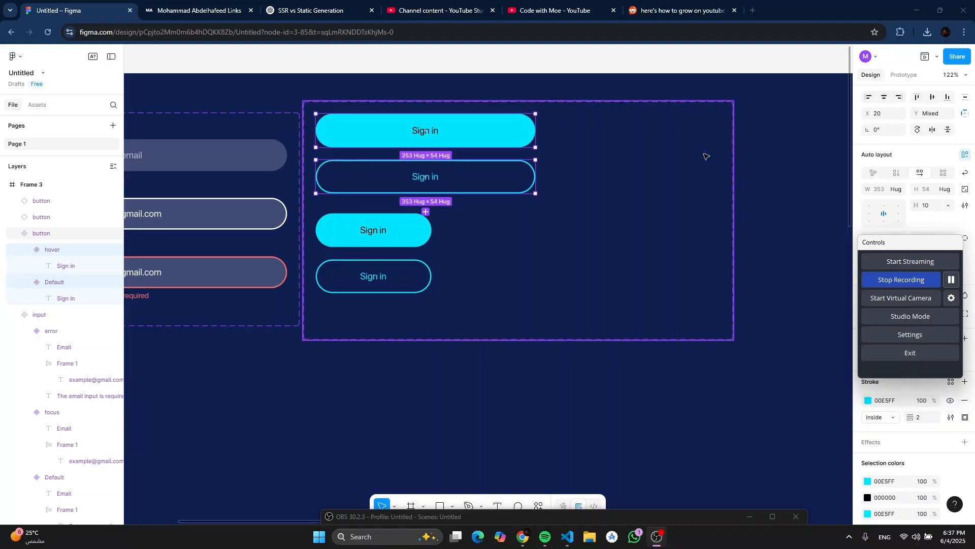
scroll(629, 175, "up", 2)
left_click(498, 198)
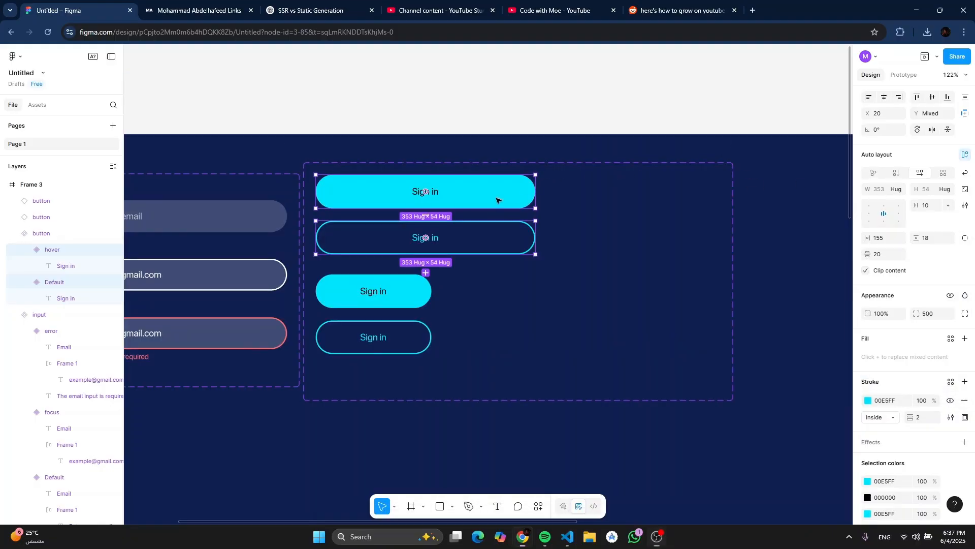
left_click(505, 233, "shift")
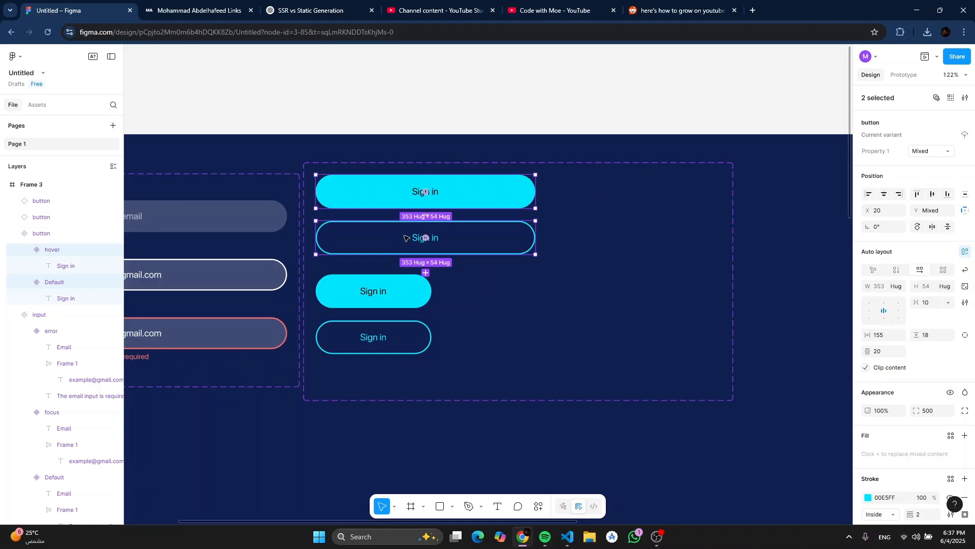
Step: Delete both smaller button instances below the original button variants
left_click(413, 294)
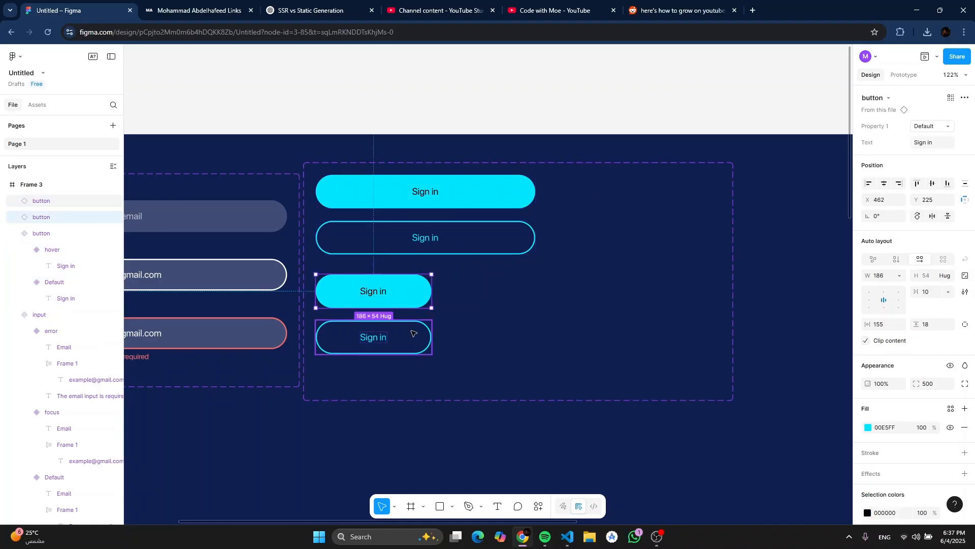
left_click(412, 333, "shift")
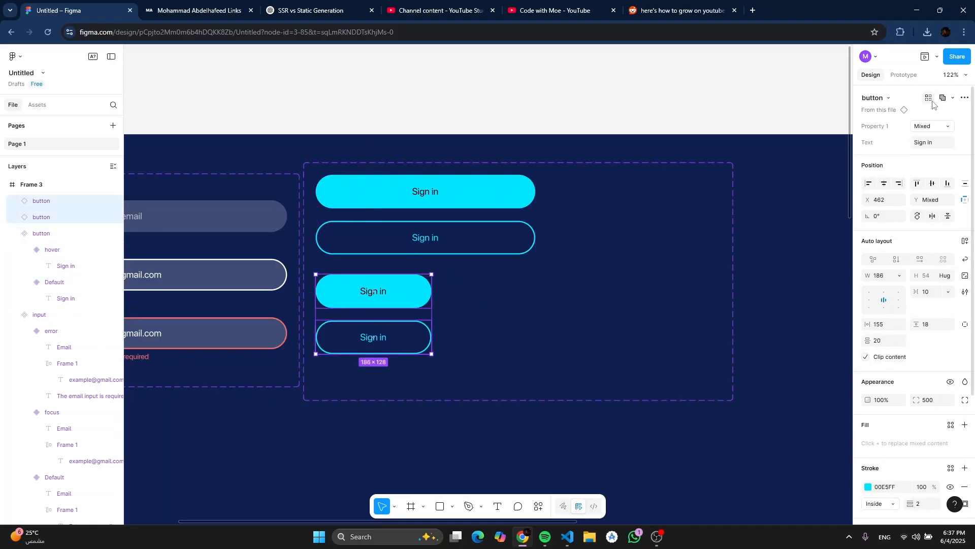
left_click(927, 128)
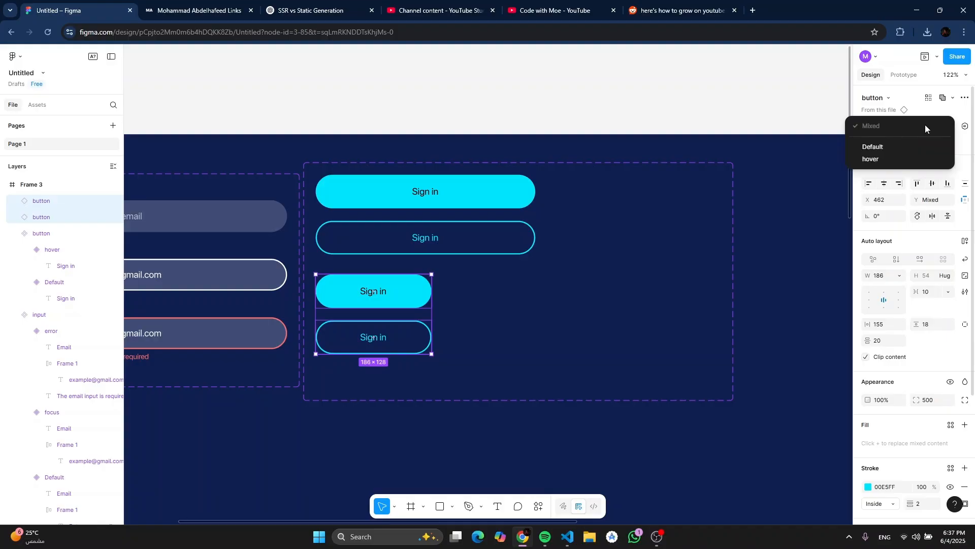
left_click(931, 122)
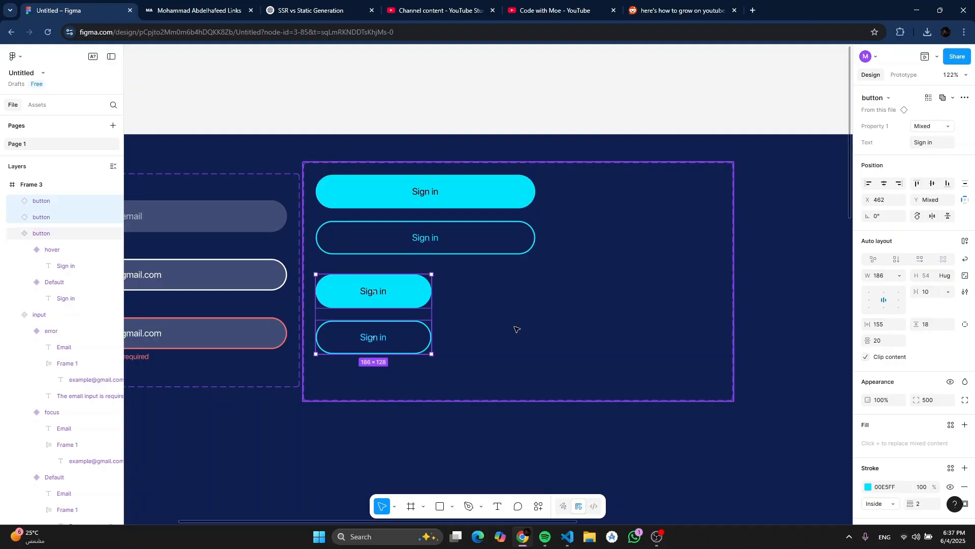
key("Delete")
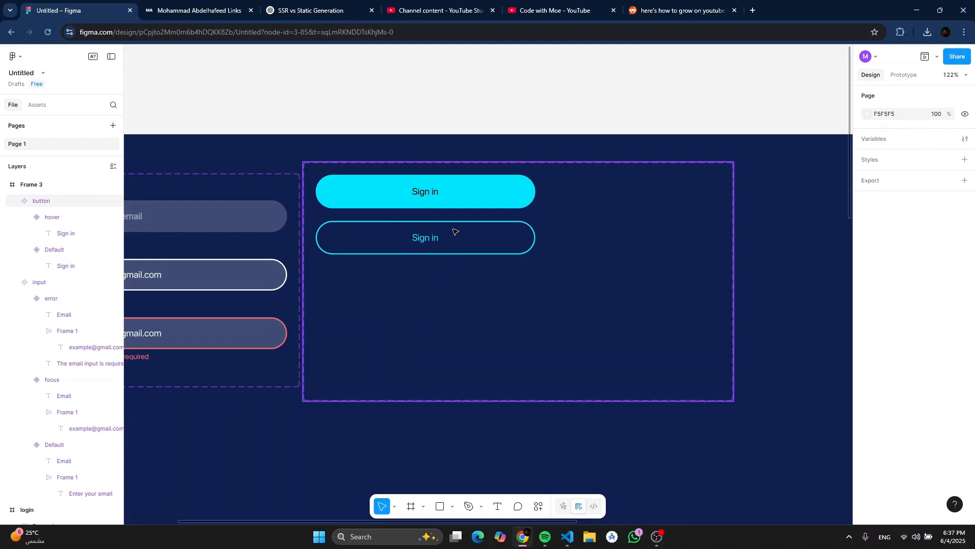
Step: Duplicate the Default and hover button variants inside the component set below the originals and narrow both copies to about 197 wide
left_click(455, 228)
left_click(492, 197, "shift")
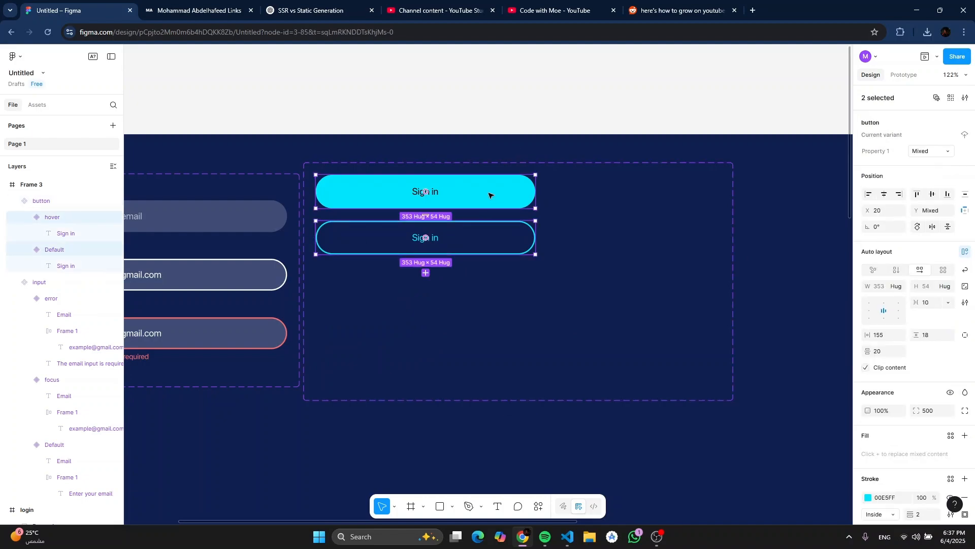
key("ctrl+d")
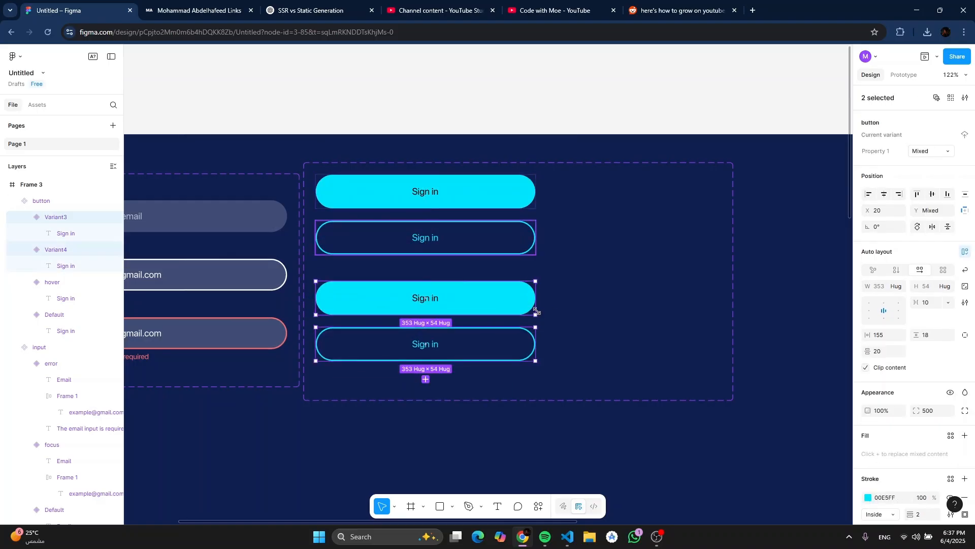
left_click_drag(537, 304, 436, 293)
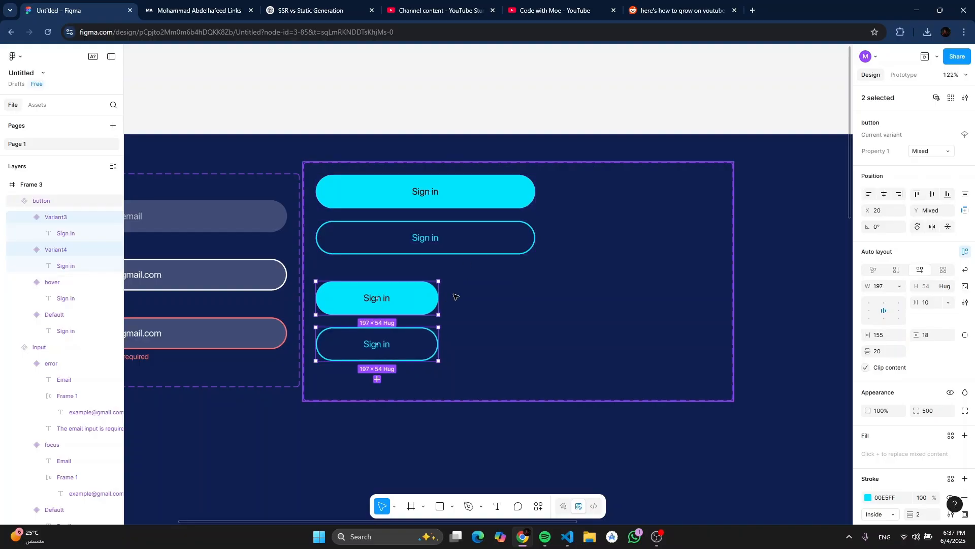
Step: Set the Property 1 value of the smaller filled button variant to Default
scroll(912, 213, "down", 4)
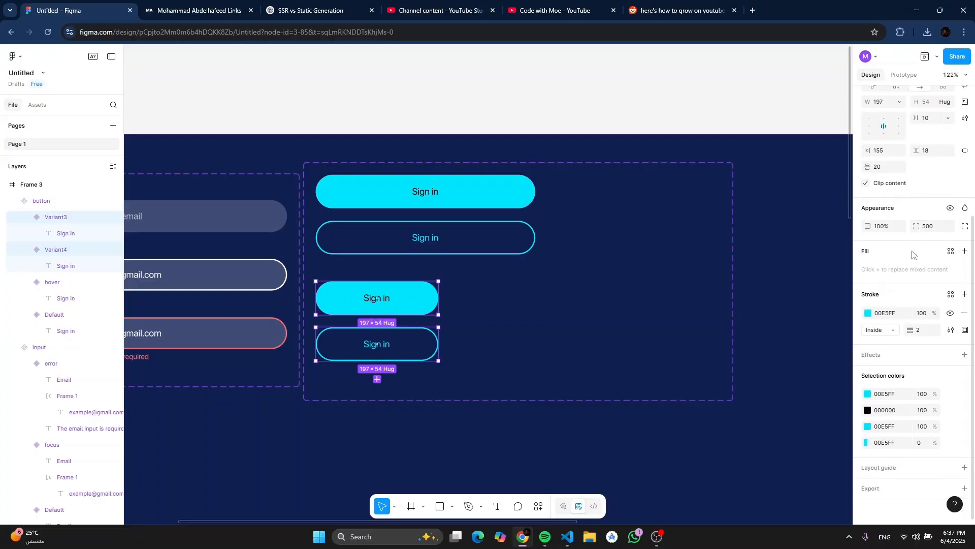
scroll(912, 204, "up", 5)
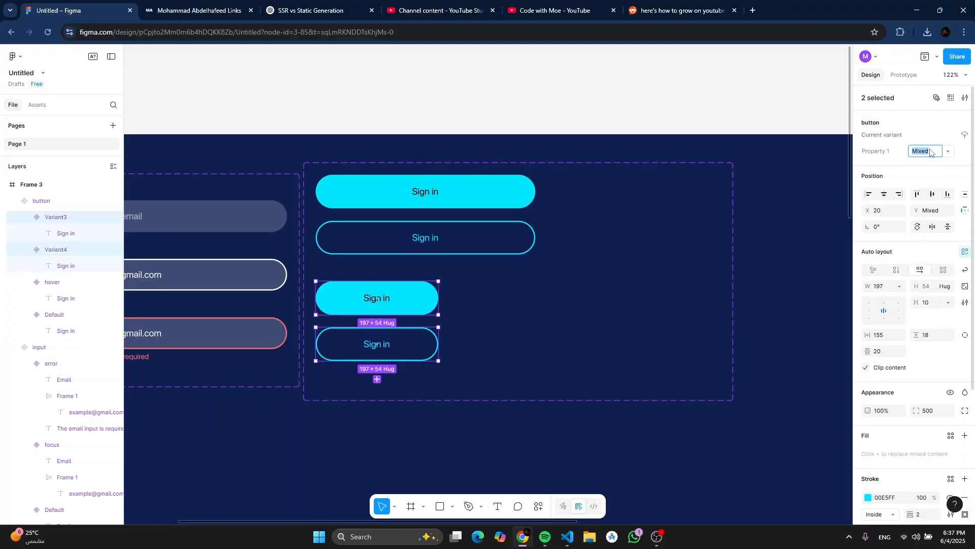
left_click(447, 294)
left_click(406, 294)
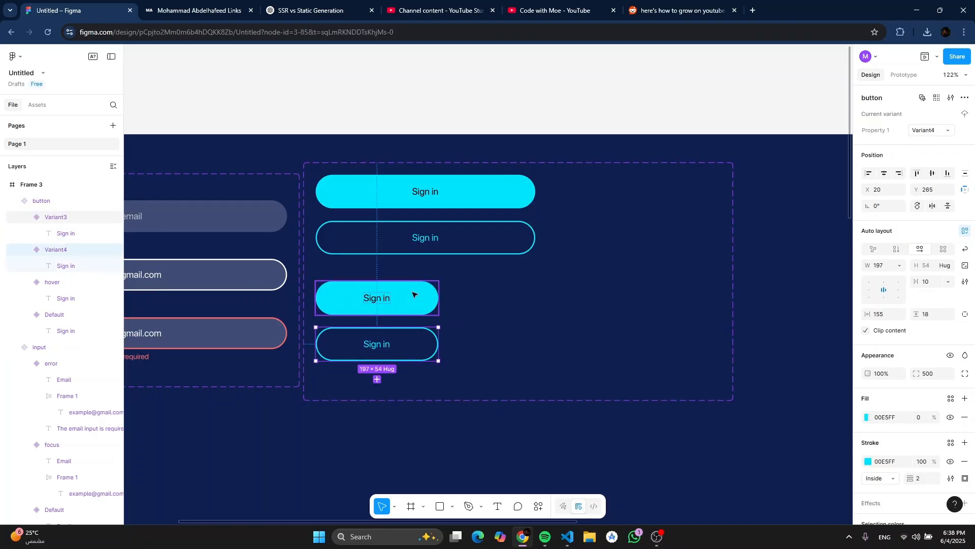
double_click(933, 130)
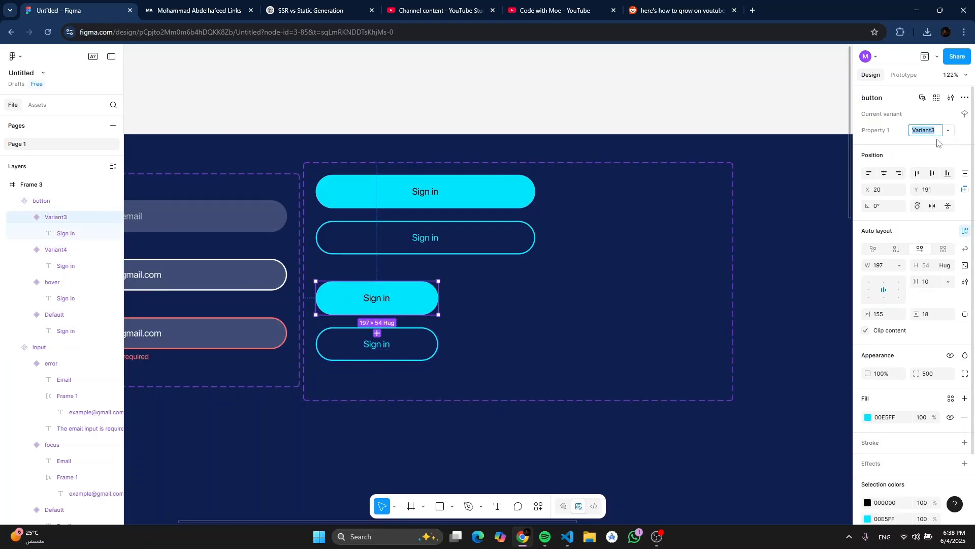
type("de")
key("BackSpace")
key("Caps_Lock")
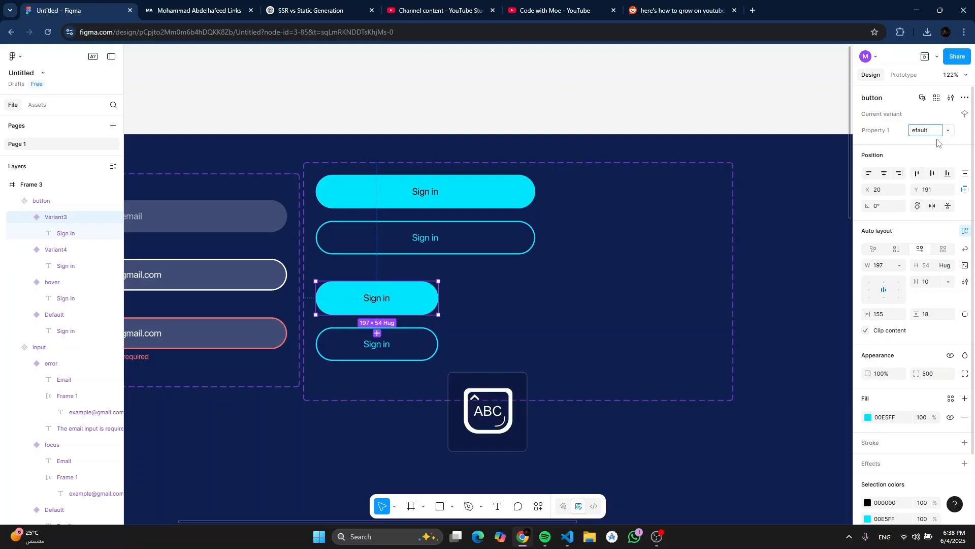
type("D")
key("Caps_Lock")
Step: Set the Property 1 value of the smaller outlined button variant to hover
left_click(481, 186)
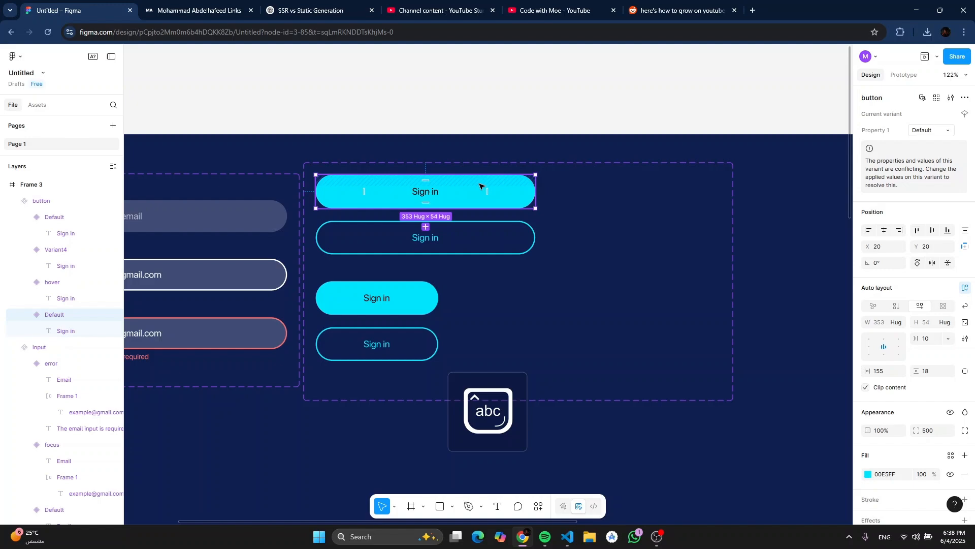
left_click(407, 293)
left_click(405, 335)
left_click(927, 131)
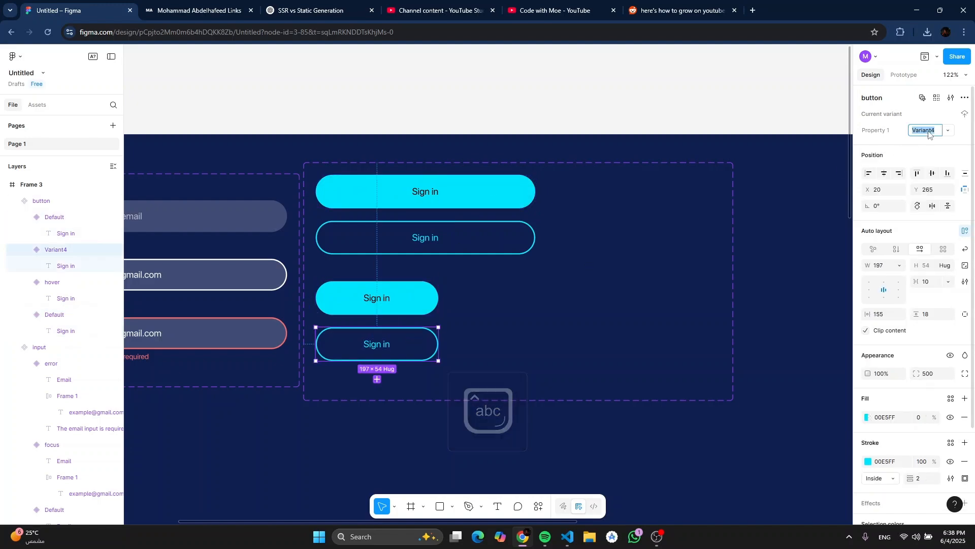
type("hover")
key("Return")
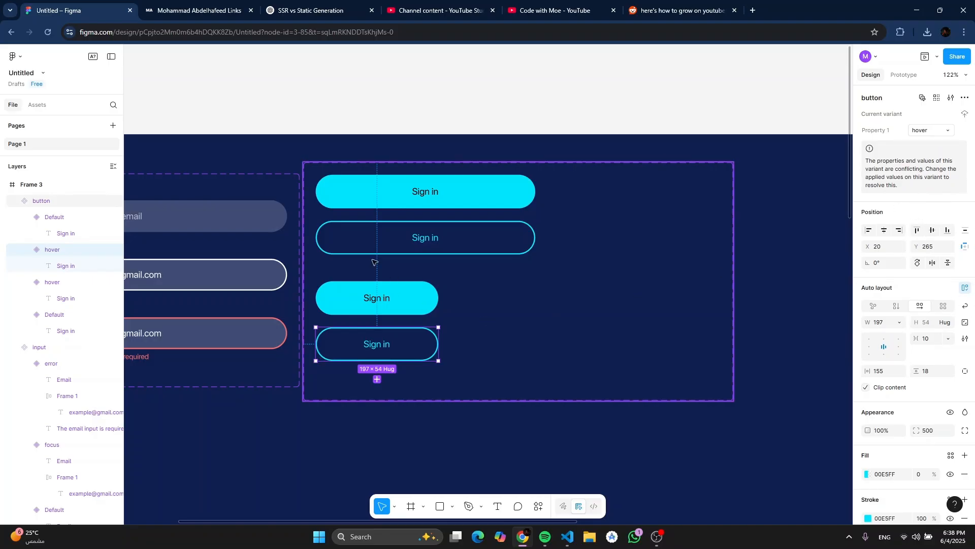
Step: Examine the Property 1 values of the large and small button variants and the component set's properties for the conflict
left_click(501, 249)
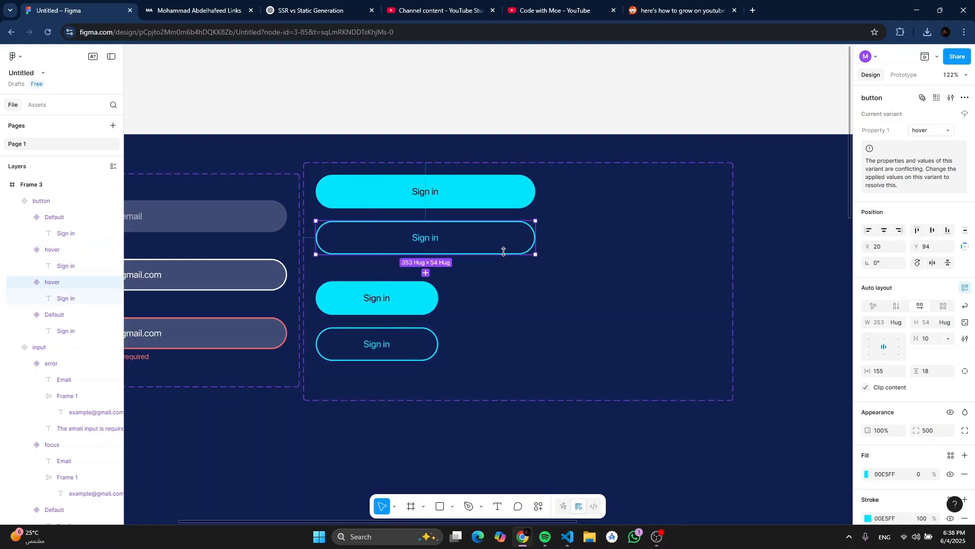
left_click(498, 195)
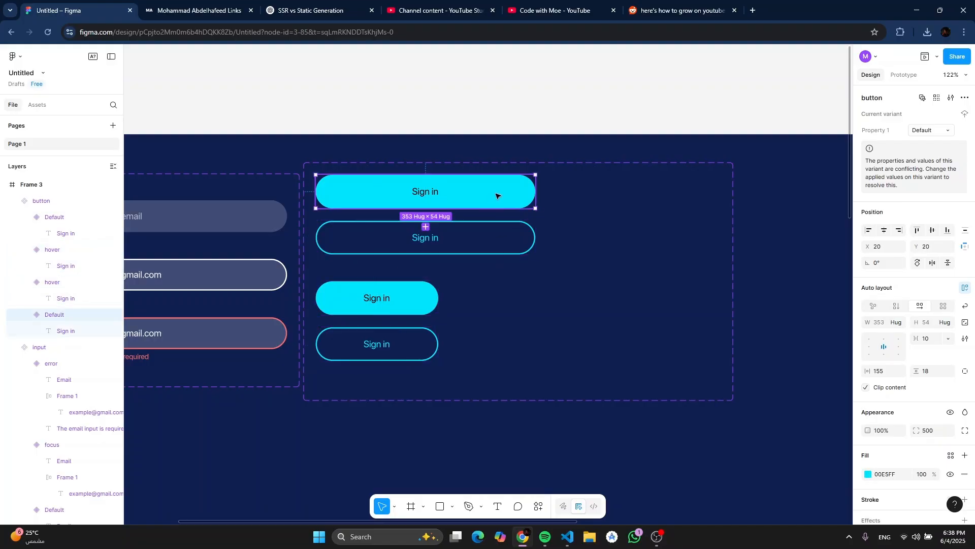
left_click(460, 227, "shift")
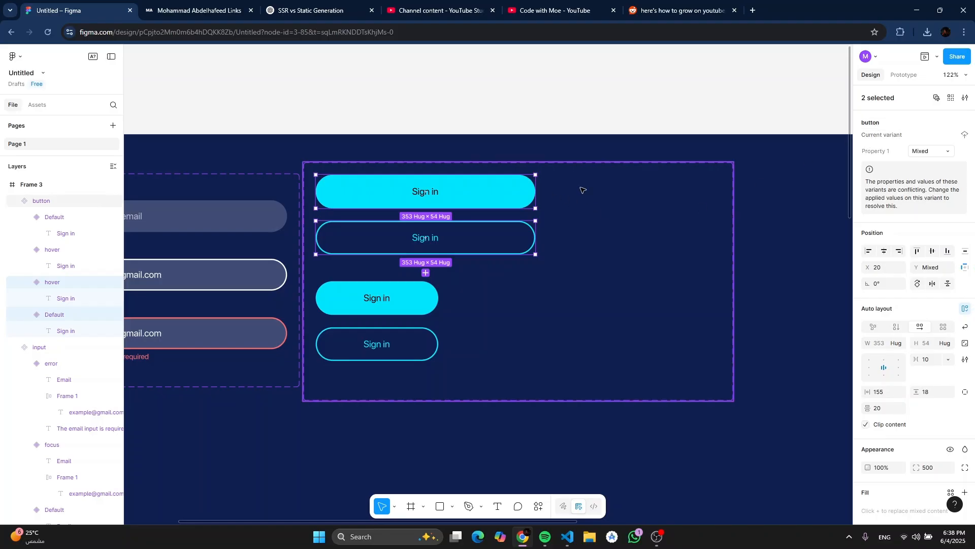
left_click(965, 135)
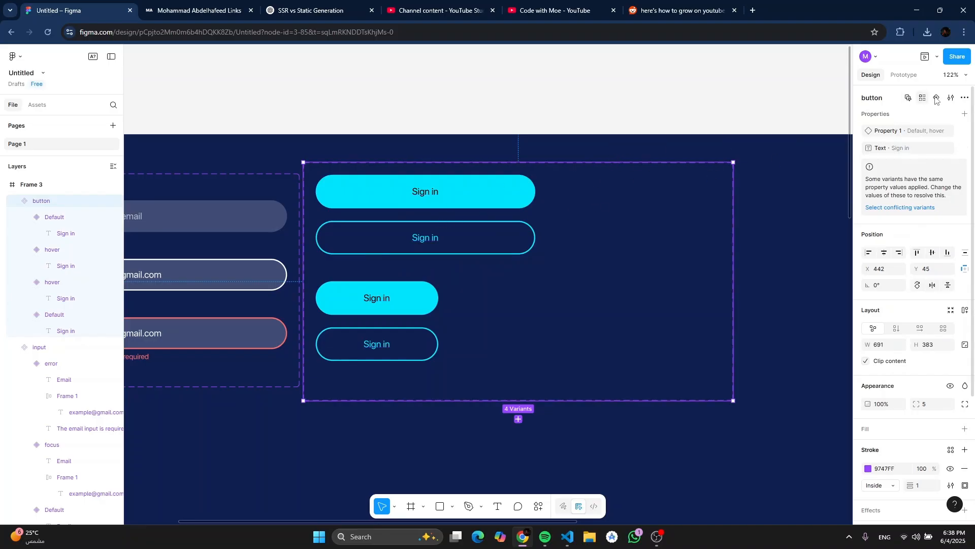
double_click(896, 131)
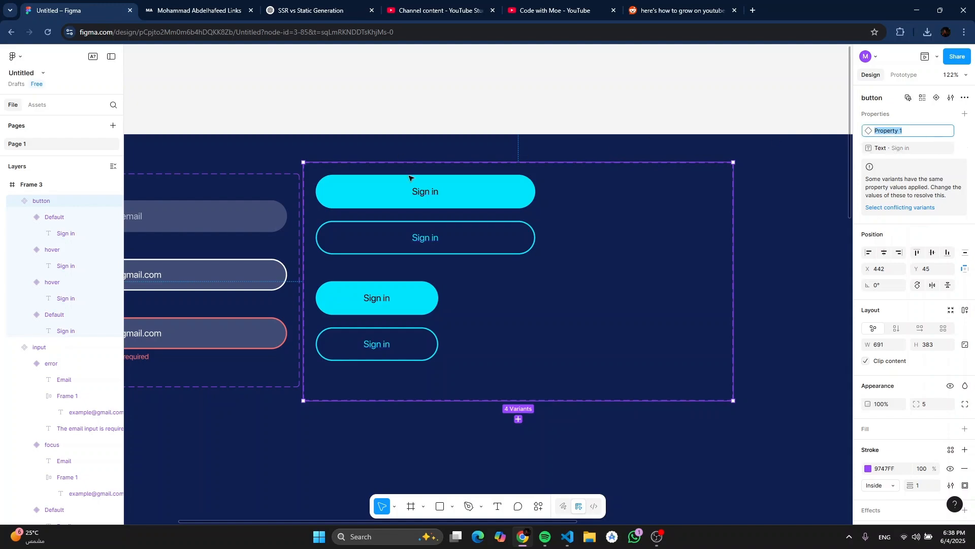
key("Return")
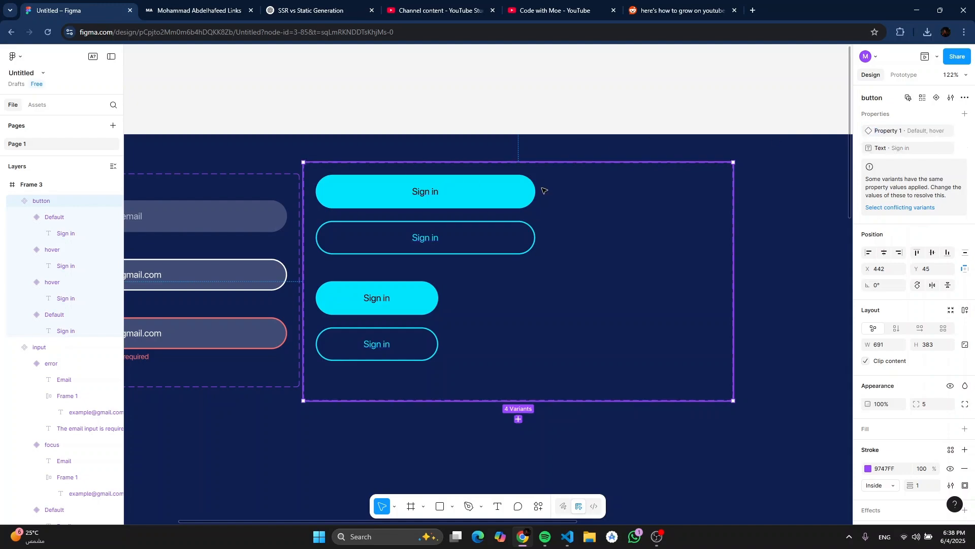
left_click(627, 127)
left_click(518, 164)
left_click(398, 300)
left_click(427, 195)
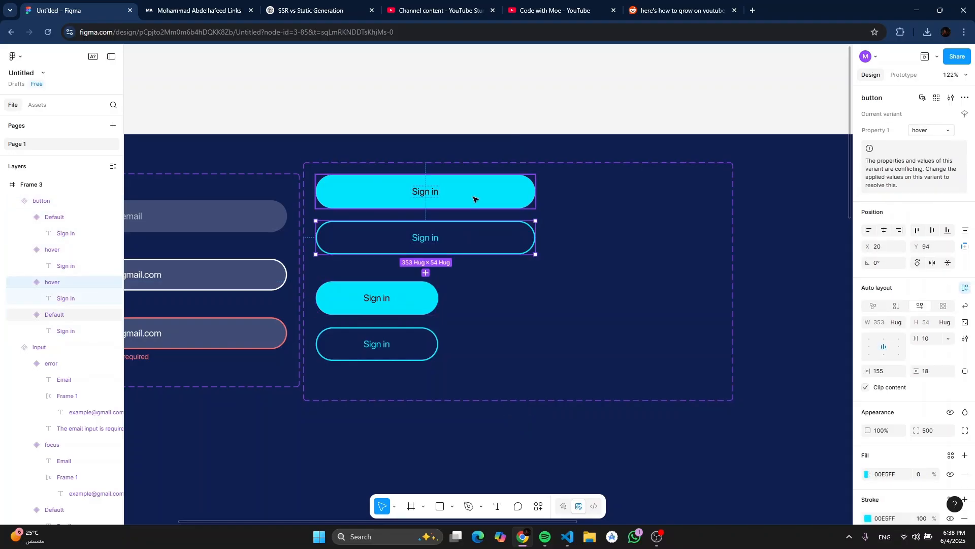
left_click(400, 306)
left_click(380, 348)
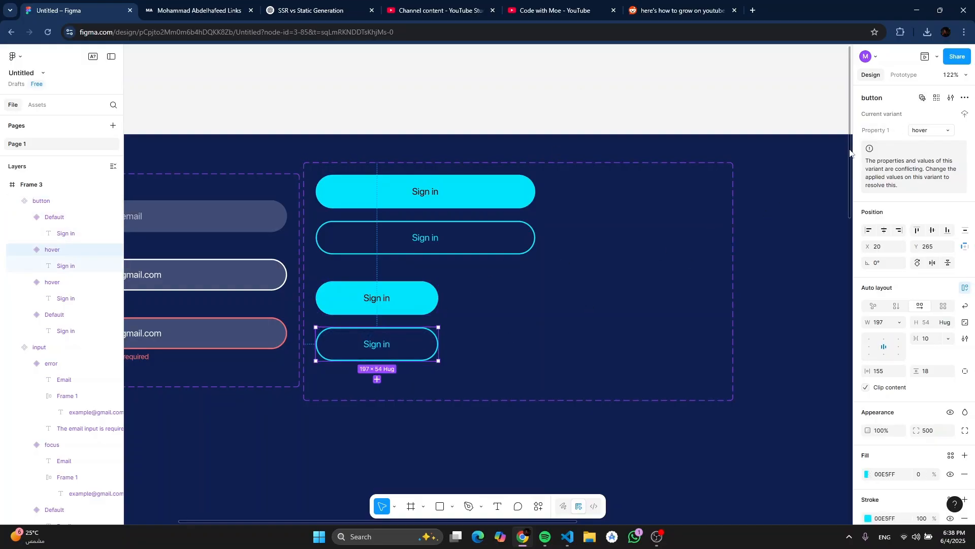
left_click(588, 246)
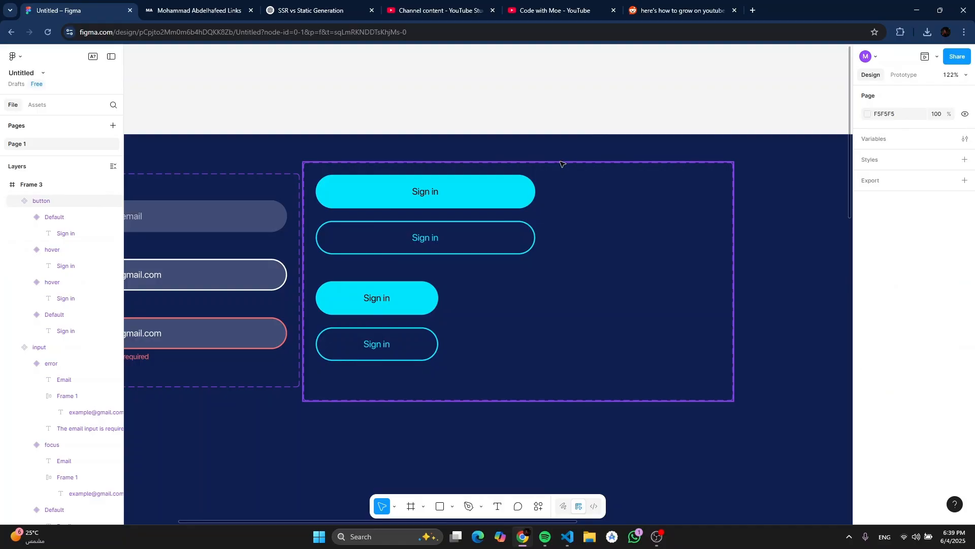
Step: Rename the button component set's Property 1 to large and check the property on the individual variants
left_click(561, 164)
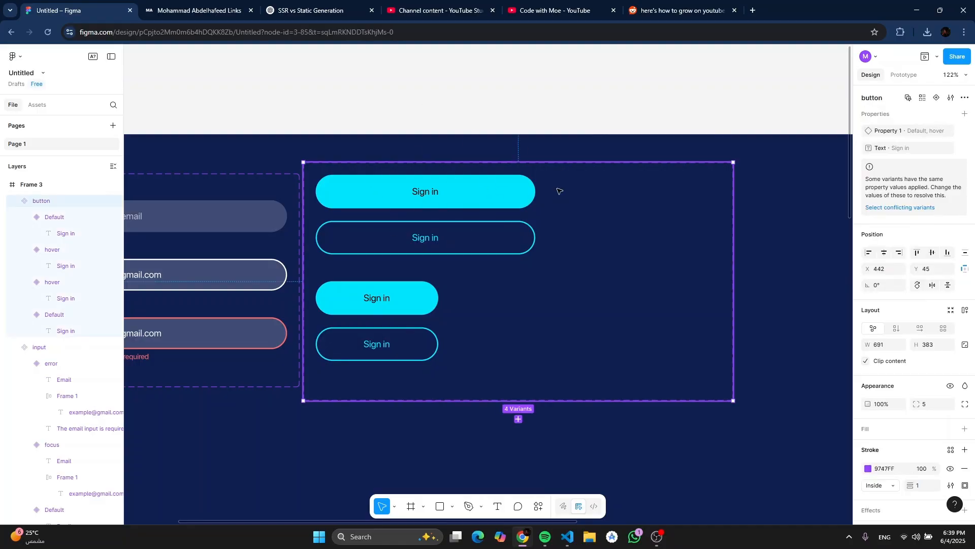
double_click(894, 132)
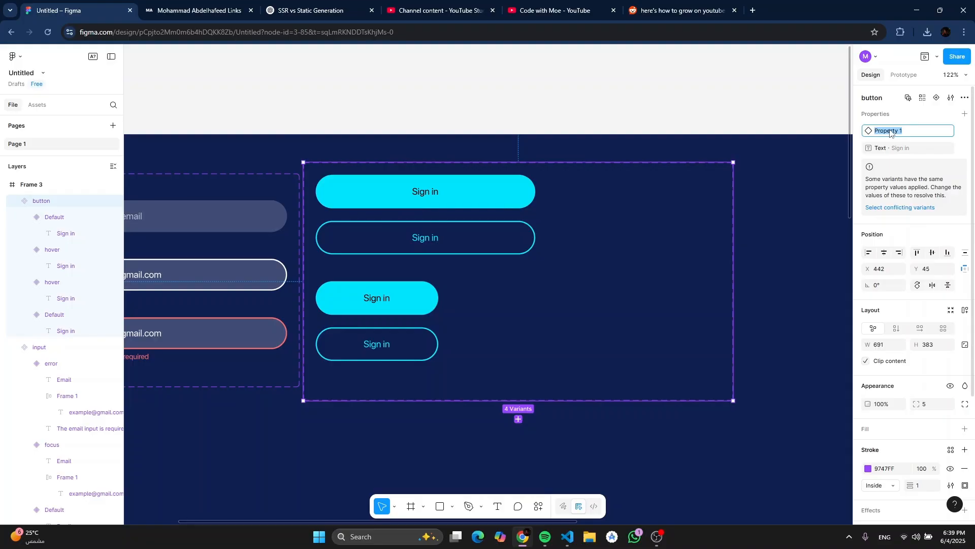
type("large")
key("Return")
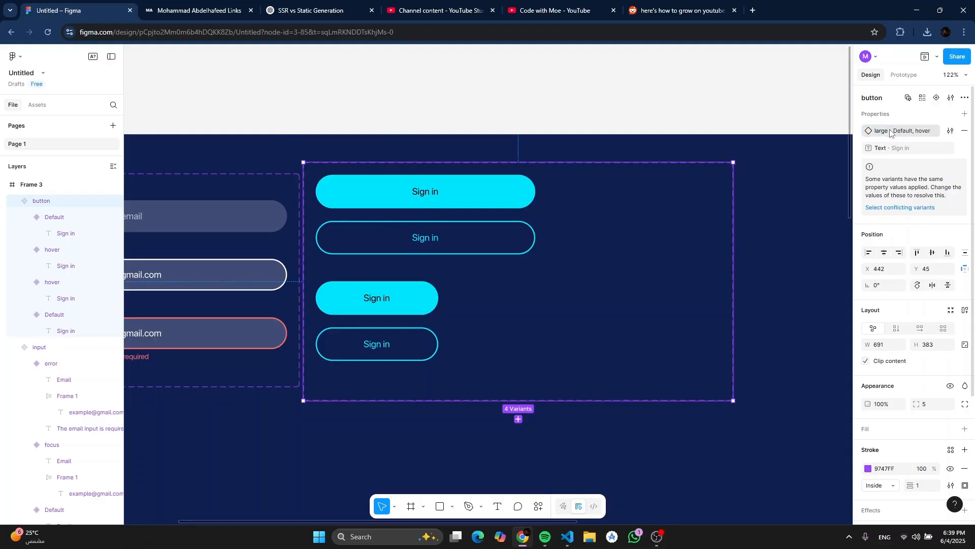
left_click(468, 196)
left_click(472, 233)
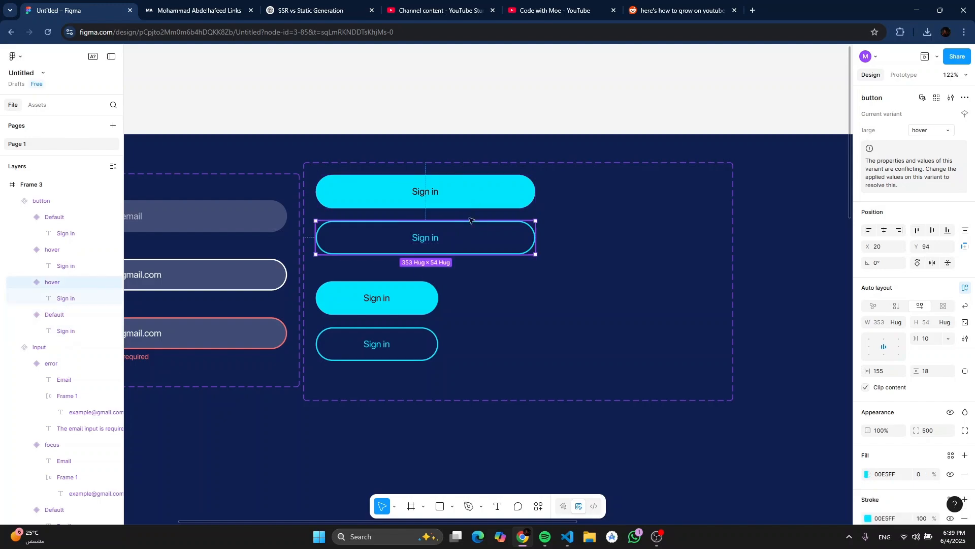
left_click(370, 300)
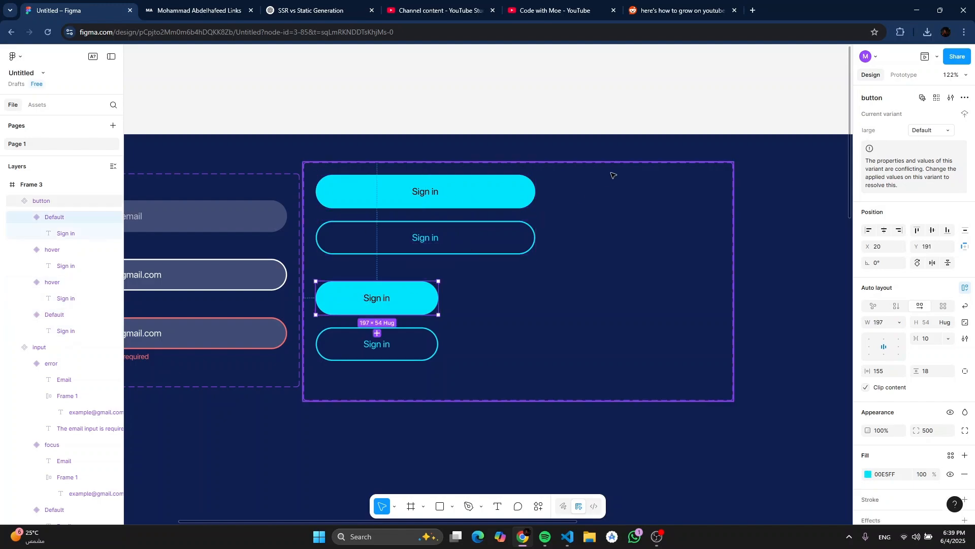
left_click(740, 159)
double_click(887, 133)
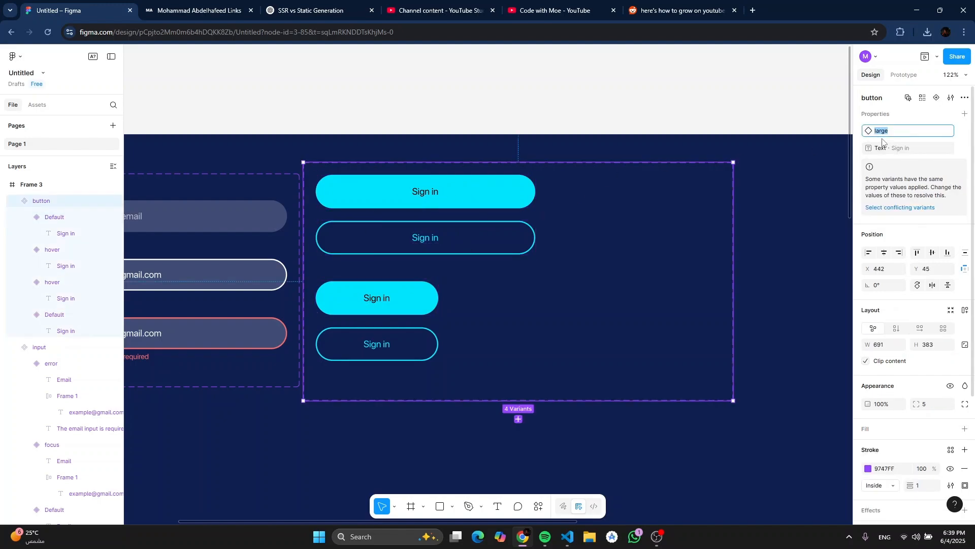
left_click(912, 118)
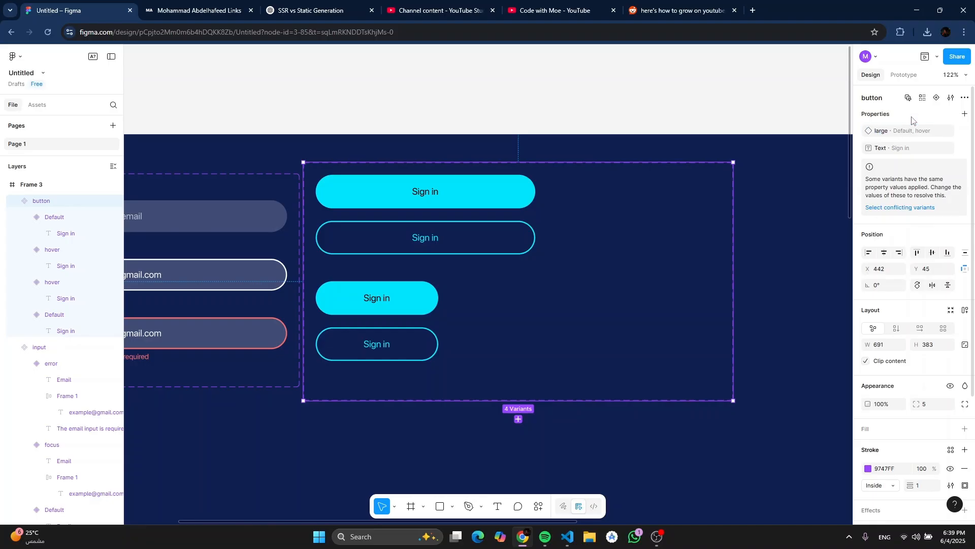
left_click(964, 115)
left_click(802, 117)
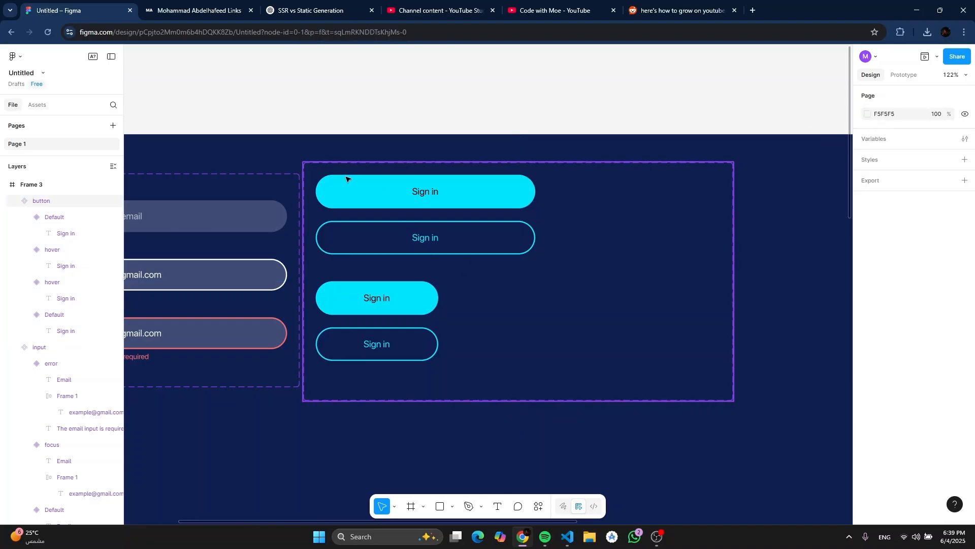
Step: Rename the button component set's variant property to state
left_click(346, 179)
double_click(882, 132)
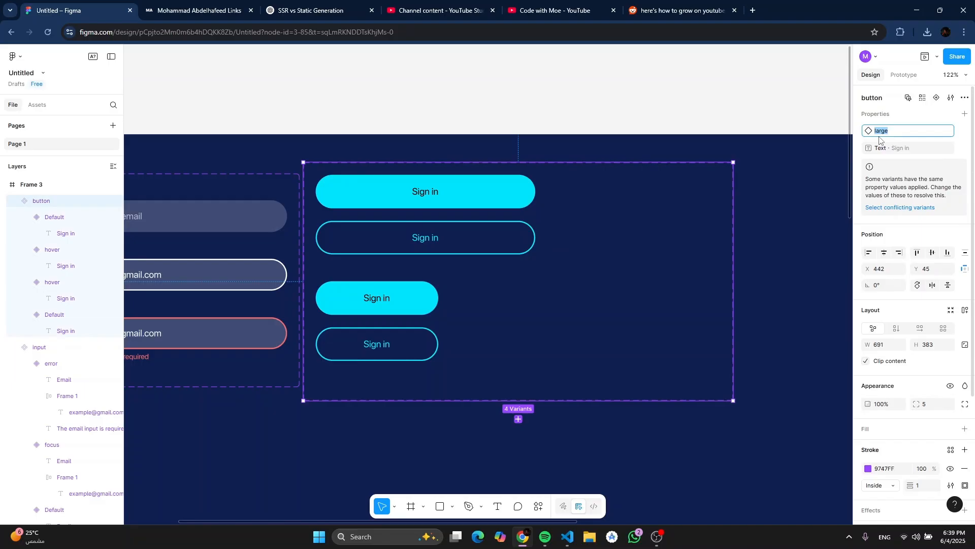
type("state")
key("Return")
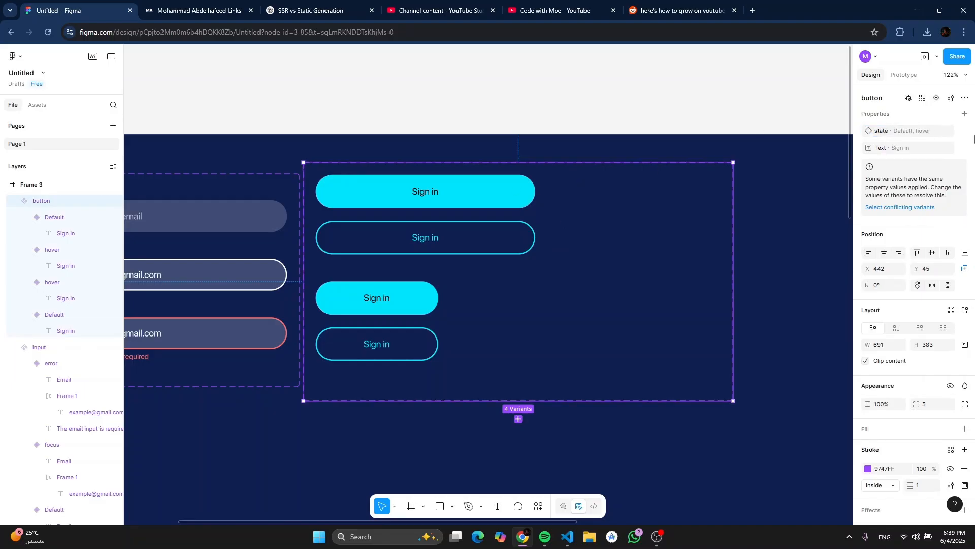
left_click(937, 99)
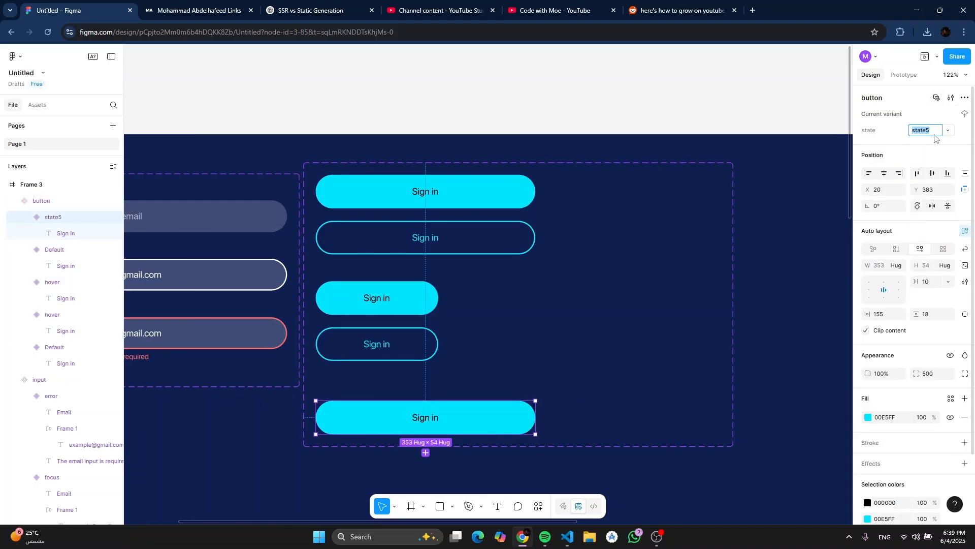
left_click(822, 77)
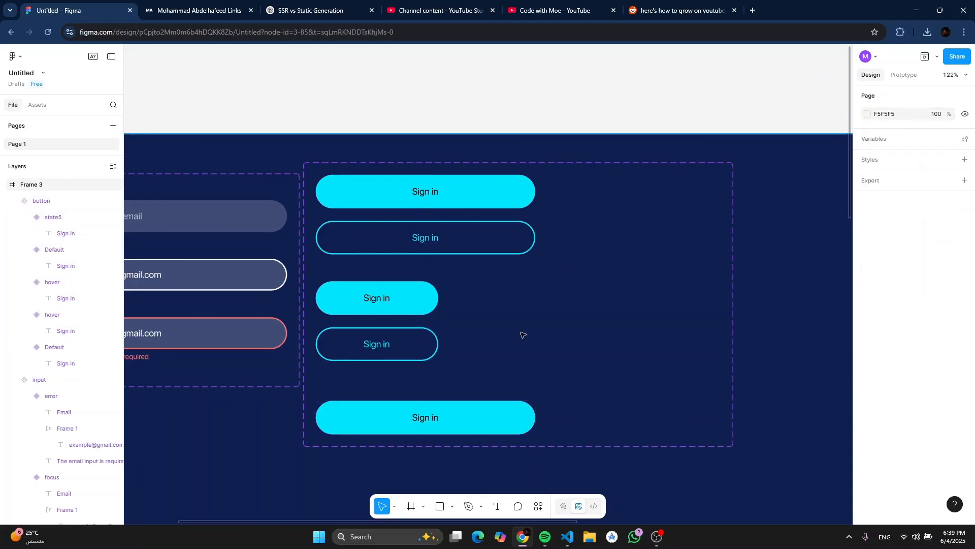
key("ctrl+z")
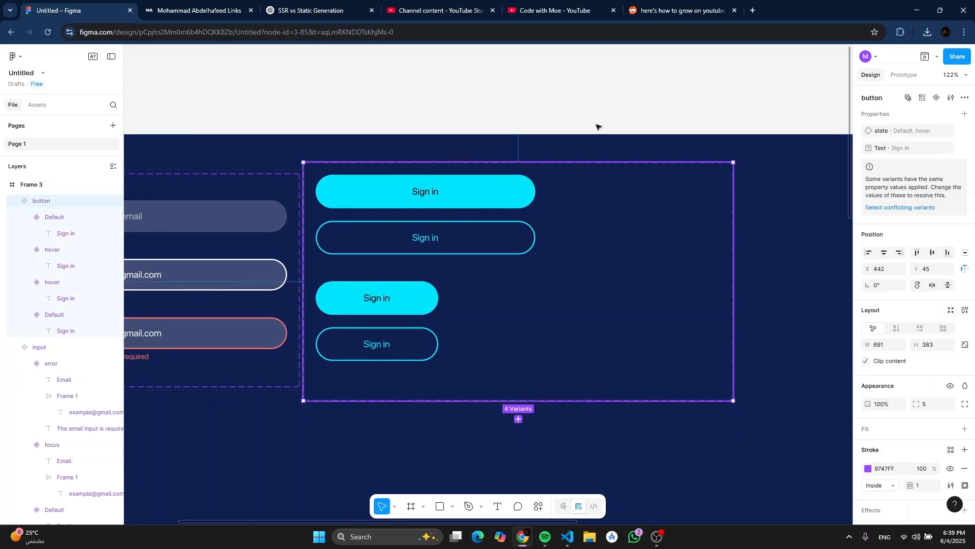
left_click(965, 114)
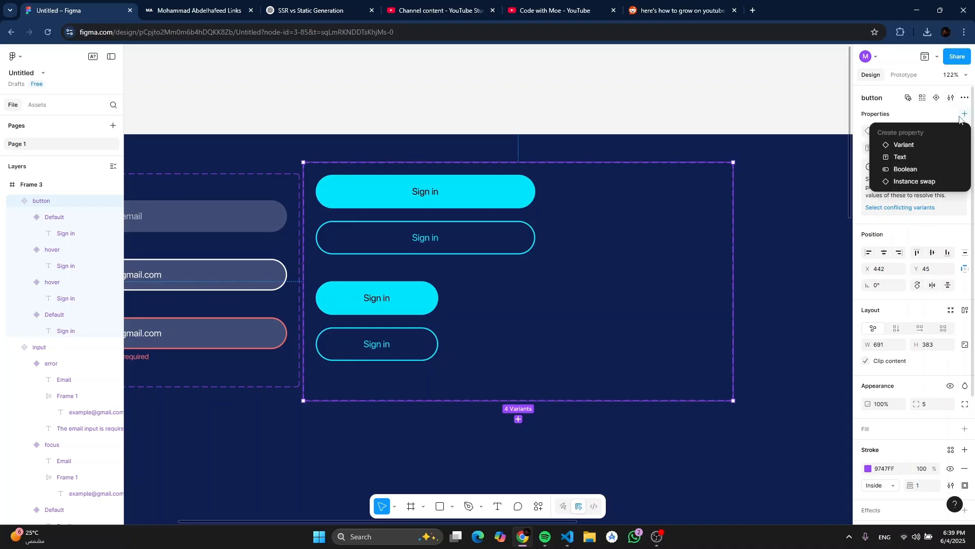
left_click(919, 182)
left_click(556, 216)
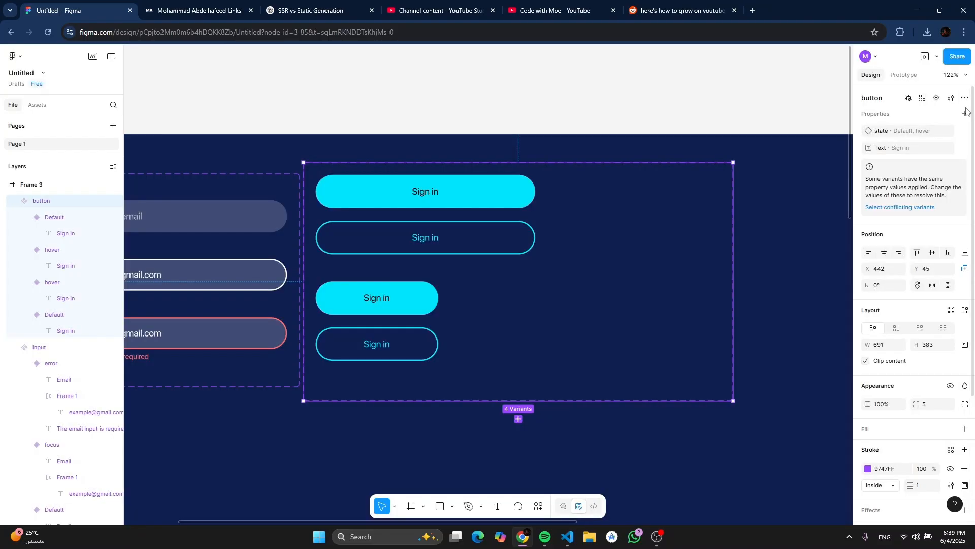
Step: Create a variant property named size with the value large on the button component set
left_click(965, 114)
left_click(911, 146)
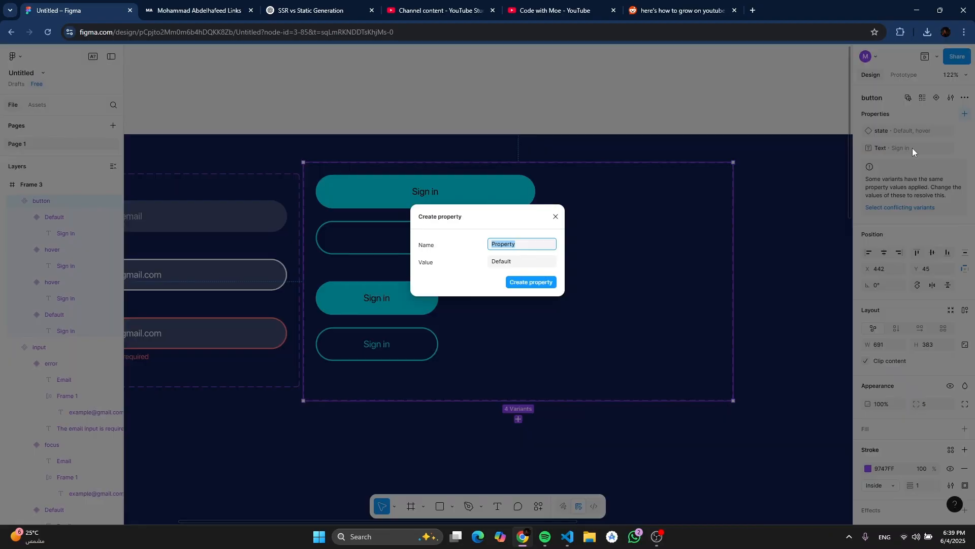
type("size")
left_click(509, 265)
type("large")
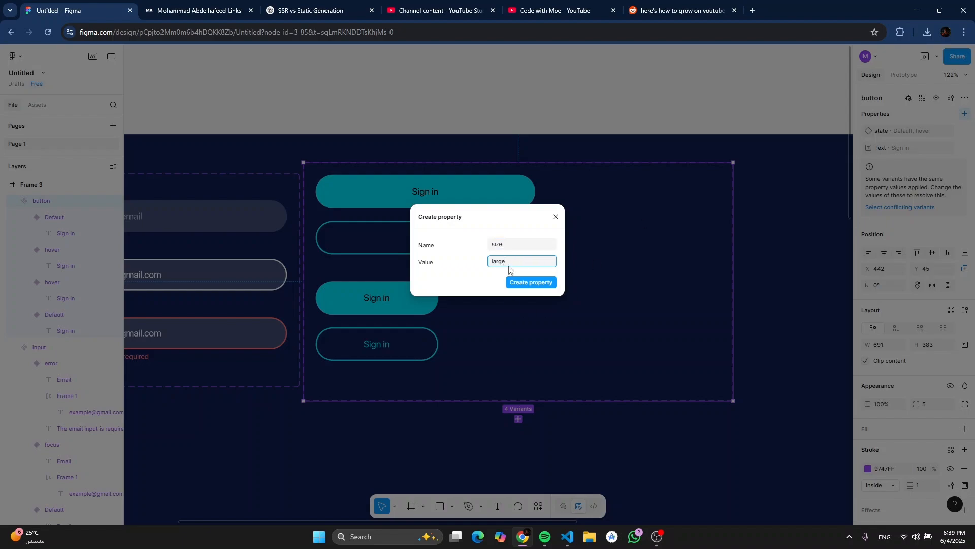
key("Return")
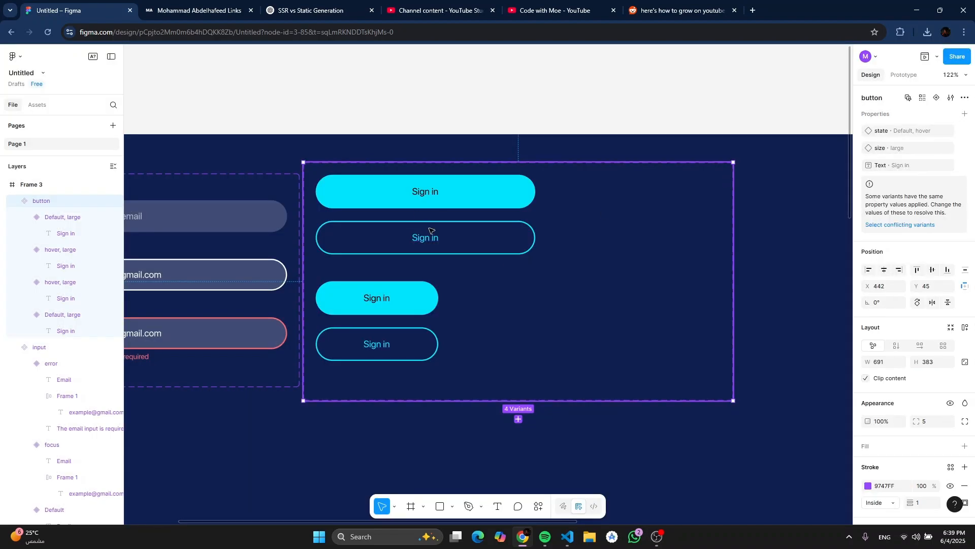
Step: Set the size property of the two smaller button variants, filled and outlined, to small
left_click(444, 202)
left_click(458, 231, "shift")
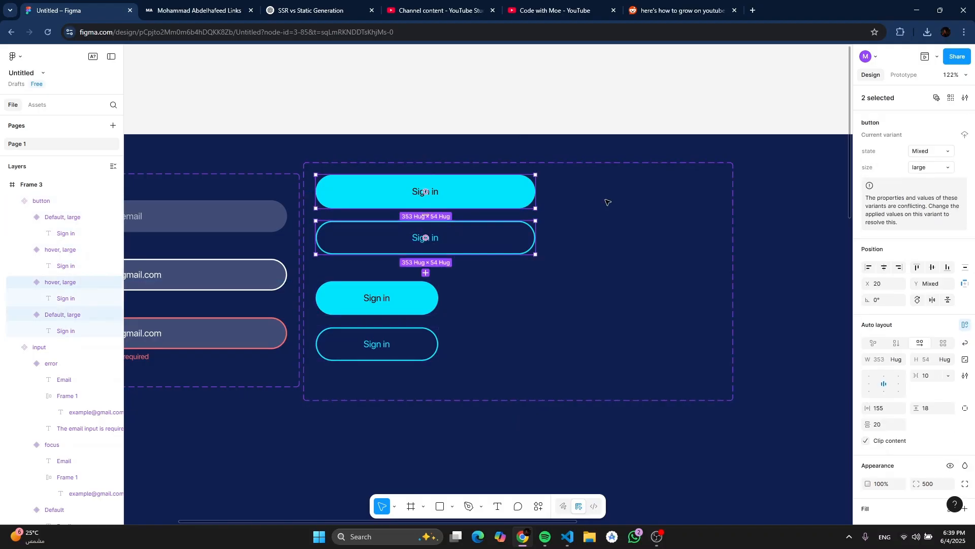
left_click(402, 304)
left_click(379, 341, "shift")
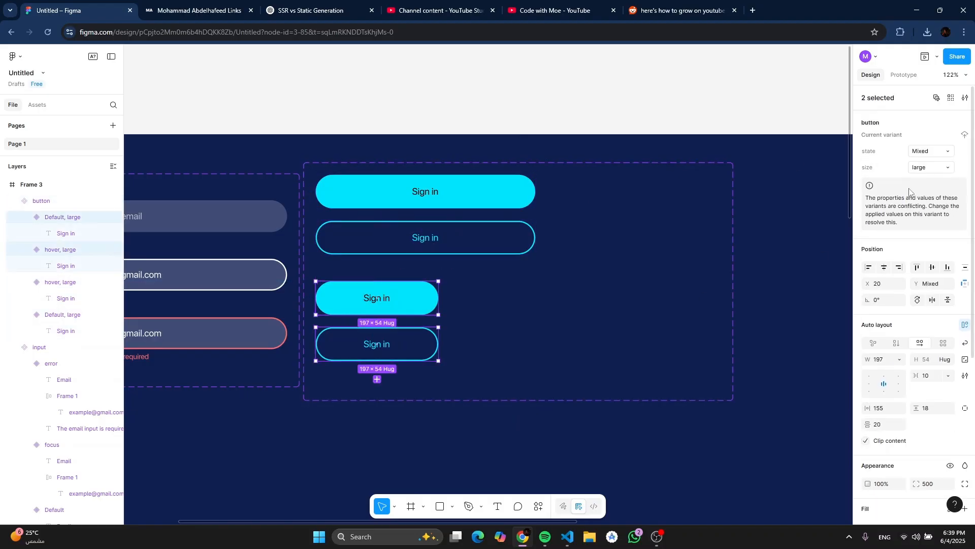
left_click(926, 169)
type("small")
key("Return")
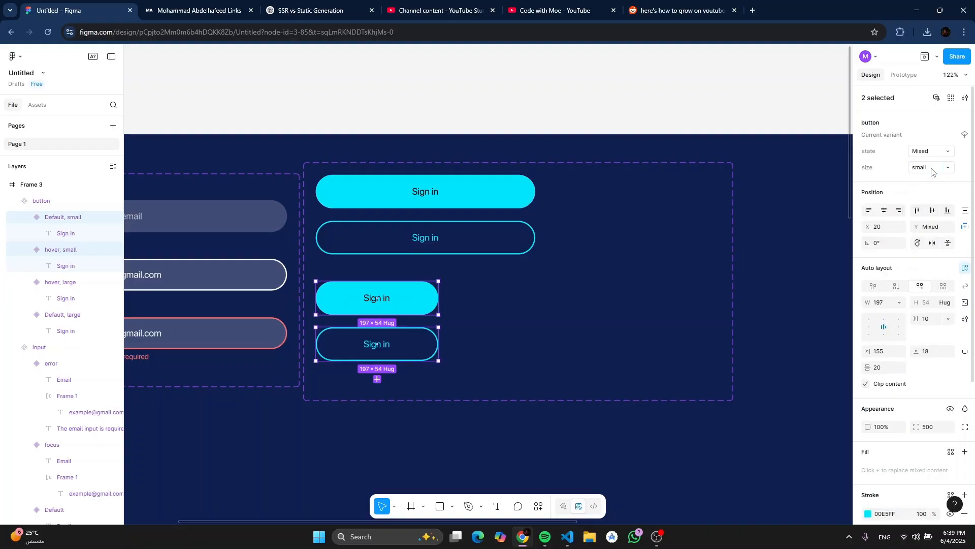
left_click(541, 96)
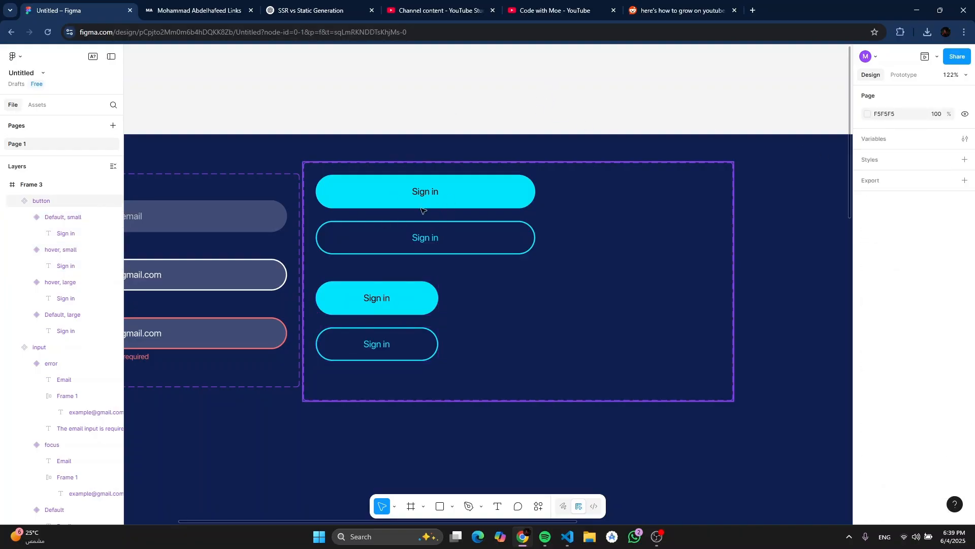
Step: Check the state and size values on individual button variants and the properties of the button component set
left_click(453, 260)
left_click(447, 239)
left_click(437, 203)
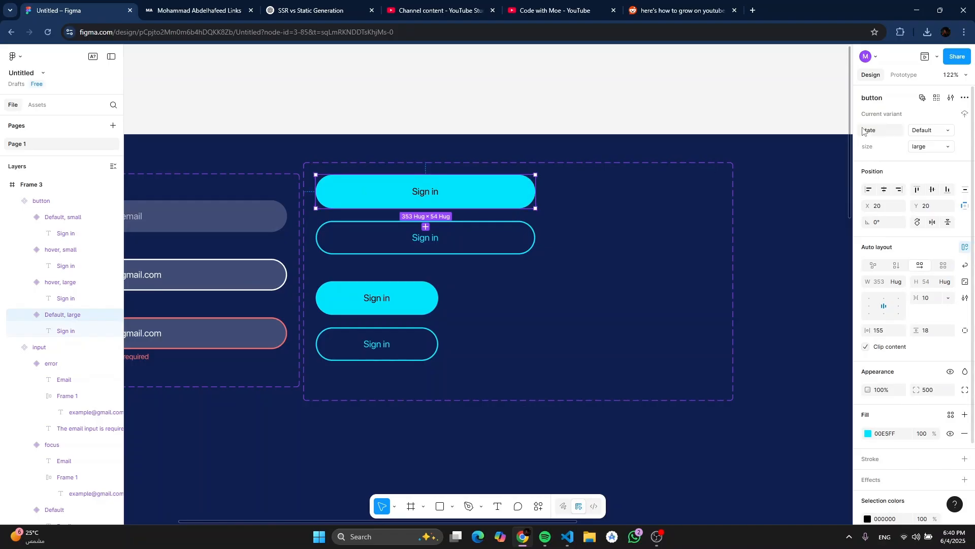
left_click(377, 299)
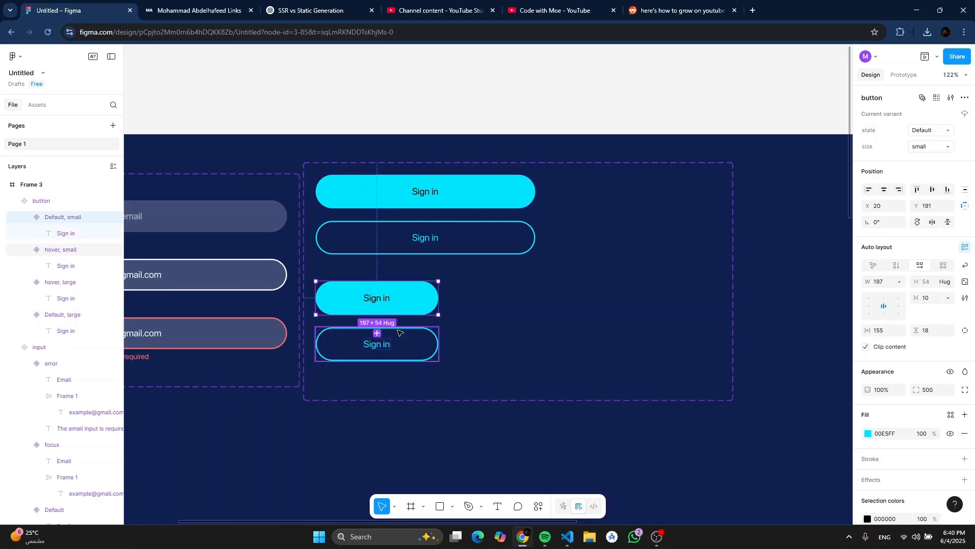
left_click(487, 164)
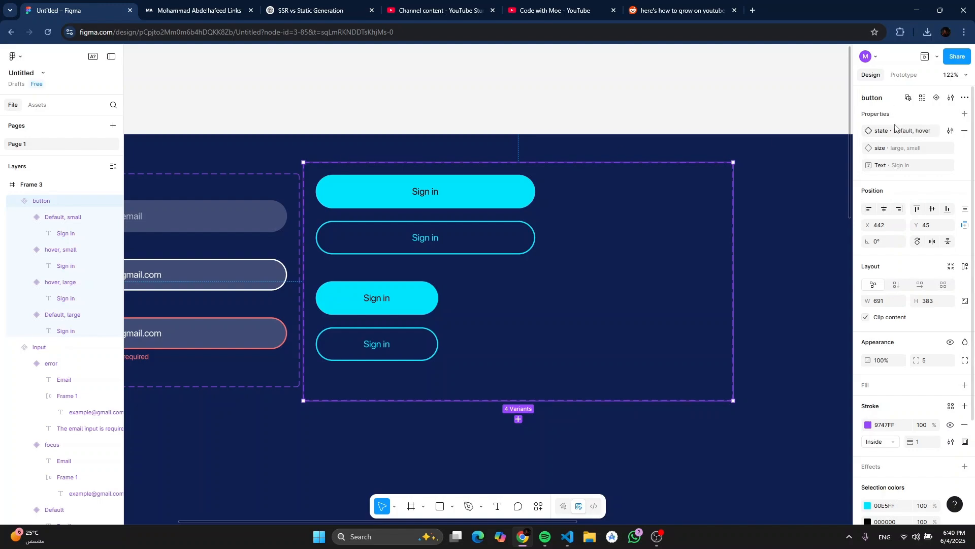
left_click(937, 97)
key("ctrl+z")
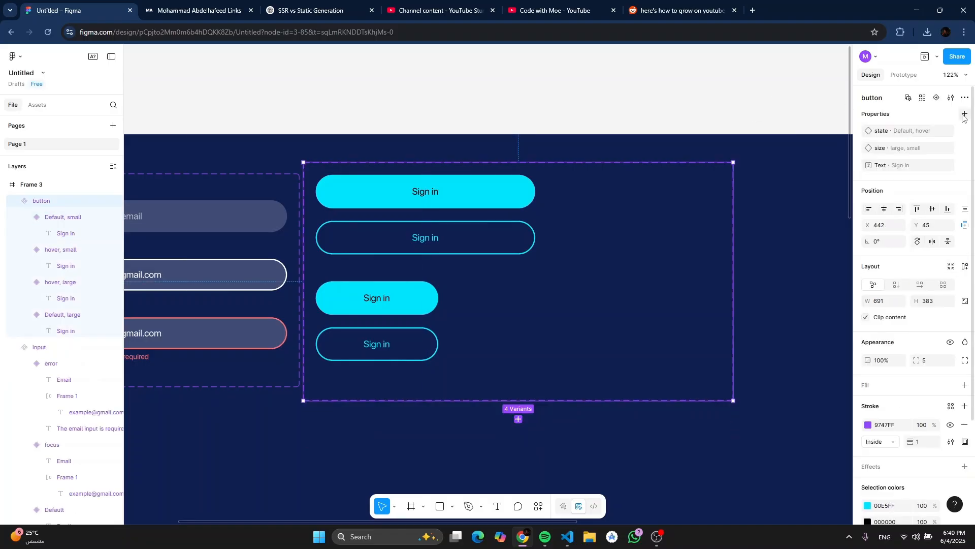
left_click(964, 114)
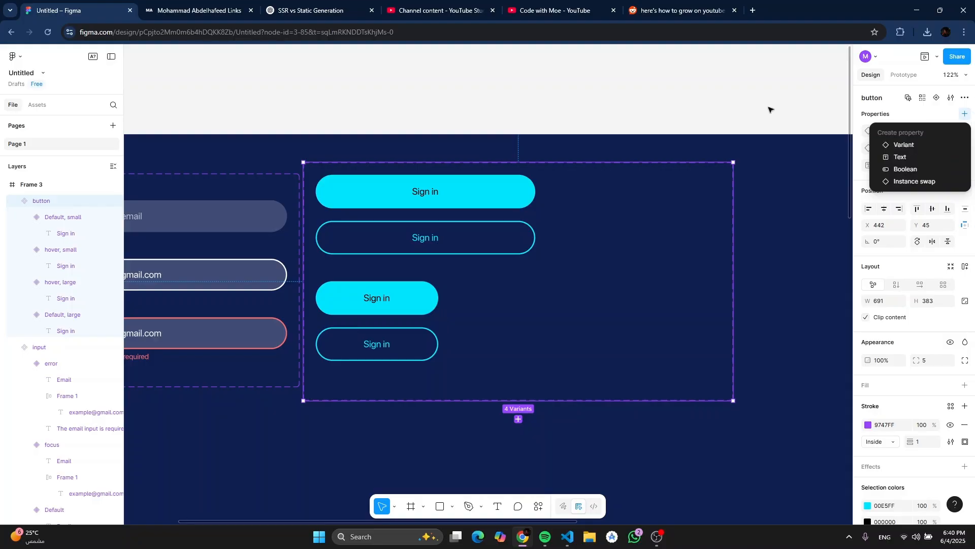
left_click(748, 114)
Step: Insert a button component instance into the login screen's form frame, directly below the Password input
scroll(473, 152, "down", 5, "ctrl")
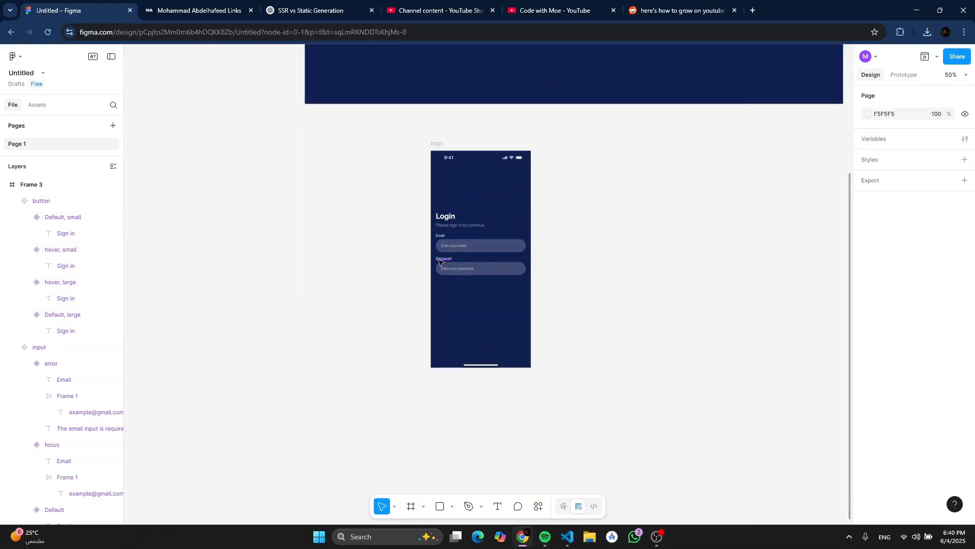
scroll(431, 264, "down", 3, "ctrl")
scroll(430, 264, "up", 5, "ctrl")
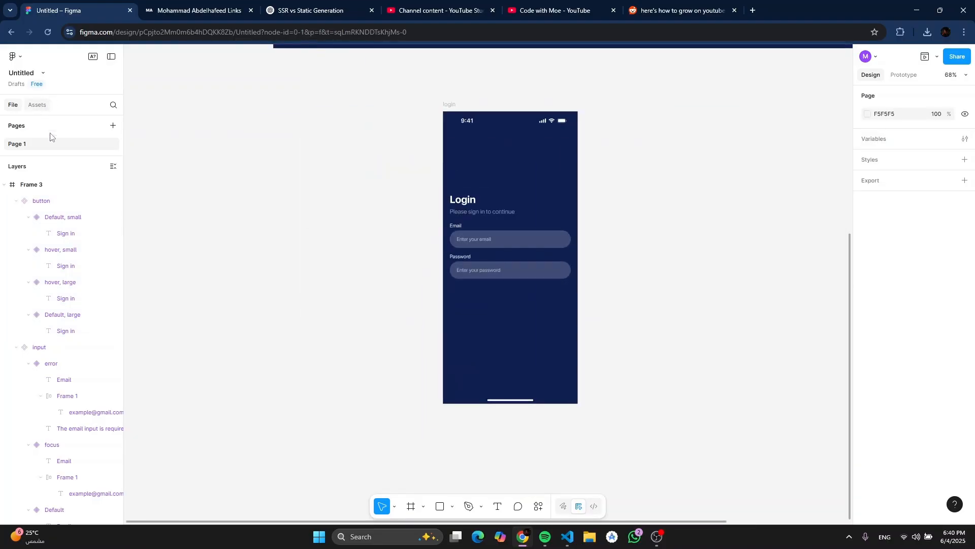
left_click(37, 105)
left_click_drag(54, 168, 492, 296)
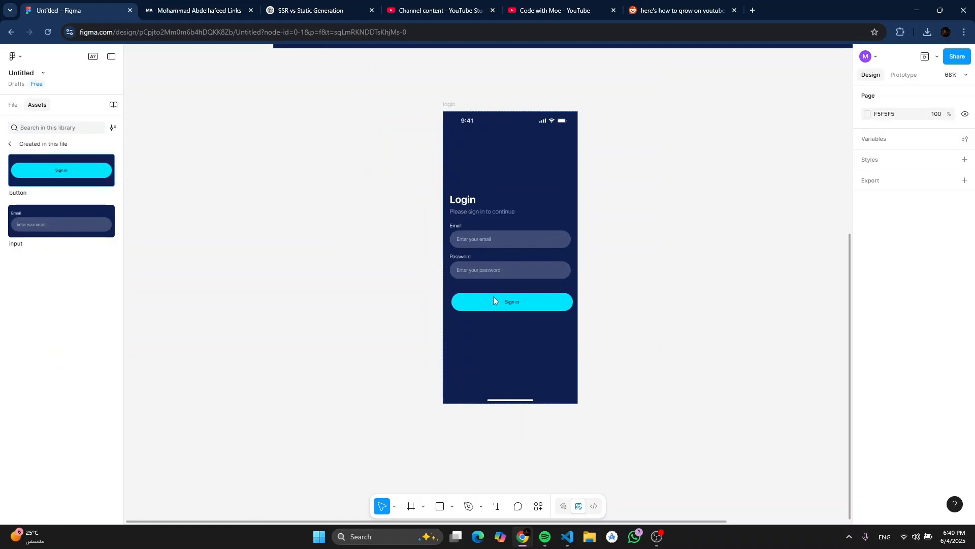
scroll(493, 297, "up", 3, "ctrl")
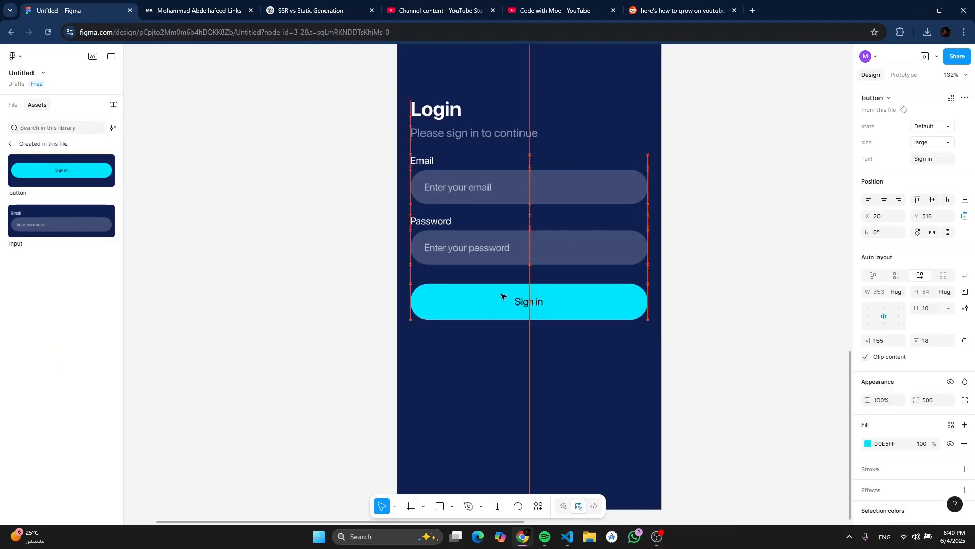
left_click_drag(501, 296, 501, 269)
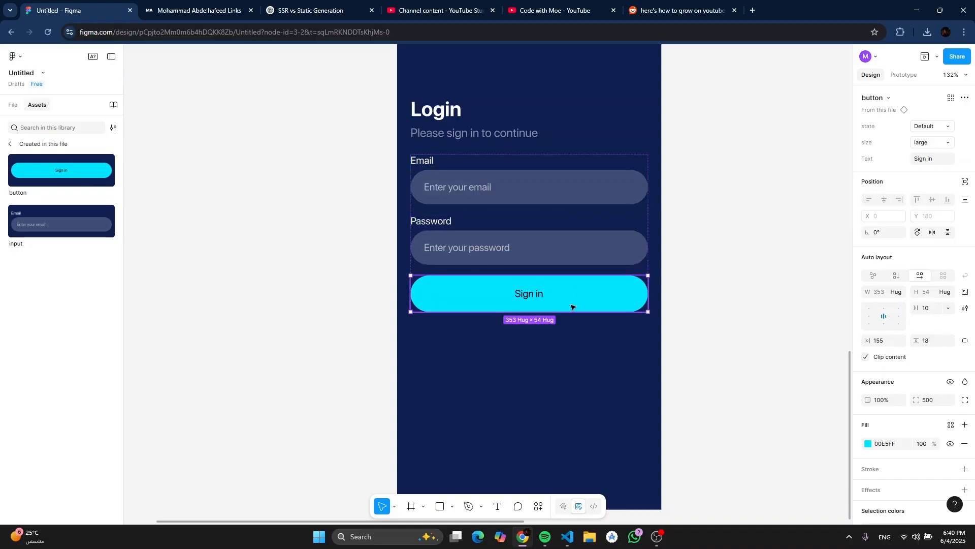
Step: Switch the login screen's Sign in button to size small and centre-align the contents of the form's auto layout frame
left_click(934, 144)
left_click(928, 155)
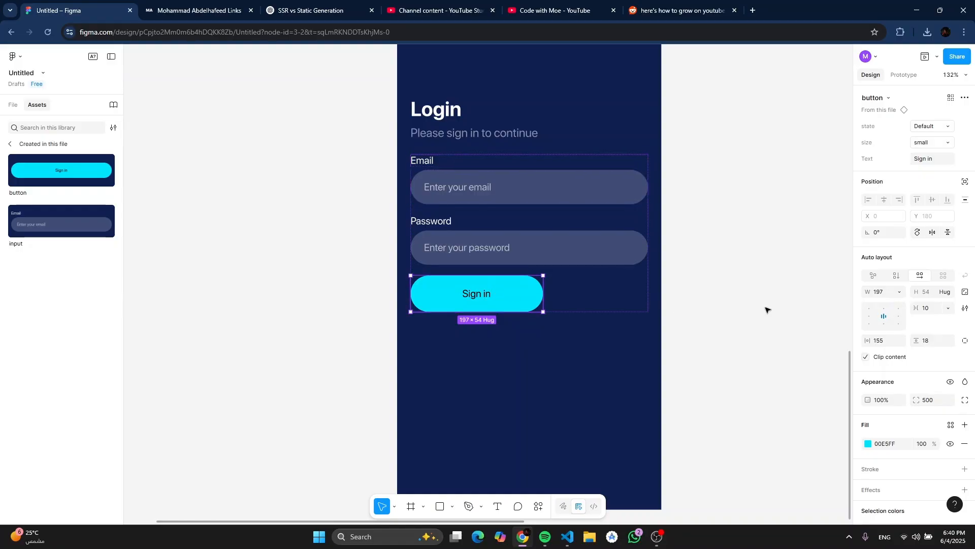
left_click(447, 162)
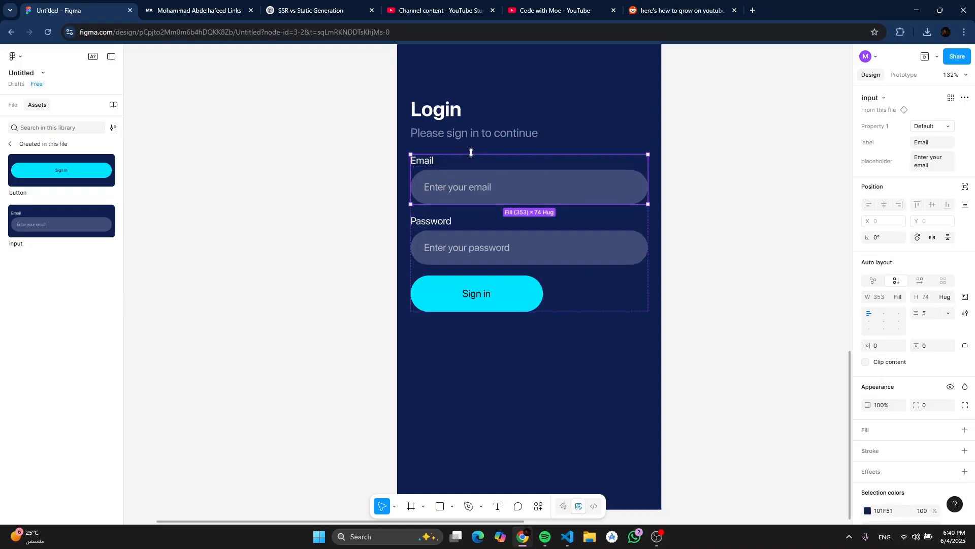
left_click(643, 305)
left_click(889, 256)
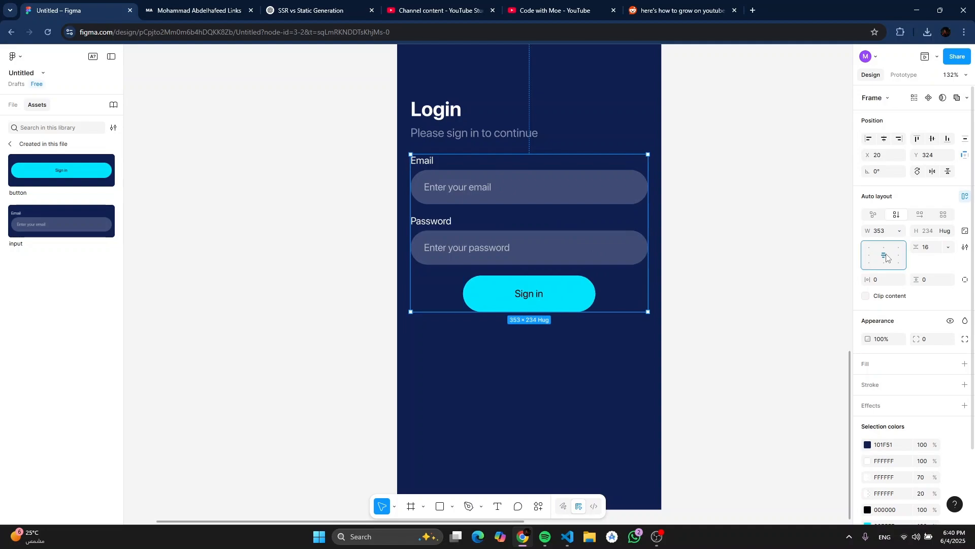
left_click(722, 232)
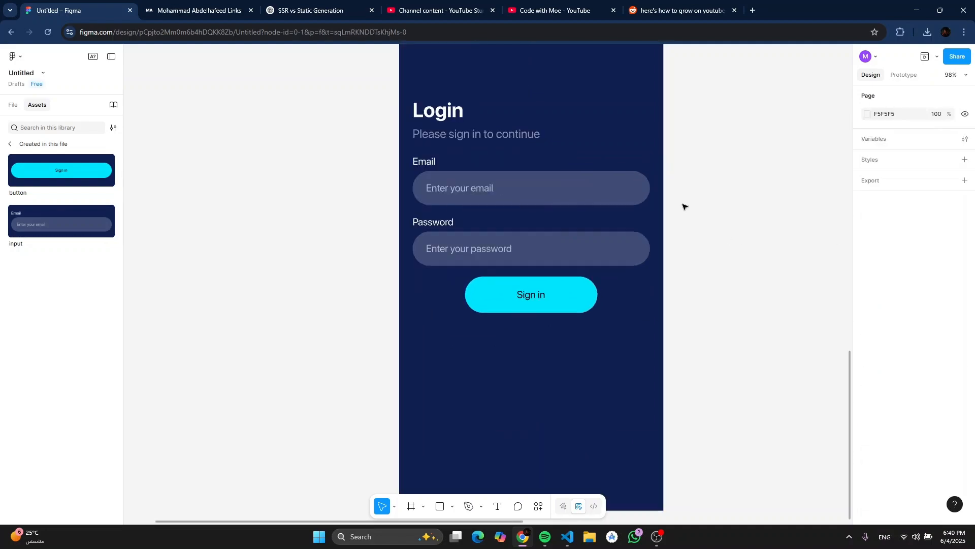
Step: Set the size of the login screen's Sign in button instance to large
scroll(684, 207, "down", 3)
left_click(600, 276)
left_click(600, 276)
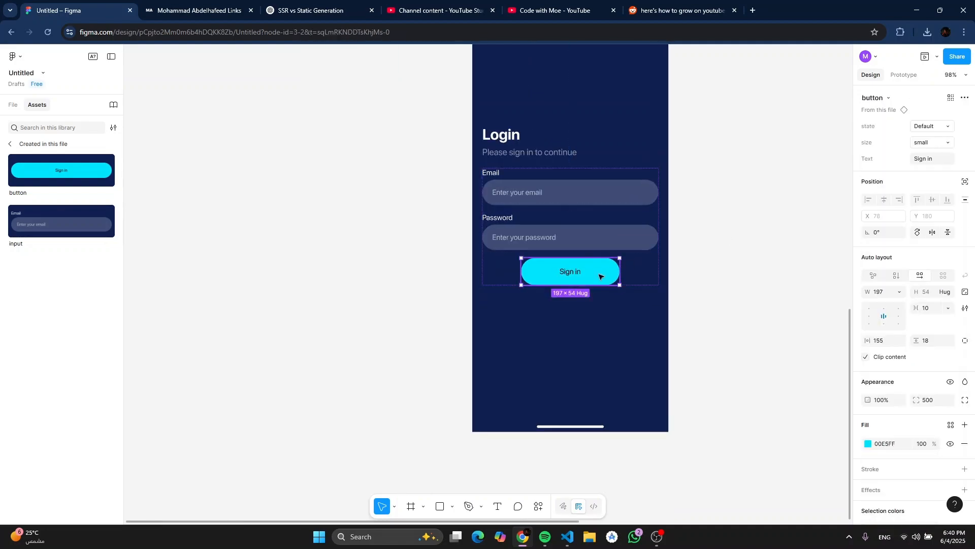
left_click(936, 143)
left_click(923, 131)
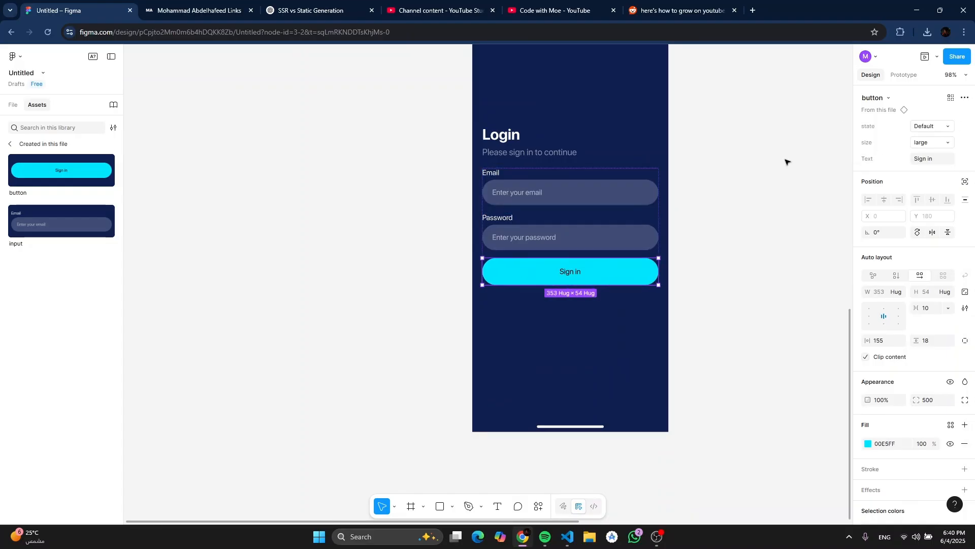
left_click(762, 168)
Step: Preview the login frame as a prototype, test the Email and Password inputs, and close the preview
scroll(756, 169, "up", 2)
left_click(482, 122)
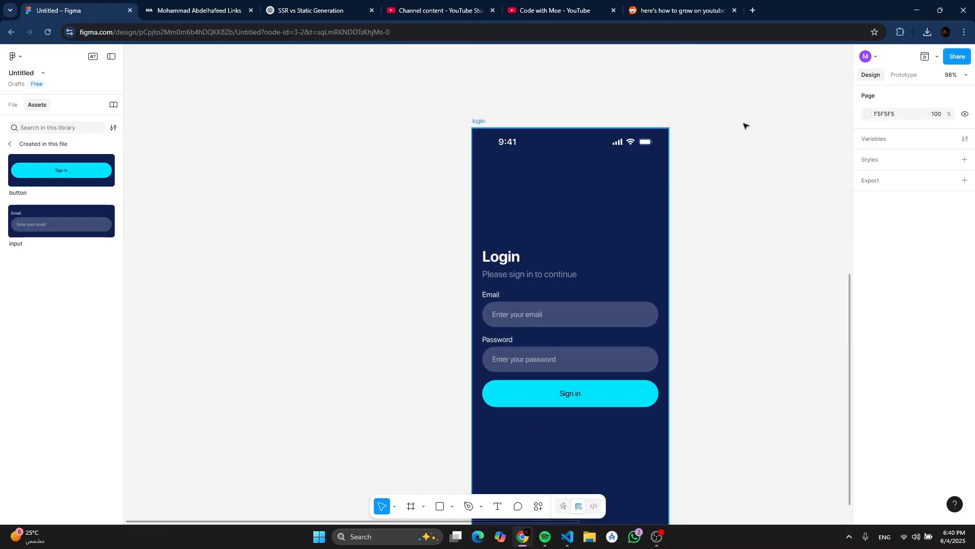
left_click(925, 57)
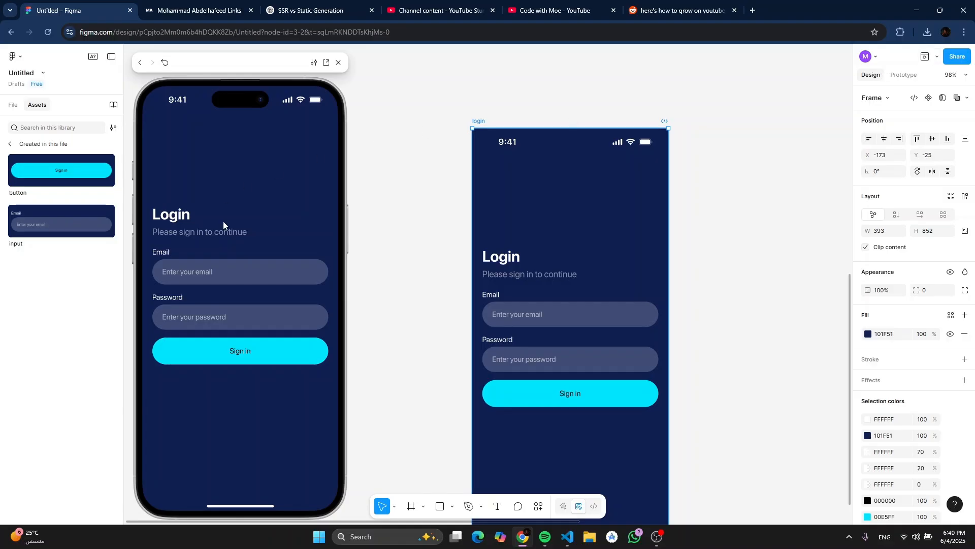
left_click(254, 272)
left_click(261, 326)
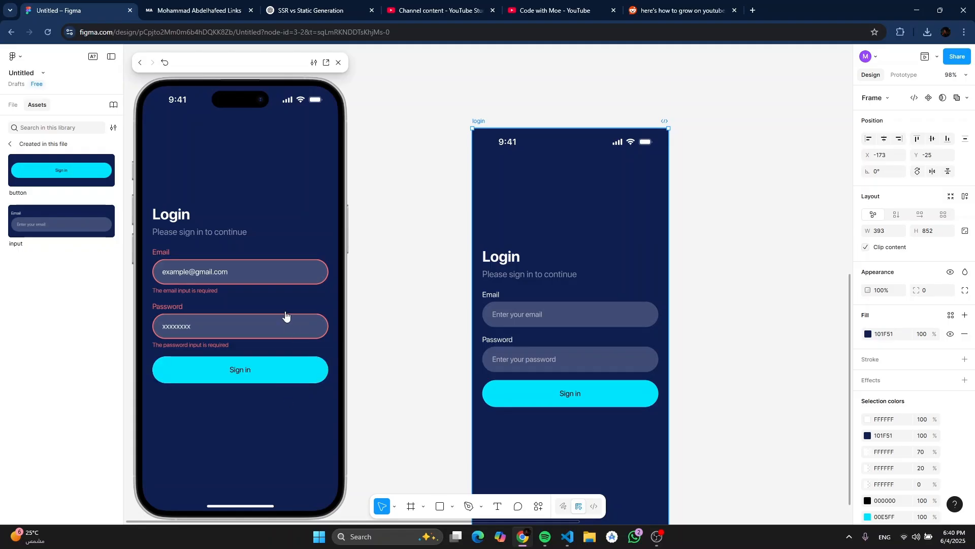
left_click(339, 63)
Step: Review the input and button component sets in Frame 3 alongside the login screen
scroll(440, 121, "up", 12)
scroll(440, 121, "down", 5)
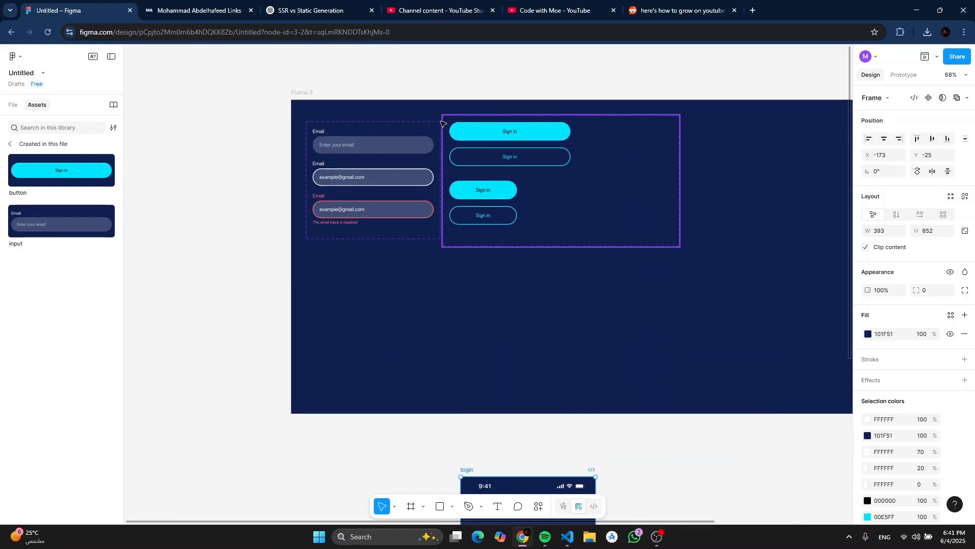
scroll(447, 181, "down", 3)
scroll(446, 181, "up", 6)
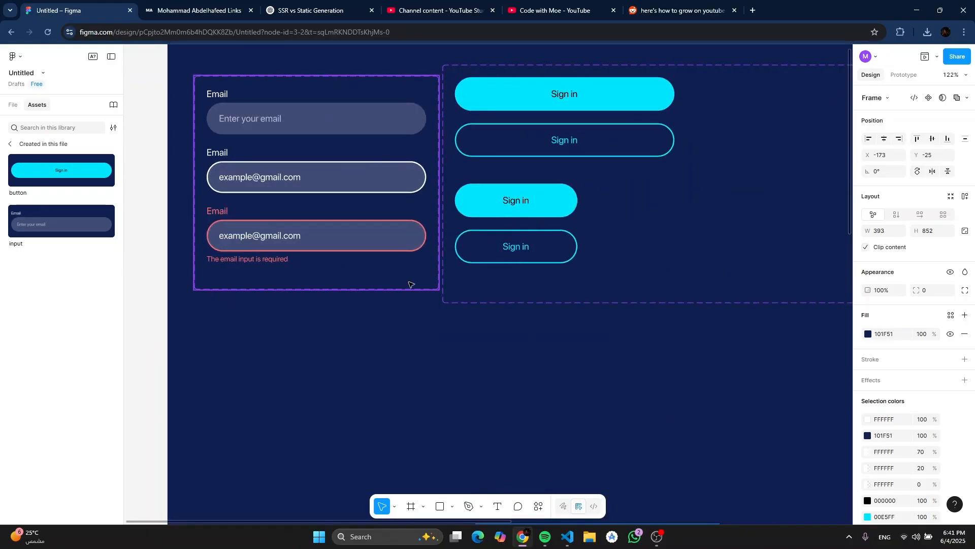
scroll(410, 288, "down", 3)
scroll(411, 288, "down", 5)
scroll(414, 290, "up", 5)
scroll(427, 285, "down", 6)
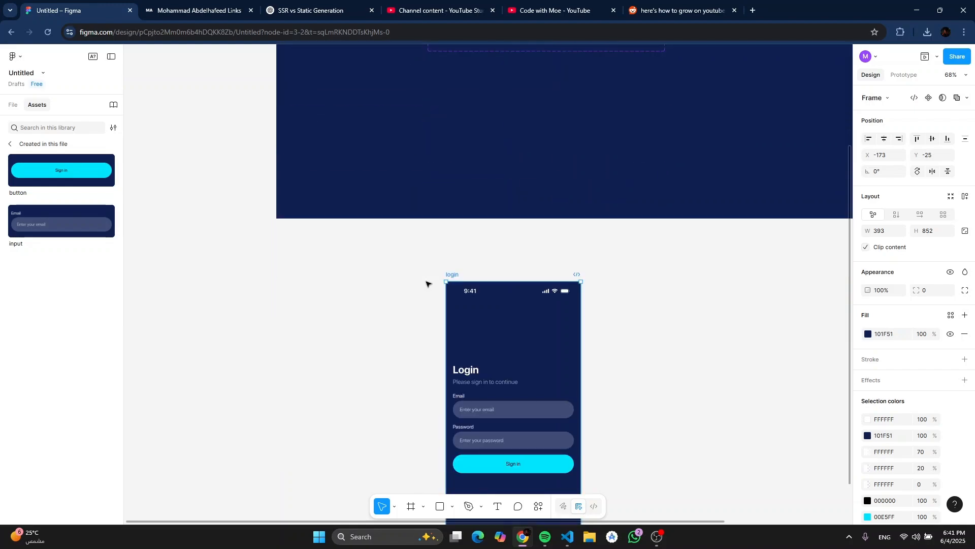
scroll(427, 282, "up", 6)
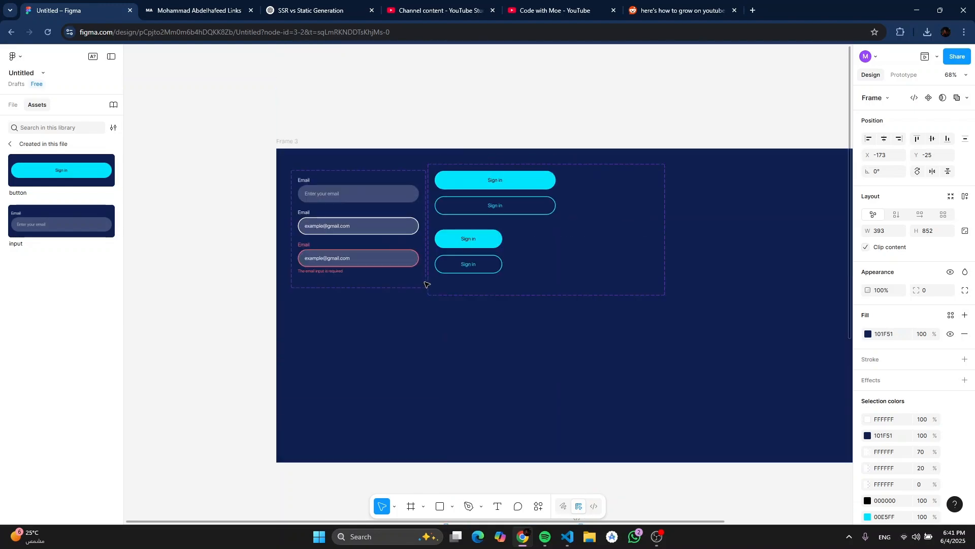
Step: Show the file's layers and examine the login frame's layout below Frame 3
left_click(12, 103)
scroll(374, 209, "down", 7)
scroll(503, 203, "up", 2)
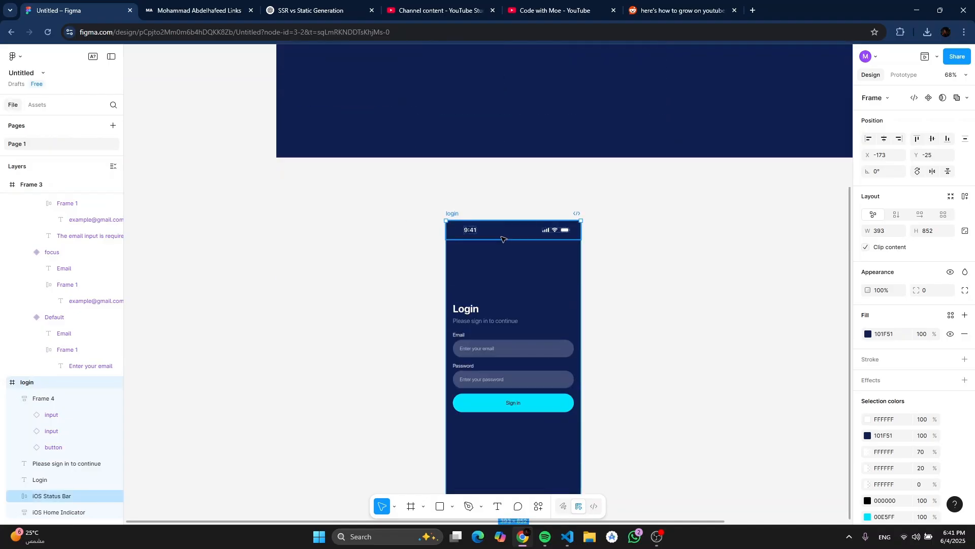
scroll(503, 219, "down", 3)
scroll(502, 232, "up", 3)
scroll(595, 241, "down", 2)
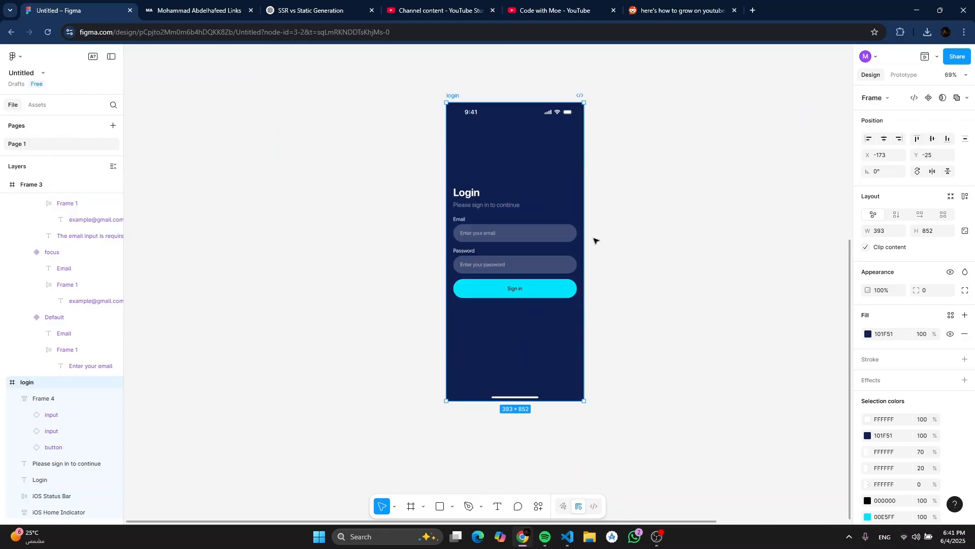
scroll(608, 203, "up", 2)
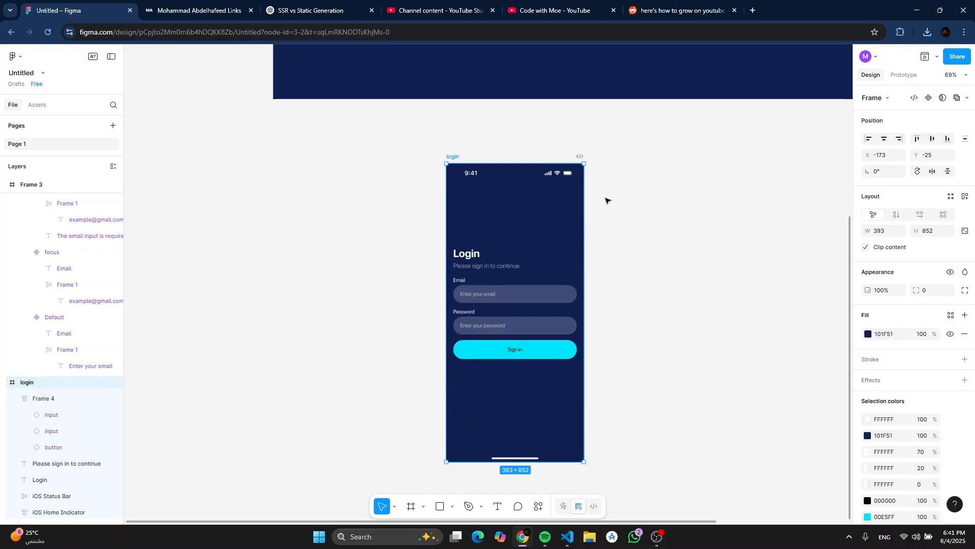
scroll(559, 209, "up", 6)
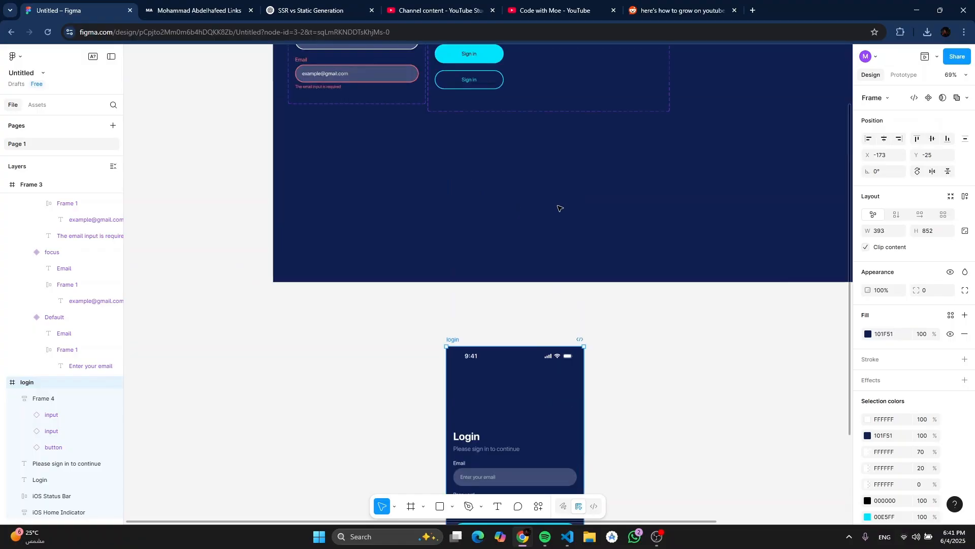
scroll(544, 216, "down", 6)
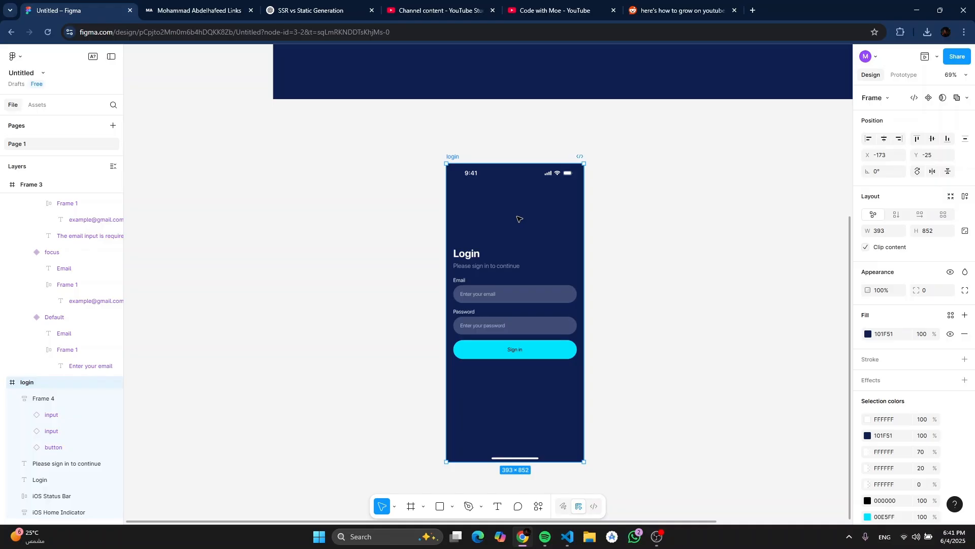
Step: Examine the input variants up close and select the button component set to inspect its state, size and Text properties
scroll(521, 201, "up", 15)
scroll(520, 201, "down", 5)
scroll(518, 201, "up", 5)
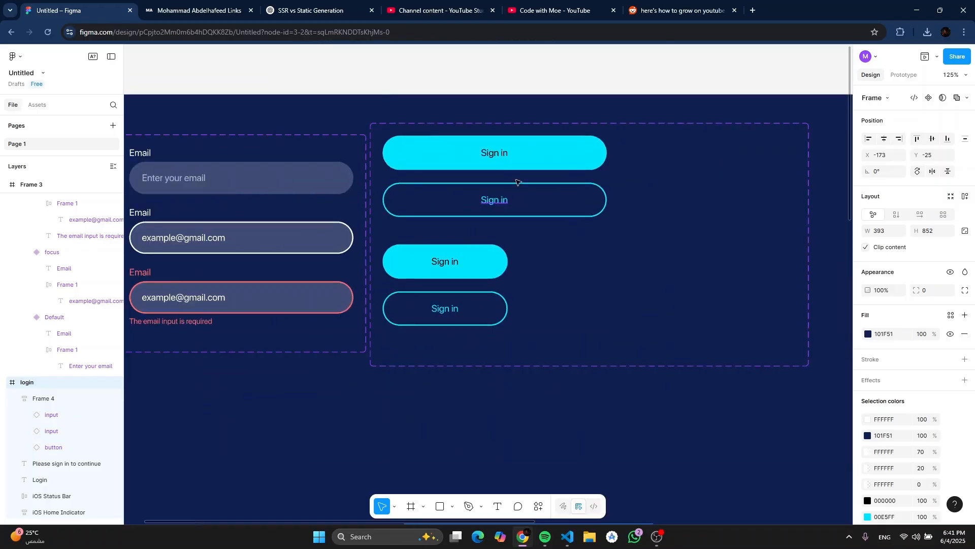
left_click_drag(268, 197, 401, 216)
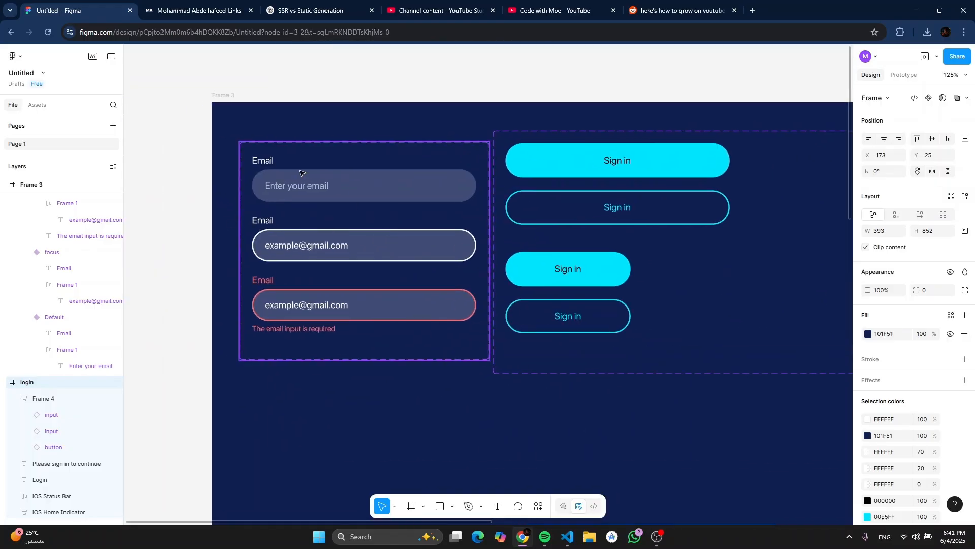
scroll(578, 173, "down", 3)
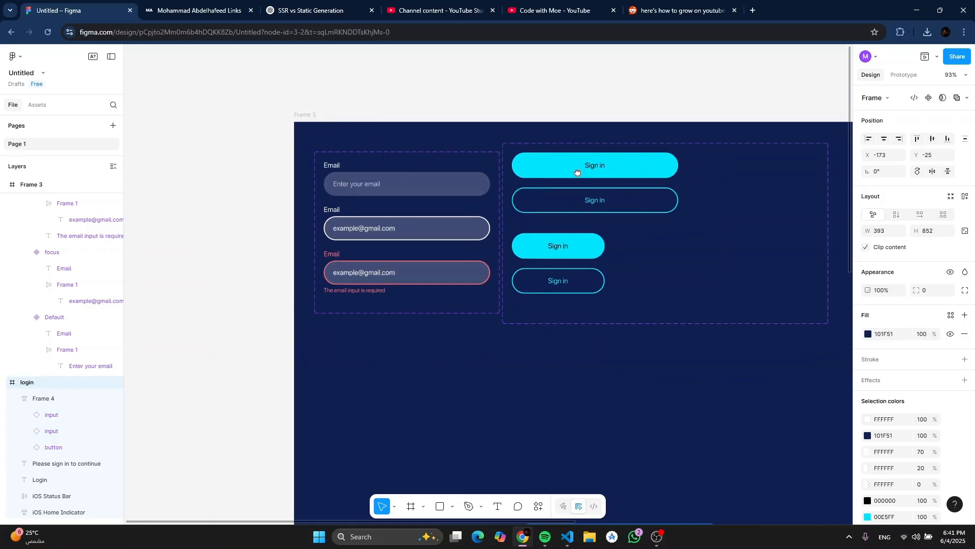
left_click_drag(578, 172, 524, 177)
left_click(555, 155)
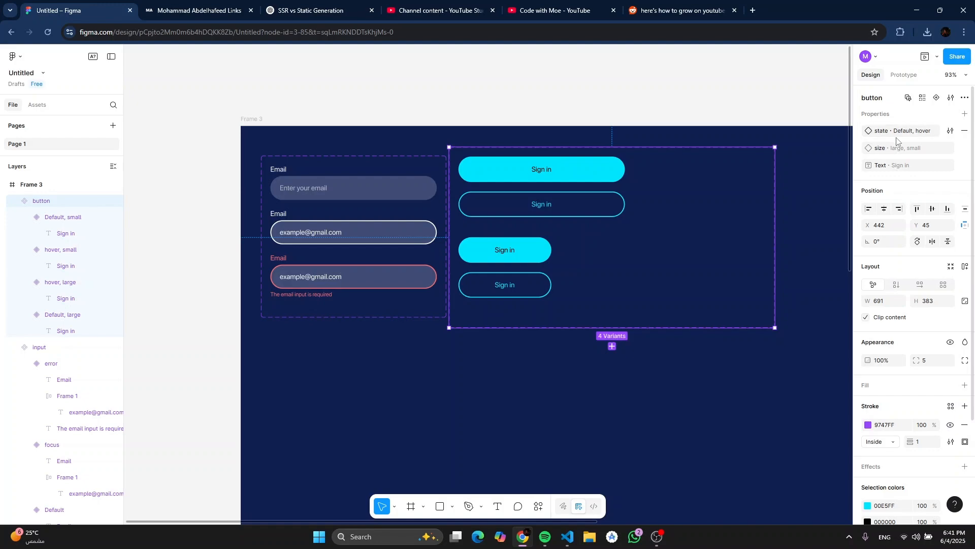
Step: Deselect the button component set and look over Frame 3 and the complete login screen
left_click(509, 102)
scroll(509, 102, "down", 3)
scroll(510, 101, "down", 2)
scroll(512, 100, "up", 2)
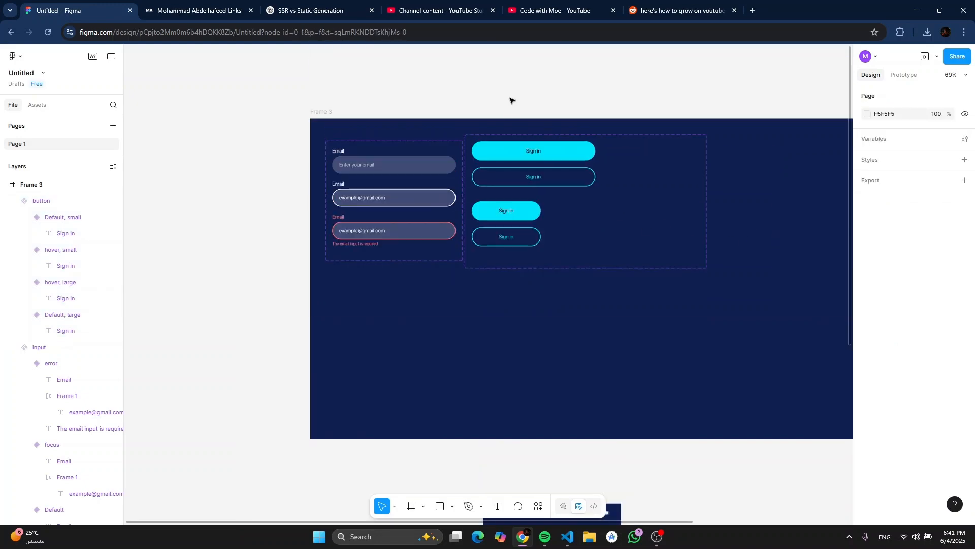
scroll(510, 100, "down", 2)
scroll(507, 105, "down", 2)
scroll(507, 105, "up", 2)
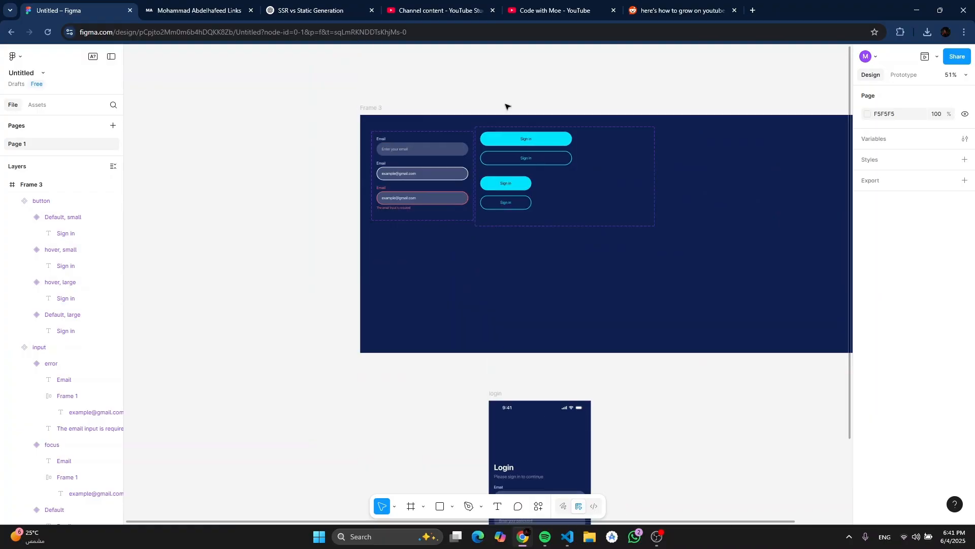
scroll(508, 106, "down", 4)
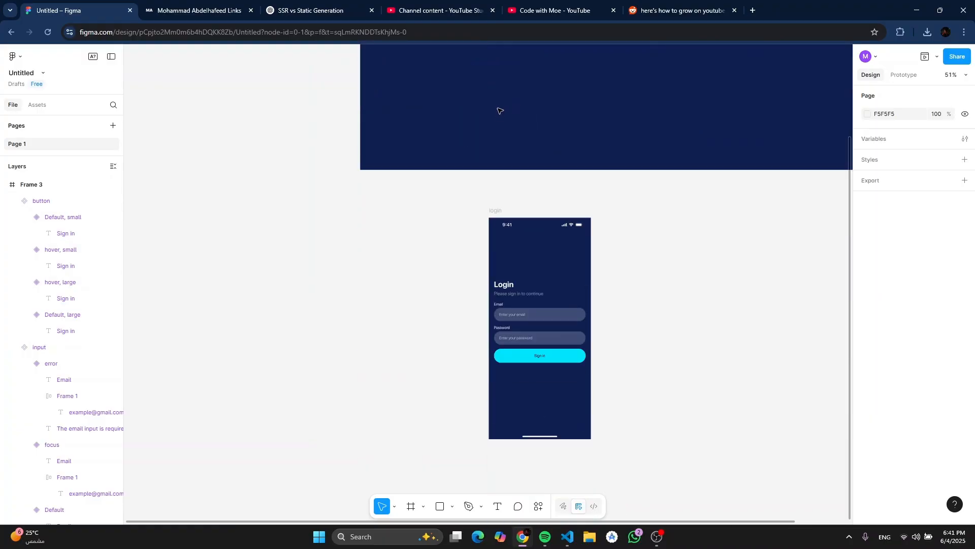
scroll(500, 111, "down", 3)
scroll(501, 111, "up", 2)
left_click(658, 536)
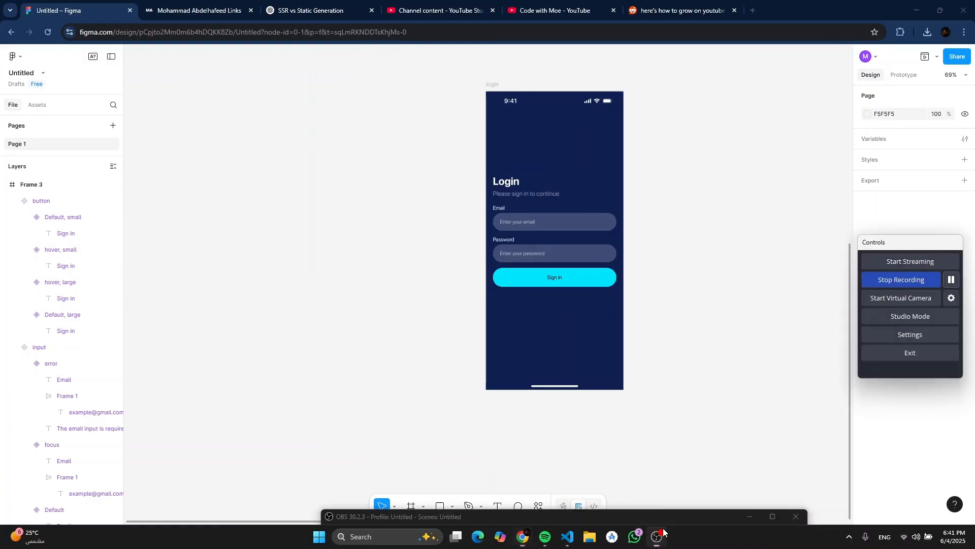